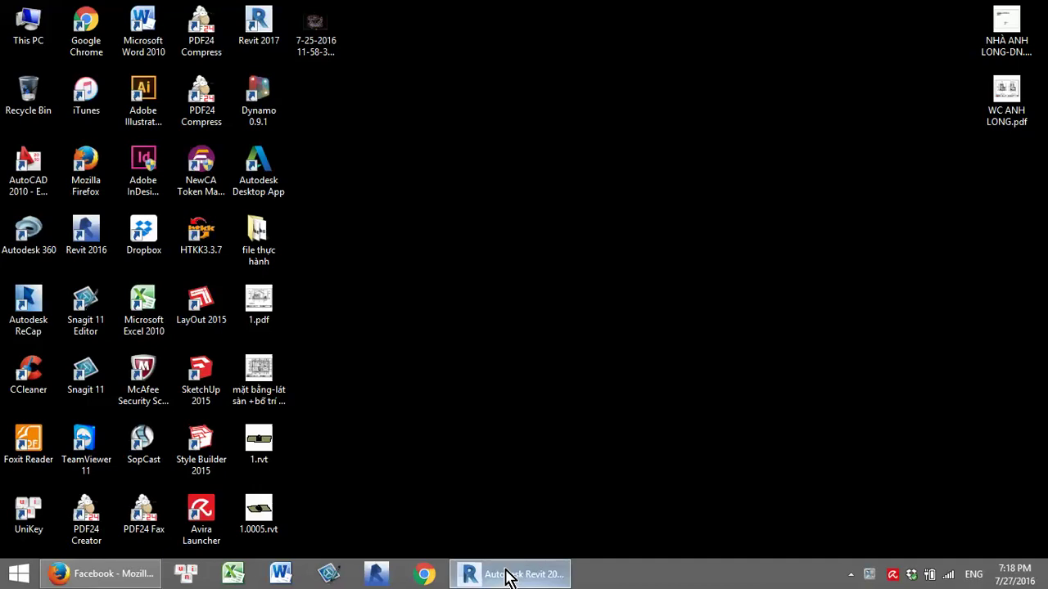
Collapse Families in the Project Browser and orbit the R-88 3D model to a new angle
scroll(625, 290, "down", 2)
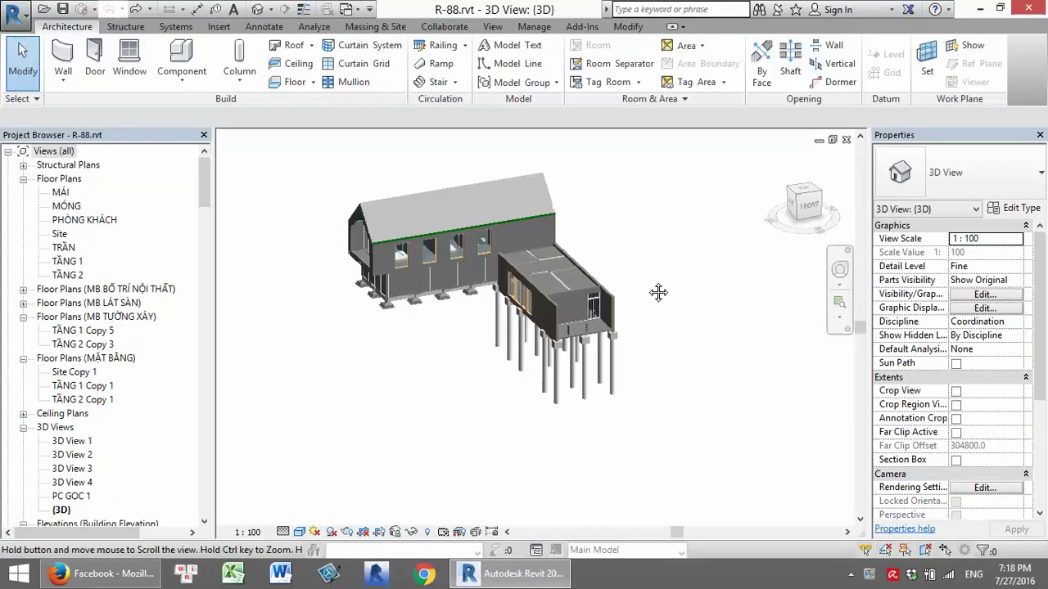
left_click_drag(204, 185, 219, 297)
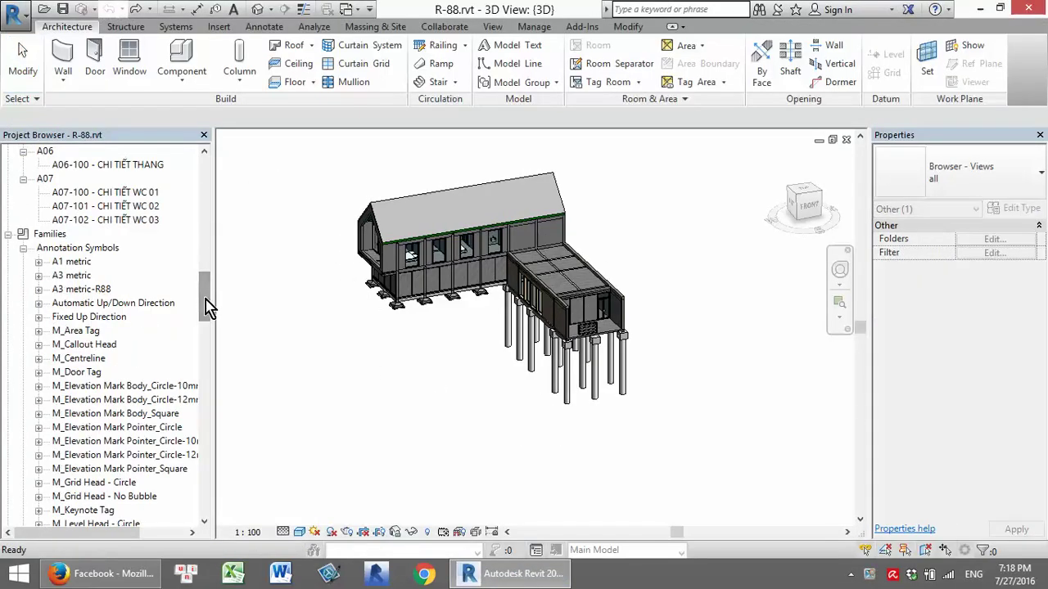
left_click(7, 317)
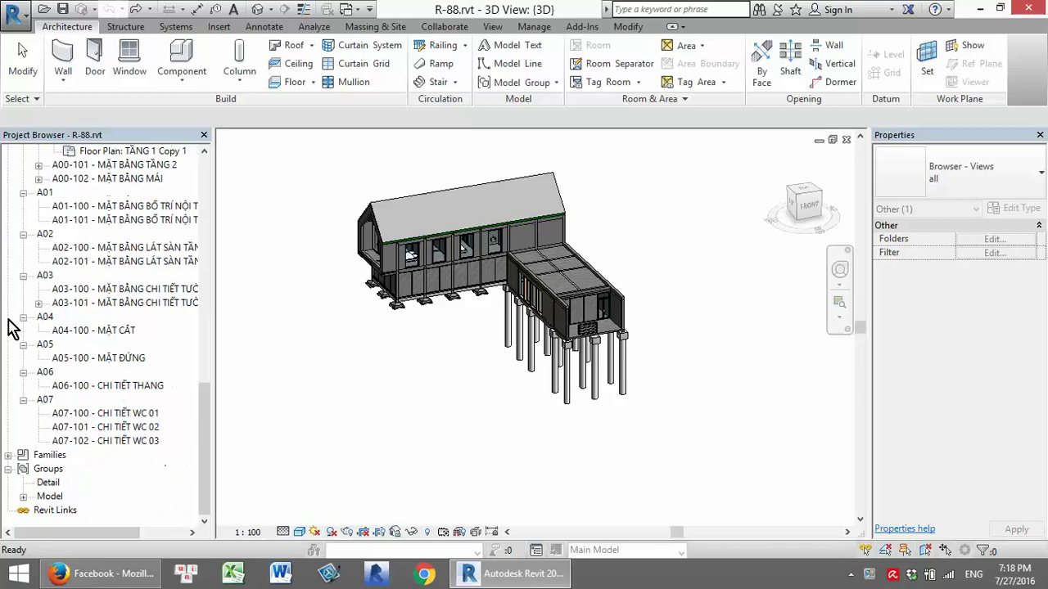
left_click_drag(204, 421, 204, 370)
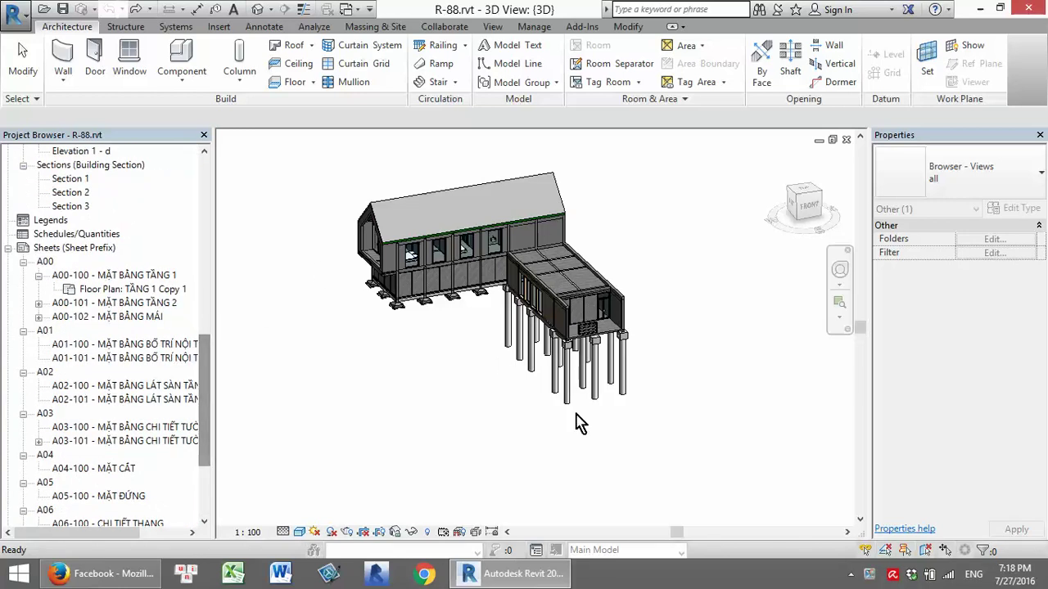
left_click(479, 413)
middle_click_drag(498, 412, 643, 319, "shift")
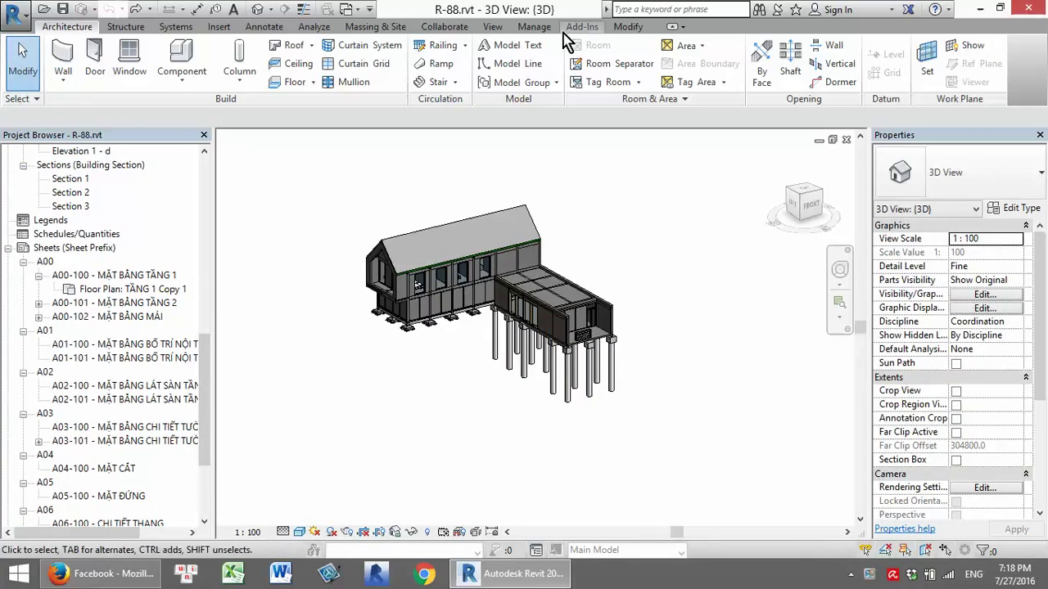
left_click(493, 27)
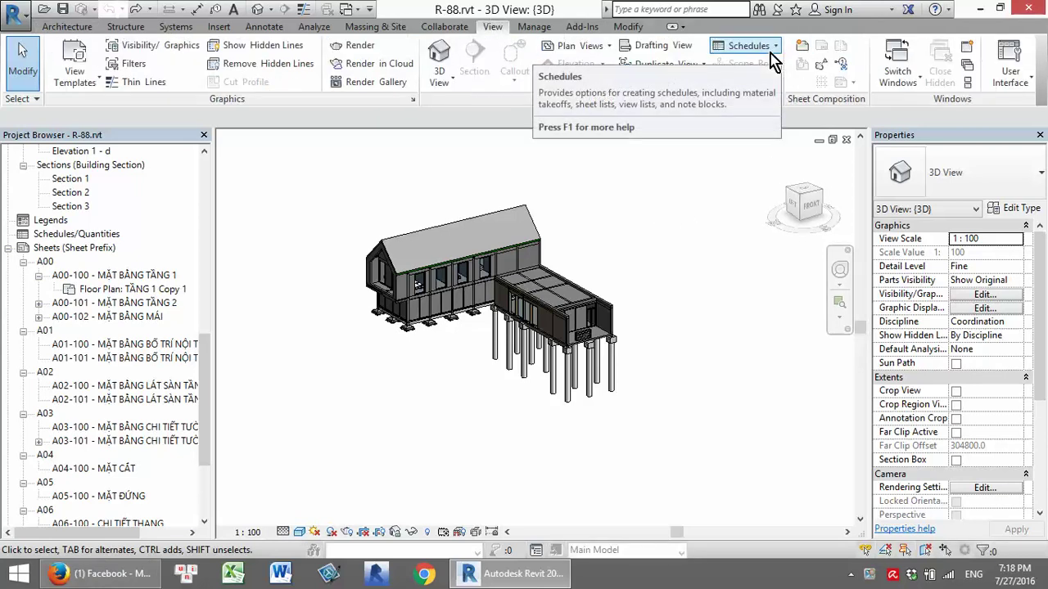
Browse the New Schedule categories, cancel it, and bring back the schedule types list
left_click(773, 48)
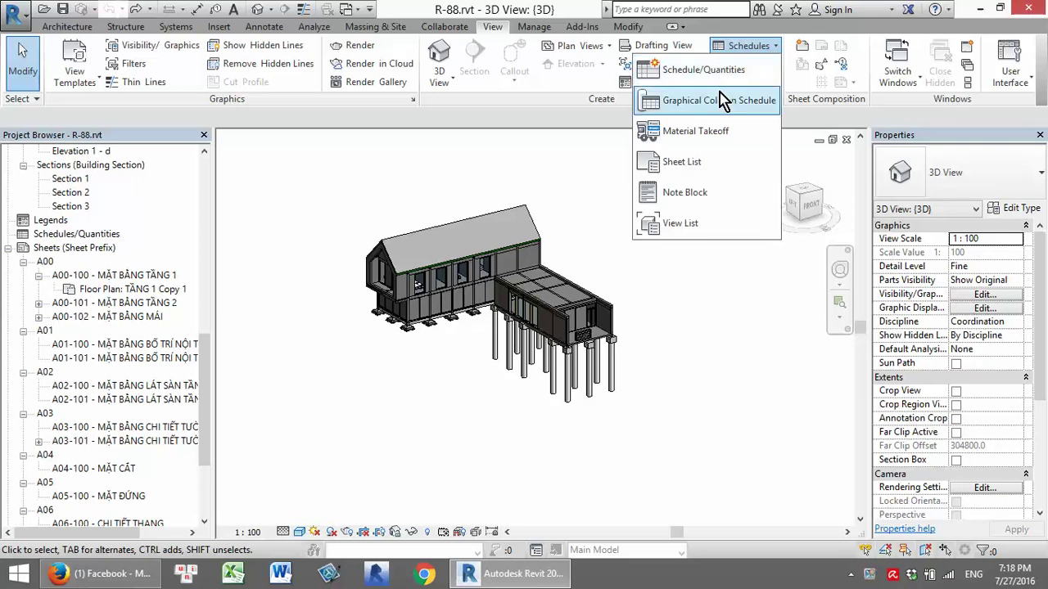
left_click(700, 79)
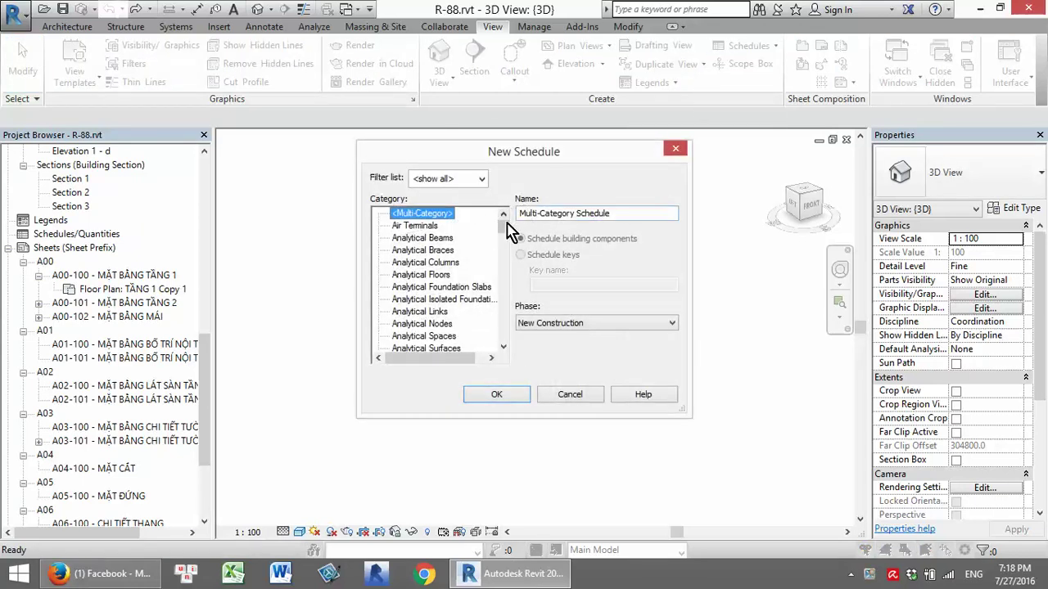
mouse_move(506, 222)
left_mouse_down()
mouse_move(489, 339)
mouse_move(496, 312)
left_mouse_up()
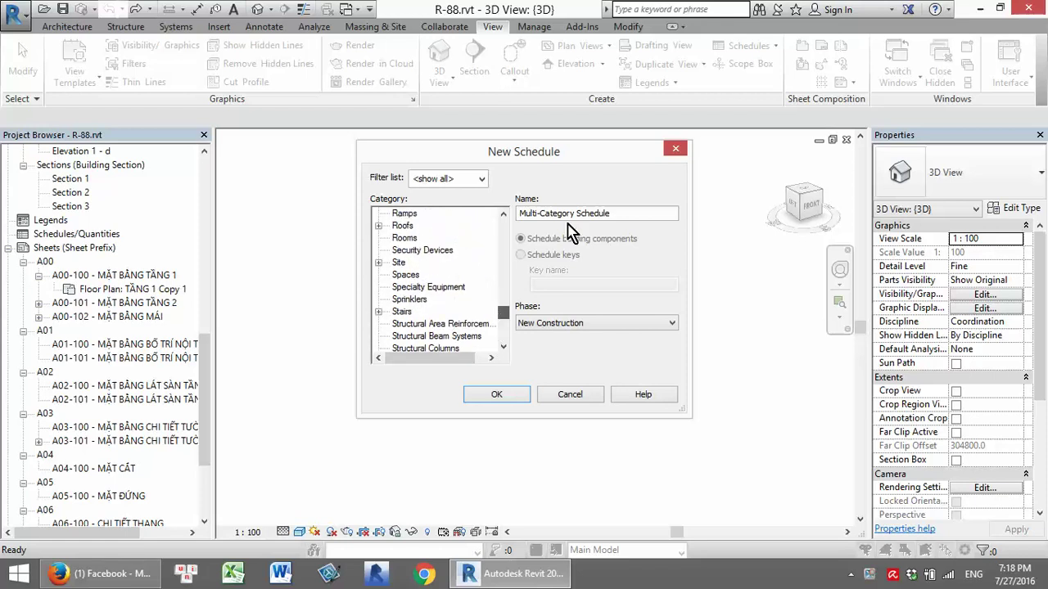
left_click(671, 151)
left_click(751, 45)
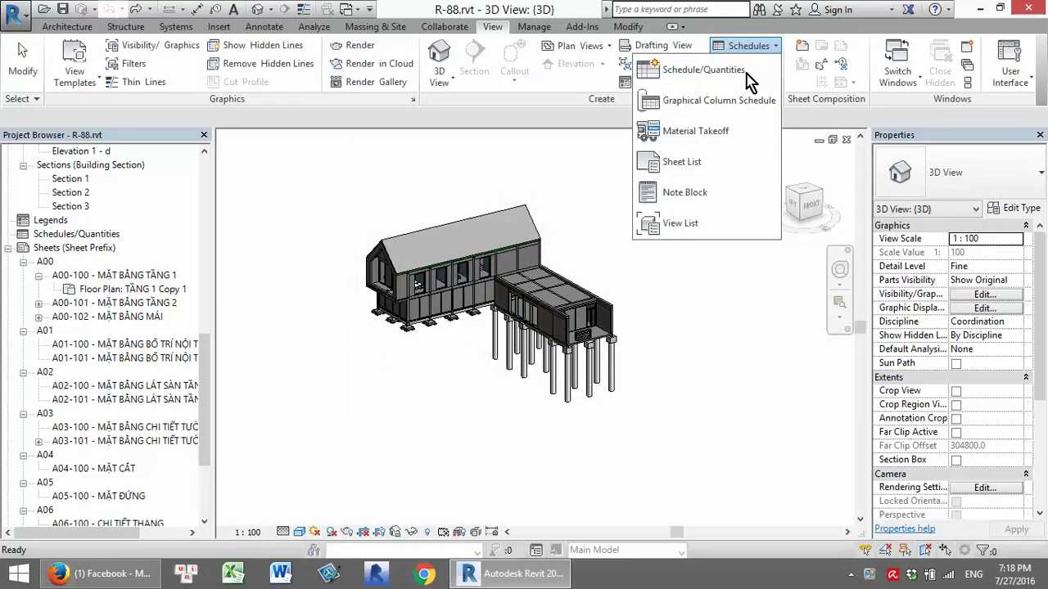
Create a Sheet List schedule with Sheet Name and Sheet Number fields, Sheet Name first
left_click(688, 164)
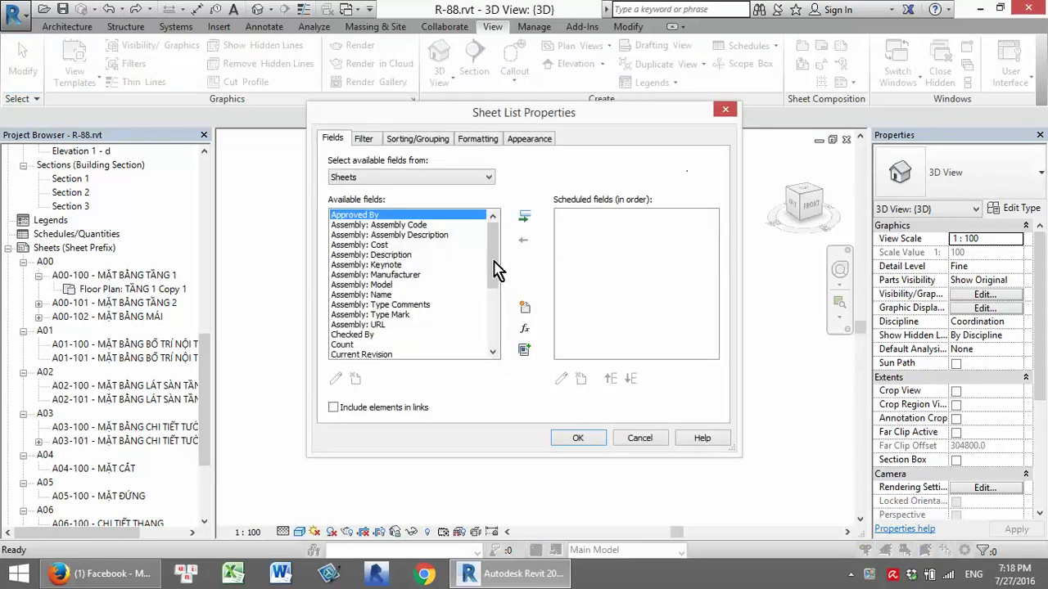
left_click_drag(483, 235, 482, 339)
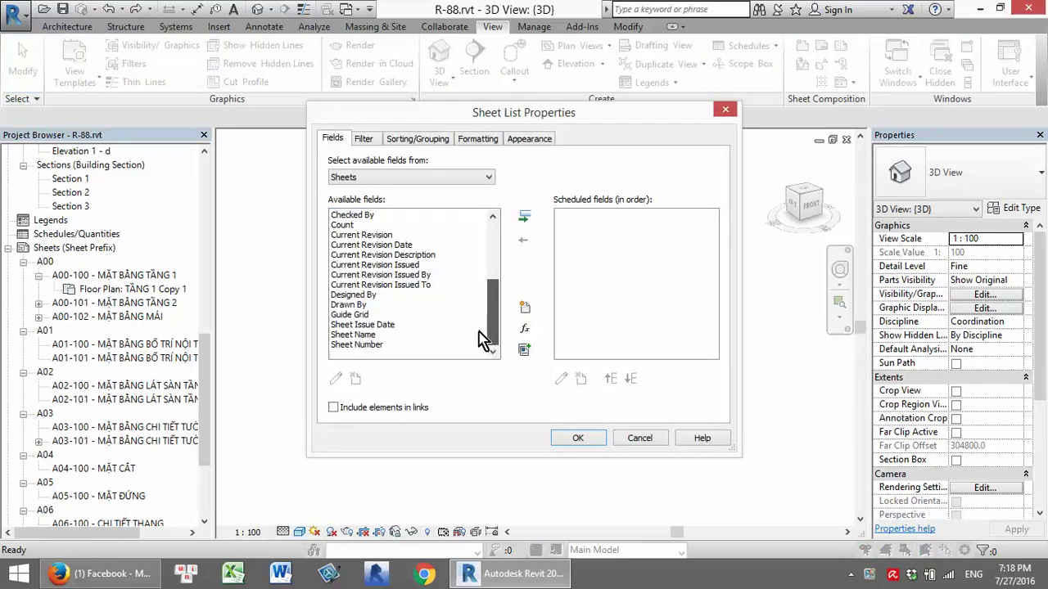
left_click(358, 348)
left_click(525, 217)
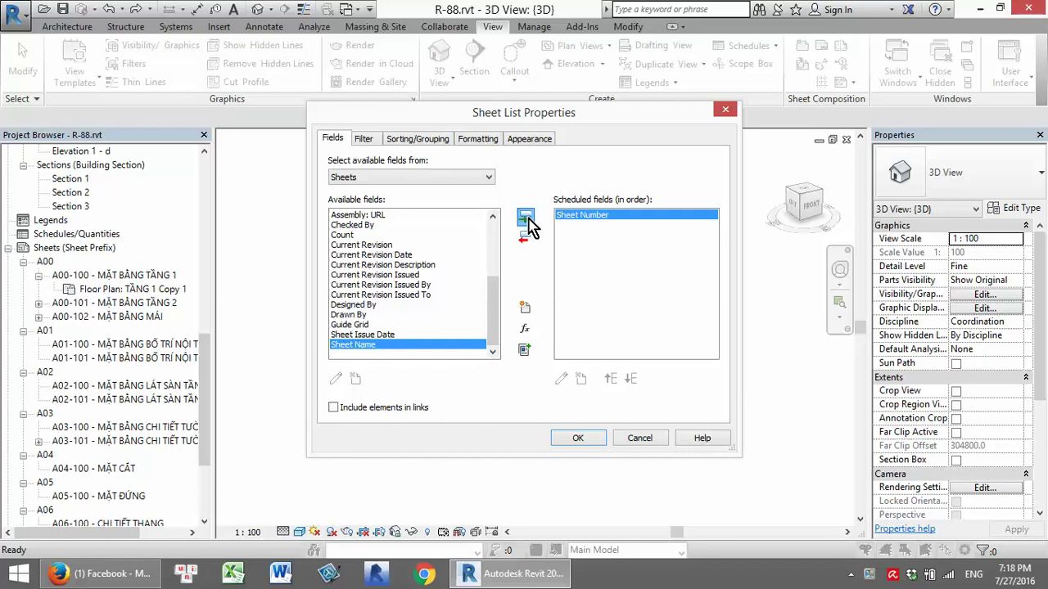
left_click(527, 218)
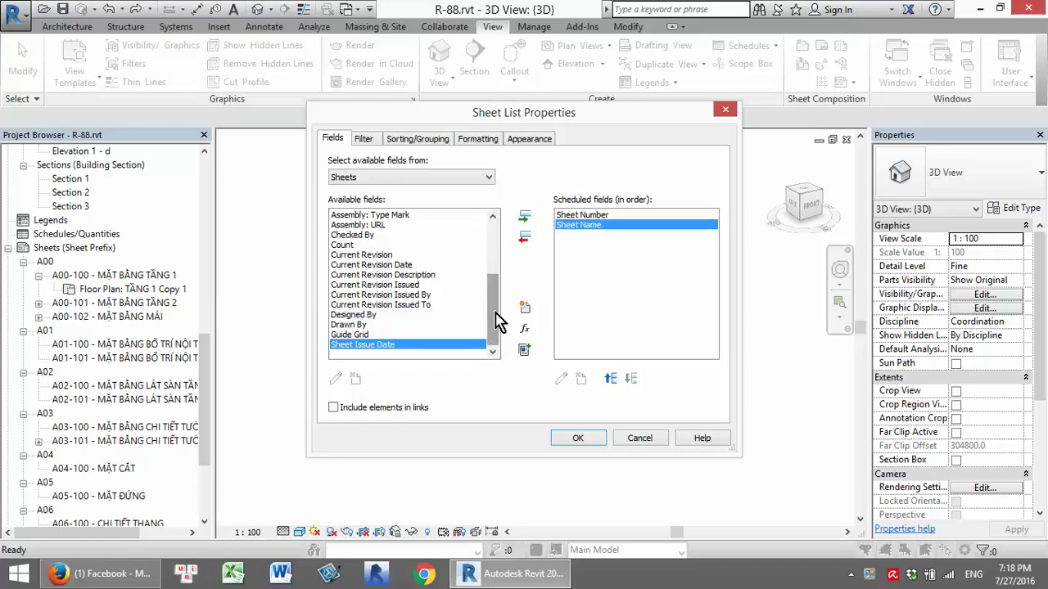
left_click(611, 379)
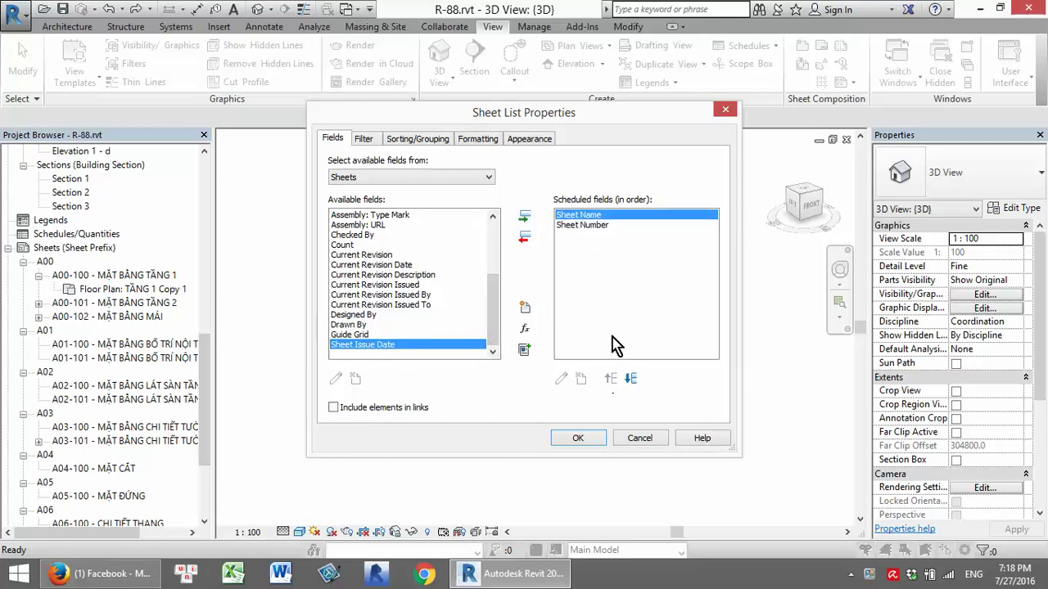
left_click(581, 442)
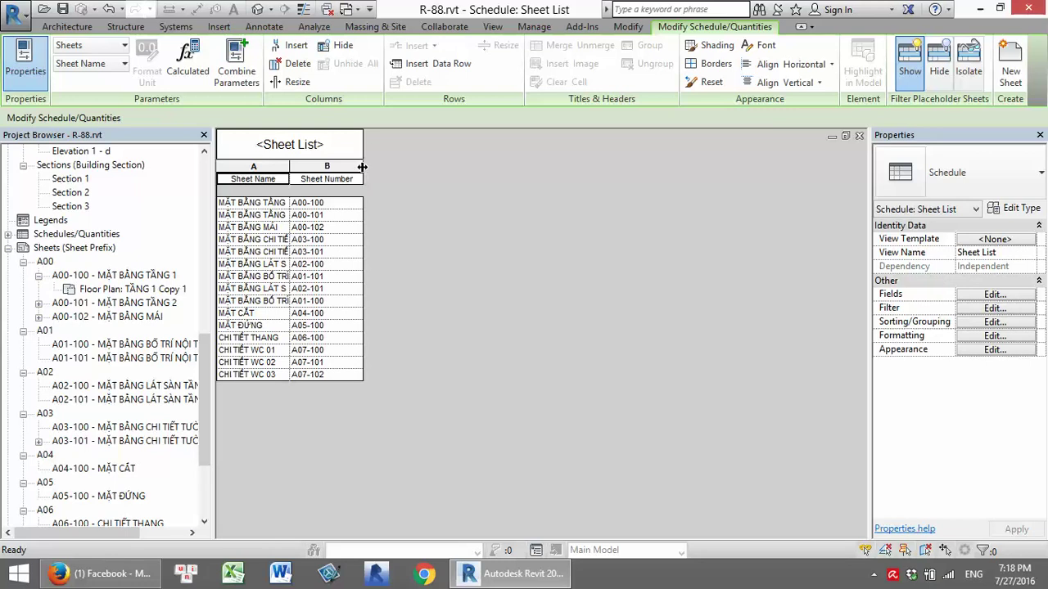
Widen both columns and move Sheet Number to the first column
left_click_drag(362, 167, 464, 167)
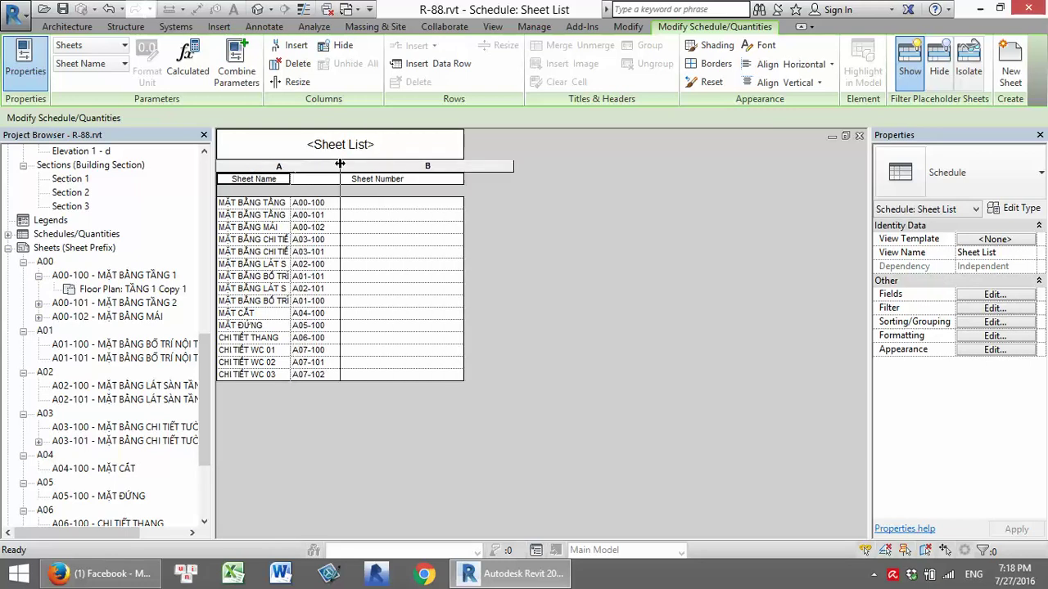
left_click_drag(292, 169, 370, 166)
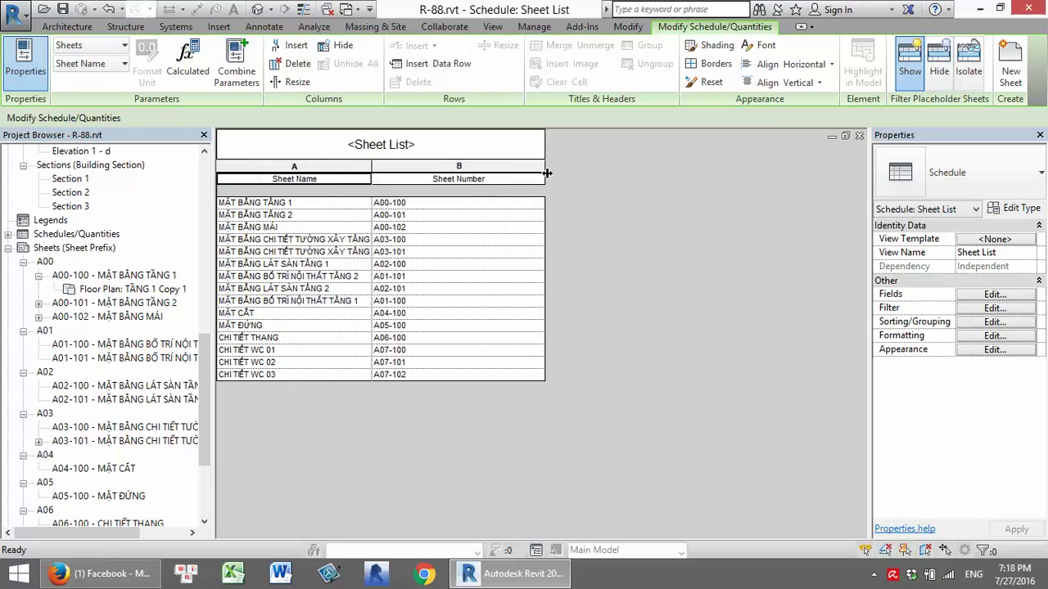
left_click(994, 294)
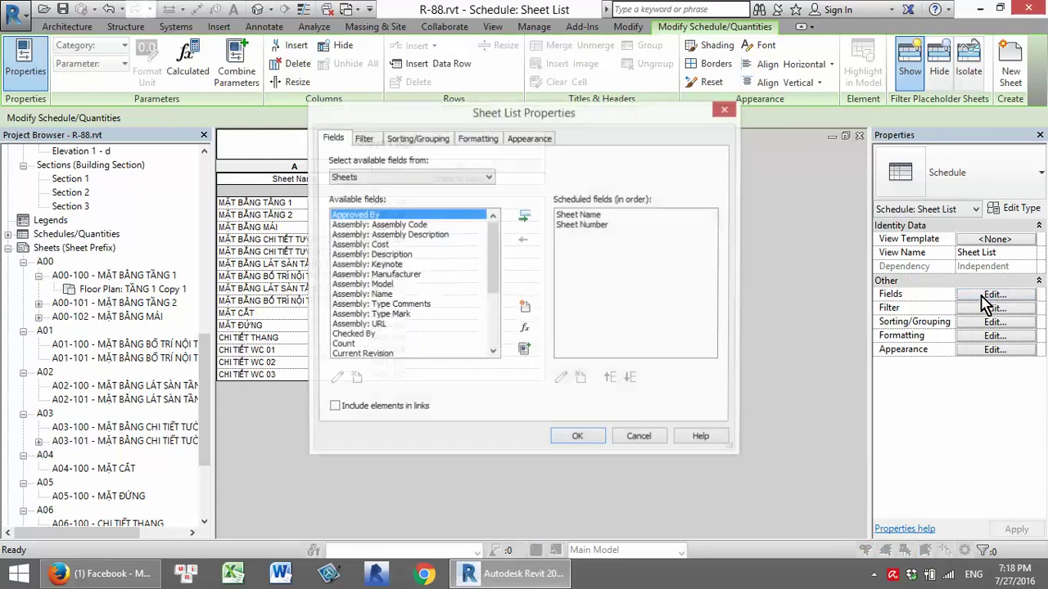
left_click(591, 224)
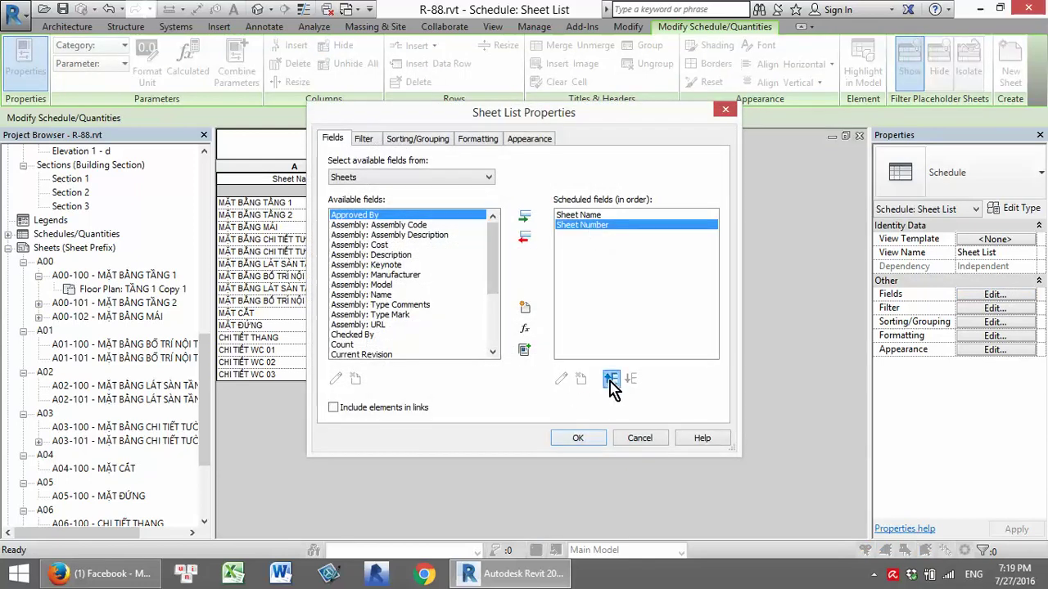
left_click(611, 379)
left_click(594, 438)
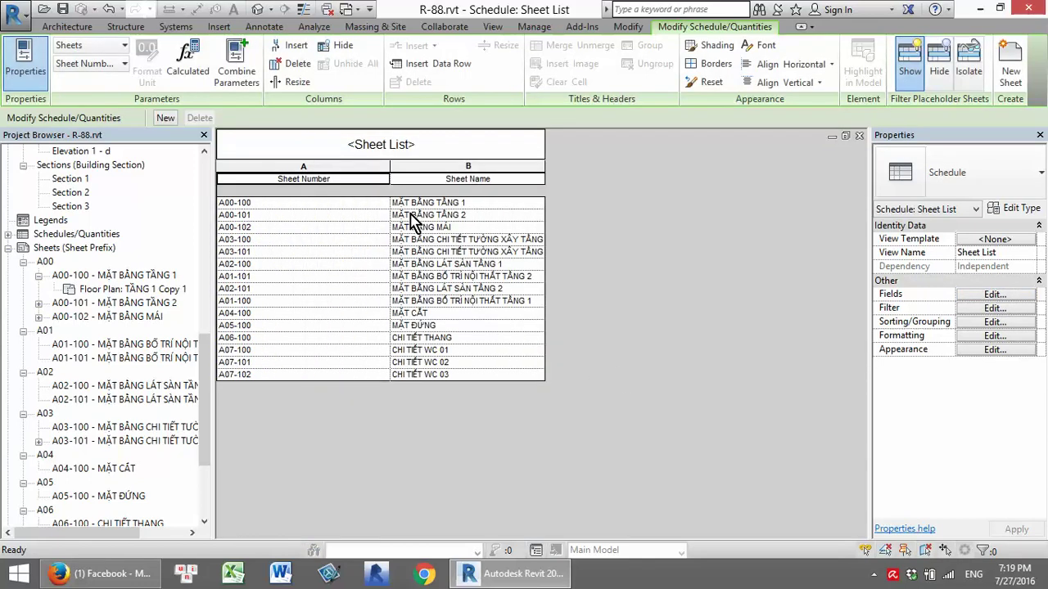
Rename the column headers to KÝ HIỆU BẢN VẼ and TÊN BẢN VẼ
left_click(244, 178)
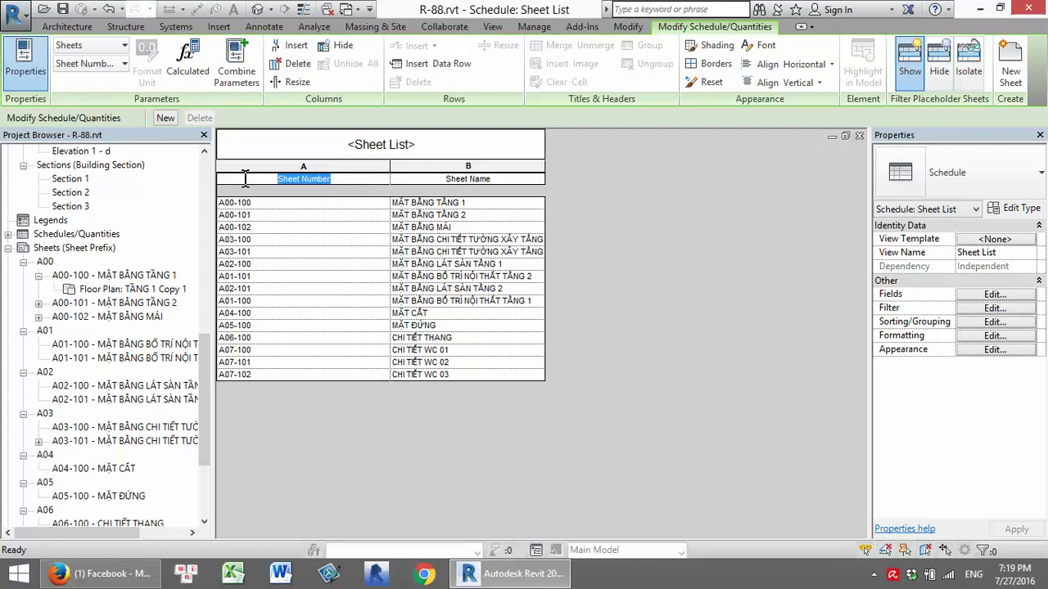
type("KÝ HIỆU BẢN")
type("VẼ")
left_click(434, 178)
left_click(435, 180)
left_click_drag(515, 182, 415, 182)
type("TE")
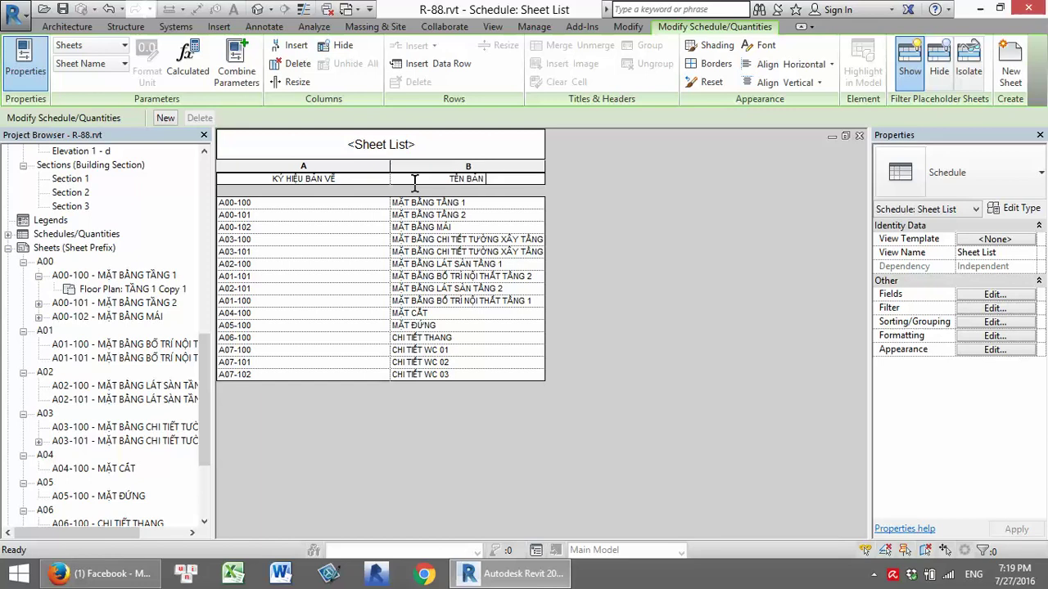
type("VẼ")
Retitle the schedule to DANH MỤC BẢN VẼ
left_click(406, 146)
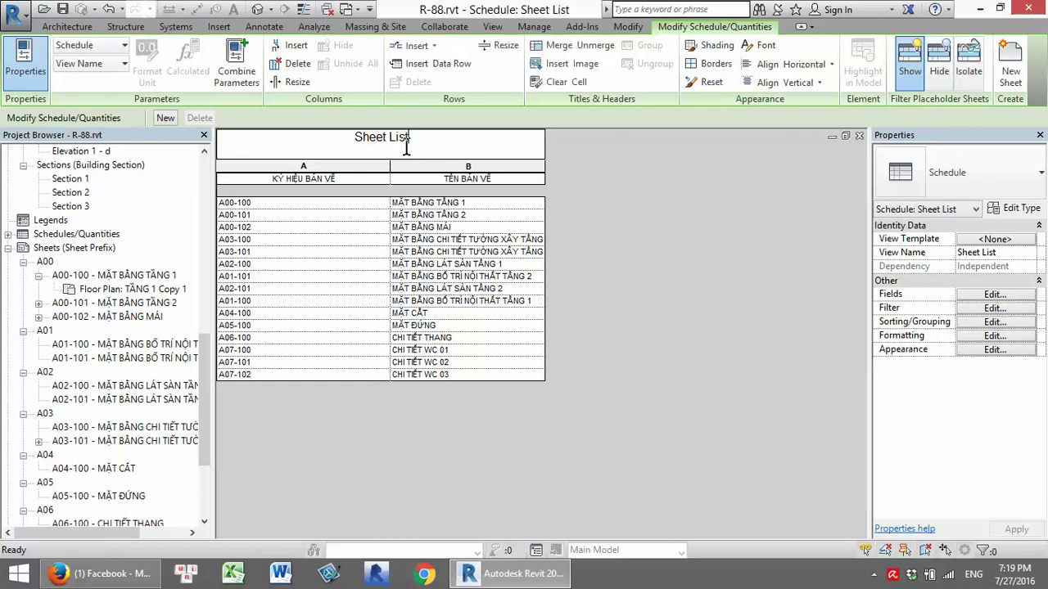
key("ctrl+a")
type("DANH ")
type("MỤC BẢN VẼ")
left_click(604, 205)
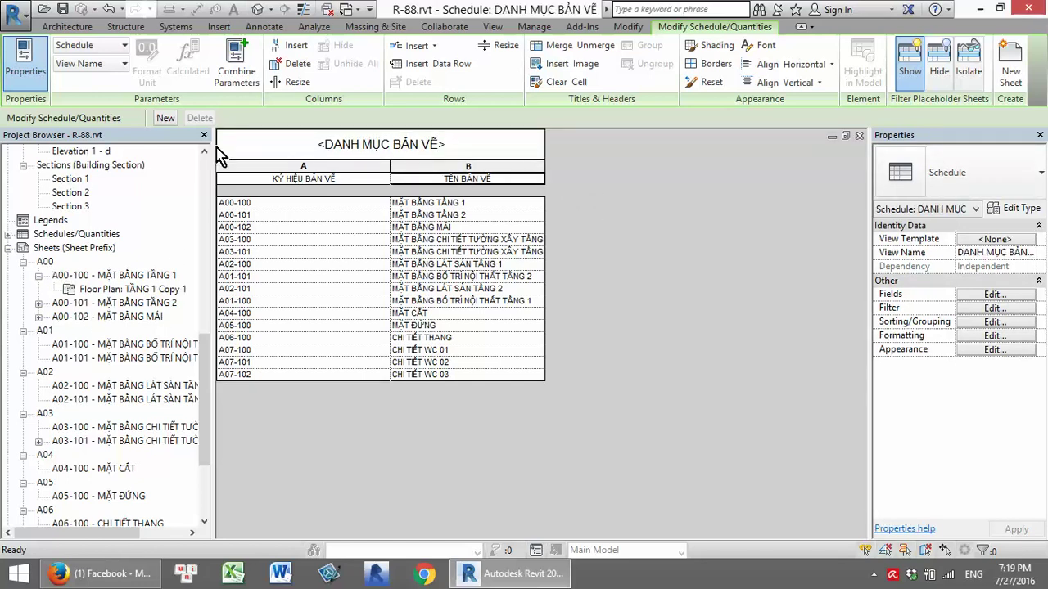
Create an A3 metric-R88 sheet numbered A00-103 and named DANH MỤC BẢN VẼ
left_click(494, 27)
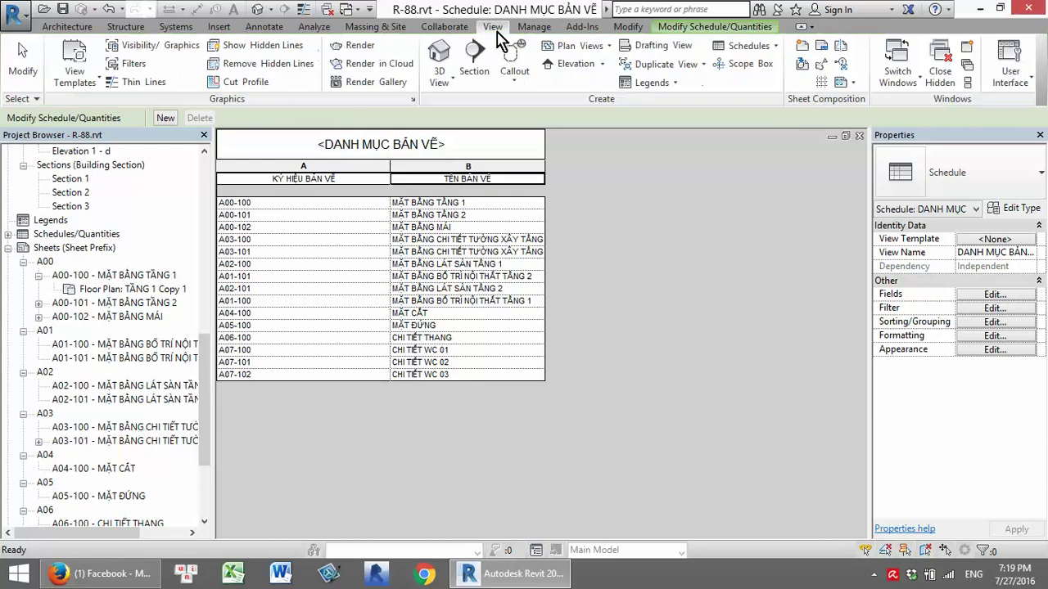
left_click(803, 47)
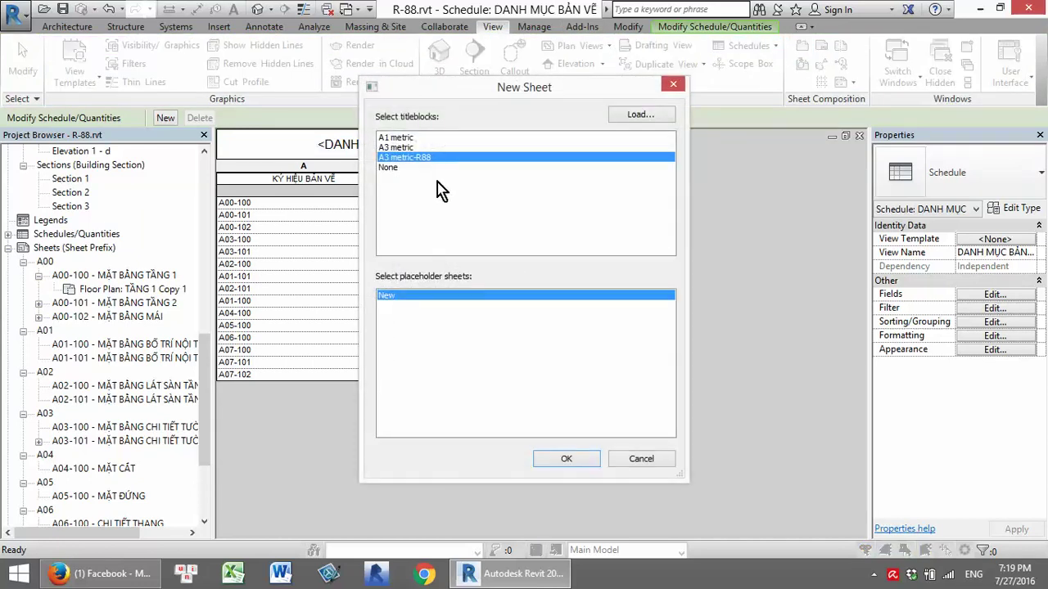
left_click(552, 455)
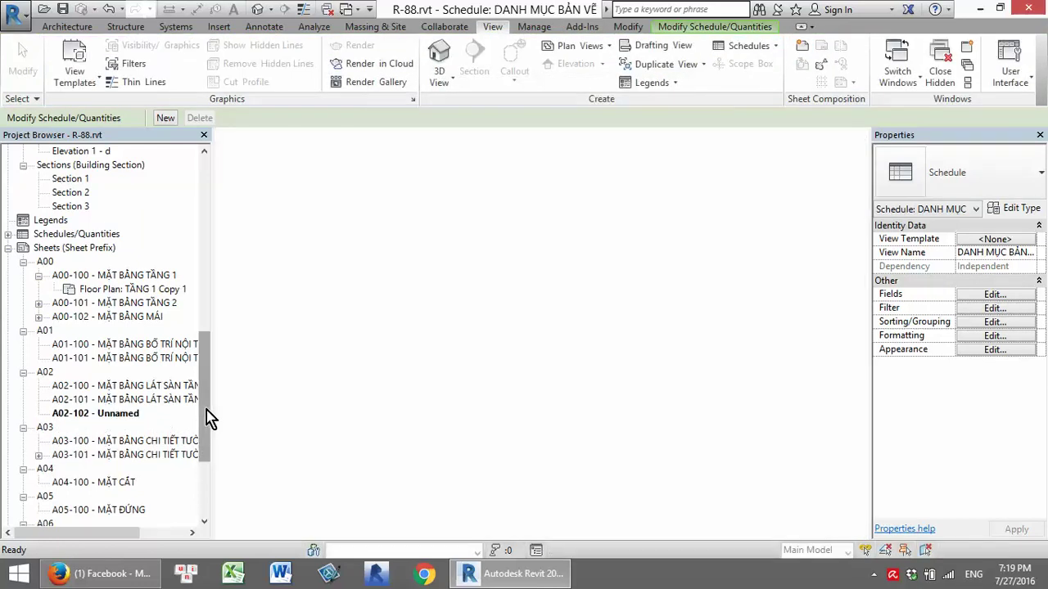
right_click(123, 419)
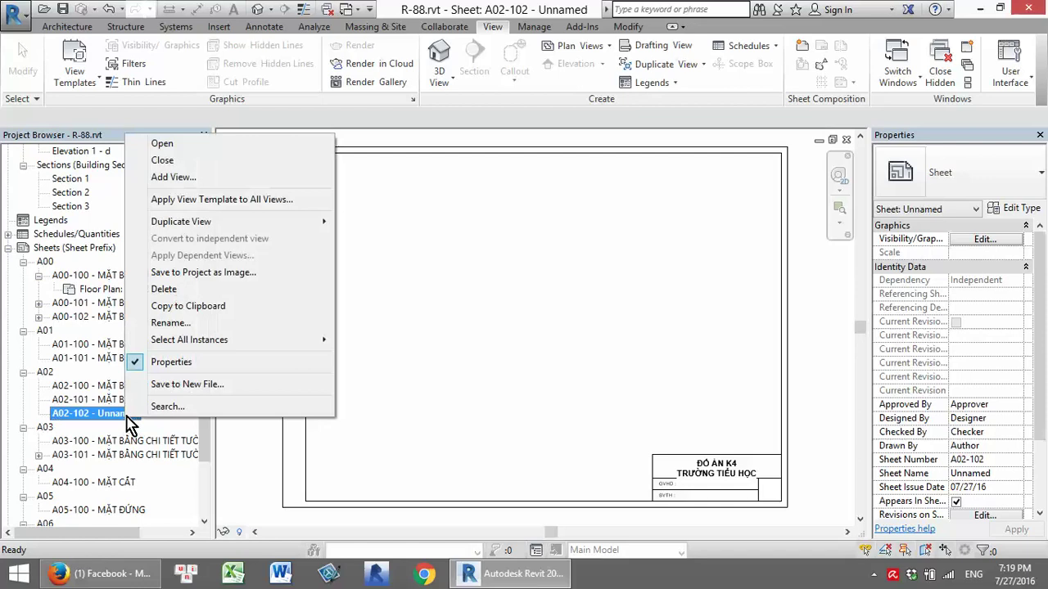
left_click(173, 328)
left_click(450, 258)
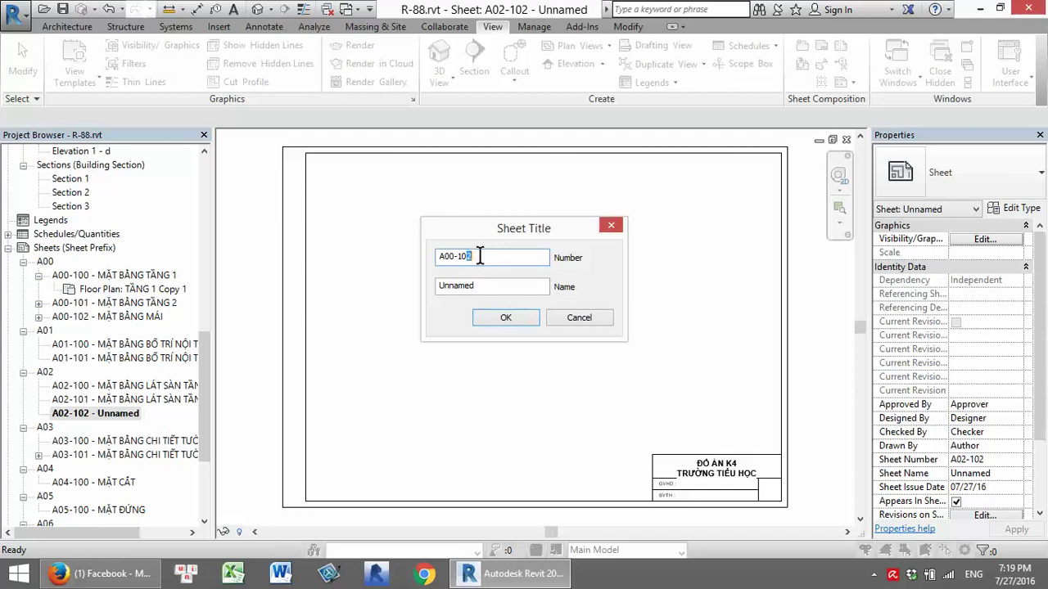
key("Tab")
type("DANH")
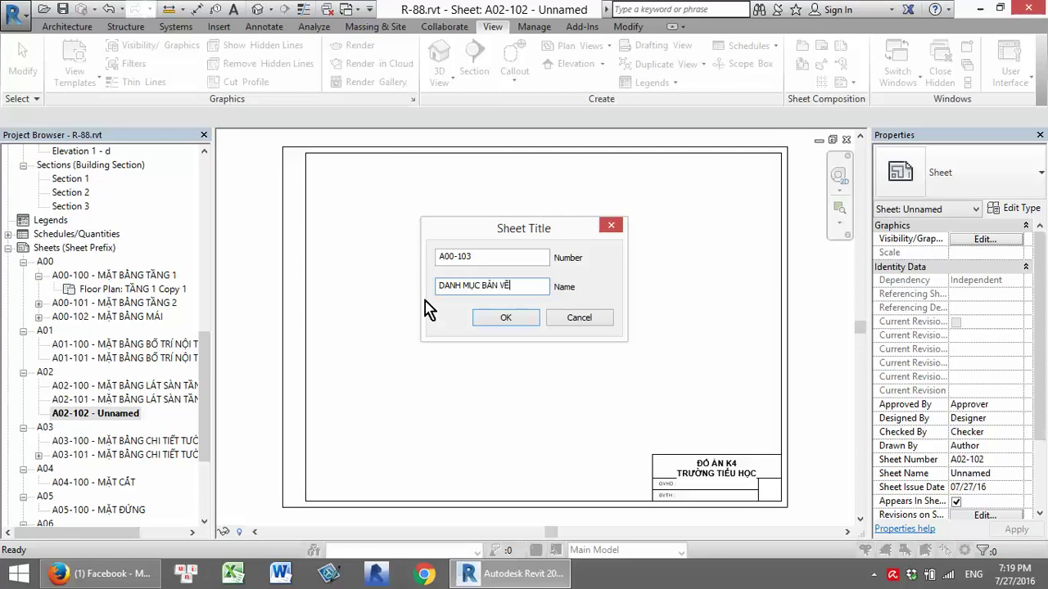
left_click(501, 320)
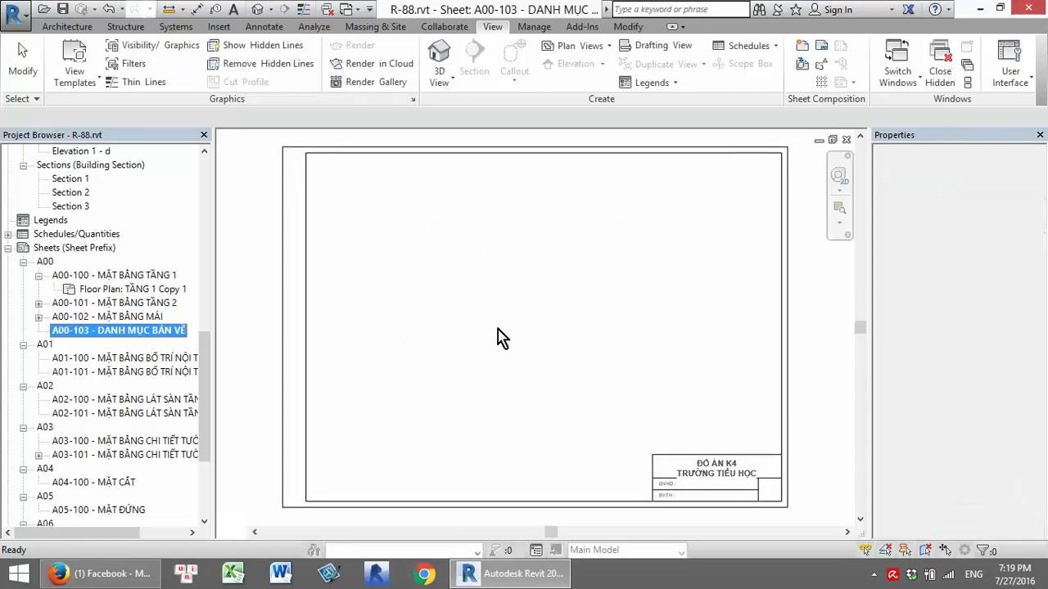
Place the DANH MỤC BẢN VẼ schedule near the top-left of sheet A00-103
left_click(7, 234)
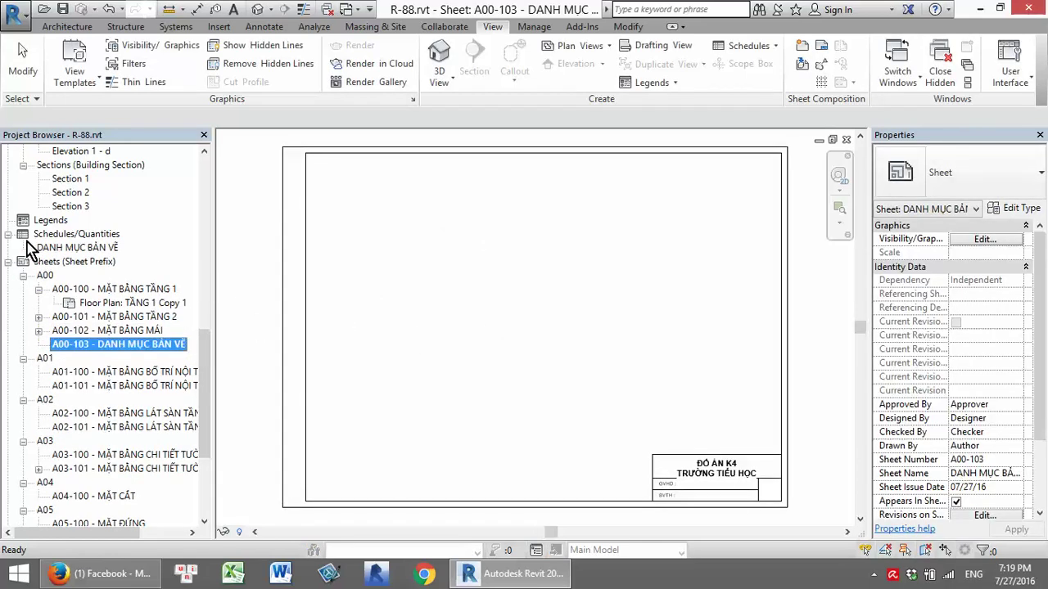
left_click_drag(29, 248, 491, 298)
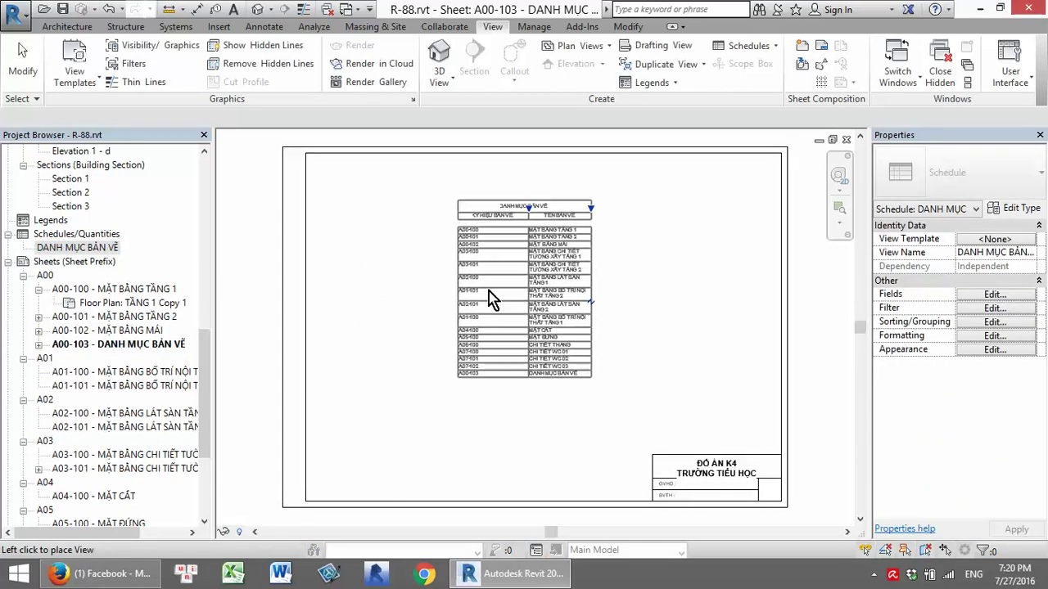
left_click(427, 200)
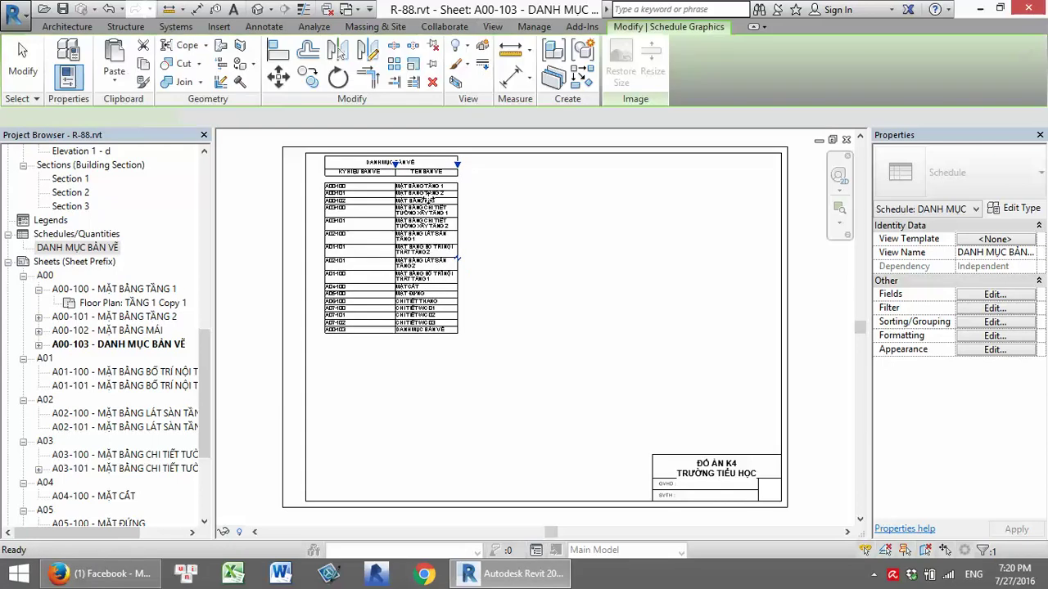
scroll(427, 199, "up", 3)
middle_click_drag(439, 237, 439, 266)
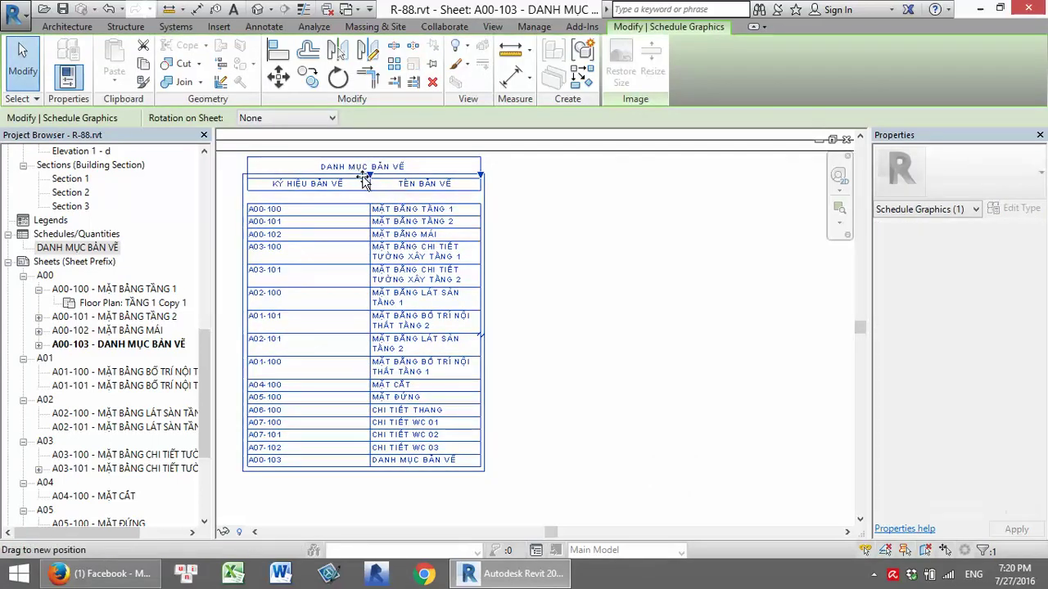
Widen the placed schedule's columns so every drawing name fits on one line
left_click_drag(365, 181, 362, 181)
left_click_drag(480, 176, 590, 182)
left_click(677, 241)
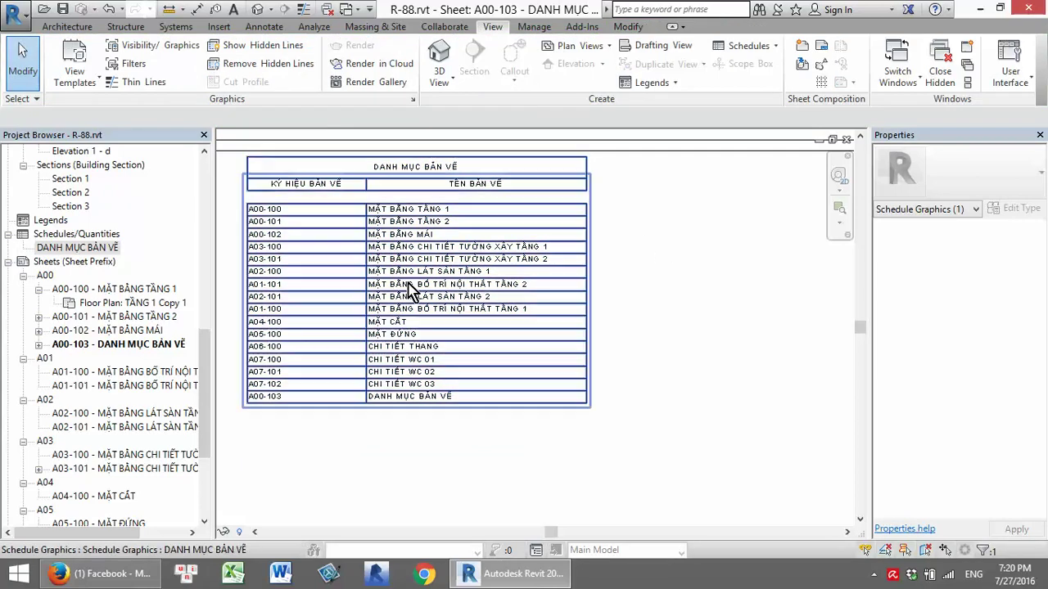
scroll(406, 295, "up", 3)
scroll(344, 241, "down", 2)
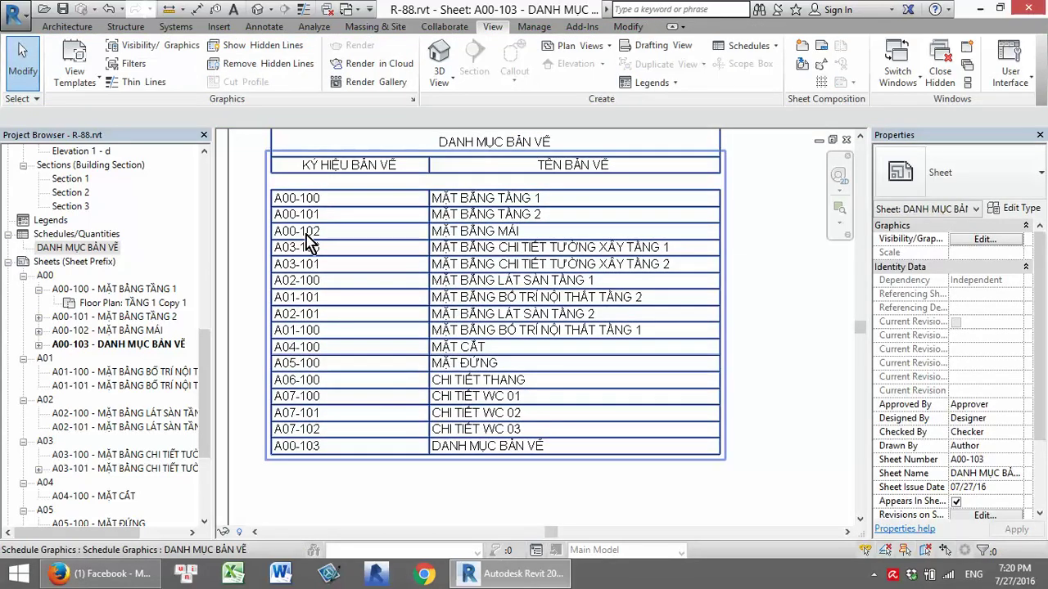
scroll(541, 397, "down", 2)
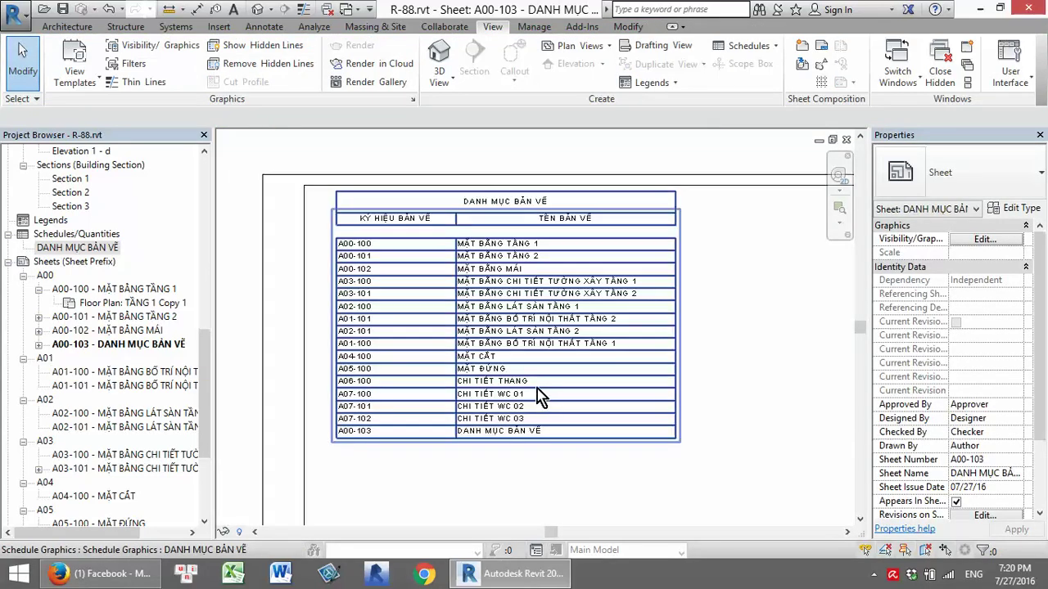
middle_click_drag(540, 397, 515, 397)
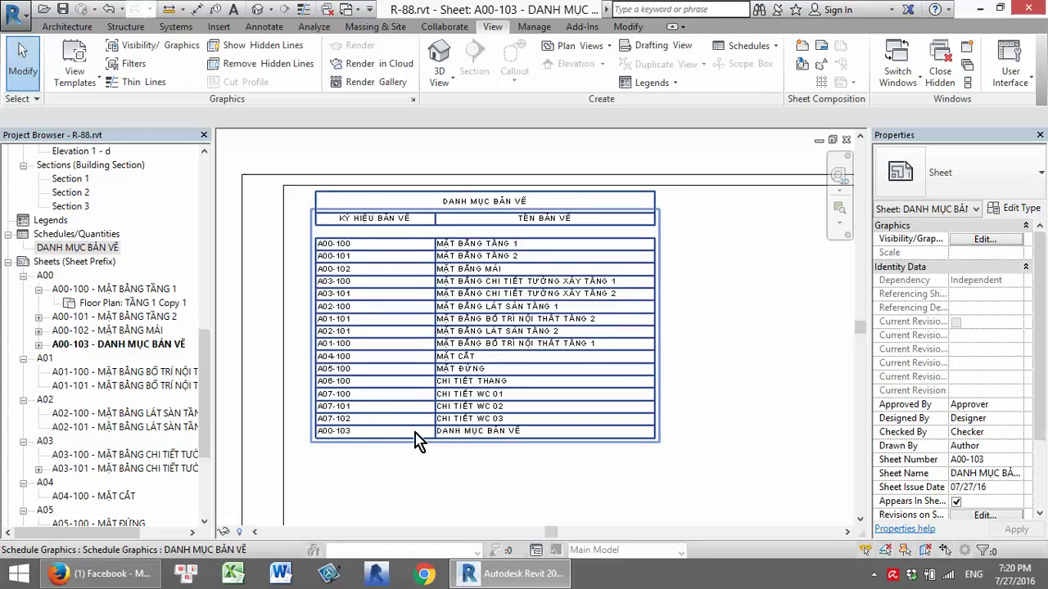
Set the Sheet Prefix browser organization to group by the sheet number's first 4 characters
right_click(103, 262)
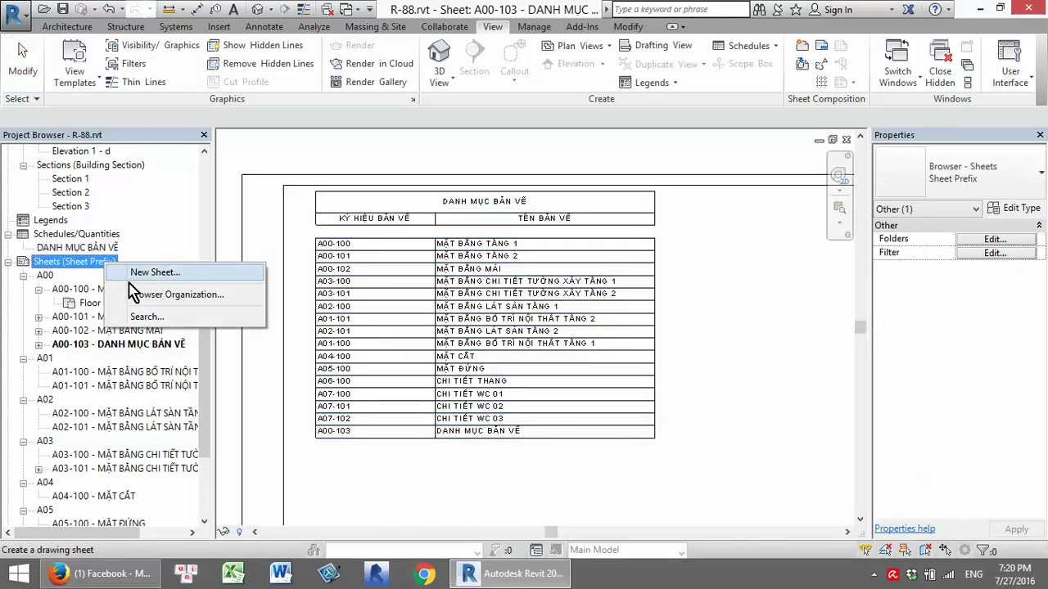
left_click(147, 297)
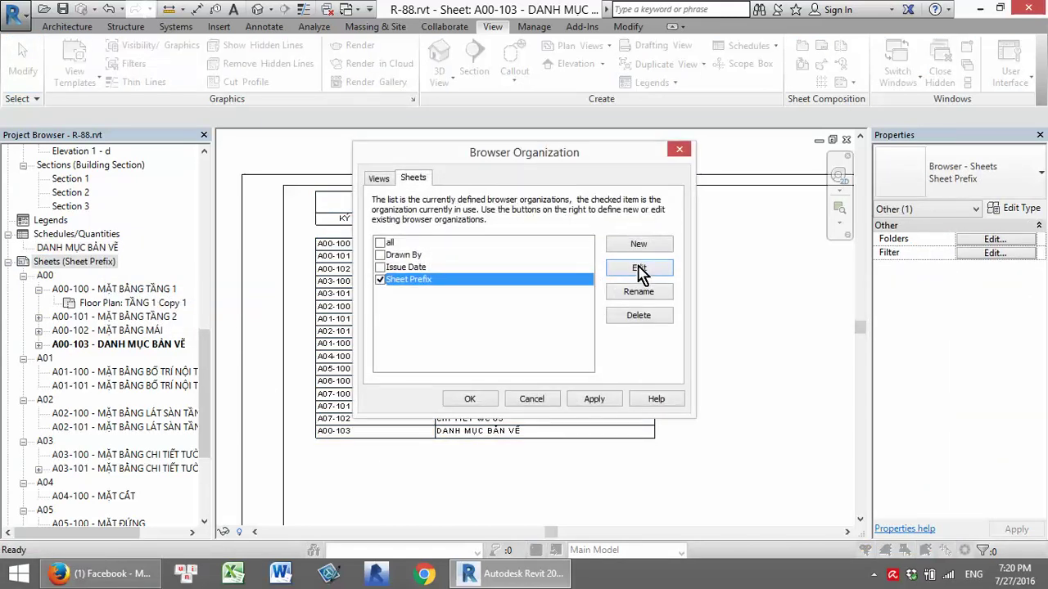
left_click(641, 272)
left_click(692, 182)
left_click(692, 178)
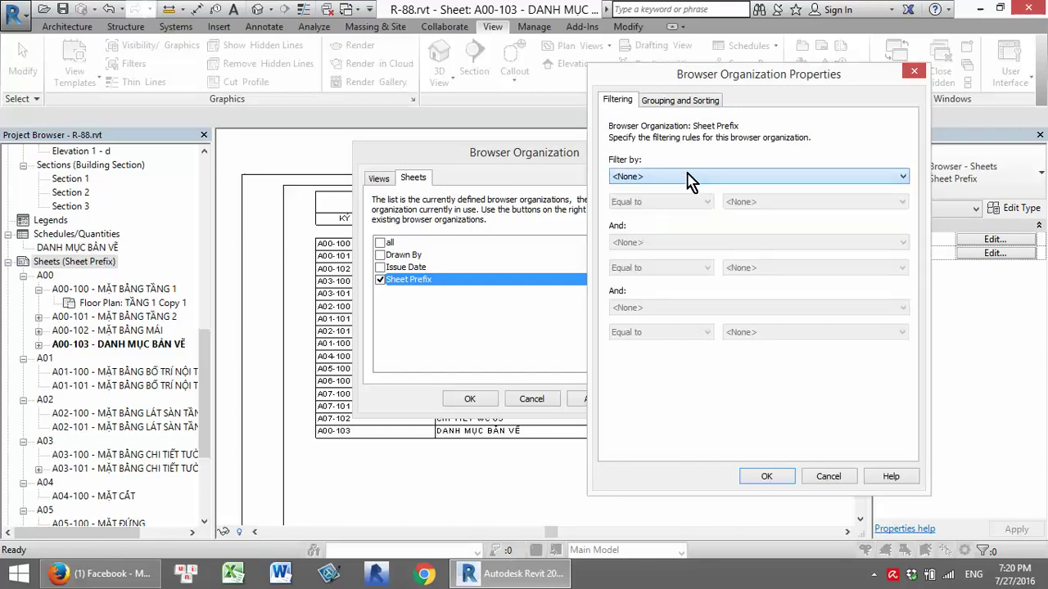
left_click(681, 100)
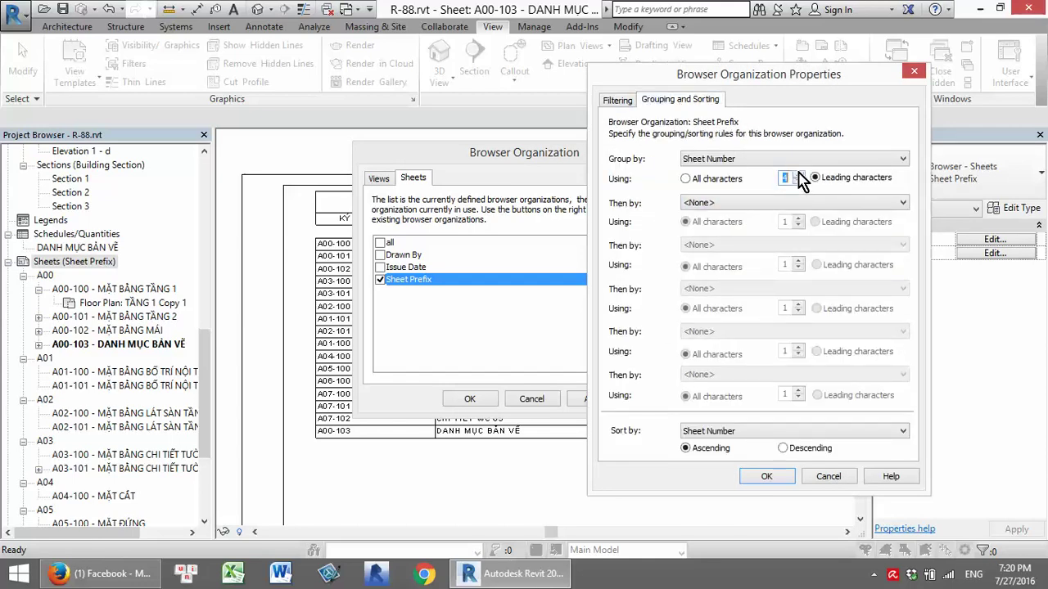
left_click(761, 476)
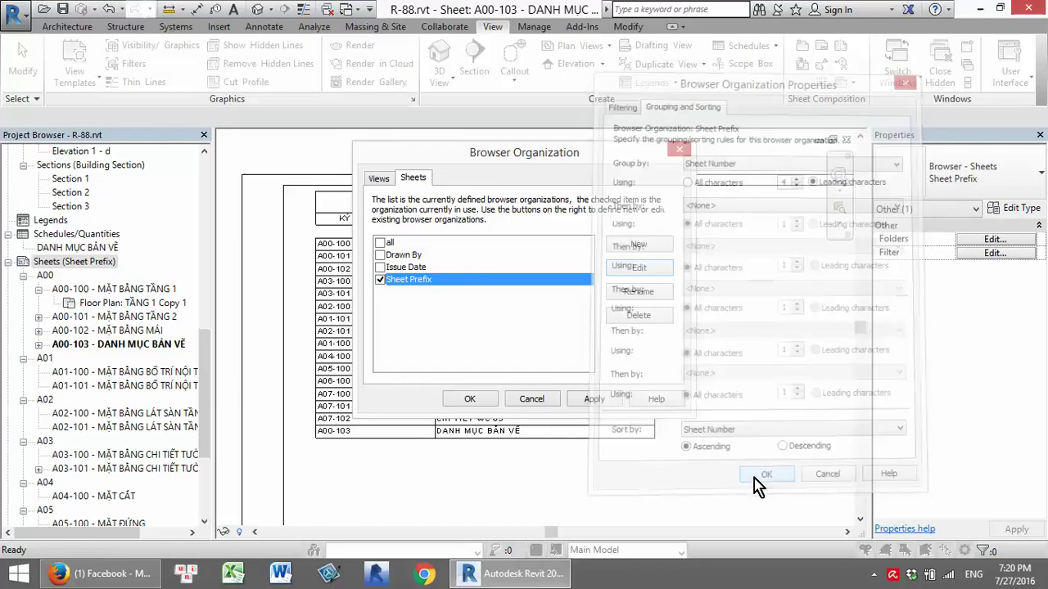
left_click(463, 400)
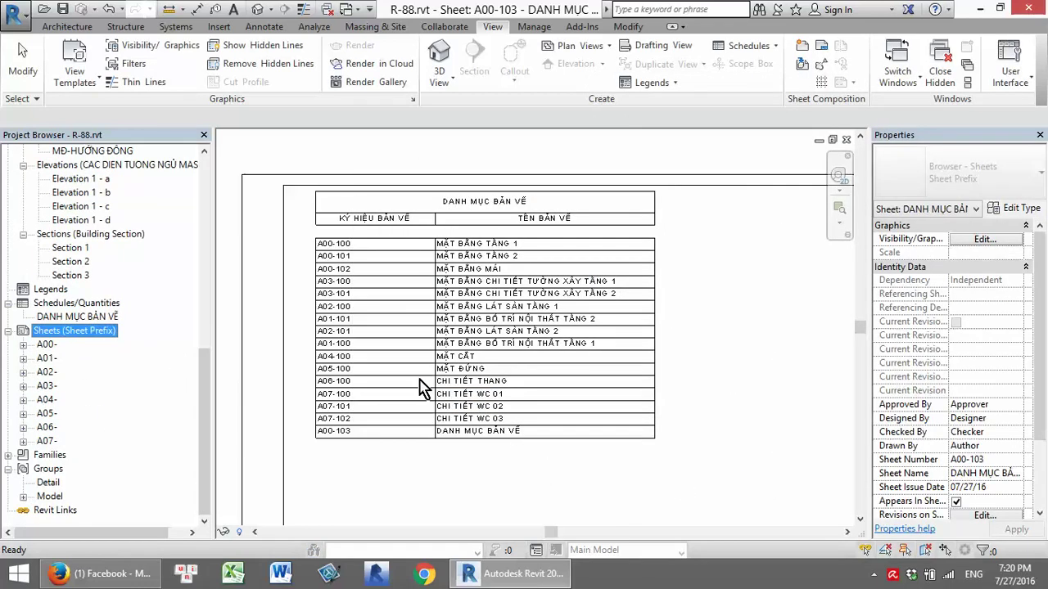
Expand the A00-, A01- and A02- sheet groups and select the placed schedule
left_click(23, 345)
left_click(23, 427)
scroll(82, 415, "down", 2)
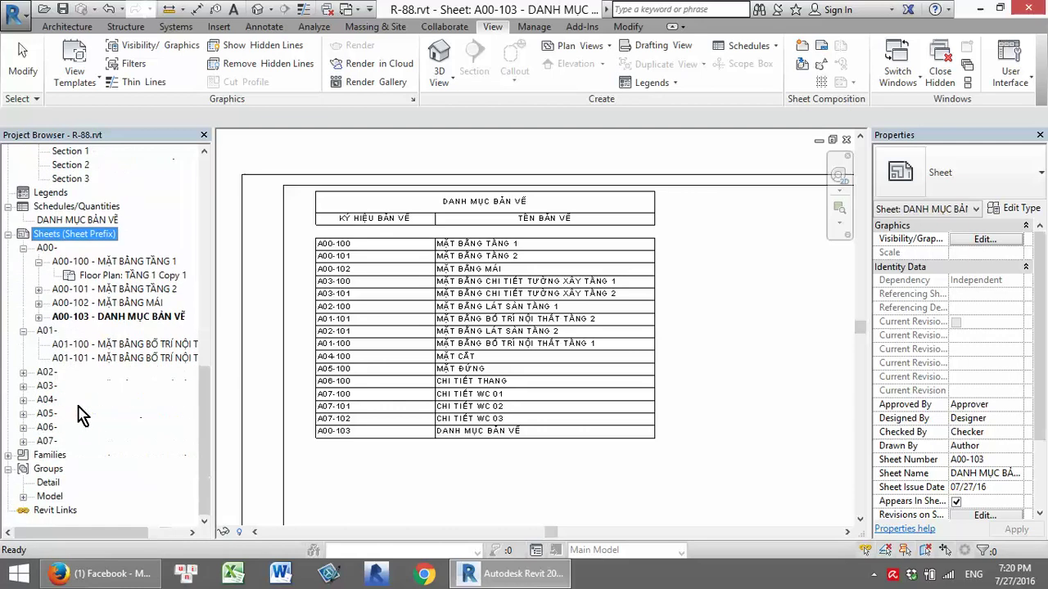
left_click(23, 372)
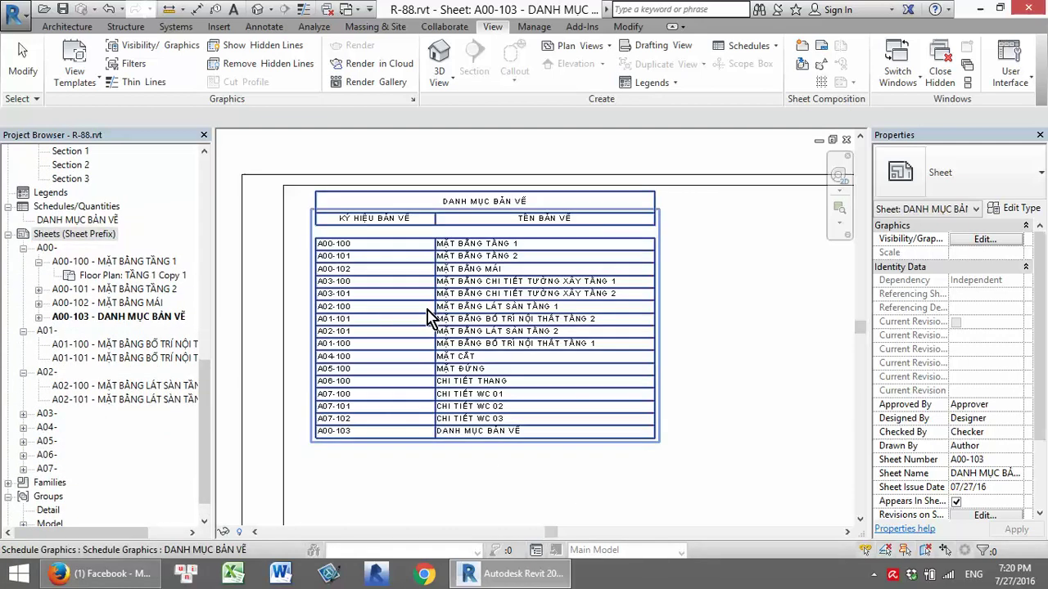
left_click(507, 306)
Open the schedule view and try Sheet Issue Date in column A, then undo it
double_click(507, 306)
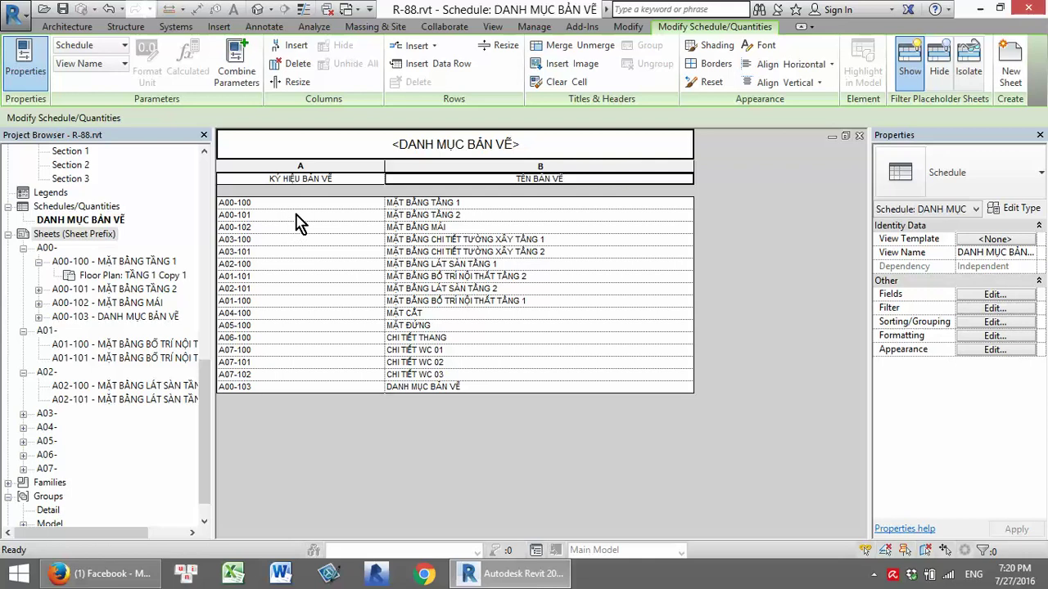
left_click(299, 388)
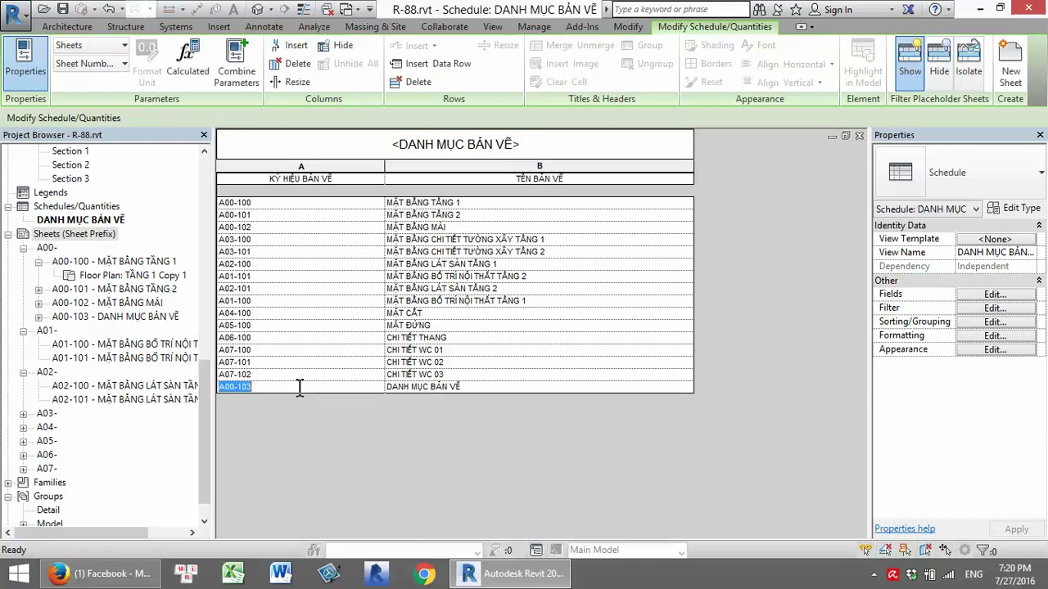
left_click(277, 388)
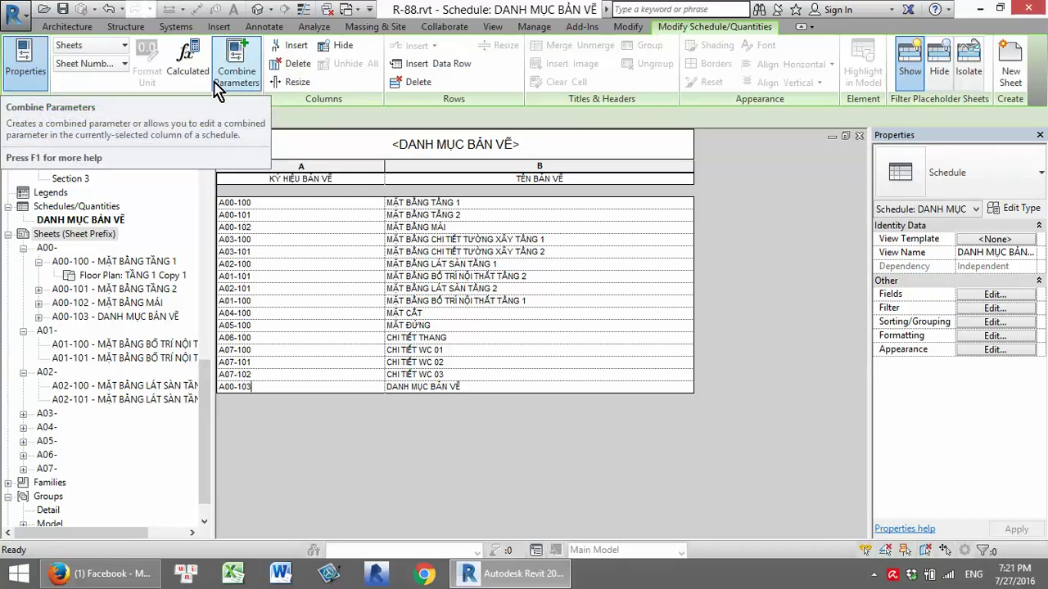
left_click(122, 68)
left_click(123, 67)
left_click(123, 68)
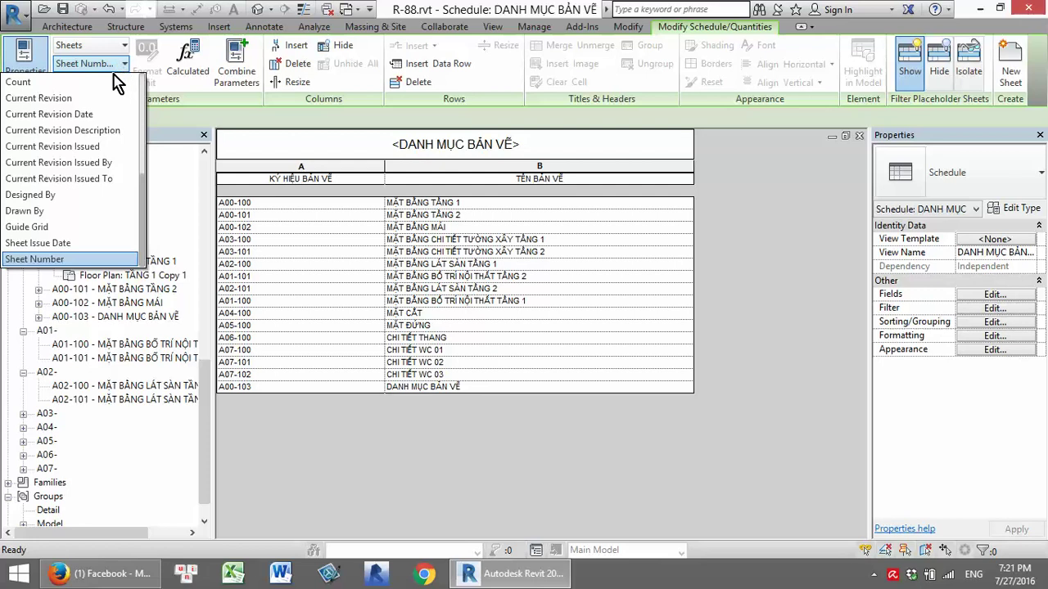
left_click(85, 243)
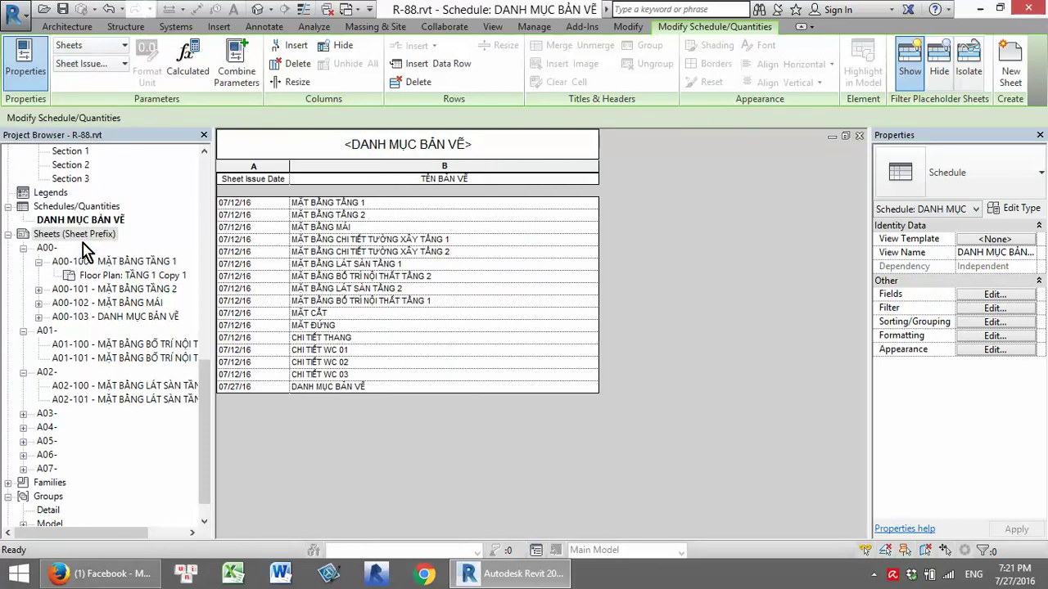
key("ctrl+z")
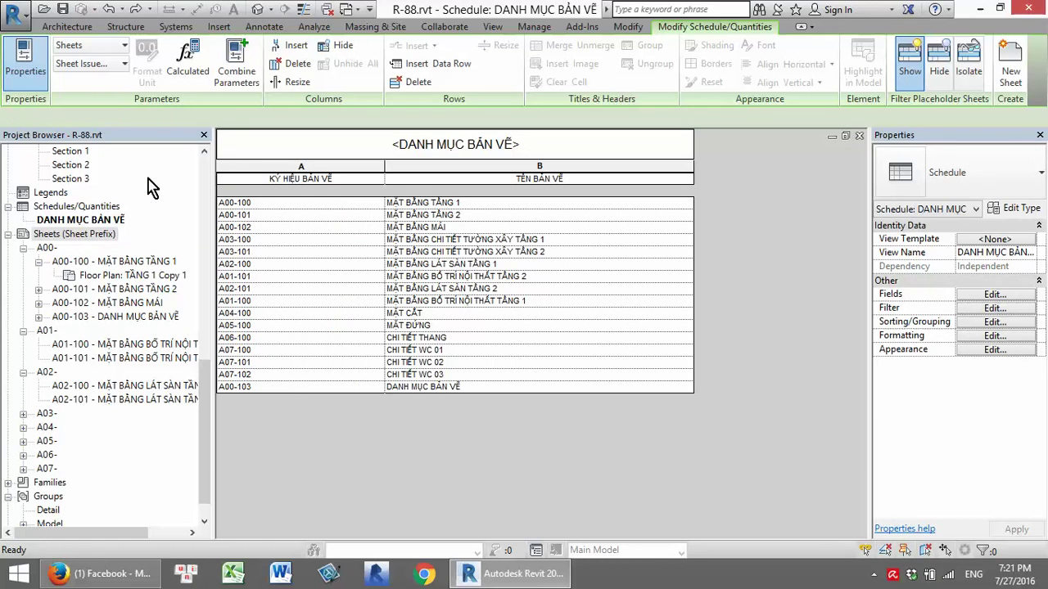
Try Project Information's Project Name in column A, then undo it
left_click(112, 65)
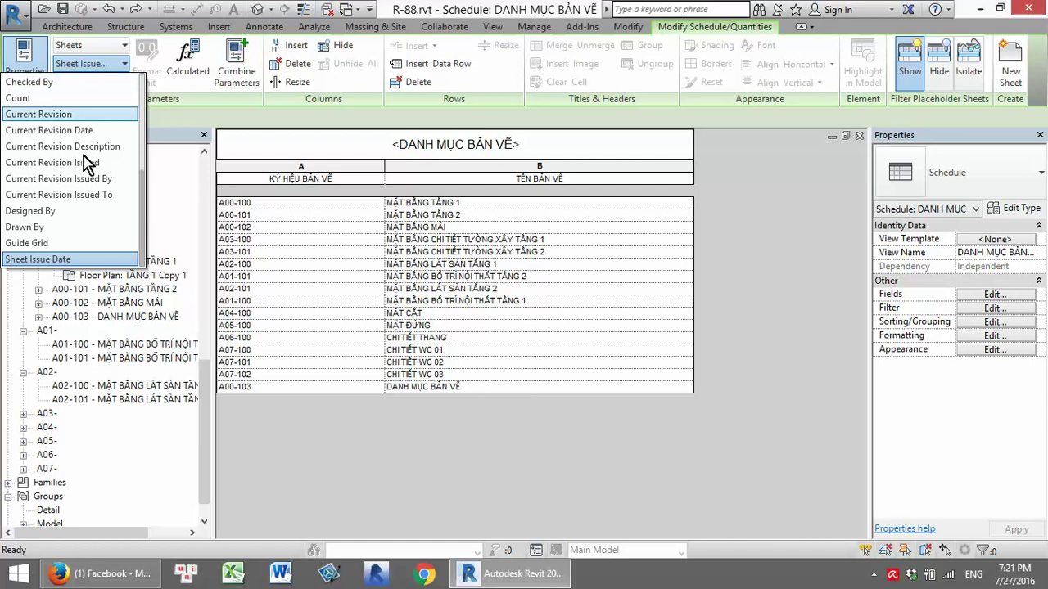
left_click(105, 47)
left_click(105, 48)
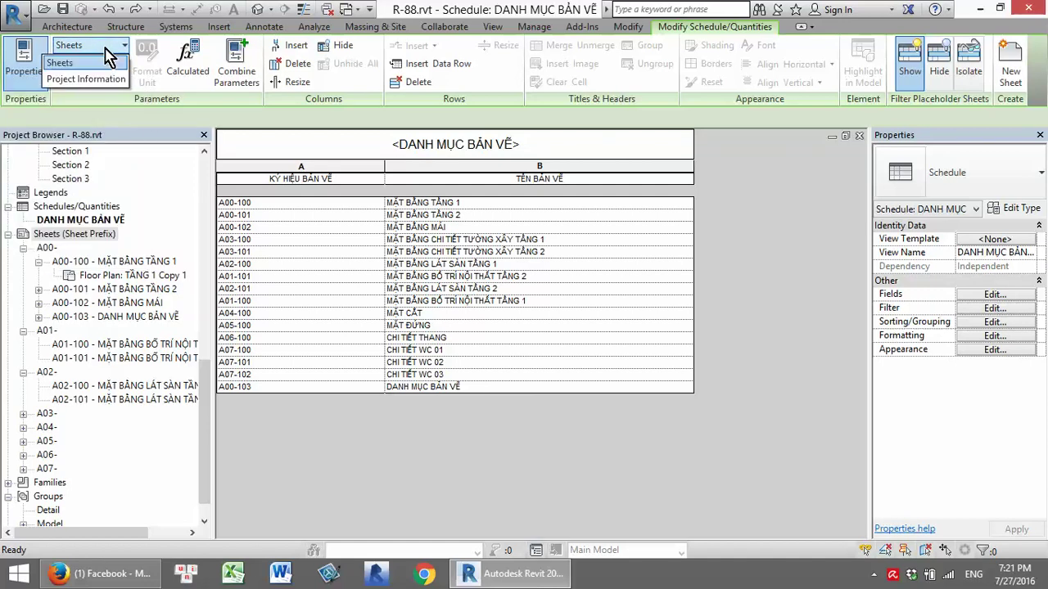
left_click(92, 80)
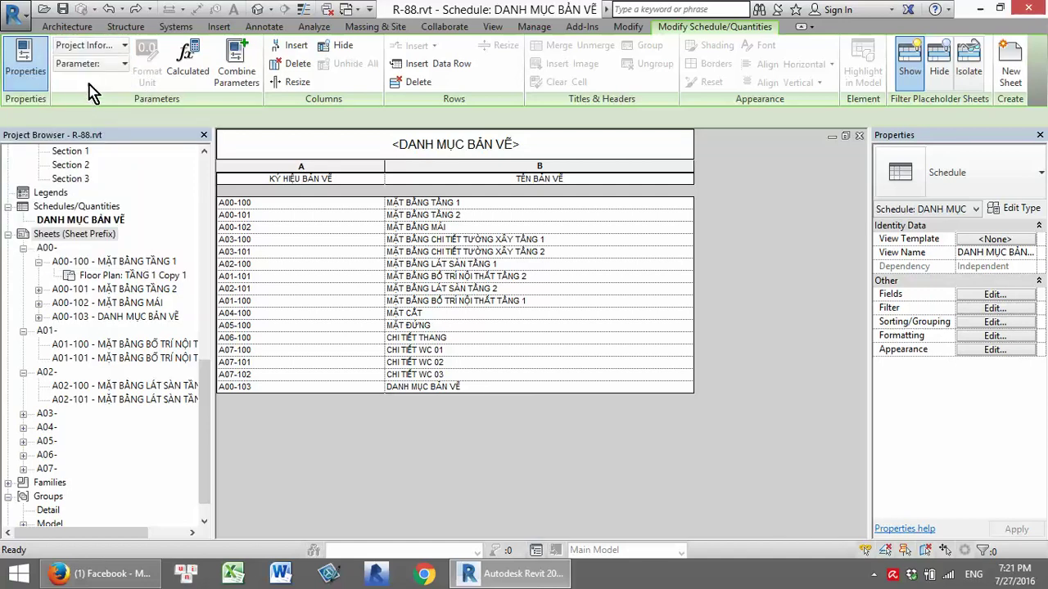
left_click(112, 66)
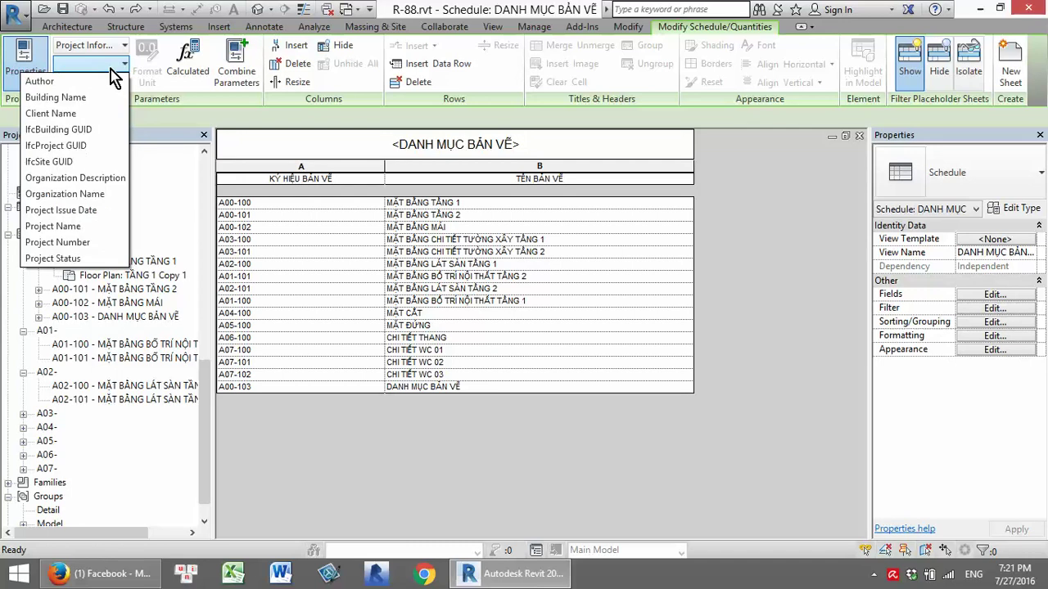
left_click(86, 228)
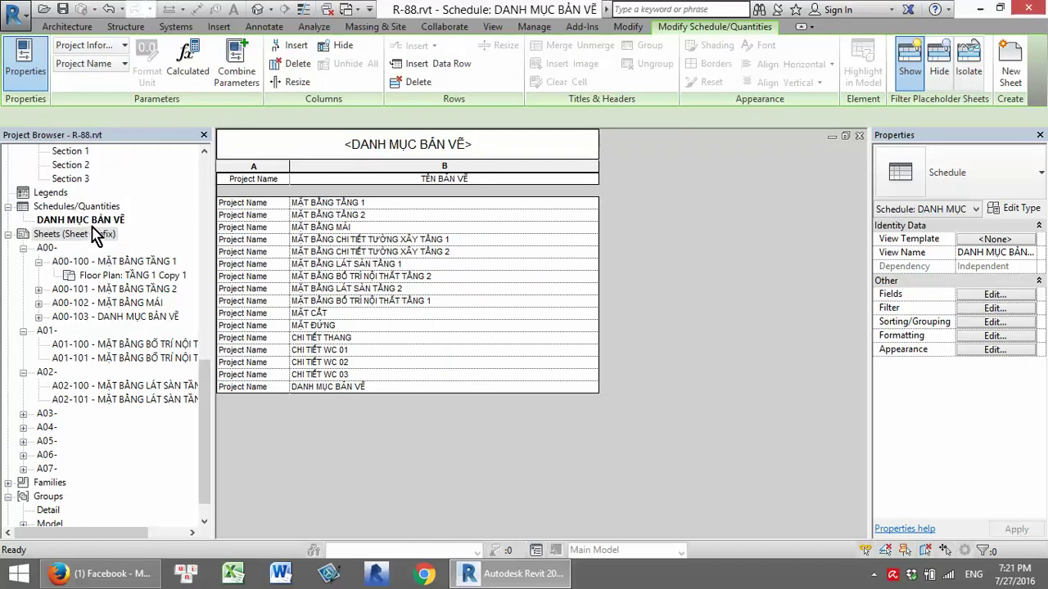
key("ctrl+z")
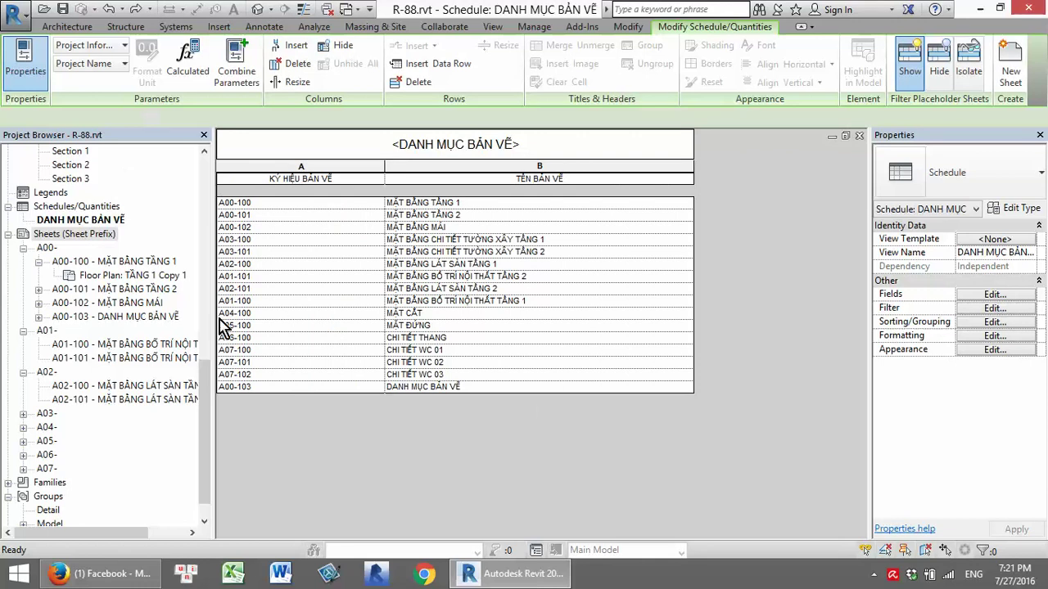
left_click(215, 386)
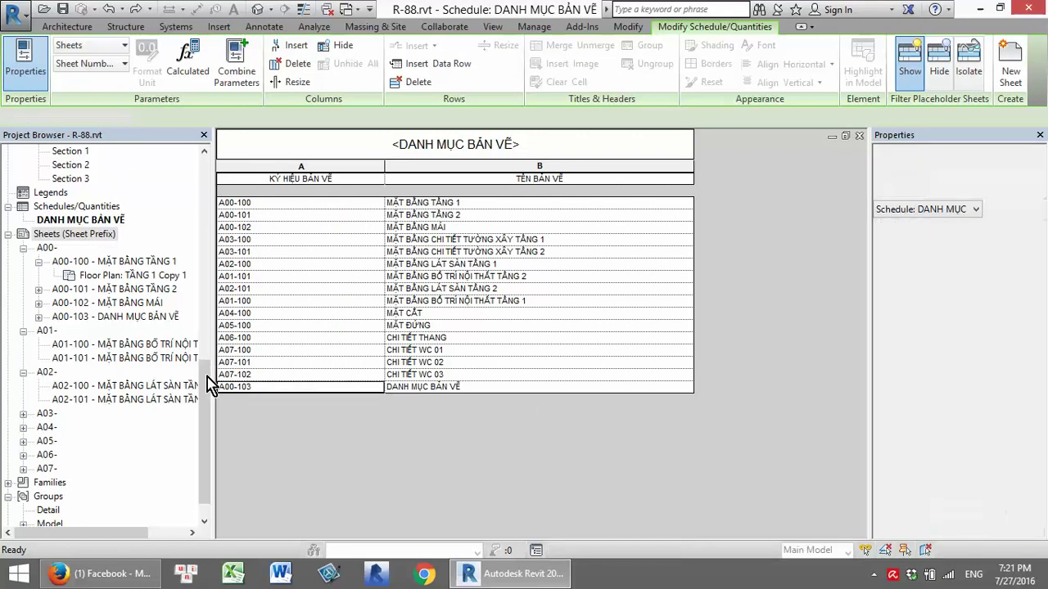
left_click(208, 386)
scroll(206, 412, "up", 8)
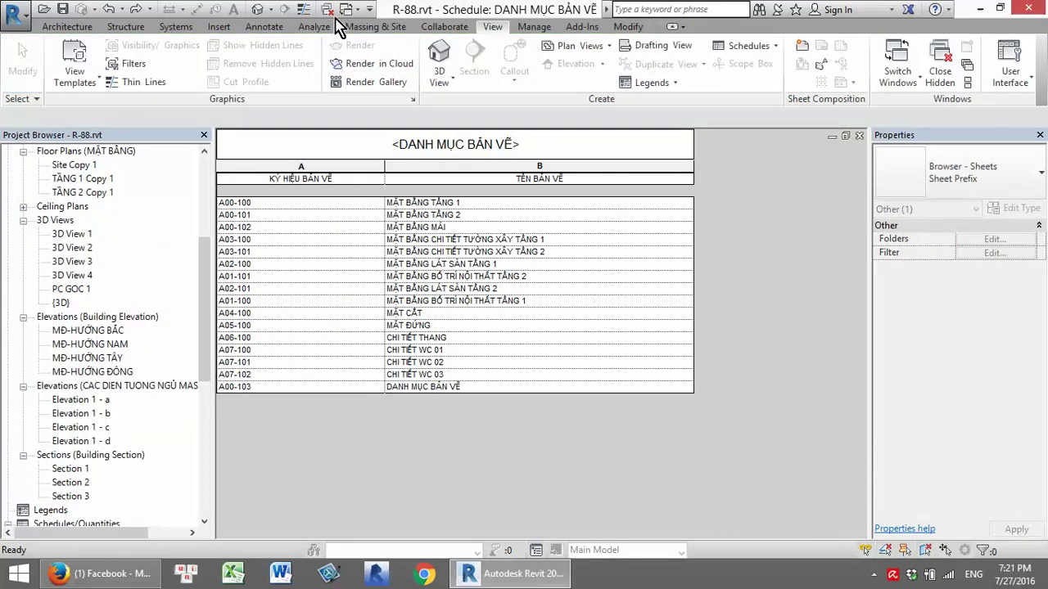
Open the TẦNG 1 floor plan and pan toward grid D
left_click_drag(205, 226, 207, 176)
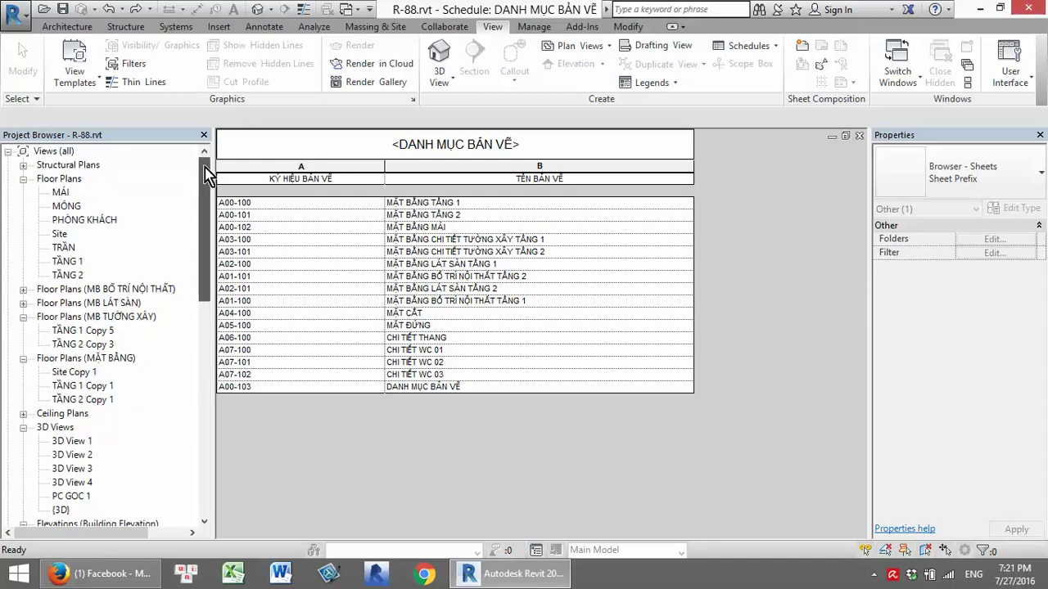
left_click(69, 262)
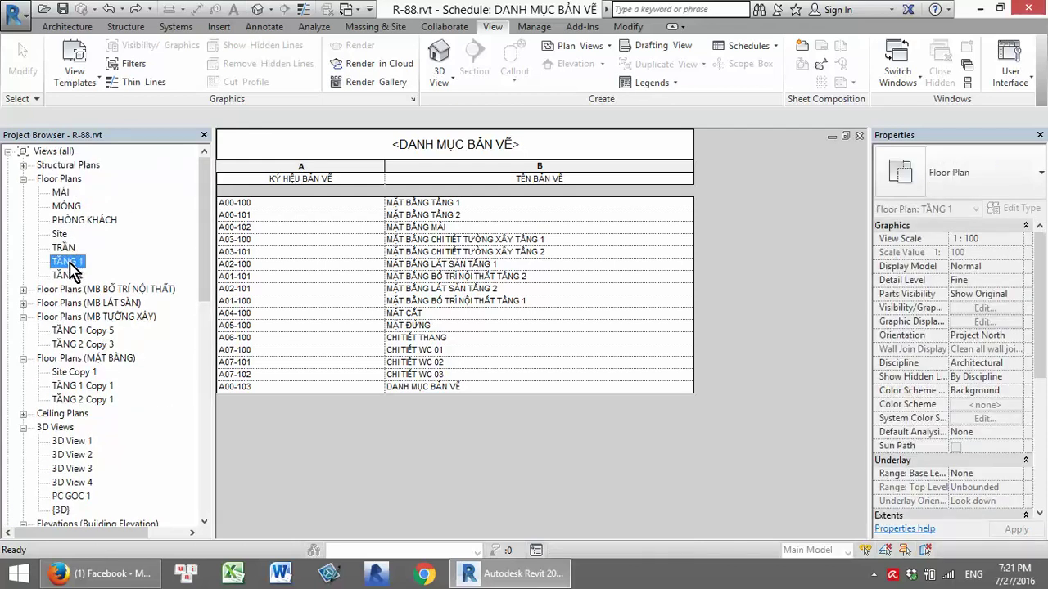
double_click(69, 262)
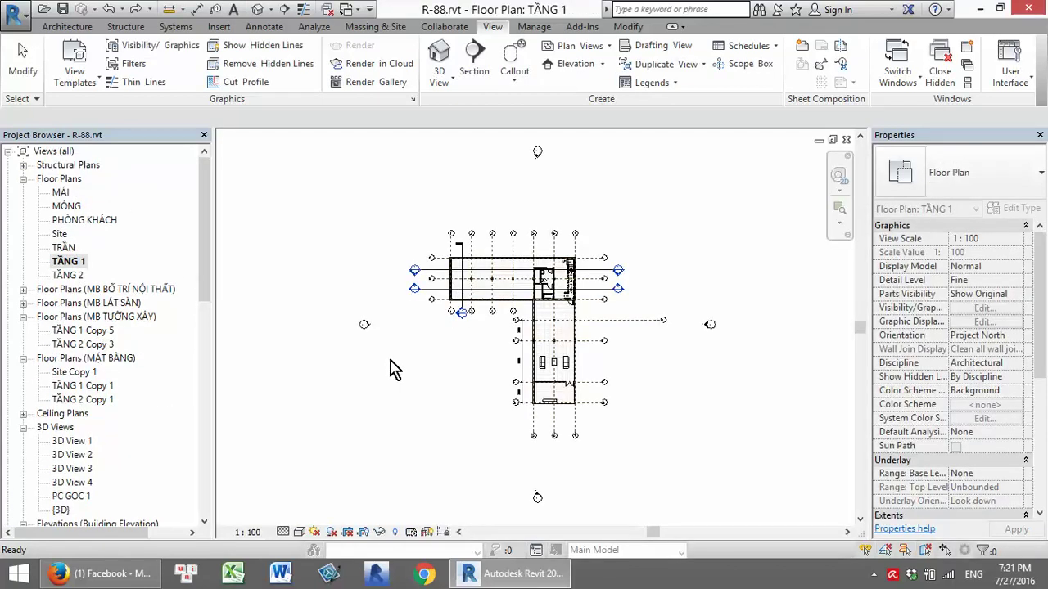
scroll(564, 327, "up", 5)
scroll(565, 328, "up", 3)
middle_click_drag(641, 335, 573, 336)
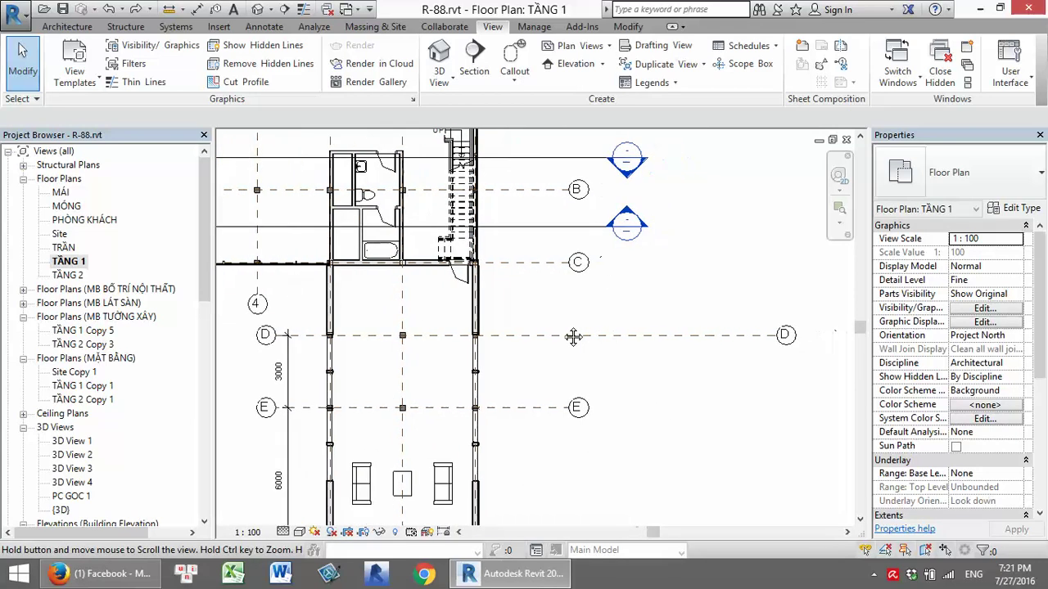
scroll(573, 336, "down", 1)
Inspect grid line D, then start a new Schedule/Quantities
left_click(602, 332)
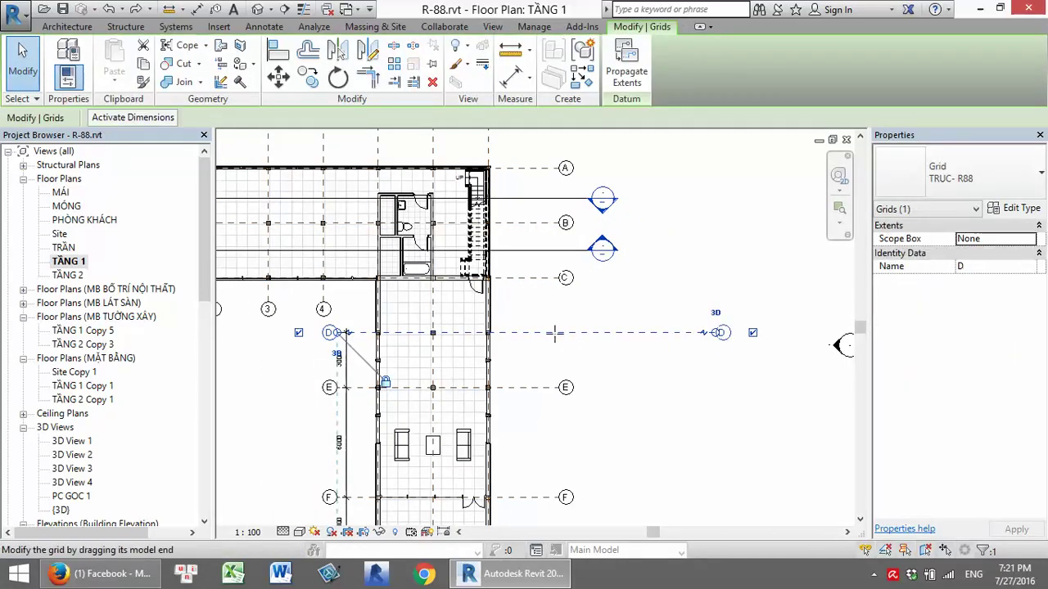
left_click(674, 302)
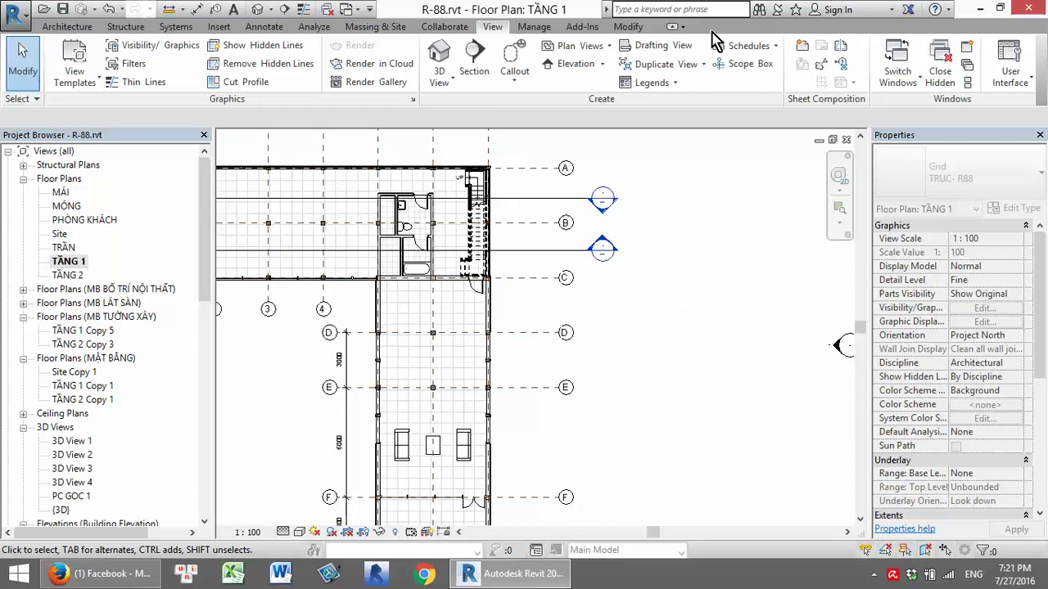
left_click(775, 49)
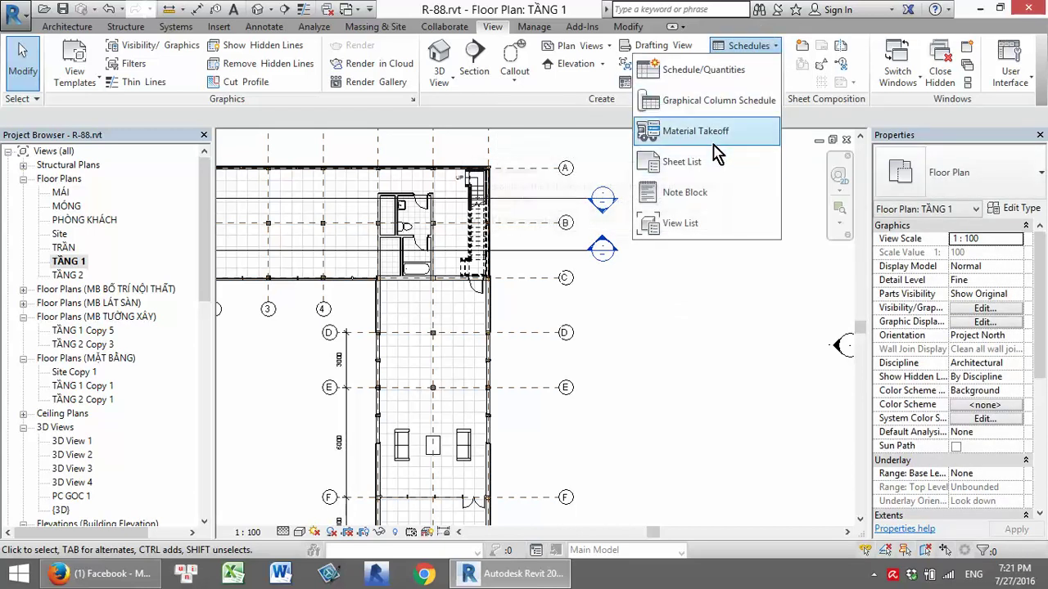
left_click(712, 72)
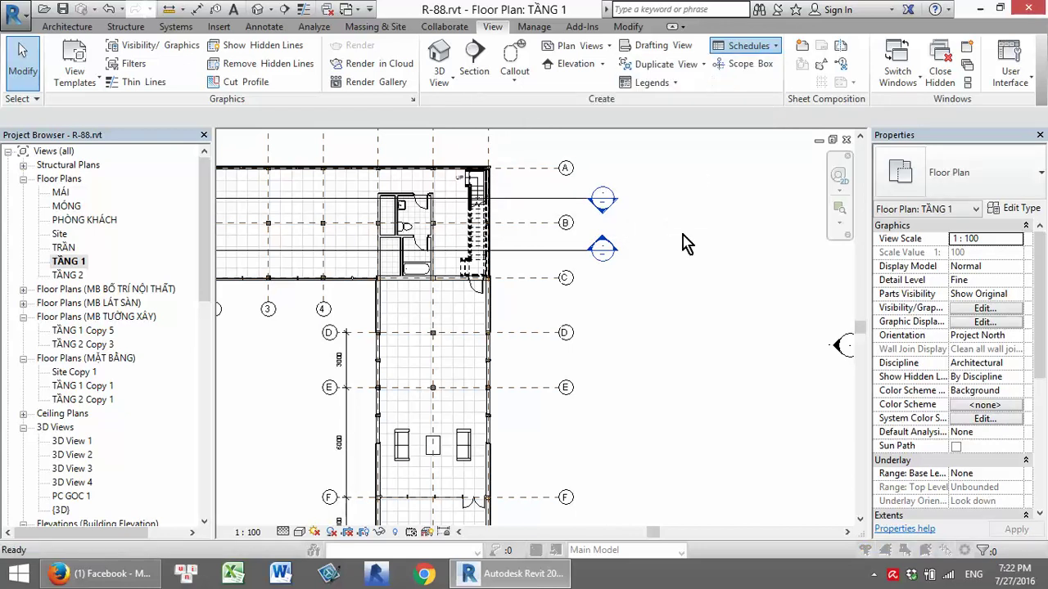
Choose Doors as the new schedule's category
mouse_move(502, 223)
left_mouse_down()
mouse_move(502, 336)
mouse_move(502, 296)
left_mouse_up()
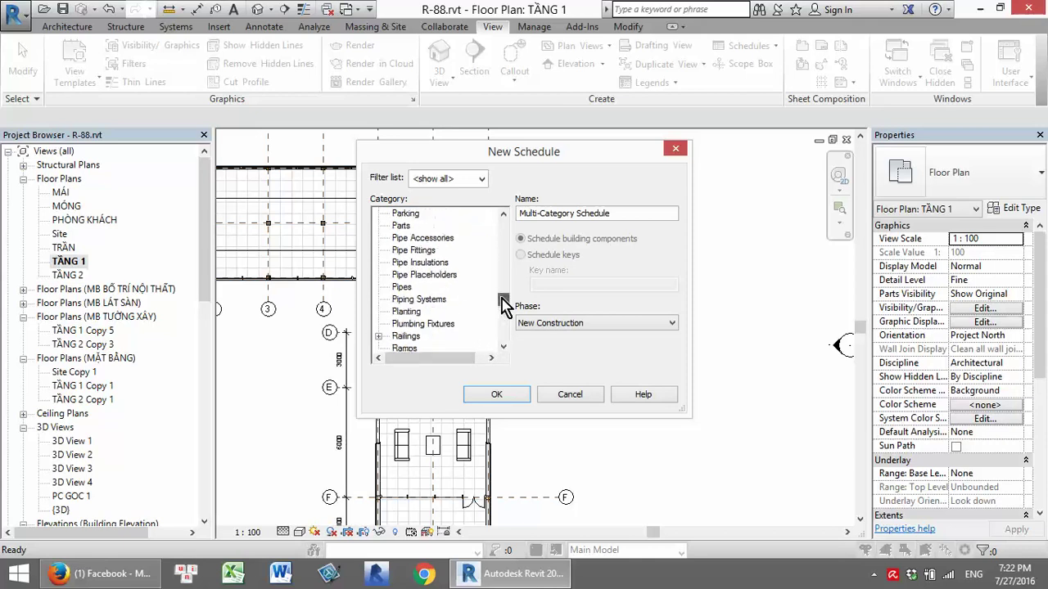
left_click(429, 273)
scroll(432, 270, "up", 1)
scroll(431, 274, "up", 2)
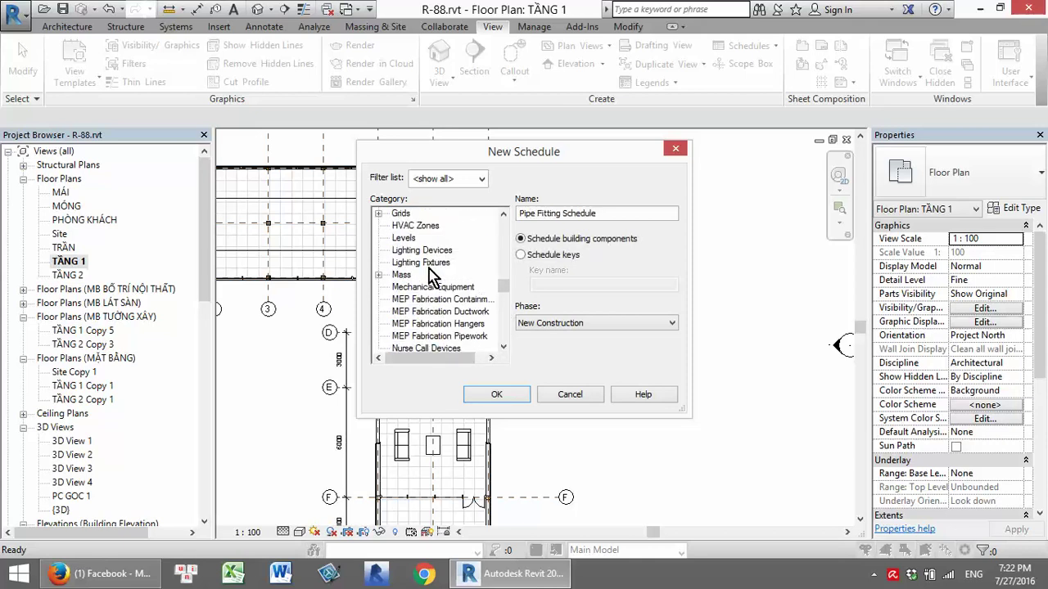
scroll(431, 274, "up", 3)
scroll(413, 256, "up", 1)
left_click(415, 227)
scroll(412, 233, "up", 2)
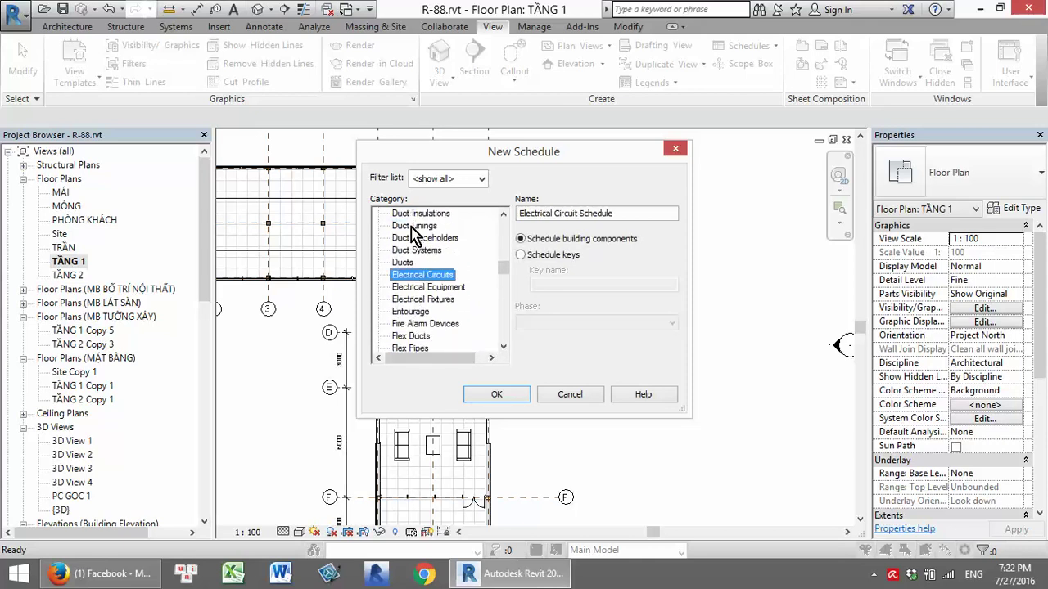
scroll(427, 261, "up", 2)
left_click(413, 241)
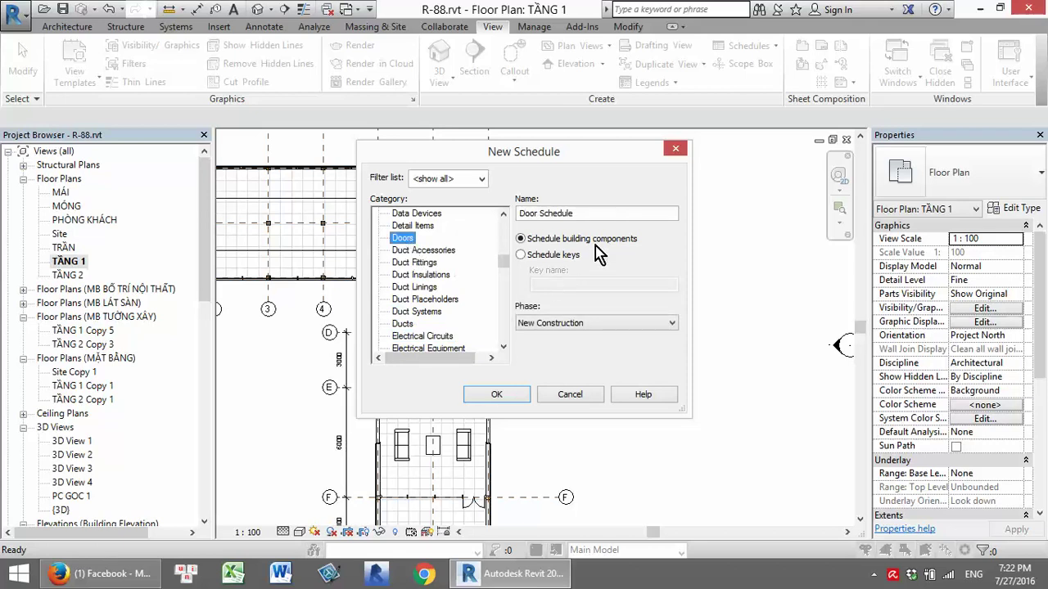
left_click(492, 394)
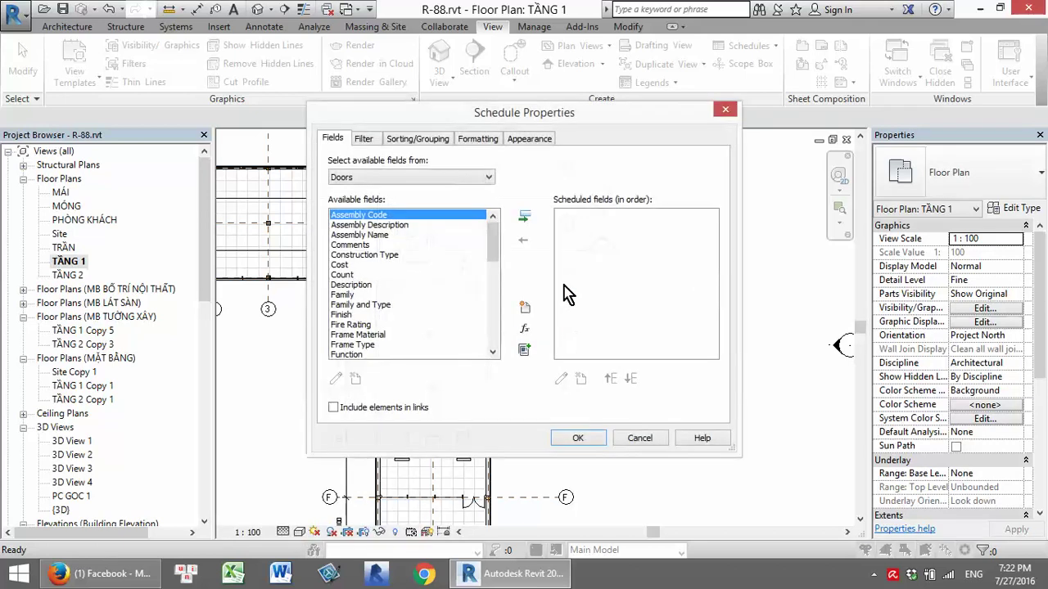
Add Cost, Count, Height, Level, Type Mark and Width to the scheduled fields
left_click(339, 264)
left_click(342, 274, "ctrl")
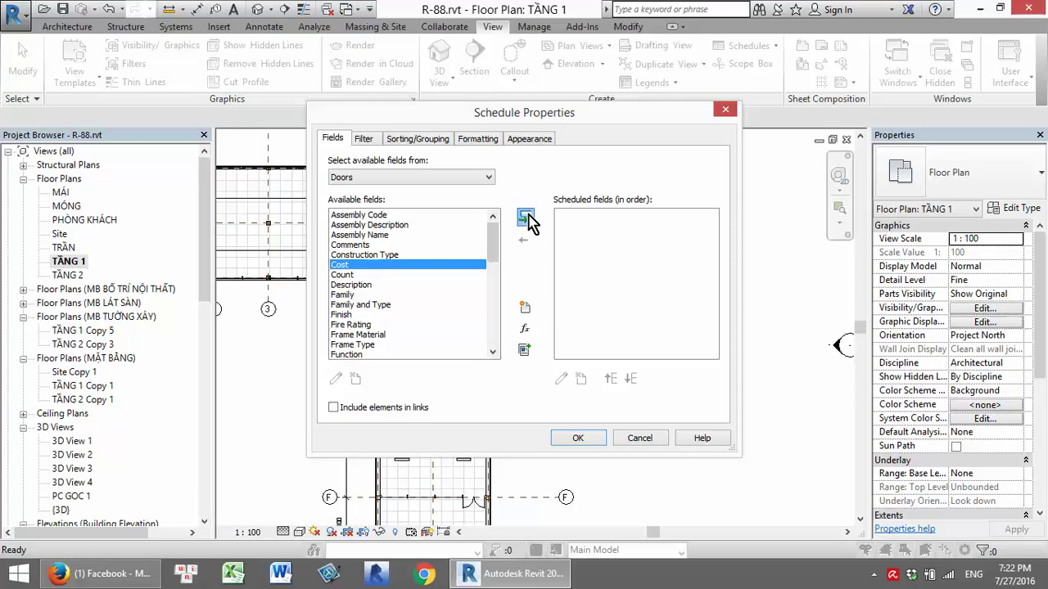
left_click(525, 218)
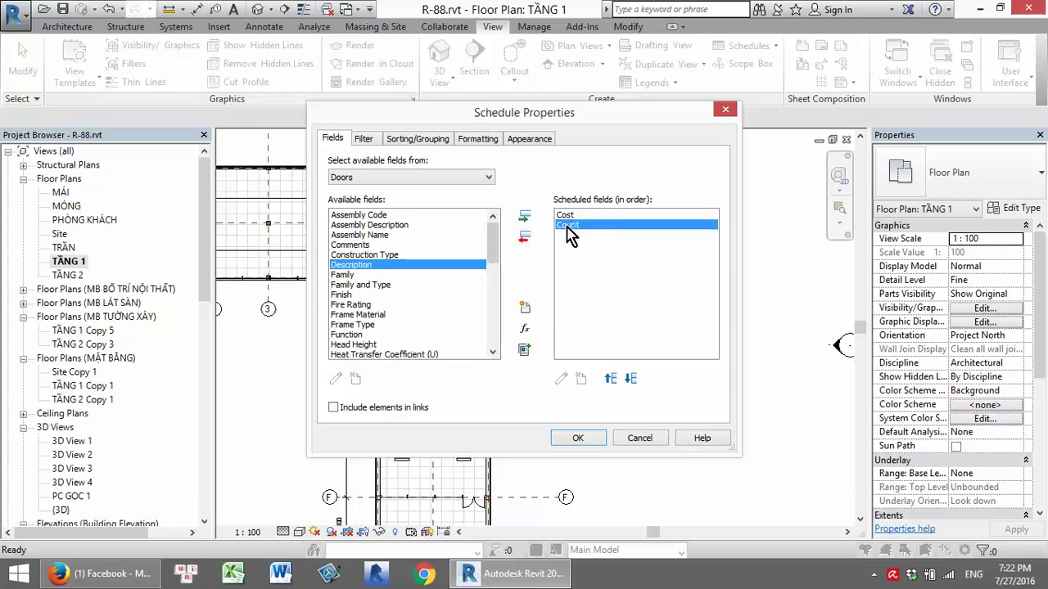
left_click_drag(491, 236, 491, 284)
left_click(348, 294)
left_click(525, 217)
left_click(340, 285)
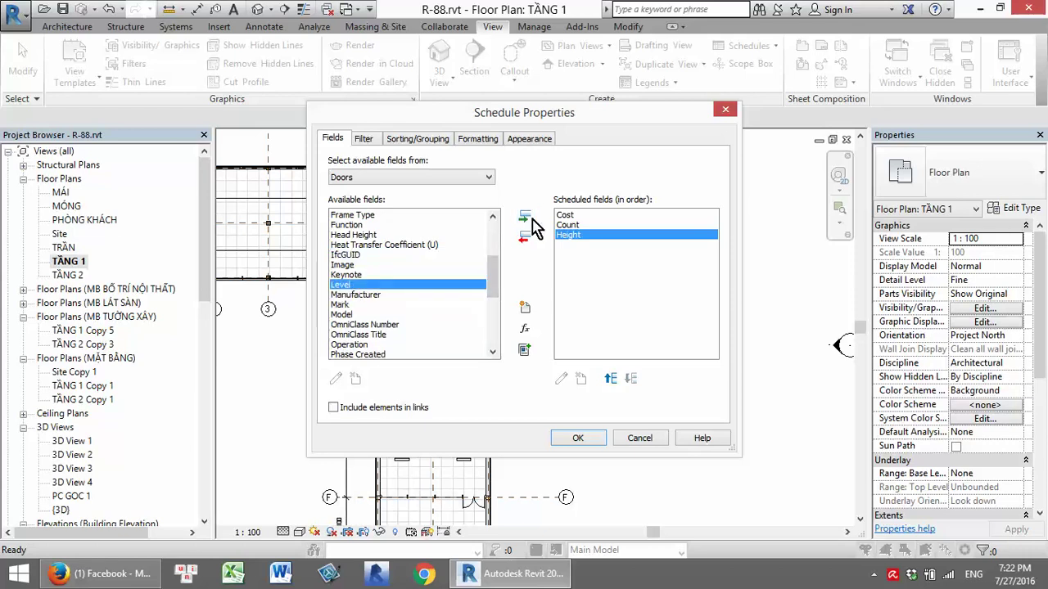
left_click(525, 217)
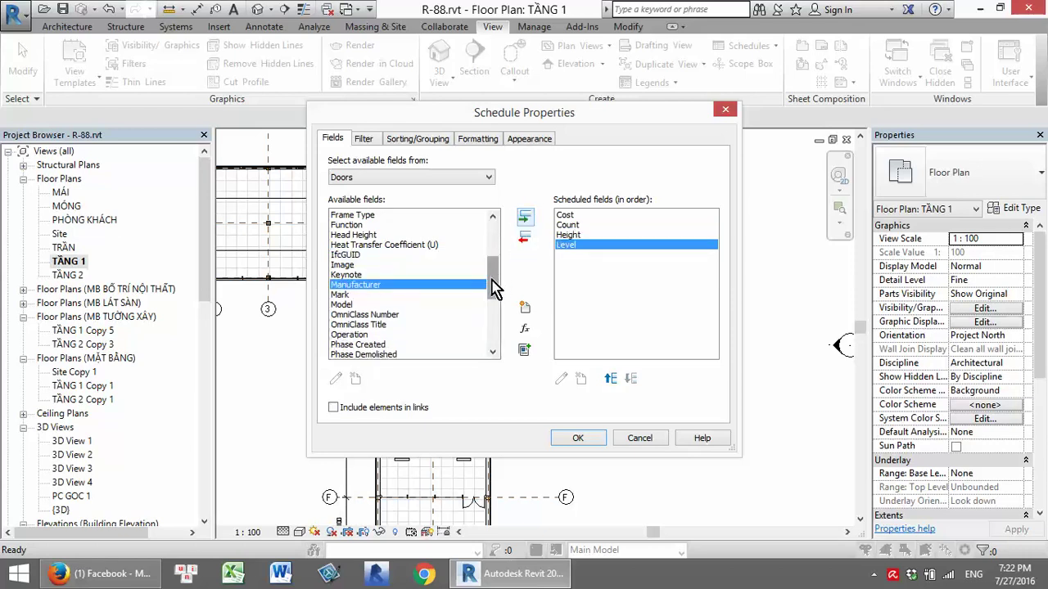
left_click_drag(496, 282, 464, 334)
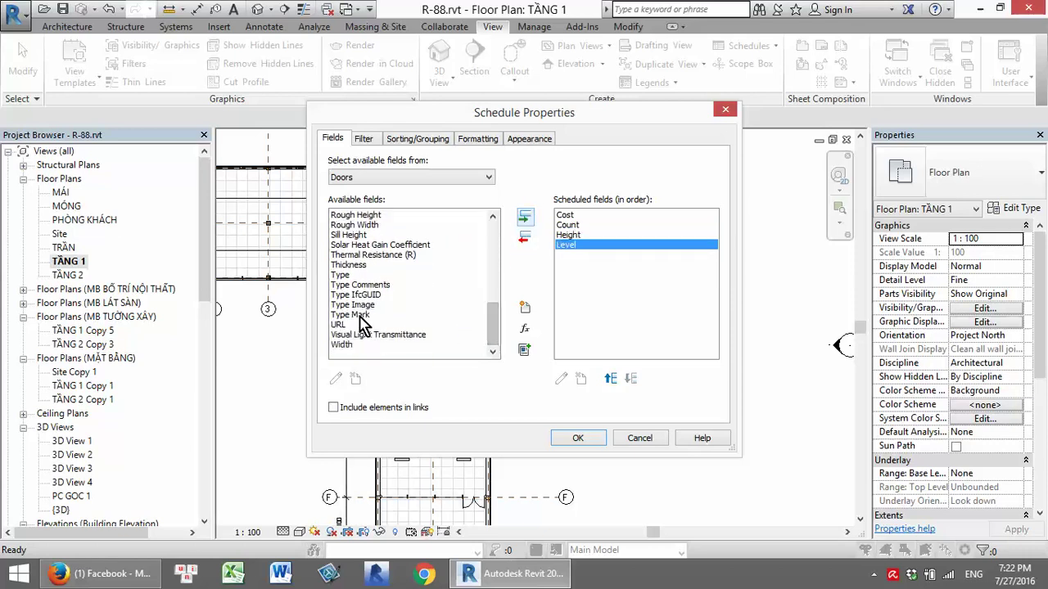
left_click(358, 315)
left_click(525, 218)
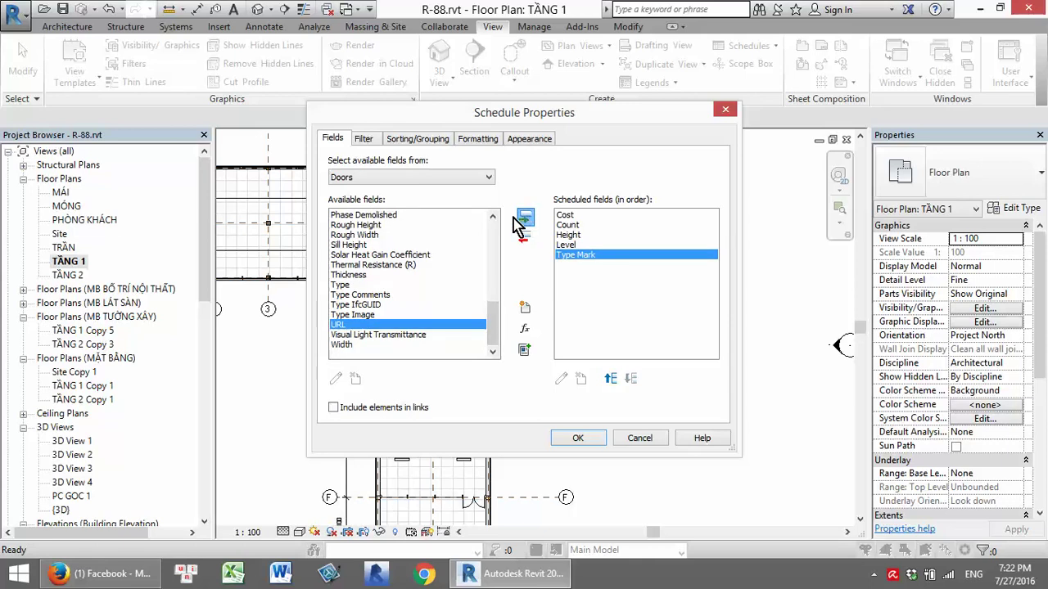
left_click(351, 344)
left_click(525, 218)
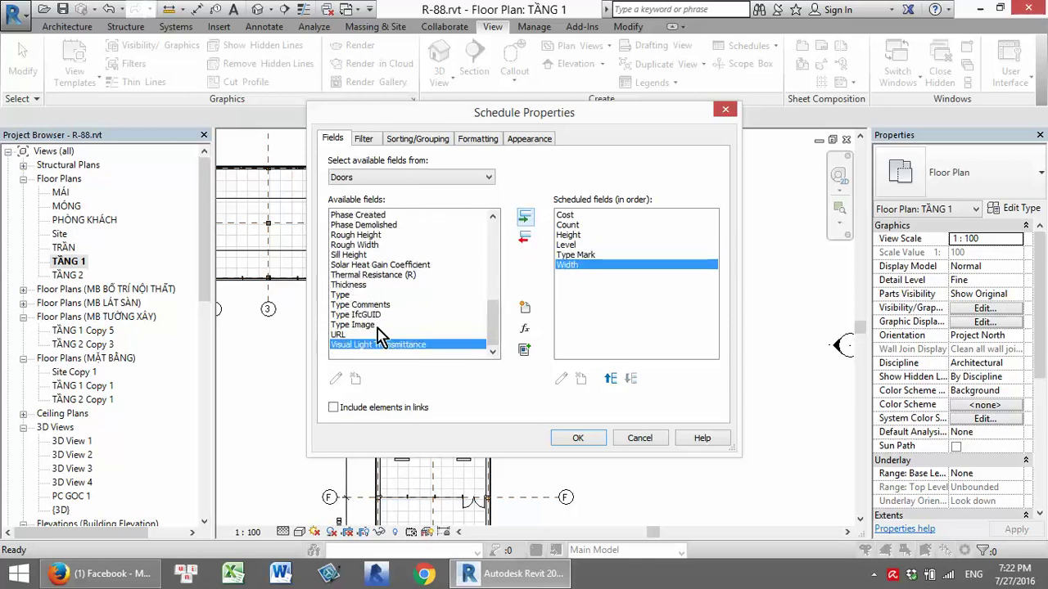
Add Image and Type Comments to the fields and create the Door Schedule
left_click(374, 325)
scroll(426, 327, "up", 1)
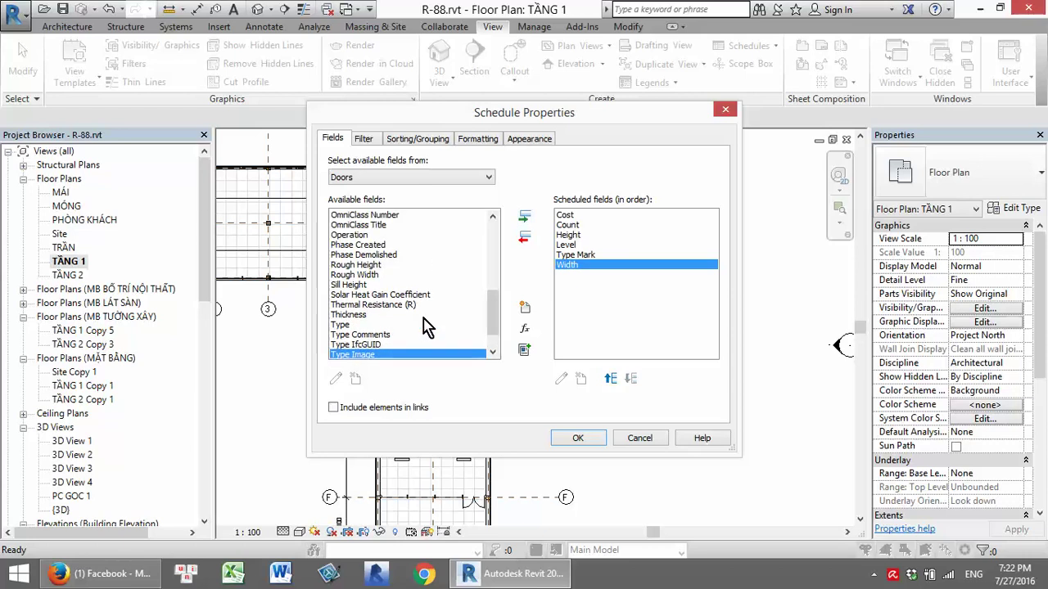
scroll(442, 321, "up", 1)
scroll(403, 339, "up", 1)
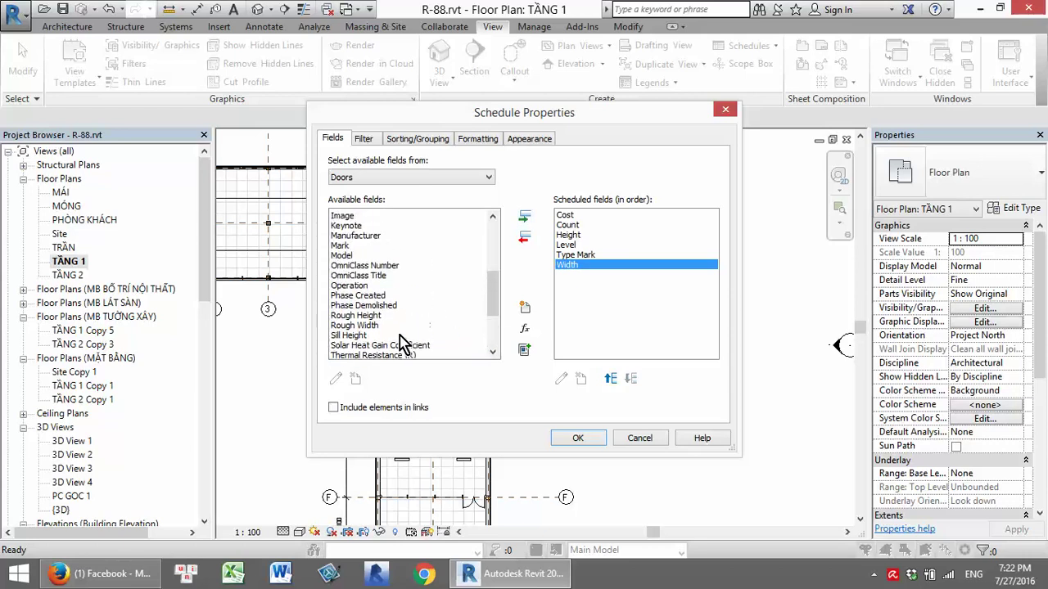
scroll(403, 336, "up", 1)
left_click(352, 265)
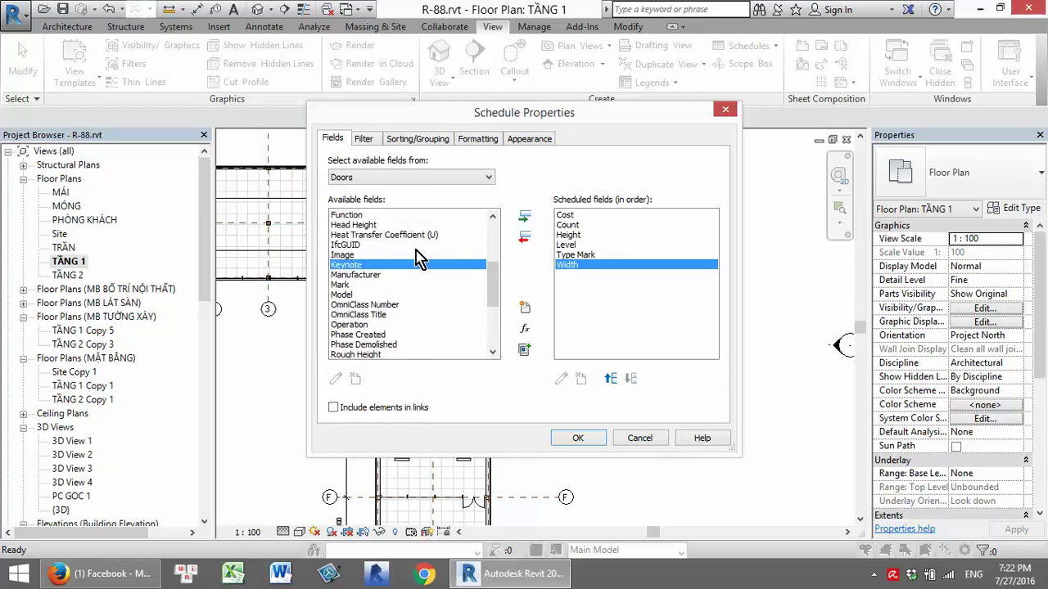
left_click(345, 255)
left_click(524, 217)
left_click_drag(398, 274, 401, 289)
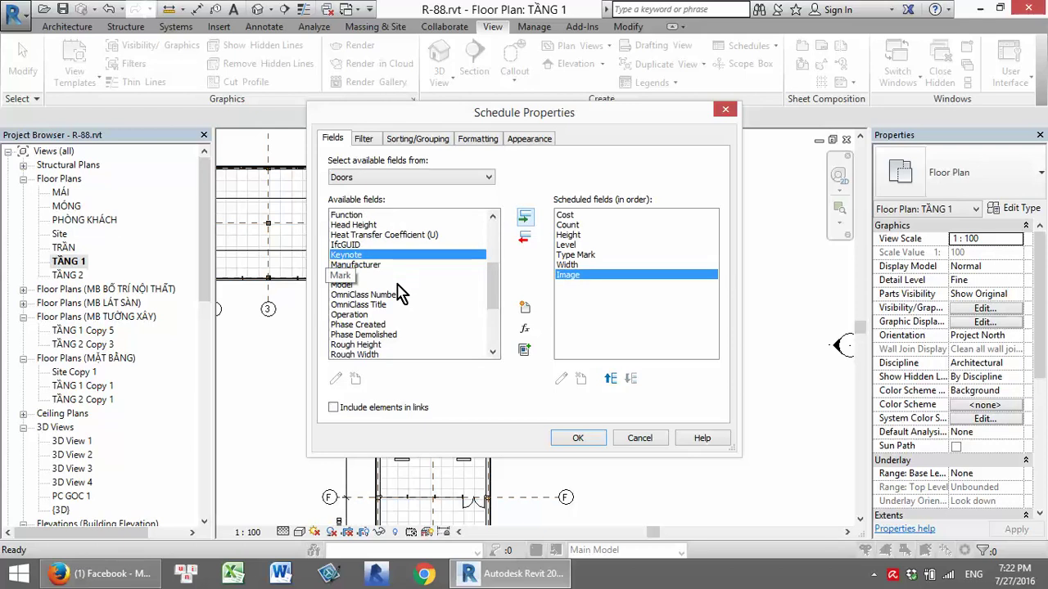
scroll(405, 299, "up", 2)
scroll(407, 302, "up", 1)
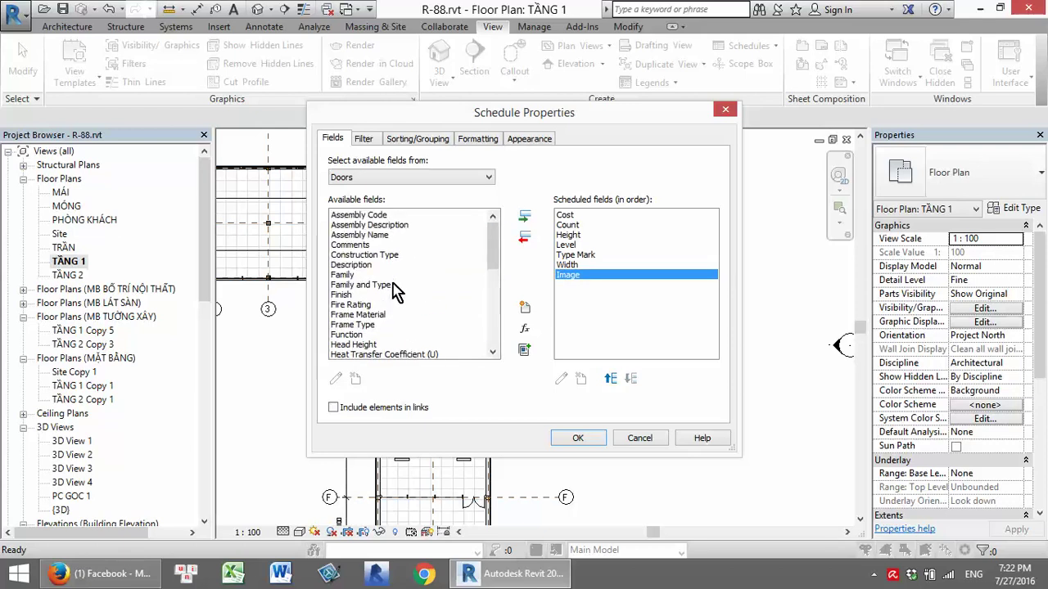
scroll(438, 304, "down", 2)
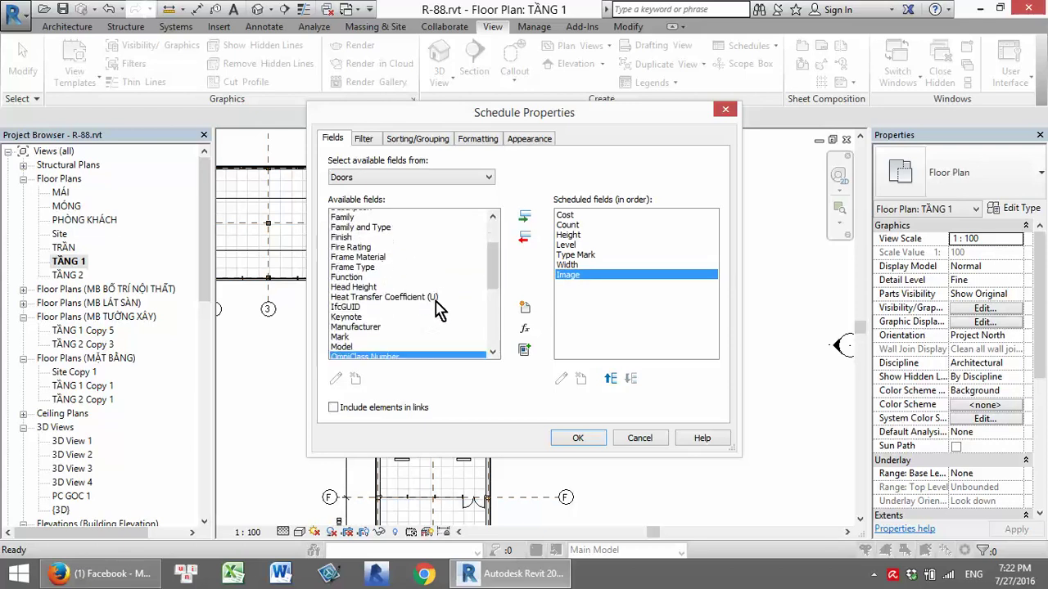
scroll(438, 307, "down", 3)
scroll(445, 245, "down", 2)
left_click(364, 305)
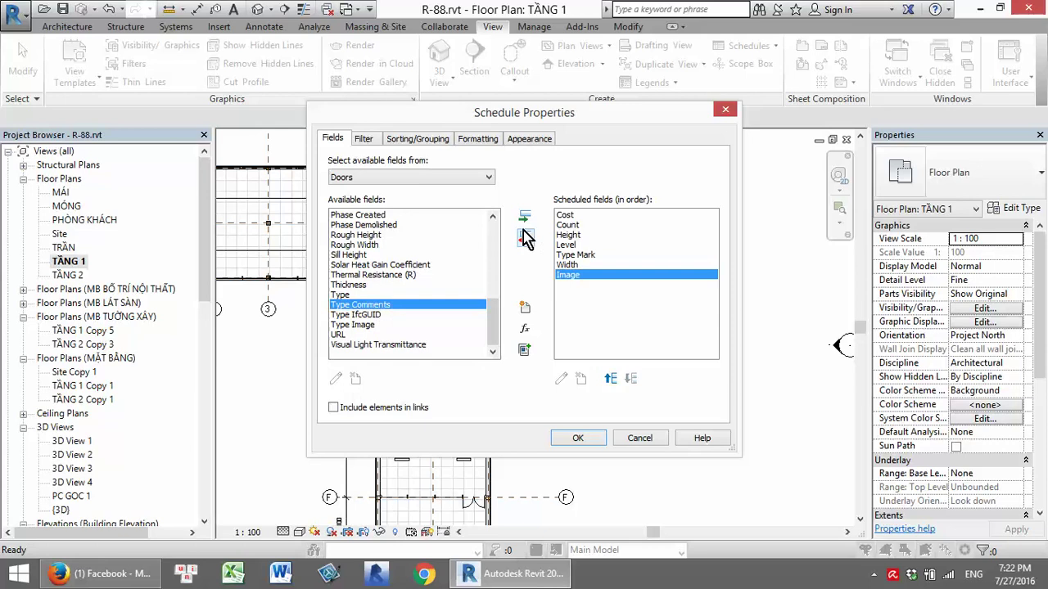
left_click(524, 217)
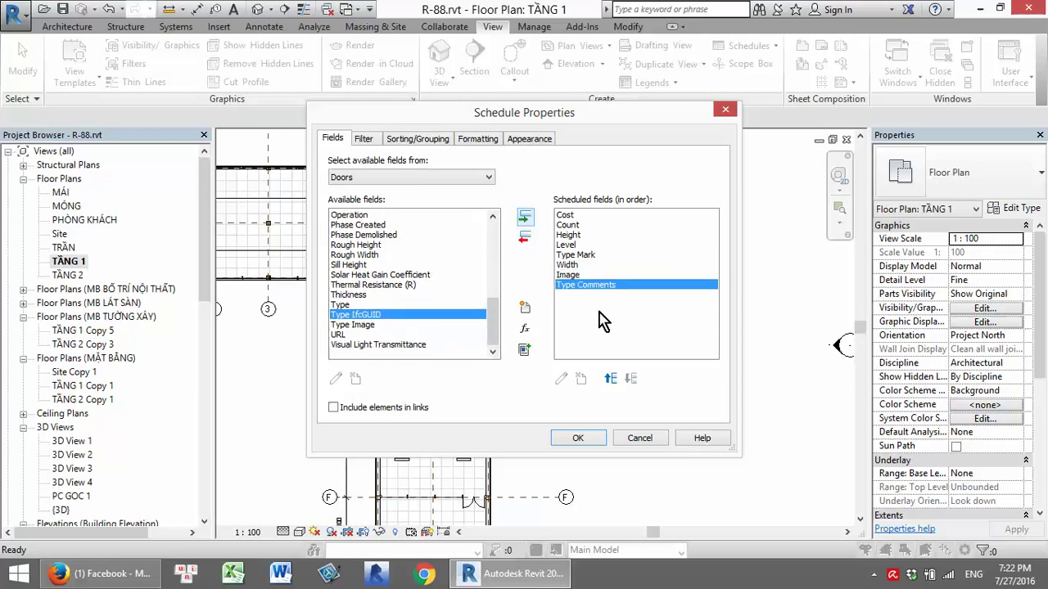
left_click(582, 438)
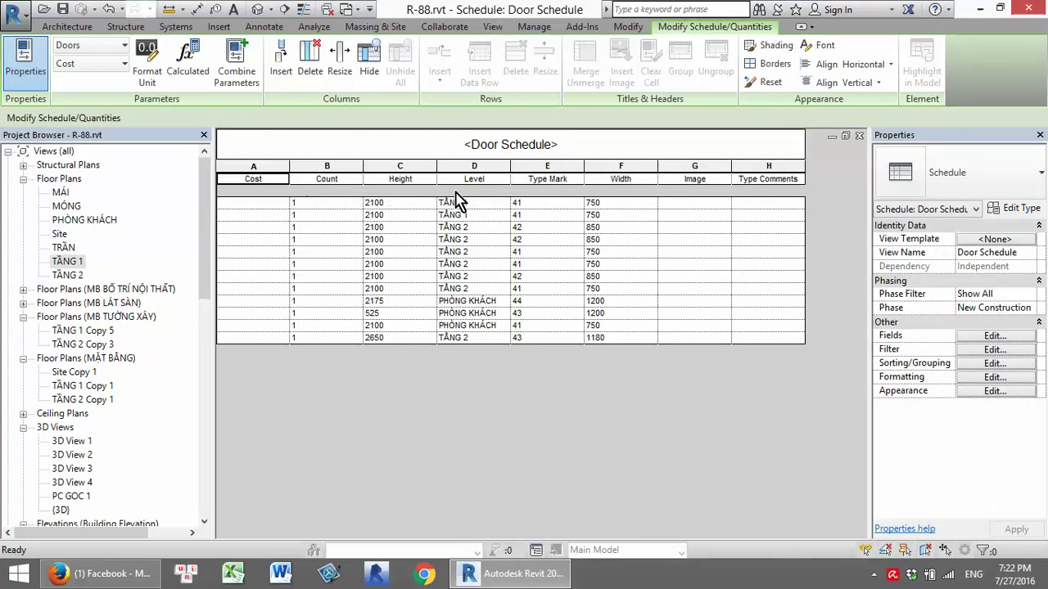
Rename the Cost and Height headings to ĐƠN GIÁ and CHIỀU CAO
left_click(270, 179)
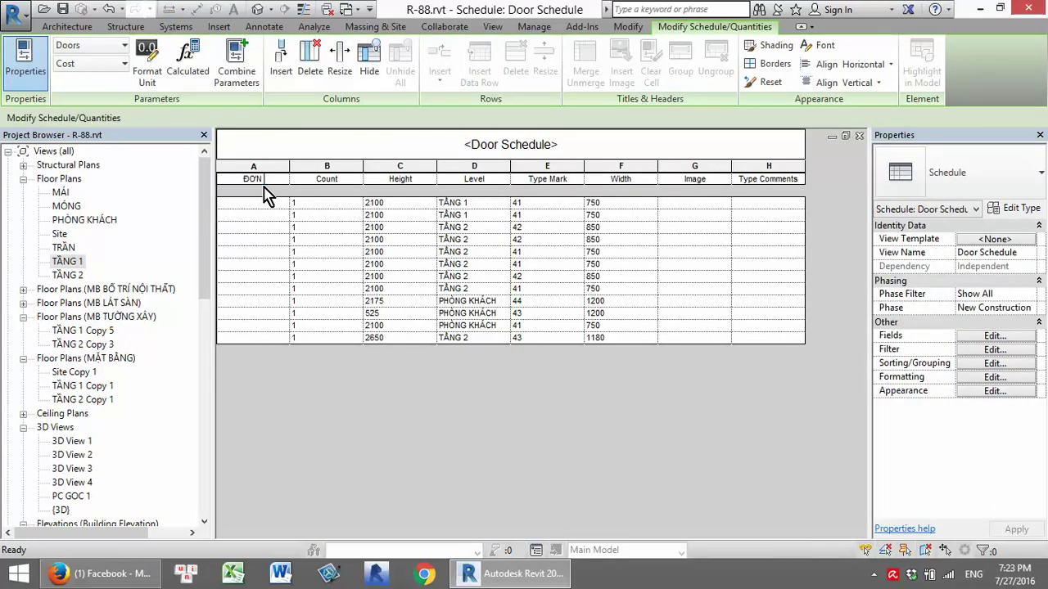
type("s")
left_click(325, 178)
type("SỐ LƯỢNG")
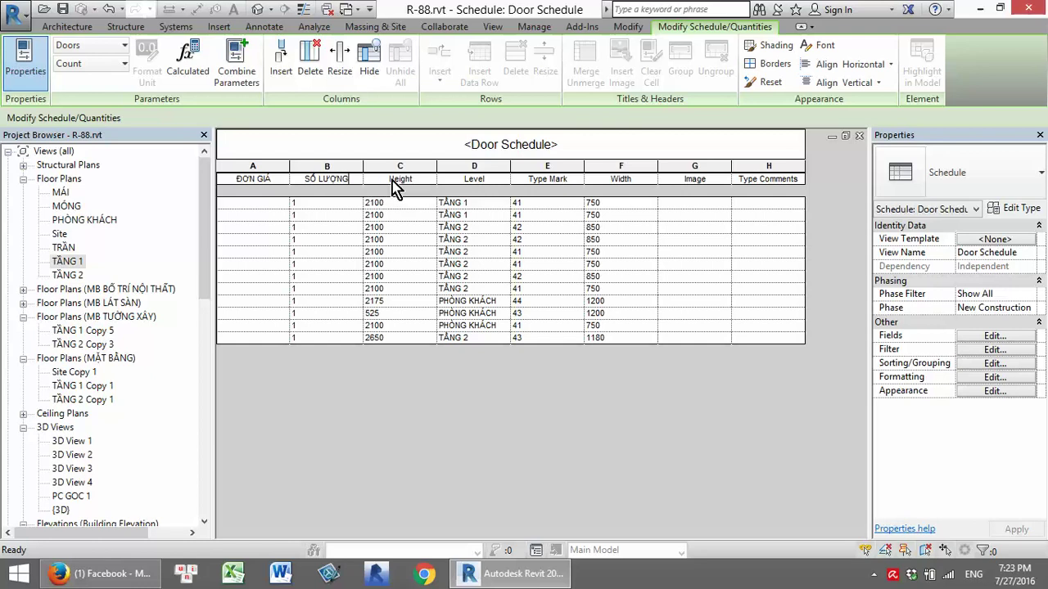
left_click(400, 178)
type("CHIỀU CAO")
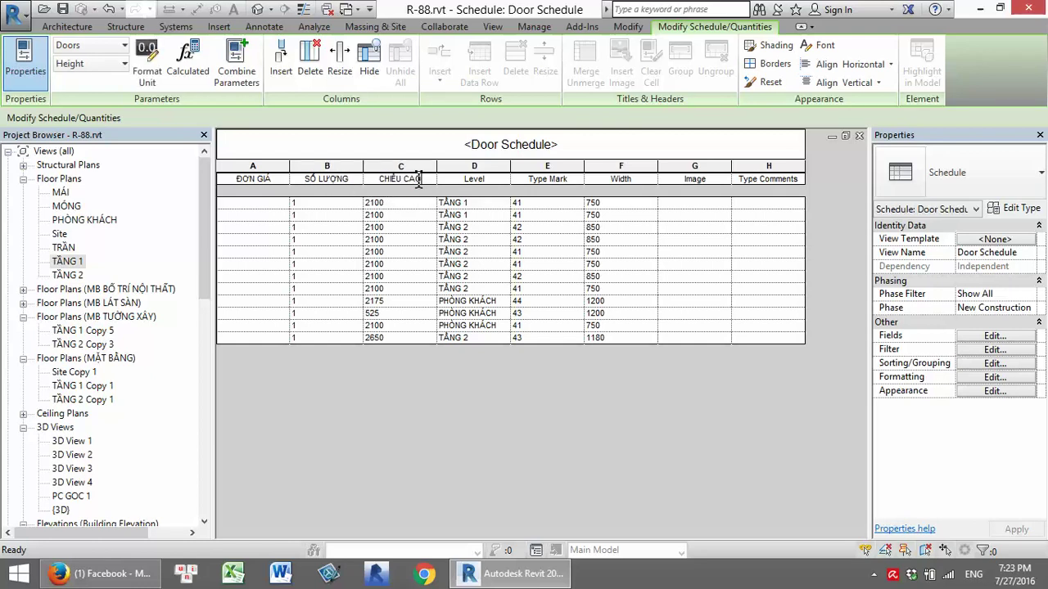
left_click(460, 178)
type("TẦNG")
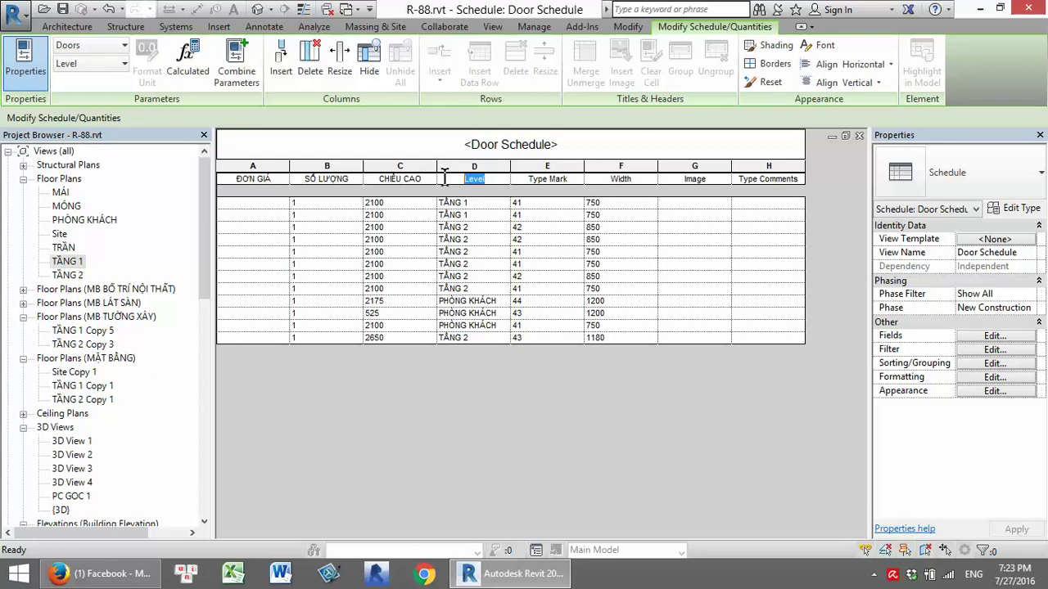
Rename the Type Mark column heading to KÝ HIỆU
left_click(567, 178)
key("ctrl+a")
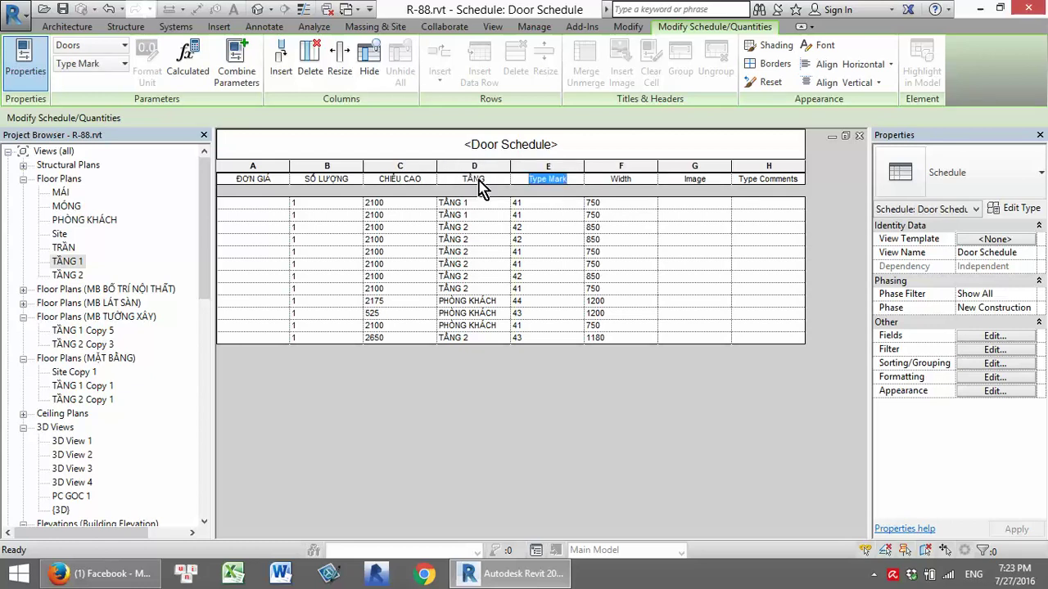
type("KÝ HIỆU")
left_click(630, 178)
key("ctrl+a")
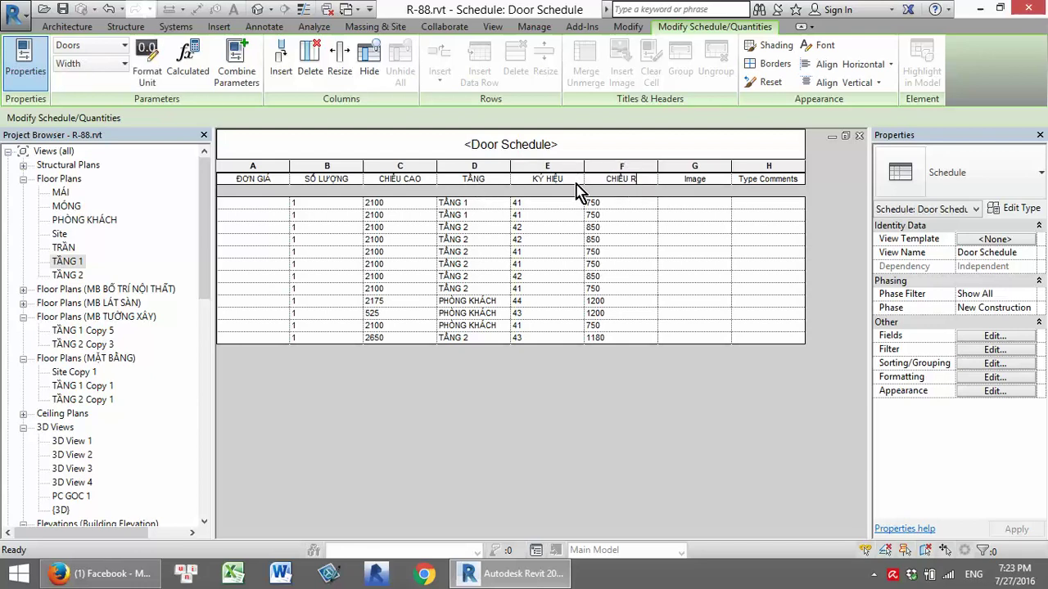
Rename the Width, Image and Type Comments headings to CHIỀU RỘNG, ẢNH and GHI CHÚ
left_click(695, 179)
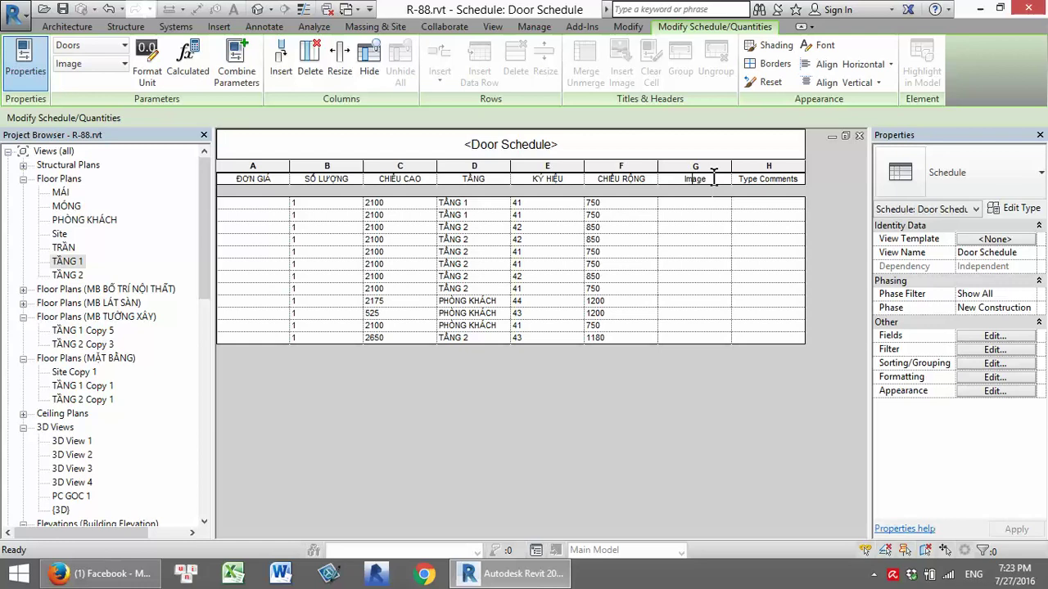
key("ctrl+a")
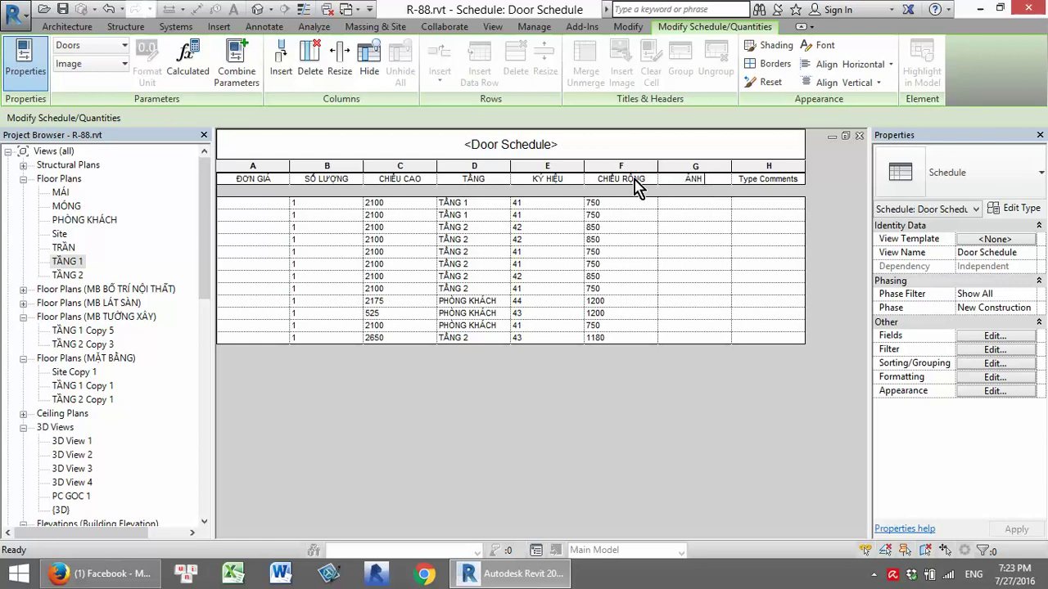
left_click(770, 178)
key("ctrl+a")
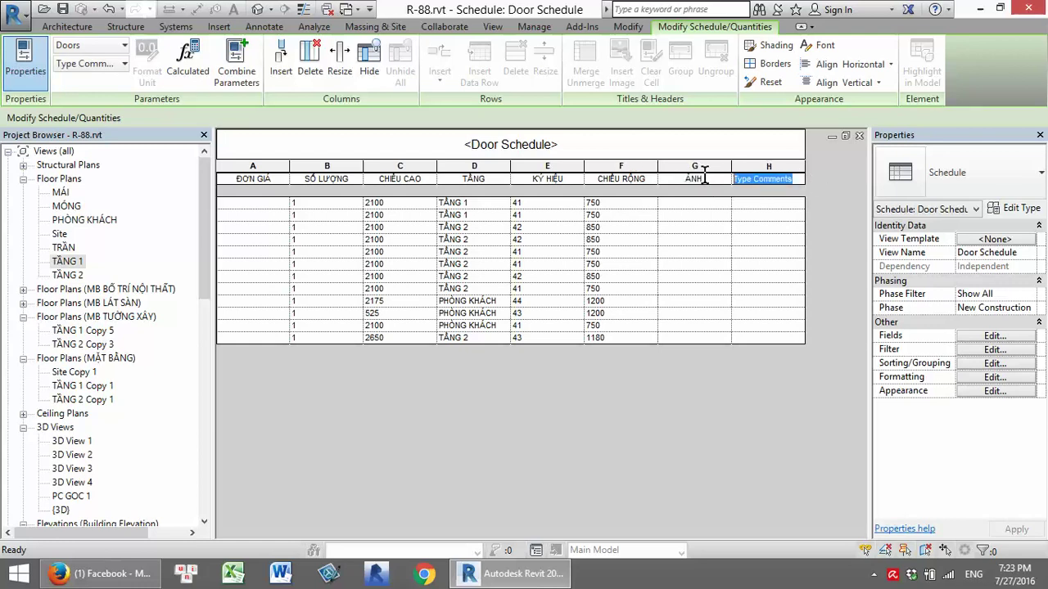
type("GHI CHÚ")
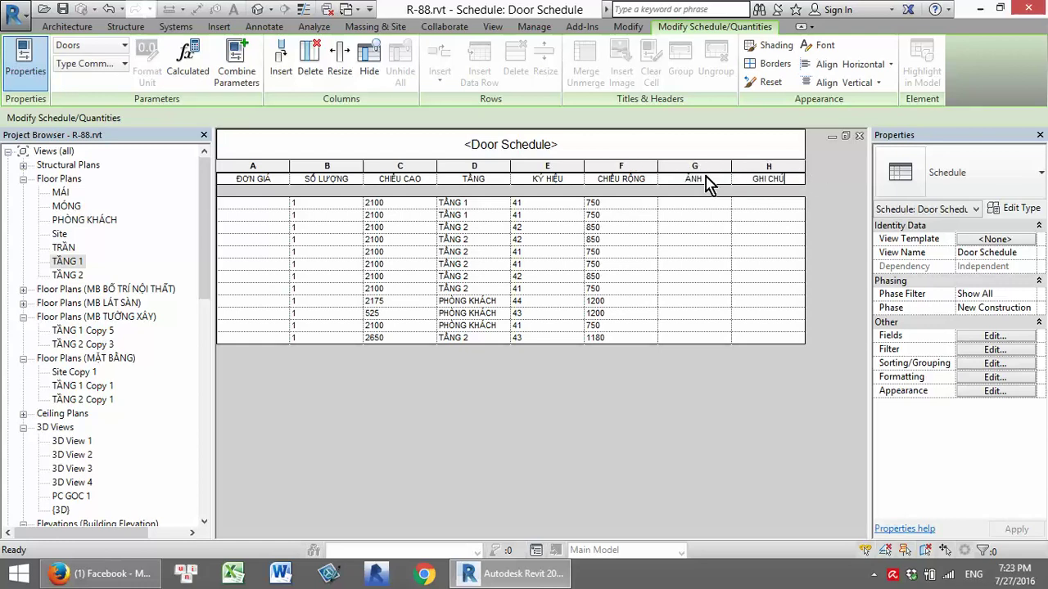
left_click(716, 202)
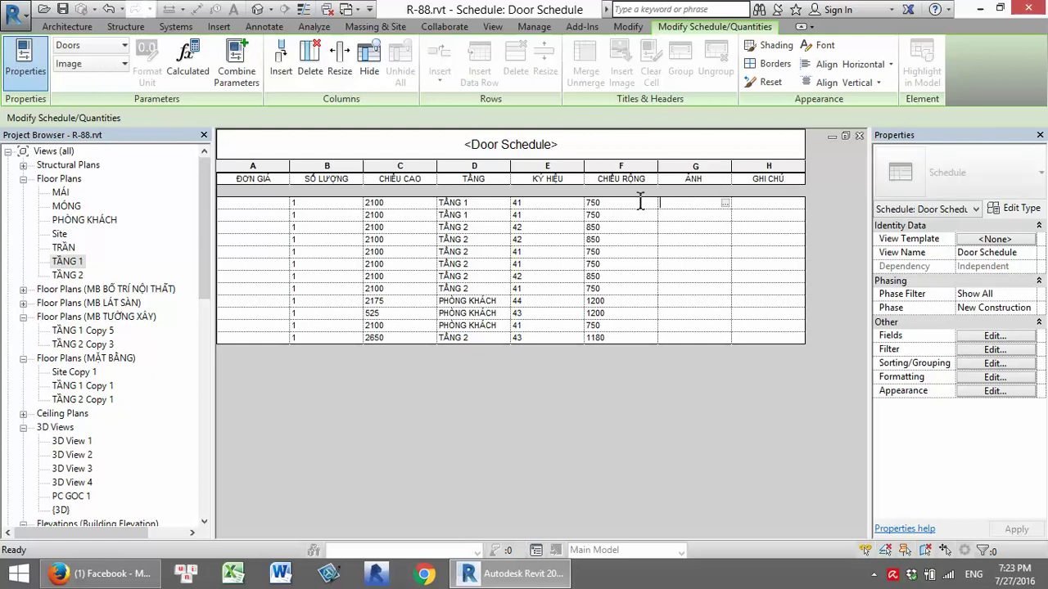
In the schedule fields, move Level to the top and start moving Type Mark up
left_click(987, 336)
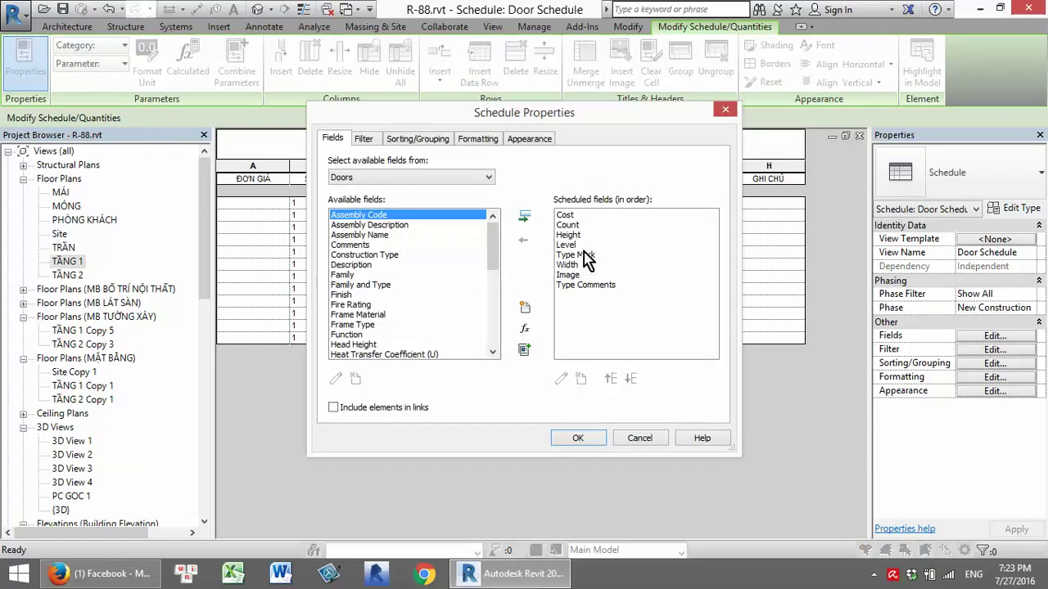
left_click(571, 245)
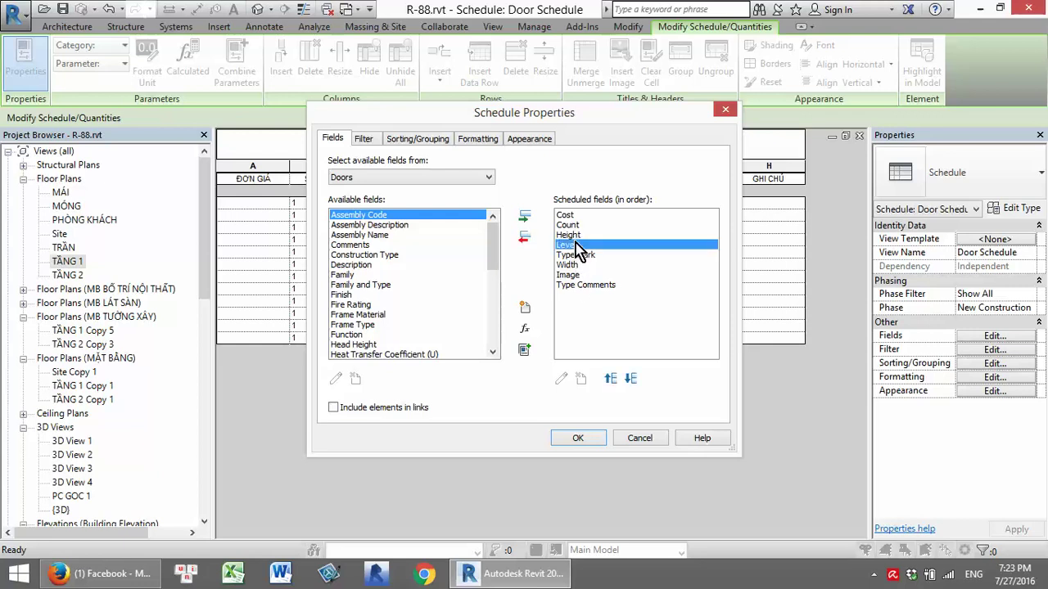
left_click(611, 378)
left_click(610, 378)
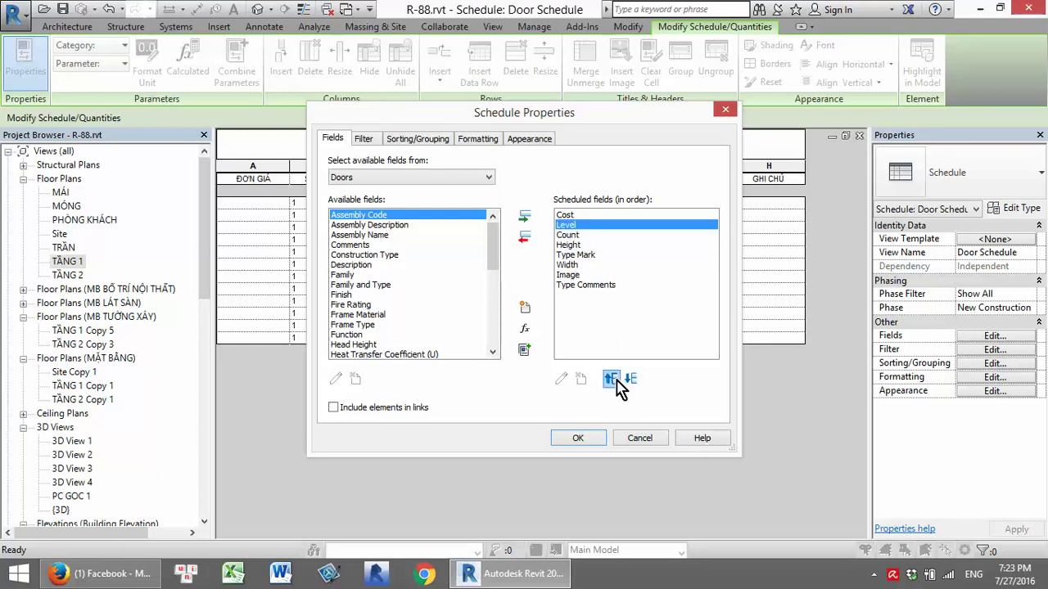
left_click(612, 378)
left_click(590, 255)
left_click(610, 378)
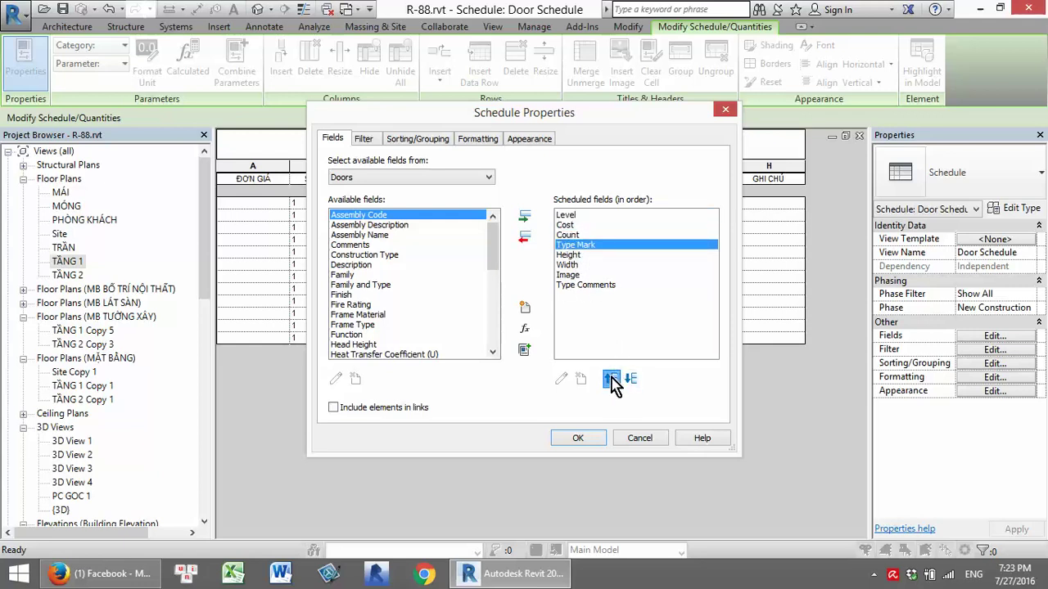
left_click(611, 378)
Place Type Mark, Height and Width below Level, and move Count above Cost
left_click(610, 378)
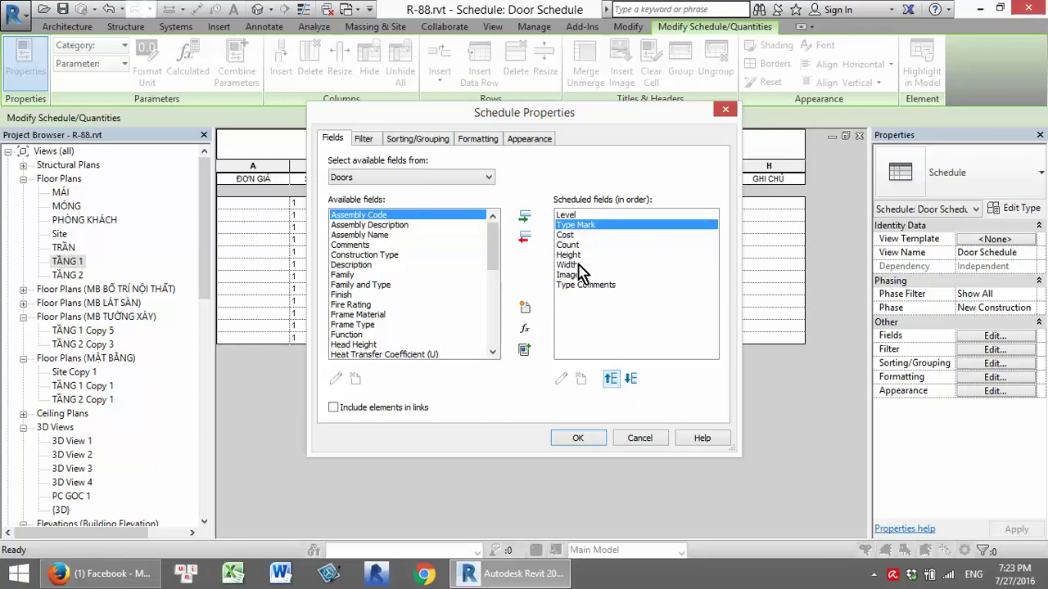
left_click(573, 255)
left_click(611, 378)
left_click(610, 378)
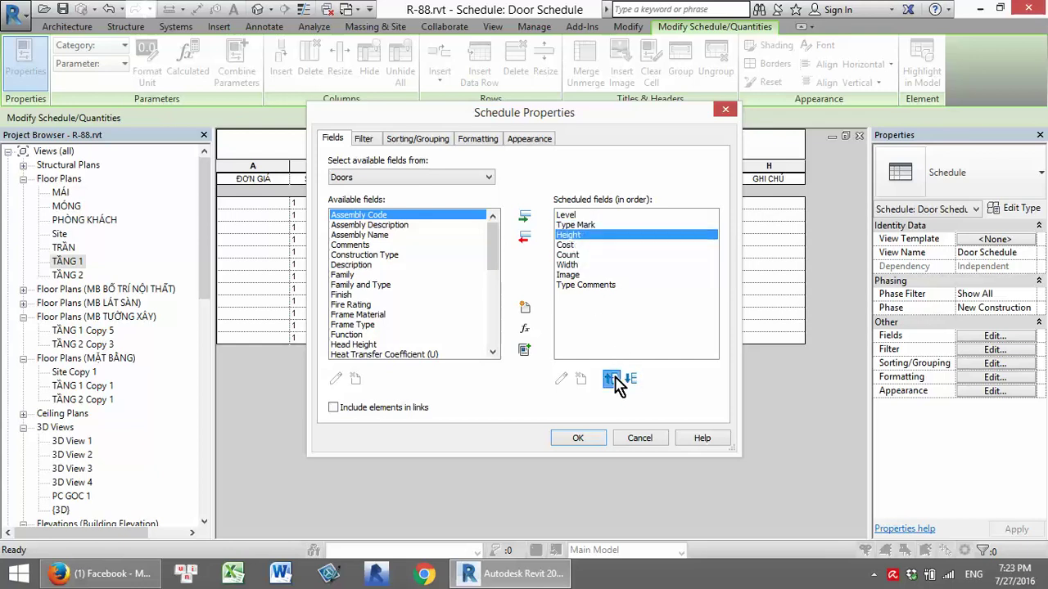
left_click(577, 264)
left_click(611, 378)
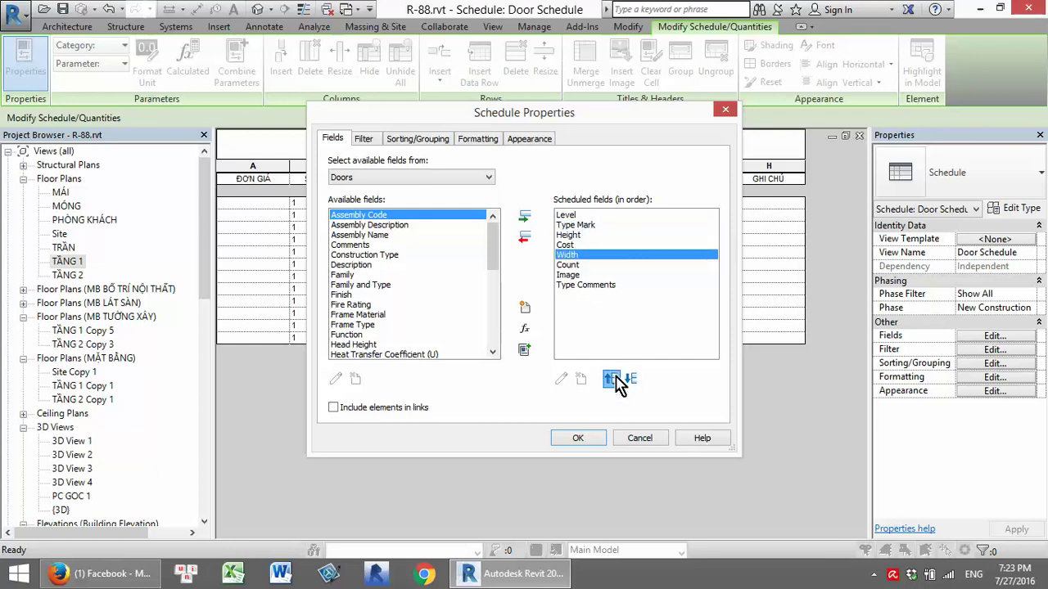
left_click(611, 378)
left_click(577, 275)
left_click(577, 265)
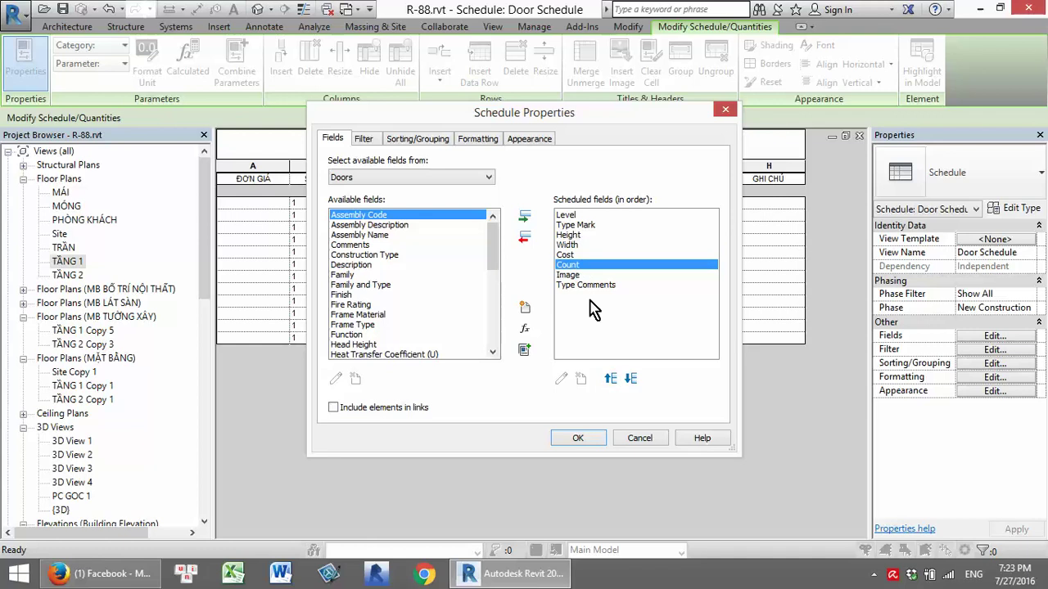
left_click(611, 378)
left_click(578, 264)
Move Type Comments above Count and Cost, then apply the new field order
left_click(577, 275)
left_click(584, 286)
left_click(611, 378)
left_click(611, 378)
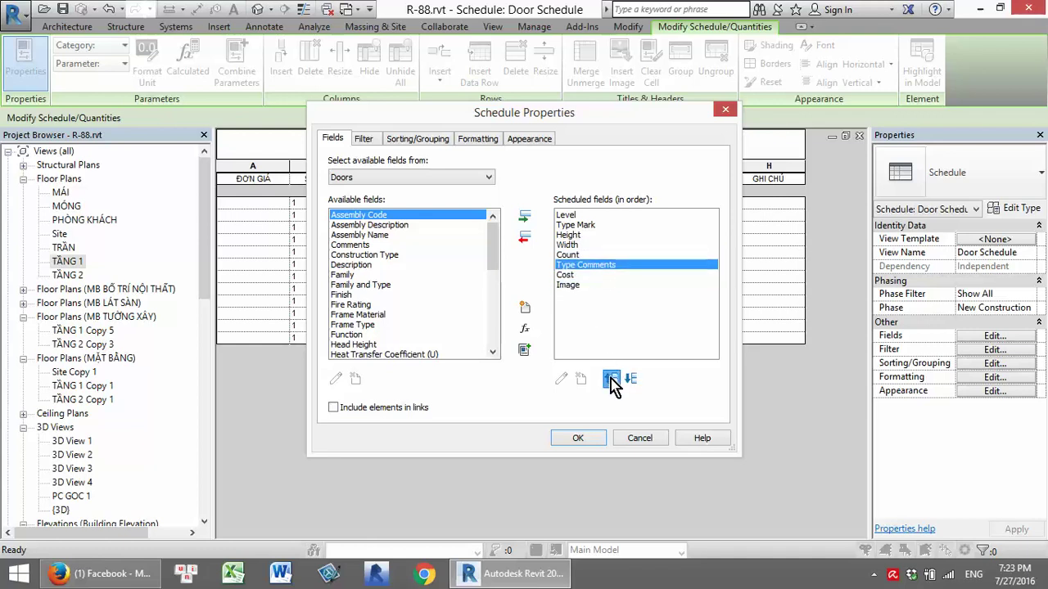
left_click(610, 378)
left_click(580, 264)
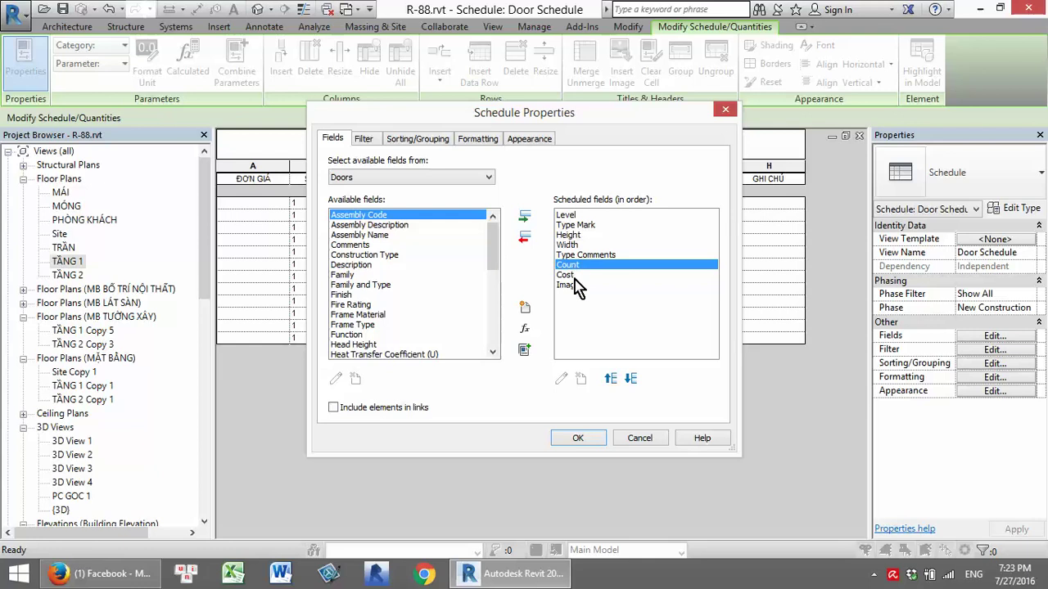
left_click(573, 275)
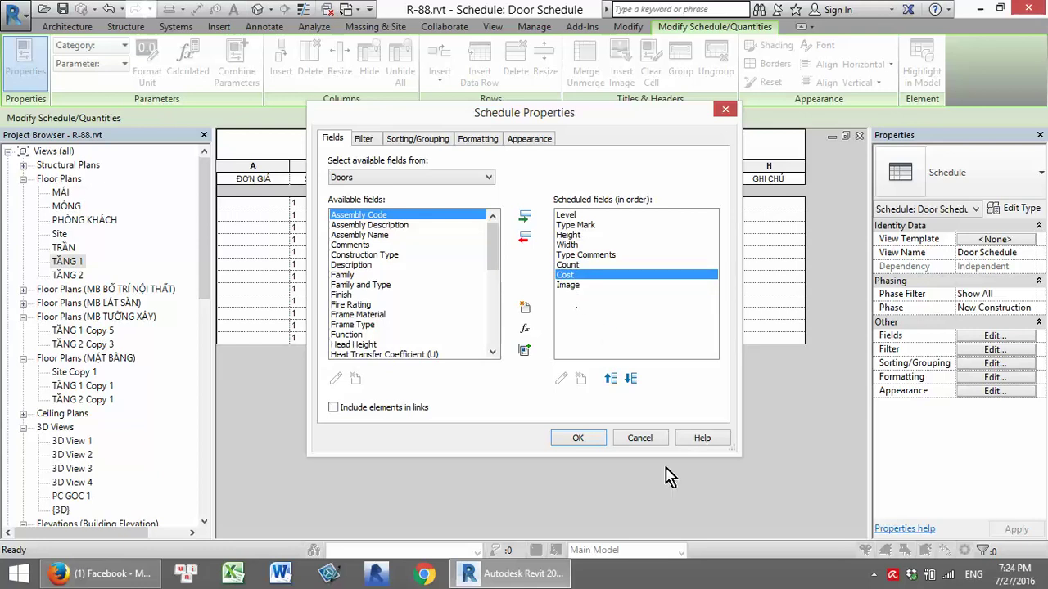
left_click(580, 439)
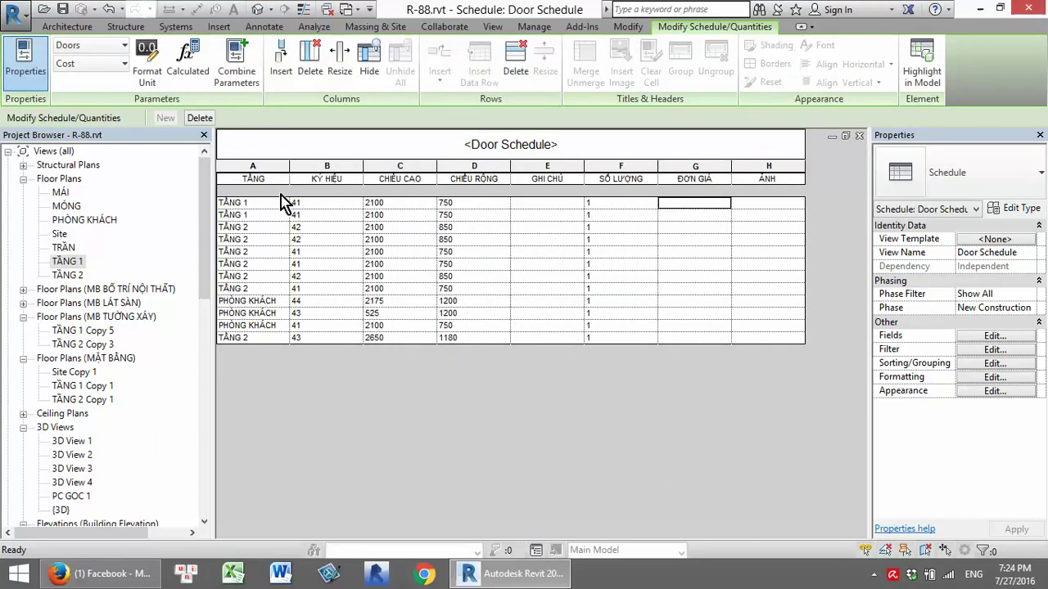
Replace the schedule title with THỐNG KÊ CỬA ĐI and commit it
left_click(557, 145)
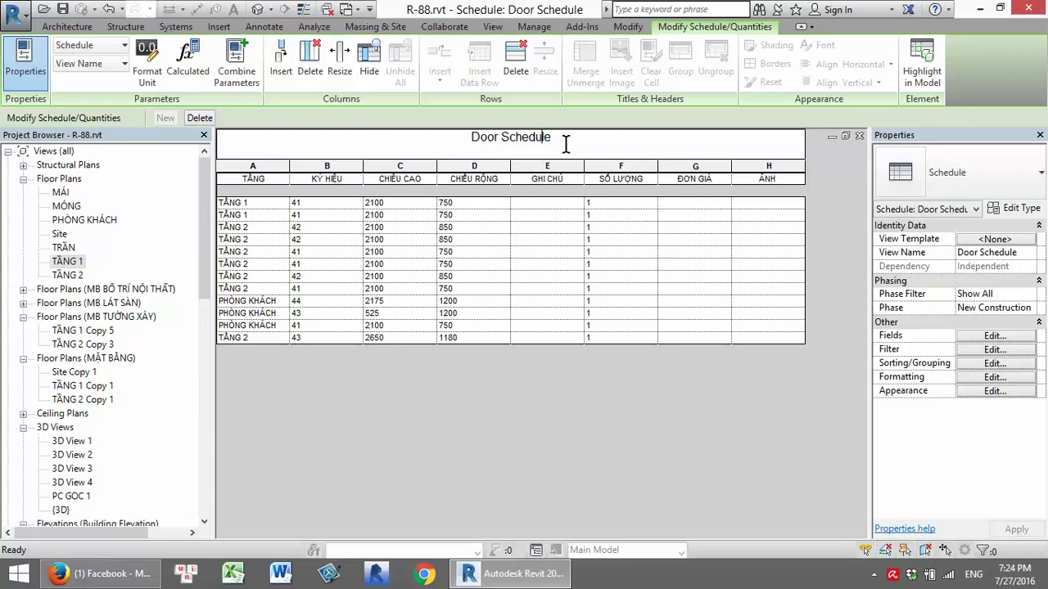
double_click(413, 143)
type("THỐNG")
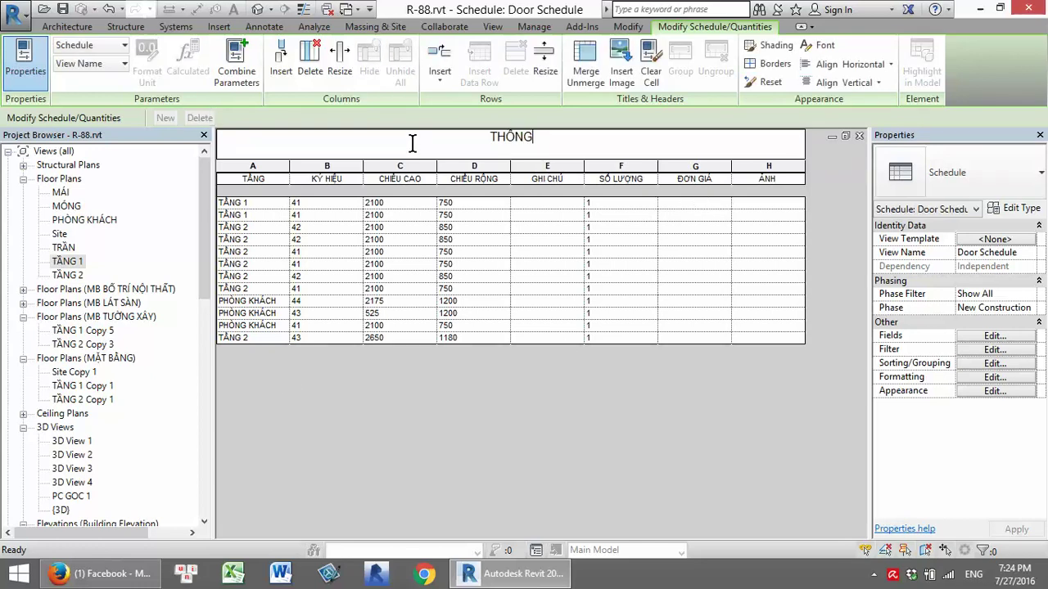
type(" KÊ CỬA Đ")
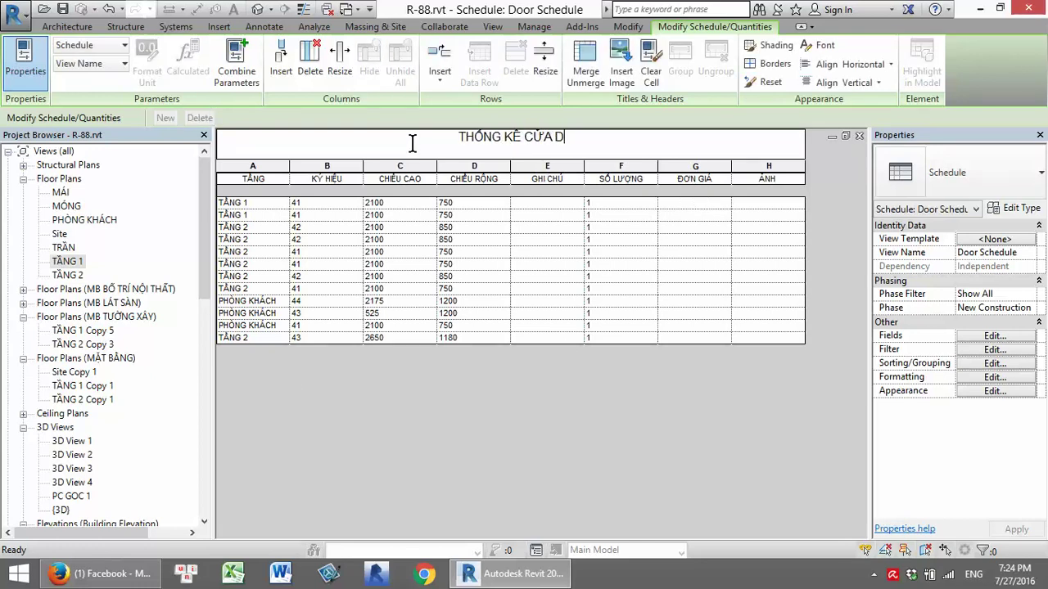
type("I")
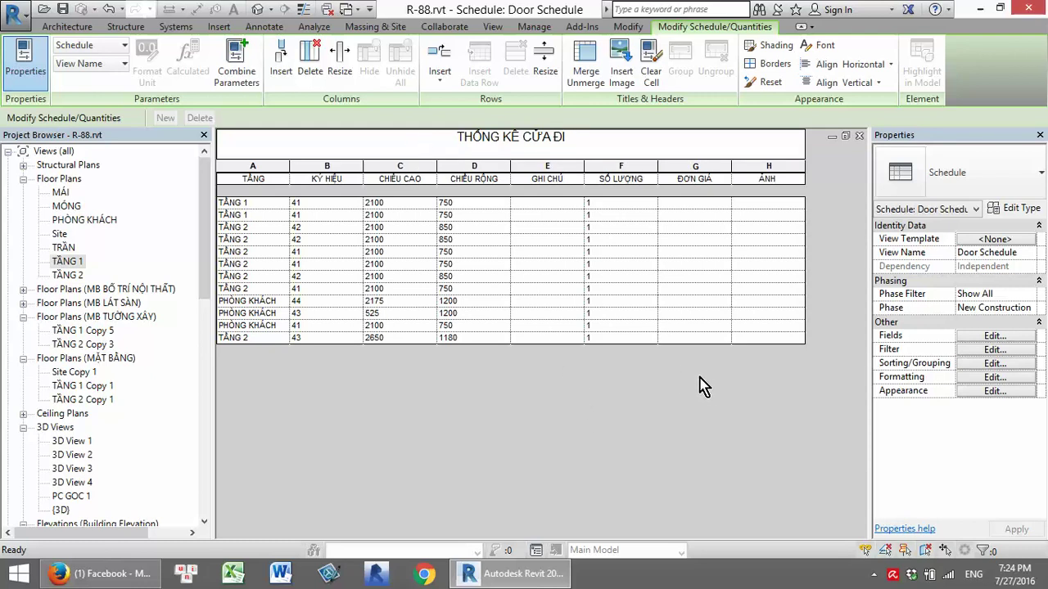
left_click(610, 311)
left_click(479, 227)
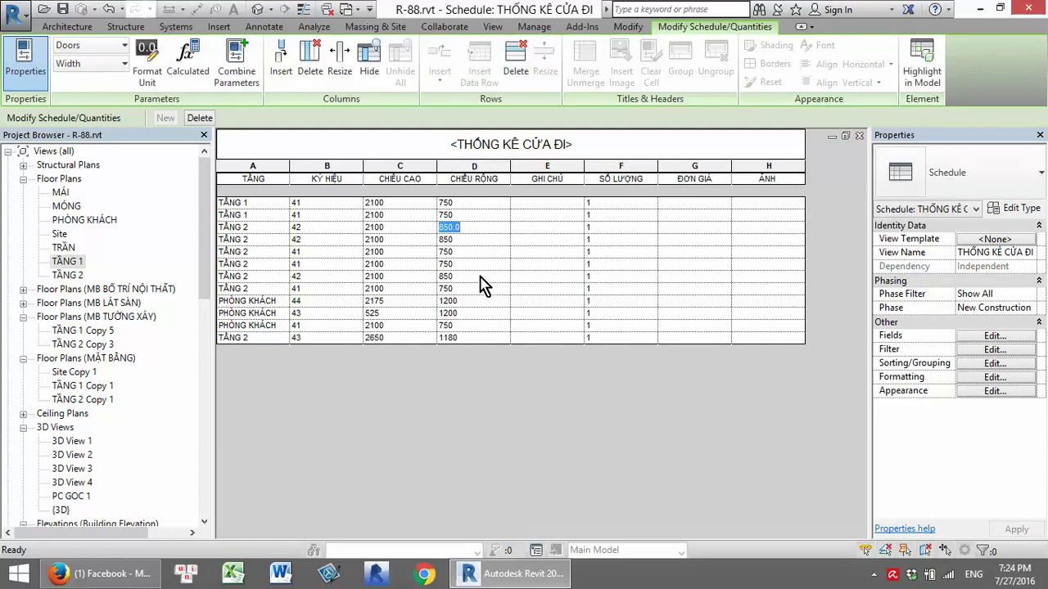
left_click(483, 264)
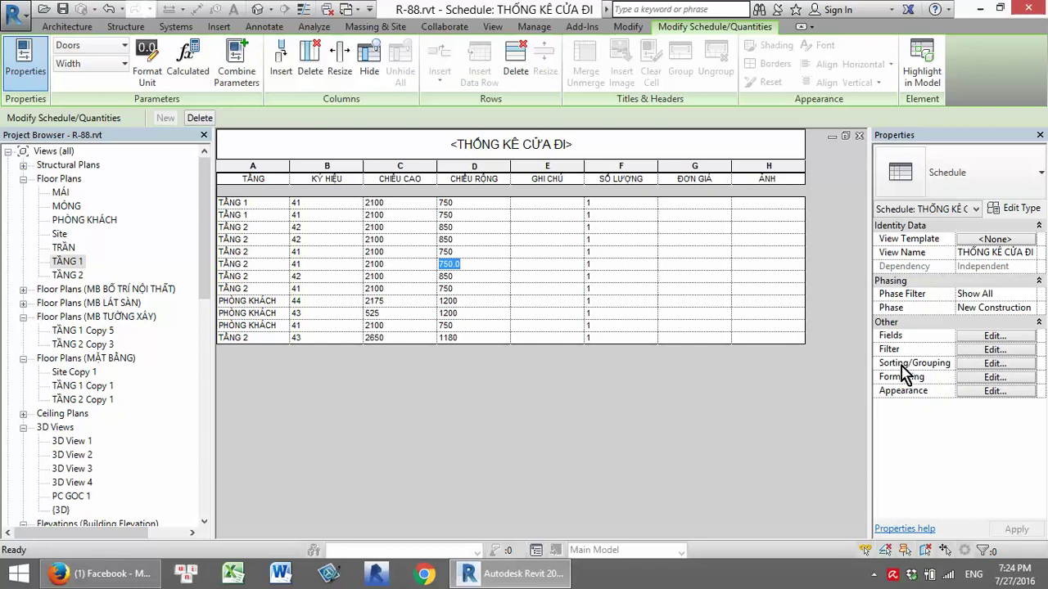
left_click(984, 367)
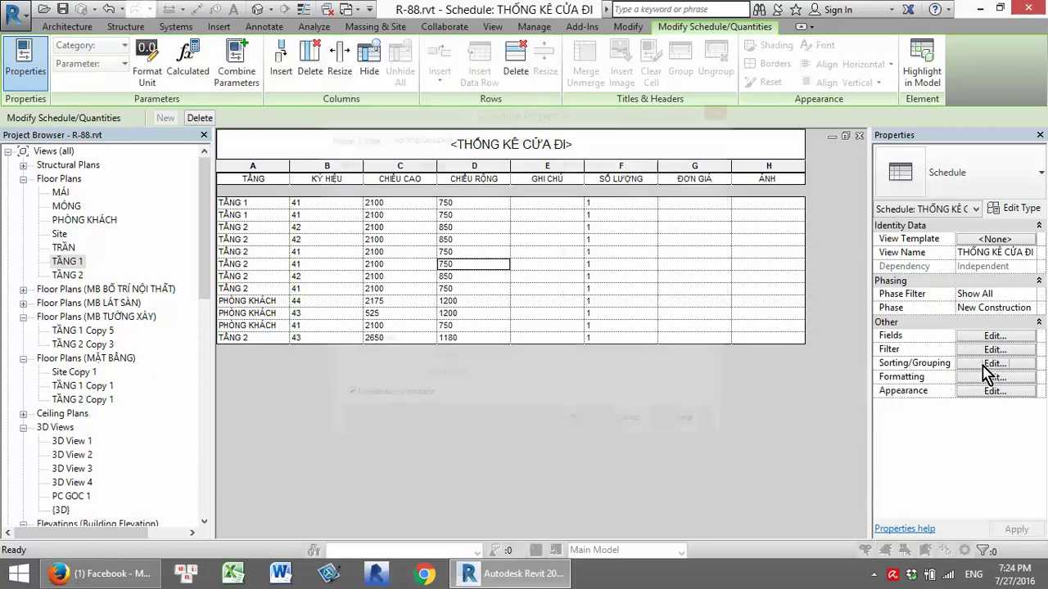
Sort the schedule by Type Mark with a header and a title, count and totals footer
left_click_drag(594, 115, 794, 104)
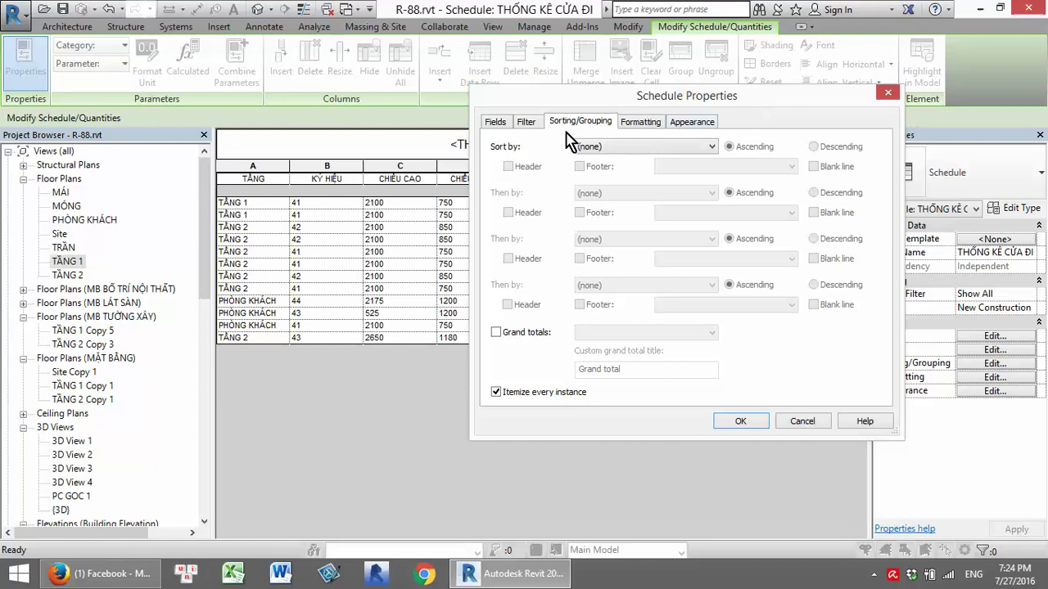
left_click(612, 148)
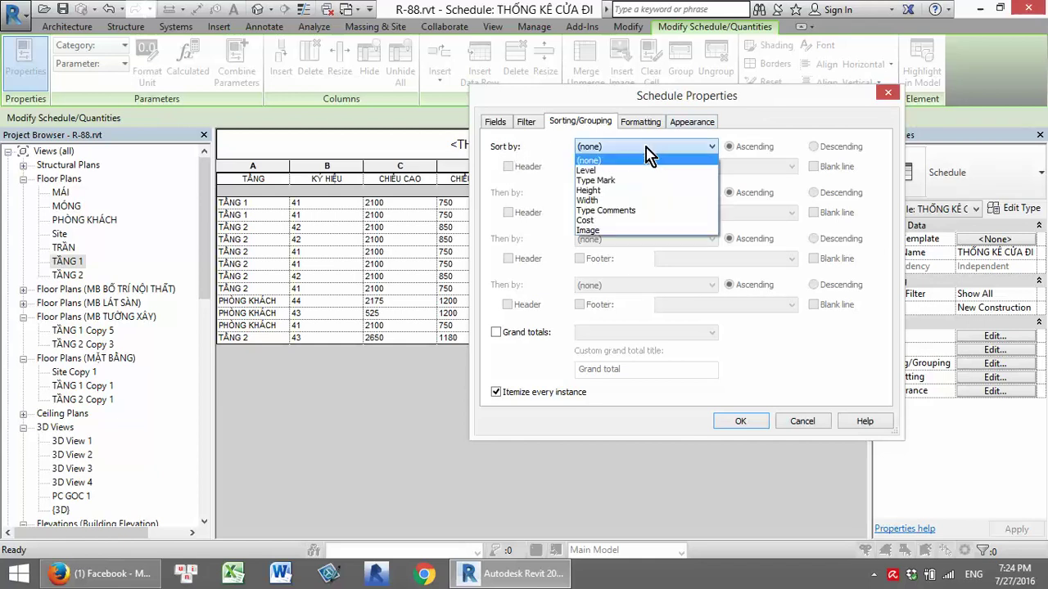
left_click(618, 180)
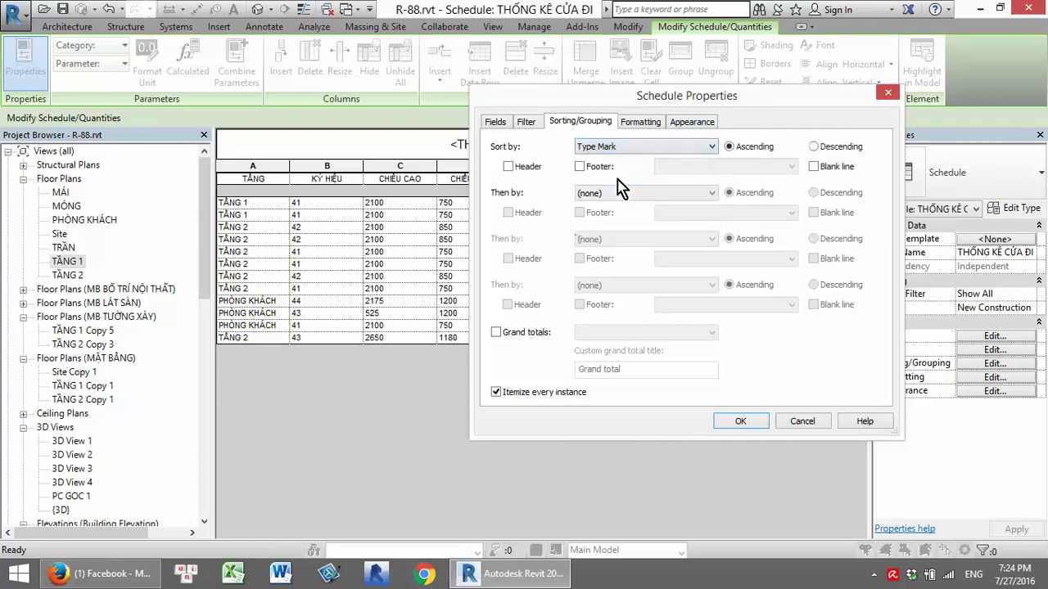
left_click(581, 167)
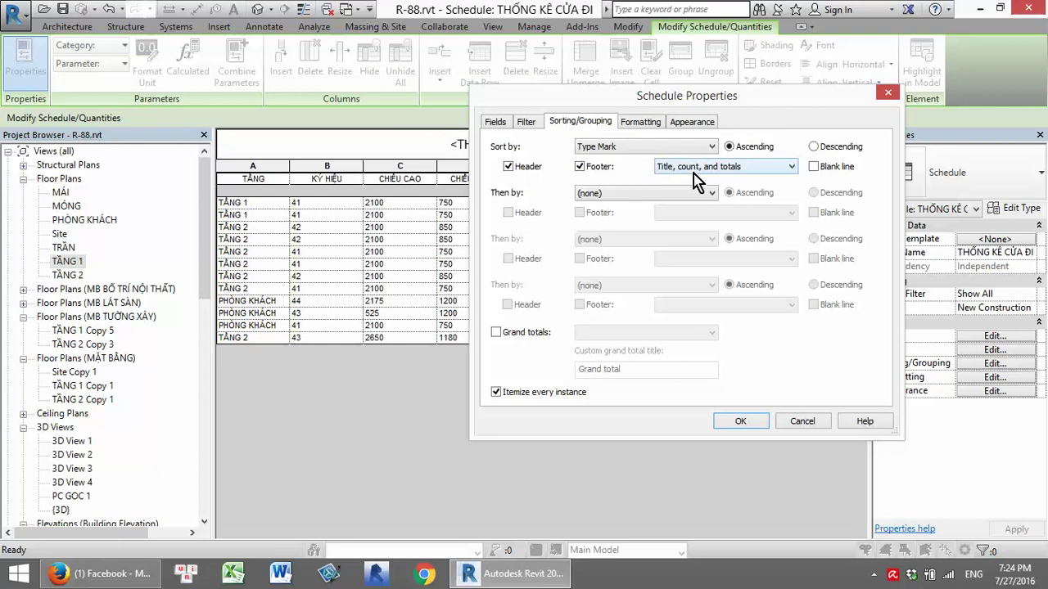
left_click(742, 427)
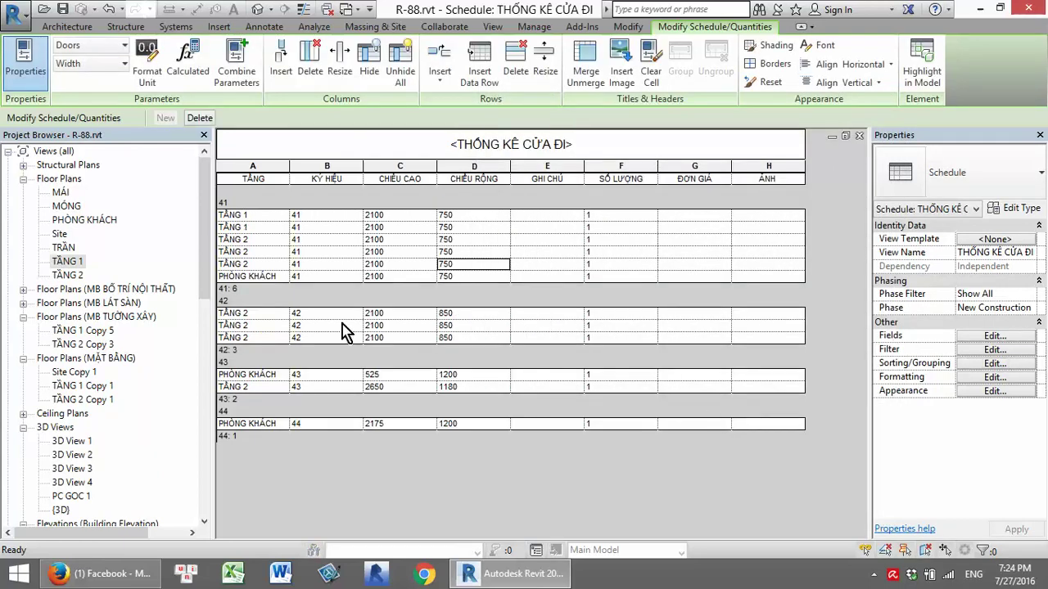
Change type marks 41 and 42 to D1 and D2, accepting each type-wide change
left_click(293, 215)
left_click(311, 216)
type("D")
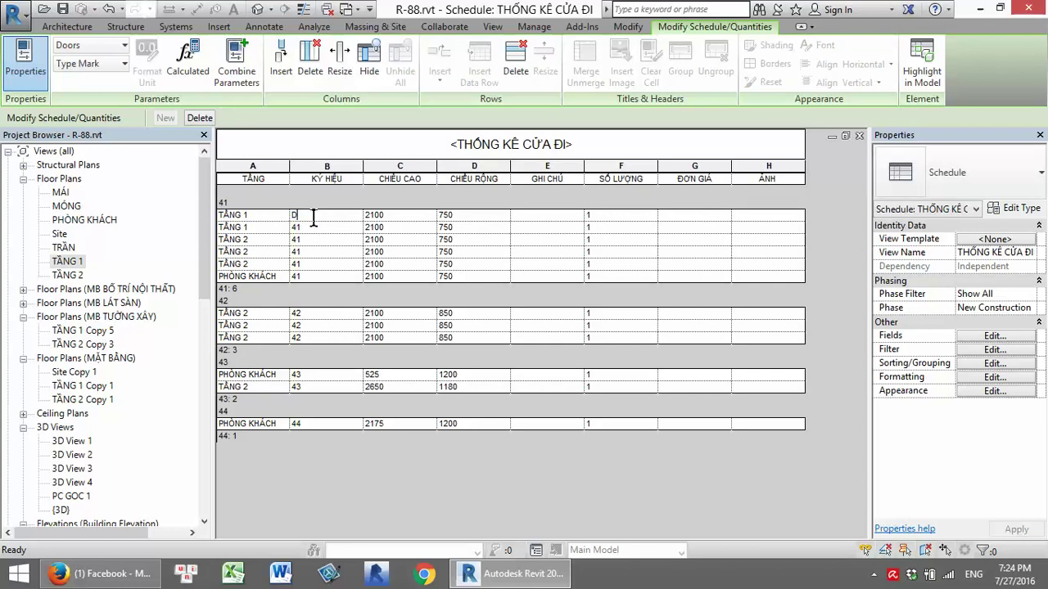
left_click(316, 288)
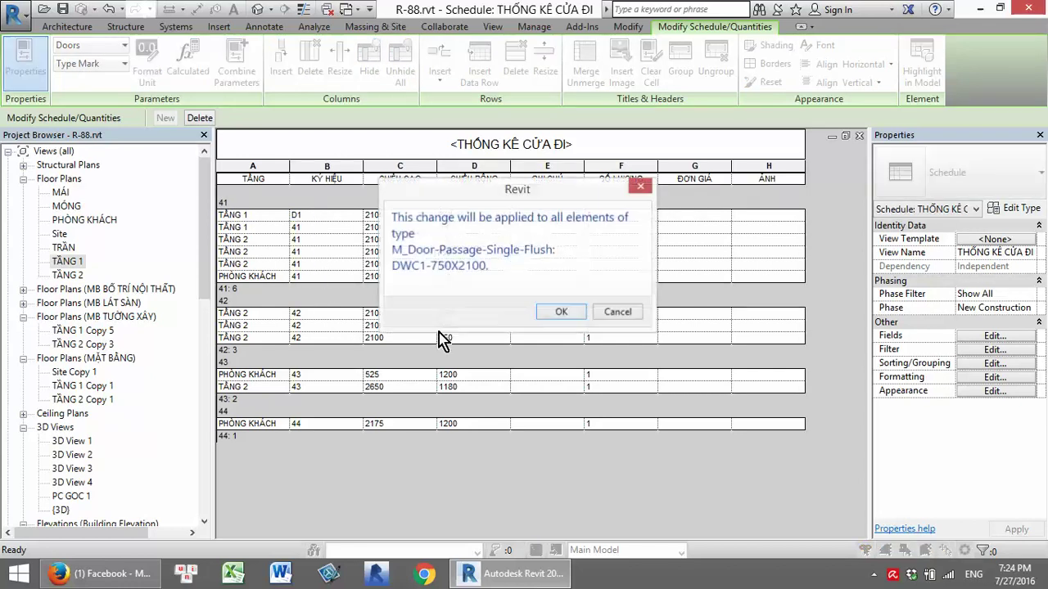
left_click(550, 313)
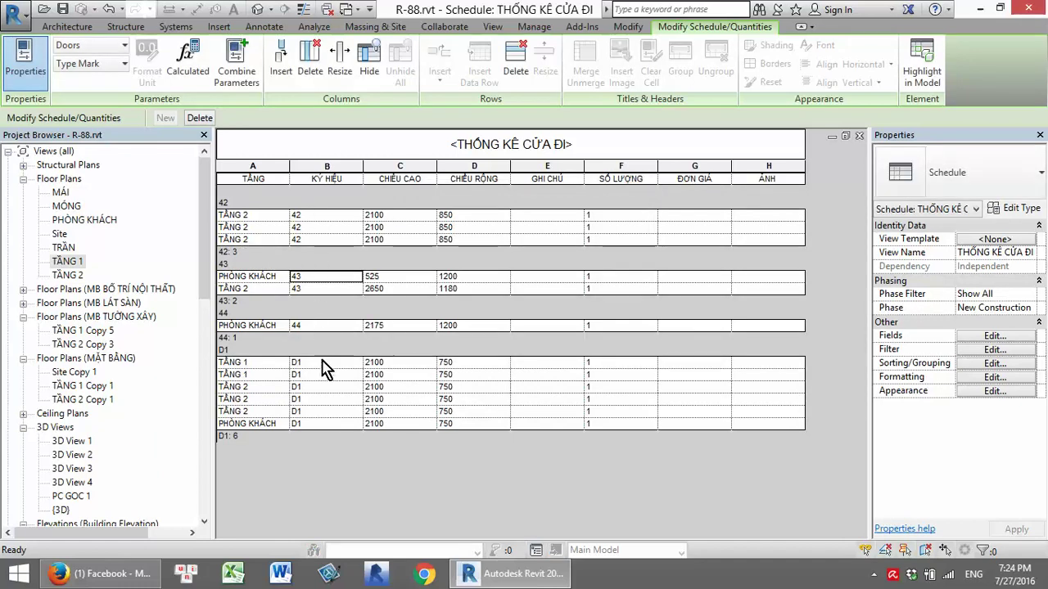
left_click(315, 215)
type("D")
left_click(334, 252)
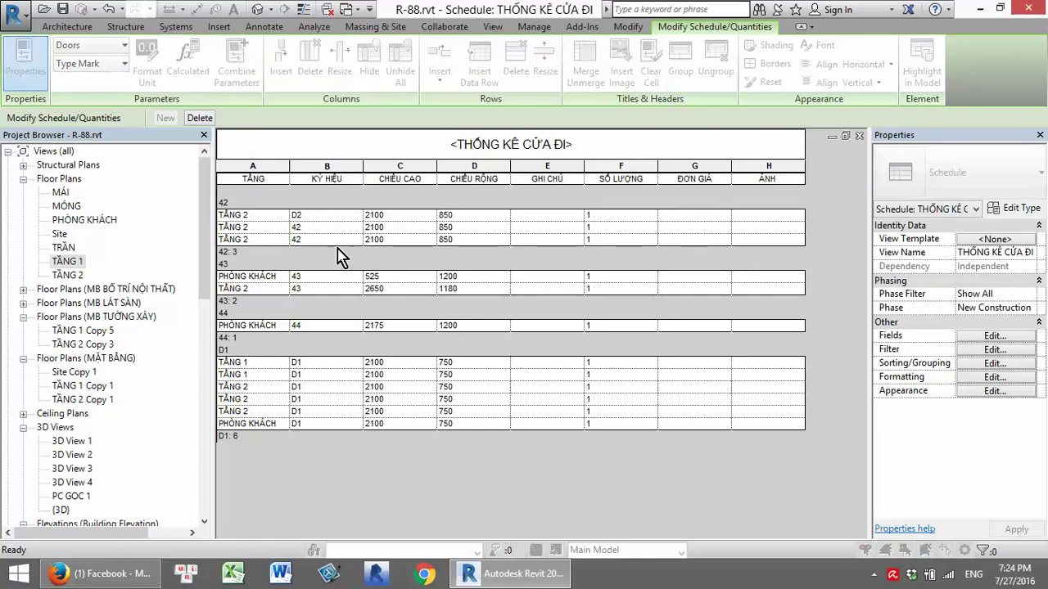
left_click(563, 310)
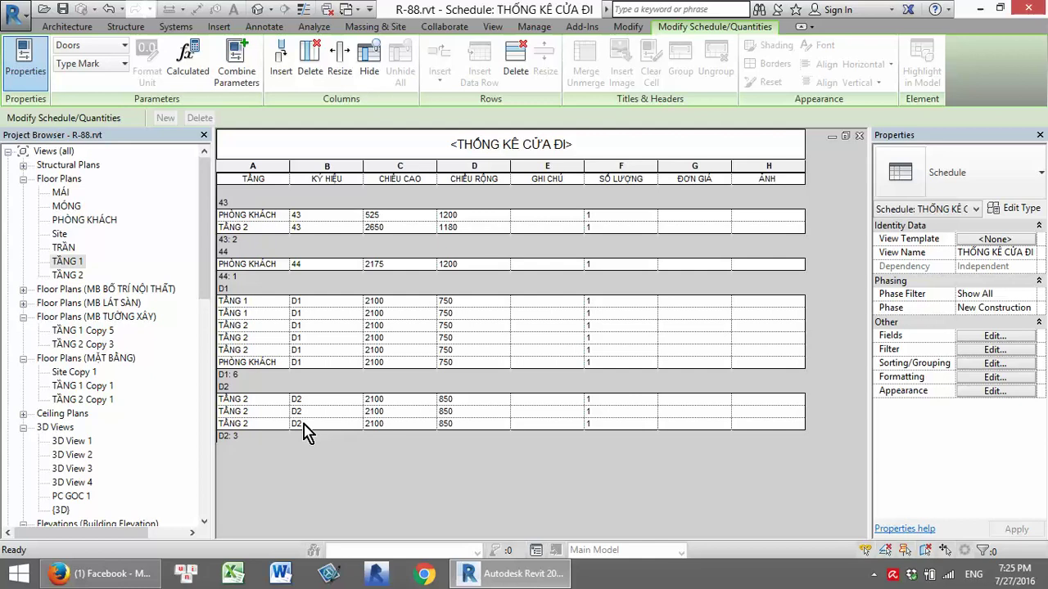
Change type marks 43 and 44 to D3 and D4, accepting each type-wide change
left_click(325, 215)
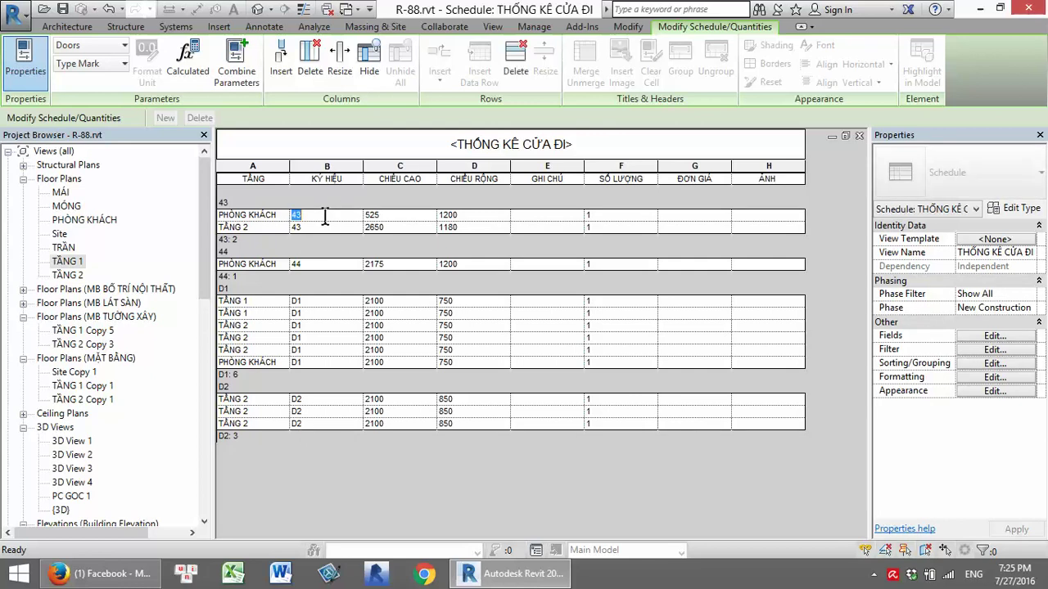
type("D3")
left_click(442, 226)
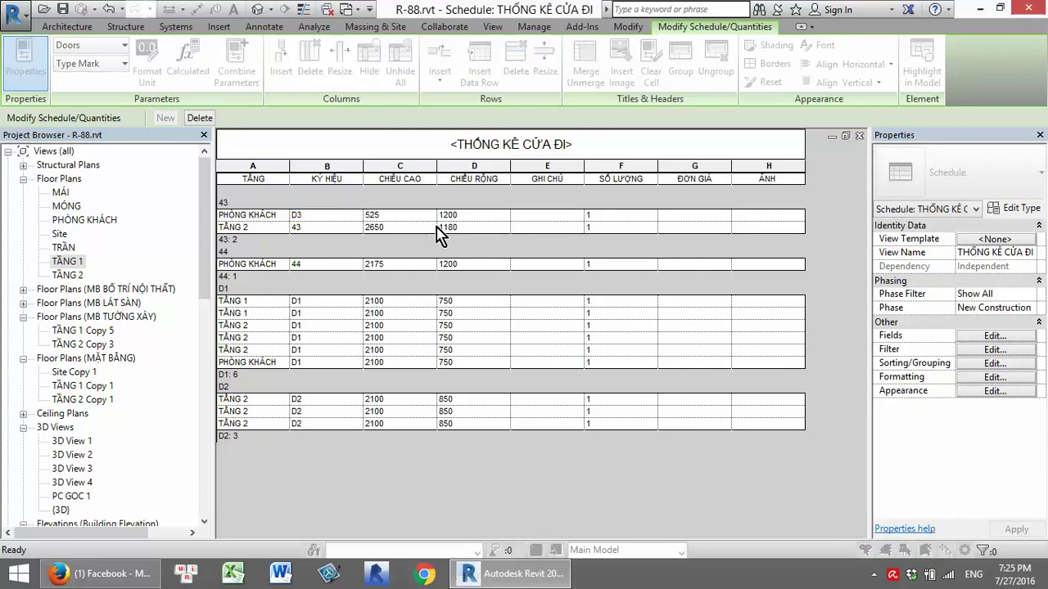
left_click(559, 305)
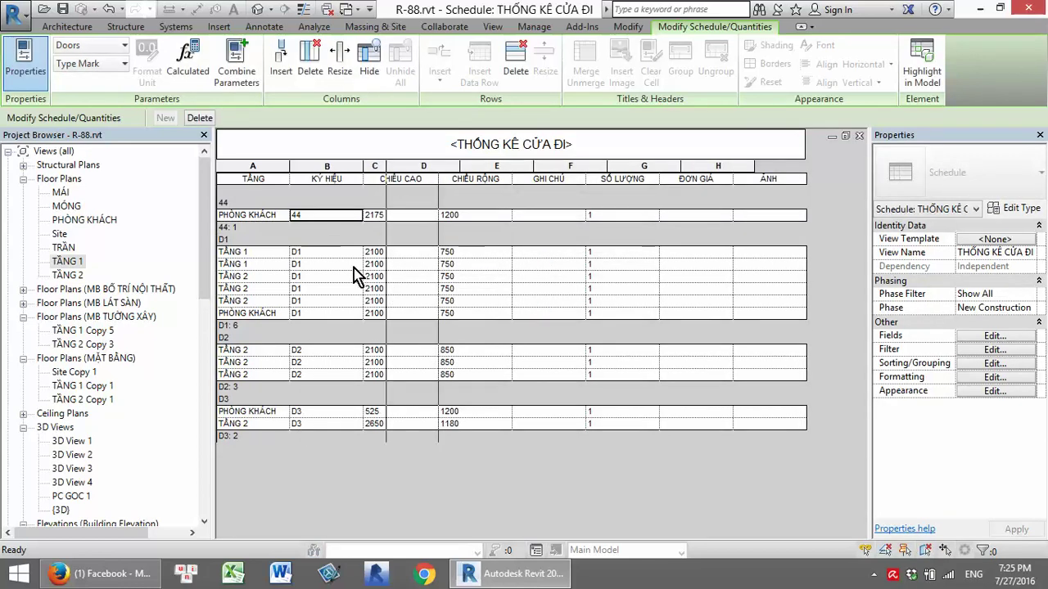
left_click(322, 215)
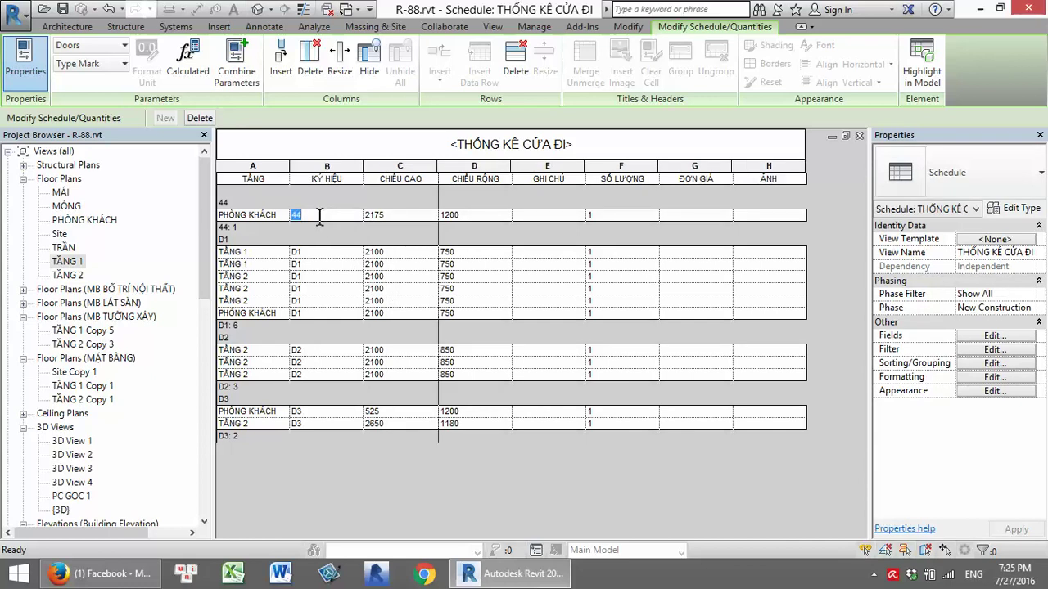
type("D4")
left_click(497, 232)
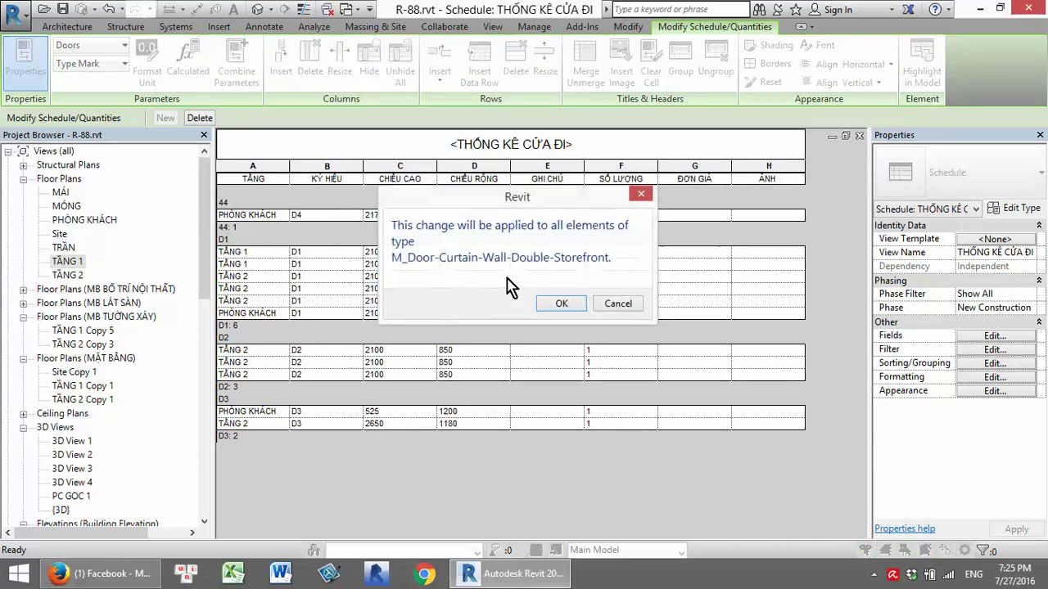
left_click(557, 305)
left_click(245, 239)
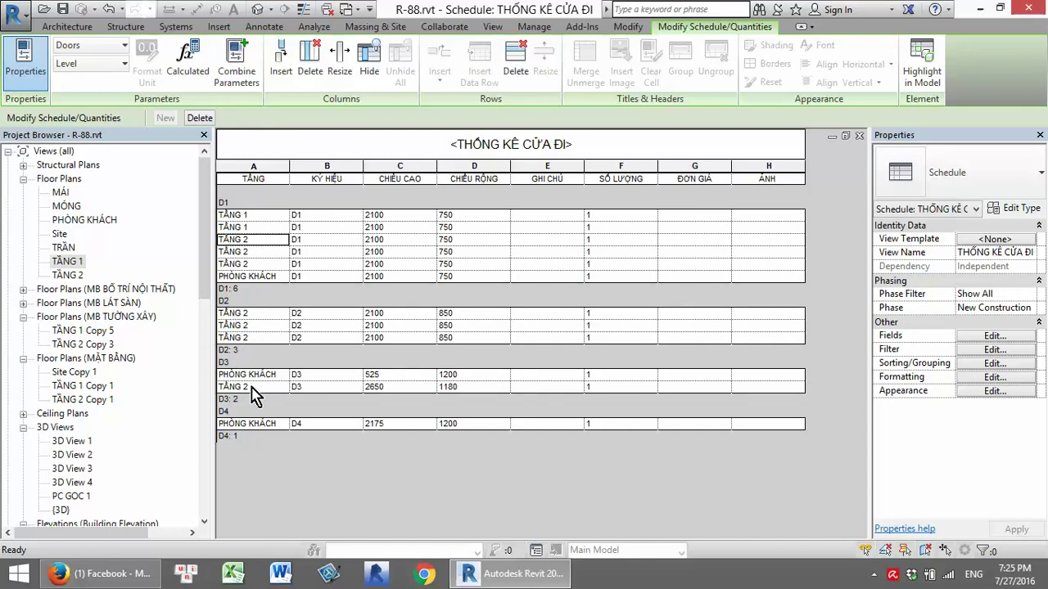
Add Level as the secondary sort after Type Mark
left_click(971, 370)
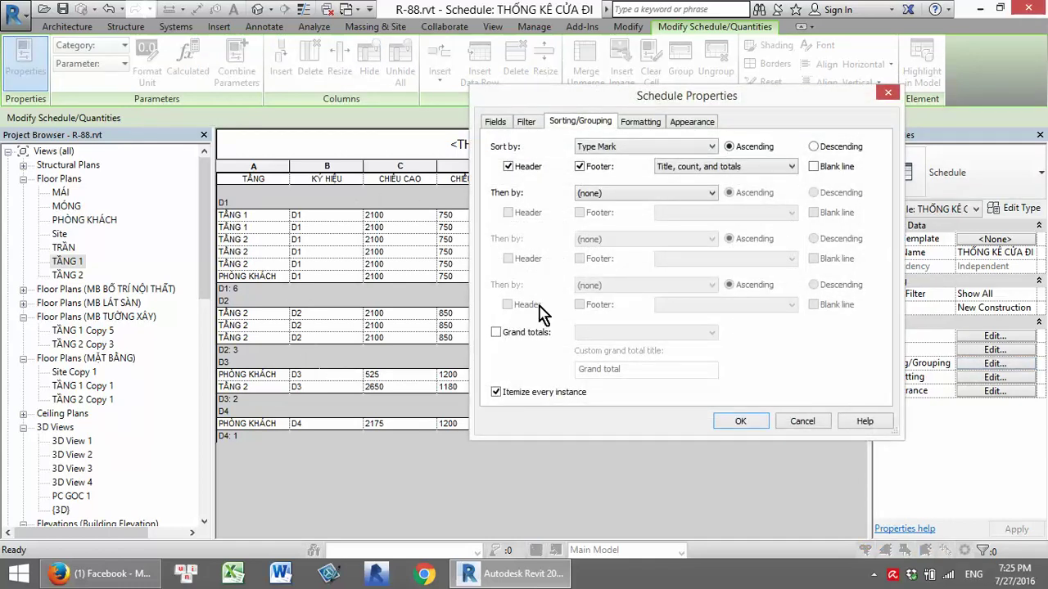
left_click(660, 194)
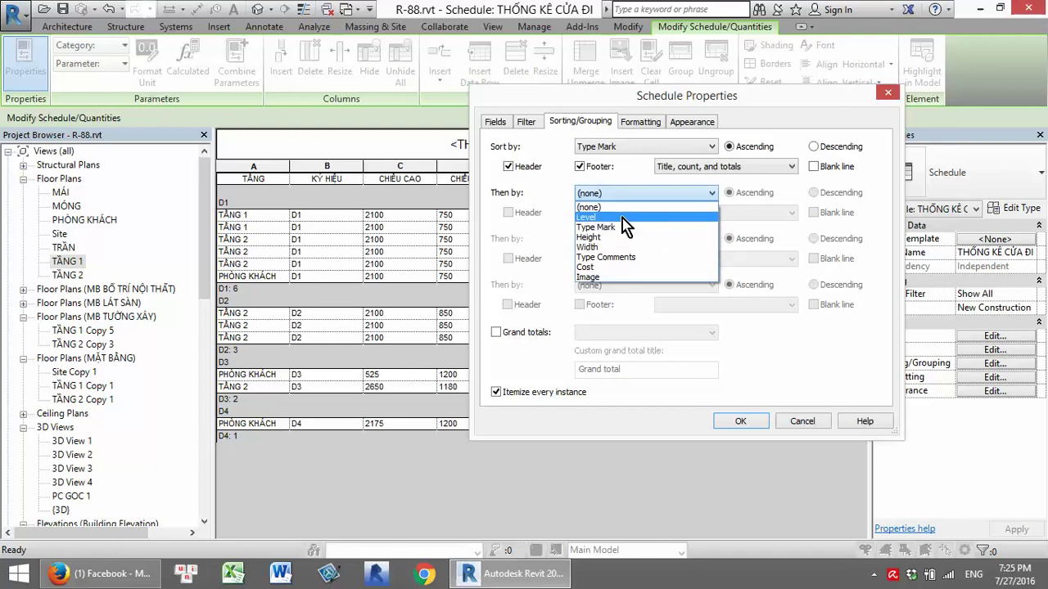
left_click(627, 217)
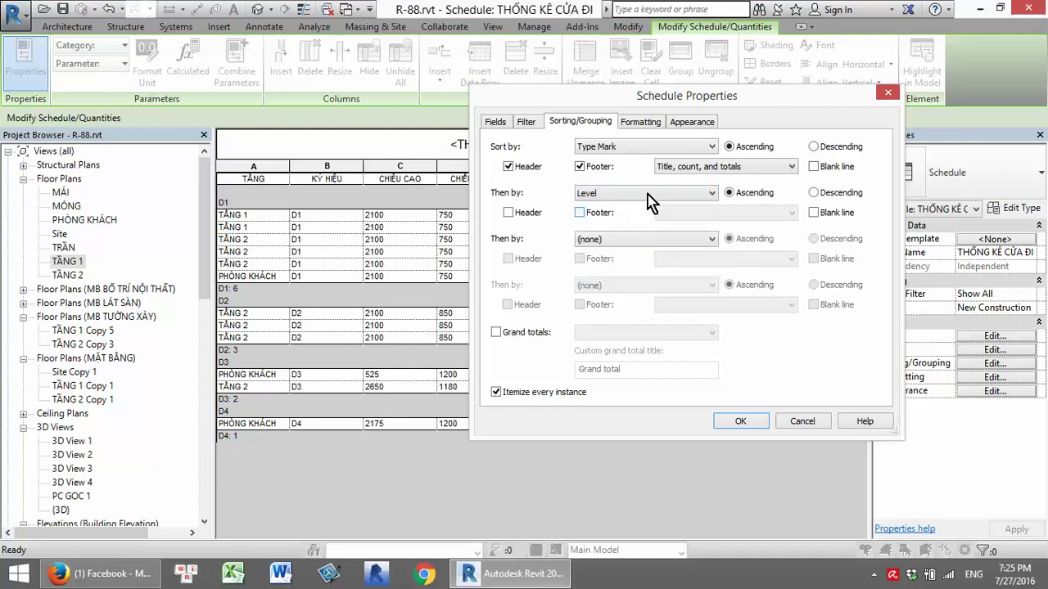
left_click(731, 420)
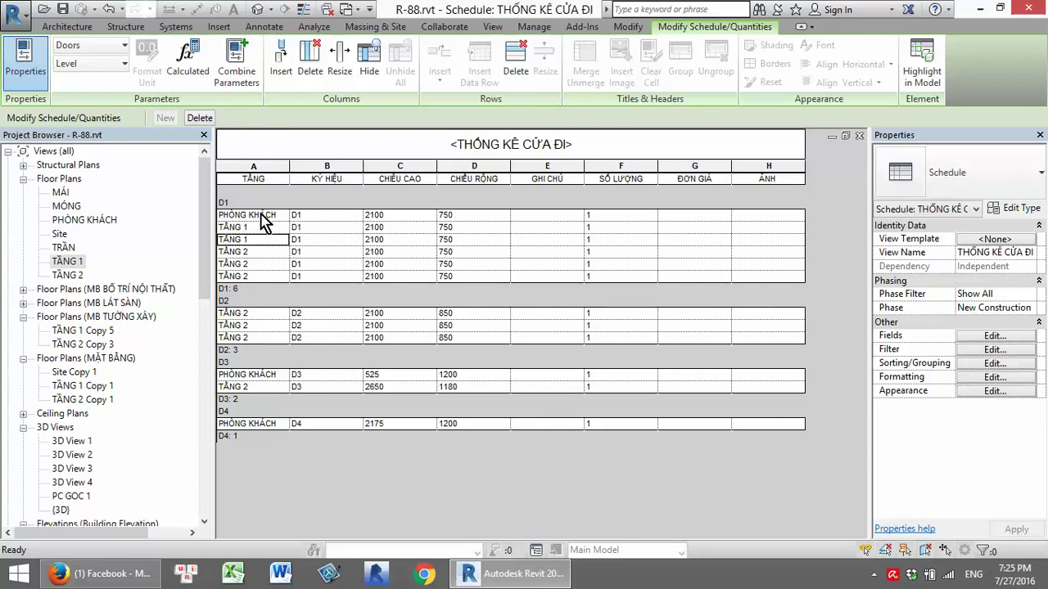
left_click(993, 363)
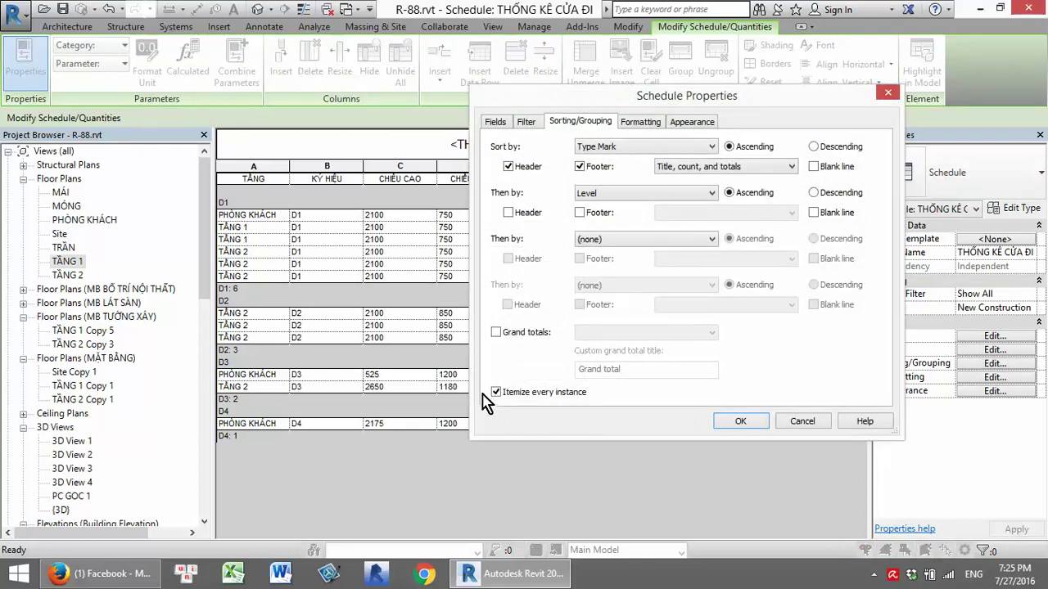
Turn off Itemize every instance so identical doors merge into counted rows
left_click(495, 393)
left_click(740, 422)
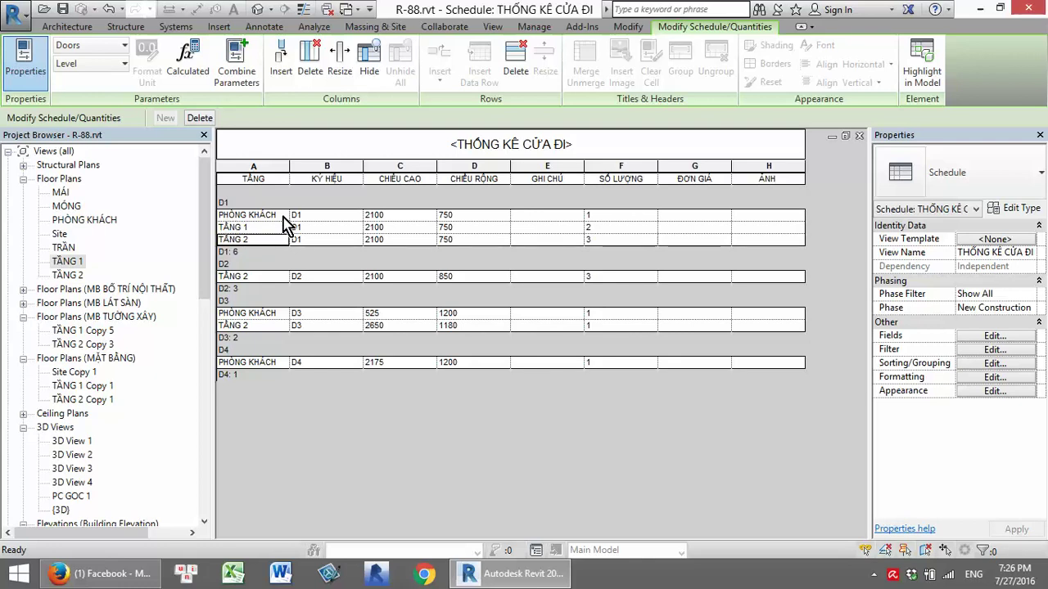
left_click(997, 364)
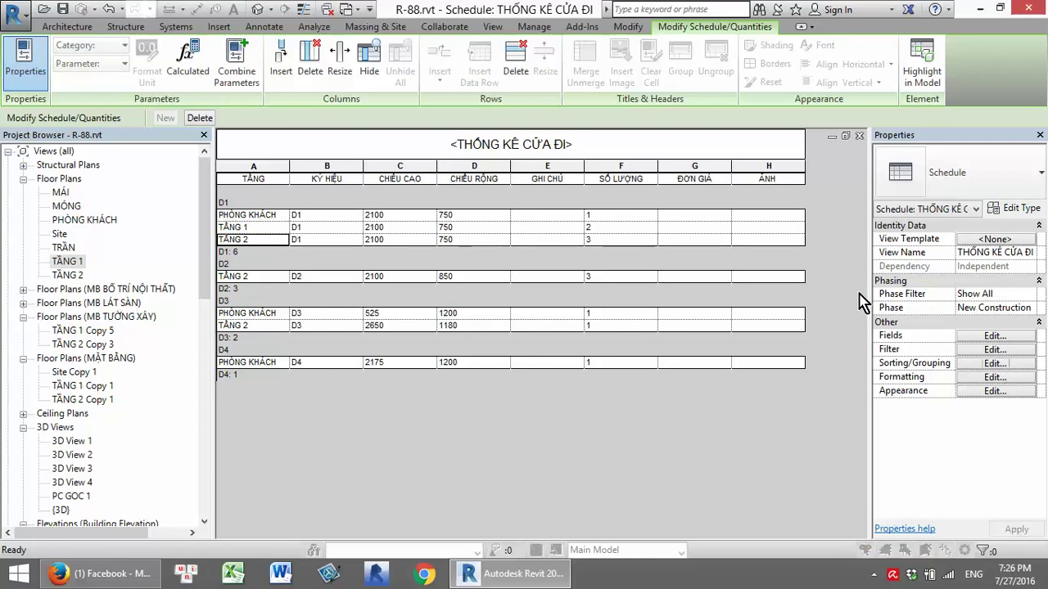
Sort the schedule by Level first, then by Type Mark
left_click(675, 151)
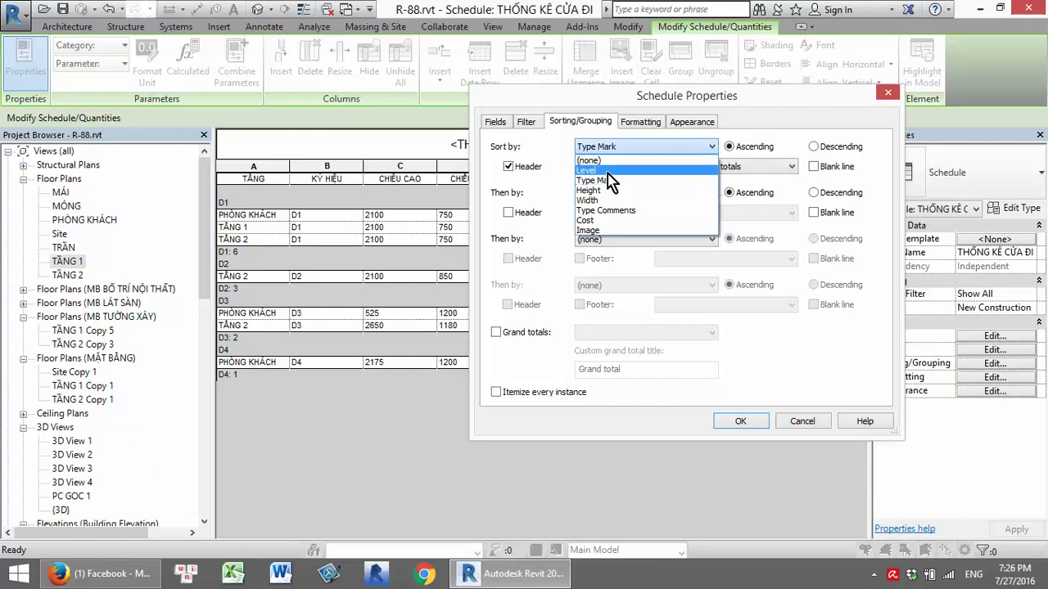
left_click(610, 171)
left_click(644, 194)
left_click(622, 226)
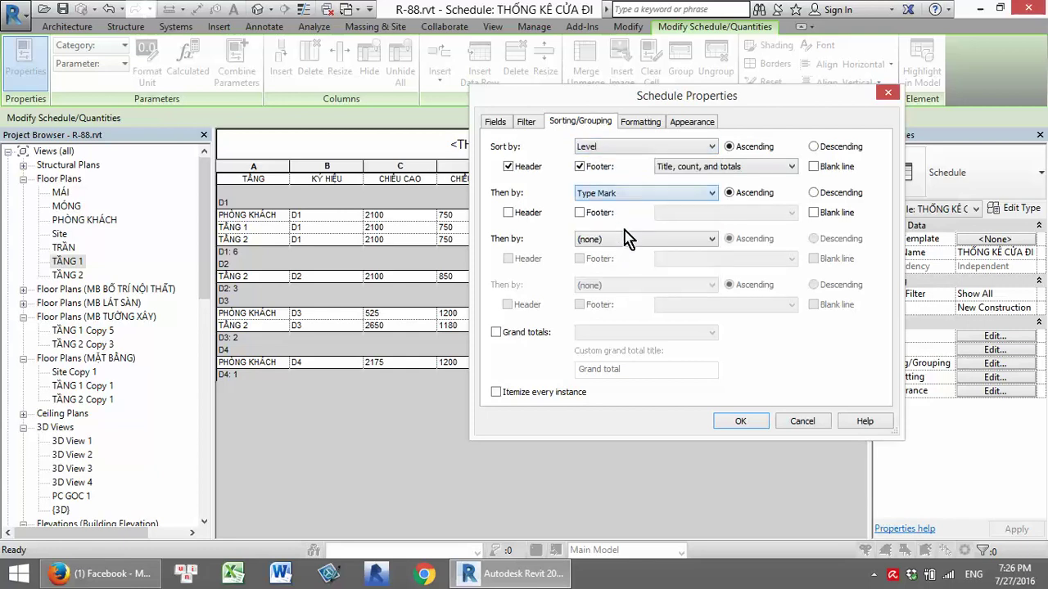
left_click(751, 422)
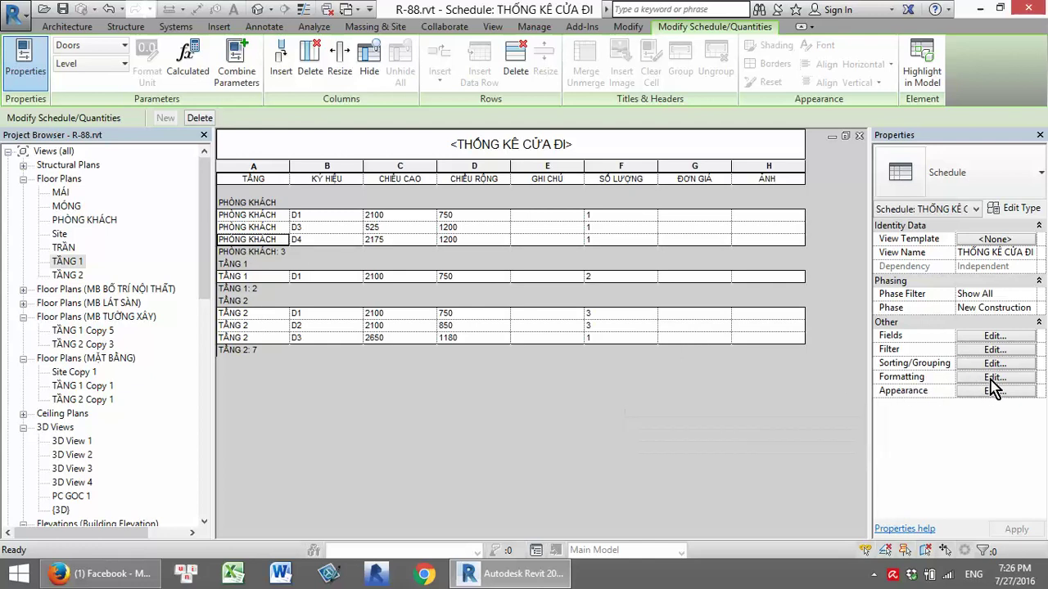
left_click(999, 380)
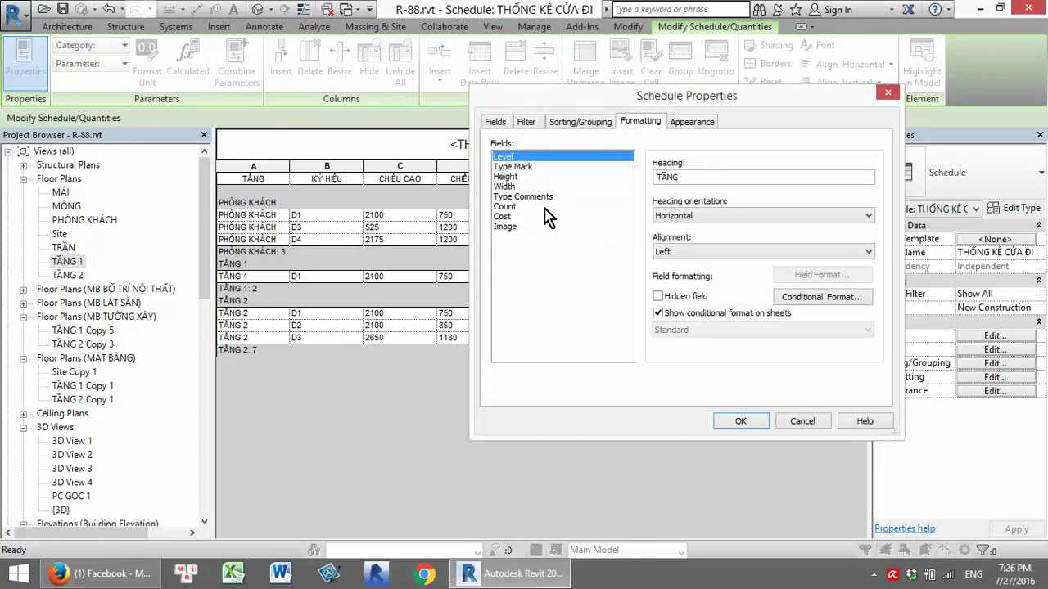
Mark the Level field as hidden in the schedule formatting
left_click(659, 296)
left_click(740, 421)
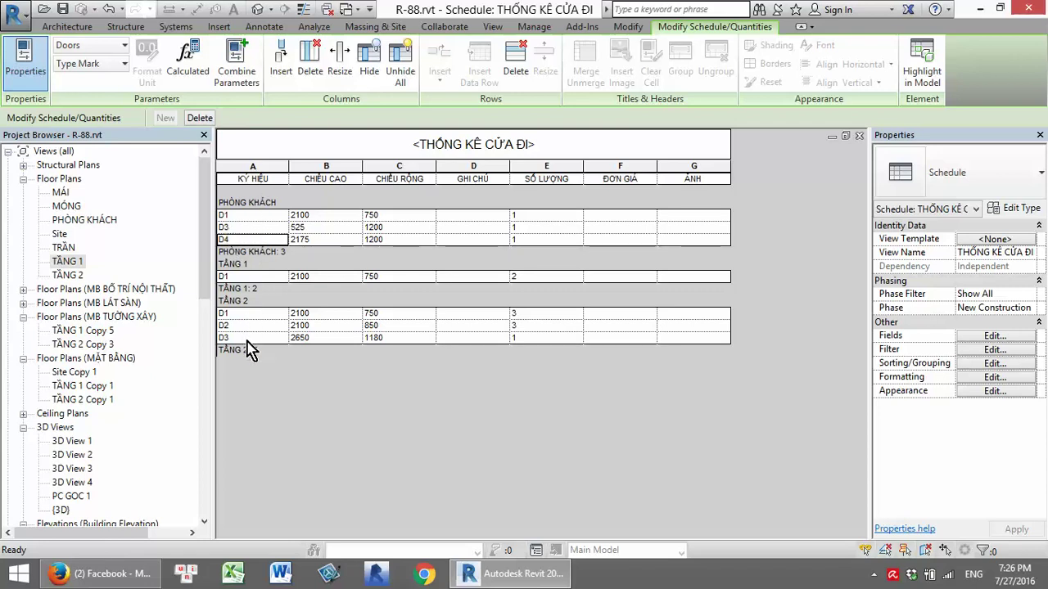
Widen the GHI CHÚ column and enter the D1 door type's note
left_click(339, 215)
left_click(377, 216)
left_click(481, 216)
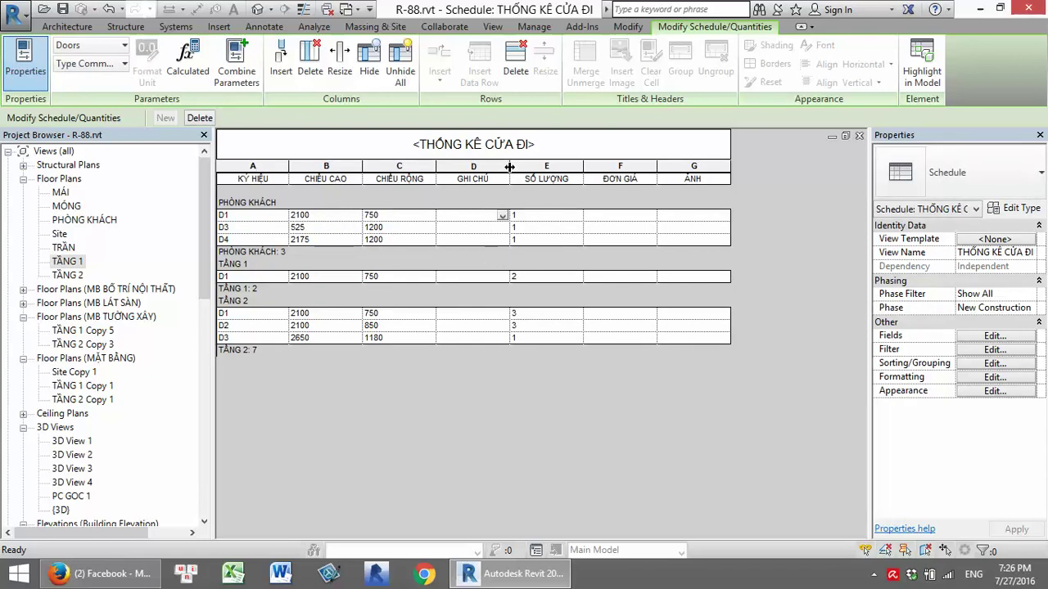
left_click_drag(510, 166, 604, 167)
left_click(485, 216)
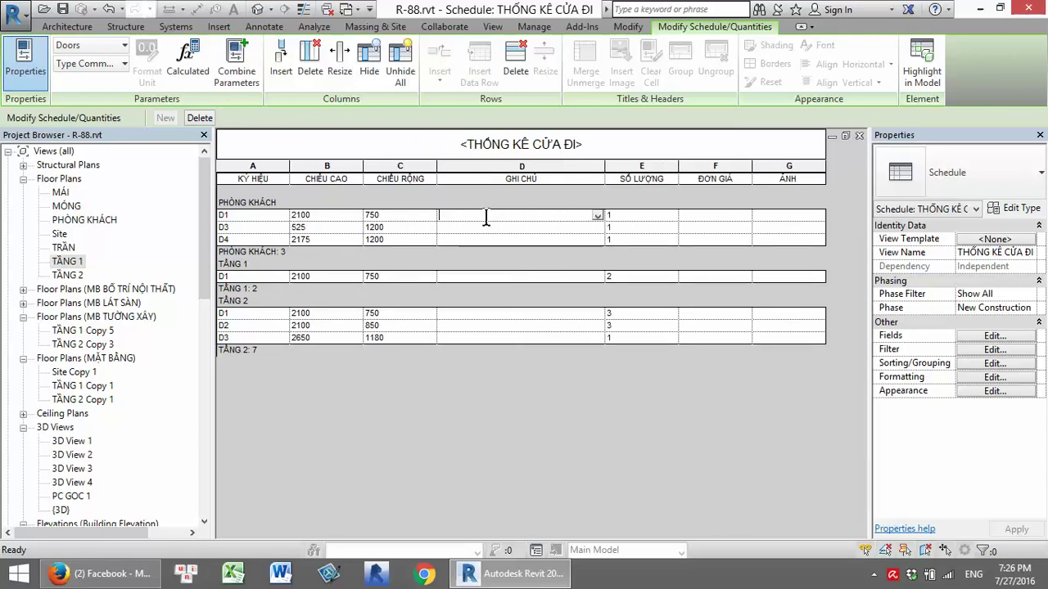
type("CỬA NHỰA LÕI THÉP")
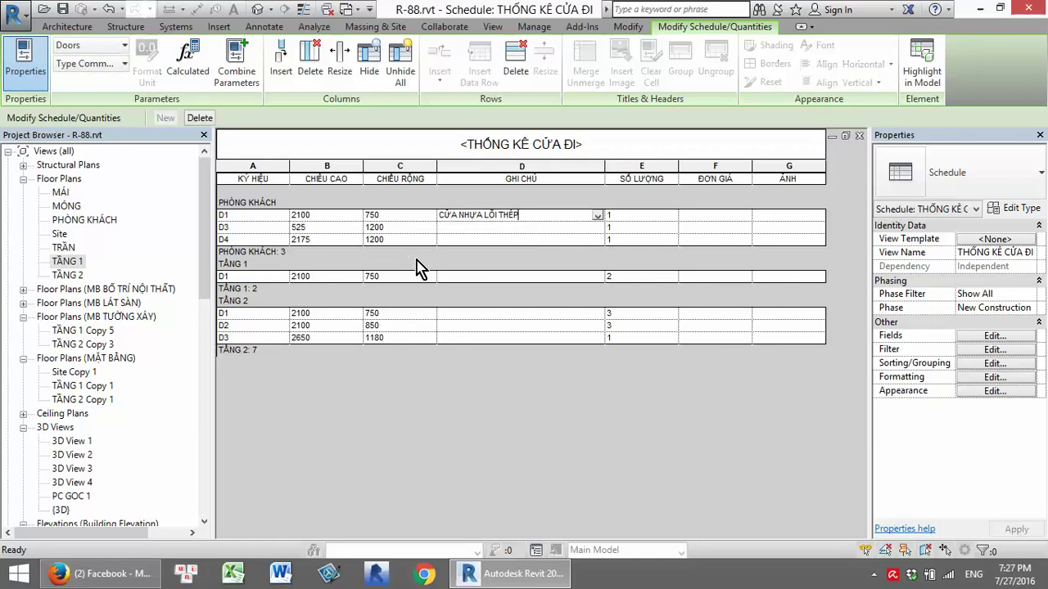
left_click(487, 227)
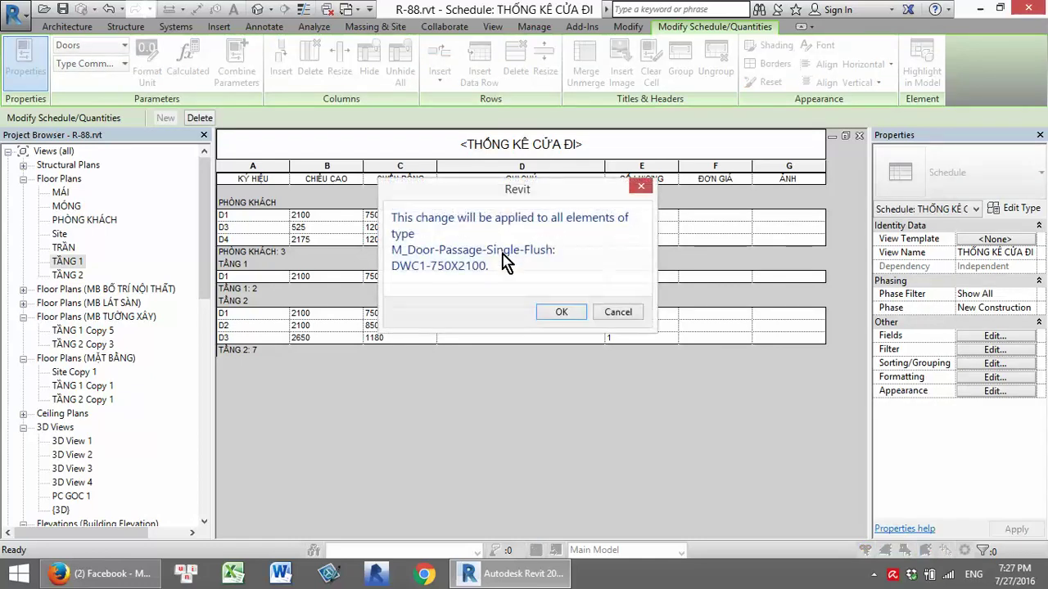
left_click(560, 313)
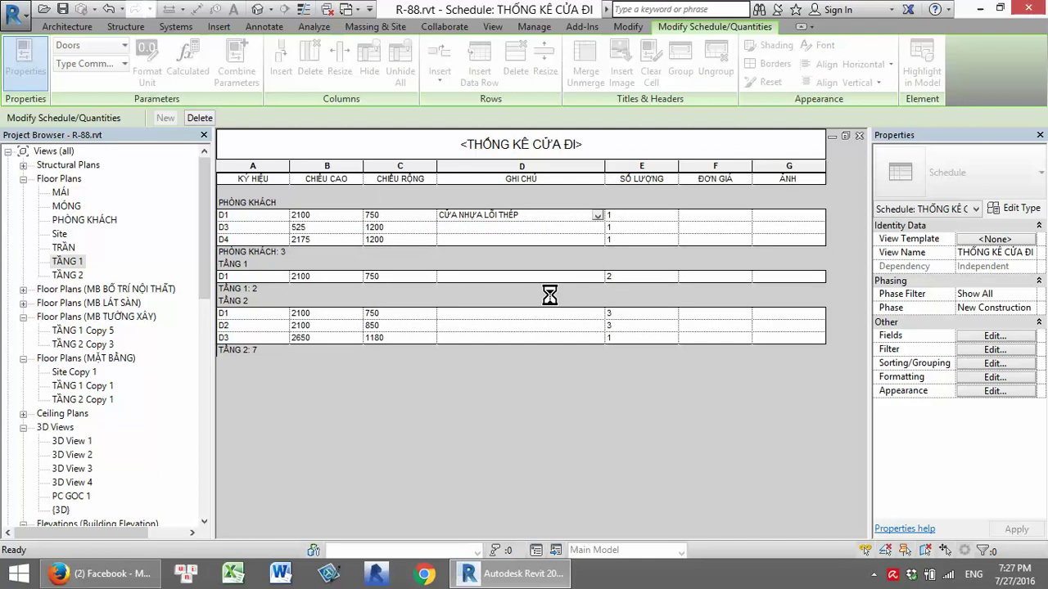
Enter the D2 door type's GHI CHÚ note, a PANO GỖ door description
left_click(468, 327)
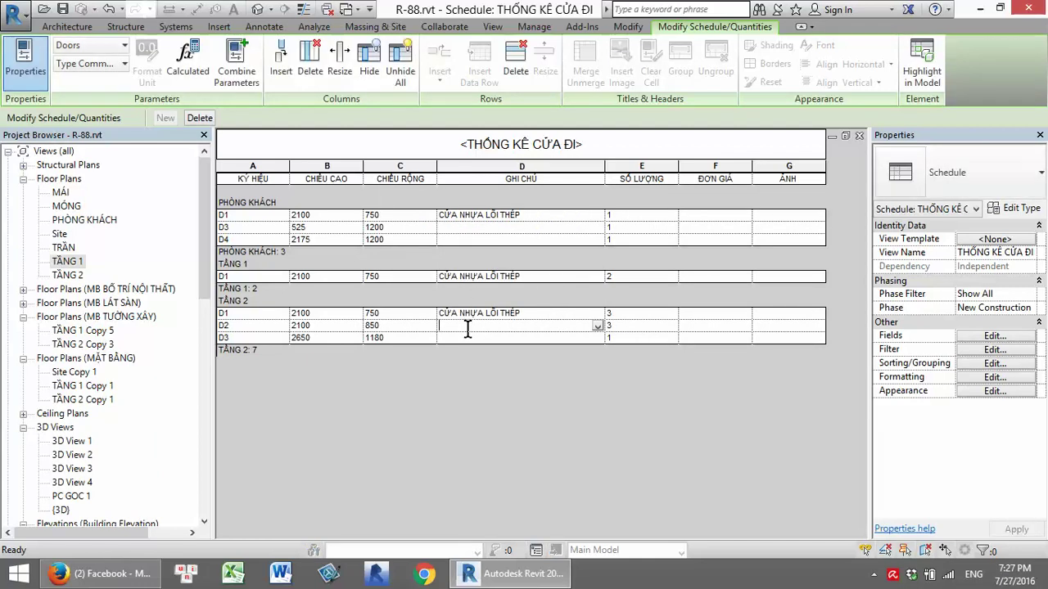
type("CỬA GỖ")
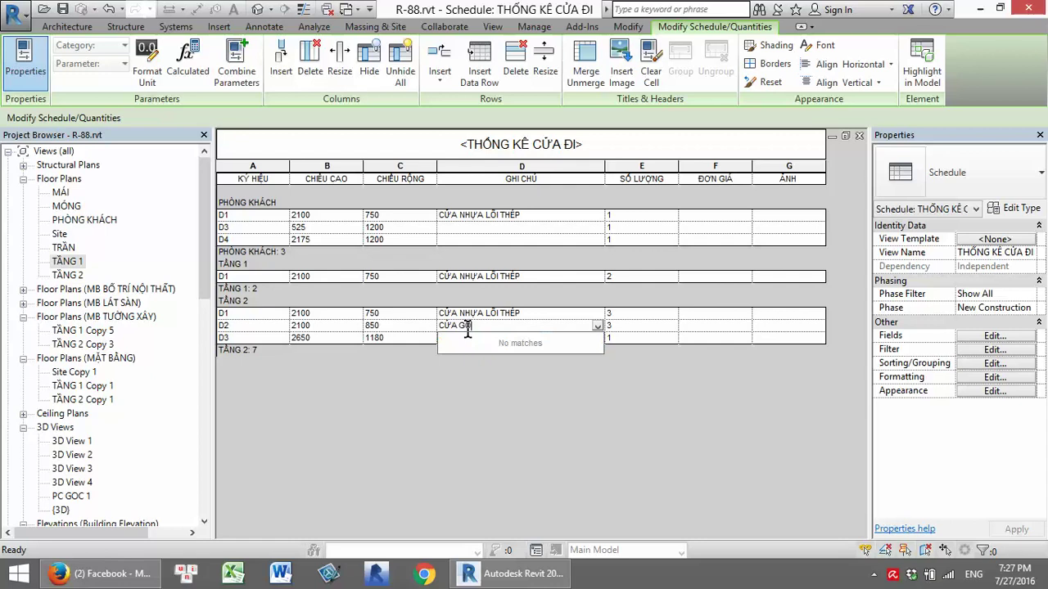
key("BackSpace")
key("BackSpace")
type("PA")
left_click(524, 393)
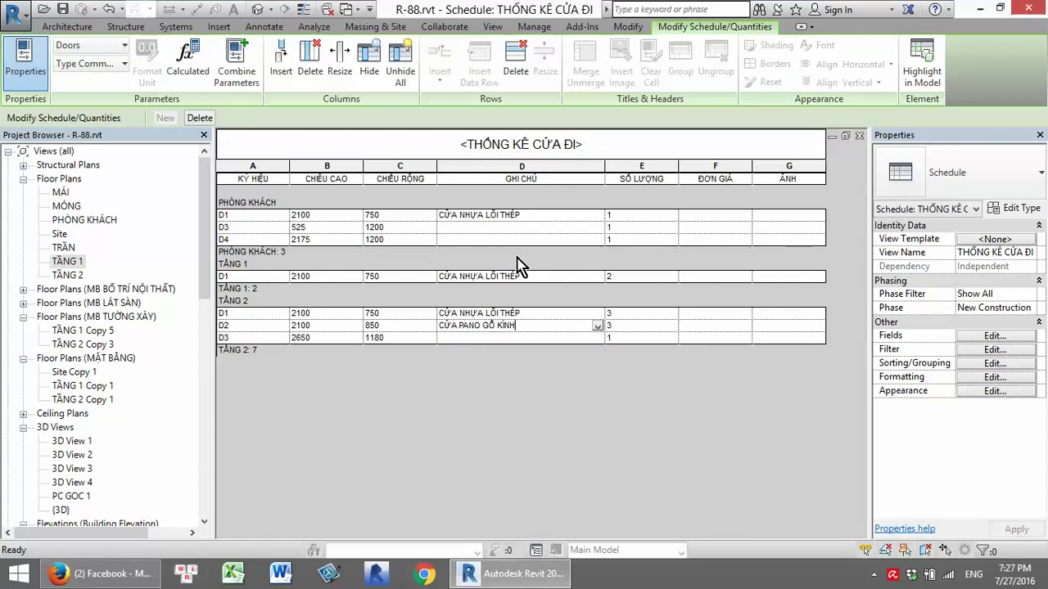
left_click(561, 311)
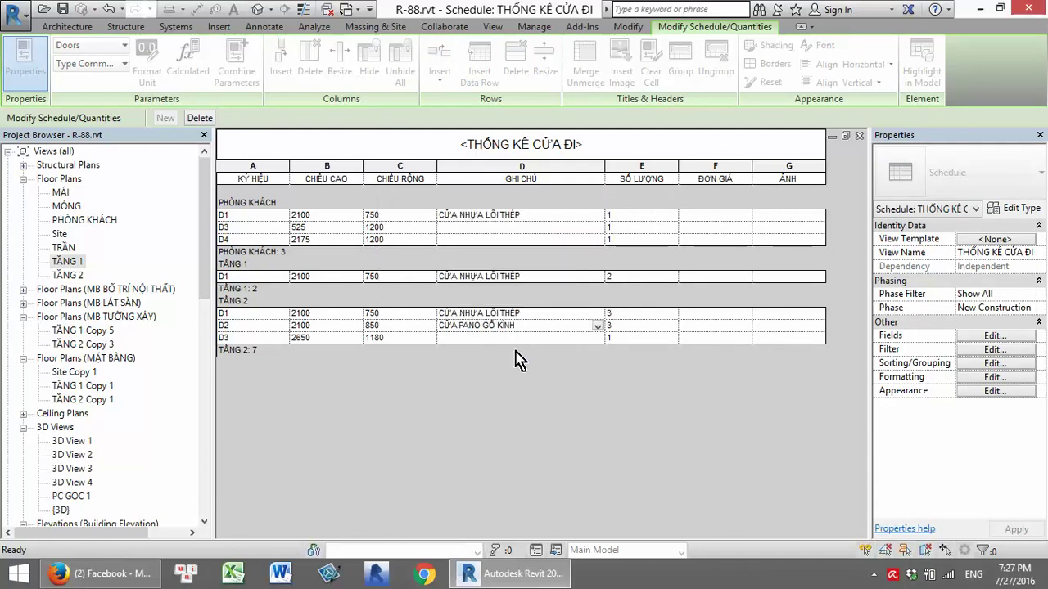
Give doors D3 and D4 the note CỬA KÍNH THỦY LỰC, accepting type-wide changes
left_click(467, 338)
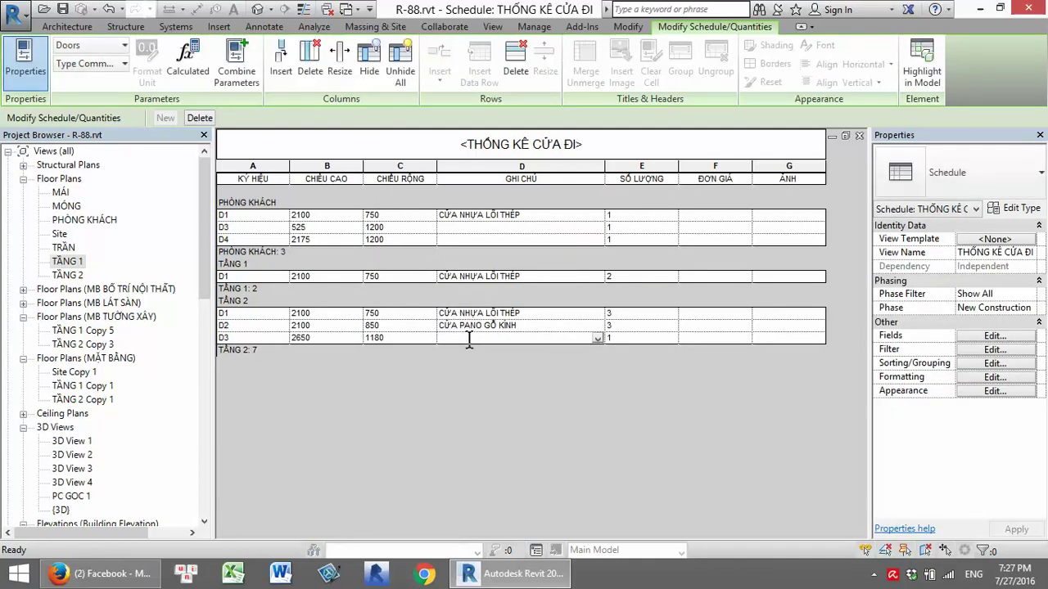
type("CỬA KÍNH")
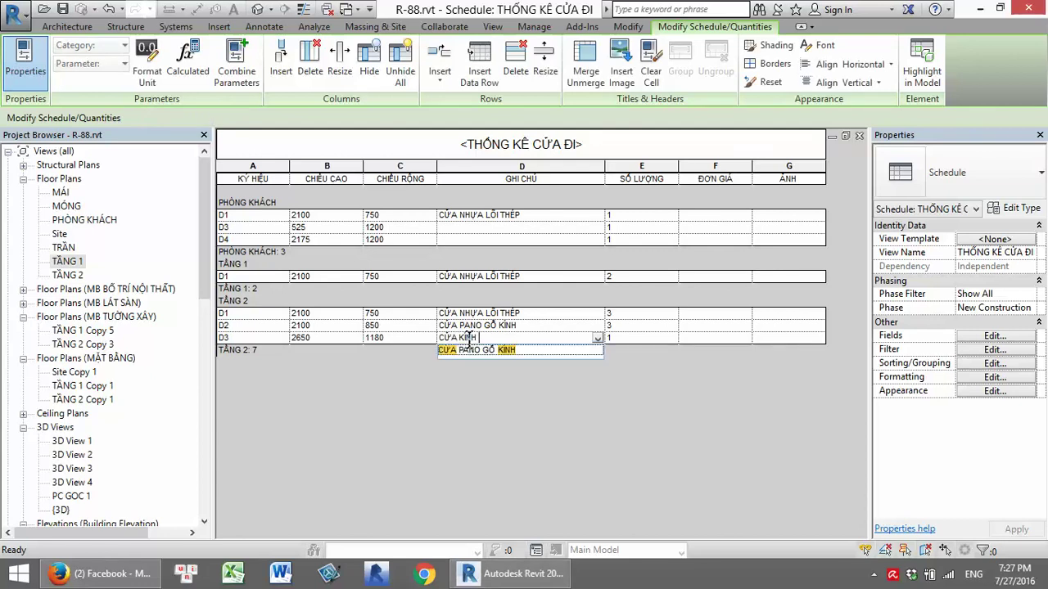
type(" THỦY LỰC")
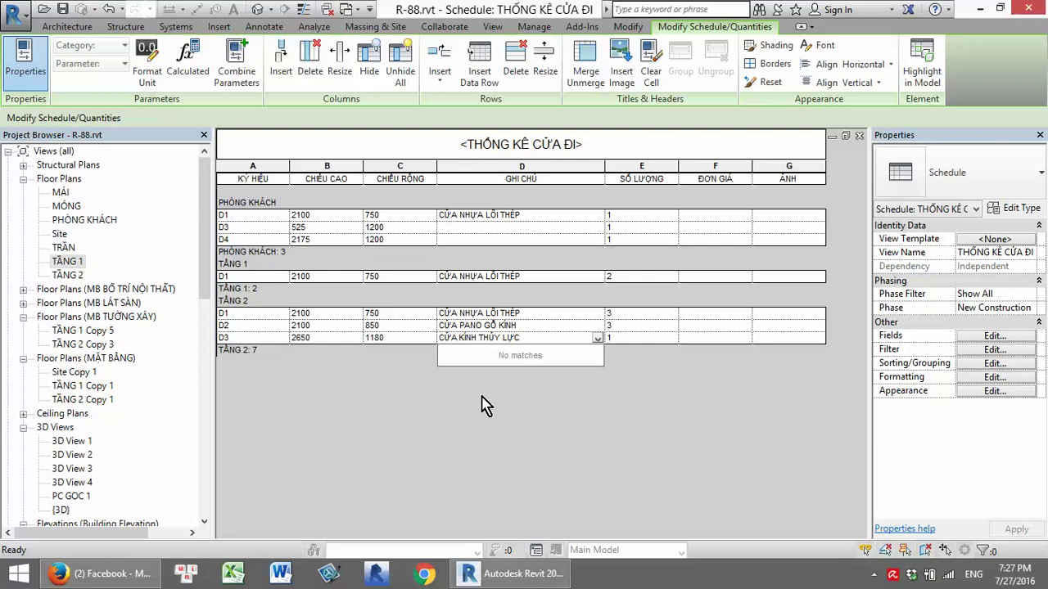
key("Return")
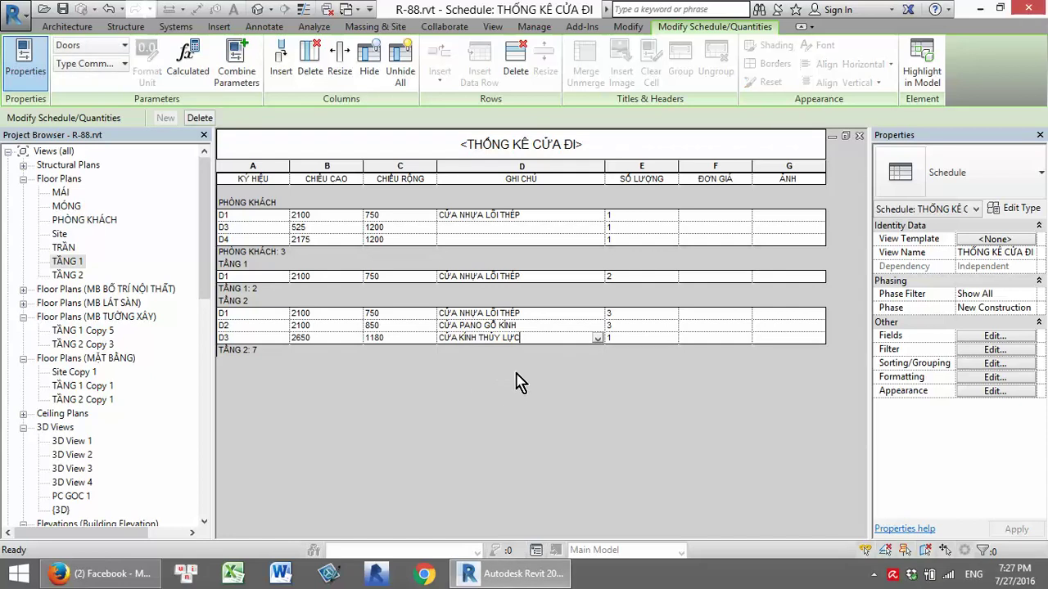
left_click(564, 304)
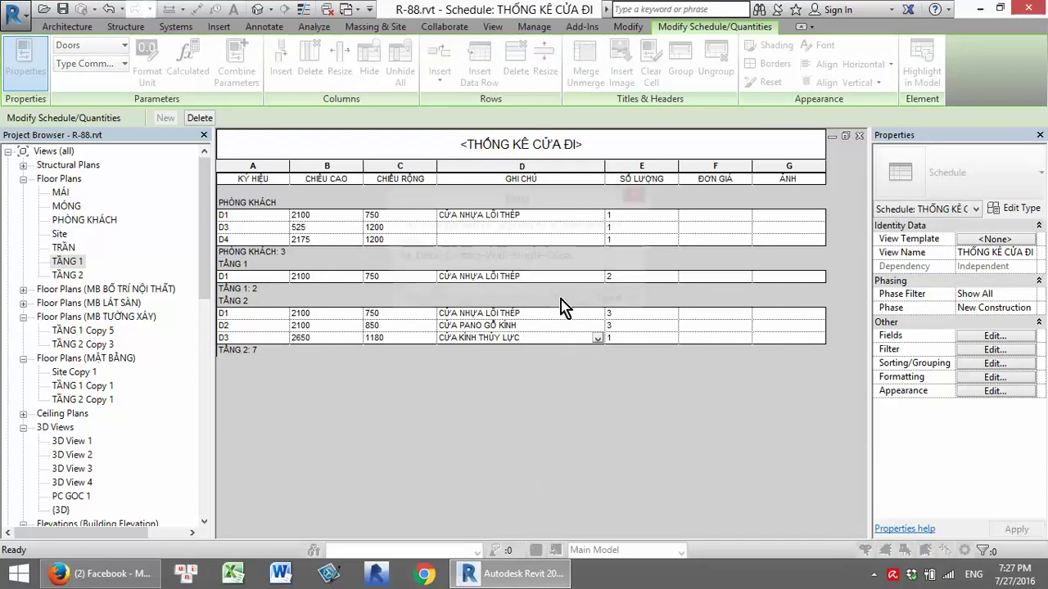
left_click(565, 305)
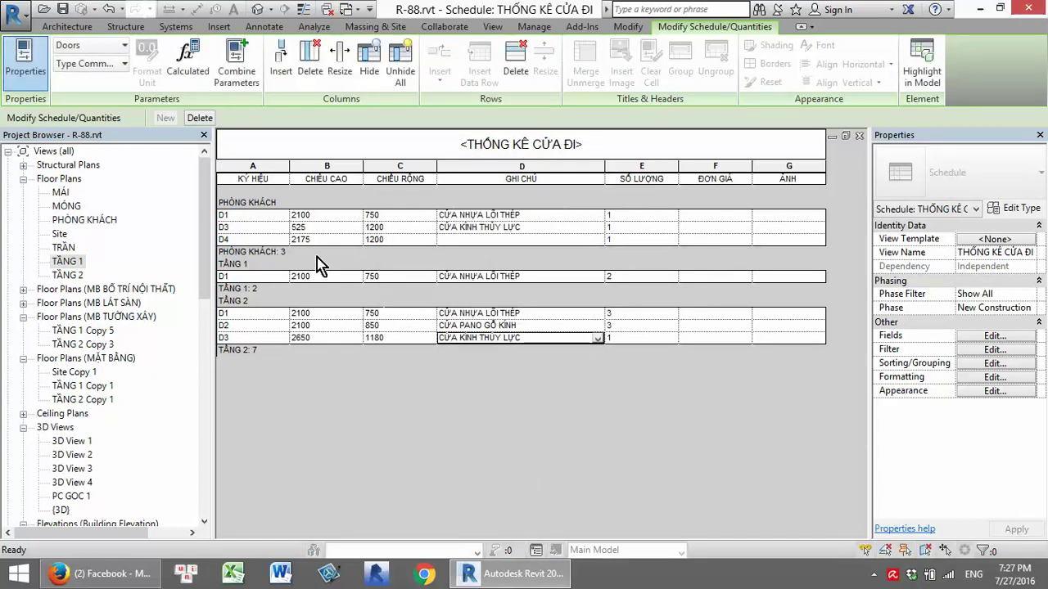
left_click(474, 240)
type("CỬA")
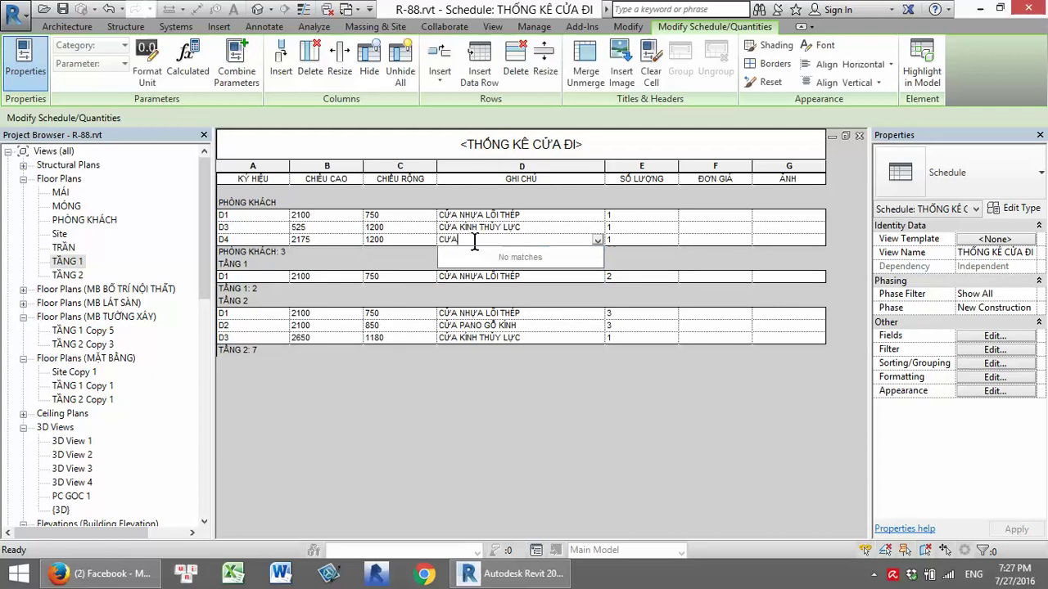
type(" KINHs THUYR ")
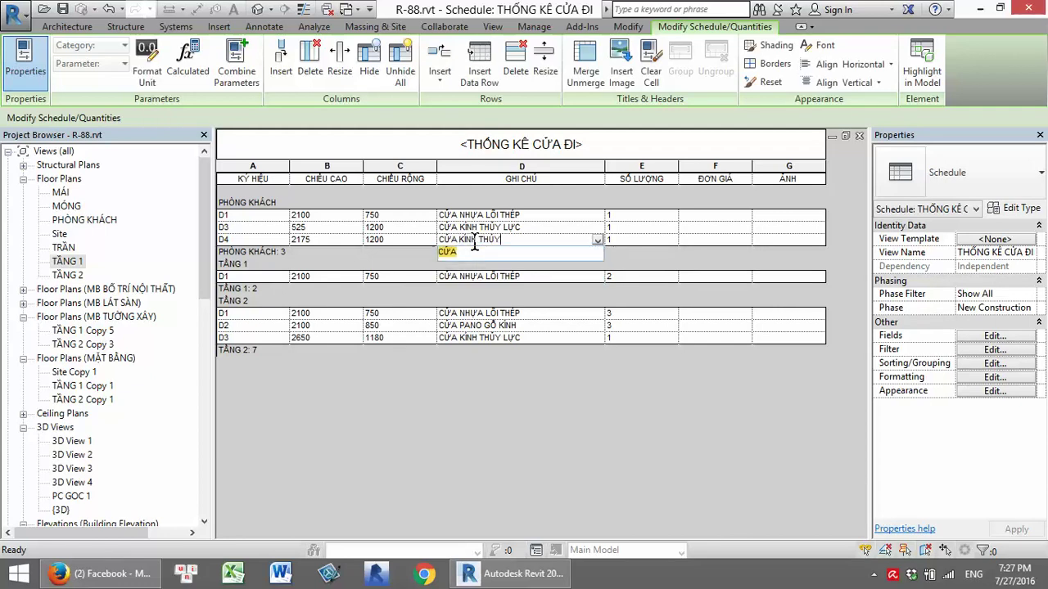
type("Ự")
type("C")
left_click(580, 402)
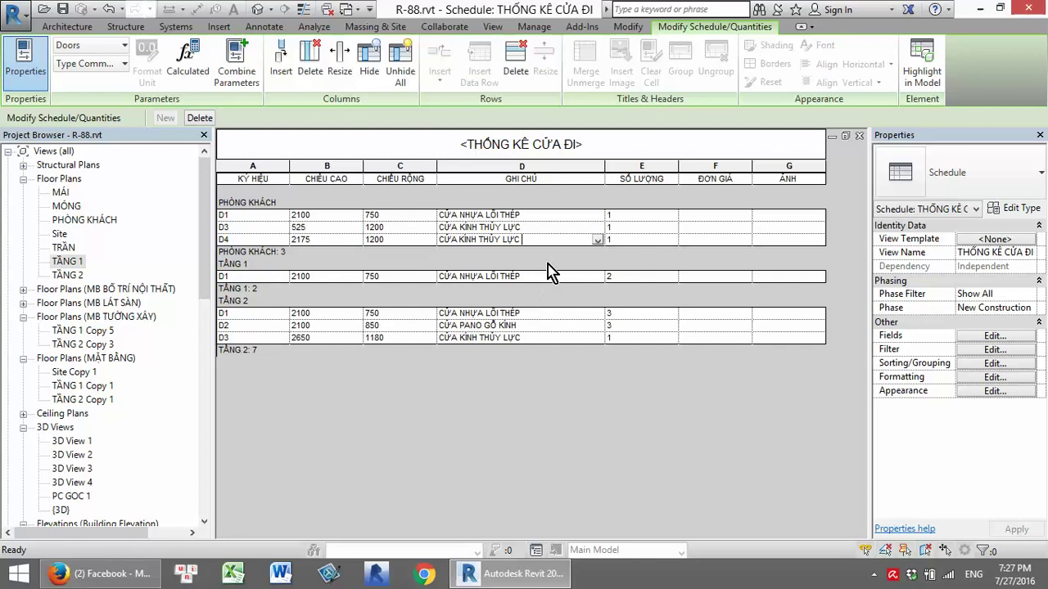
left_click(555, 303)
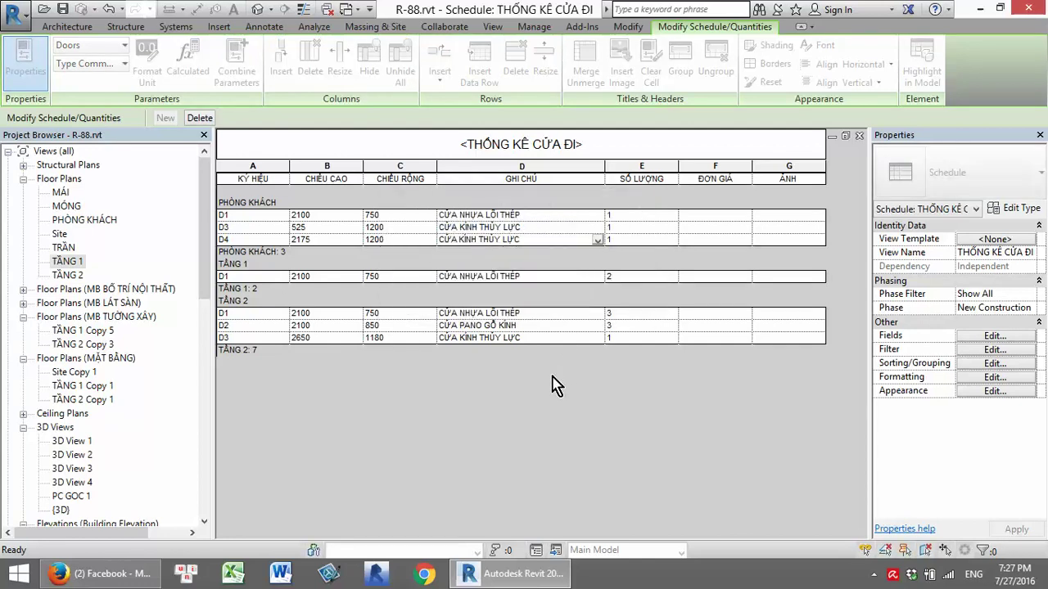
left_click(654, 215)
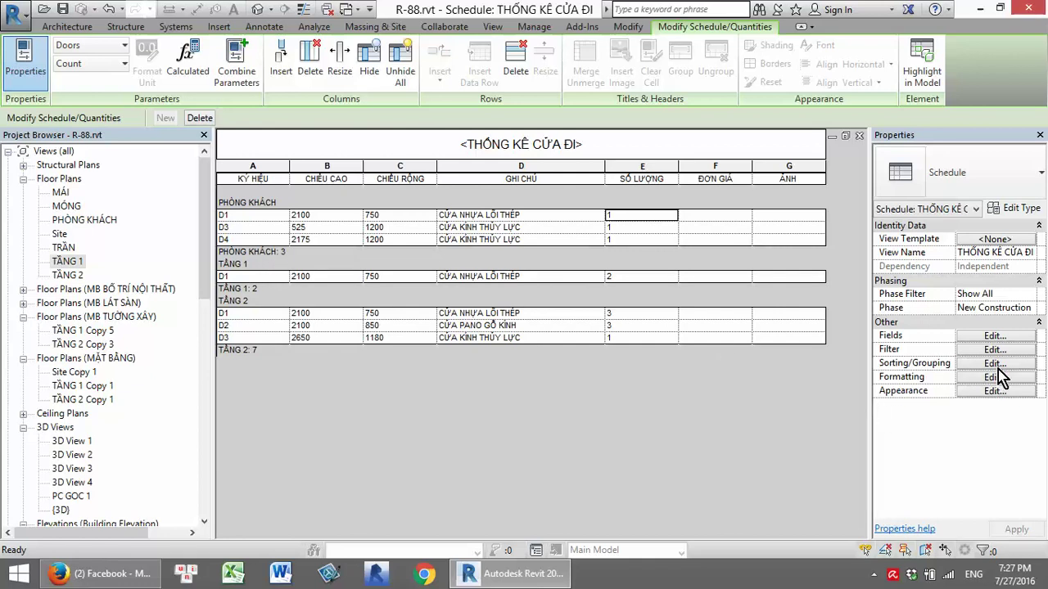
Turn on the schedule's grand total, settling on Title, count, and totals (Grand total: 12)
left_click(999, 363)
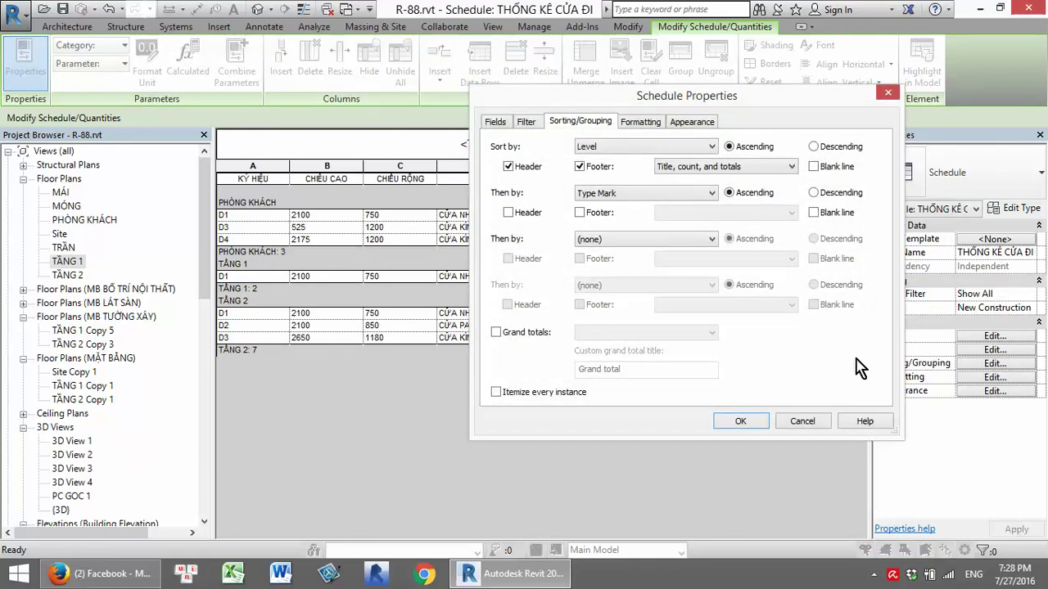
left_click(496, 332)
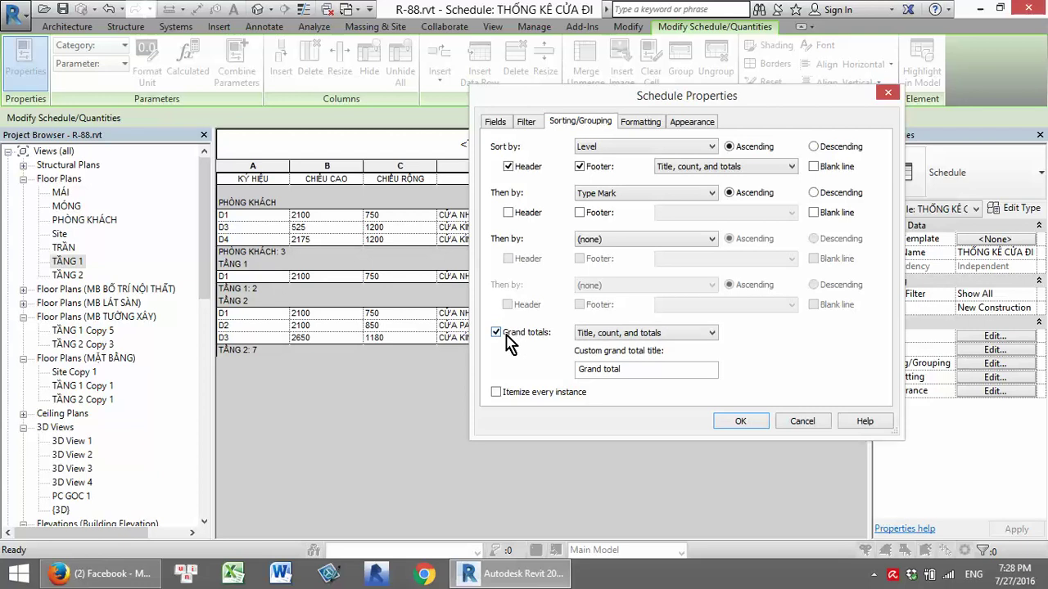
left_click(662, 336)
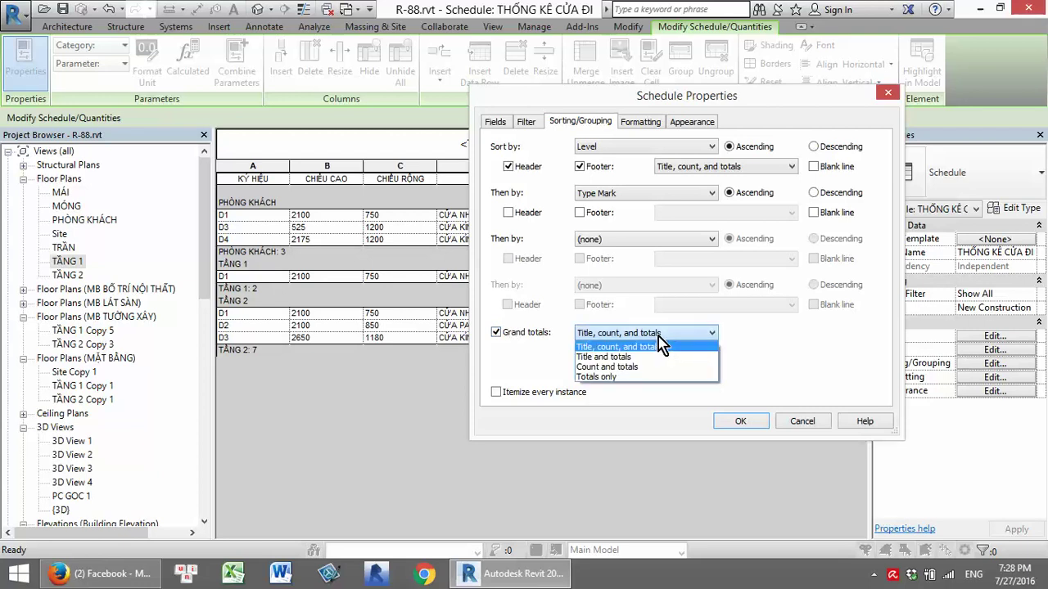
left_click(620, 377)
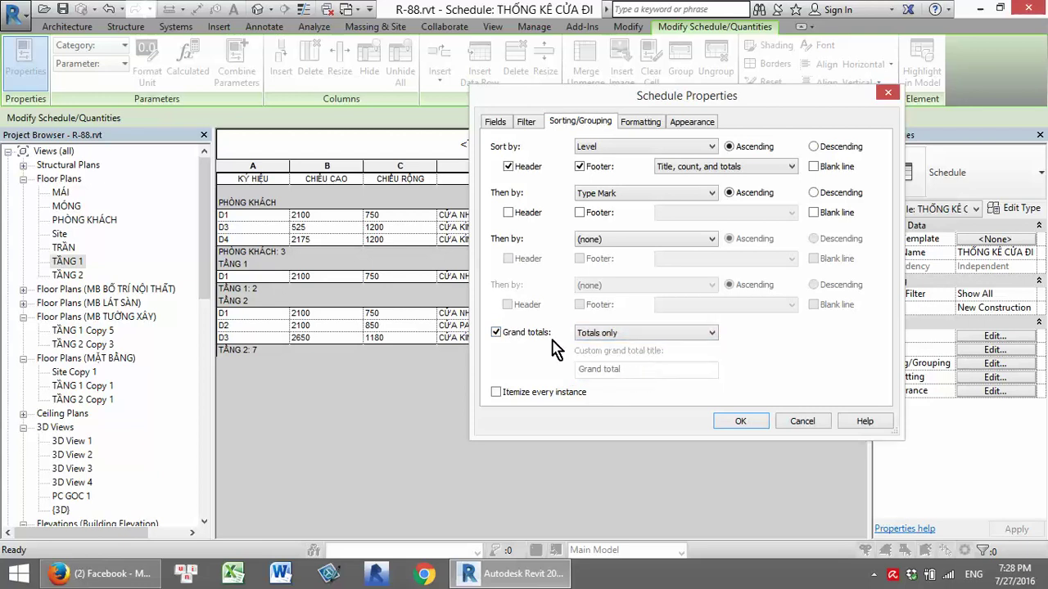
left_click(738, 421)
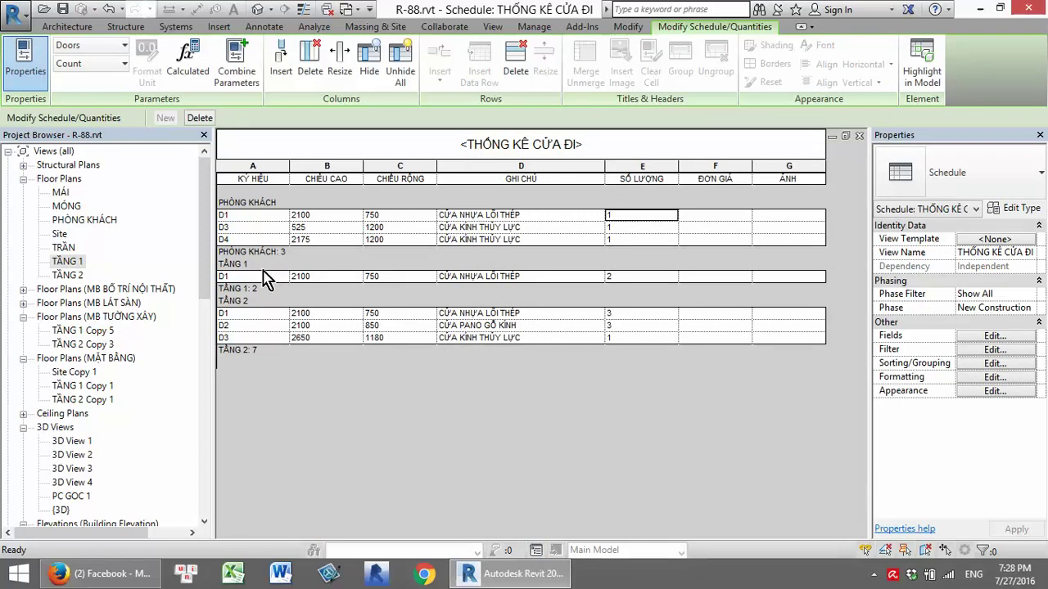
left_click(988, 364)
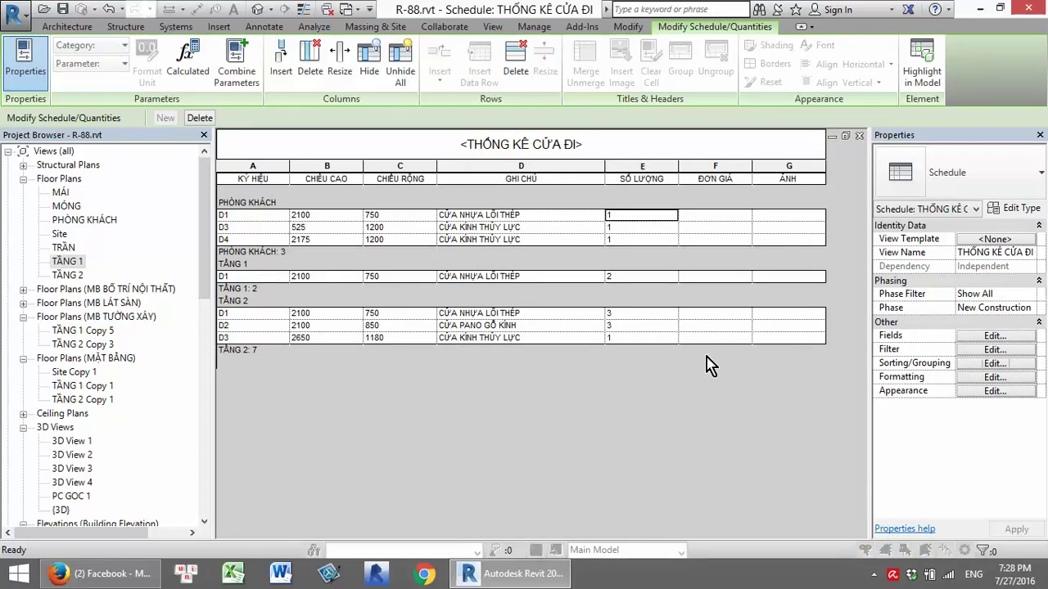
left_click(643, 332)
left_click(644, 348)
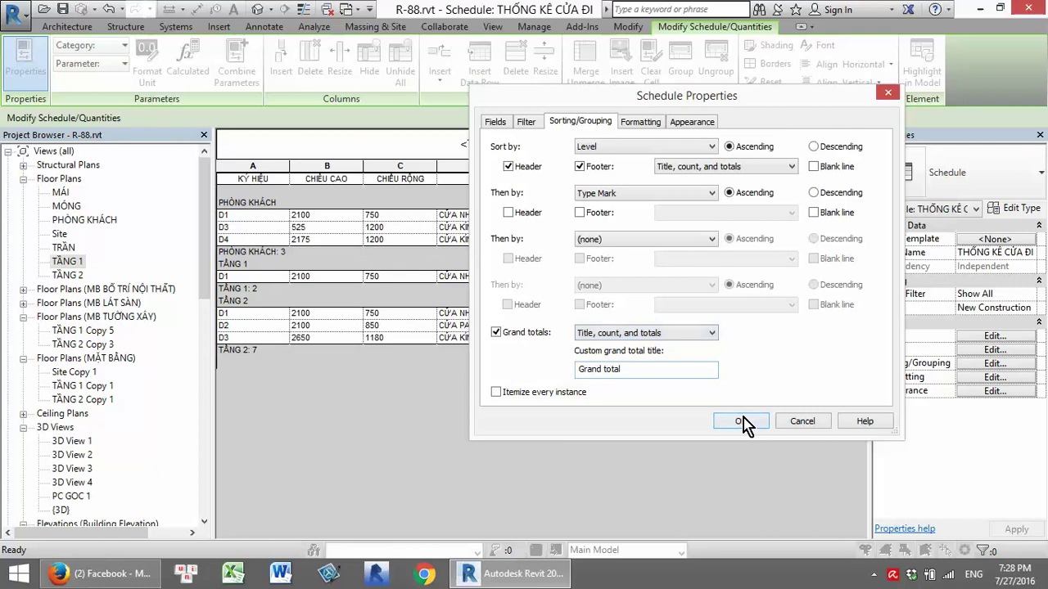
left_click(740, 421)
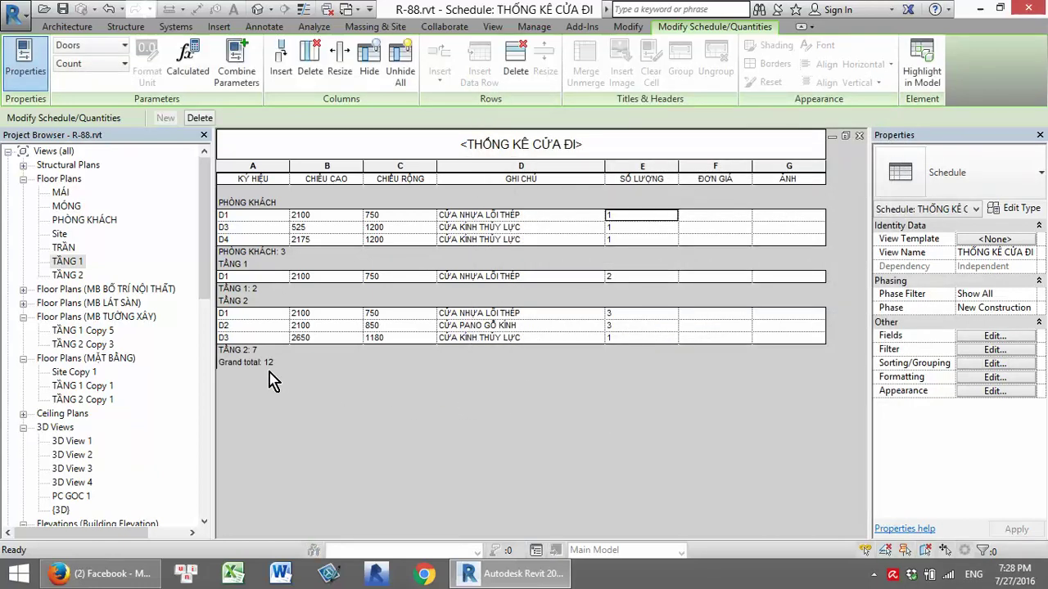
Replace the custom grand total title with 'TỔNG SỐ=' so it reads TỔNG SỐ=: 12
left_click(995, 365)
left_click_drag(660, 369, 517, 372)
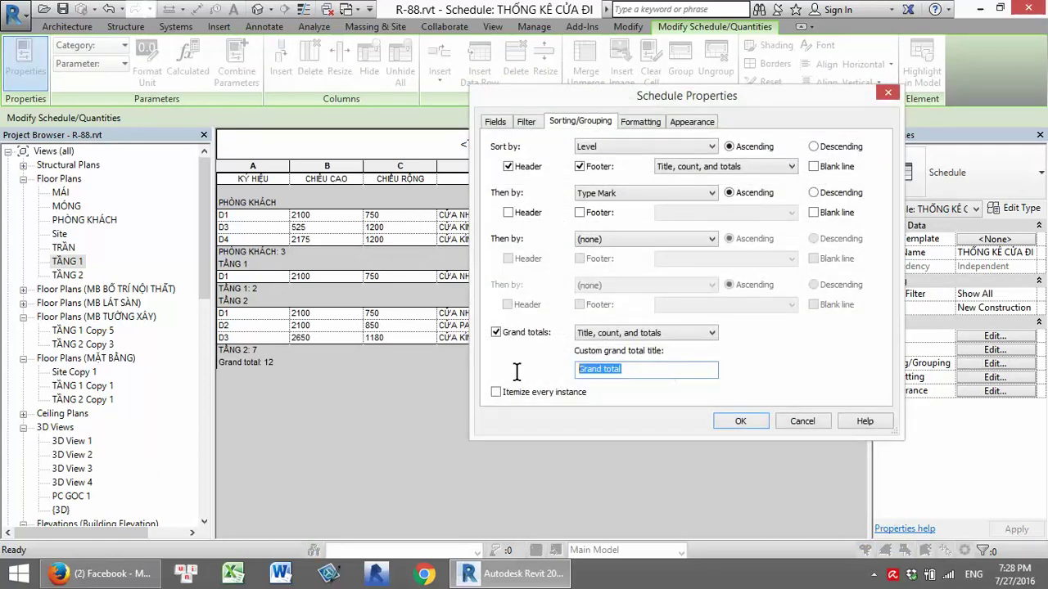
type("t")
left_click(735, 422)
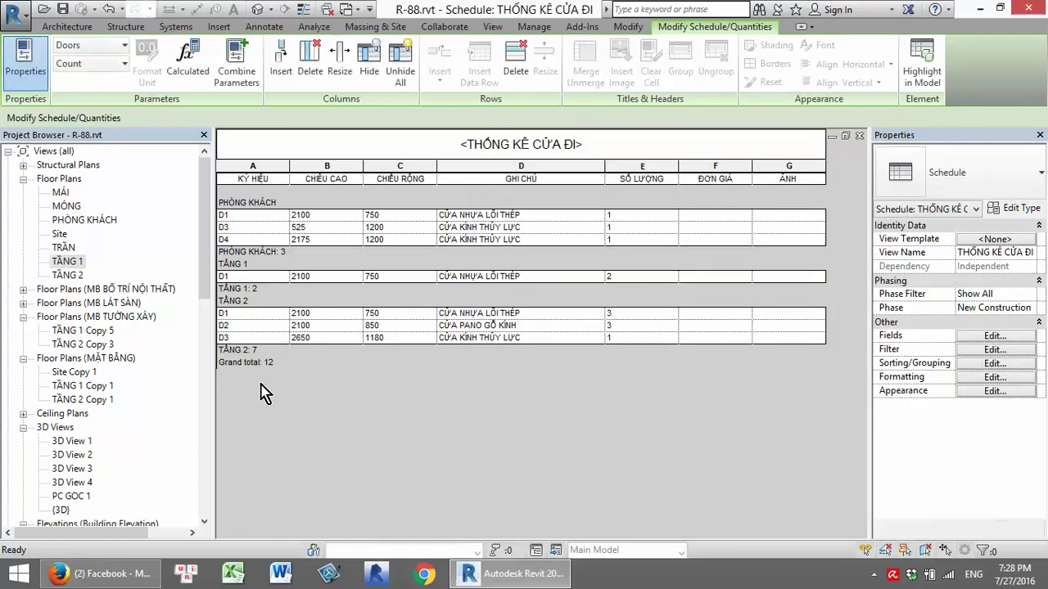
left_click(992, 363)
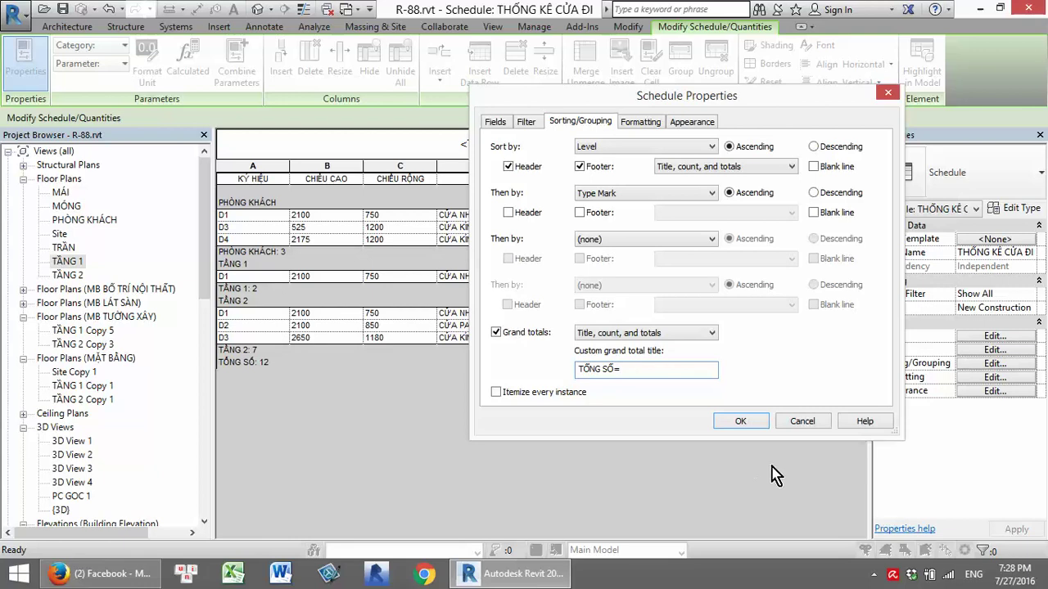
left_click(739, 421)
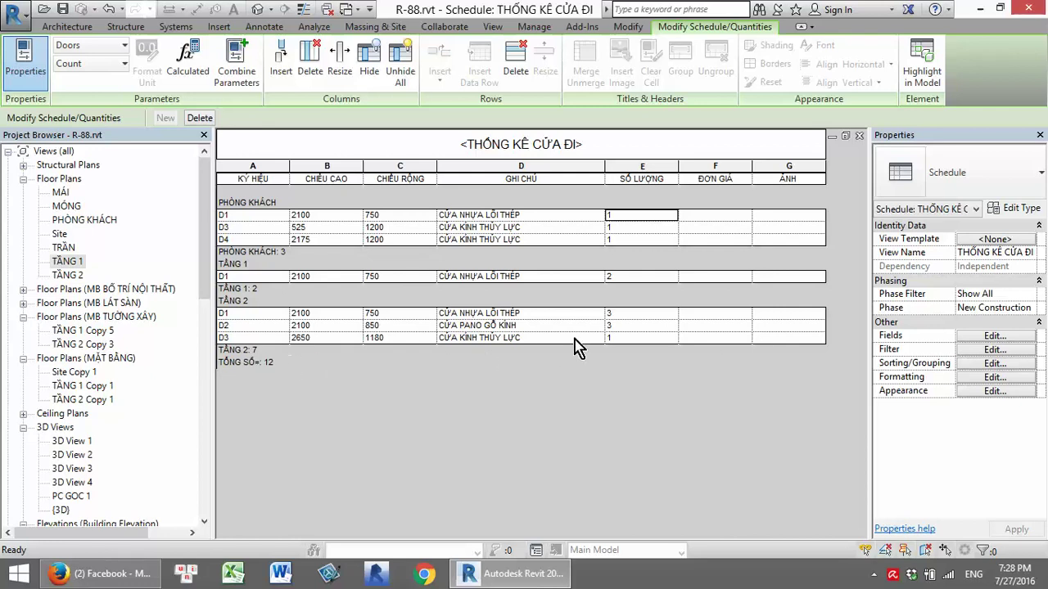
left_click(995, 364)
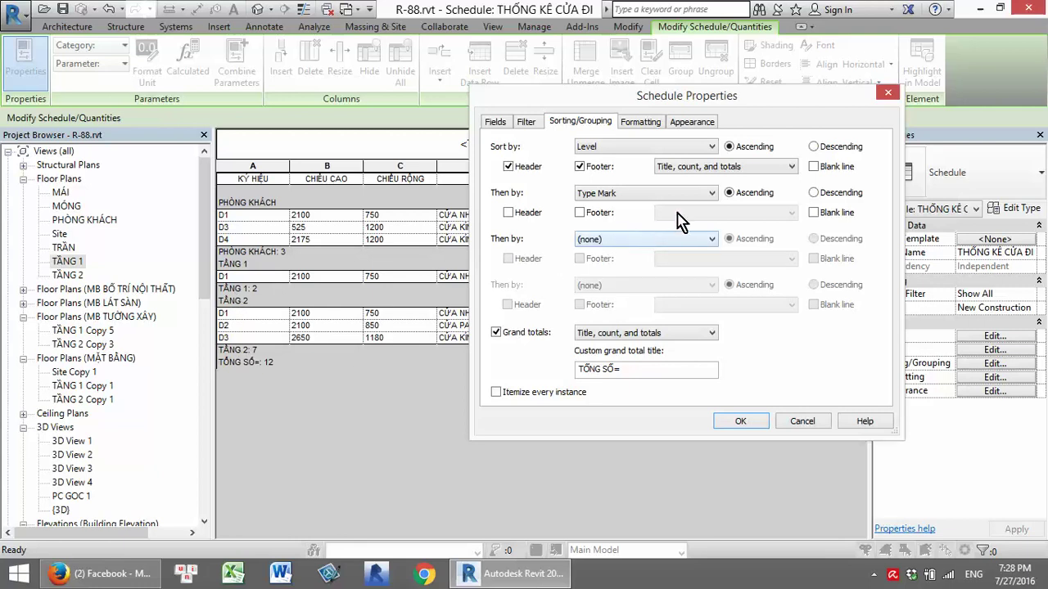
Give level footers title, count and totals, then trial Type Mark footers and headers
left_click(729, 166)
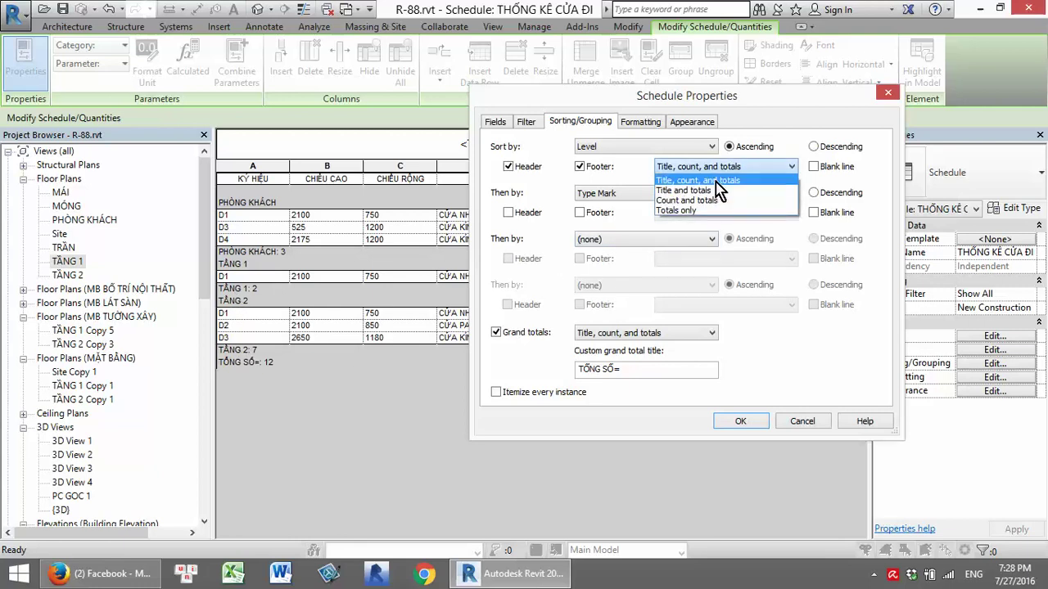
left_click(715, 181)
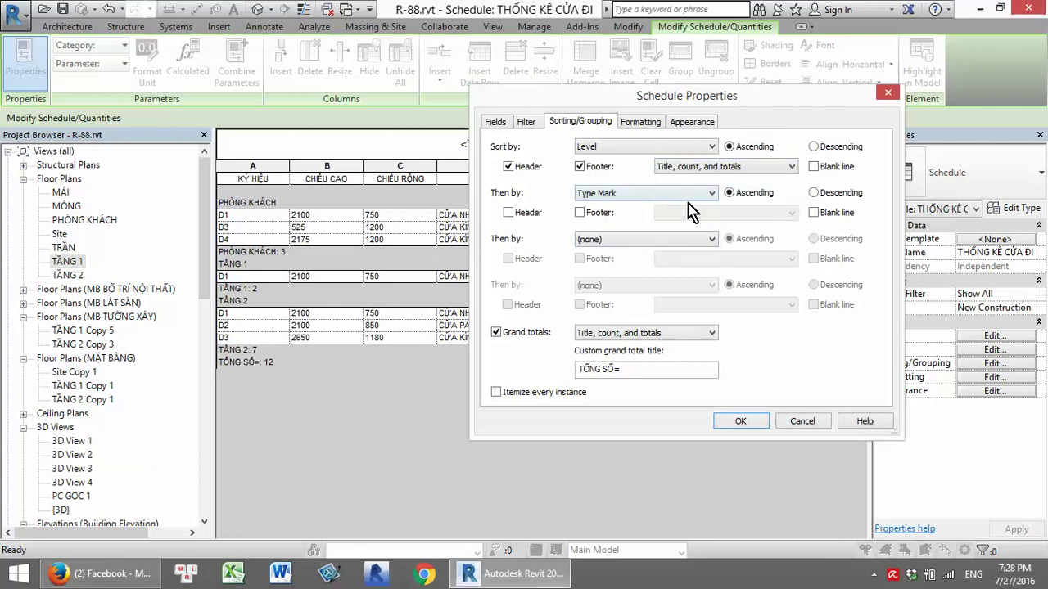
left_click(579, 212)
left_click(740, 421)
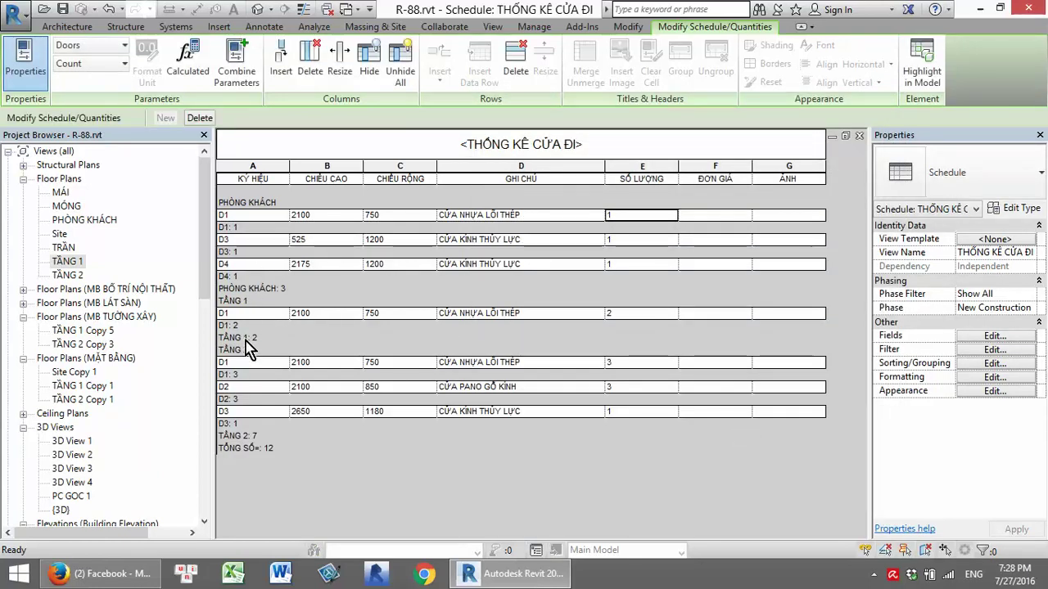
left_click(996, 364)
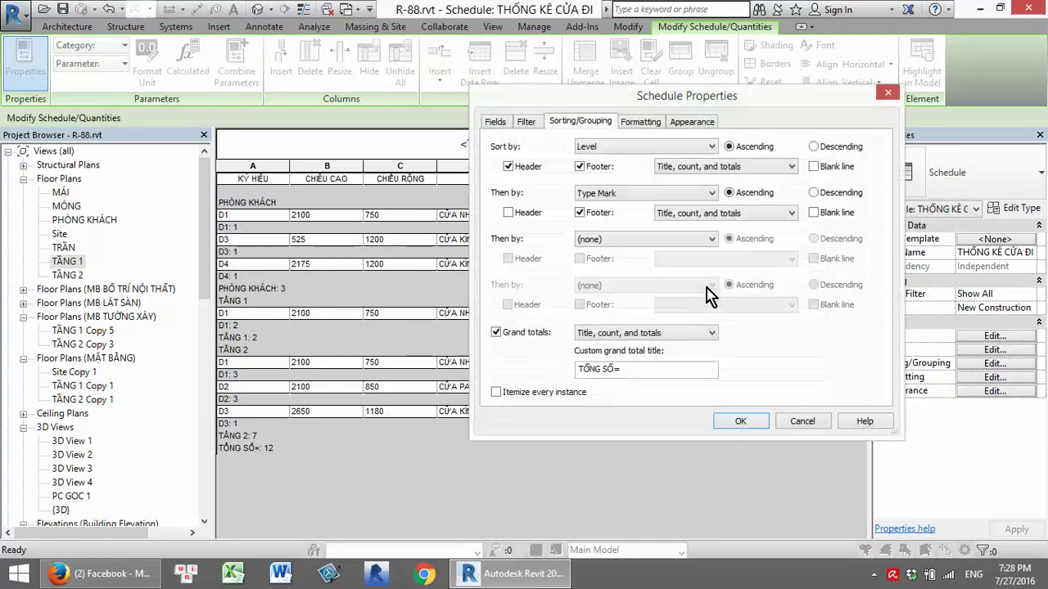
left_click(580, 213)
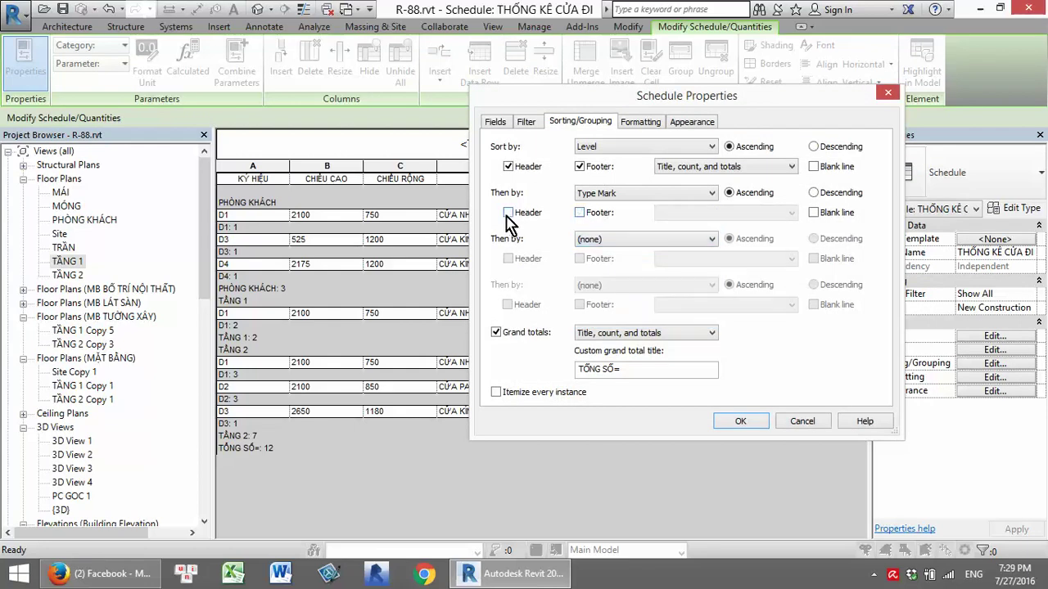
left_click(508, 213)
left_click(744, 420)
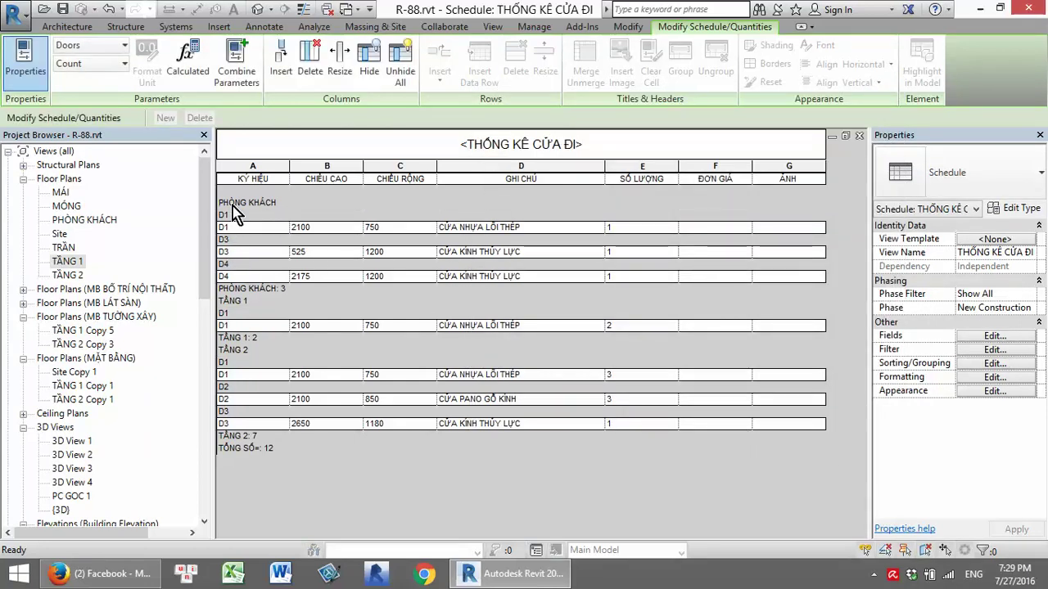
Drop Type Mark and Level headers, keeping Type Mark as second grouping, leaving footers only
left_click(996, 364)
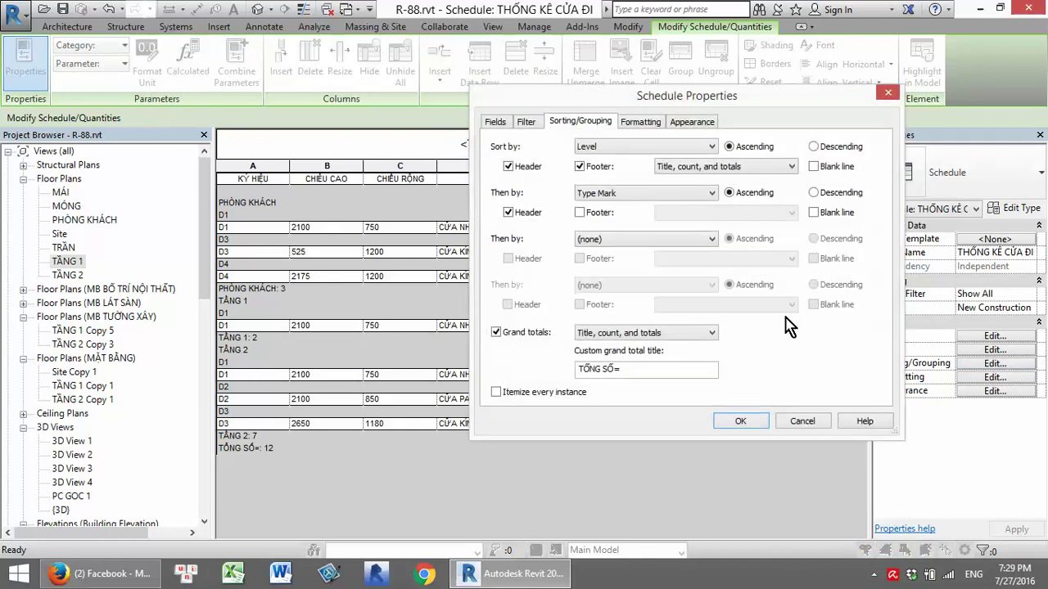
left_click(507, 212)
left_click(702, 197)
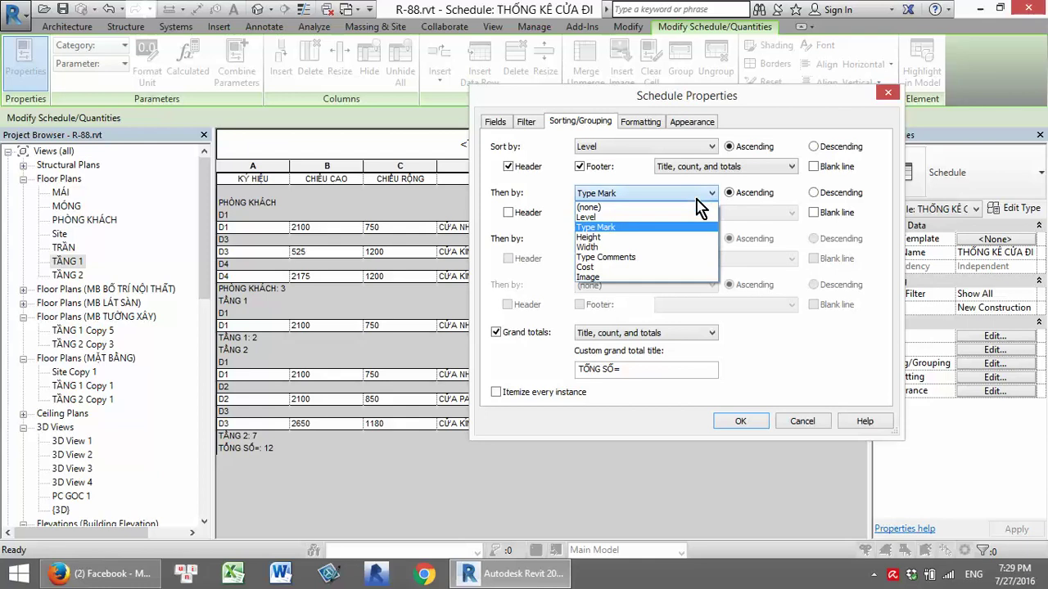
left_click(696, 206)
left_click(580, 166)
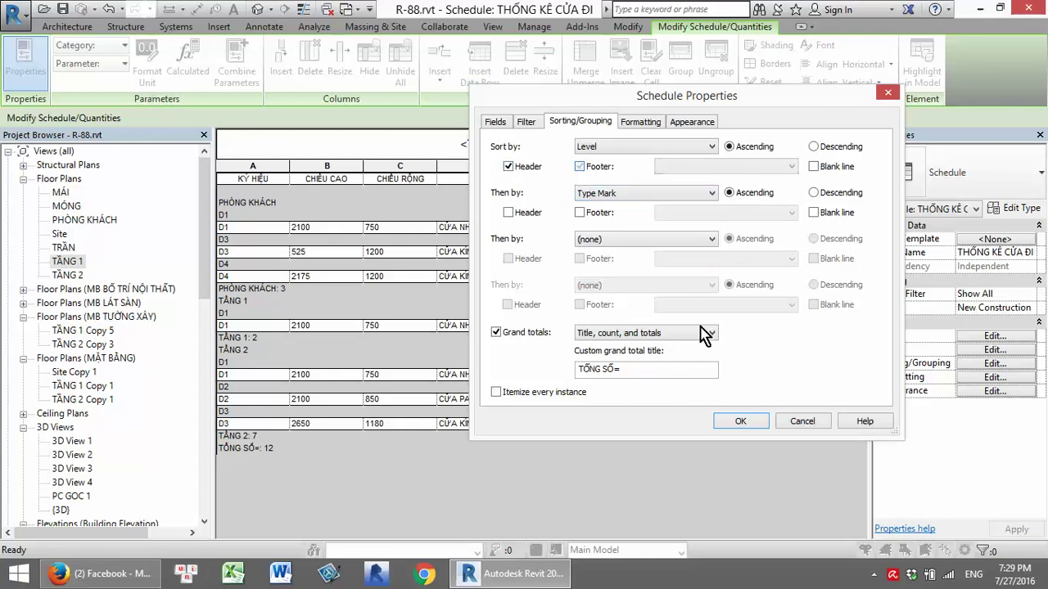
left_click(580, 166)
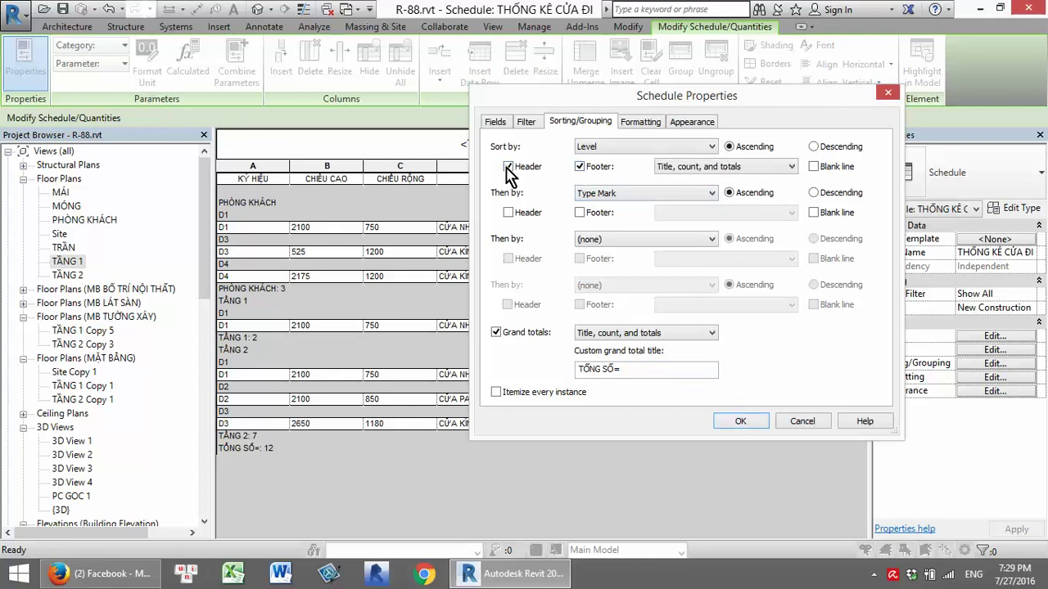
left_click(743, 420)
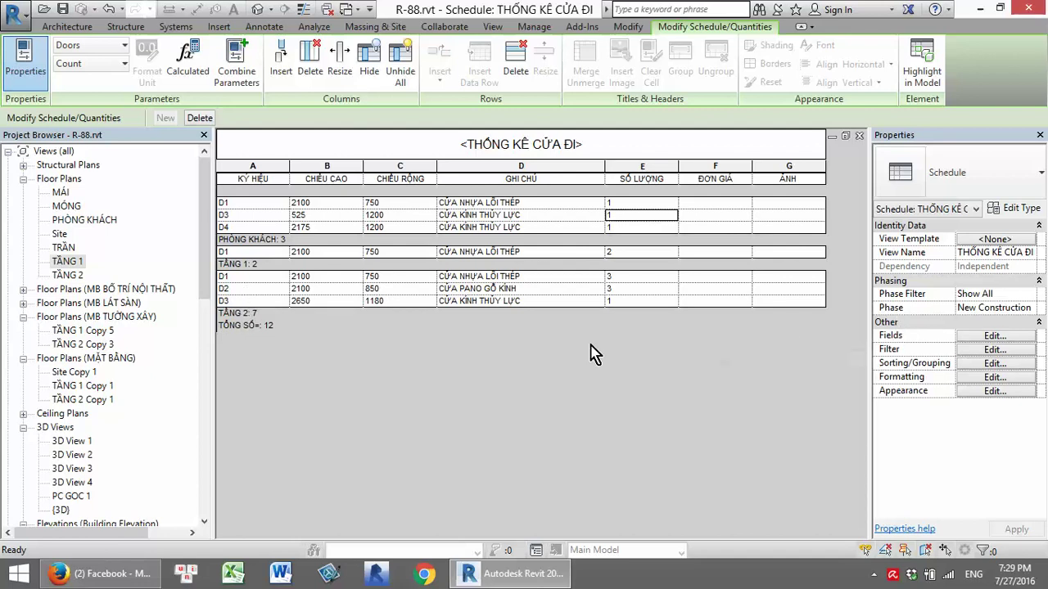
left_click(997, 364)
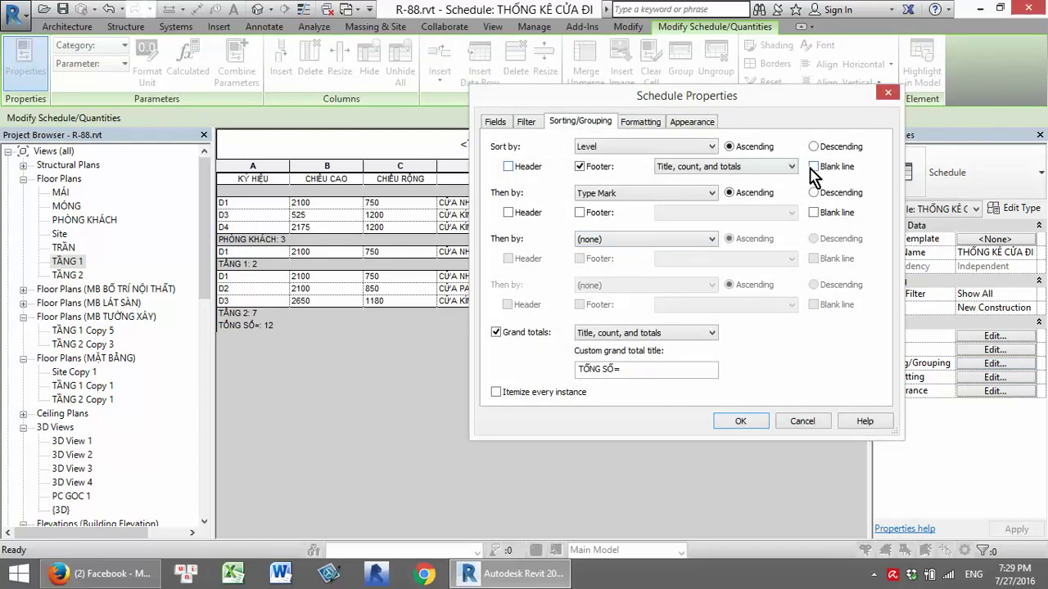
Add blank lines between level groups, then try title-only and count-only footers
left_click(751, 421)
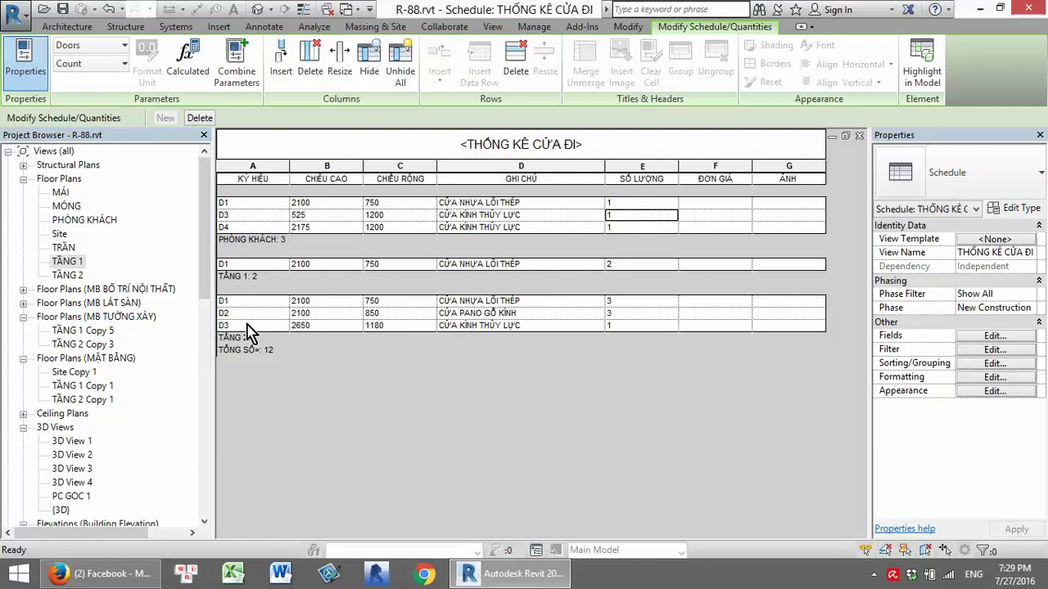
left_click(982, 364)
left_click(720, 170)
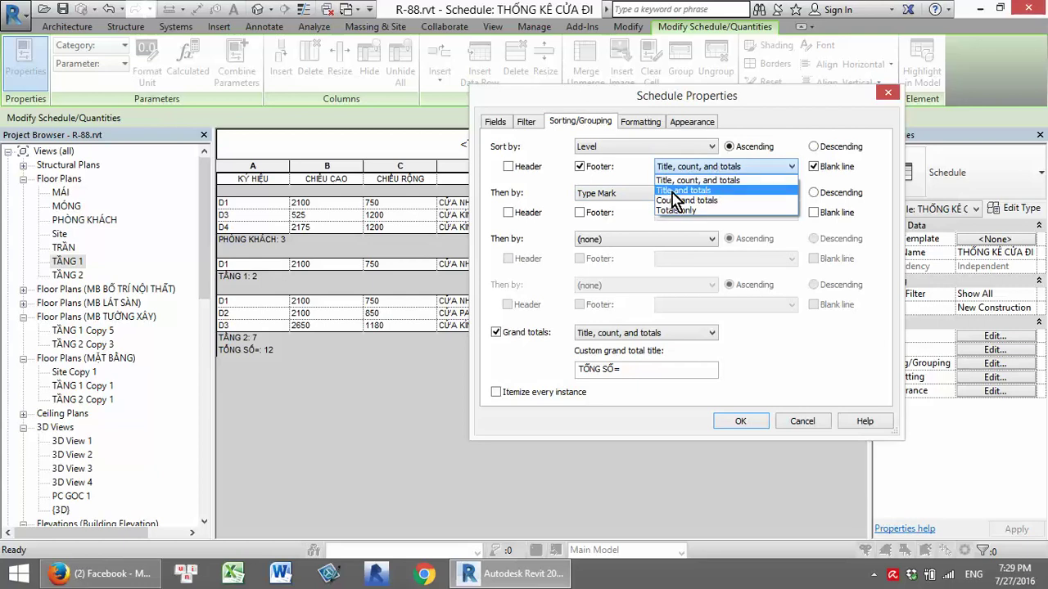
left_click(684, 190)
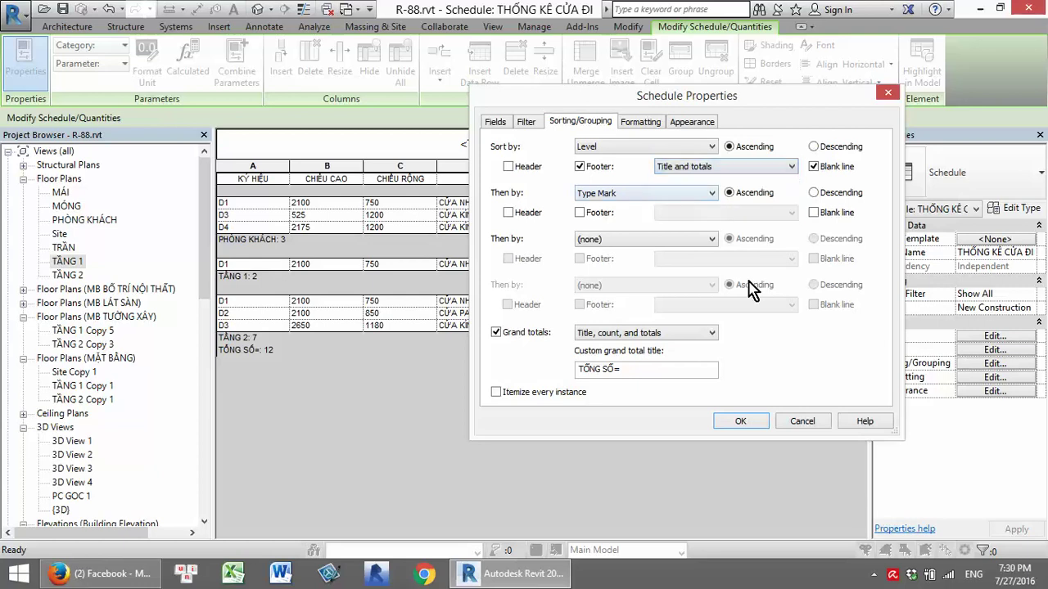
left_click(734, 427)
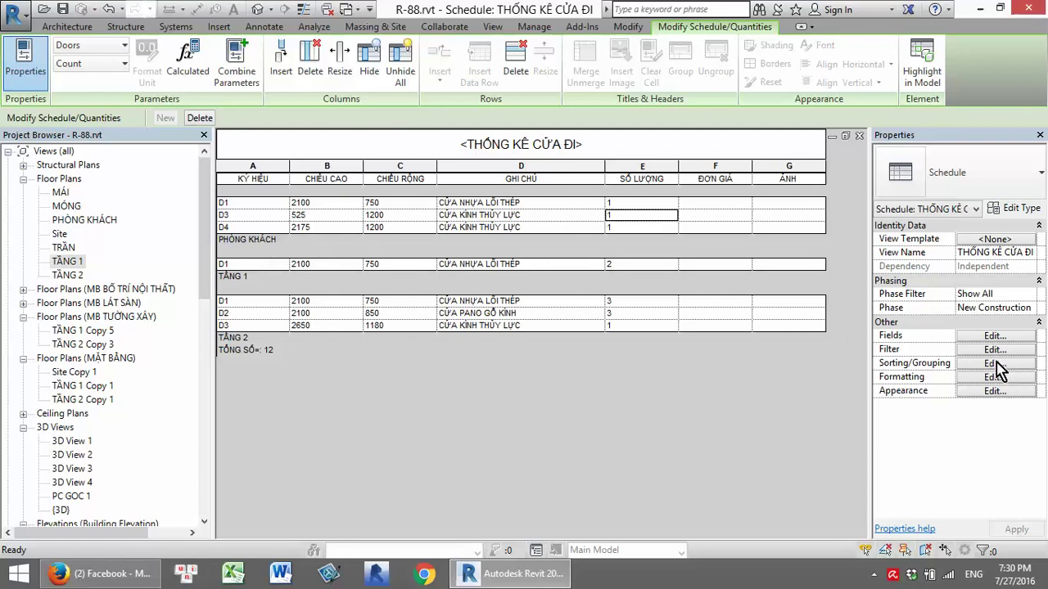
left_click(962, 363)
left_click(774, 167)
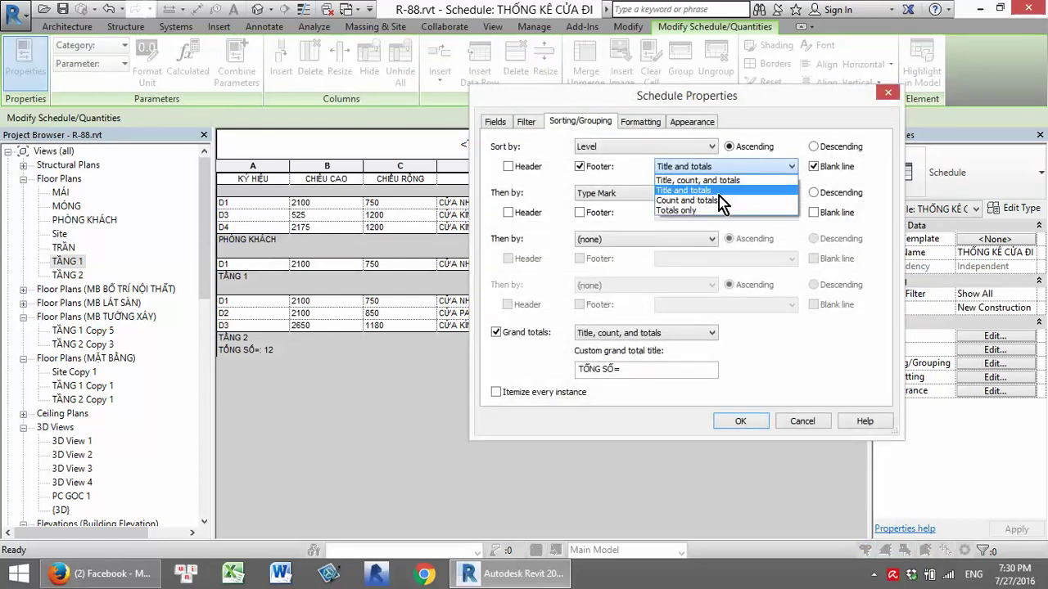
left_click(686, 201)
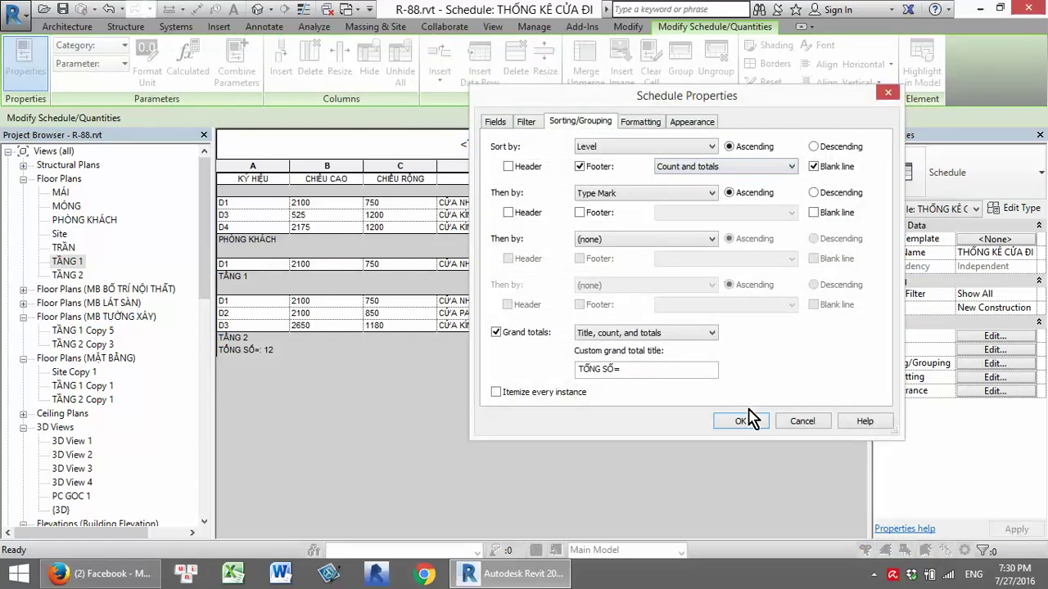
left_click(740, 421)
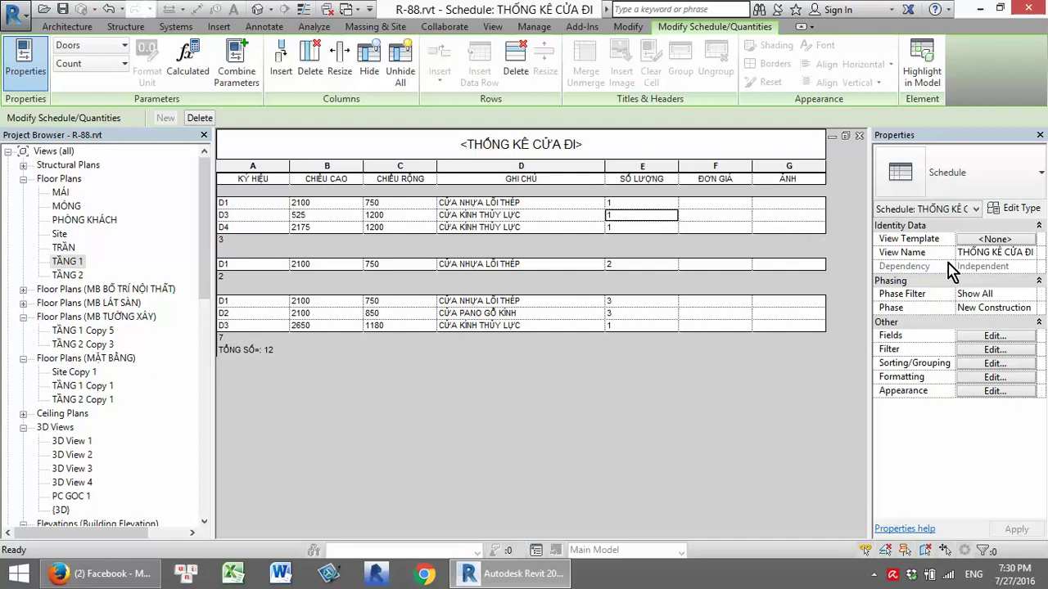
Try totals-only footers, then settle on Title and totals footers showing only level names
left_click(1006, 366)
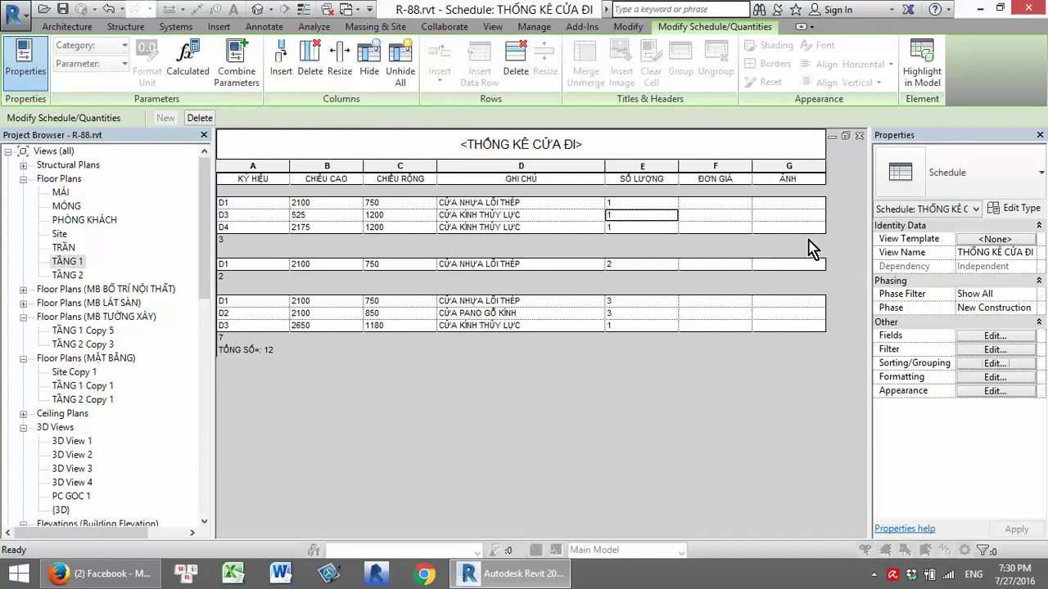
left_click(737, 166)
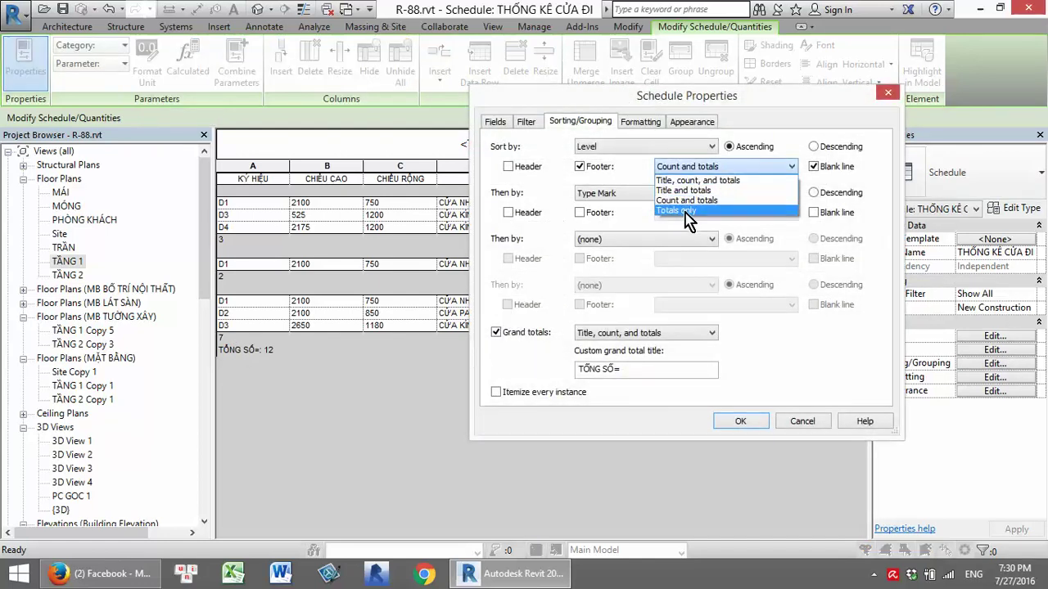
left_click(678, 210)
left_click(740, 421)
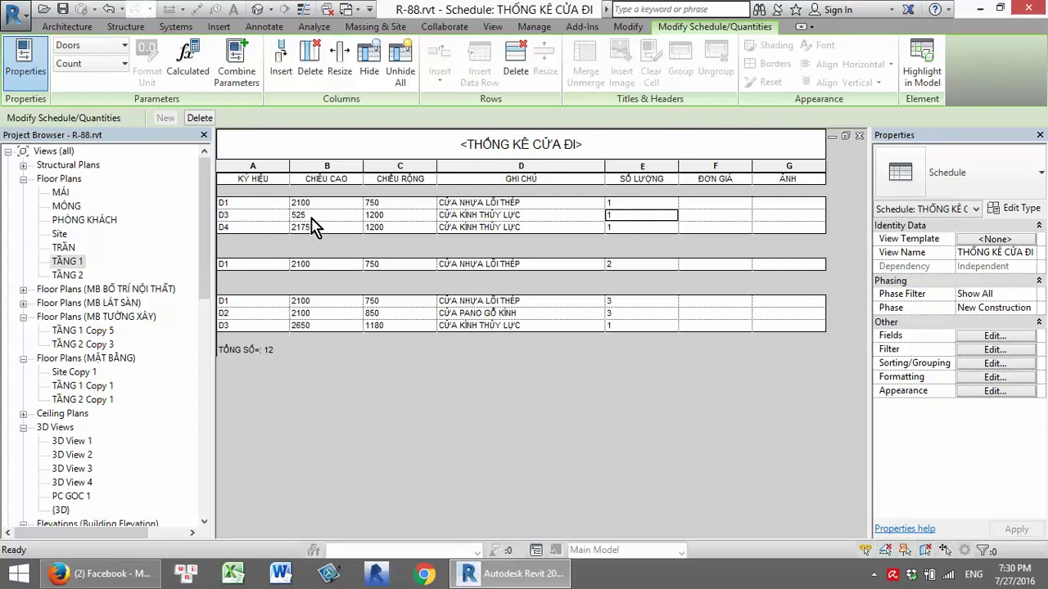
left_click(994, 363)
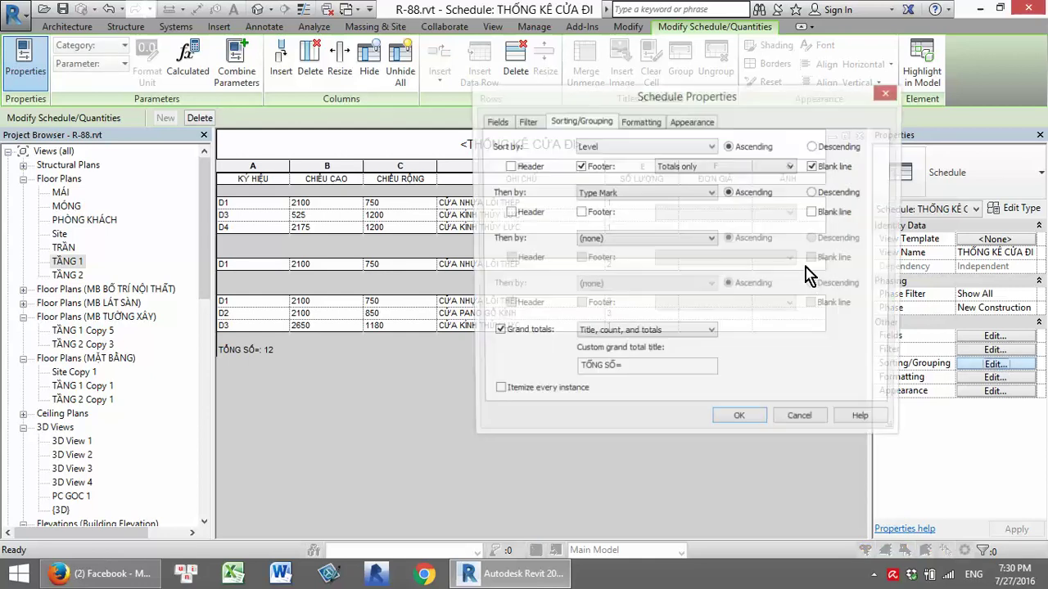
left_click(714, 166)
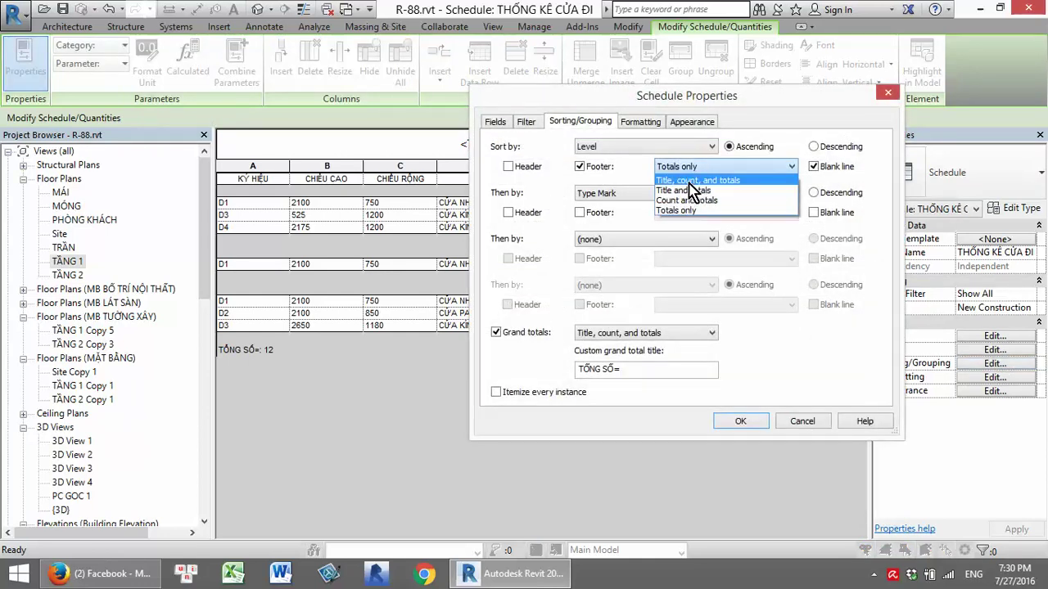
left_click(694, 190)
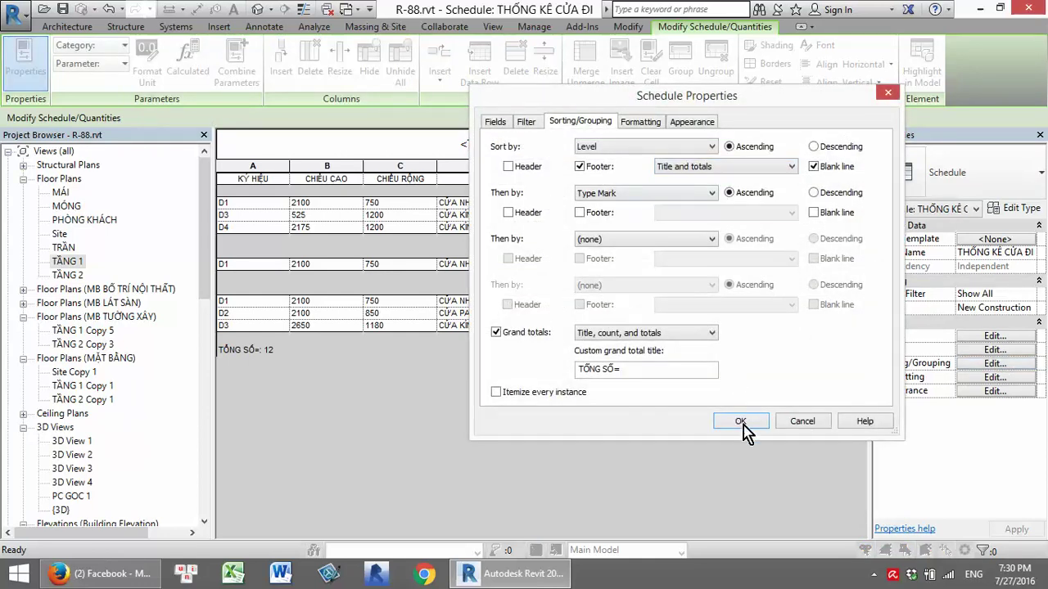
left_click(741, 421)
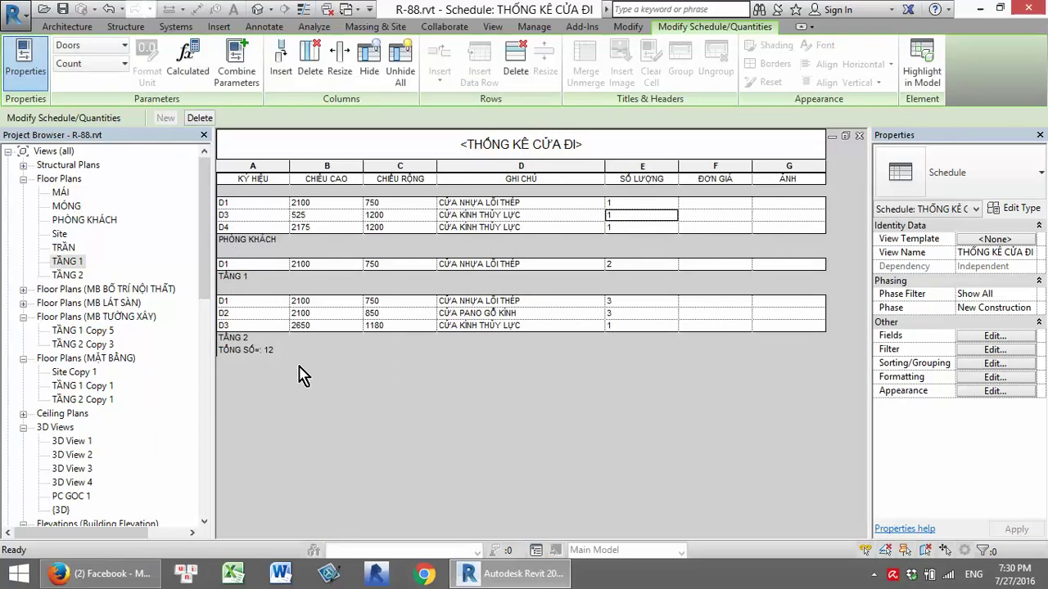
left_click(995, 364)
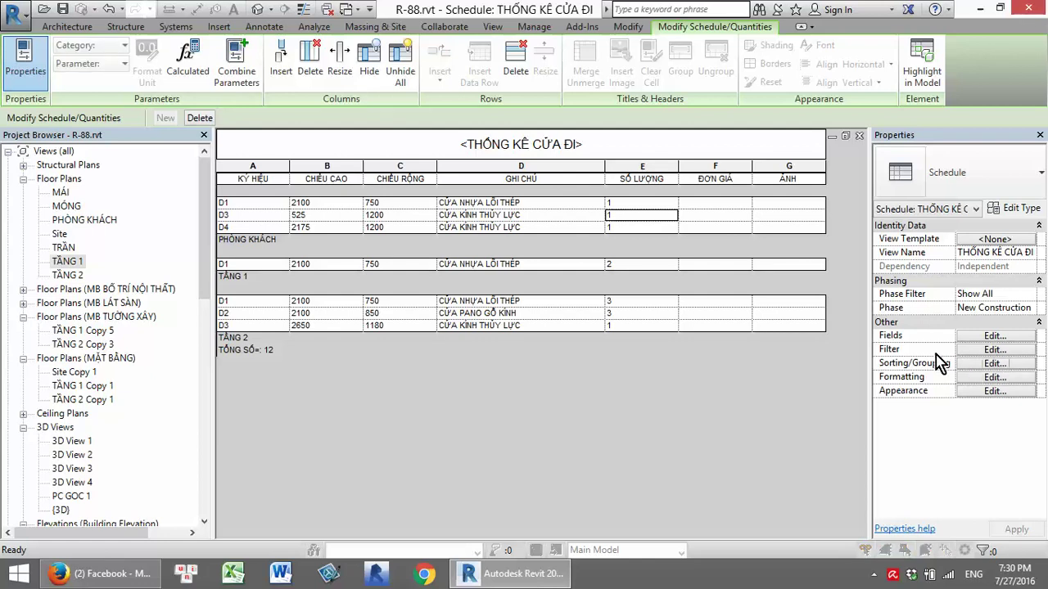
left_click(749, 166)
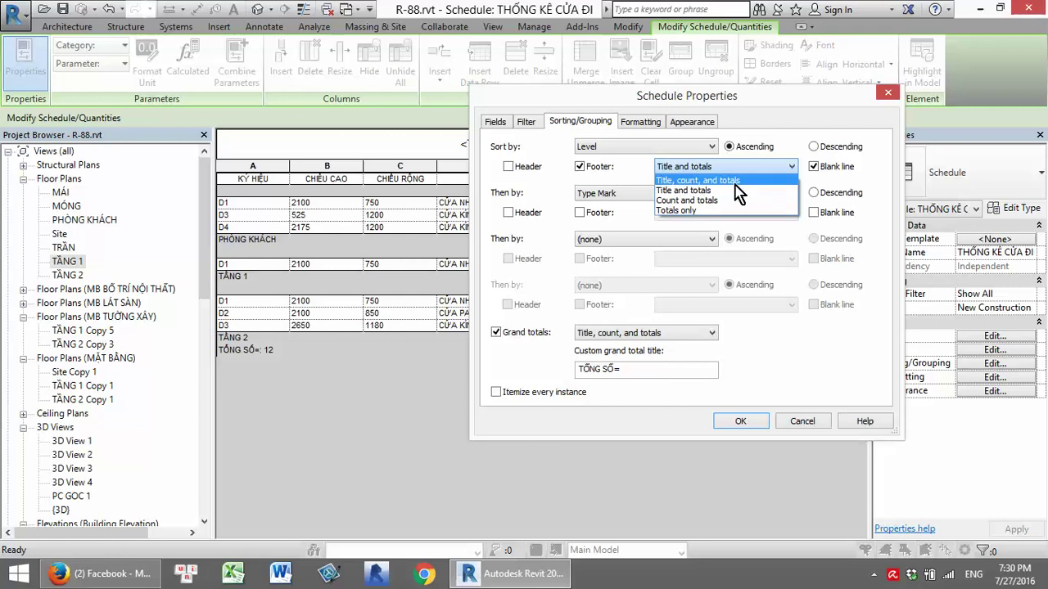
left_click(734, 181)
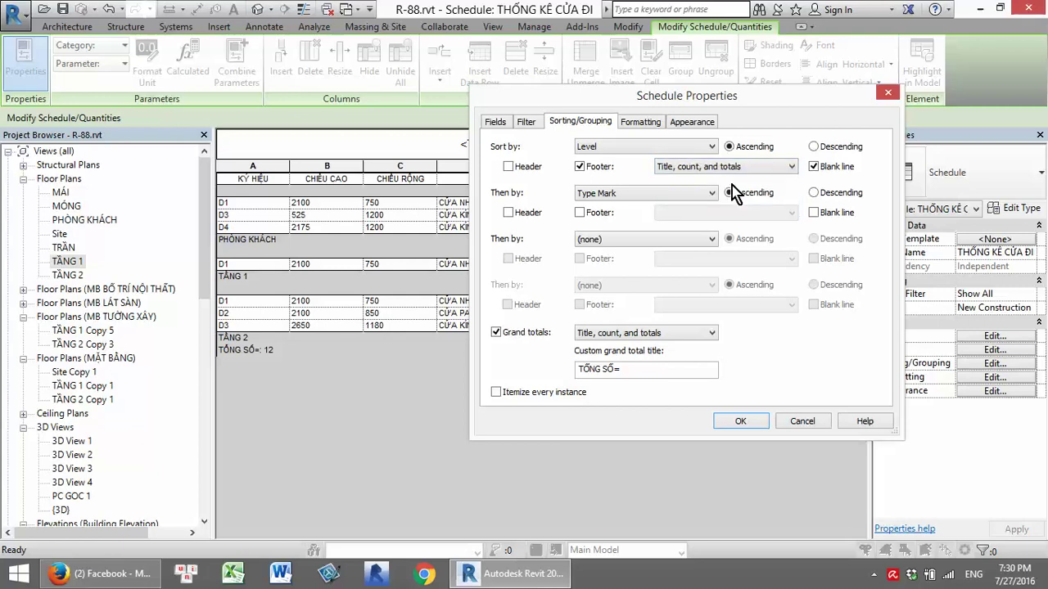
left_click(813, 147)
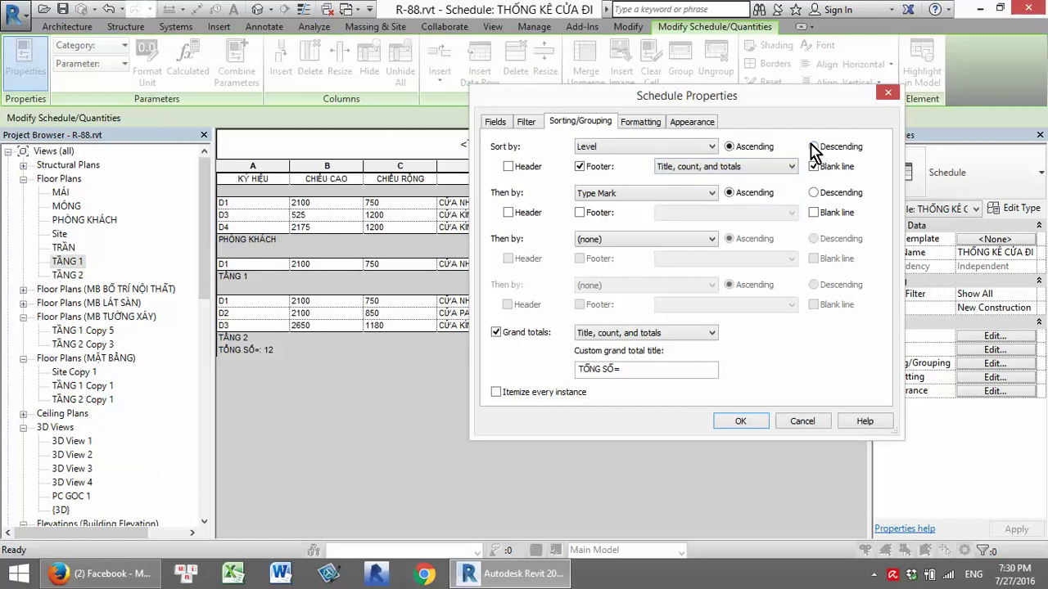
left_click(747, 422)
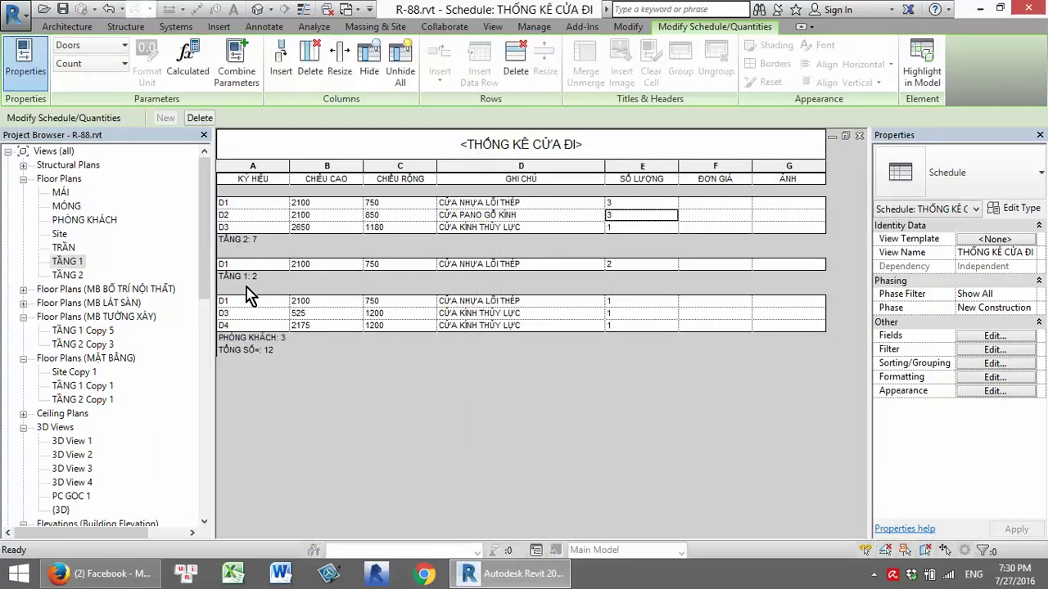
left_click(995, 363)
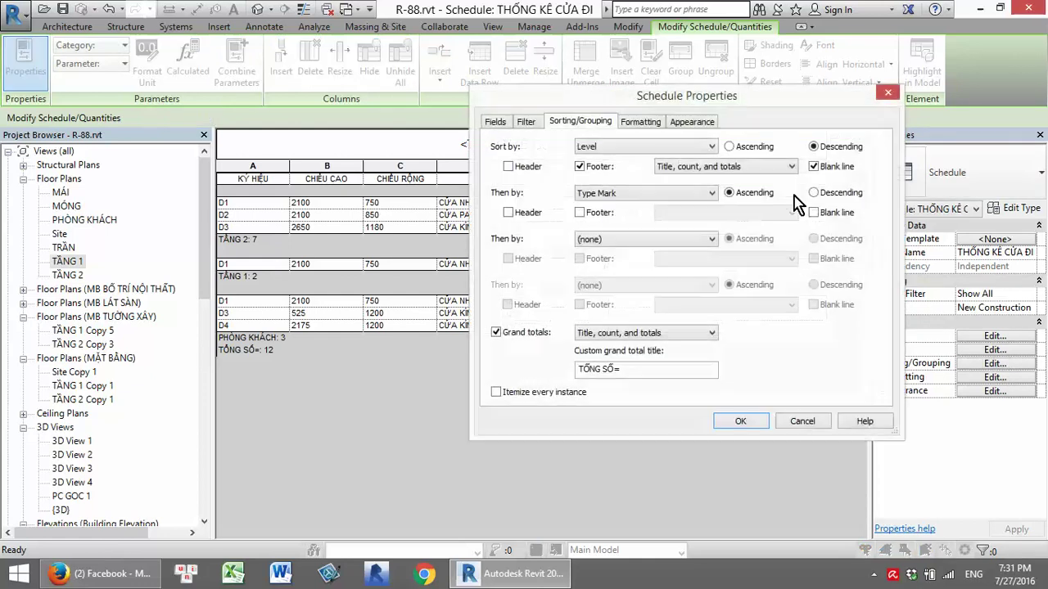
left_click(749, 167)
left_click(700, 188)
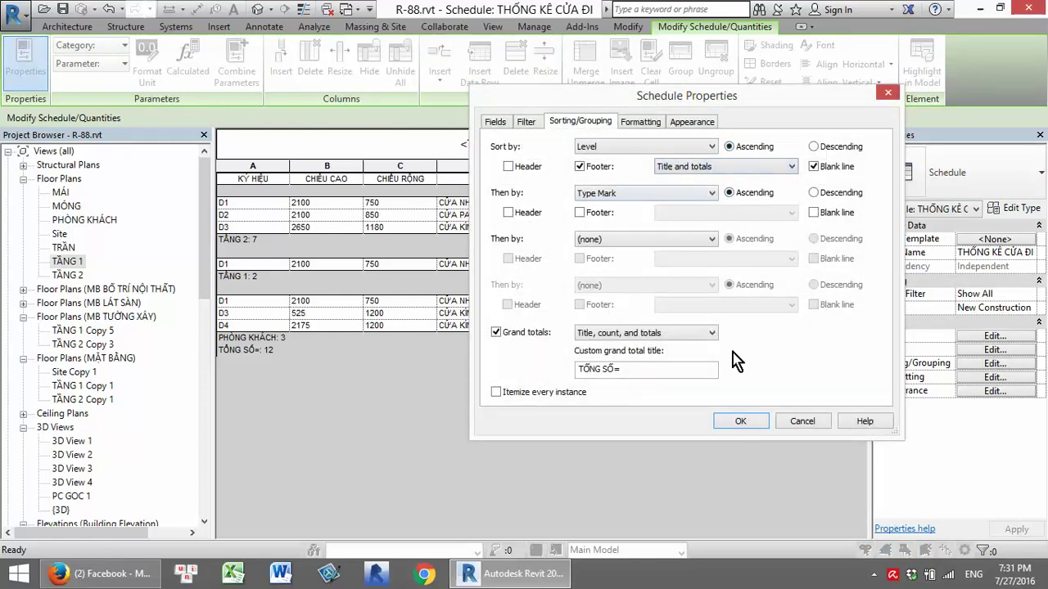
left_click(740, 421)
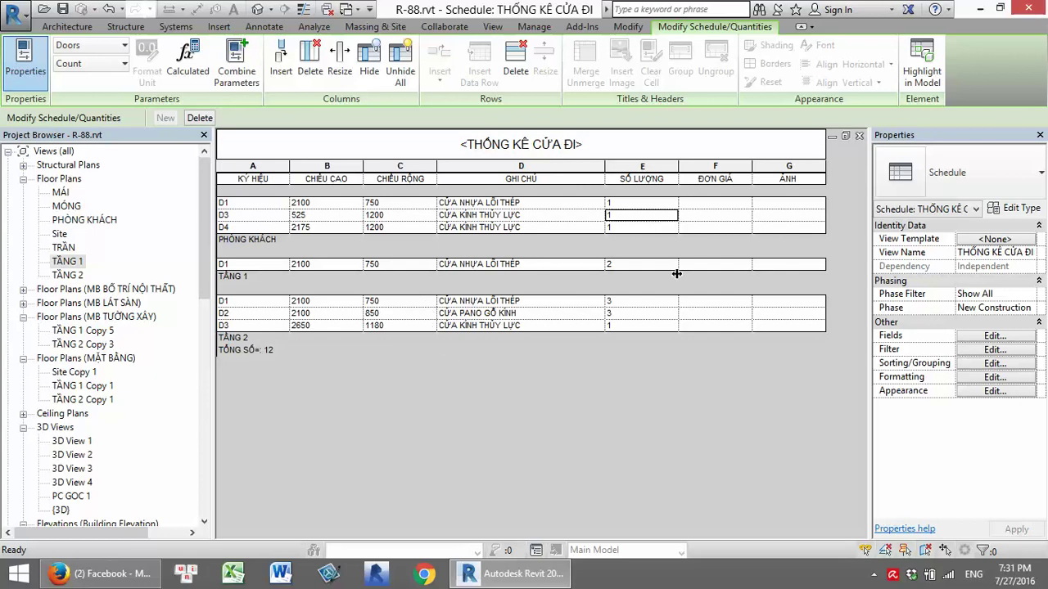
Set the Count (SỐ LƯỢNG) field's formatting from Standard to Calculate totals
left_click(982, 377)
left_click(512, 207)
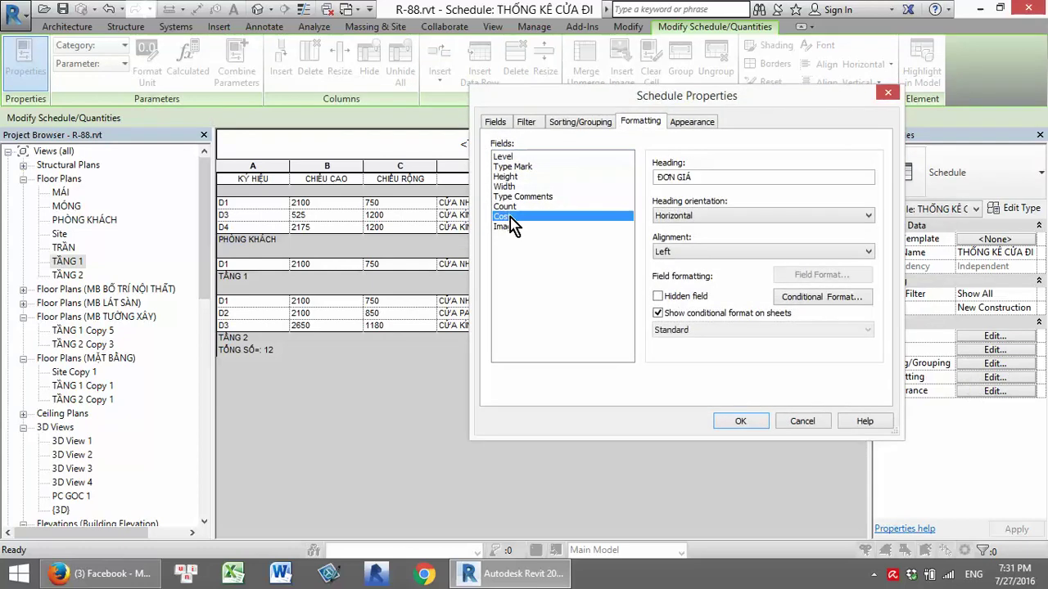
left_click(657, 296)
left_click(712, 331)
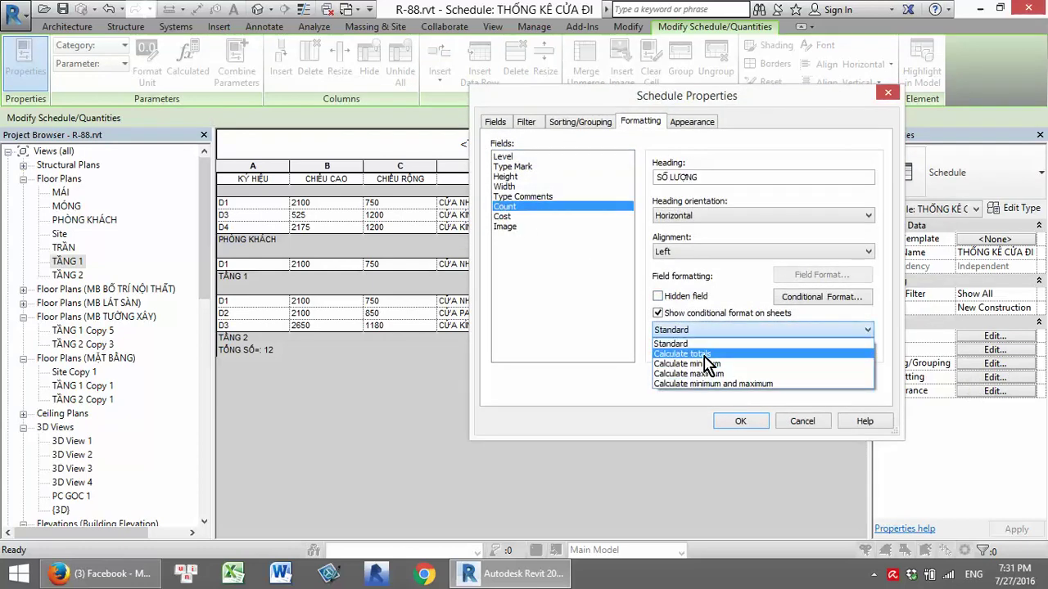
left_click(704, 356)
left_click(740, 421)
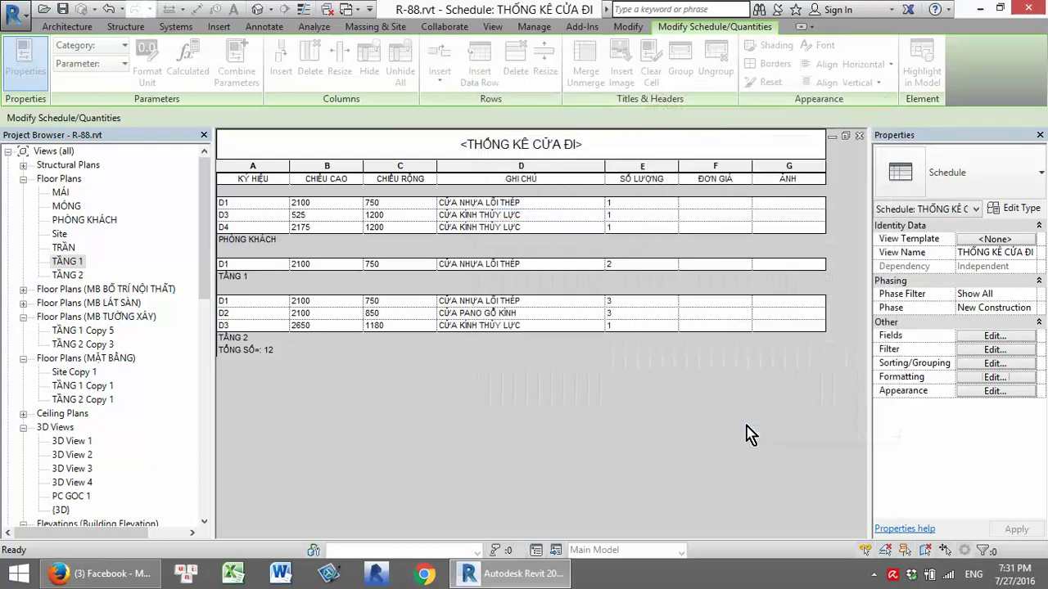
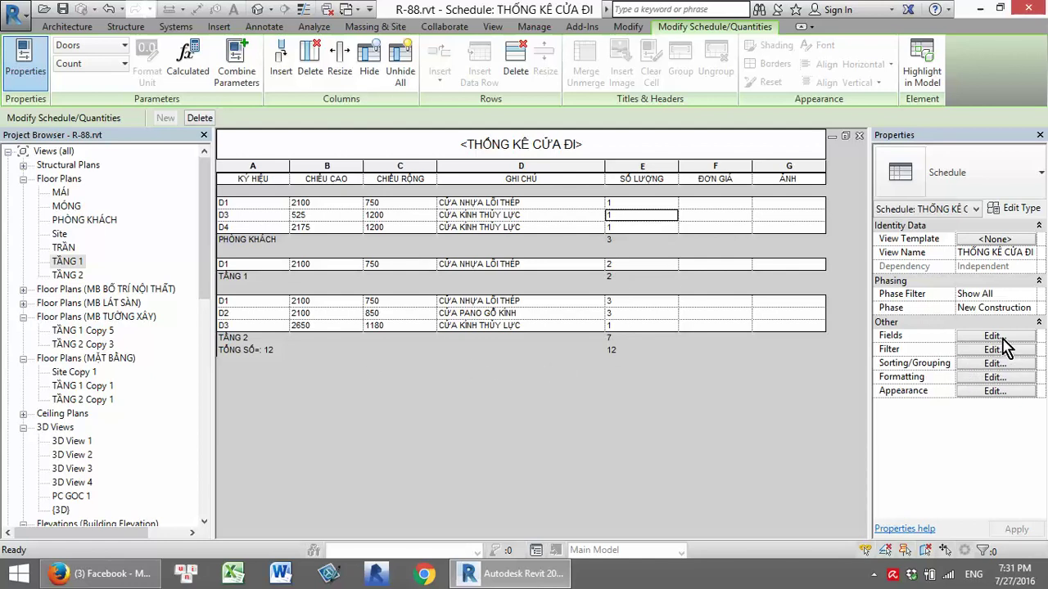
Open the schedule's Sorting/Grouping settings twice and close them without changes
left_click(996, 364)
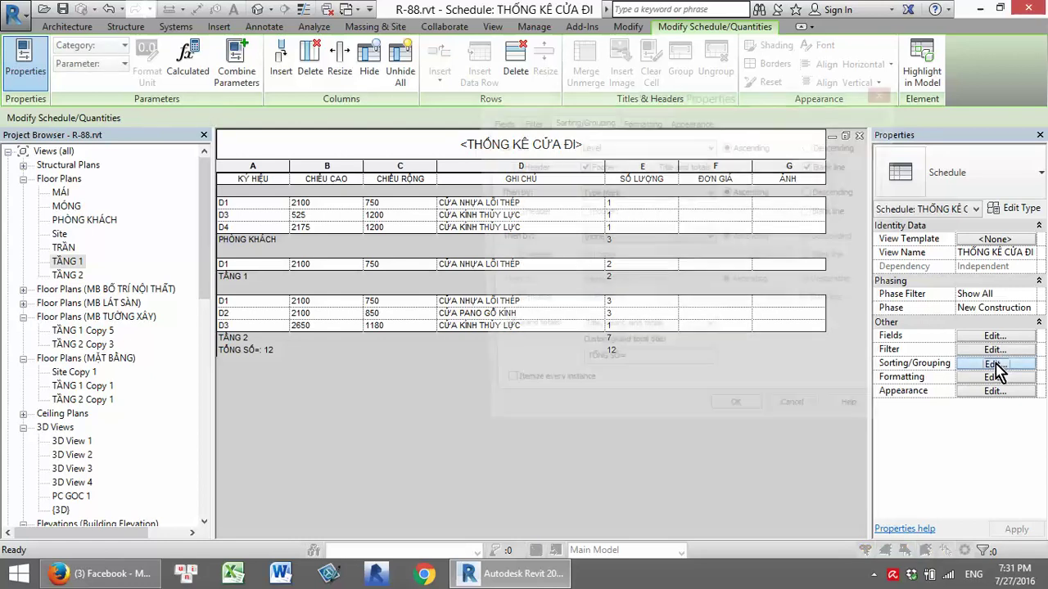
left_click(889, 92)
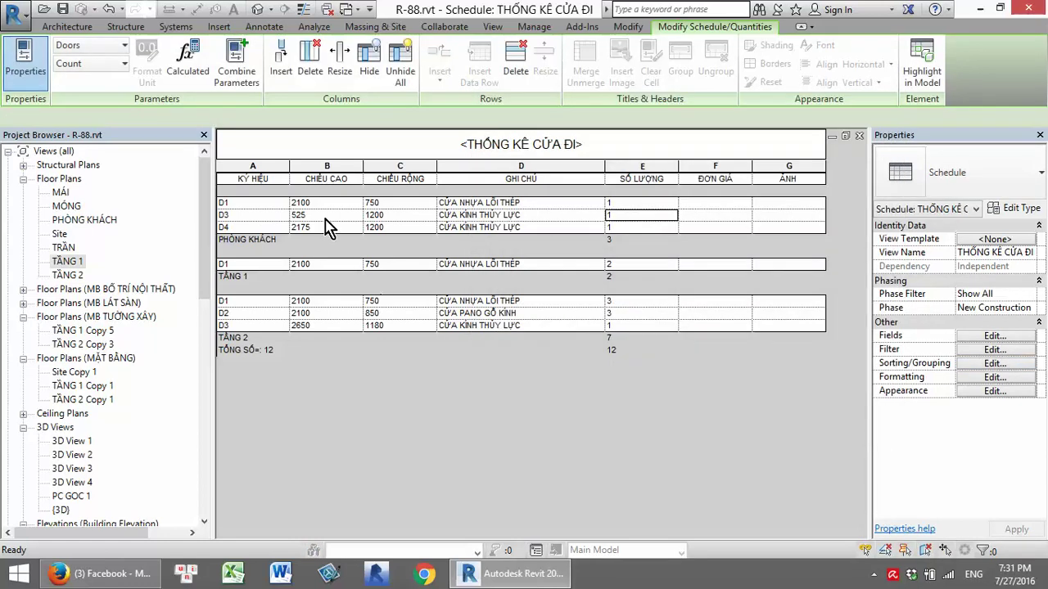
left_click(974, 365)
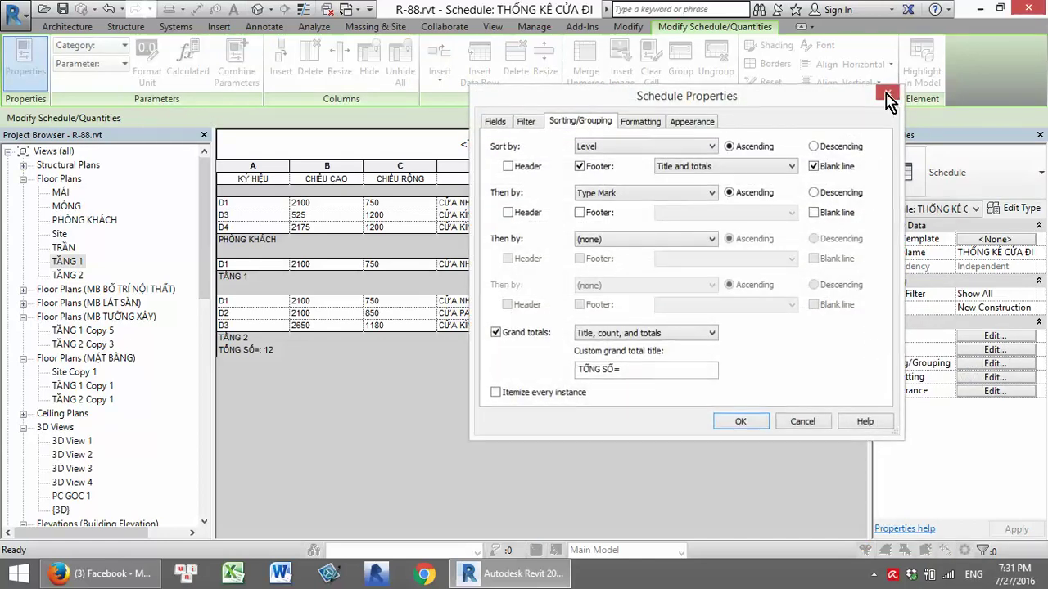
left_click(888, 92)
Set the SỐ LƯỢNG Count column to calculate its minimum
left_click(990, 377)
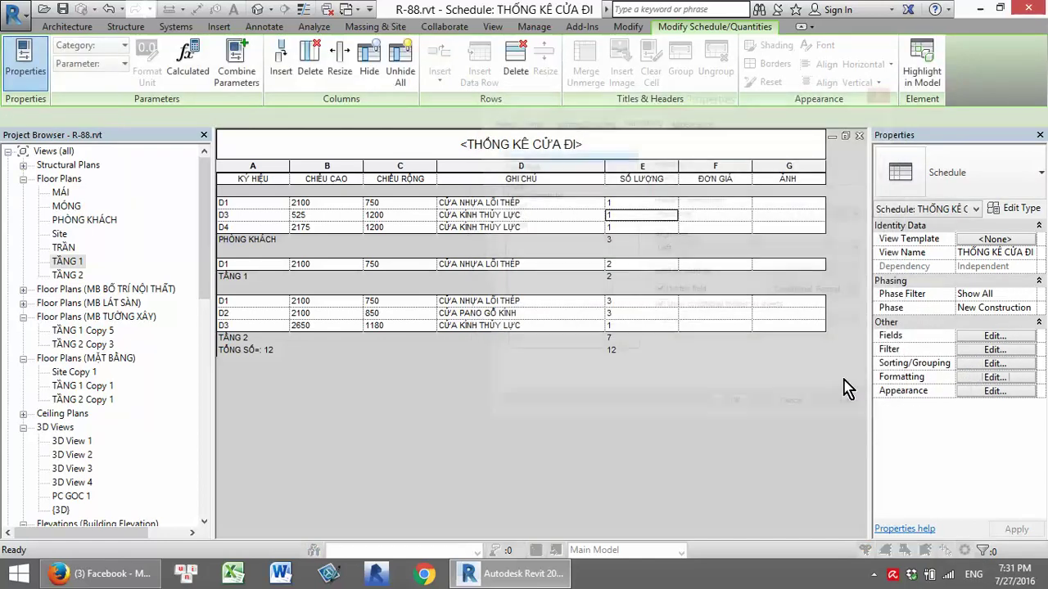
left_click(506, 207)
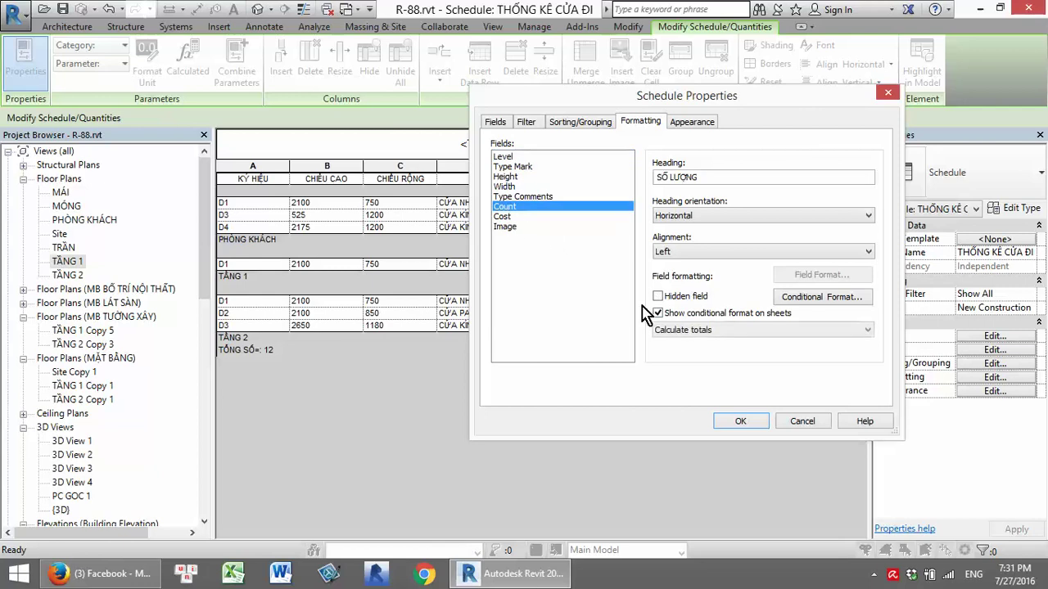
left_click(683, 329)
left_click(711, 365)
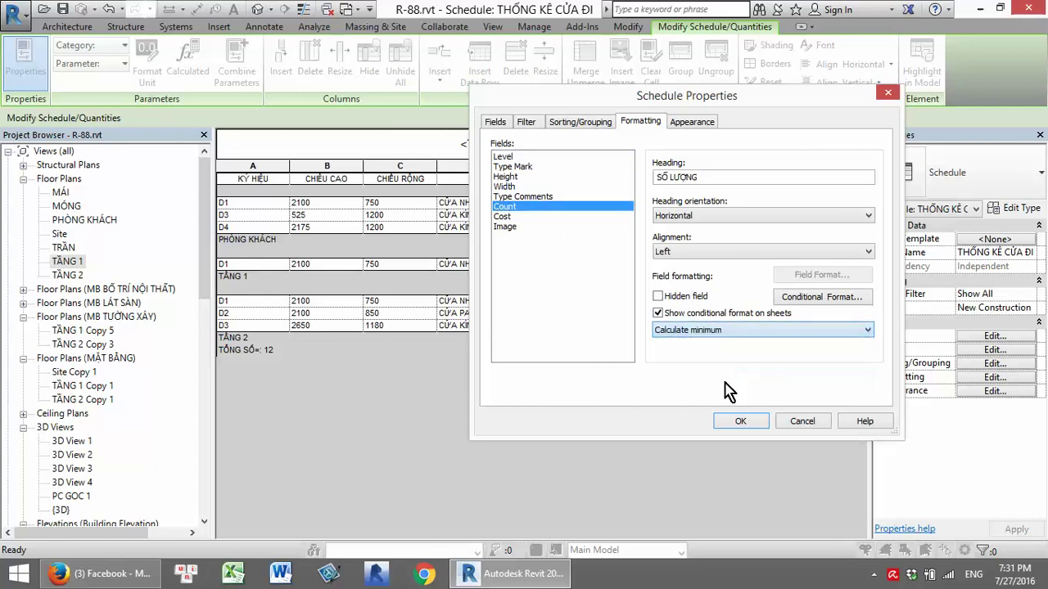
left_click(744, 421)
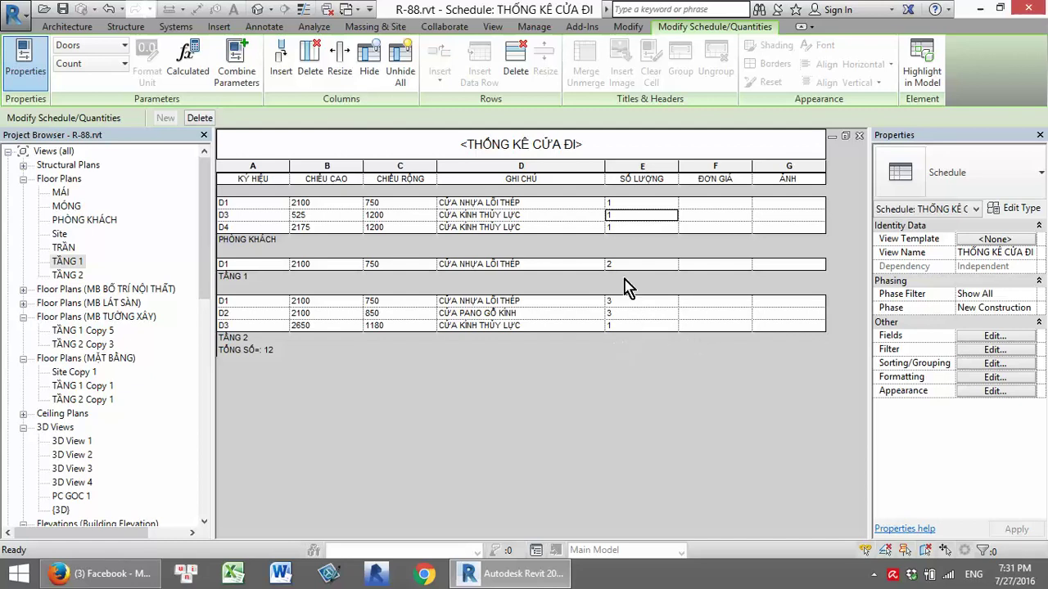
Switch the Count column to calculate minimum and maximum instead
left_click(999, 377)
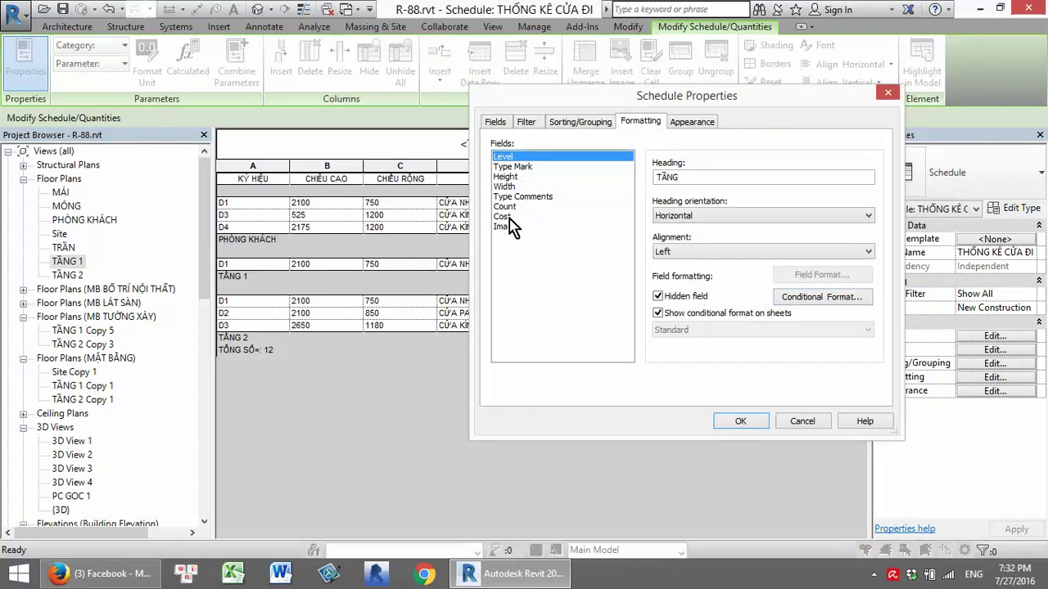
left_click(506, 206)
left_click(717, 330)
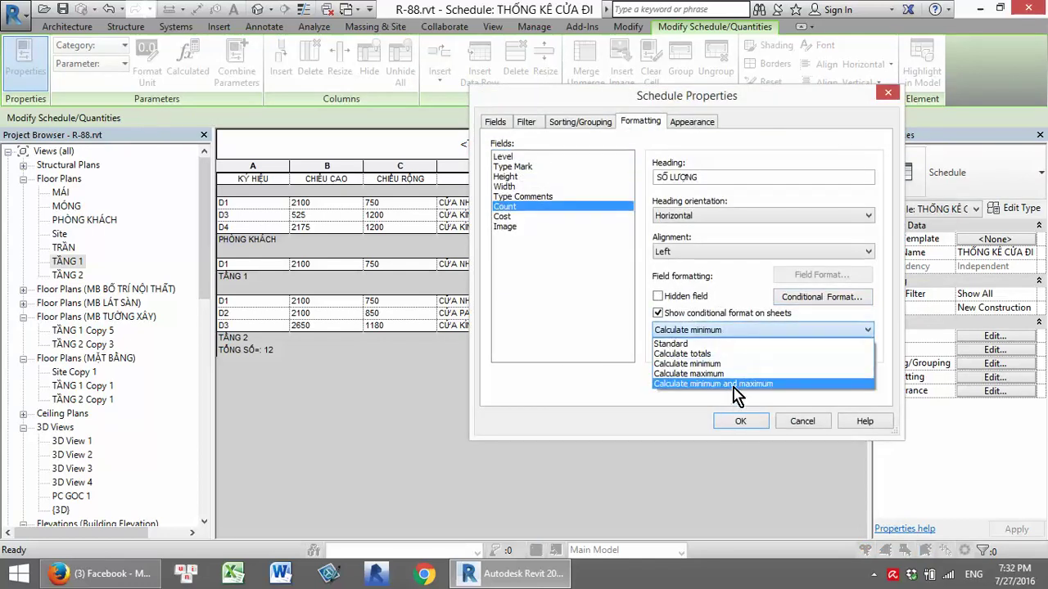
left_click(737, 383)
left_click(740, 421)
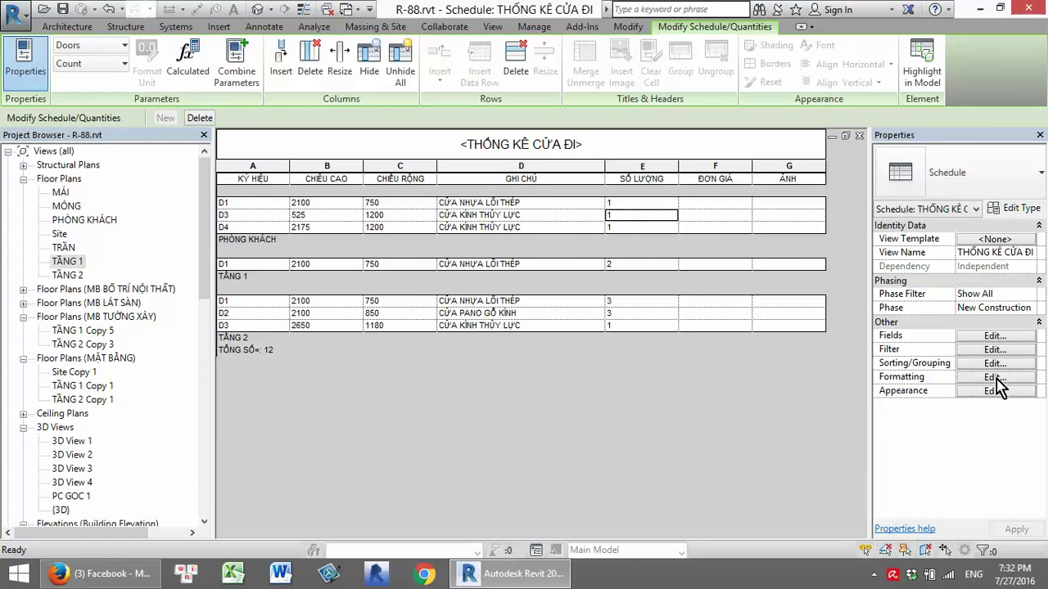
Set the Count column to calculate totals, giving 3, 2, 7 per level and 12 overall
left_click(994, 377)
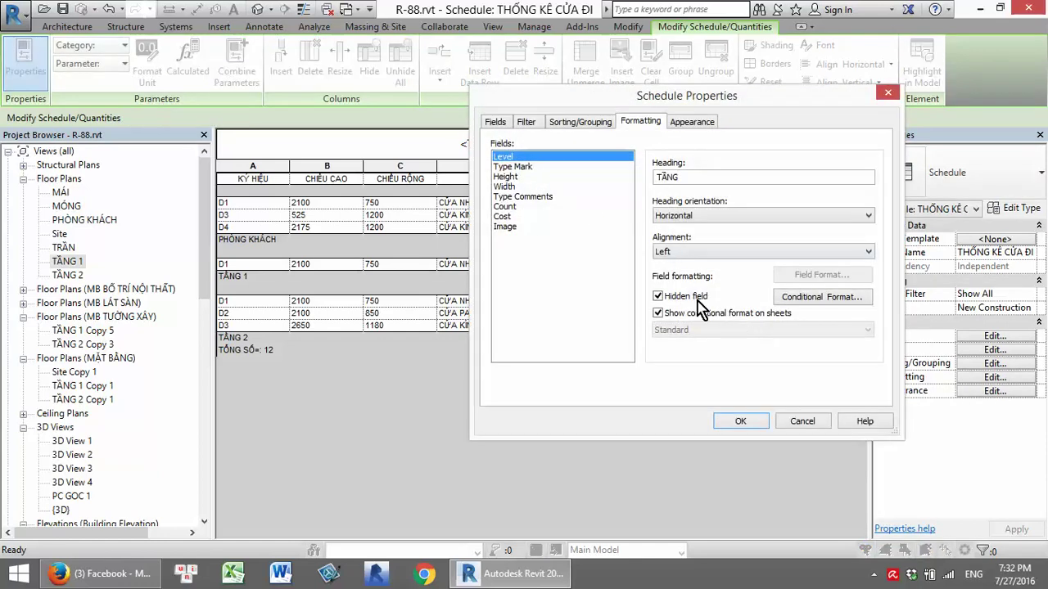
left_click(504, 207)
left_click(729, 330)
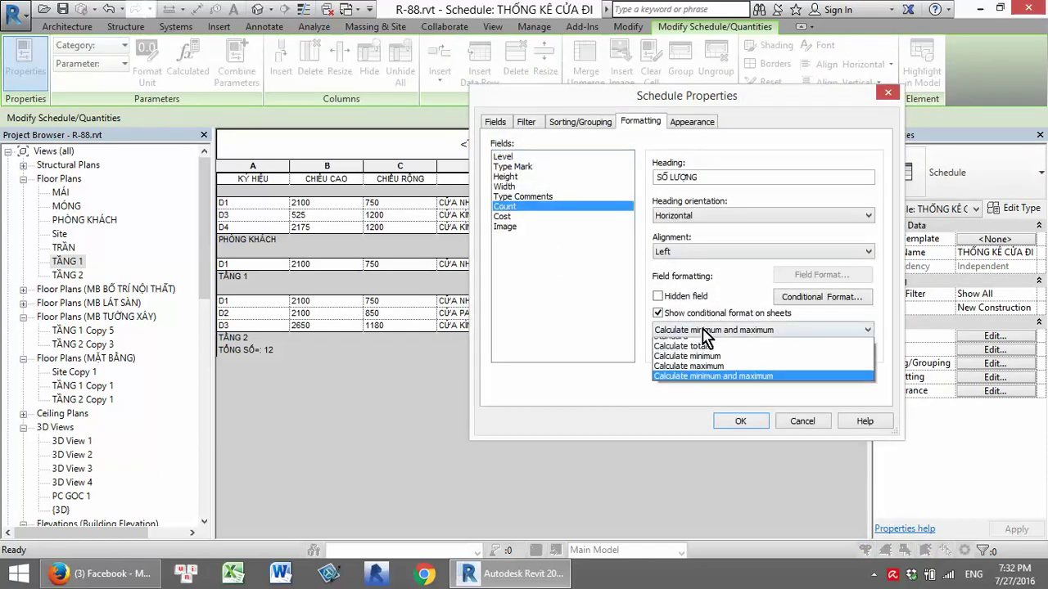
left_click(705, 354)
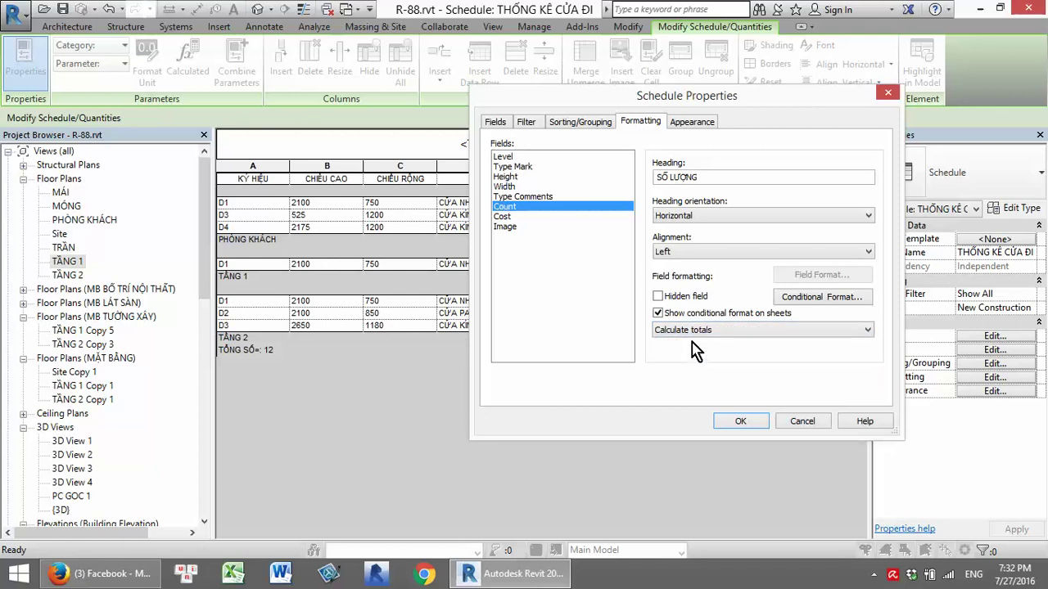
left_click(736, 422)
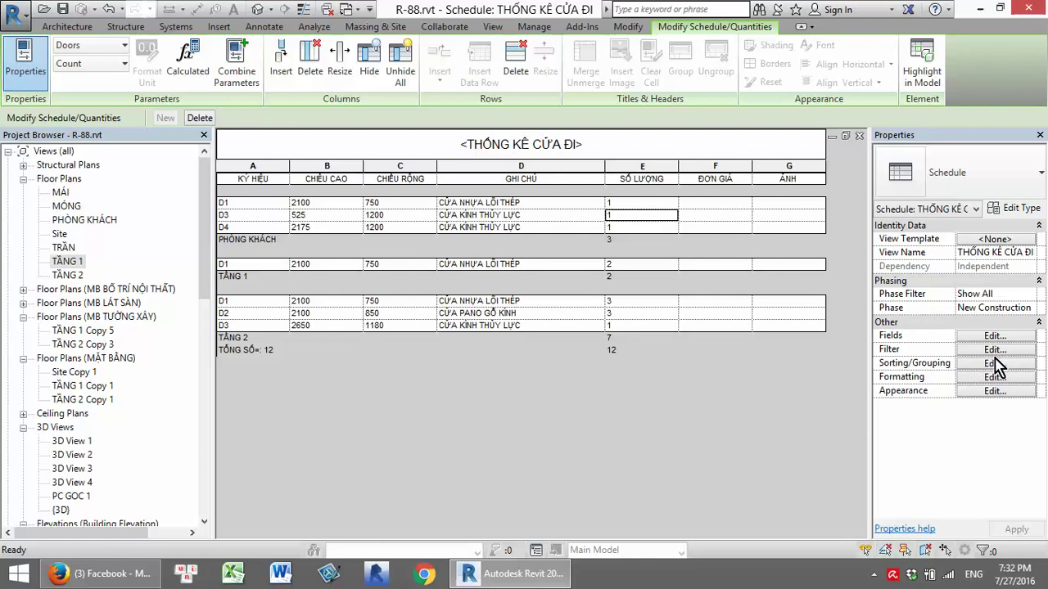
Remove the Type Mark secondary sort, leaving door rows sorted by level only
left_click(993, 362)
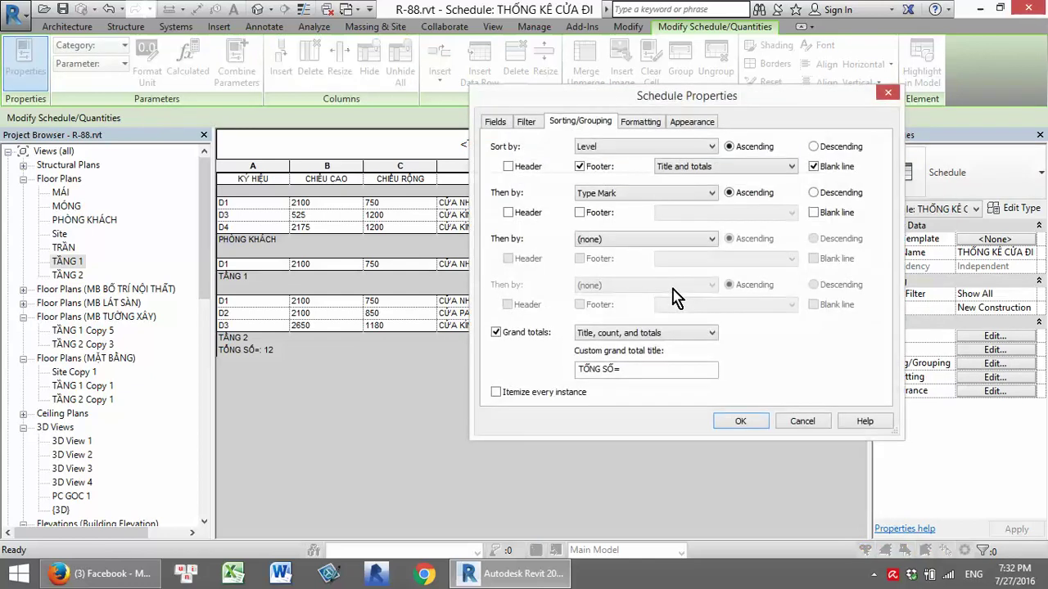
left_click(662, 239)
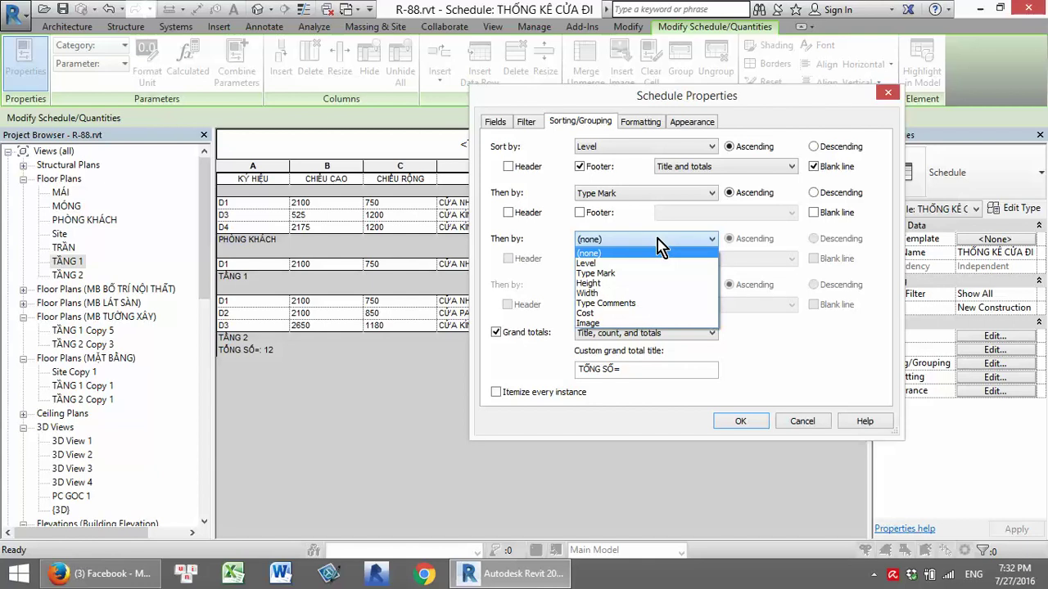
left_click(658, 238)
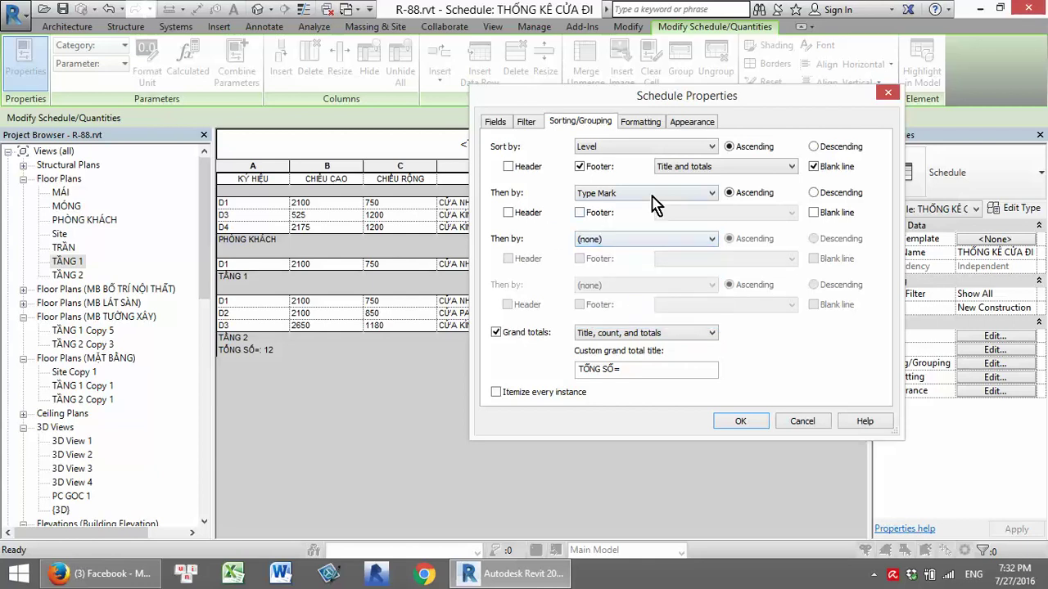
left_click(656, 200)
left_click(590, 207)
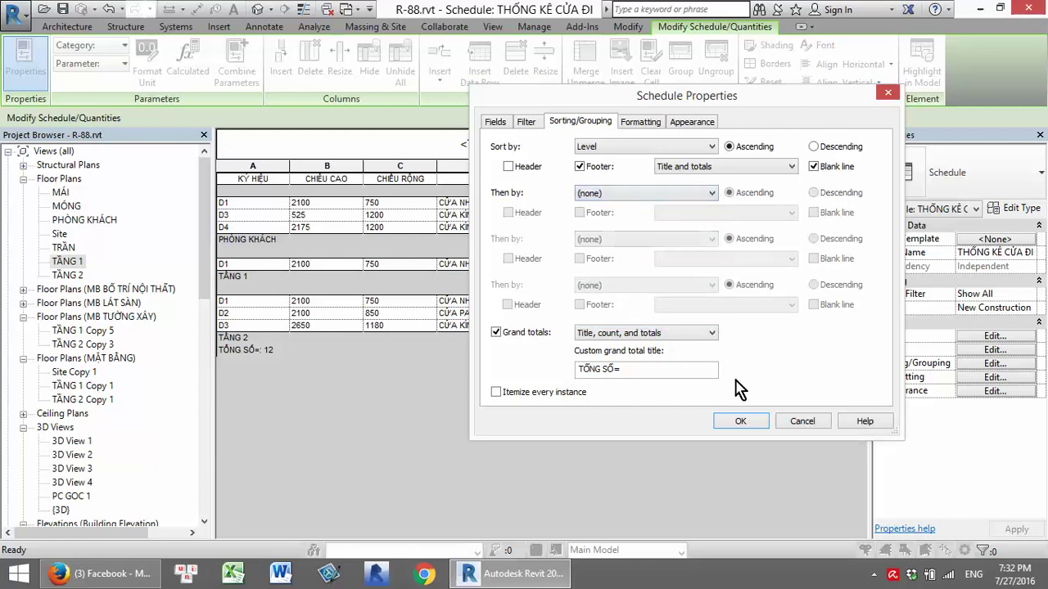
left_click(740, 421)
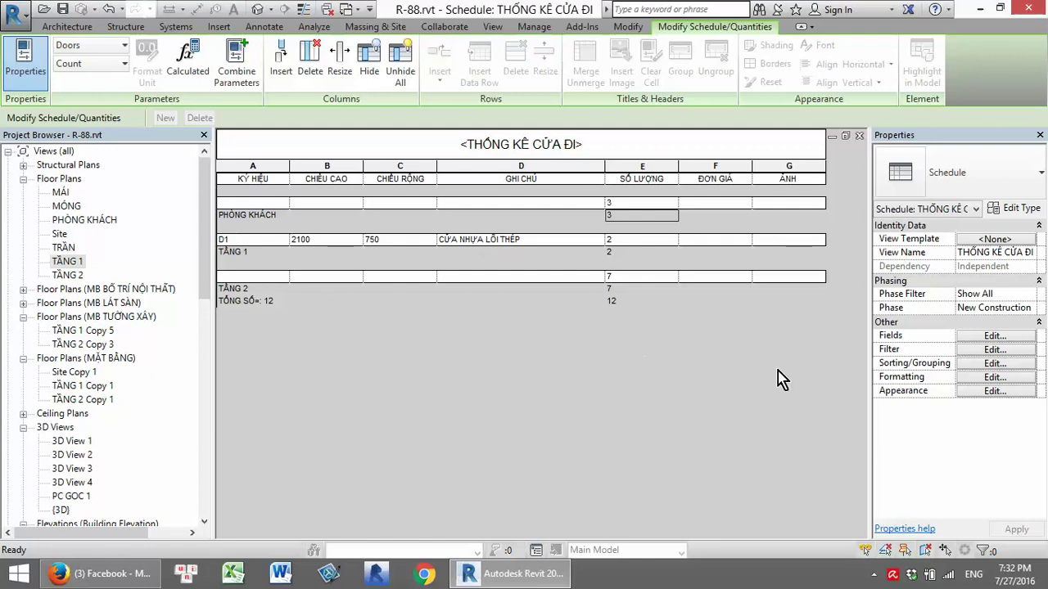
Restore sorting by Type Mark within each level, without blank lines between type groups
left_click(996, 362)
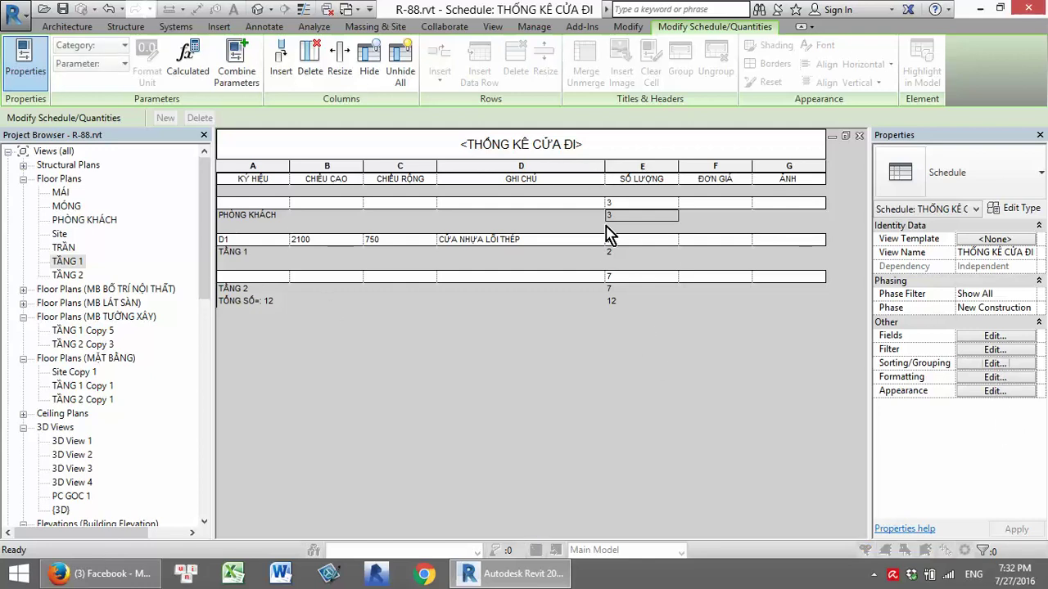
left_click(647, 193)
left_click(620, 228)
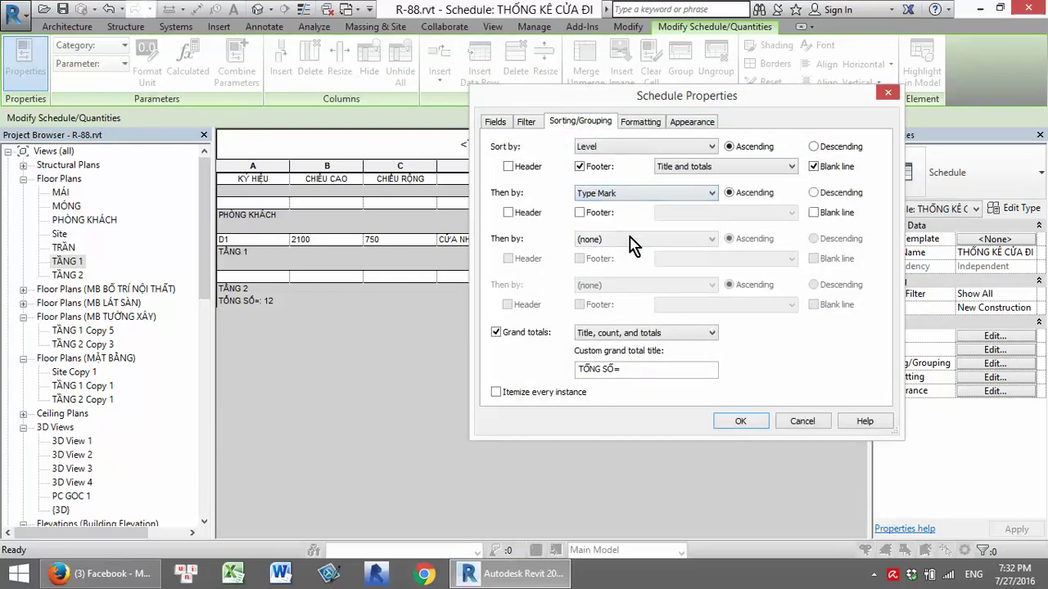
left_click(814, 214)
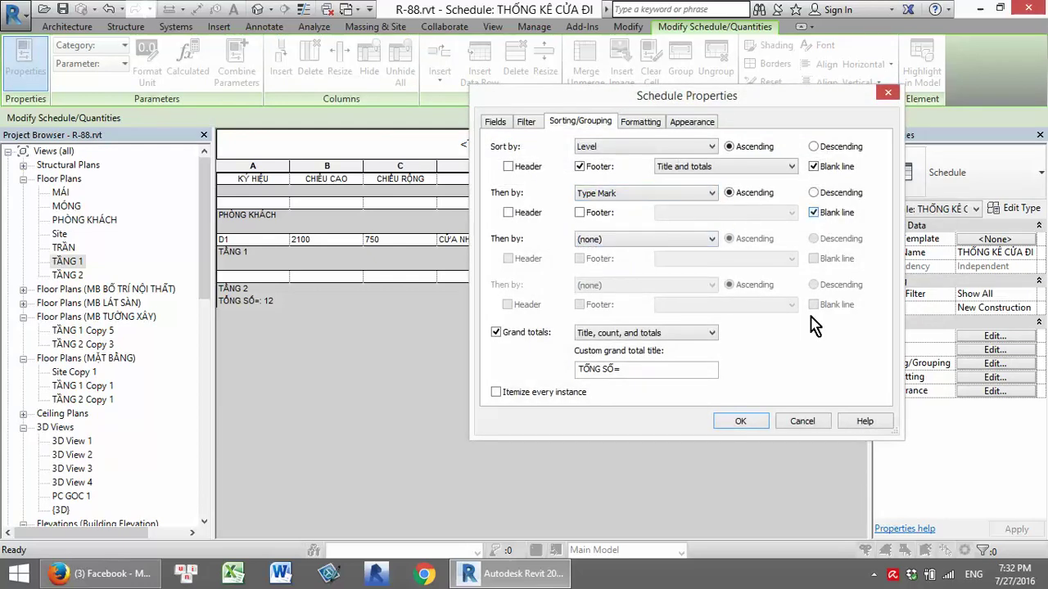
left_click(752, 422)
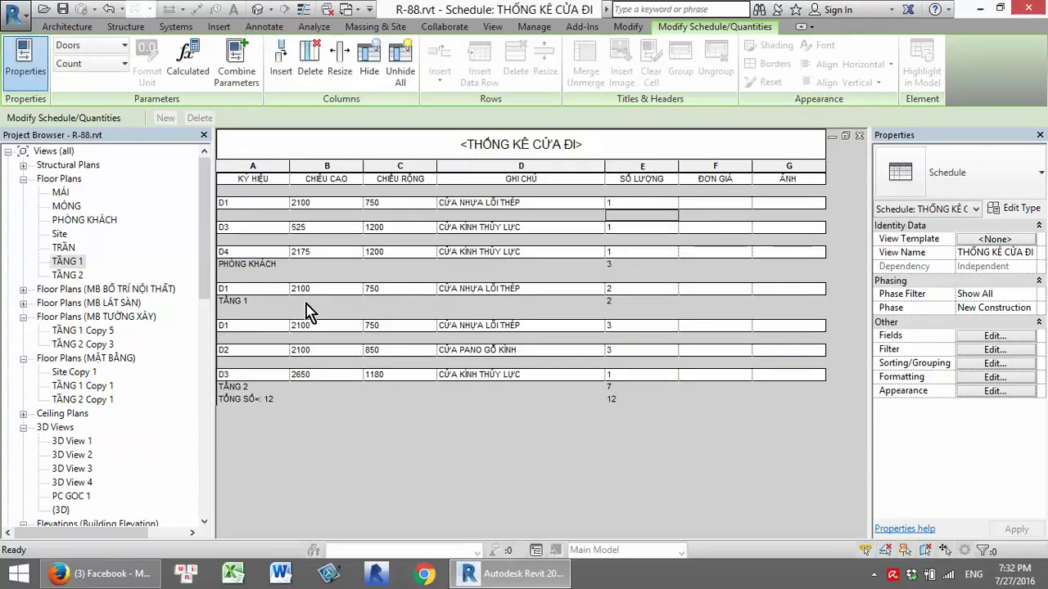
left_click(991, 365)
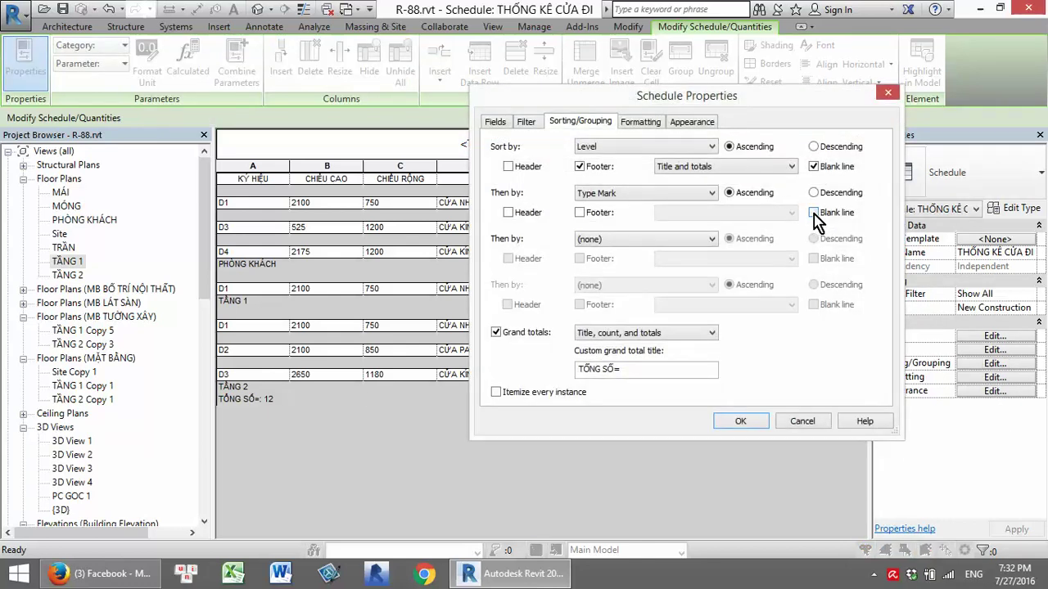
left_click(739, 422)
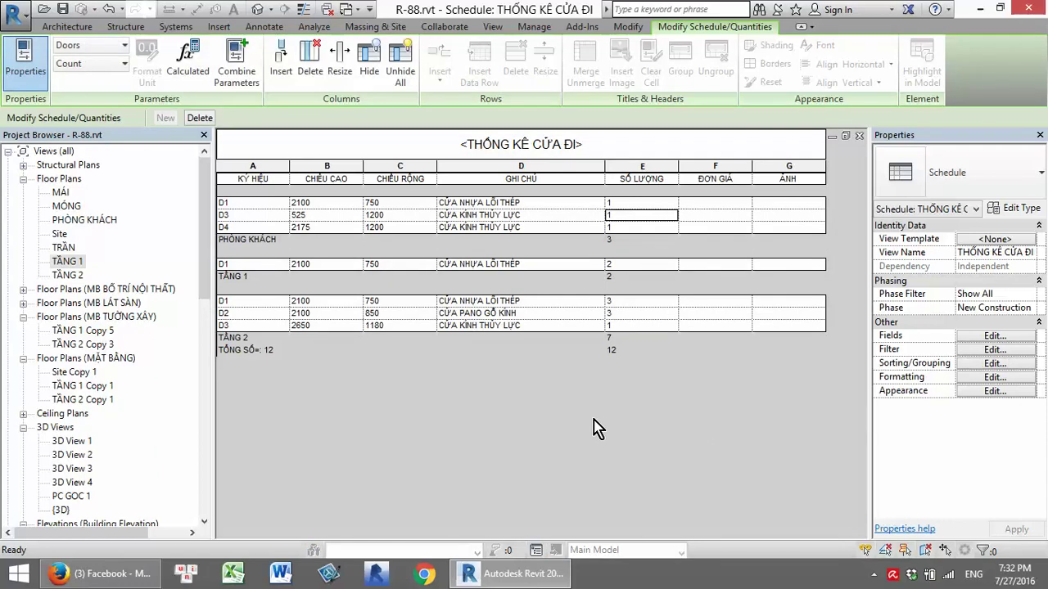
Set unit prices of 1500000 for D1 and 2000000 for D3, applied type-wide
left_click(709, 201)
type("1500000")
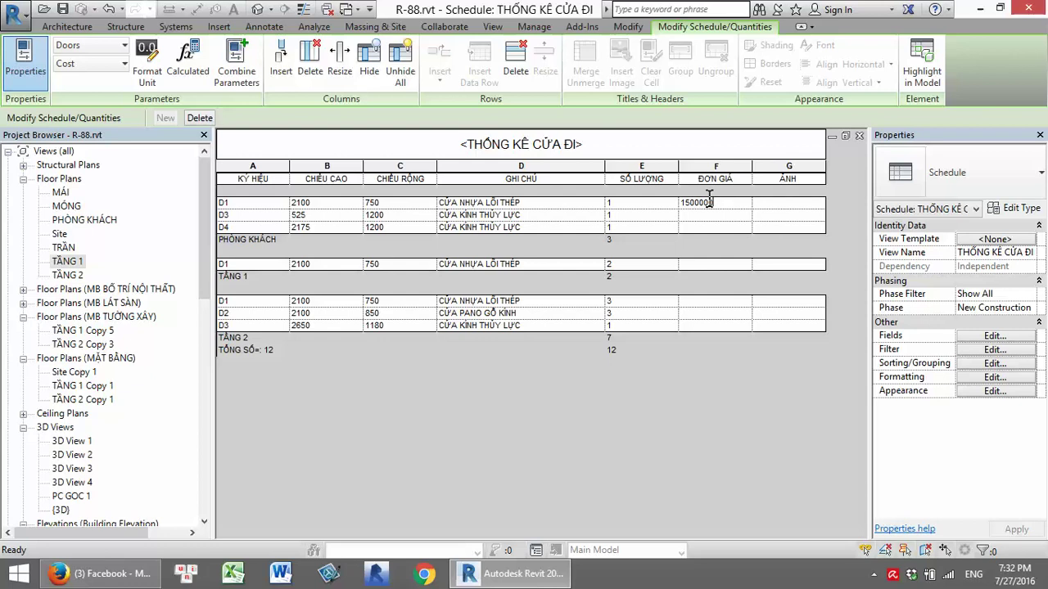
left_click(708, 215)
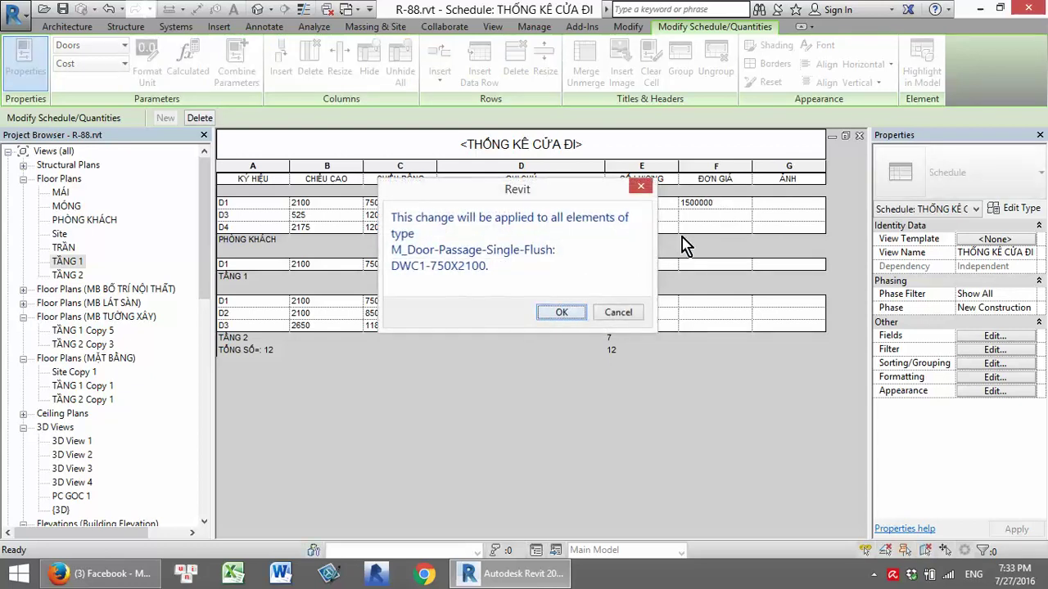
left_click(561, 311)
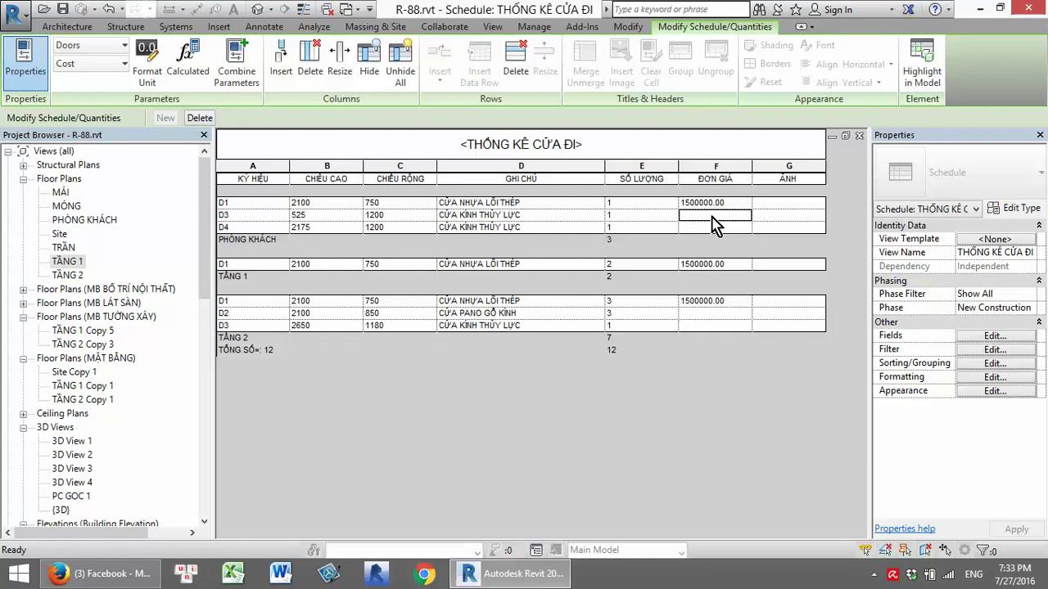
left_click(709, 215)
type("2000000")
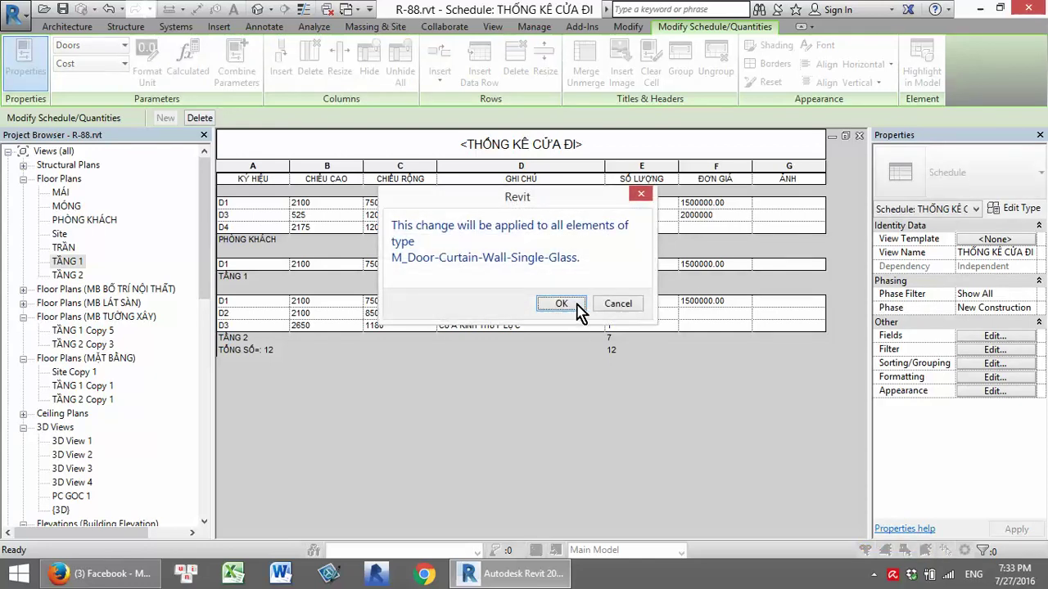
left_click(583, 299)
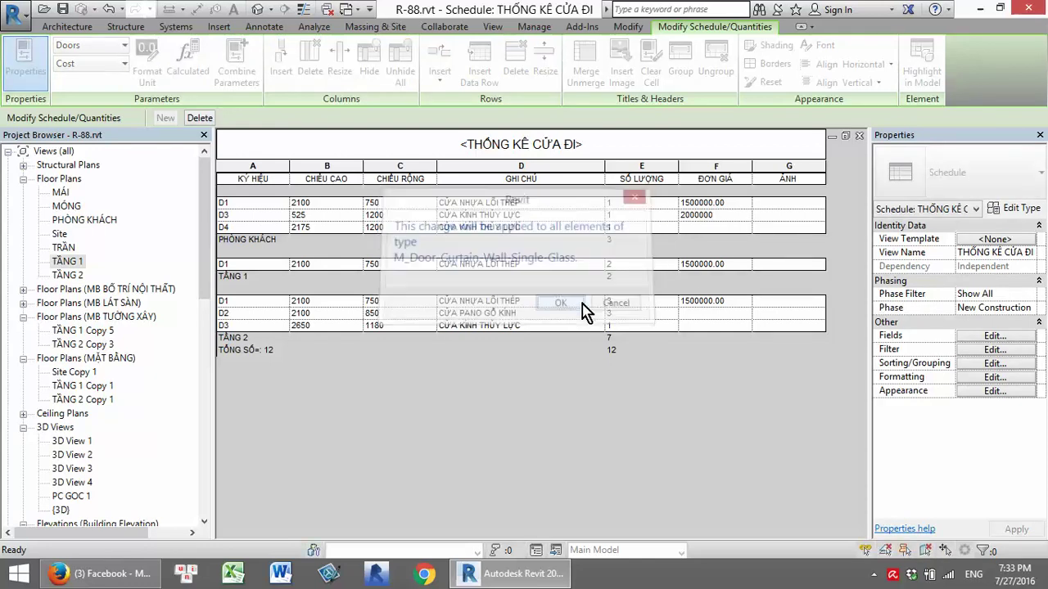
Enter ĐƠN GIÁ 1700000 for D2 and 1800000 for D4, confirming the type-wide change
left_click(697, 313)
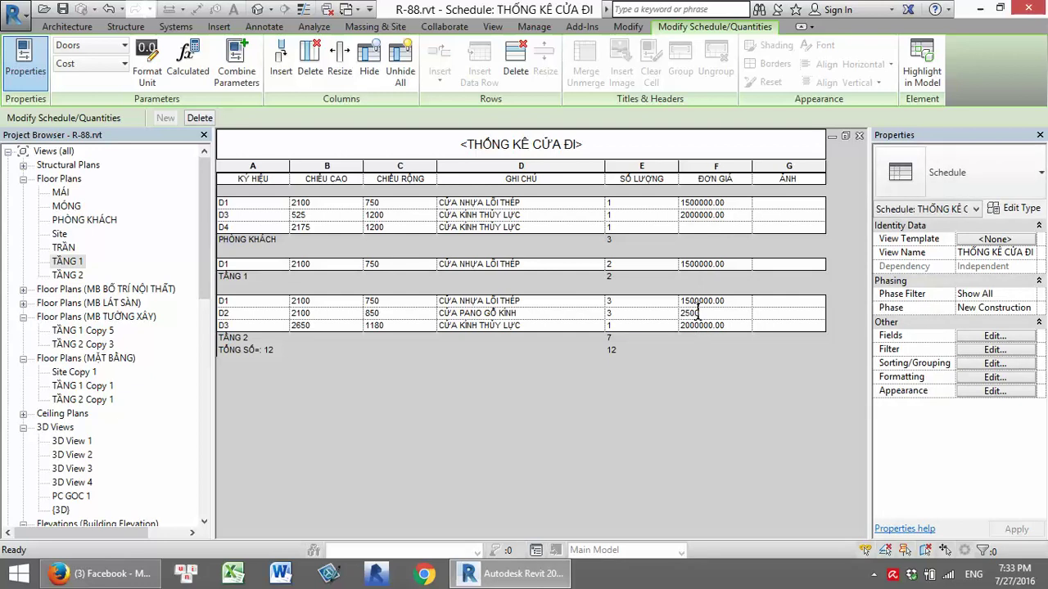
key("Return")
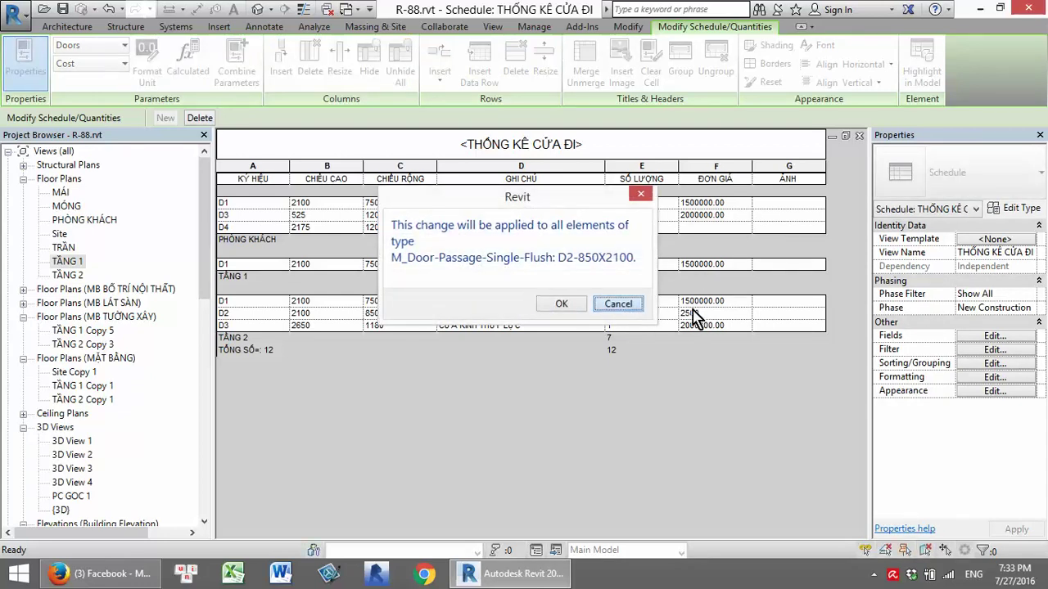
key("Escape")
left_click(722, 316)
type("1700000")
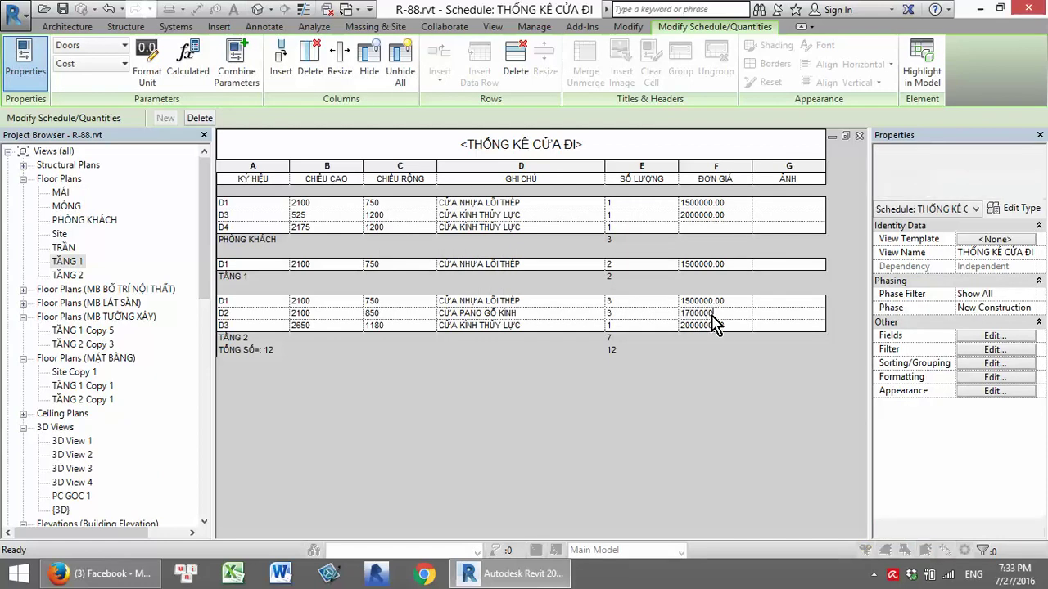
key("Return")
left_click(497, 304)
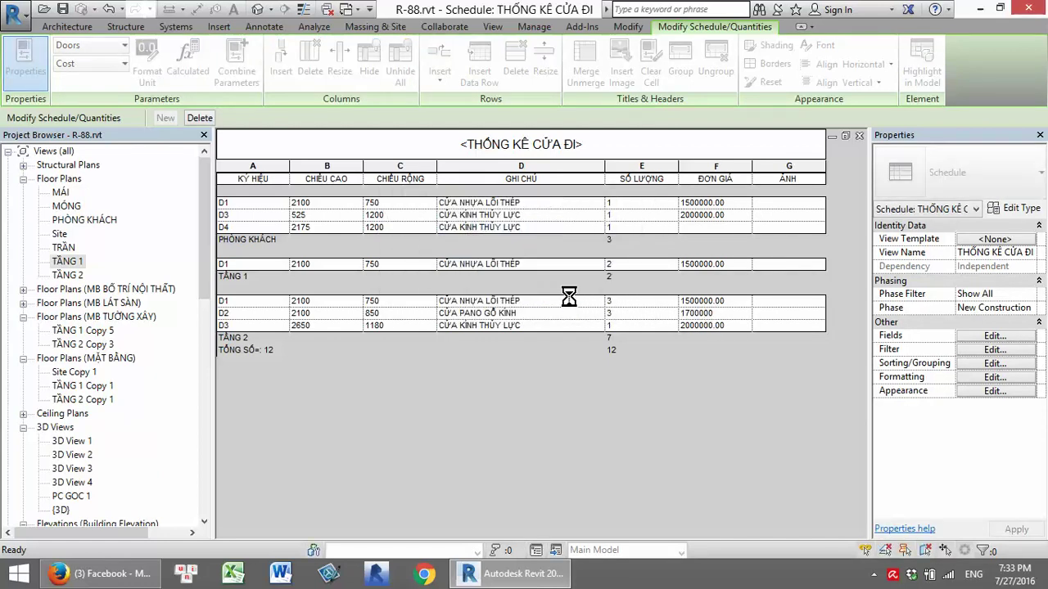
left_click(694, 227)
type("1800000")
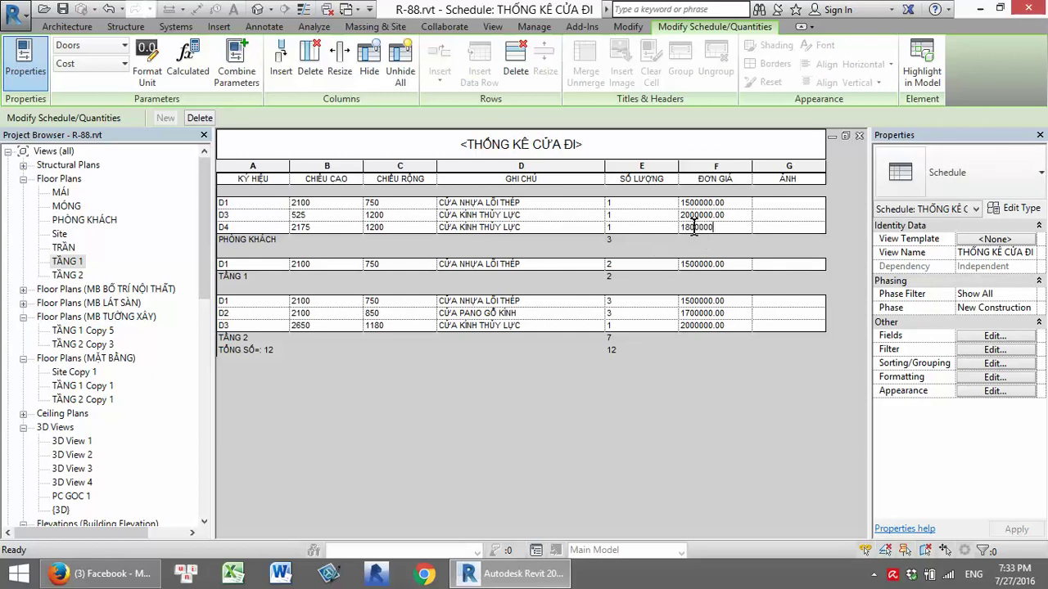
key("Return")
key("Return")
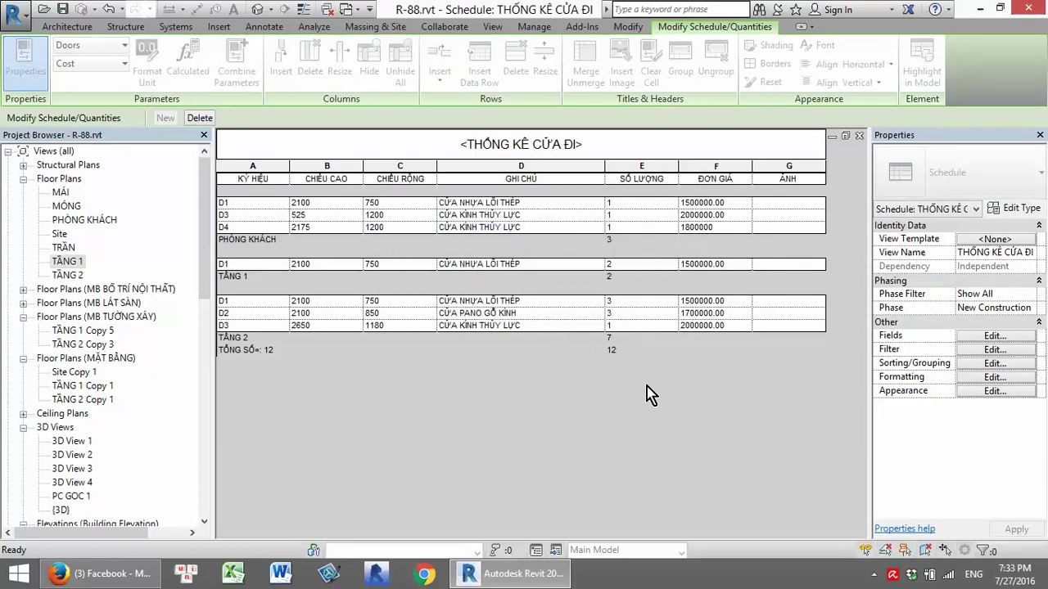
Open the Import Image picker from D3's ẢNH cell via Manage Images, then switch to Firefox
left_click(774, 212)
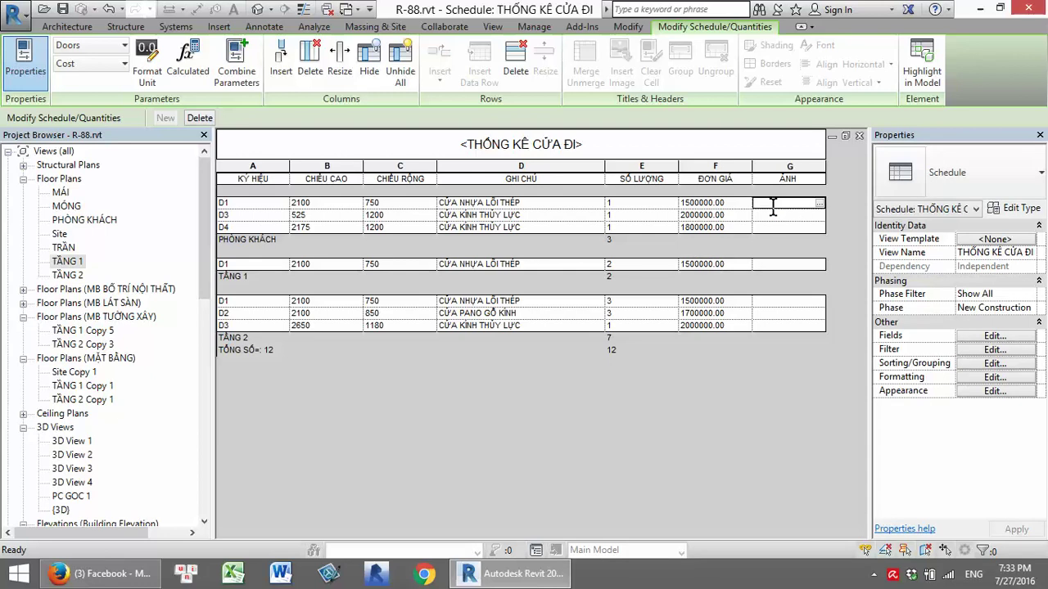
left_click(819, 215)
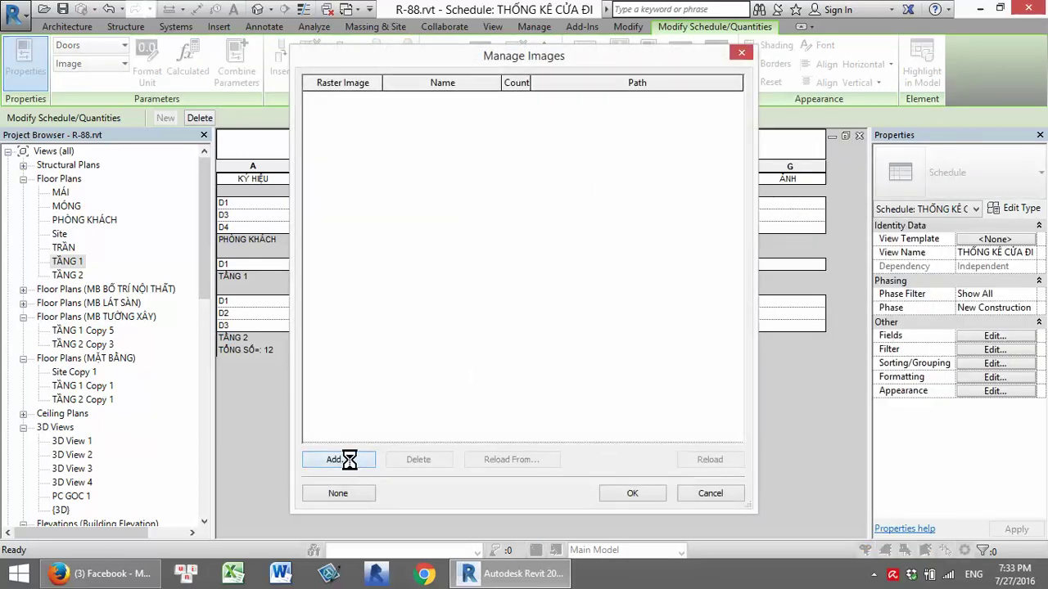
left_click(338, 459)
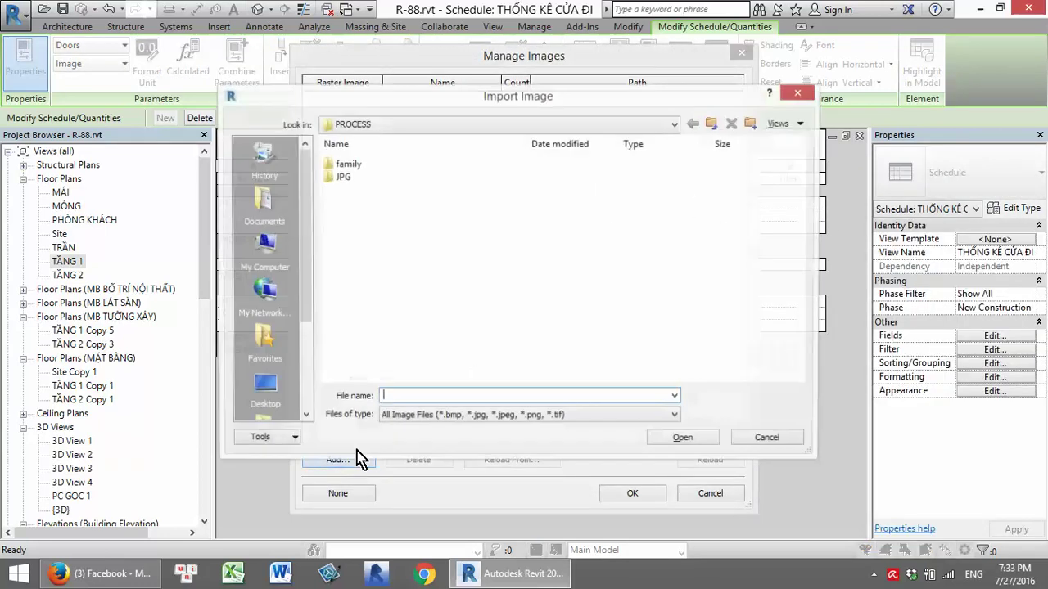
left_click(106, 573)
Search Google Images for 'CỬA GO' and preview a plain light-wood door picture
left_click(187, 13)
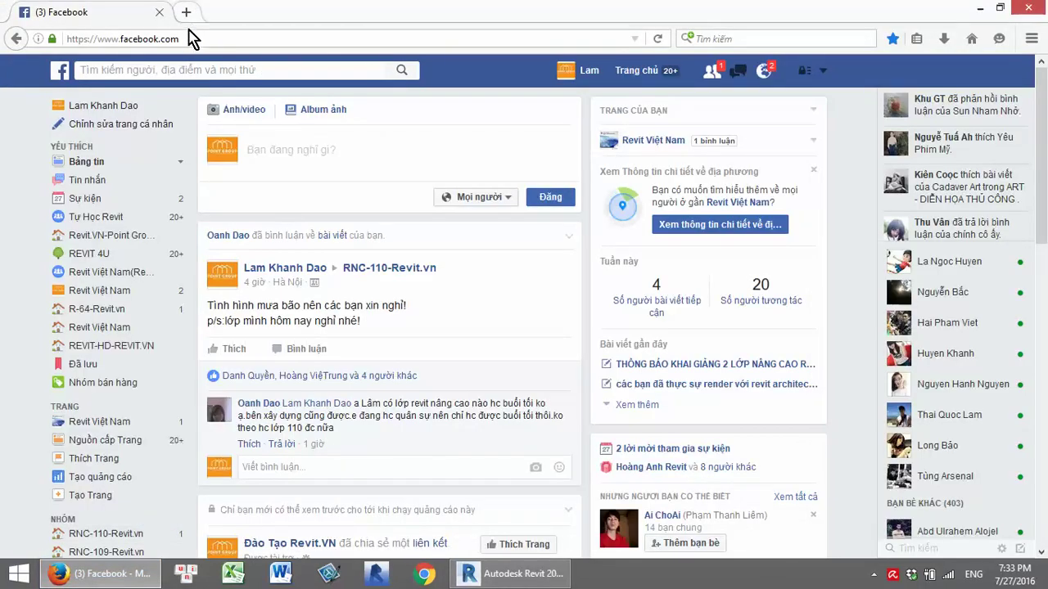
type("C")
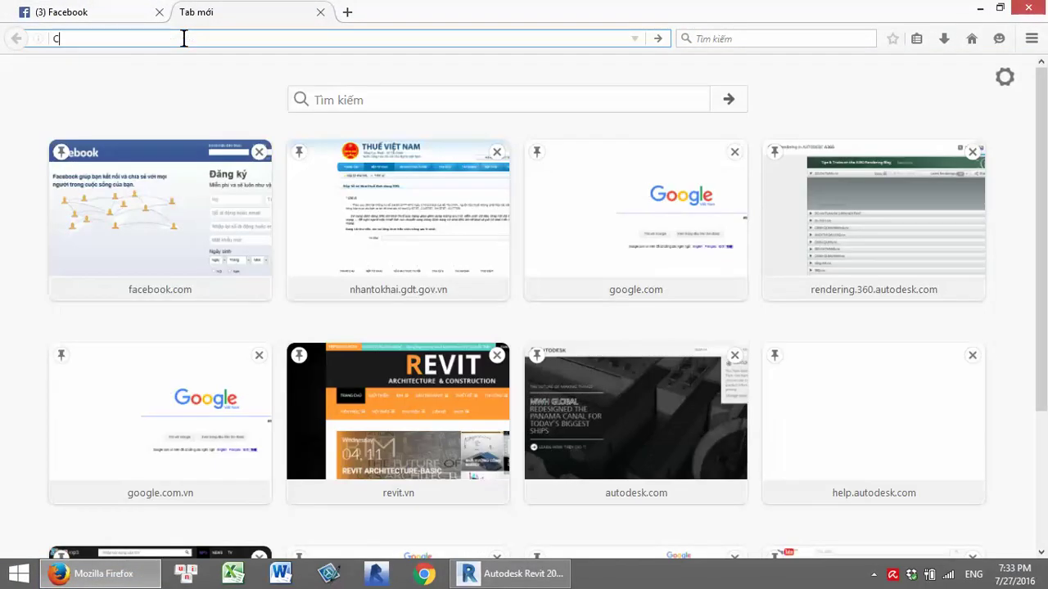
type("ỬA")
type(" GO")
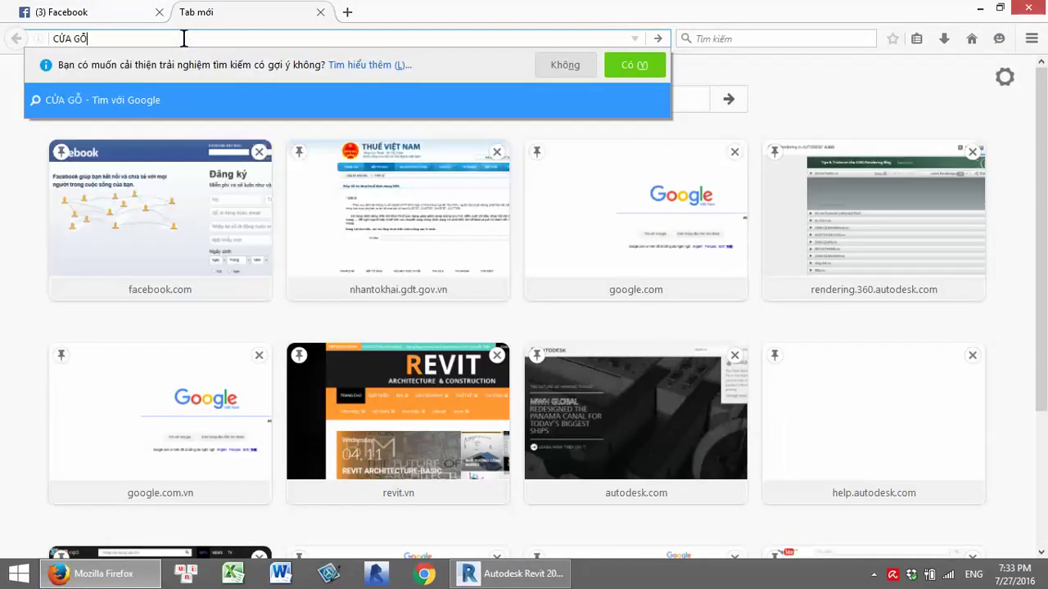
key("Return")
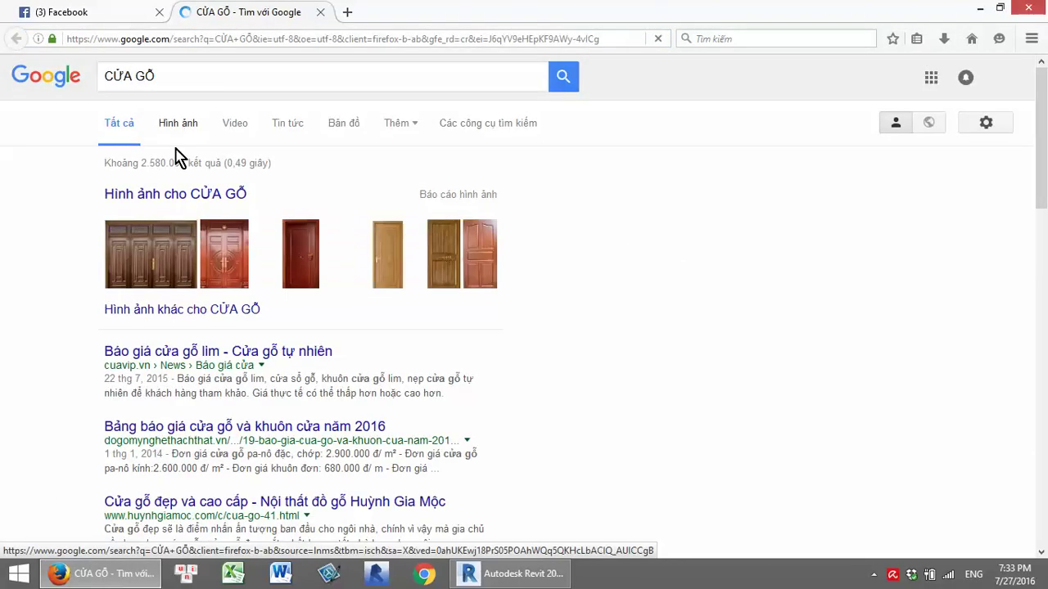
left_click(185, 199)
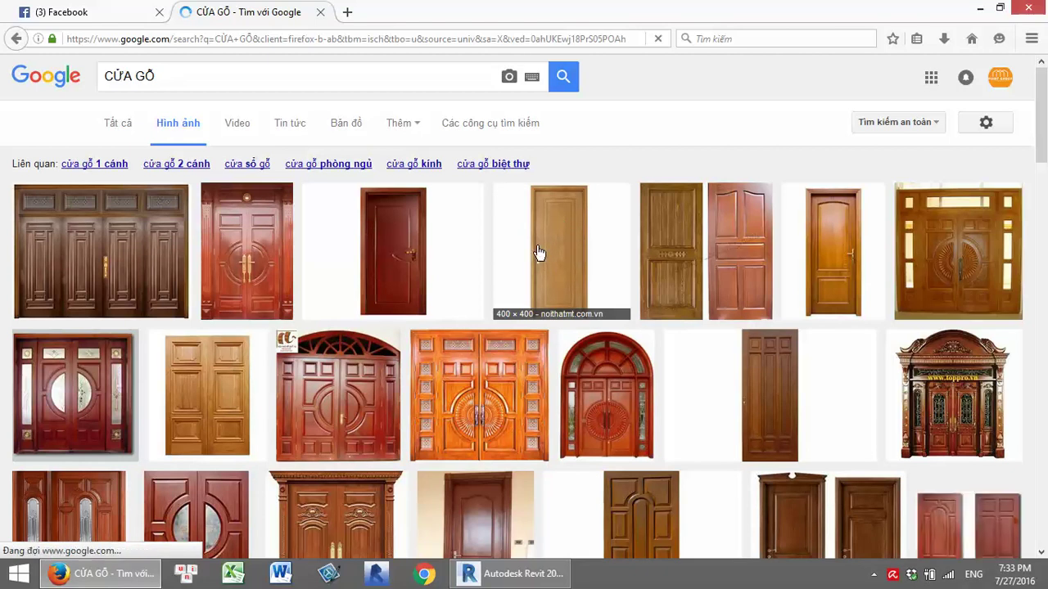
left_click(539, 254)
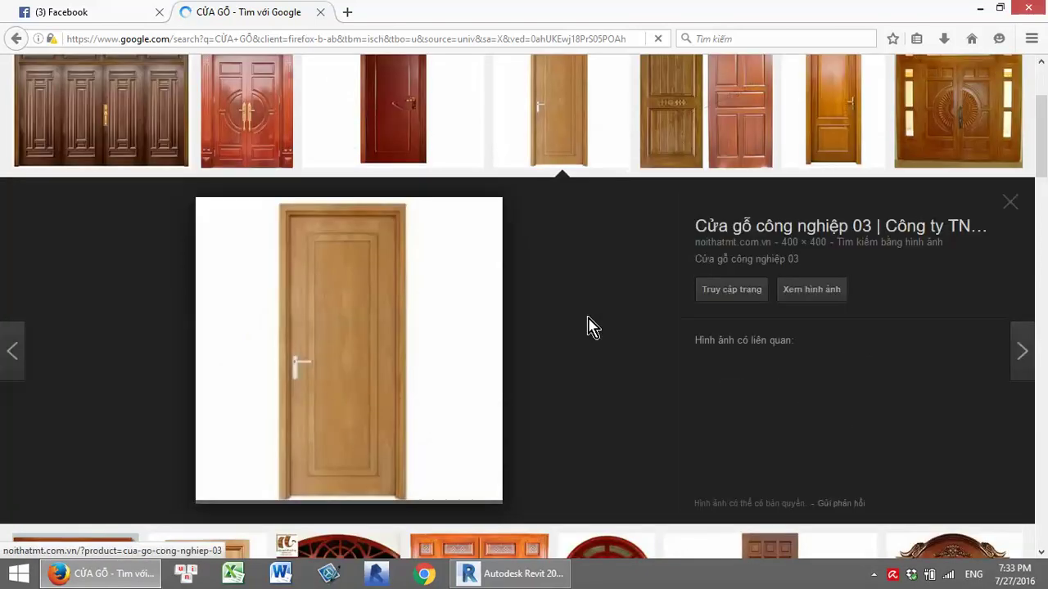
Save the door picture as cua-go-cong-nghiep-3.jpg in dao tao revit > LỚP R-88 > PROCESS
right_click(360, 311)
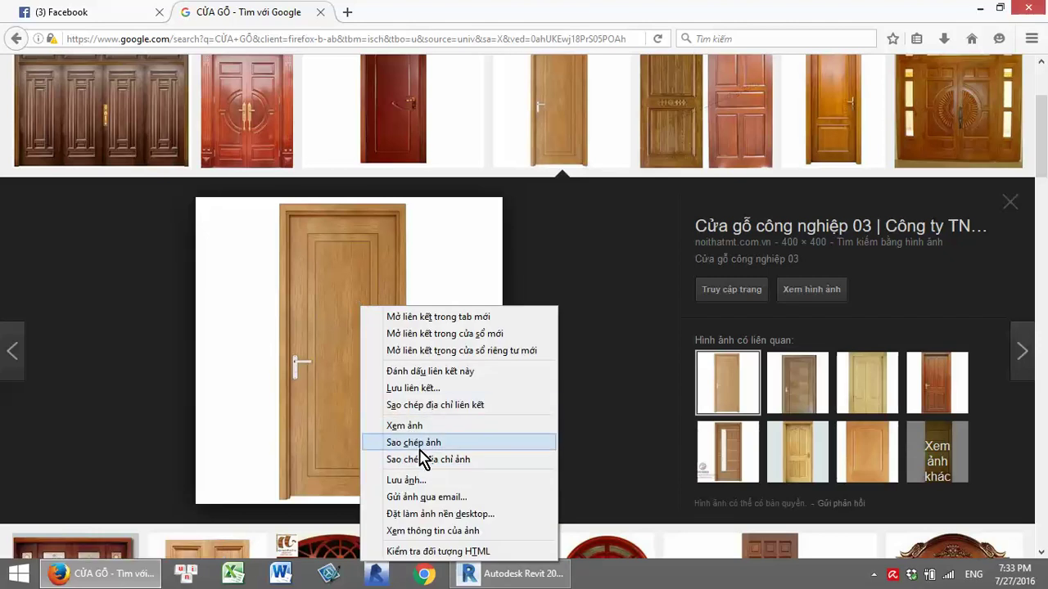
left_click(419, 482)
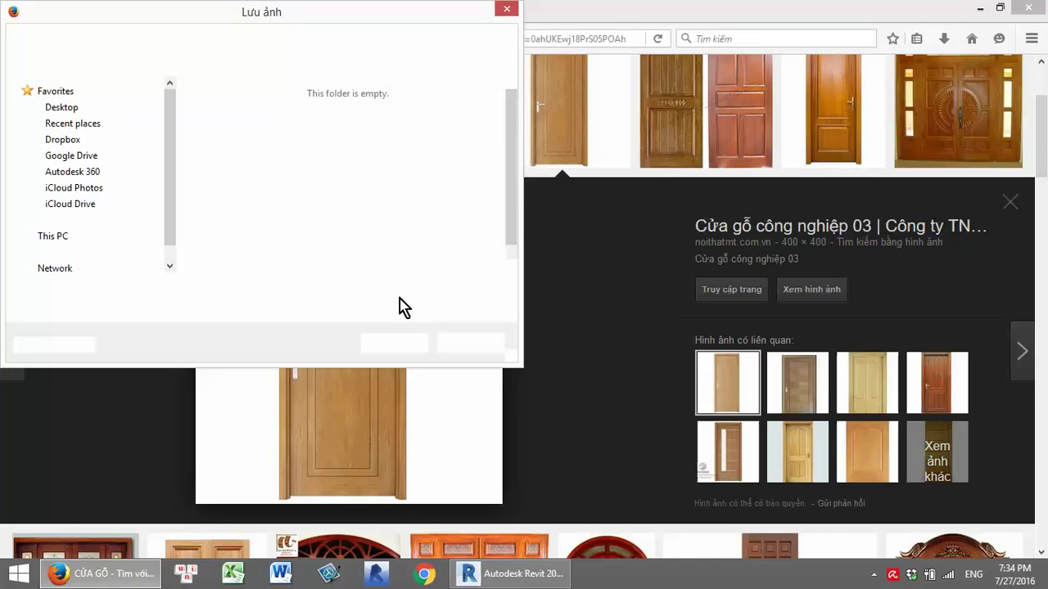
left_click_drag(510, 159, 510, 216)
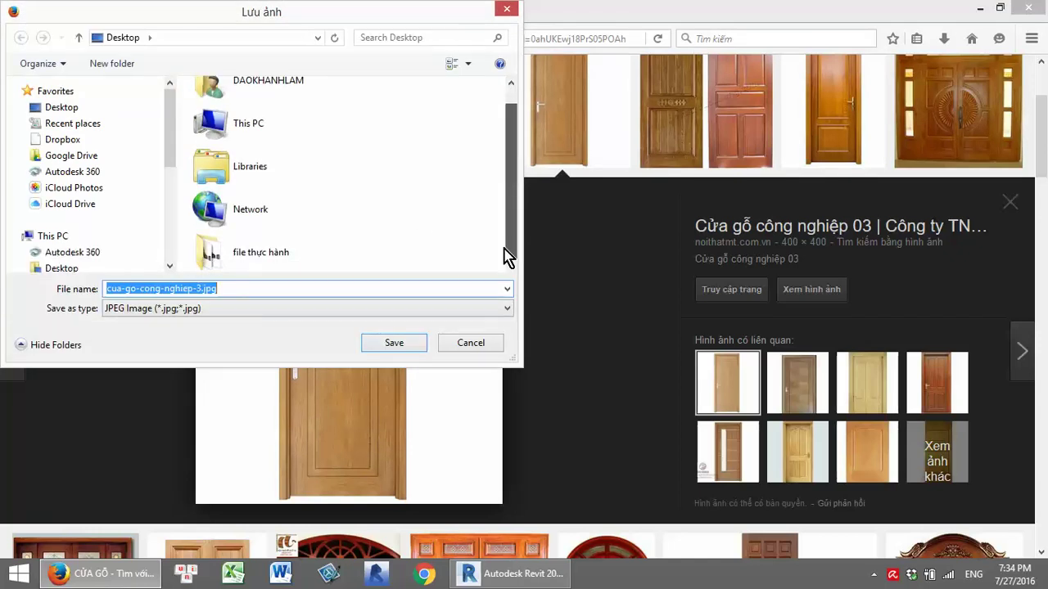
left_click_drag(168, 145, 168, 239)
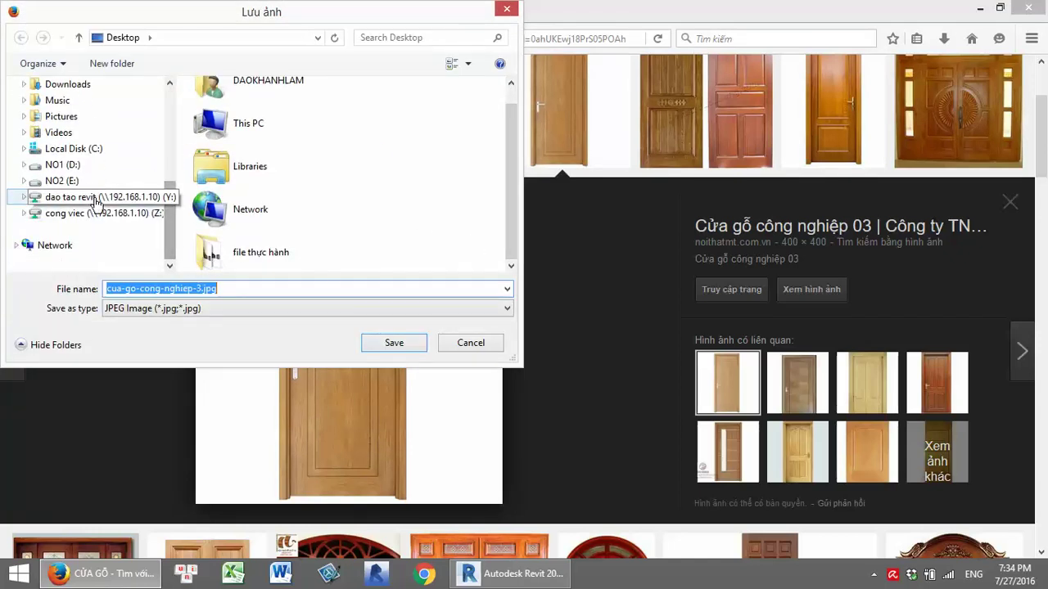
left_click(129, 197)
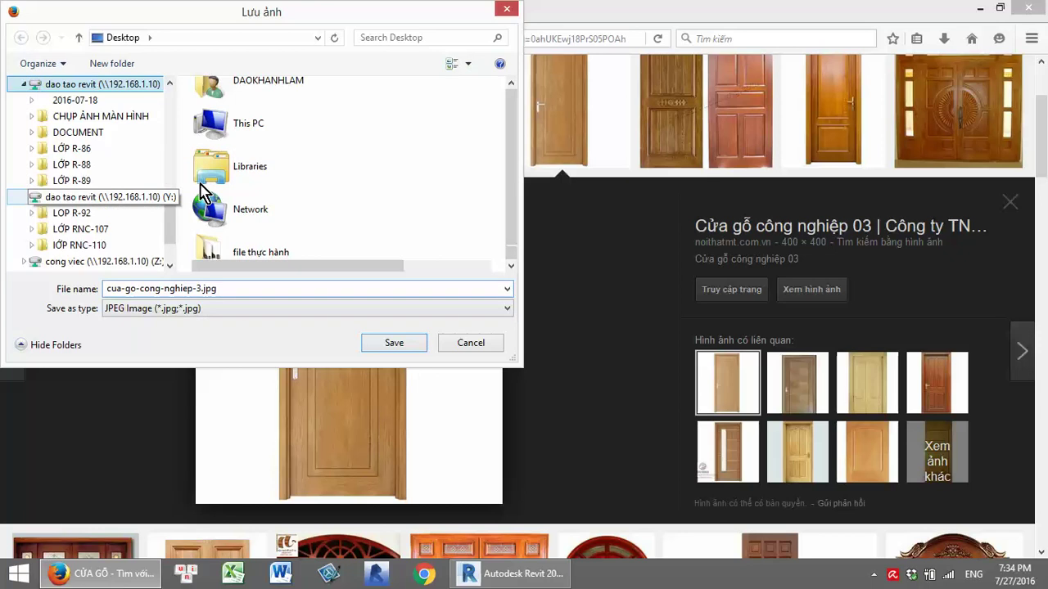
double_click(241, 173)
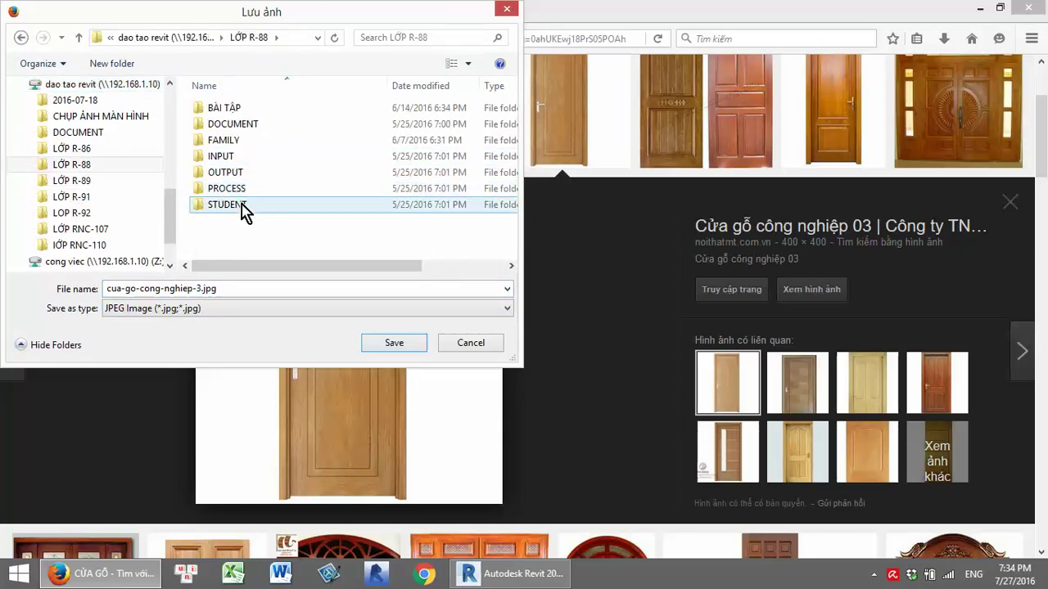
double_click(235, 190)
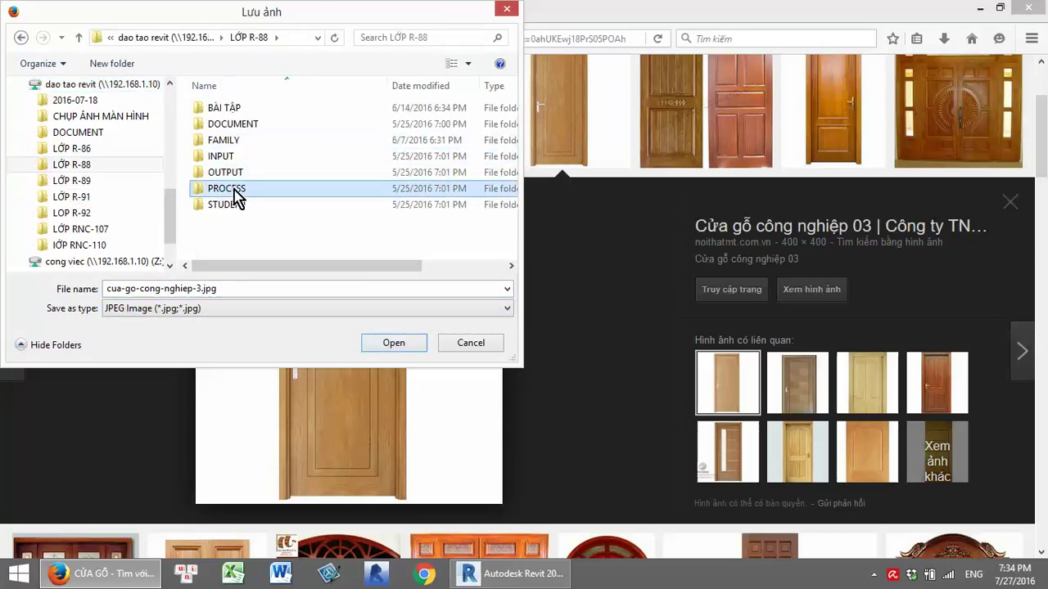
left_click(388, 345)
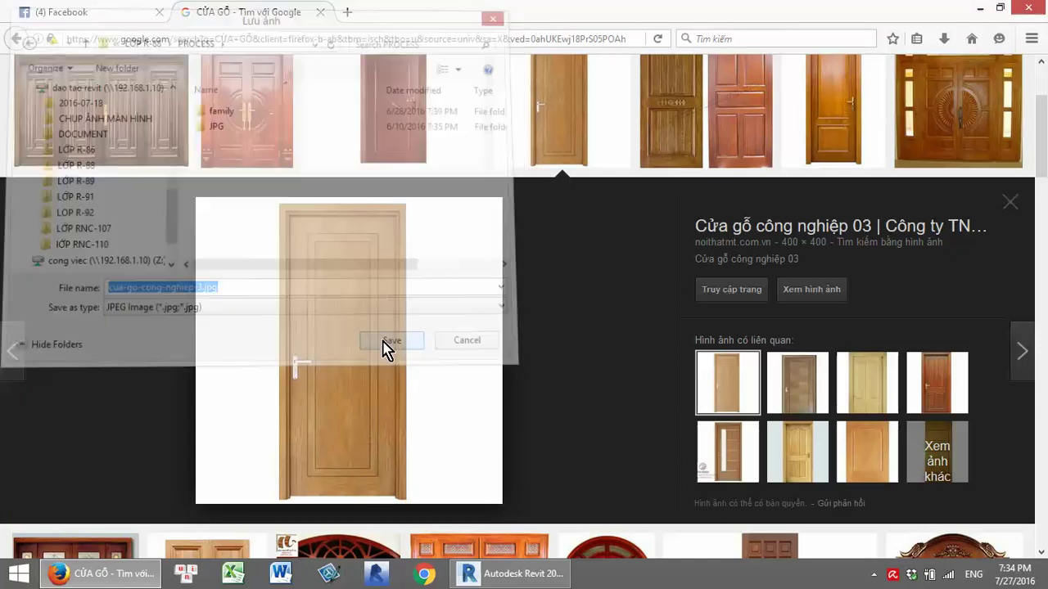
Import cua-go-cong-nghiep-3.jpg and attach it to D3's ẢNH entry
left_click(976, 10)
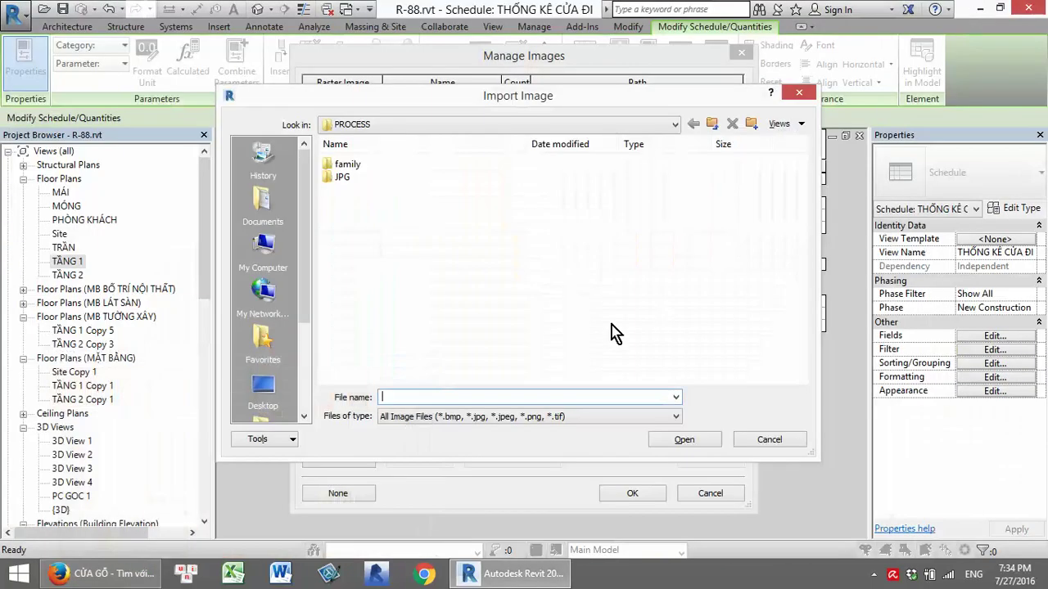
left_click(361, 190)
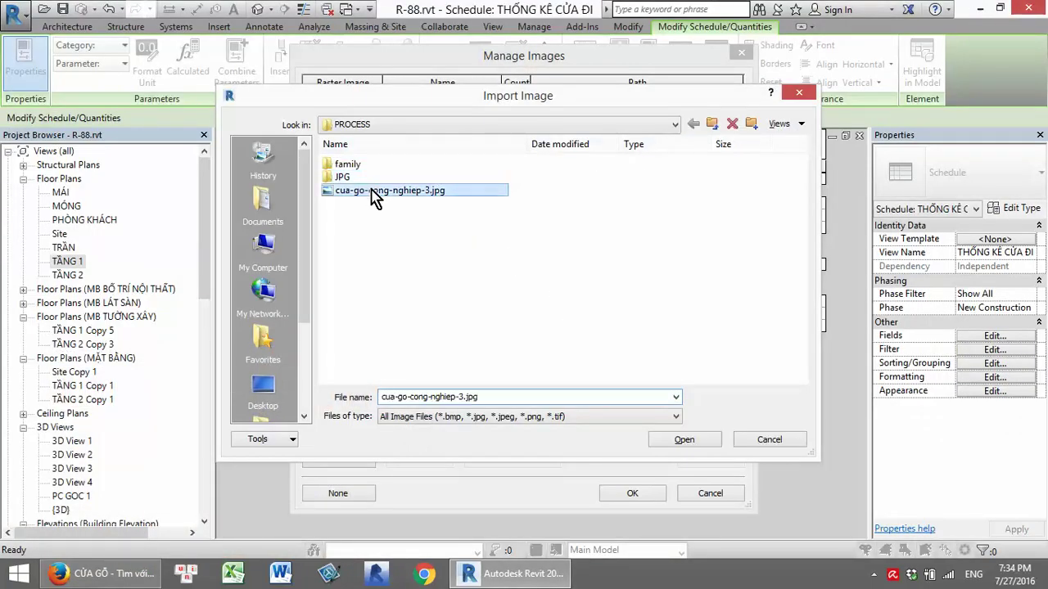
left_click(691, 446)
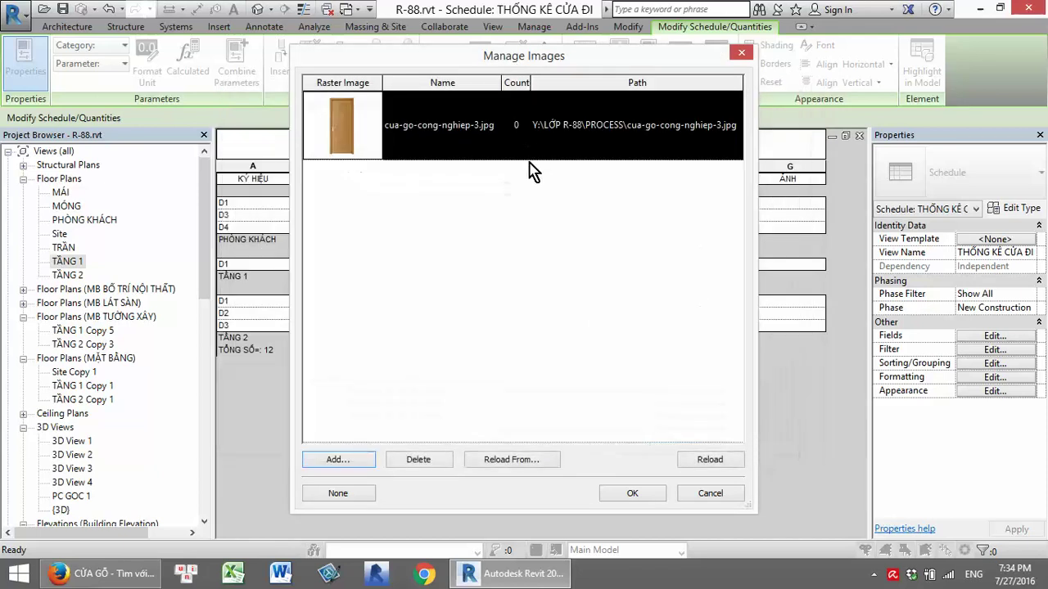
left_click(631, 494)
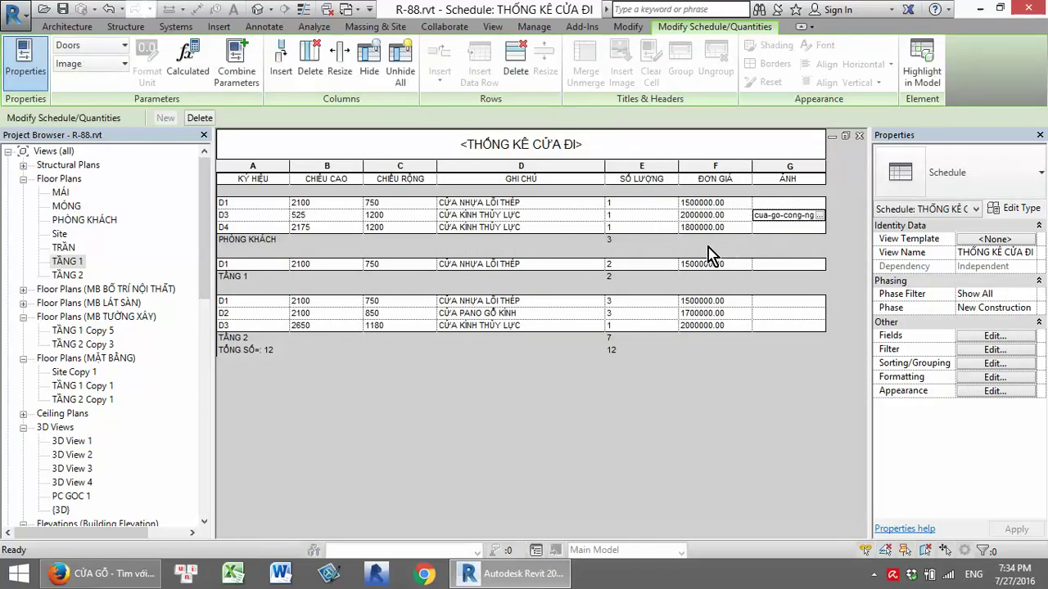
Try deleting the door image from Manage Images, then cancel and keep it on D3
left_click(821, 221)
left_click(821, 221)
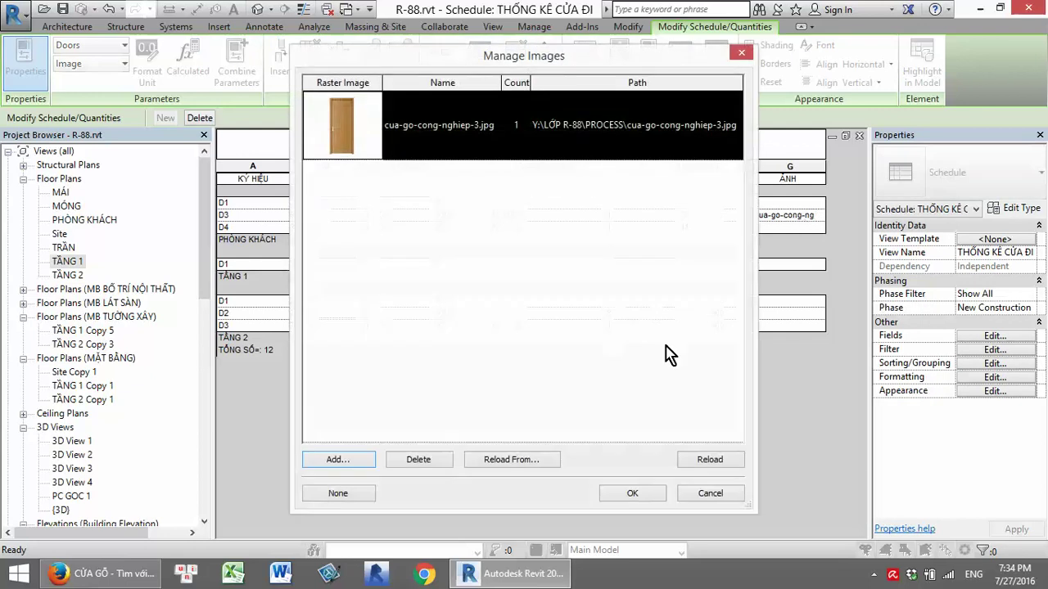
left_click(418, 460)
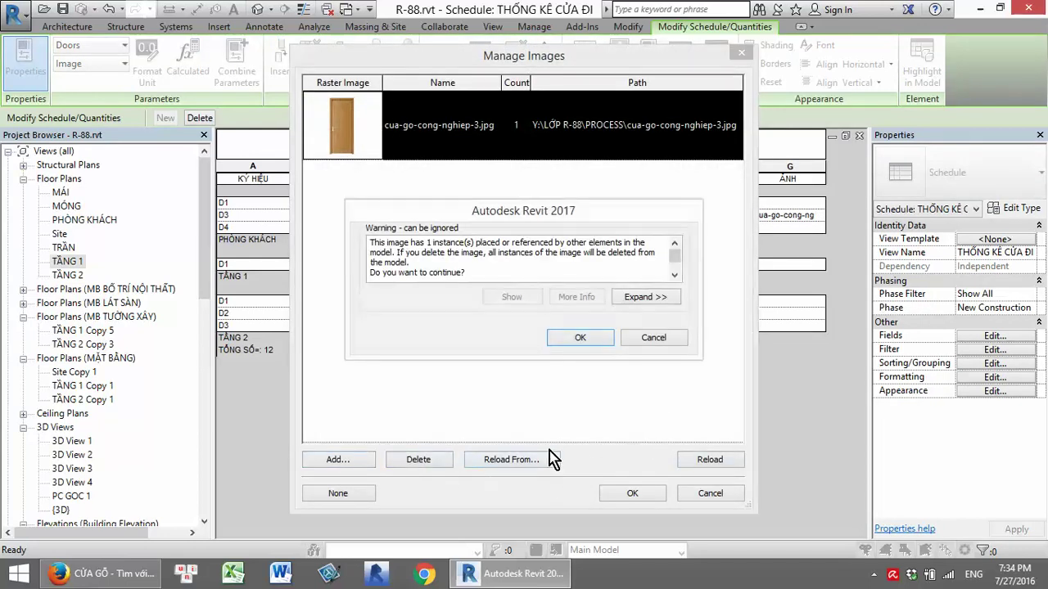
left_click(453, 341)
left_click(741, 52)
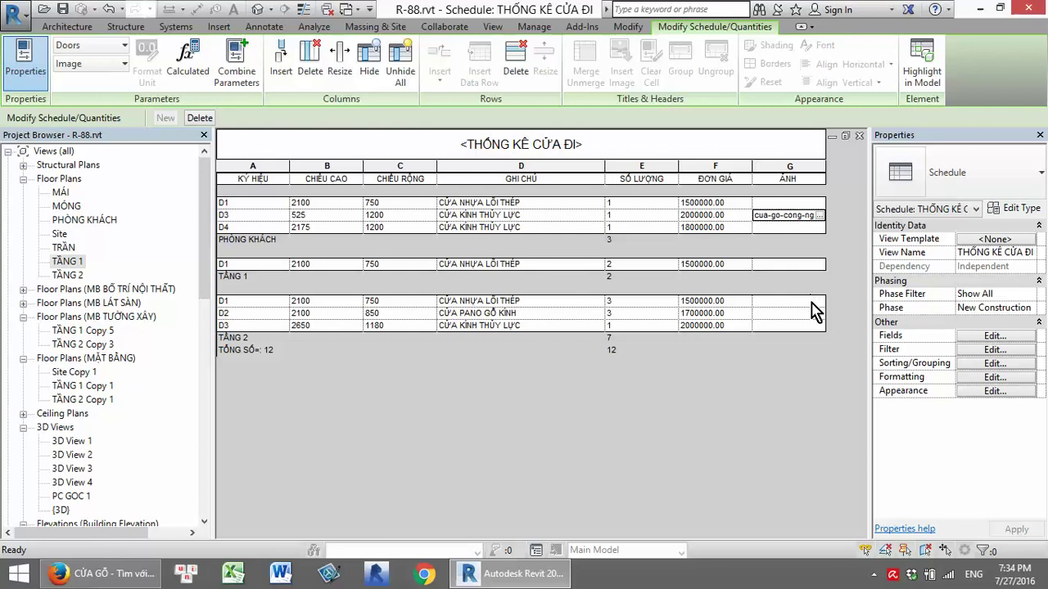
left_click(821, 325)
left_click(821, 325)
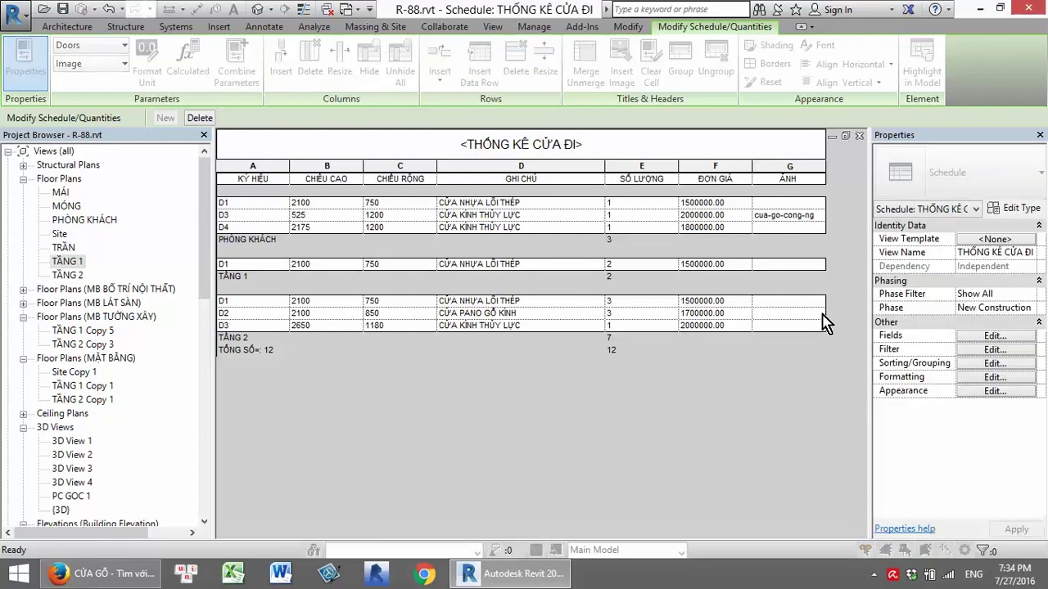
left_click(379, 126)
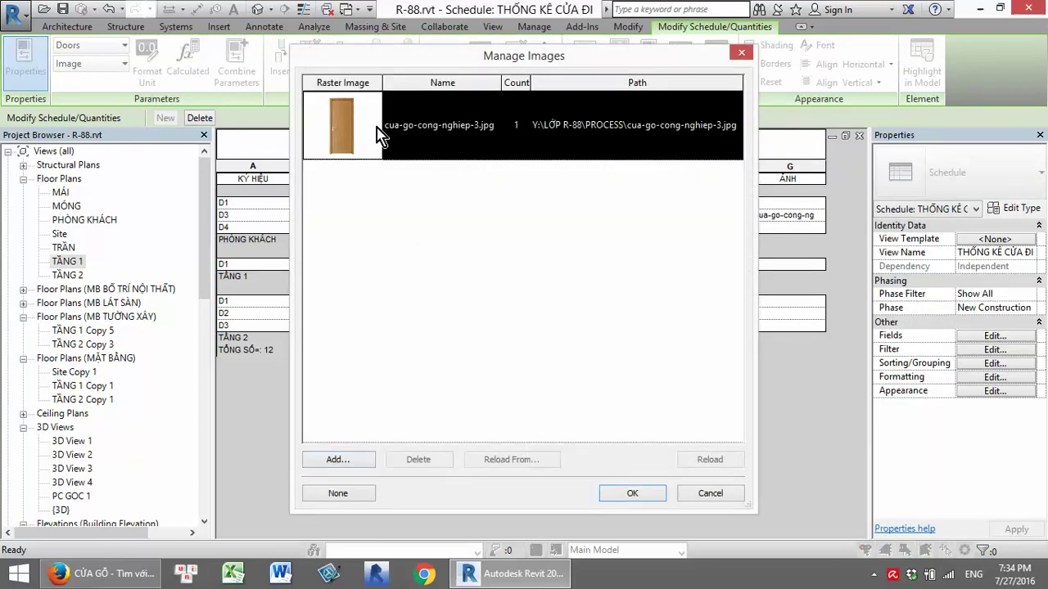
left_click(632, 493)
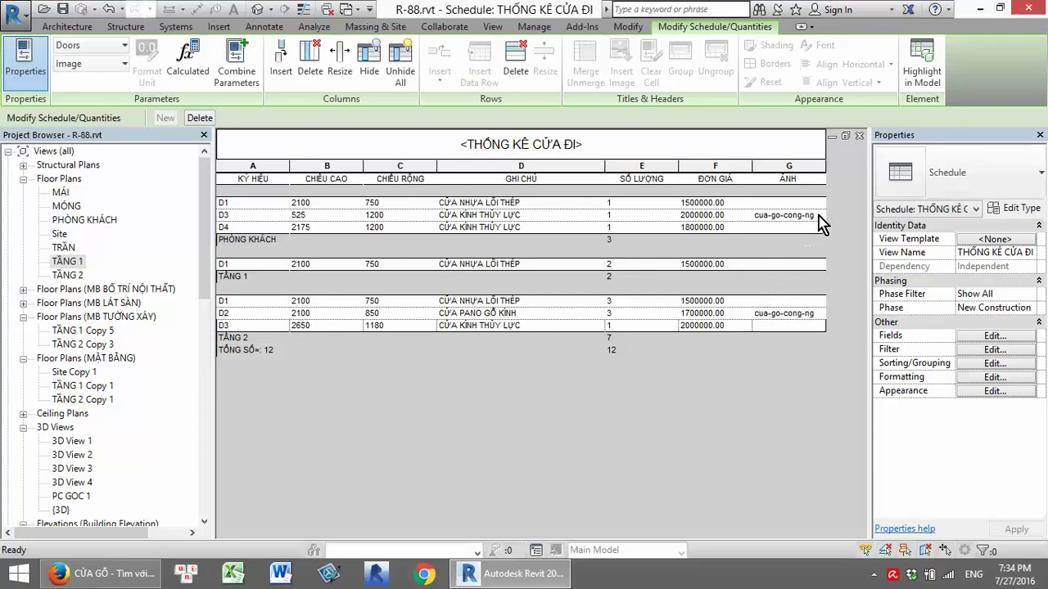
Delete the door image from the project so D3's ẢNH cell reads <None>
left_click(819, 226)
left_click(819, 229)
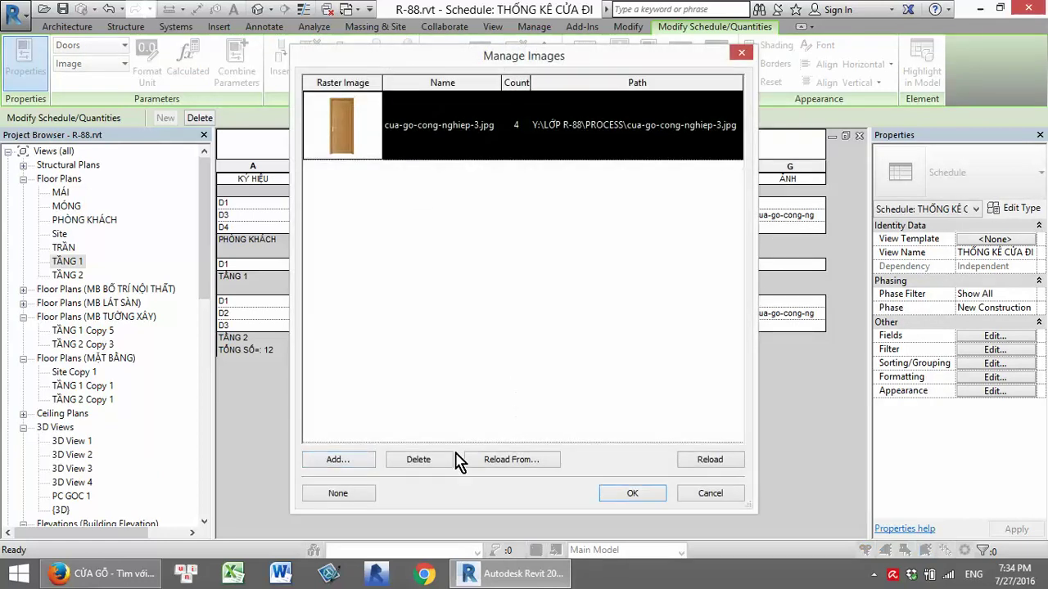
left_click(426, 464)
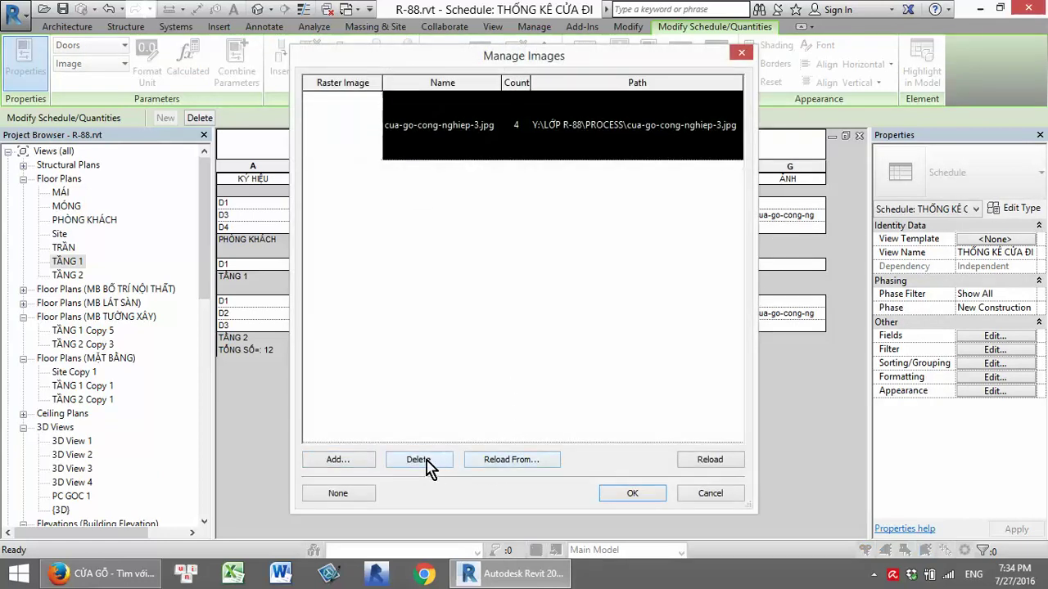
left_click(581, 336)
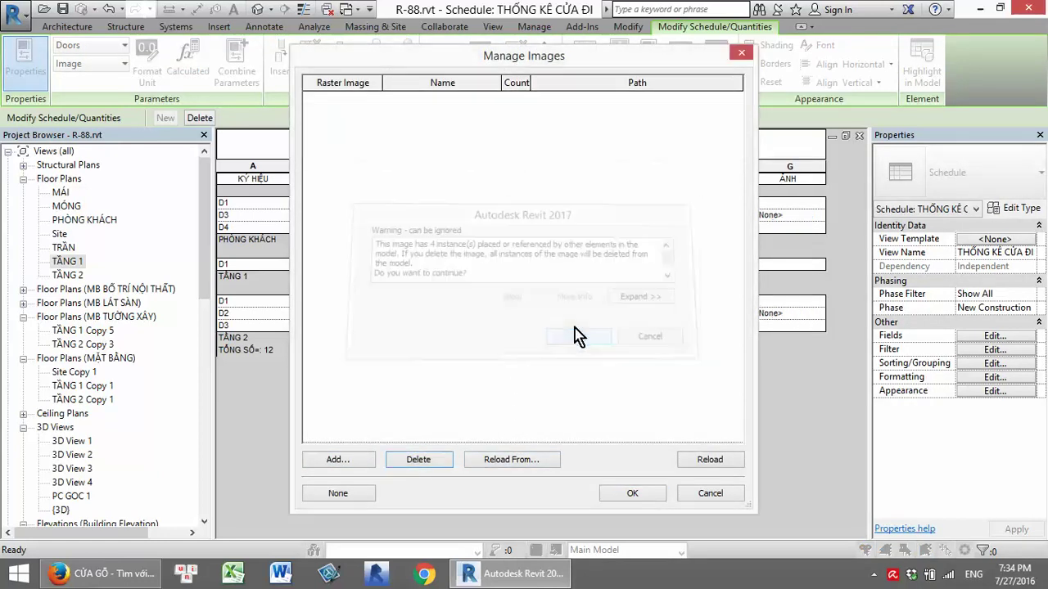
left_click(743, 54)
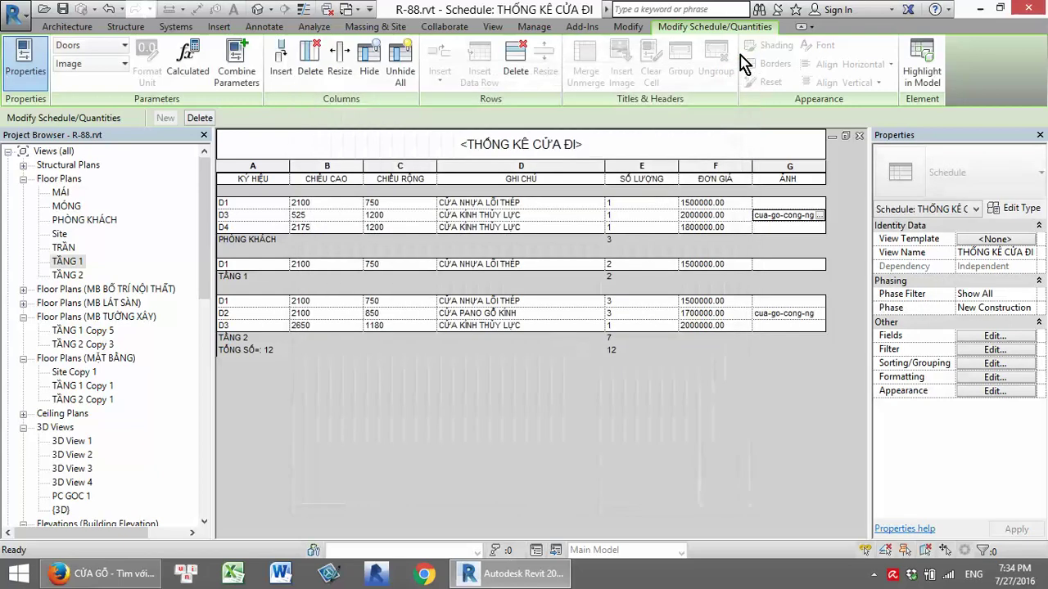
left_click(819, 218)
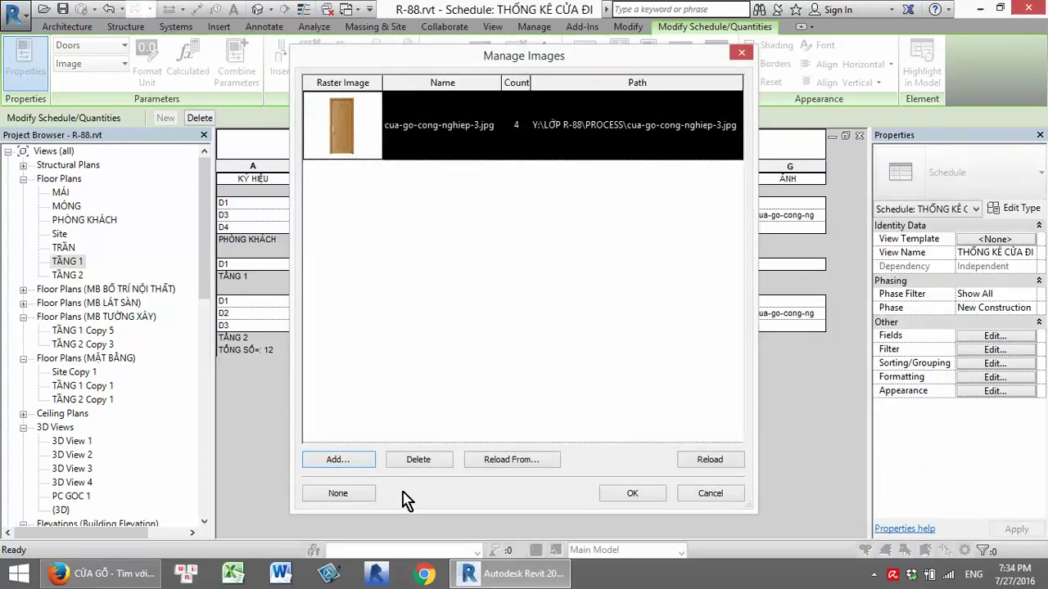
left_click(419, 459)
left_click(581, 336)
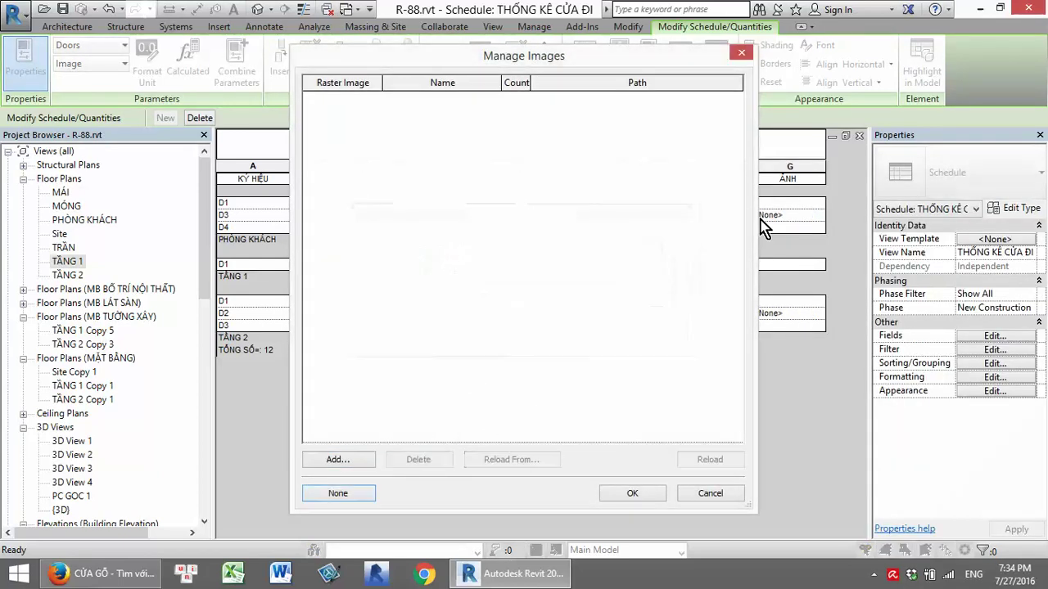
left_click(629, 494)
Add cua-go-cong-nghiep-3.jpg as the image in D2's ẢNH cell
left_click(804, 311)
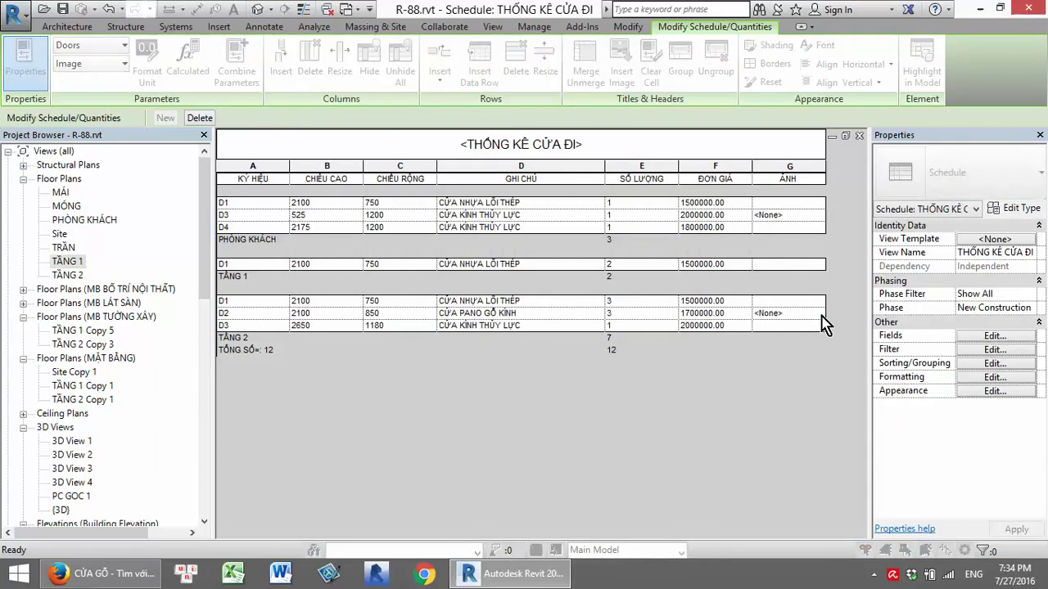
left_click(820, 313)
left_click(357, 459)
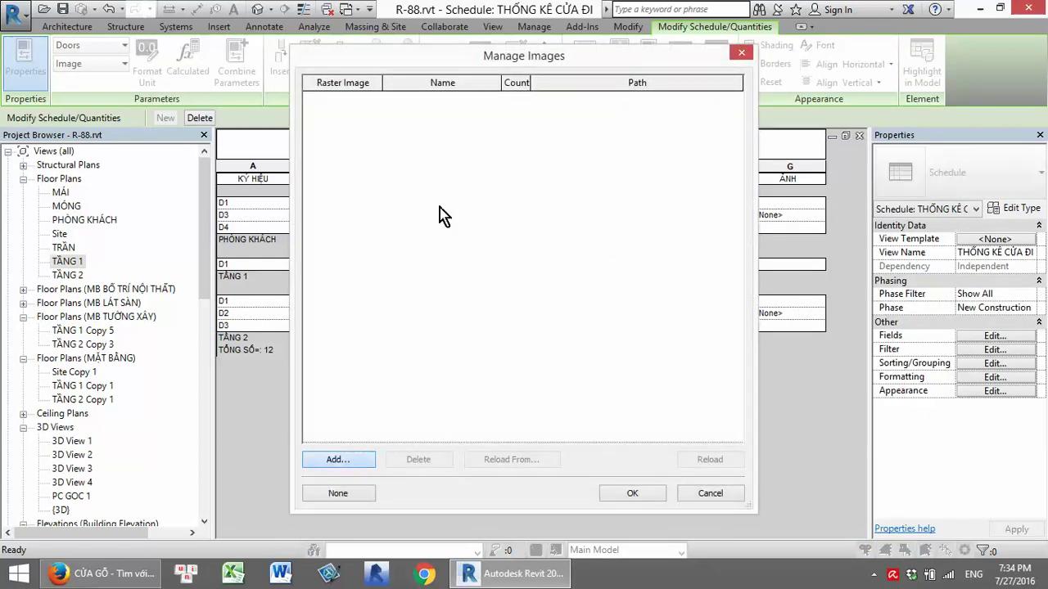
left_click(372, 195)
left_click(678, 442)
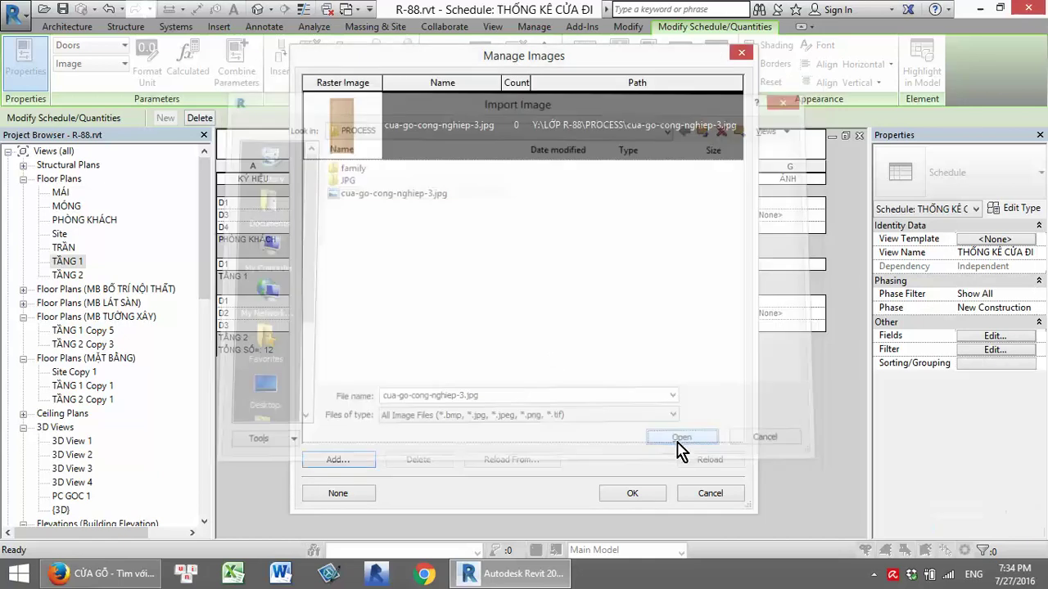
left_click(635, 494)
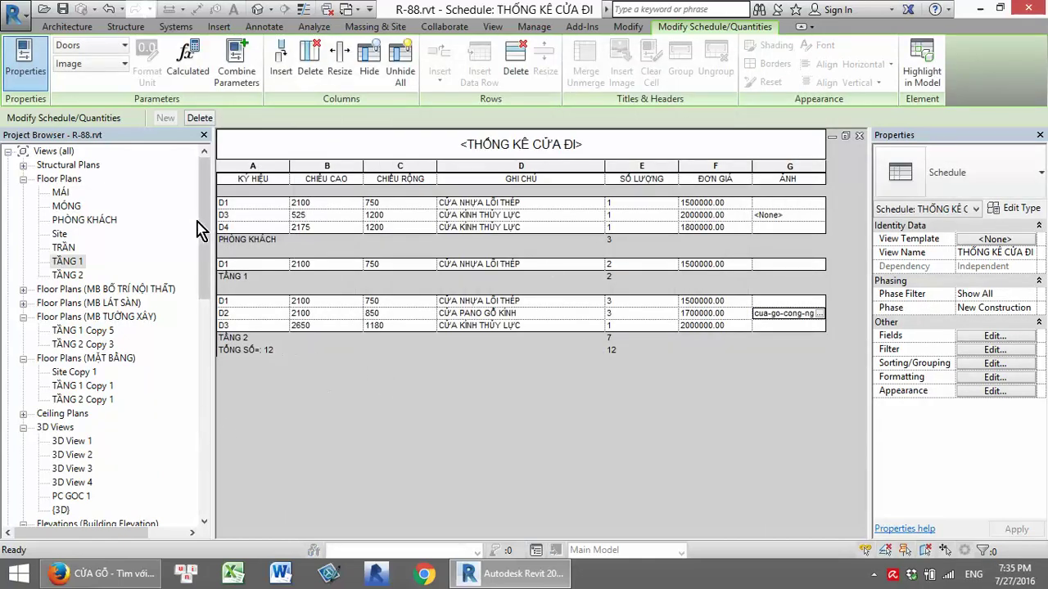
Create a new sheet using the A3 titleblock
left_click(206, 351)
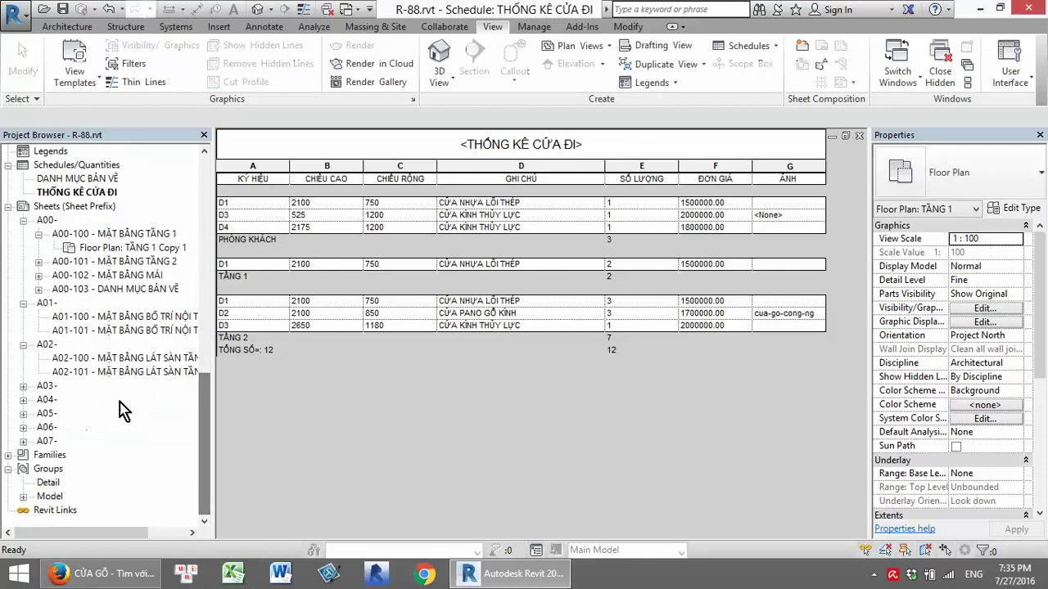
left_click(23, 441)
left_click(23, 427)
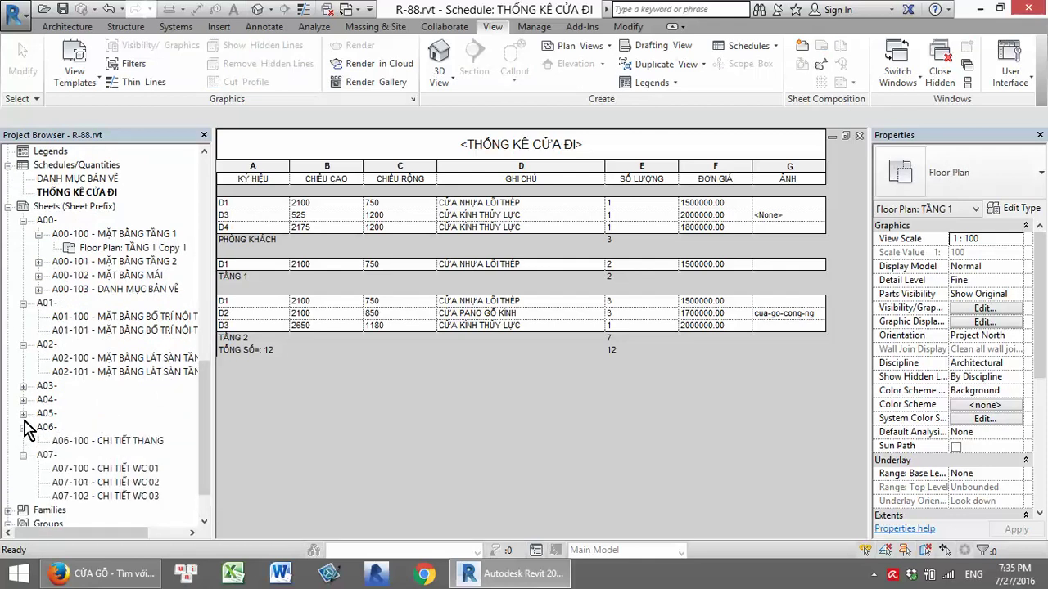
left_click(23, 414)
left_click(23, 399)
left_click(23, 386)
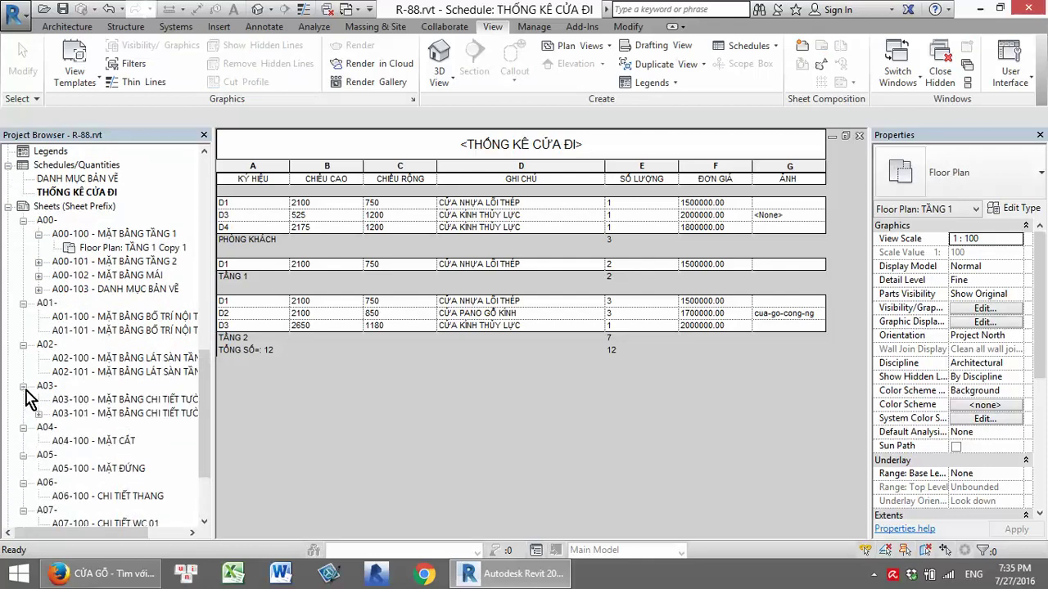
scroll(131, 409, "down", 3)
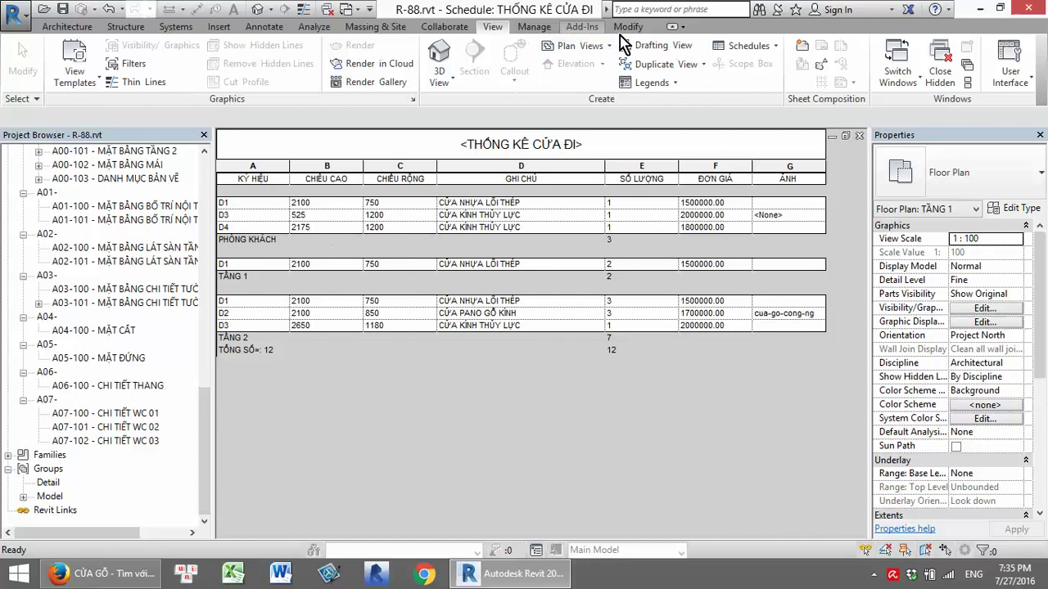
left_click(801, 50)
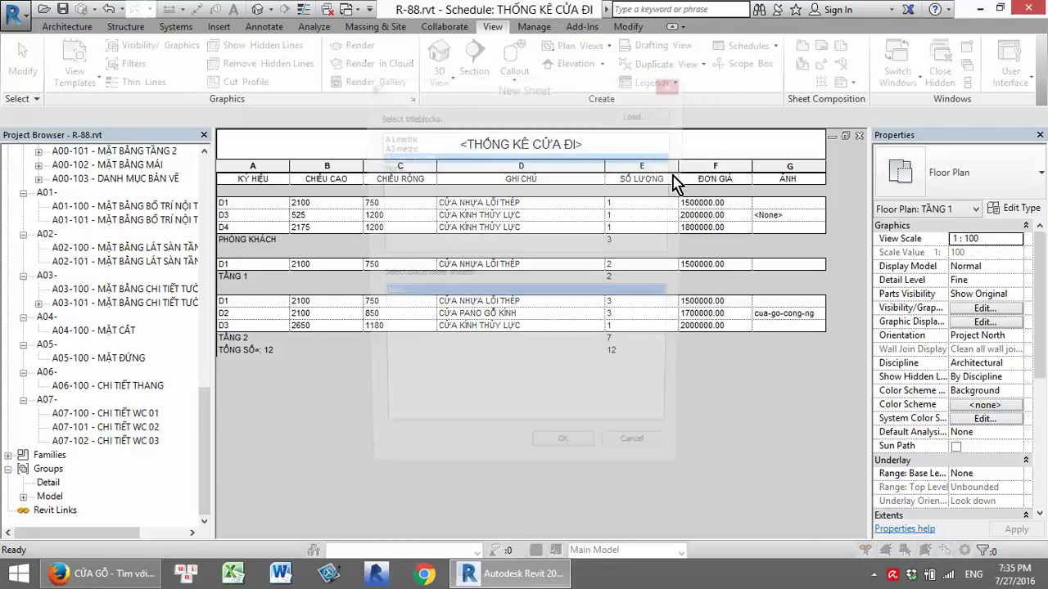
left_click(578, 459)
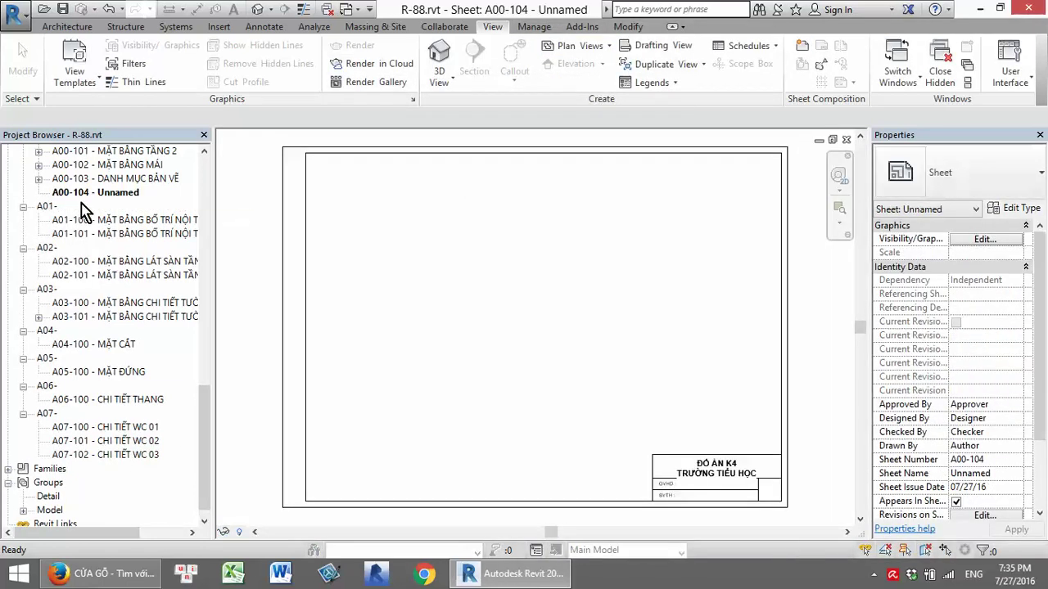
Rename the new sheet to number A8-101 and name THỐNG KÊ CỬA ĐI
right_click(80, 194)
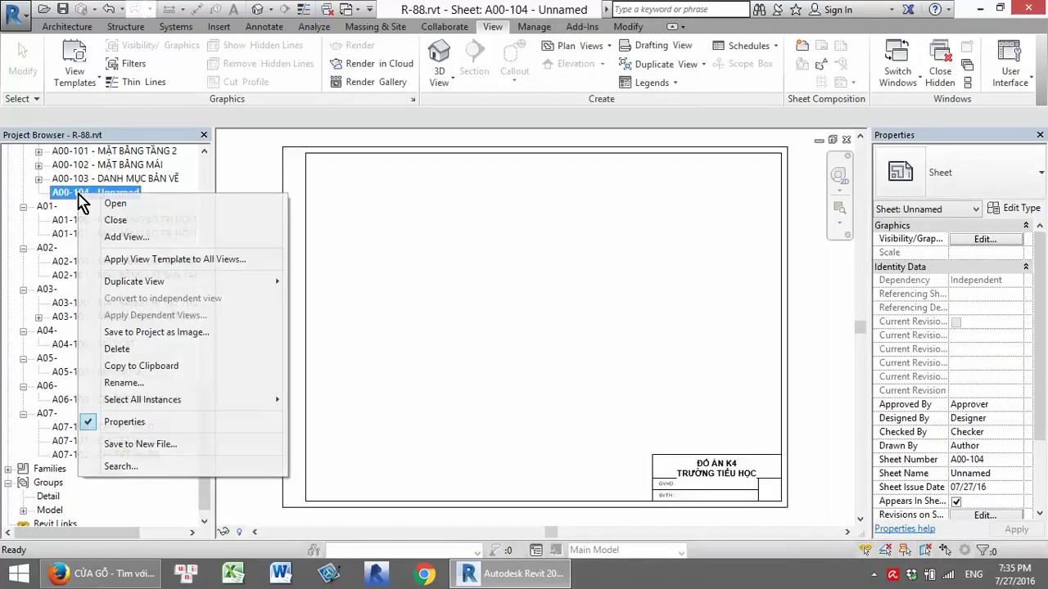
left_click(131, 383)
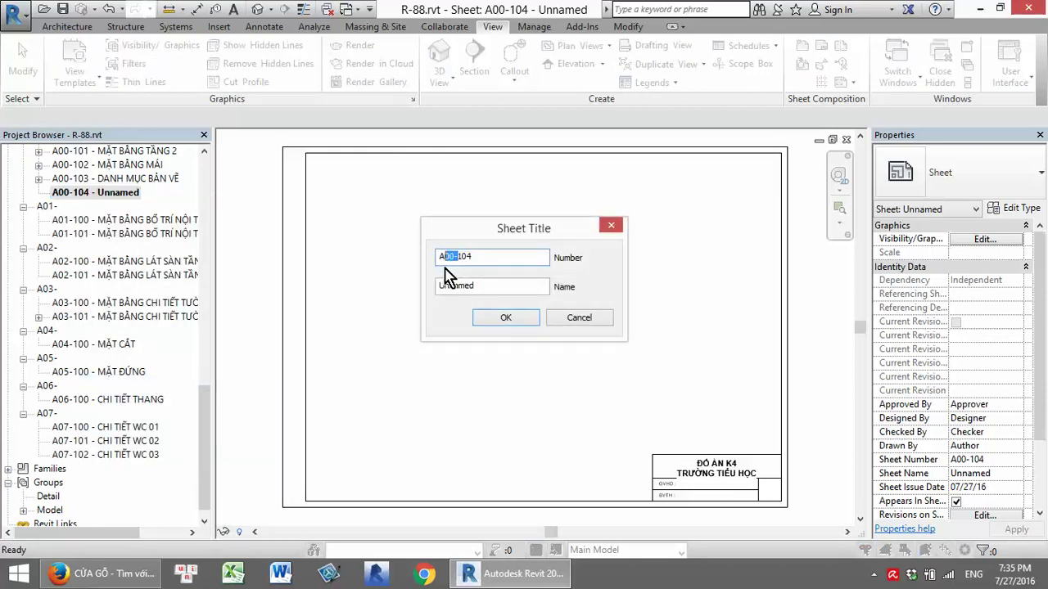
type("8")
key("Tab")
type("CHI")
type("THỐNG KÊ CỬA ĐI")
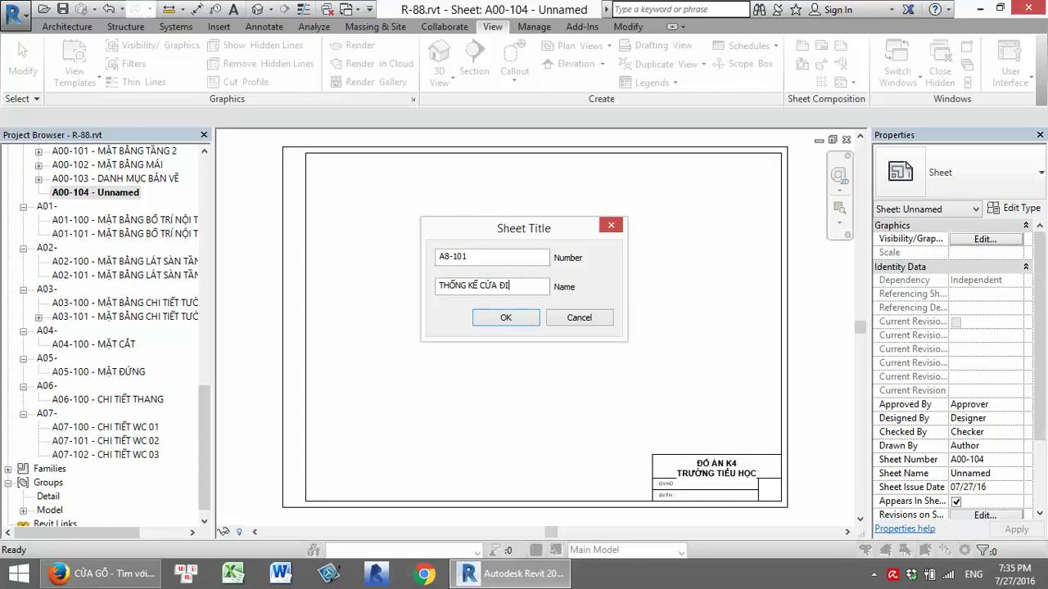
left_click(503, 318)
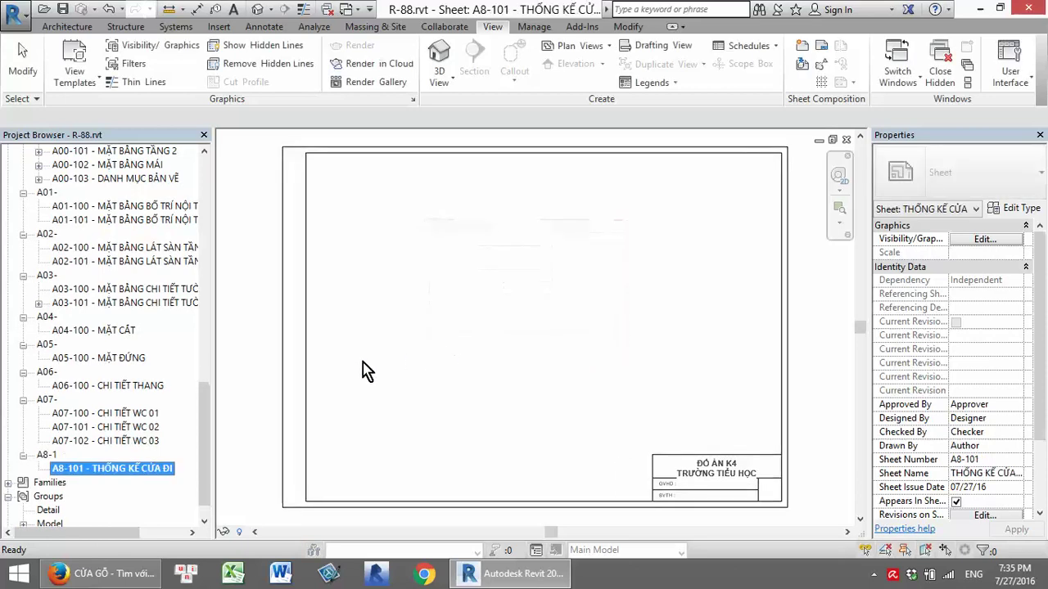
Place the THỐNG KÊ CỬA ĐI schedule at the top-left of sheet A8-101
left_click_drag(208, 405, 205, 301)
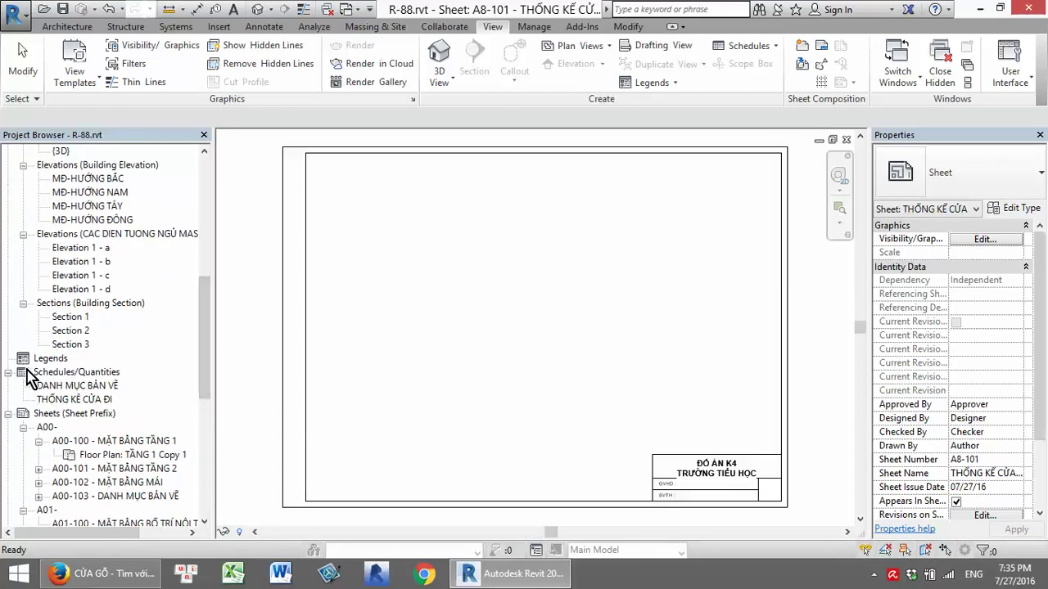
left_click_drag(97, 407, 521, 334)
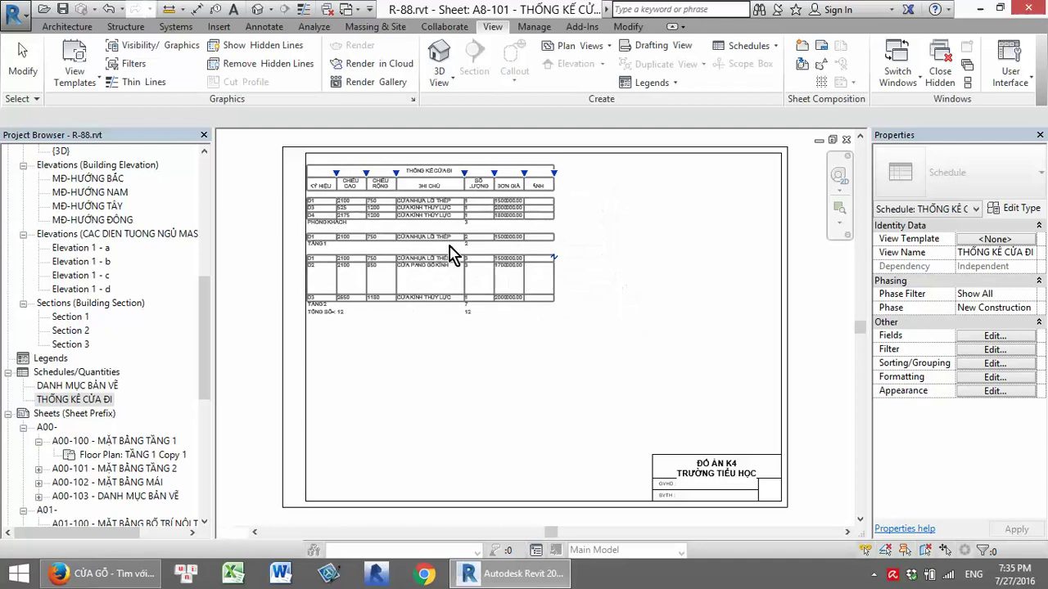
left_click(450, 250)
scroll(612, 329, "up", 3)
scroll(573, 308, "down", 4)
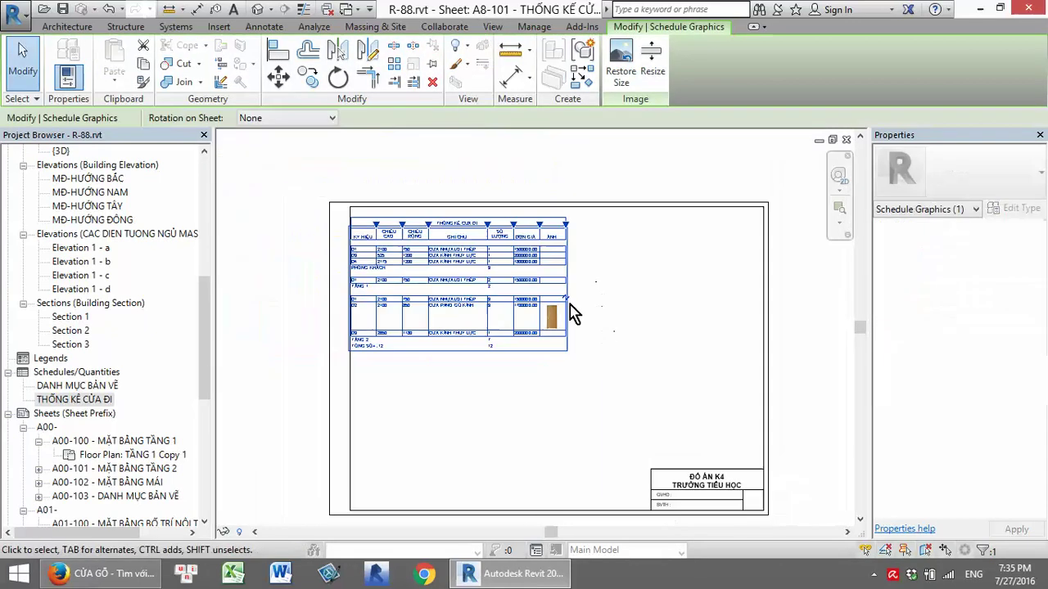
scroll(571, 233, "up", 2)
Adjust the ẢNH and ĐƠN GIÁ column widths to resize the door picture on the sheet
left_click_drag(569, 224, 738, 221)
left_click_drag(530, 221, 615, 222)
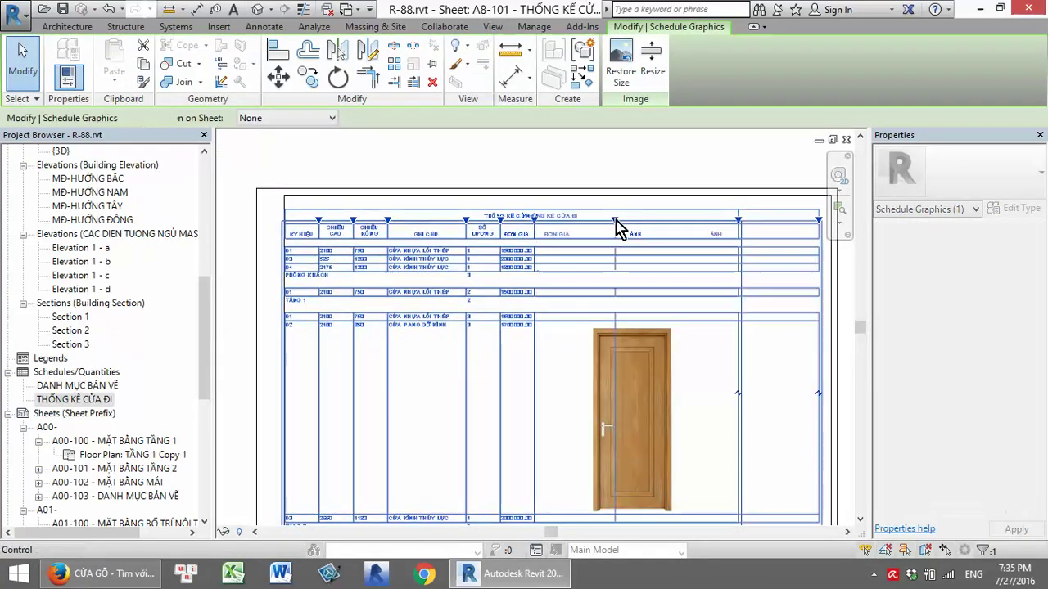
left_click_drag(780, 226, 666, 227)
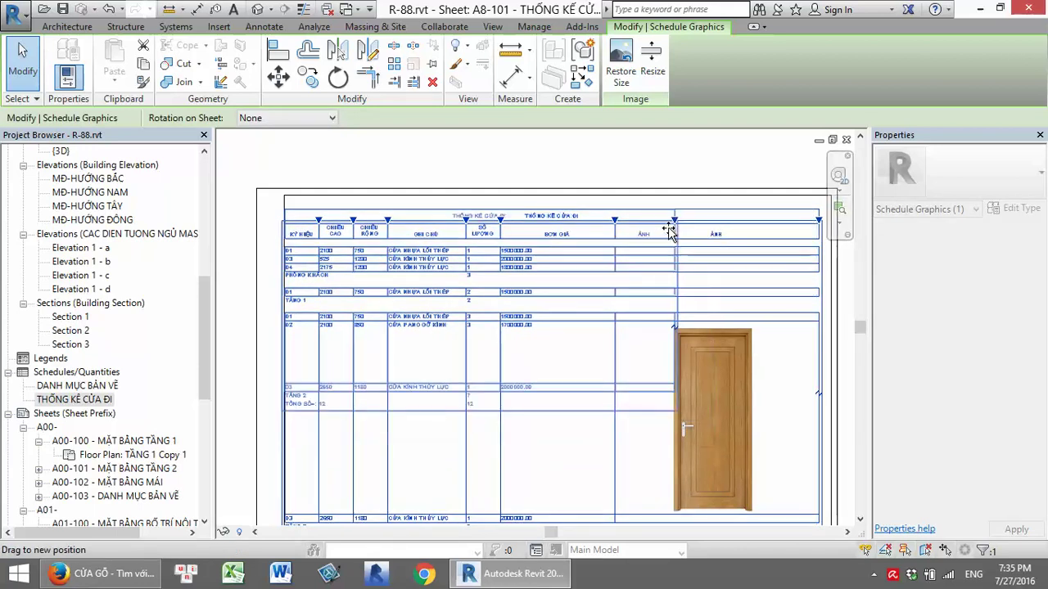
scroll(497, 248, "up", 3)
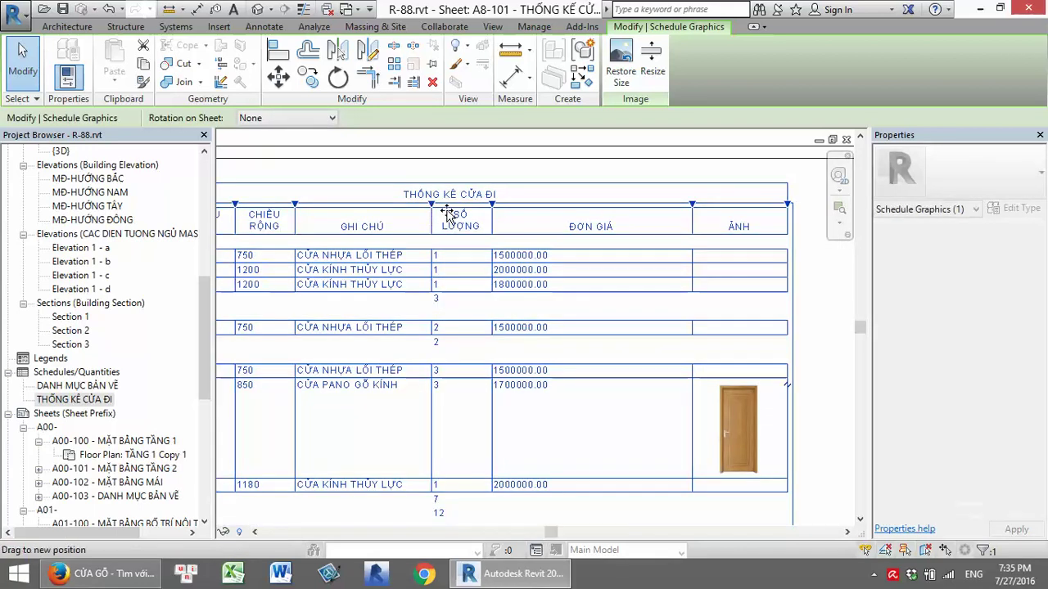
scroll(471, 225, "down", 3)
Move the placed schedule slightly to the right on the sheet
left_click(528, 460)
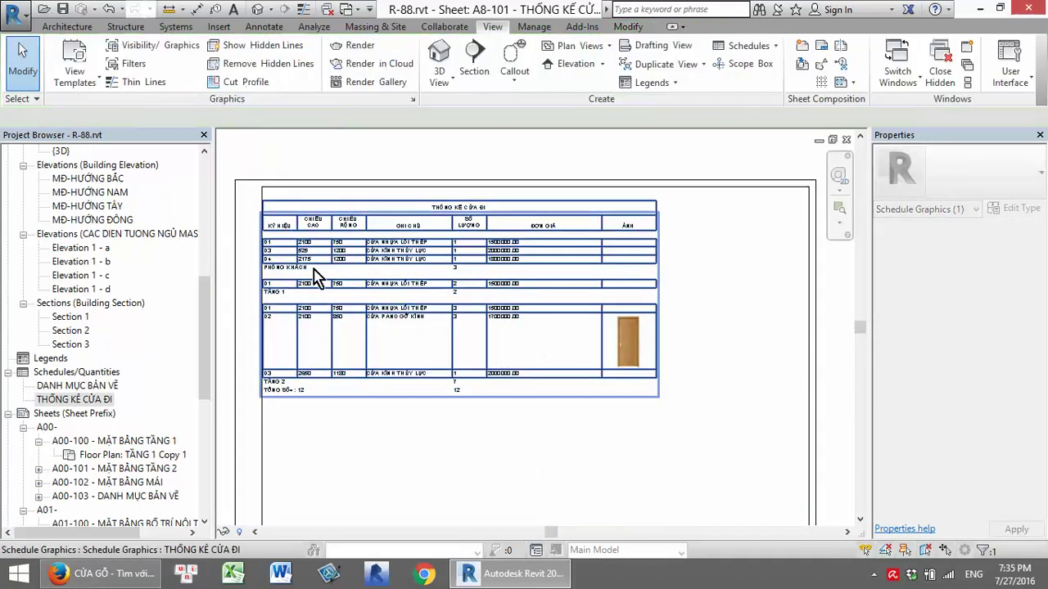
left_click(451, 270)
left_click_drag(456, 262, 480, 255)
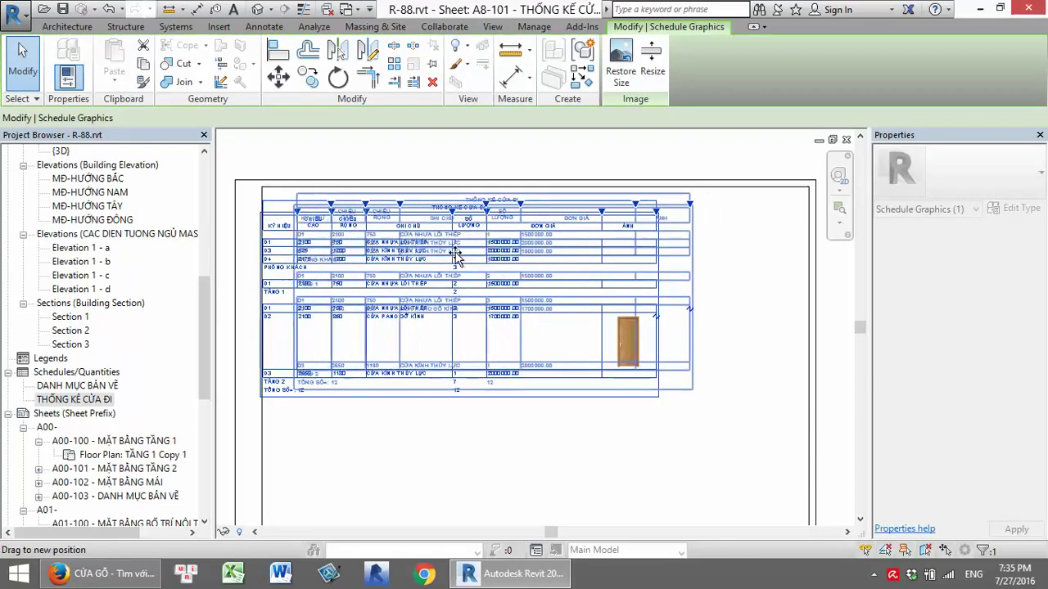
left_click(533, 450)
Zoom over the schedule on the sheet, then open the THỐNG KÊ CỬA ĐI schedule view
scroll(475, 277, "up", 3)
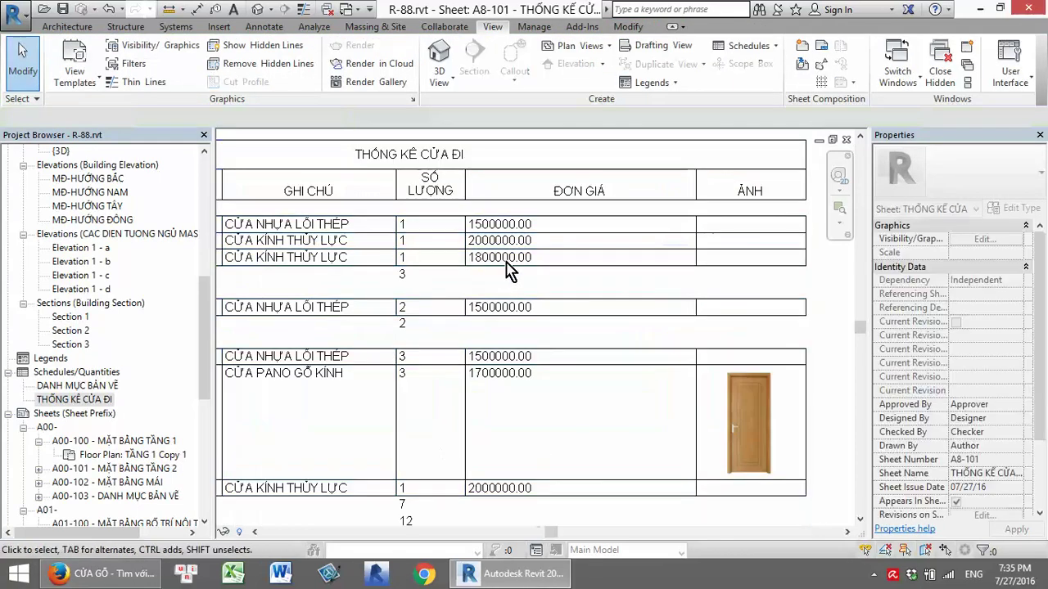
scroll(565, 296, "down", 2)
scroll(614, 352, "down", 1)
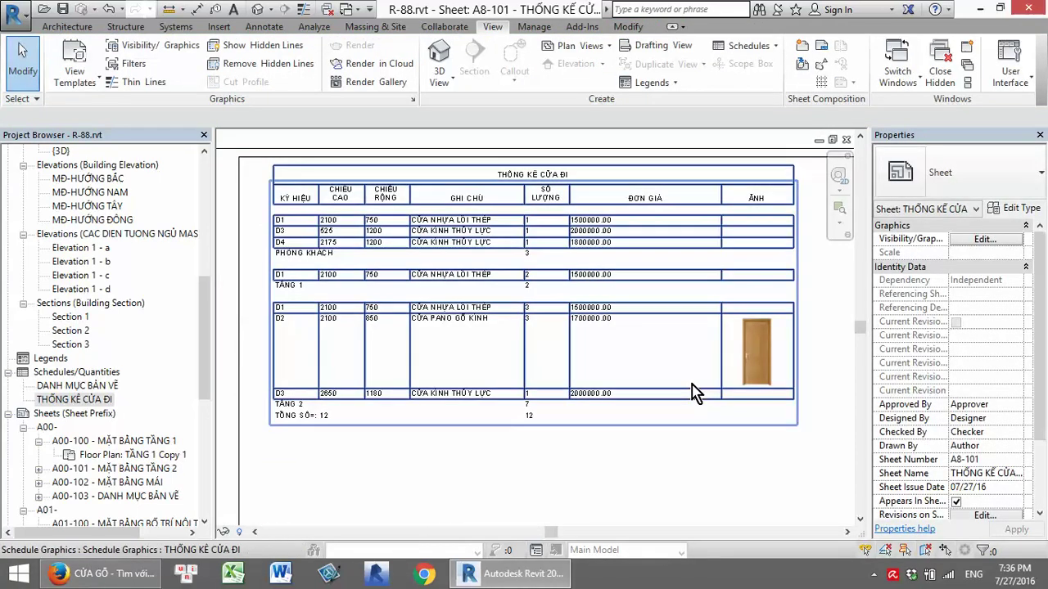
scroll(558, 442, "up", 2)
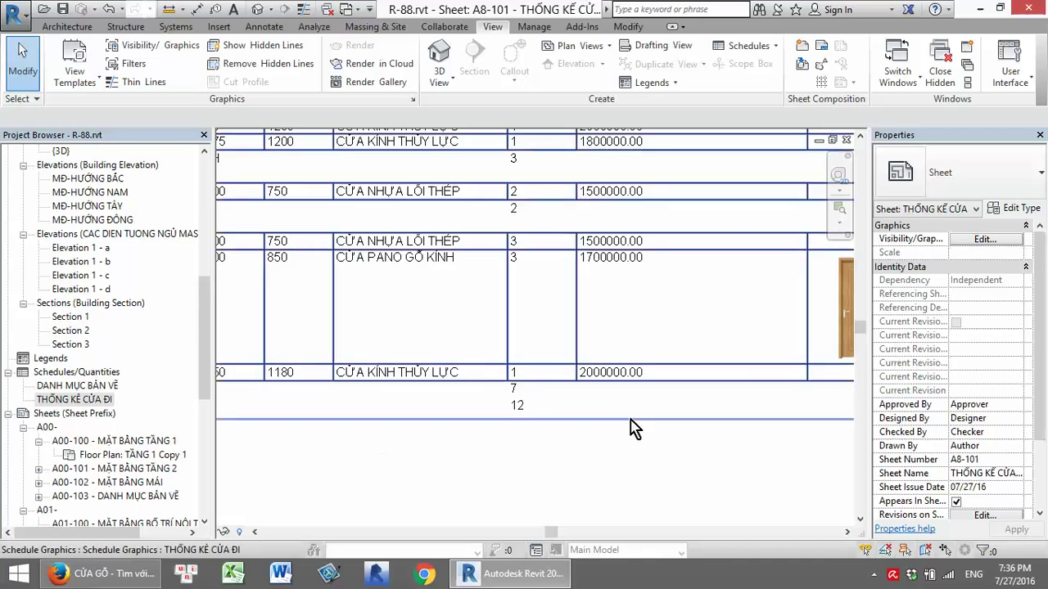
scroll(606, 428, "down", 2)
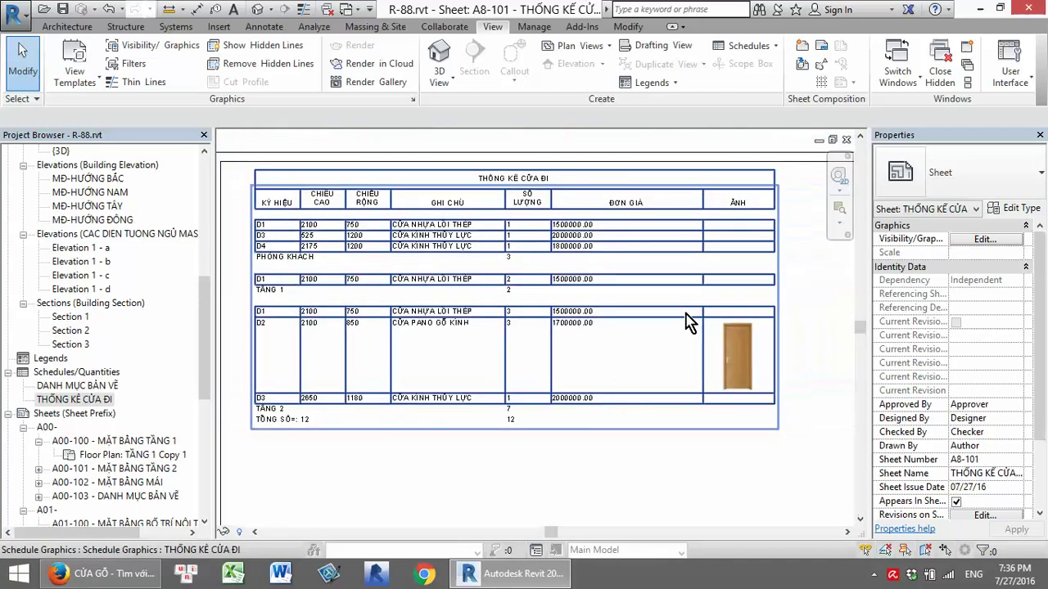
scroll(588, 293, "up", 1)
scroll(557, 266, "up", 1)
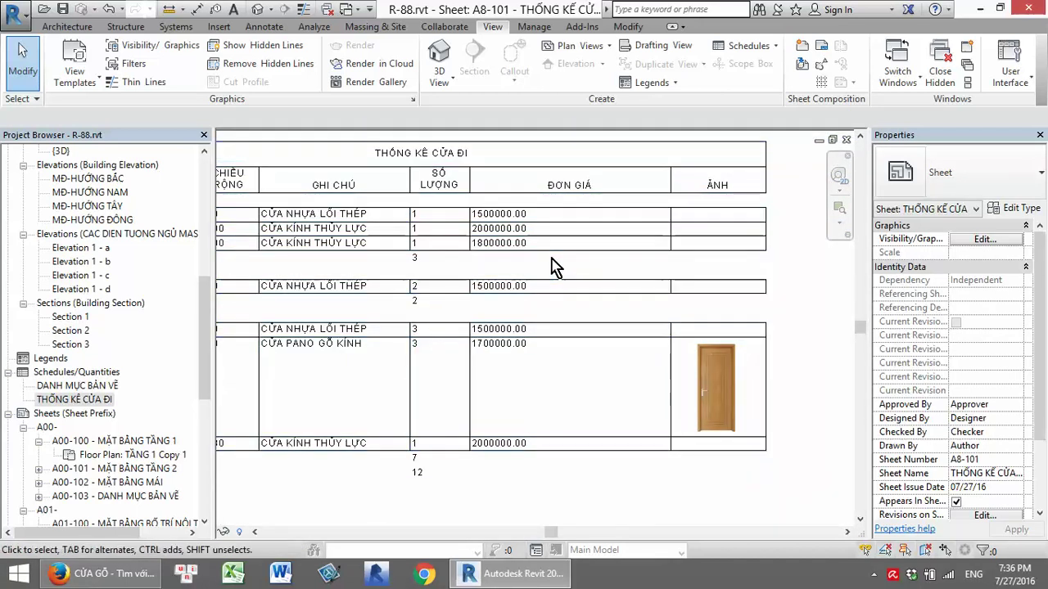
scroll(552, 265, "down", 1)
left_click(598, 247)
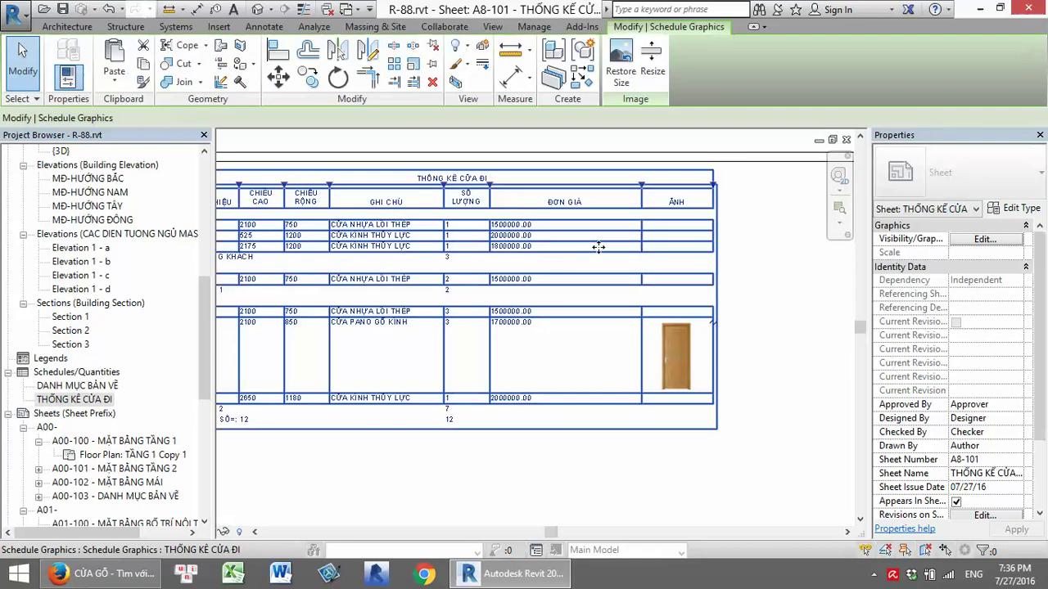
double_click(598, 248)
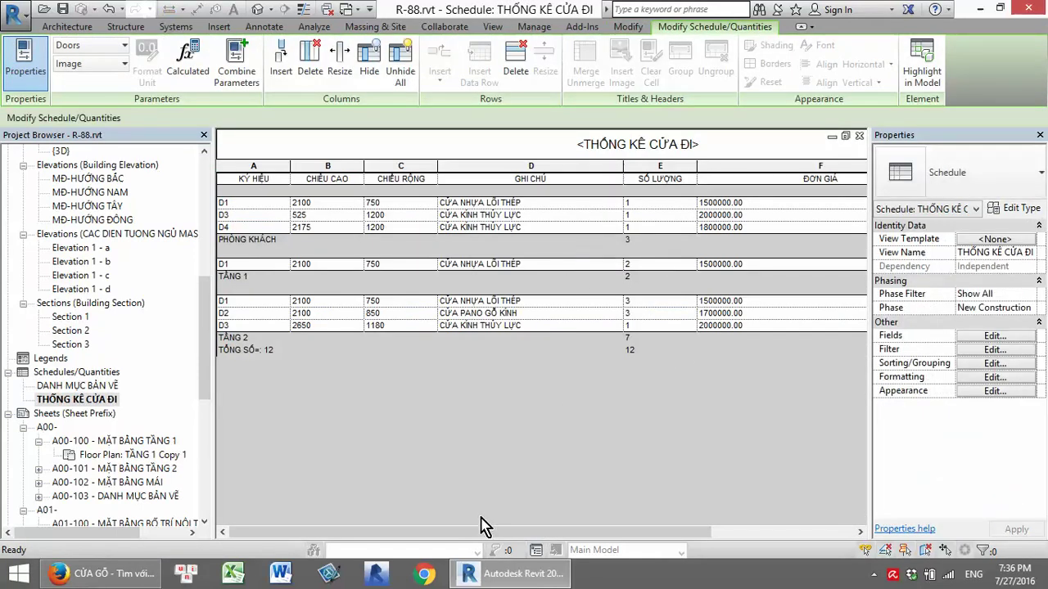
Narrow the ĐƠN GIÁ, GHI CHÚ, SỐ LƯỢNG, CHIỀU RỘNG and ẢNH columns, then open the Fields settings
left_click_drag(485, 532, 655, 533)
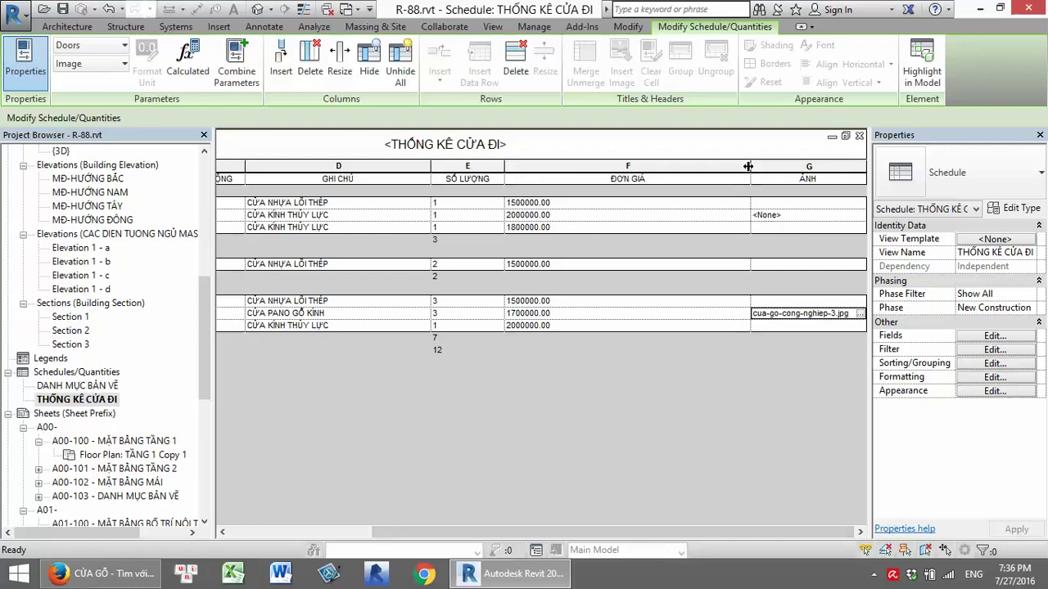
left_click_drag(748, 166, 575, 186)
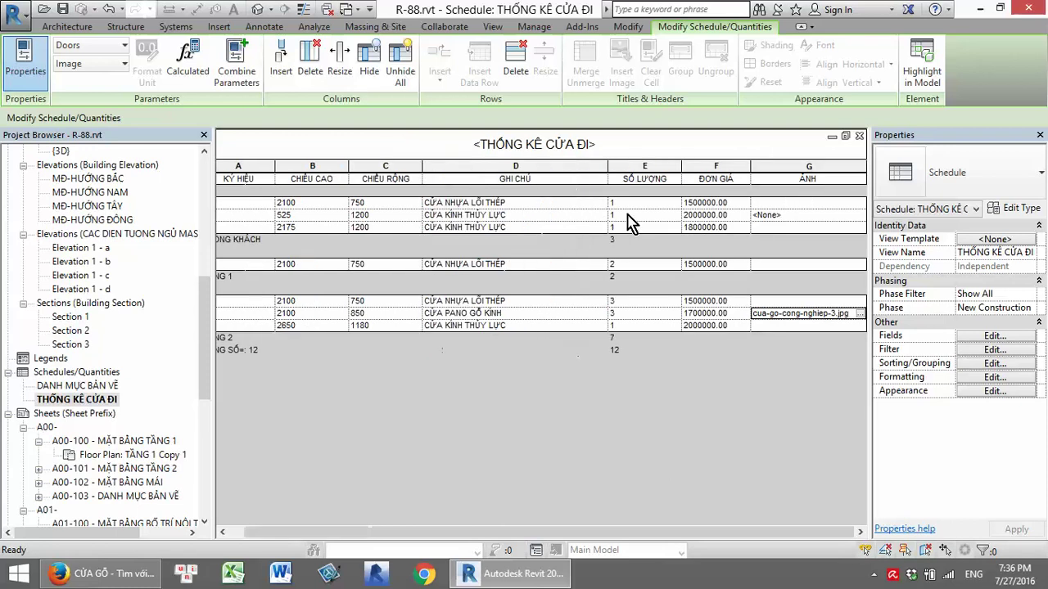
left_click_drag(607, 166, 532, 172)
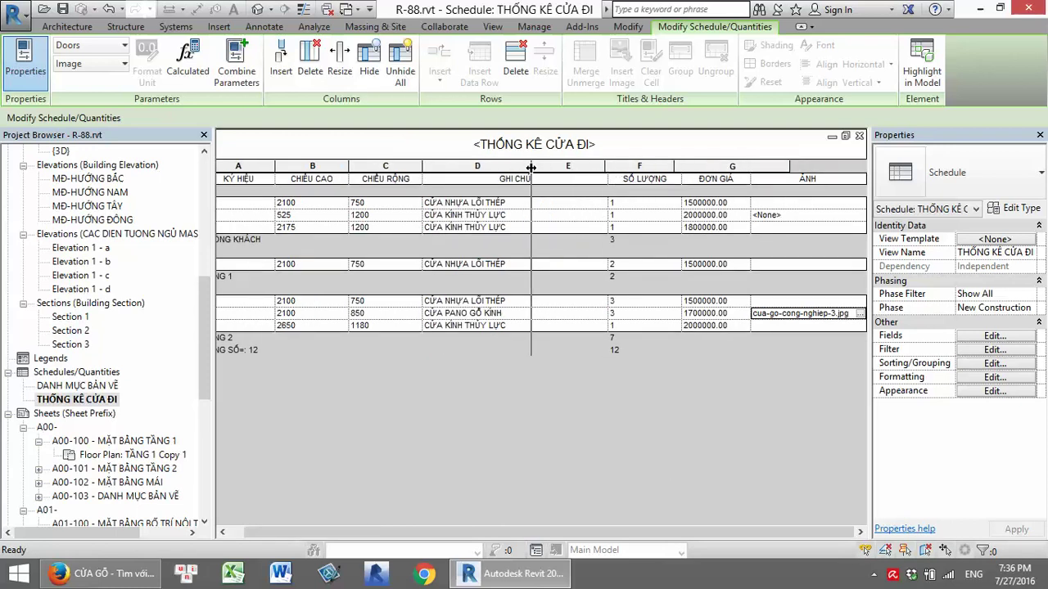
left_click_drag(618, 167, 591, 169)
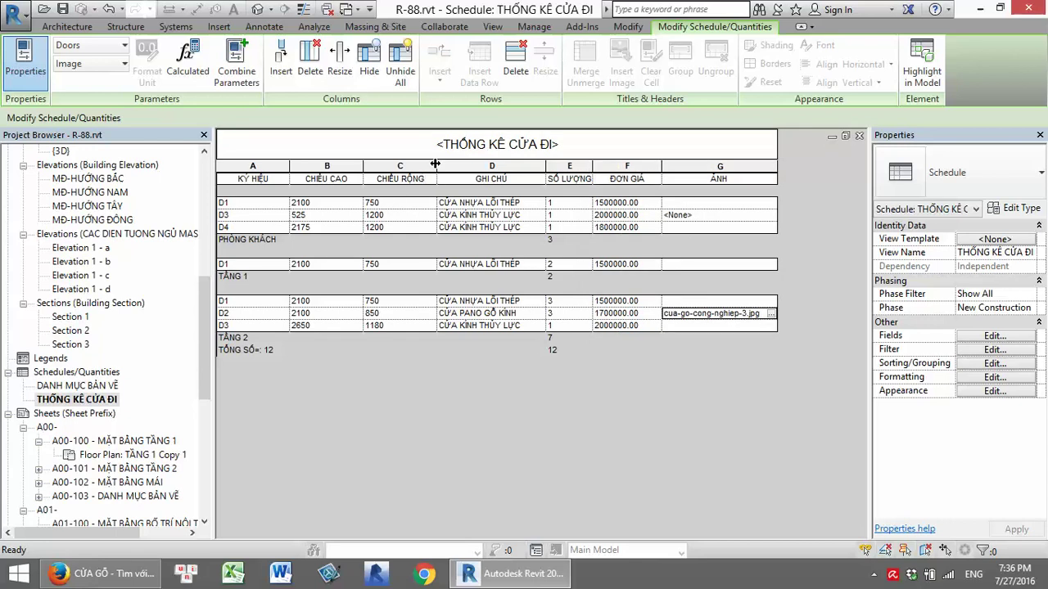
left_click_drag(437, 166, 276, 166)
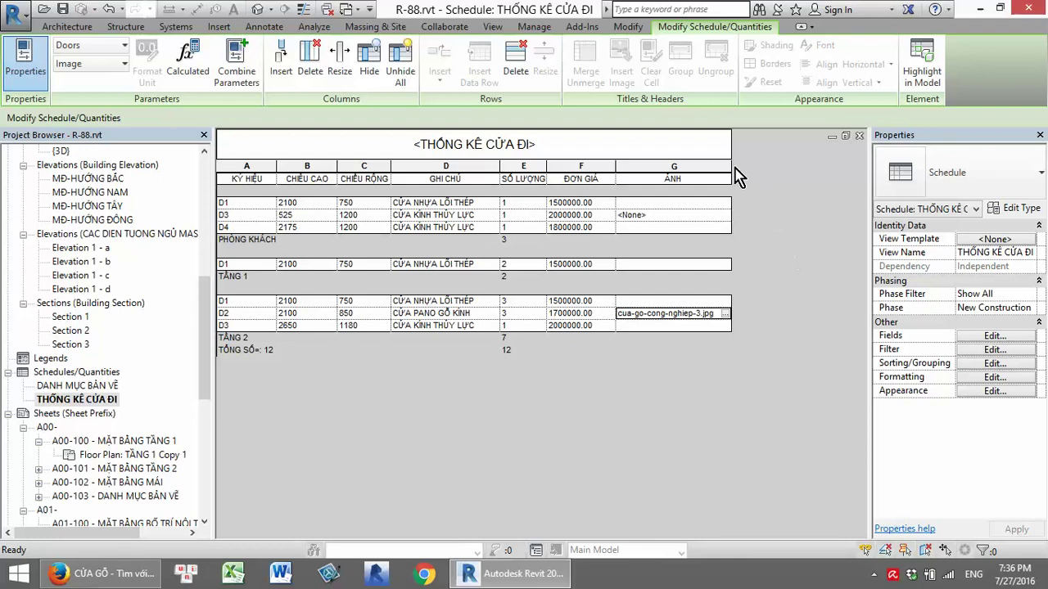
left_click_drag(731, 166, 665, 166)
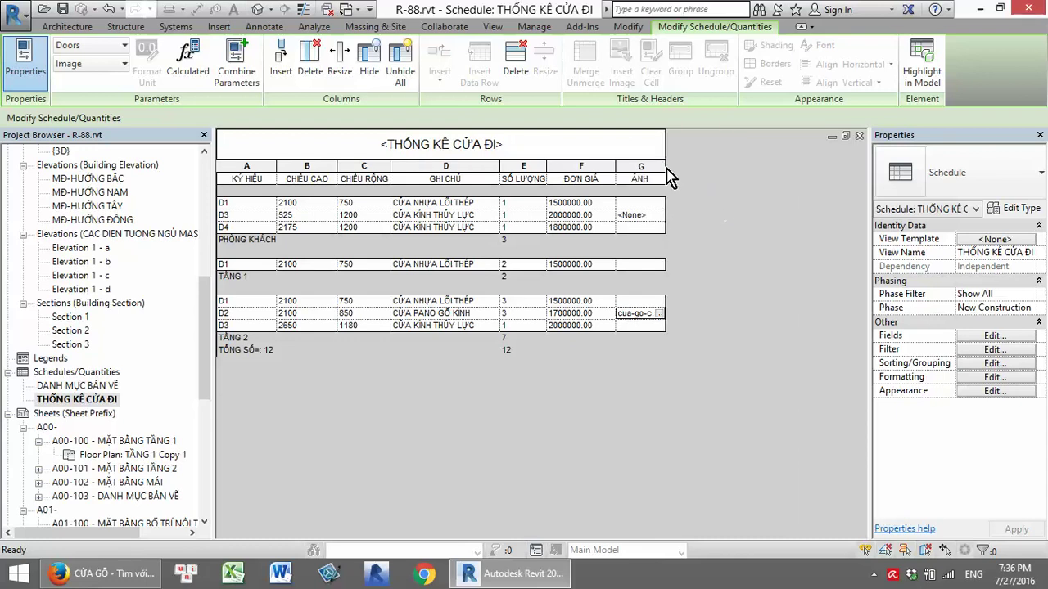
left_click(982, 336)
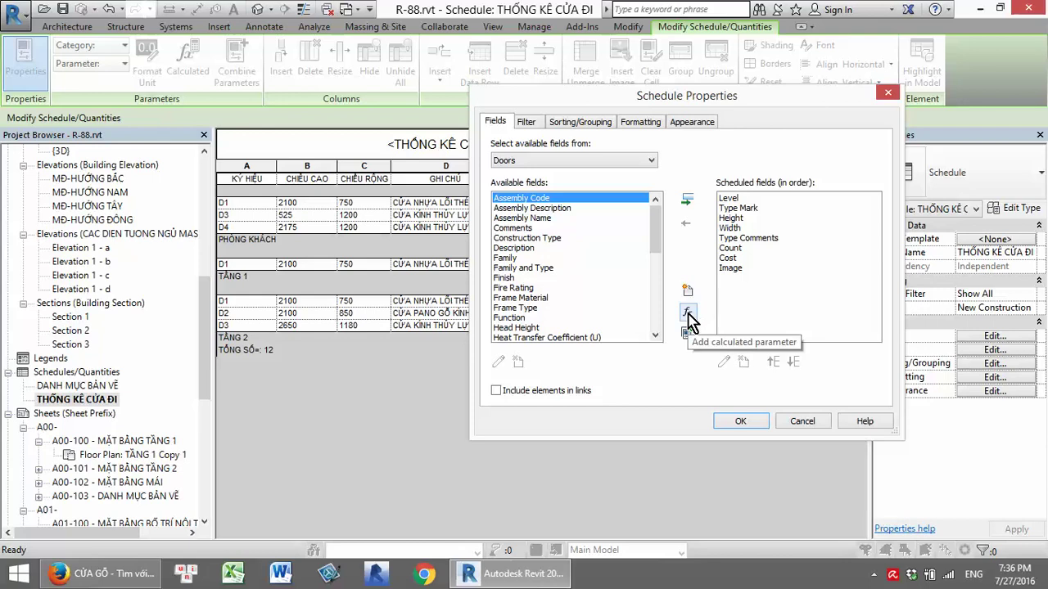
left_click(688, 313)
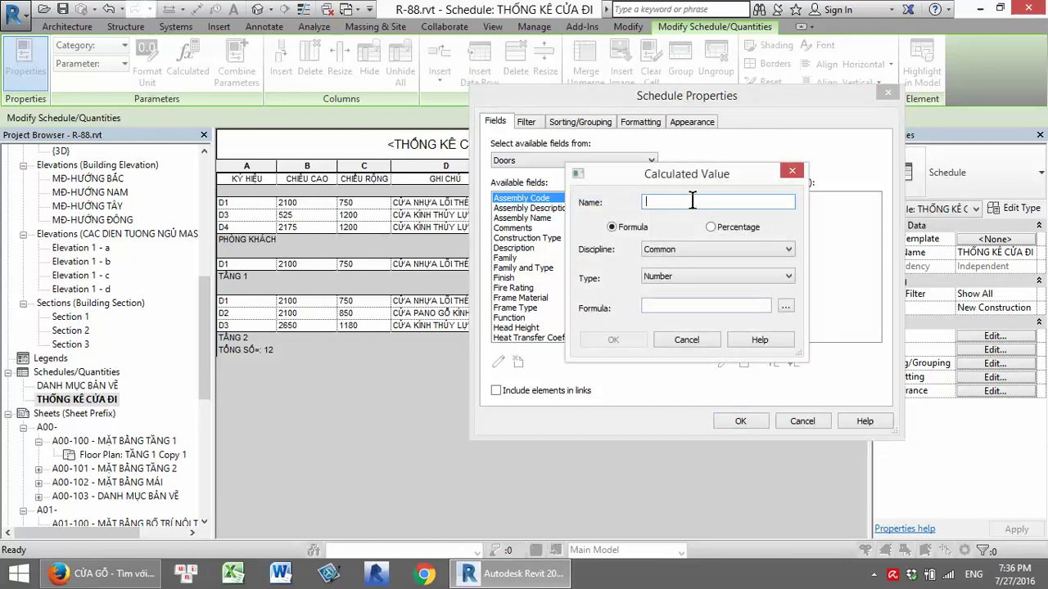
type("THA")
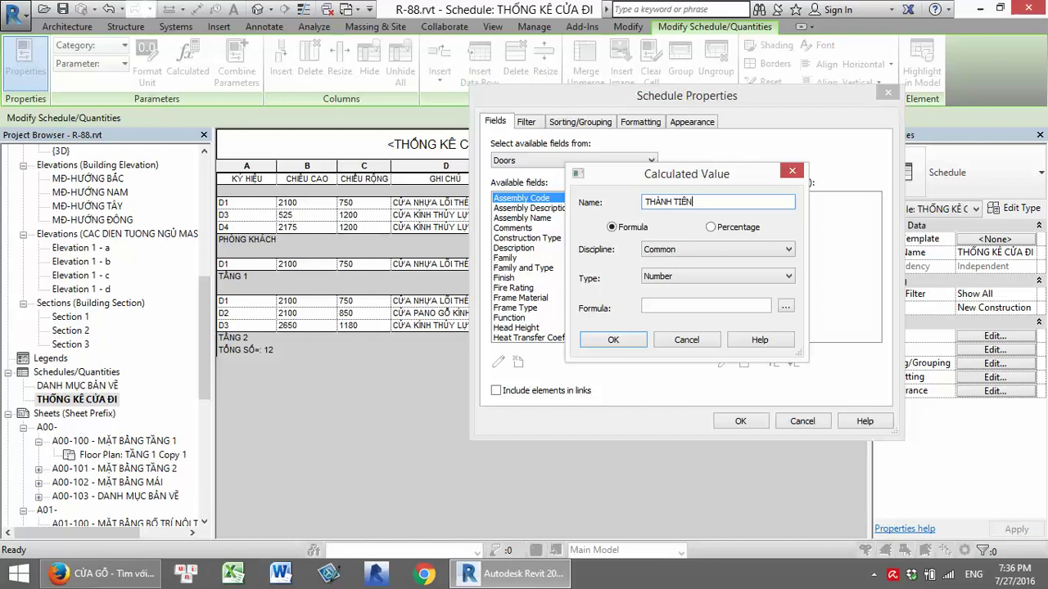
left_click(688, 276)
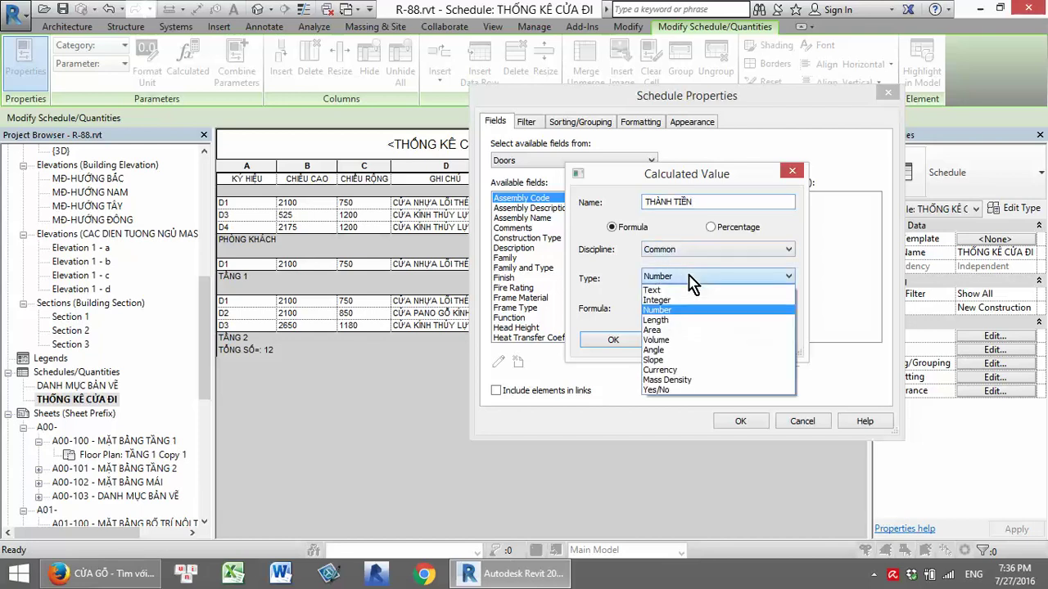
left_click(686, 371)
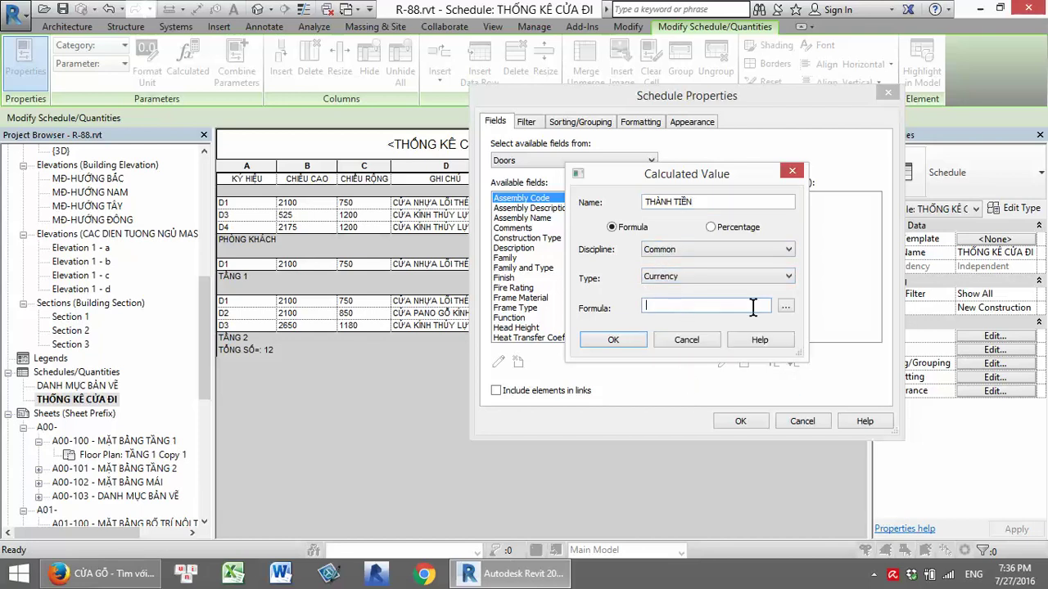
left_click(783, 306)
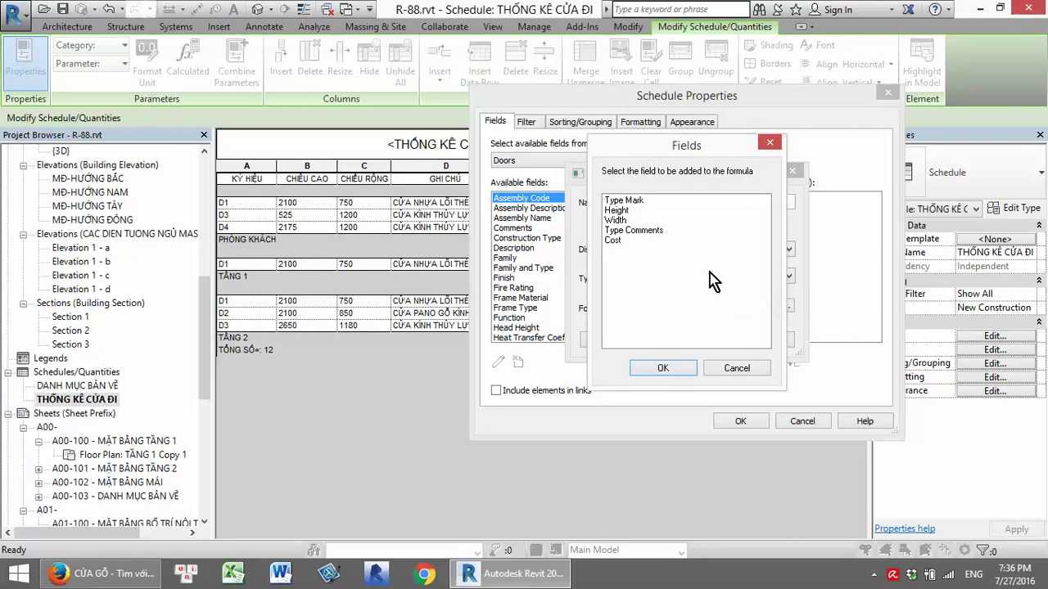
left_click(613, 241)
left_click(664, 368)
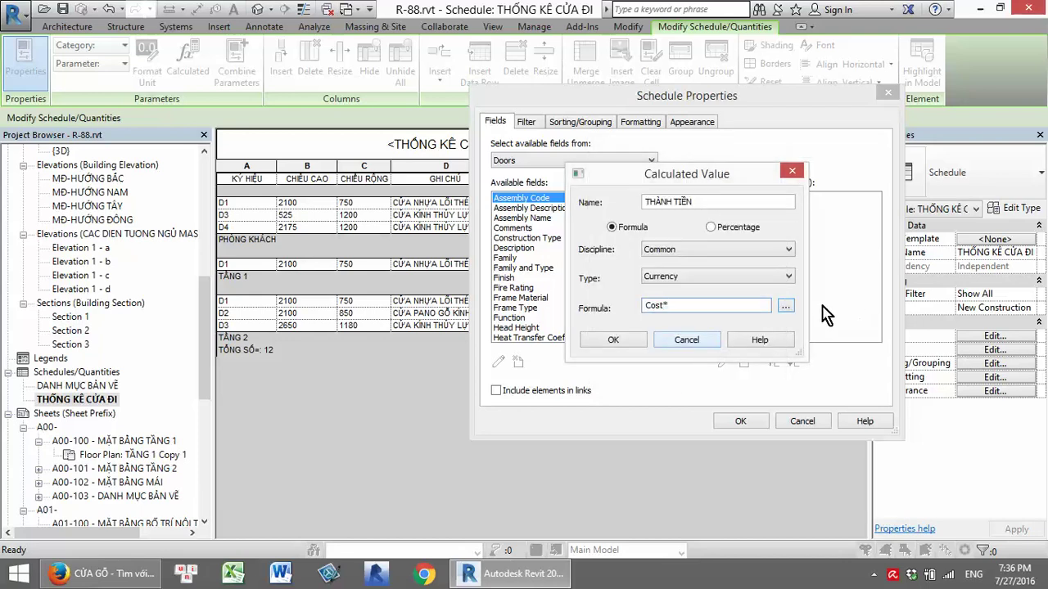
left_click(785, 306)
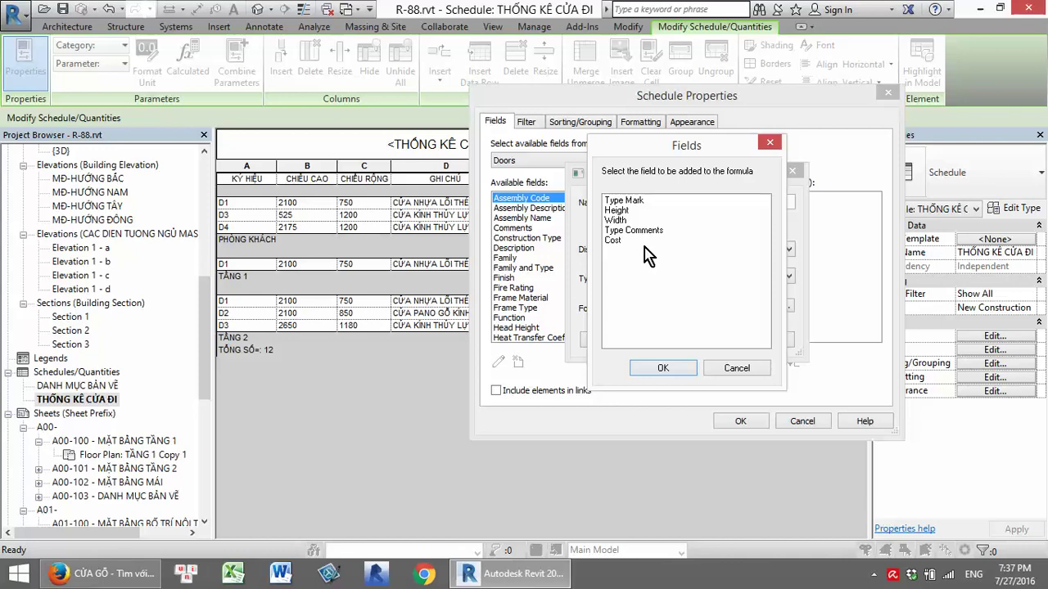
left_click_drag(717, 149, 735, 139)
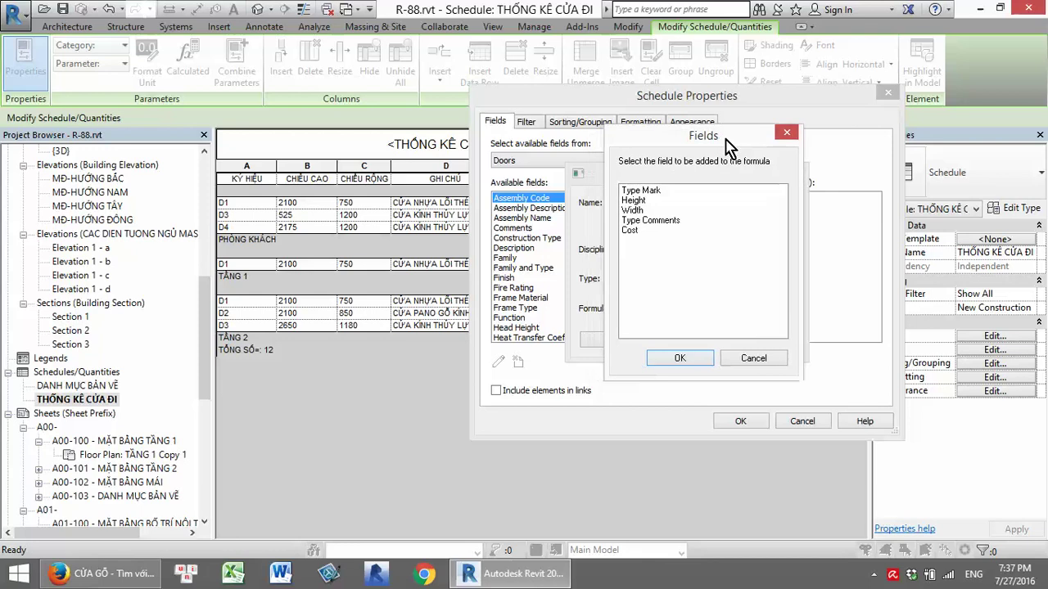
left_click(750, 362)
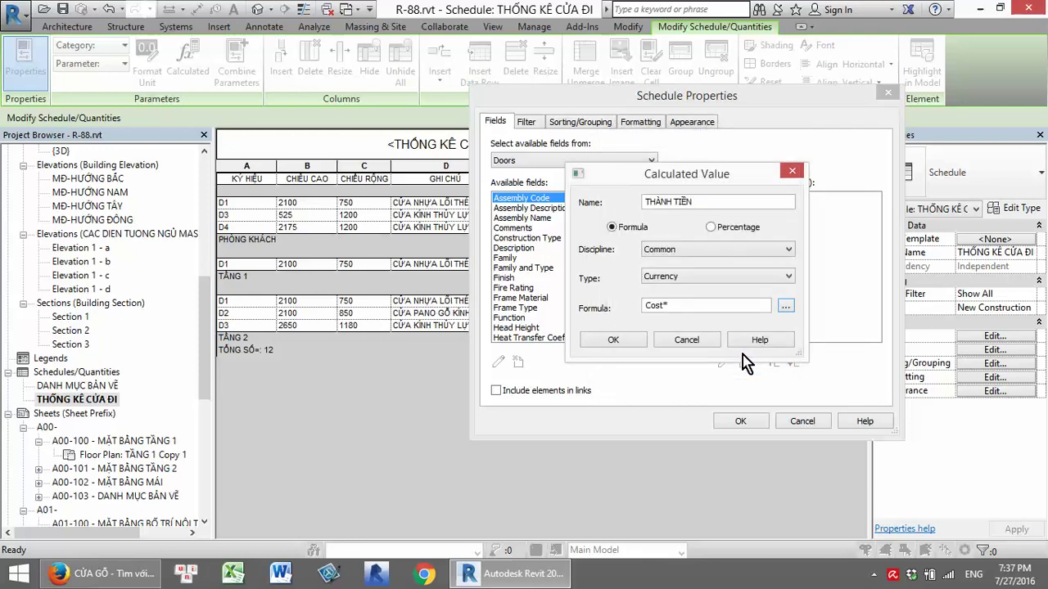
left_click(708, 252)
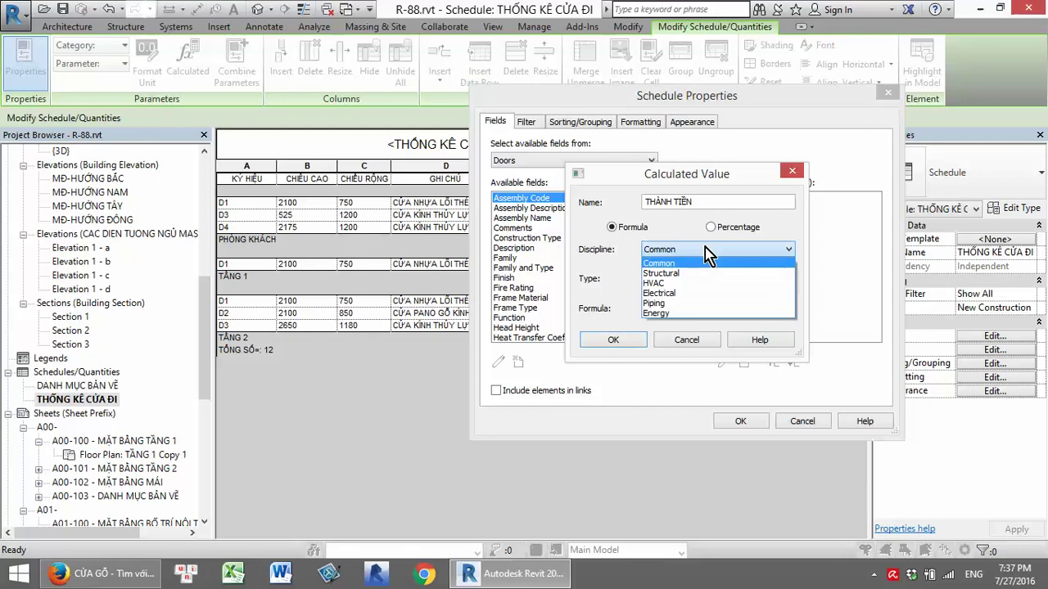
left_click(705, 248)
left_click(702, 275)
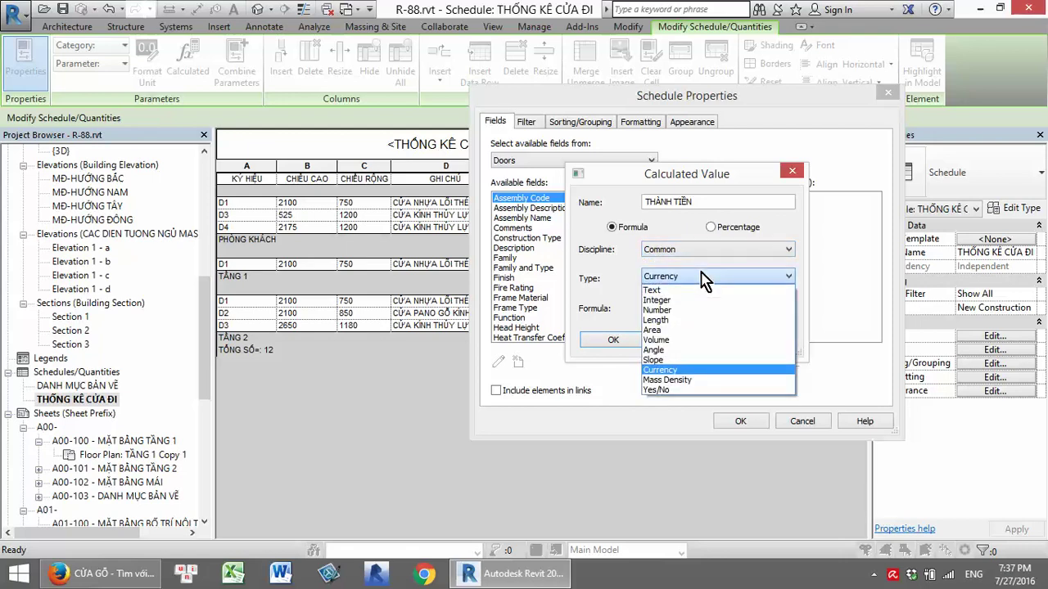
left_click(701, 276)
left_click(785, 308)
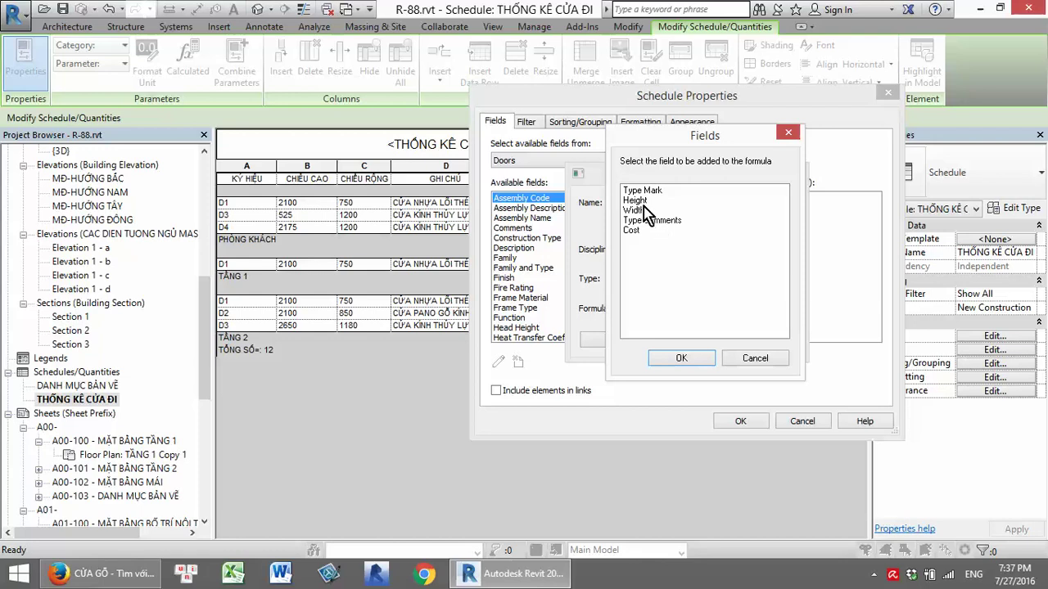
left_click(753, 358)
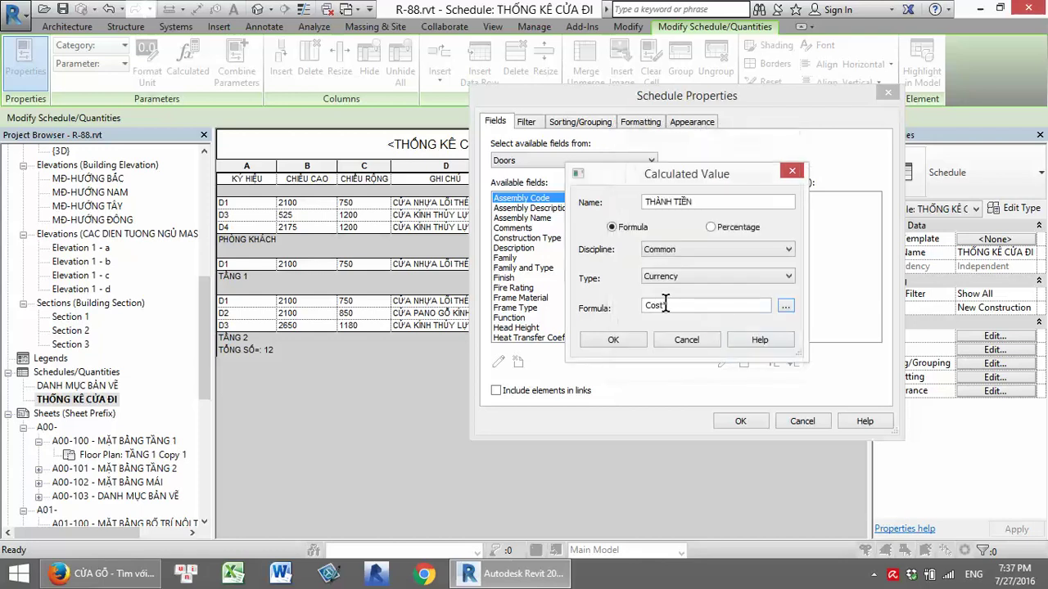
left_click(693, 277)
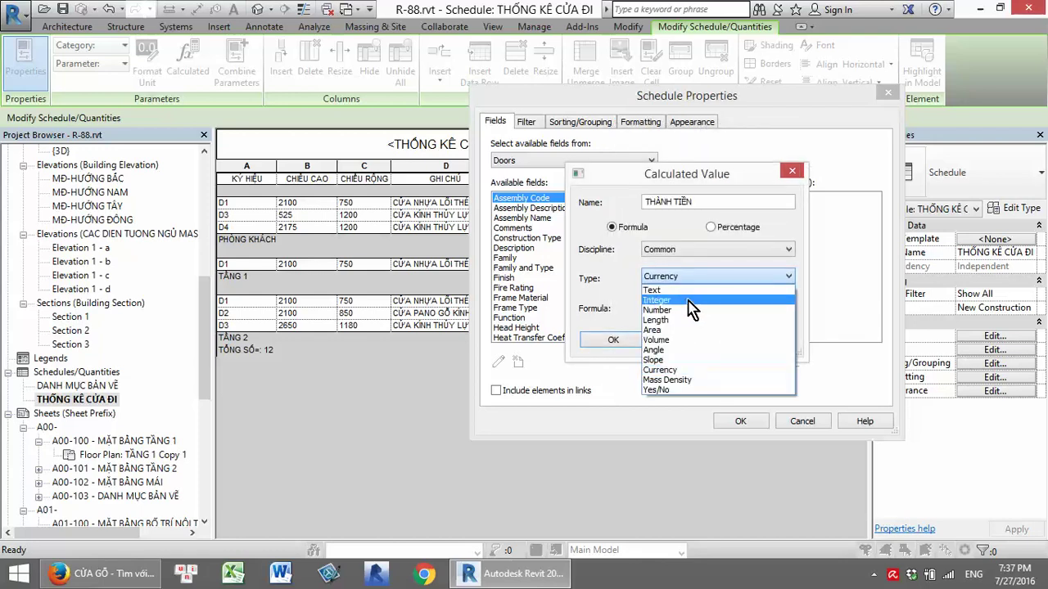
left_click(696, 300)
left_click(785, 307)
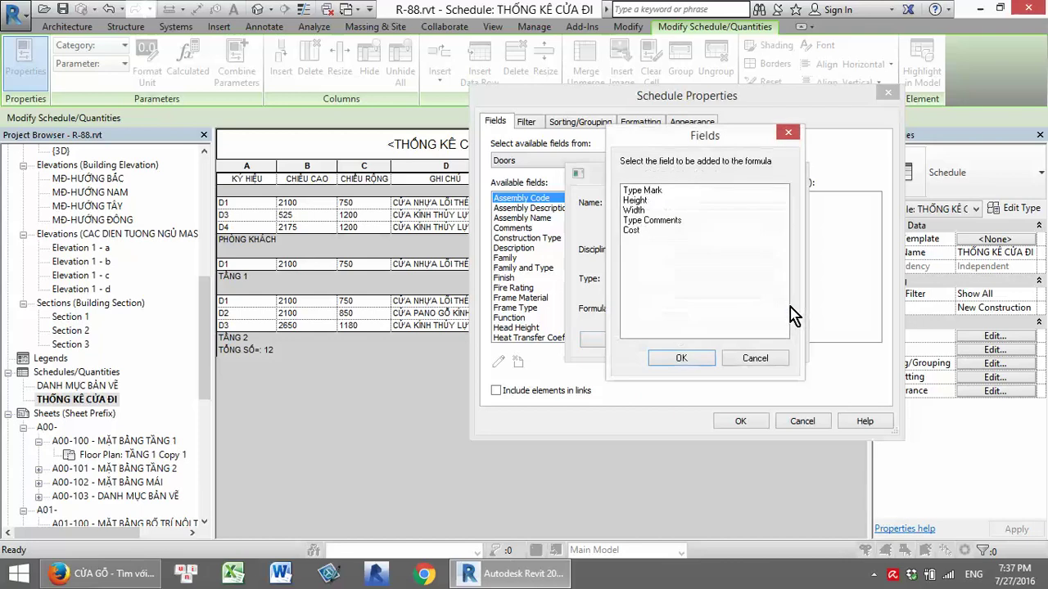
left_click(791, 134)
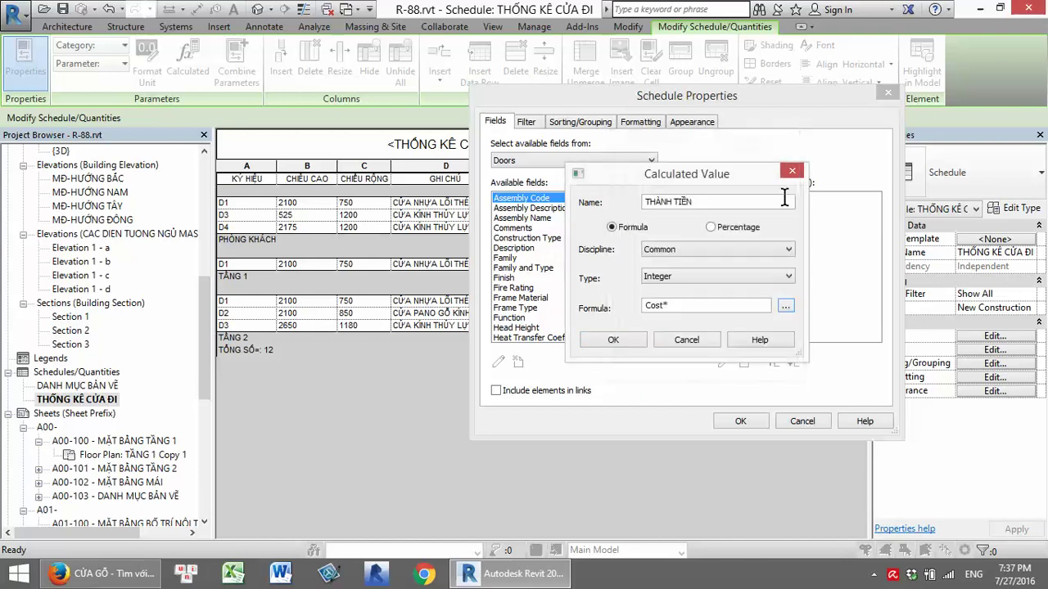
left_click(710, 341)
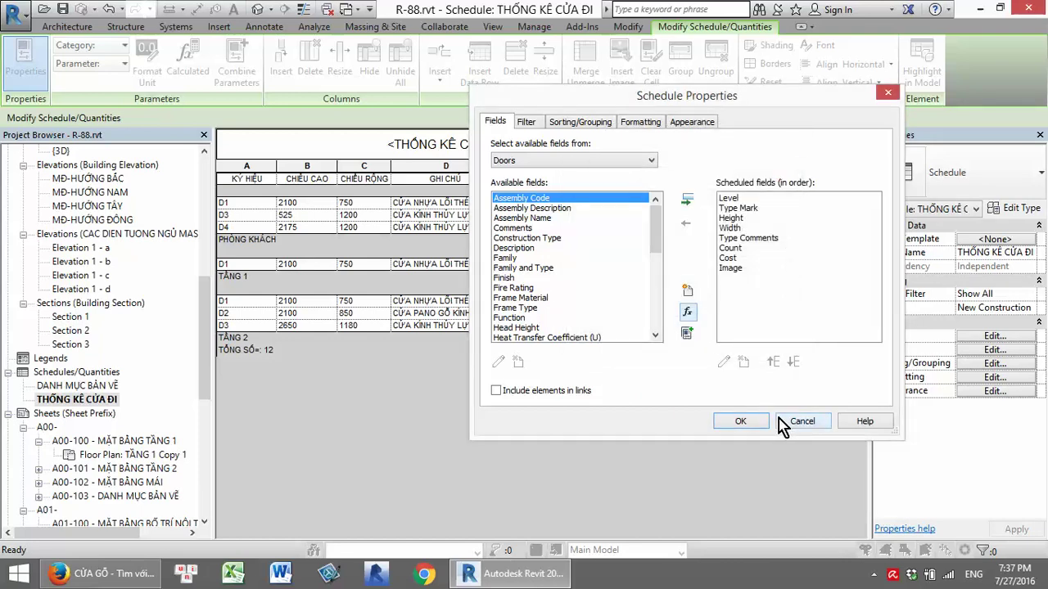
left_click(730, 248)
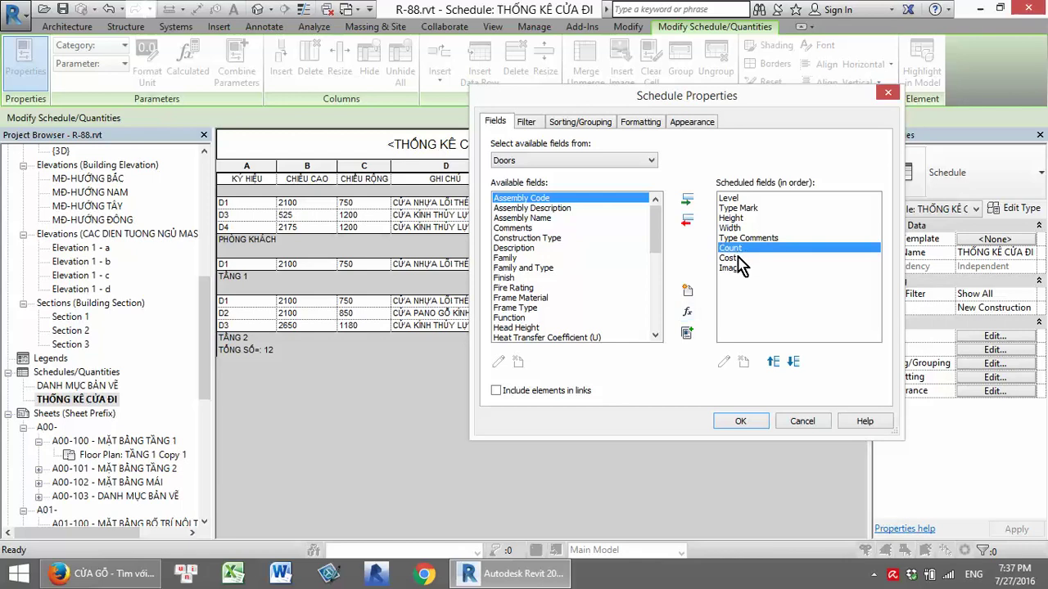
left_click(690, 301)
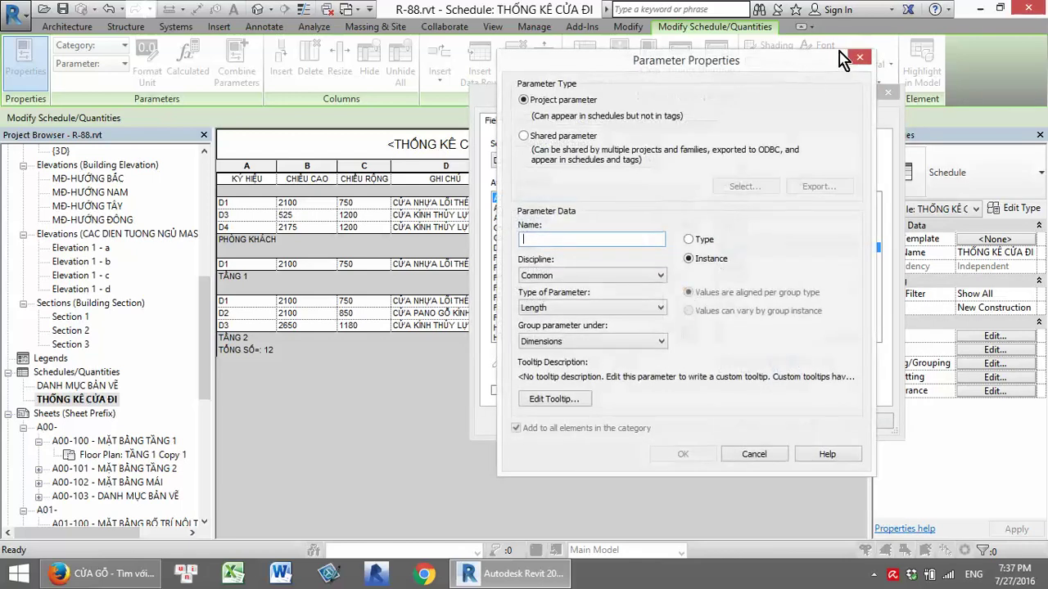
left_click(856, 61)
left_click(688, 311)
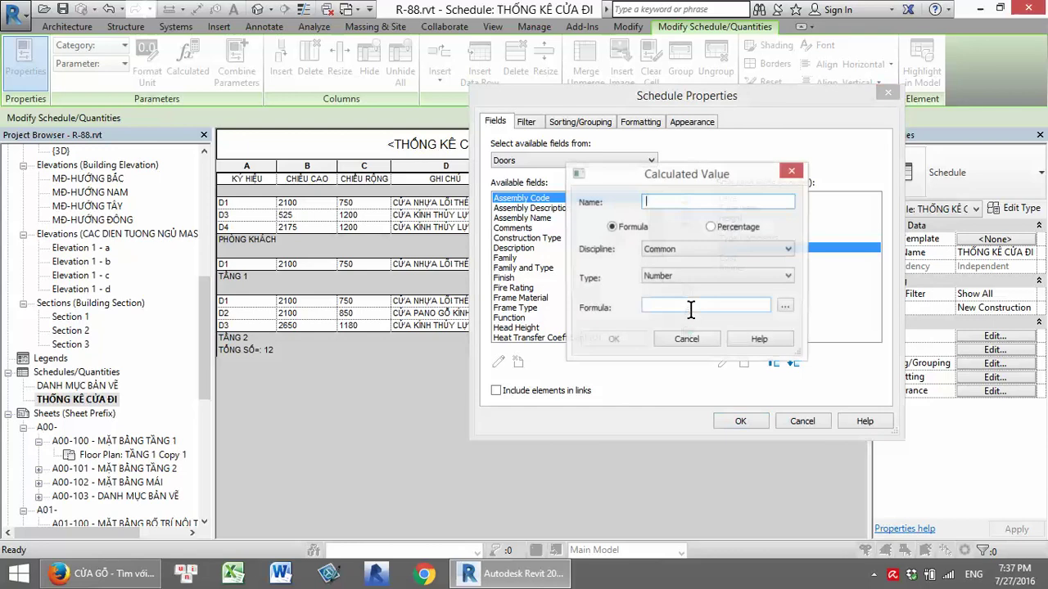
left_click(728, 279)
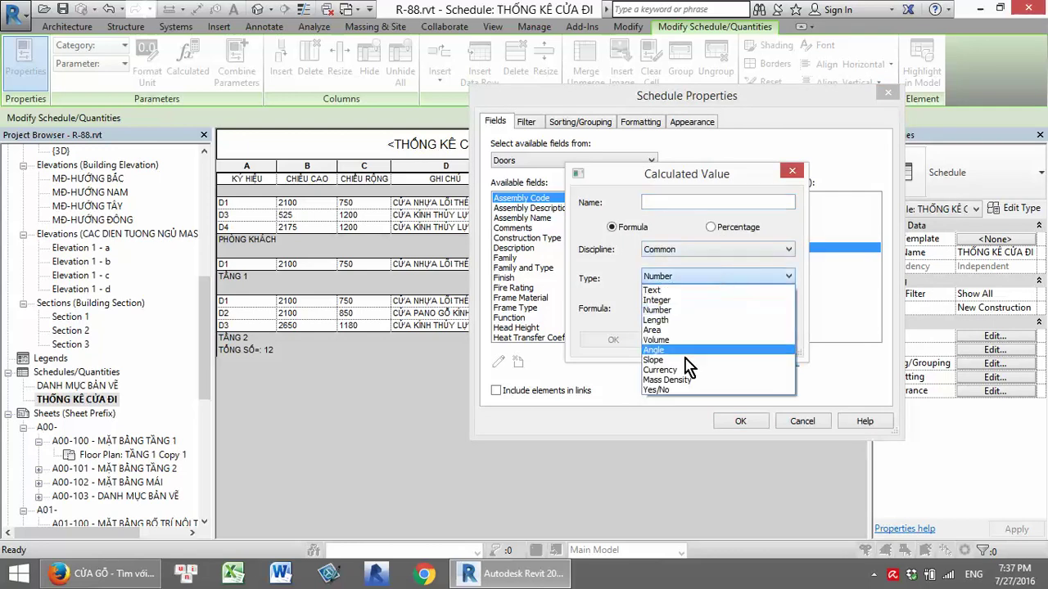
left_click(671, 369)
left_click(786, 306)
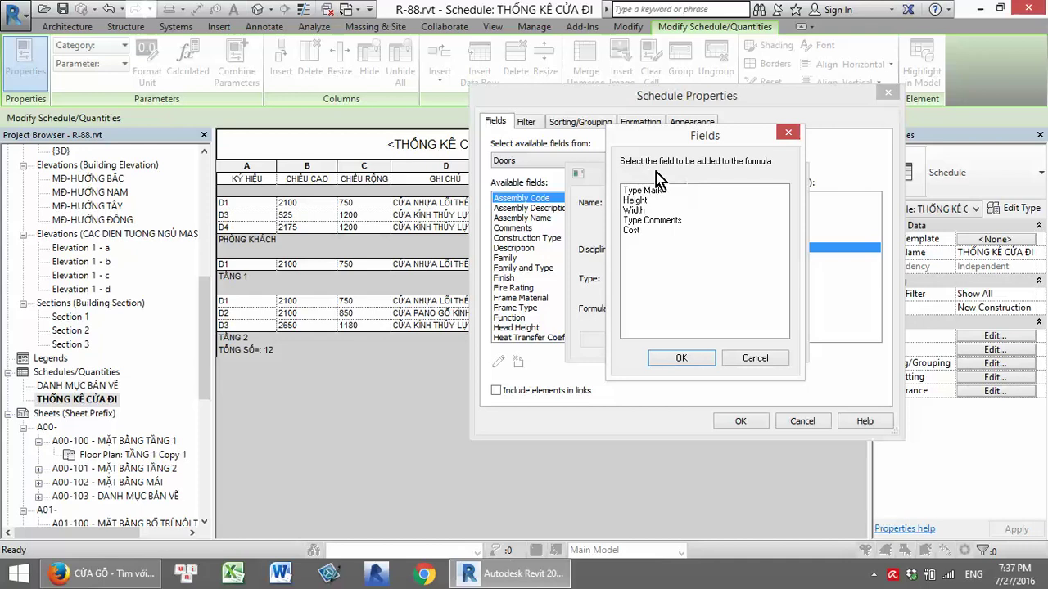
left_click(788, 133)
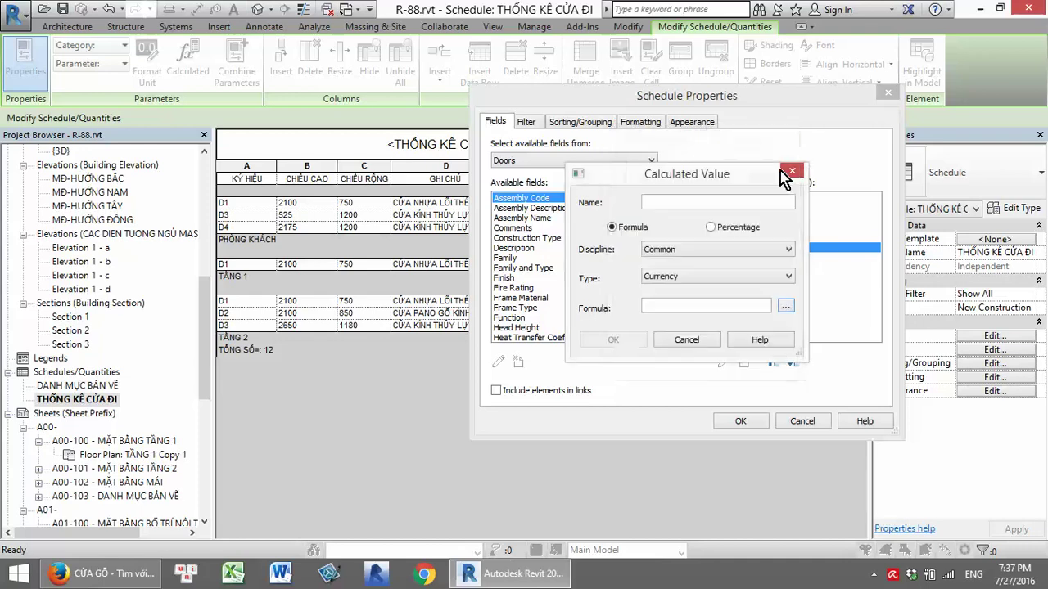
left_click(712, 229)
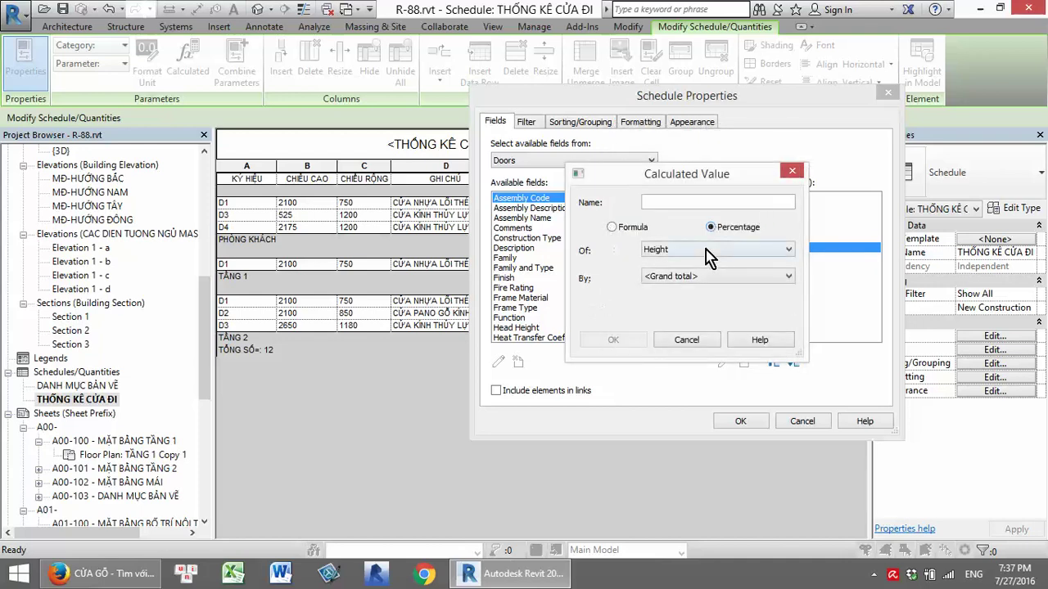
left_click(709, 250)
left_click(708, 257)
left_click(698, 278)
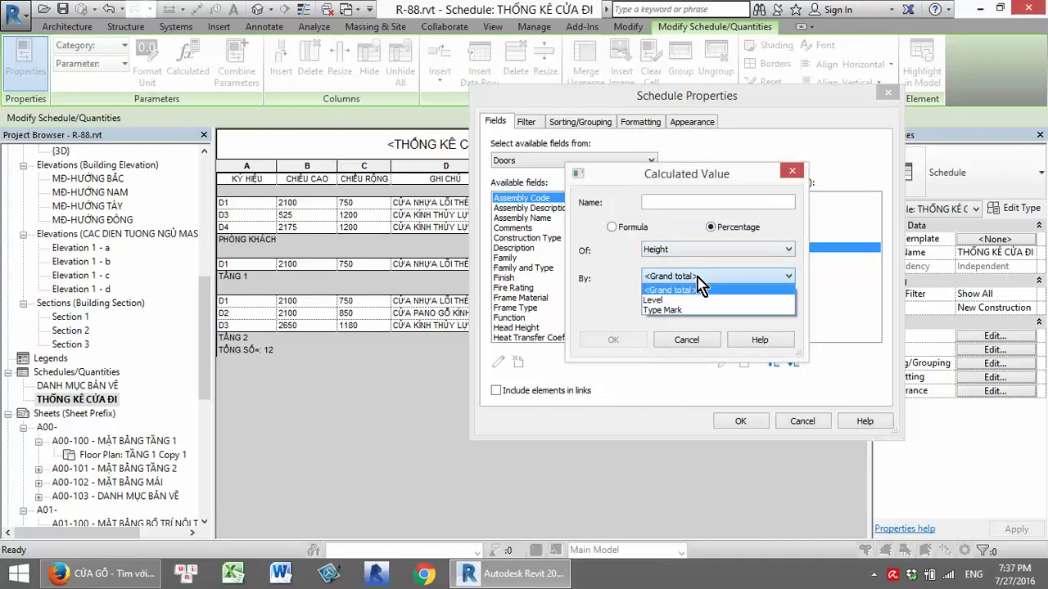
left_click(698, 278)
left_click(698, 279)
left_click(698, 278)
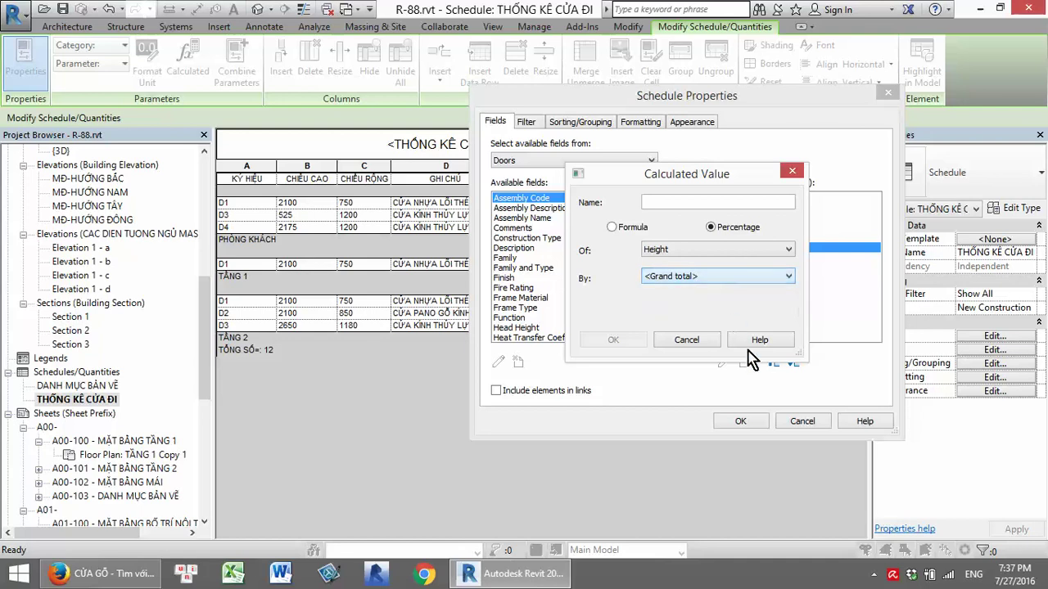
left_click(687, 341)
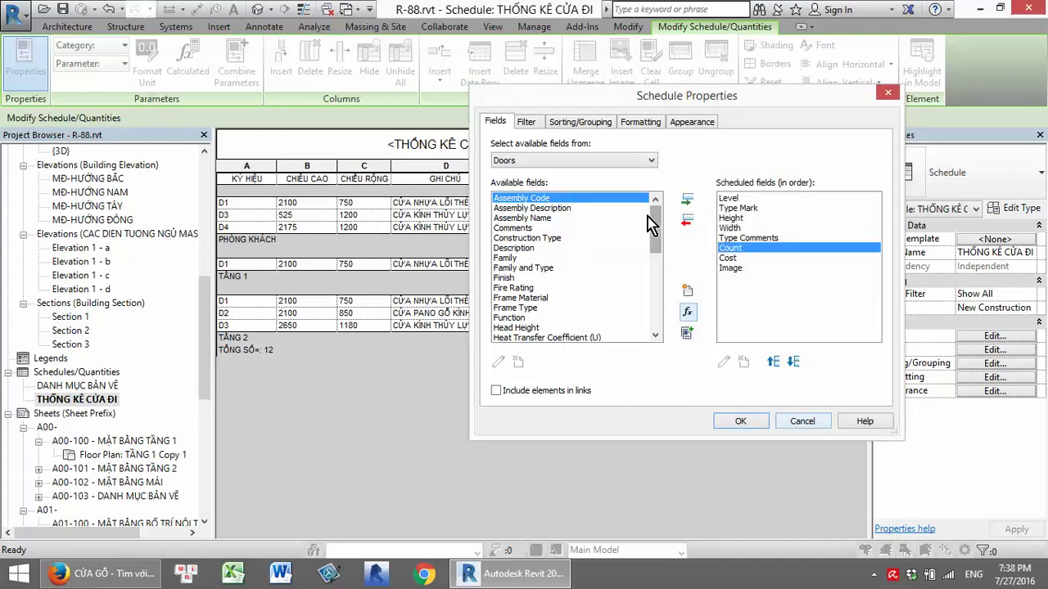
Browse the available door fields, then cancel Schedule Properties without applying changes
left_click_drag(655, 231, 652, 326)
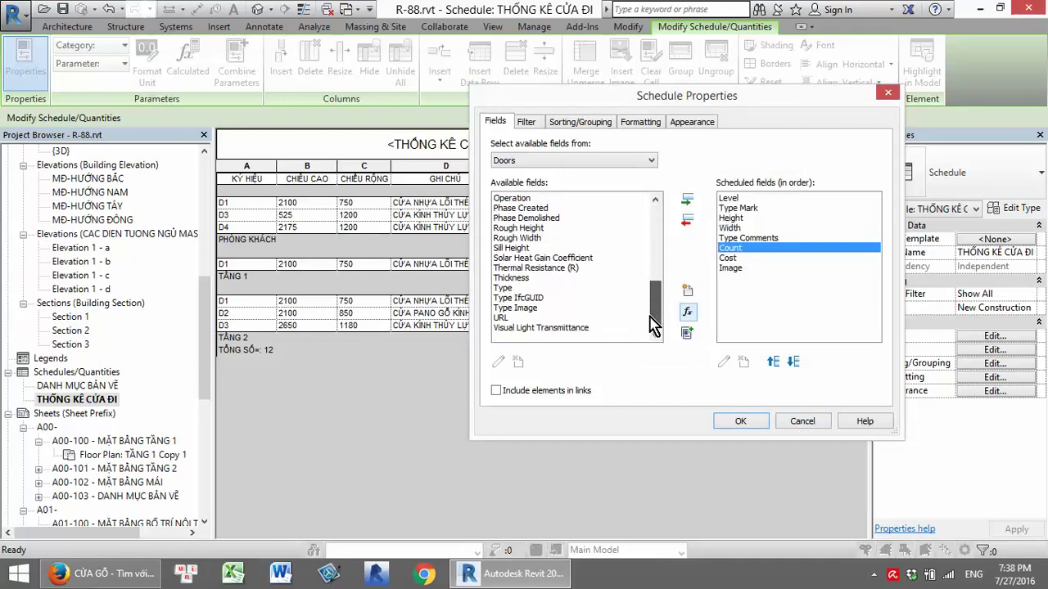
left_click(550, 330)
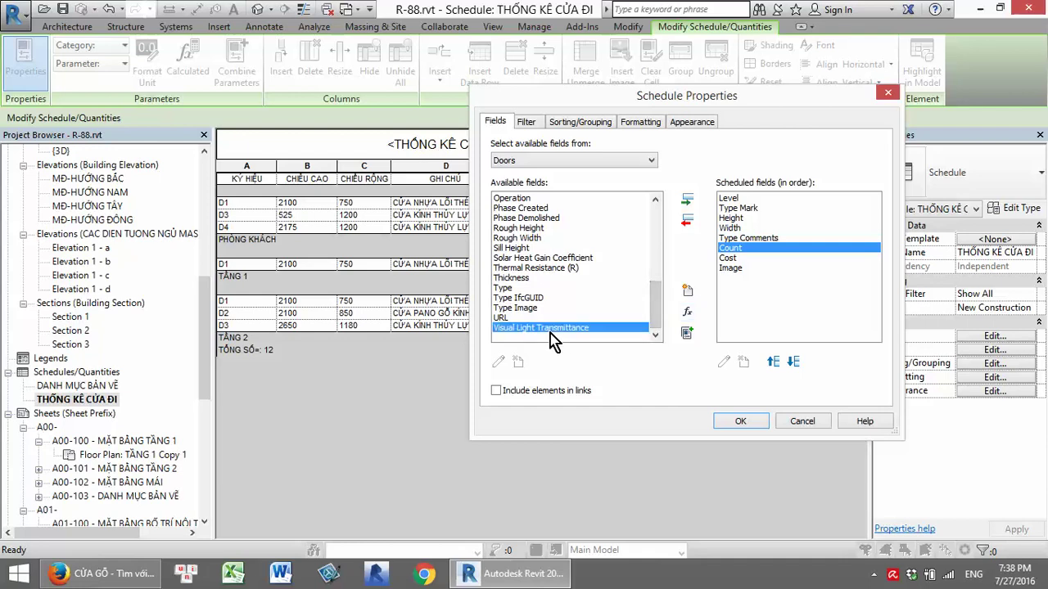
left_click(537, 309)
scroll(539, 312, "up", 1)
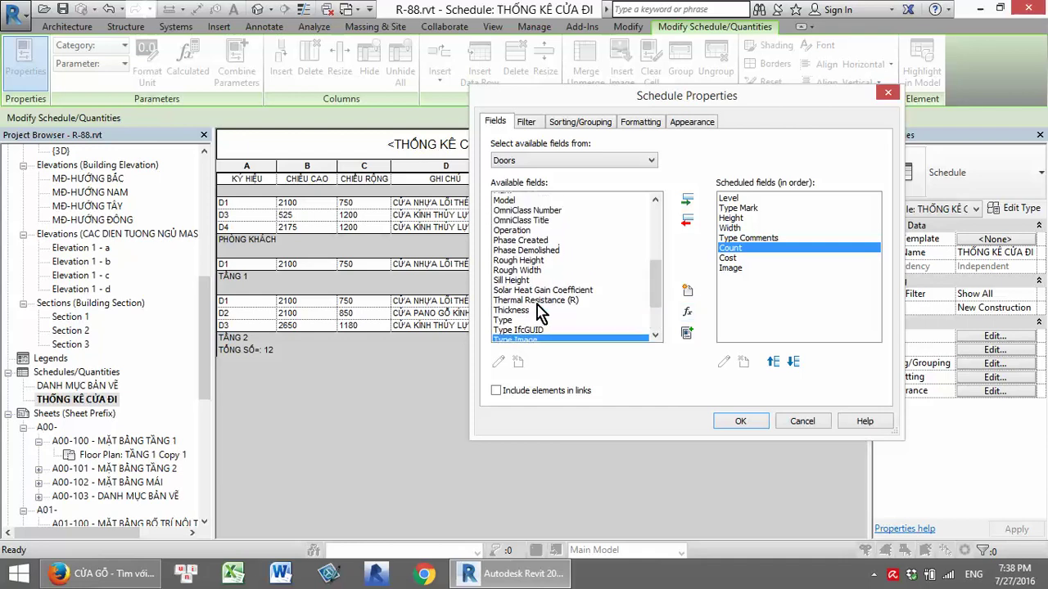
scroll(539, 313, "up", 1)
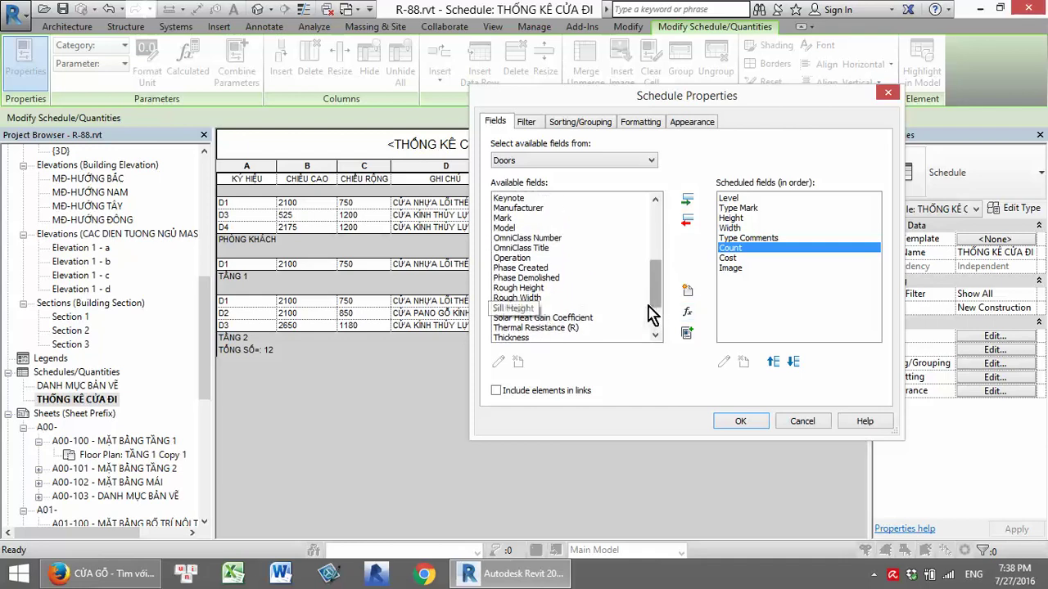
scroll(592, 316, "up", 1)
scroll(593, 316, "up", 1)
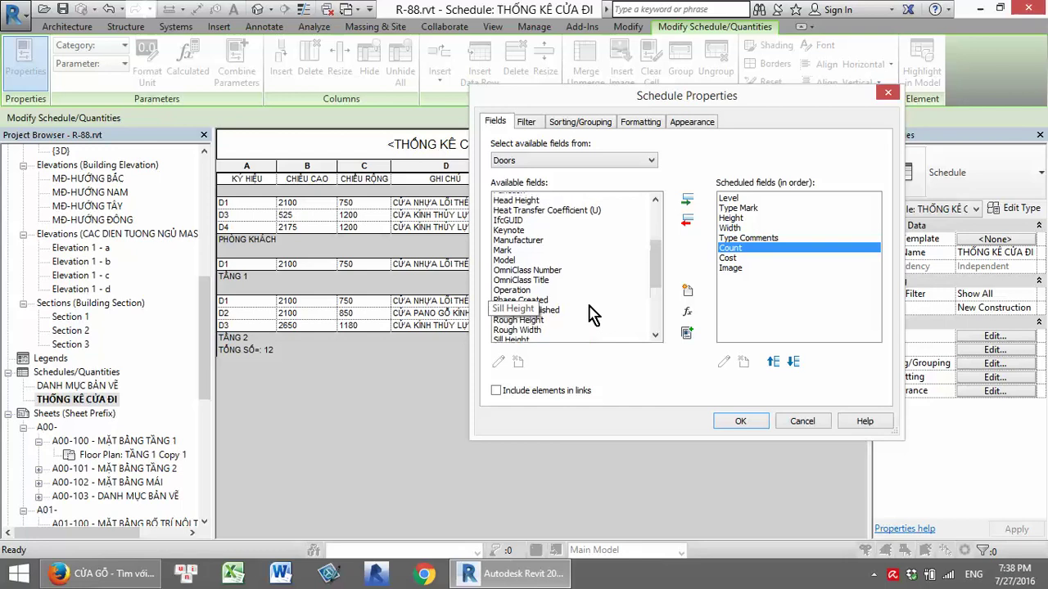
scroll(593, 316, "up", 1)
scroll(593, 316, "up", 1)
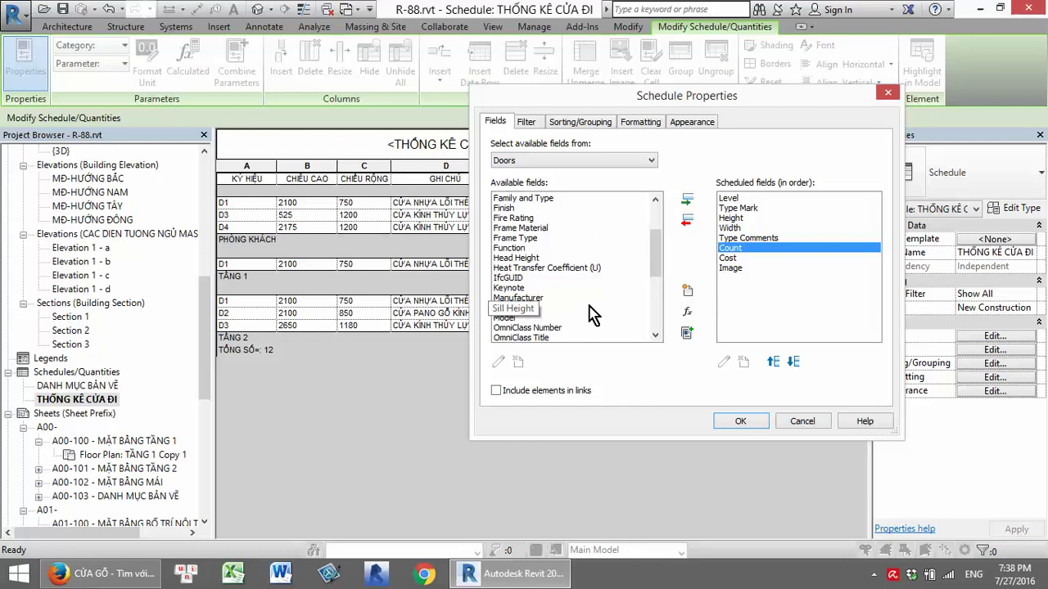
scroll(592, 315, "up", 1)
scroll(593, 315, "up", 1)
scroll(593, 315, "up", 1)
scroll(592, 315, "up", 1)
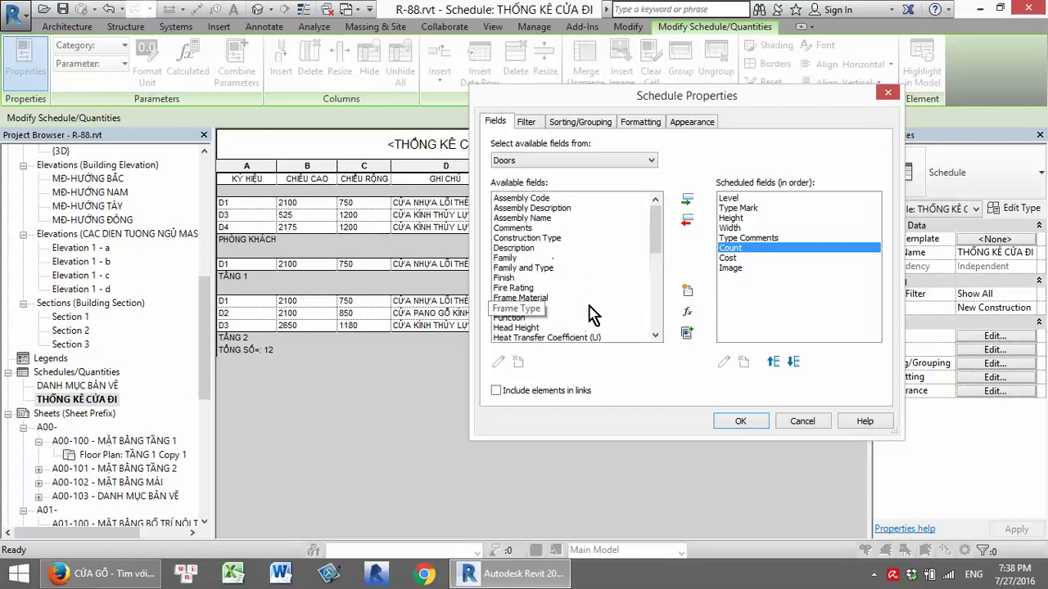
scroll(592, 315, "down", 3)
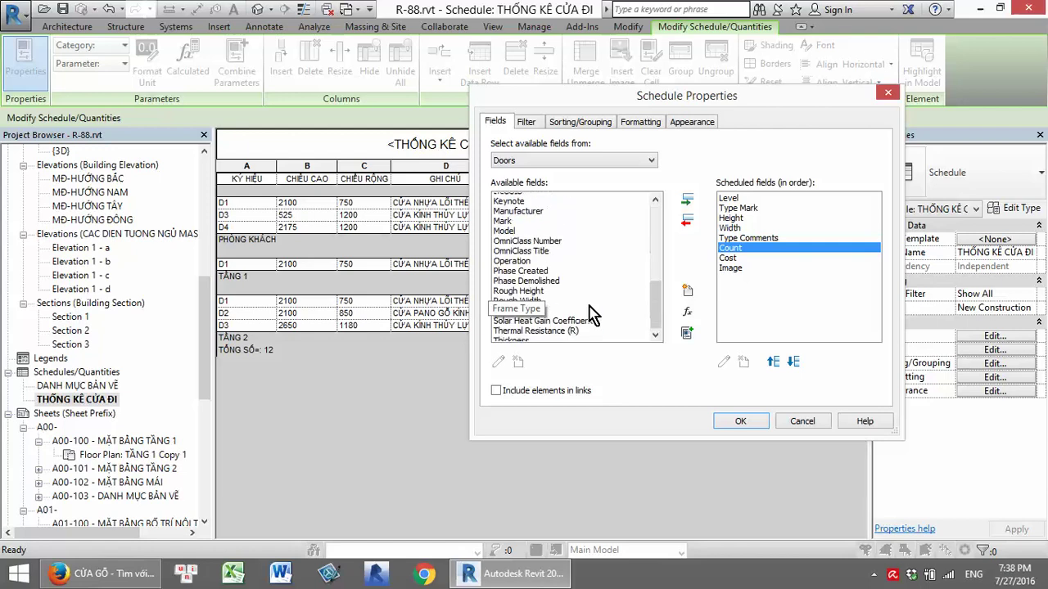
scroll(592, 315, "down", 3)
left_click(802, 420)
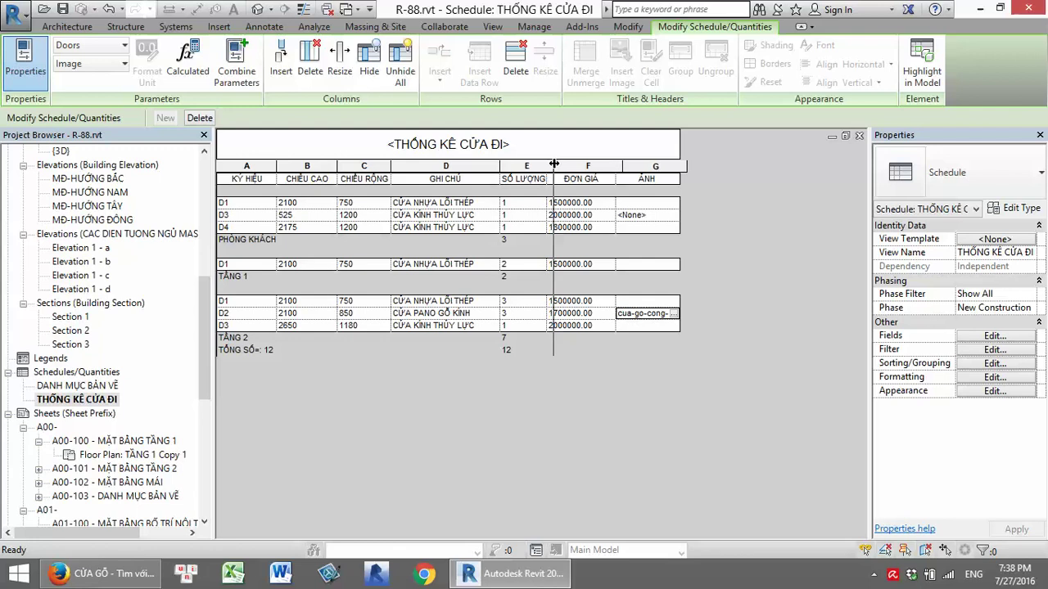
Widen the SỐ LƯỢNG column slightly and bring back the schedule's field settings
left_click_drag(546, 163, 554, 212)
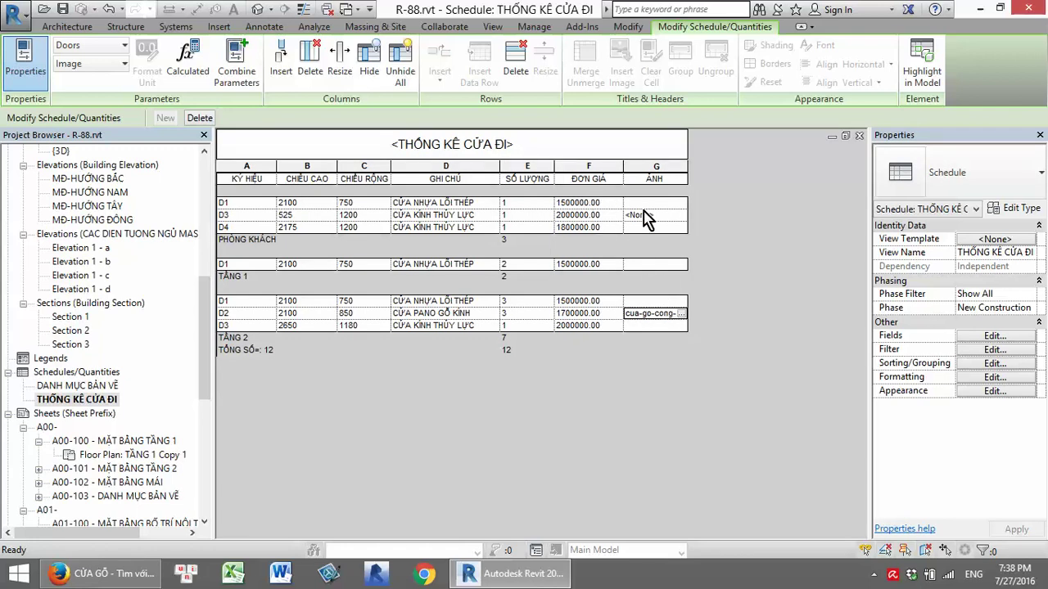
left_click(987, 365)
left_click(884, 94)
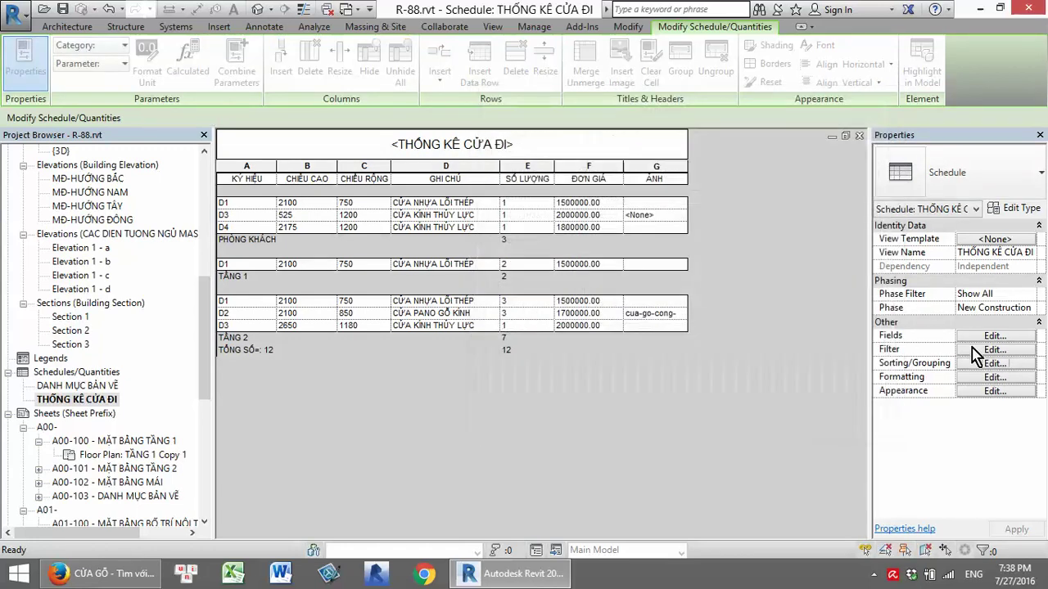
left_click(986, 336)
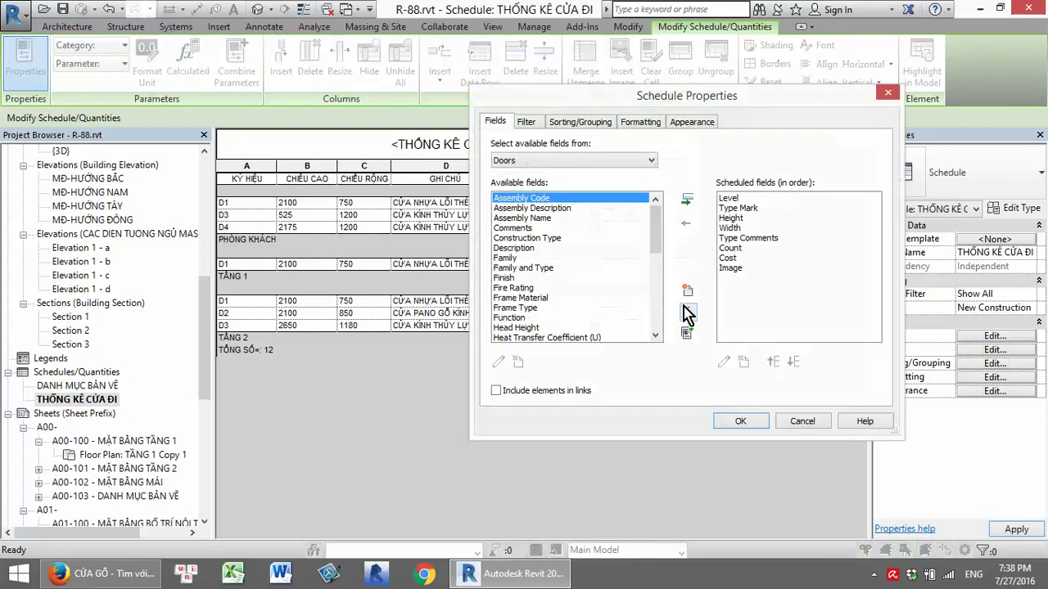
Include elements from linked models in the door schedule
left_click(687, 314)
left_click(798, 175)
left_click(495, 391)
Start a Currency calculated value and look over formula fields such as Cost
left_click(689, 311)
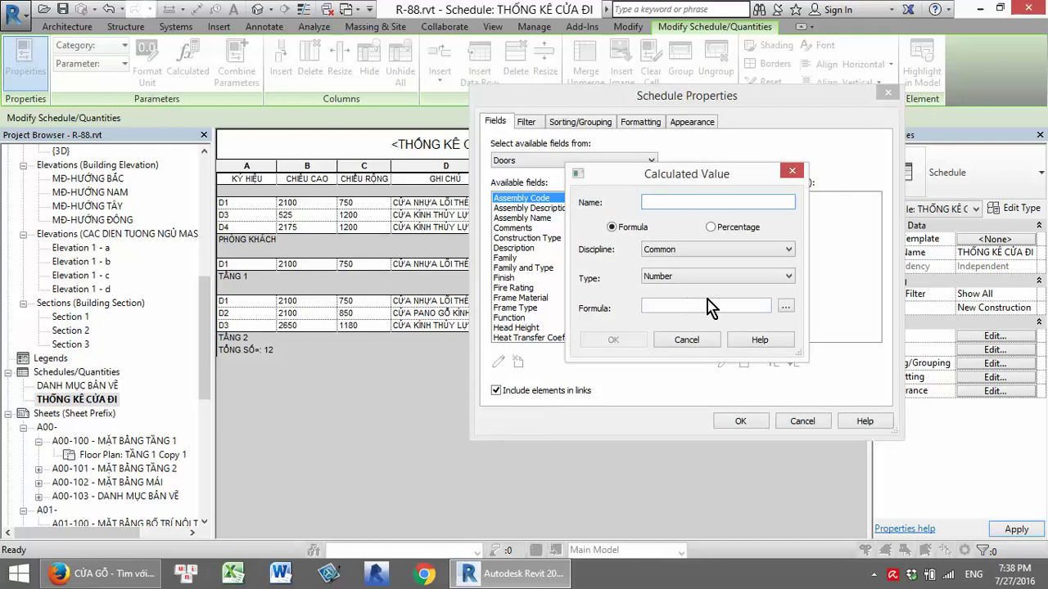
left_click(712, 278)
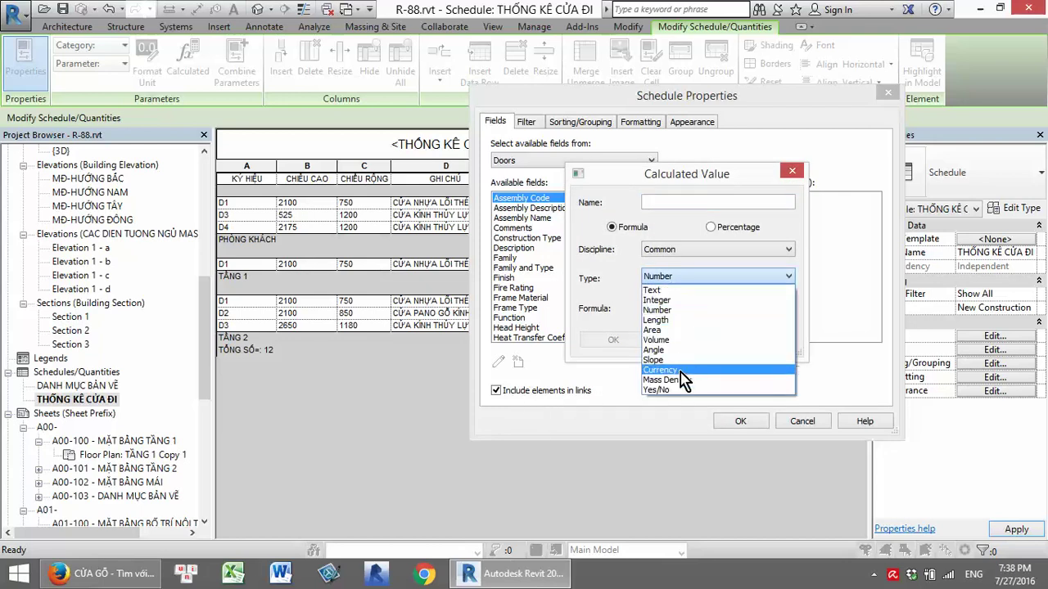
left_click(679, 371)
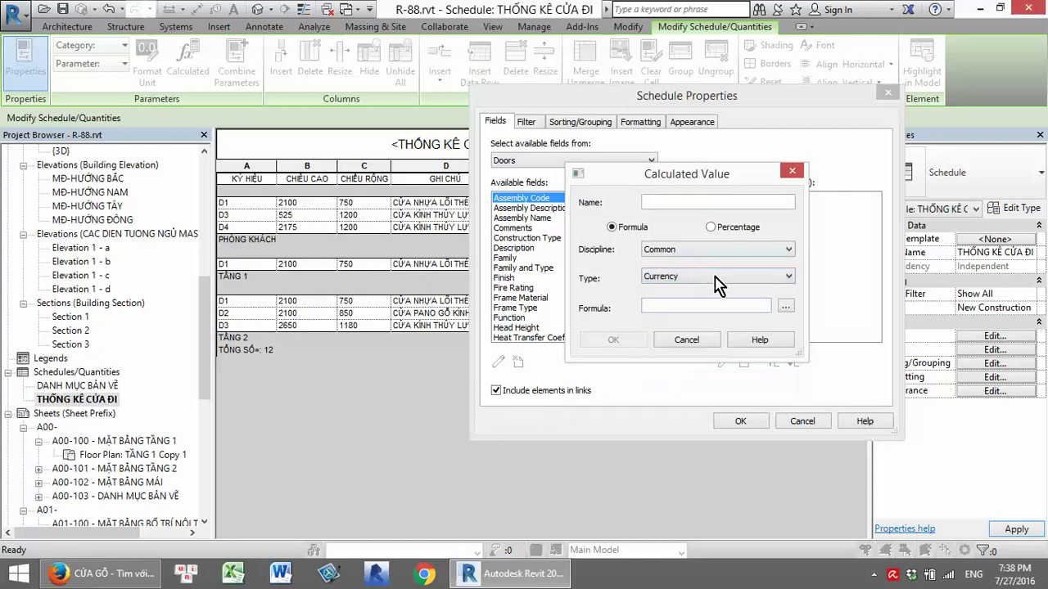
left_click(786, 310)
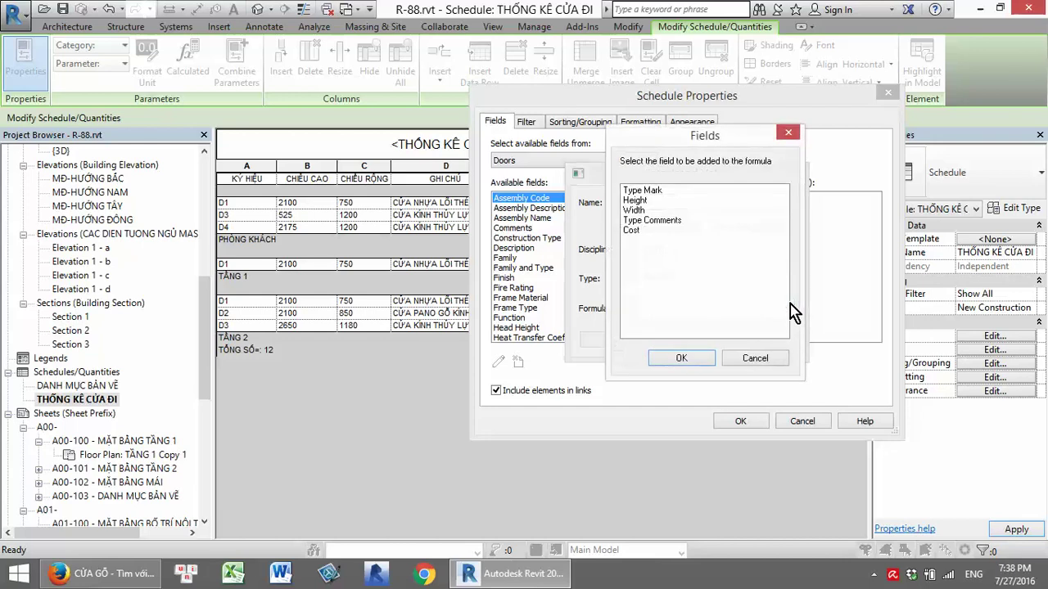
left_click_drag(649, 221, 632, 234)
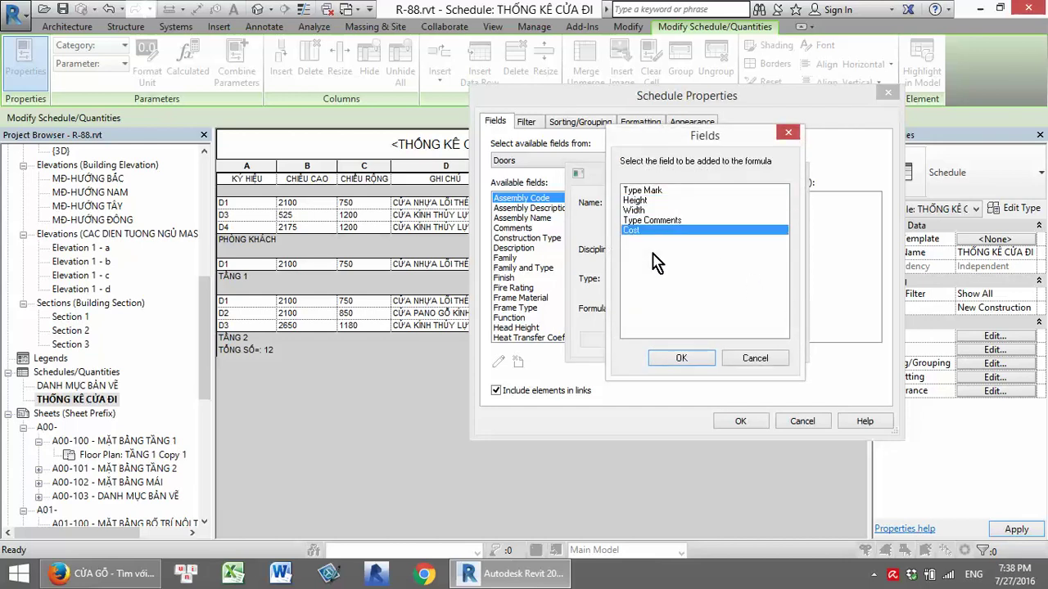
left_click(755, 360)
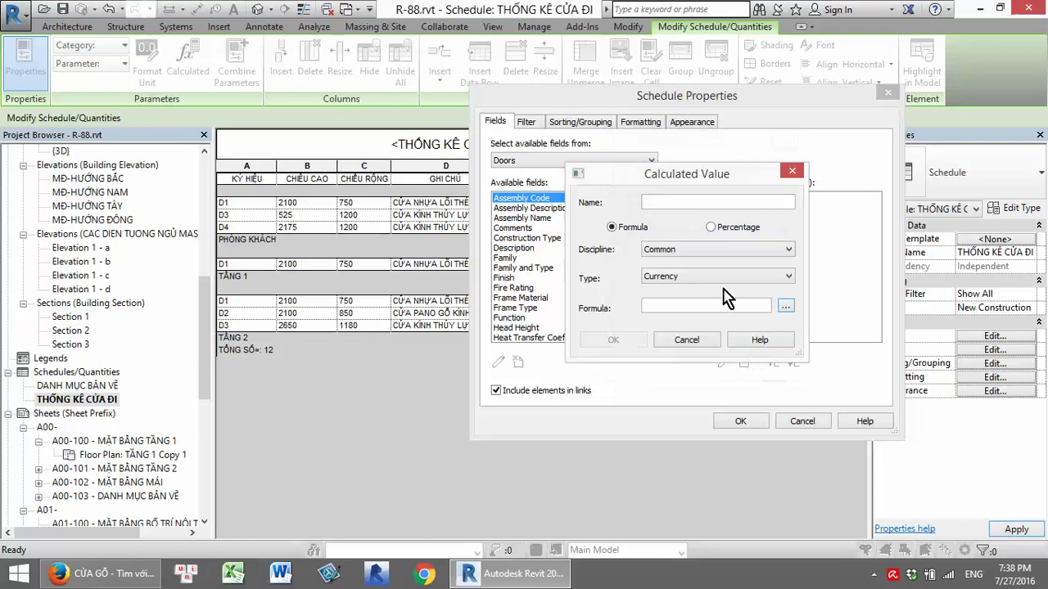
Switch the calculated value's discipline to Structural, keeping Force as its type
left_click(711, 249)
left_click(685, 273)
left_click(690, 278)
left_click(691, 289)
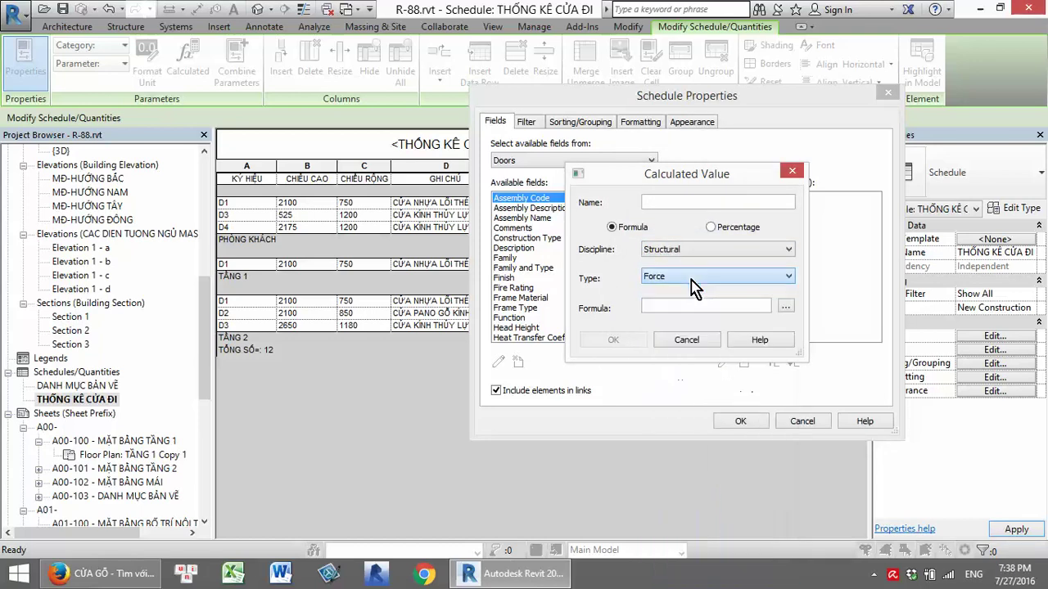
left_click(783, 308)
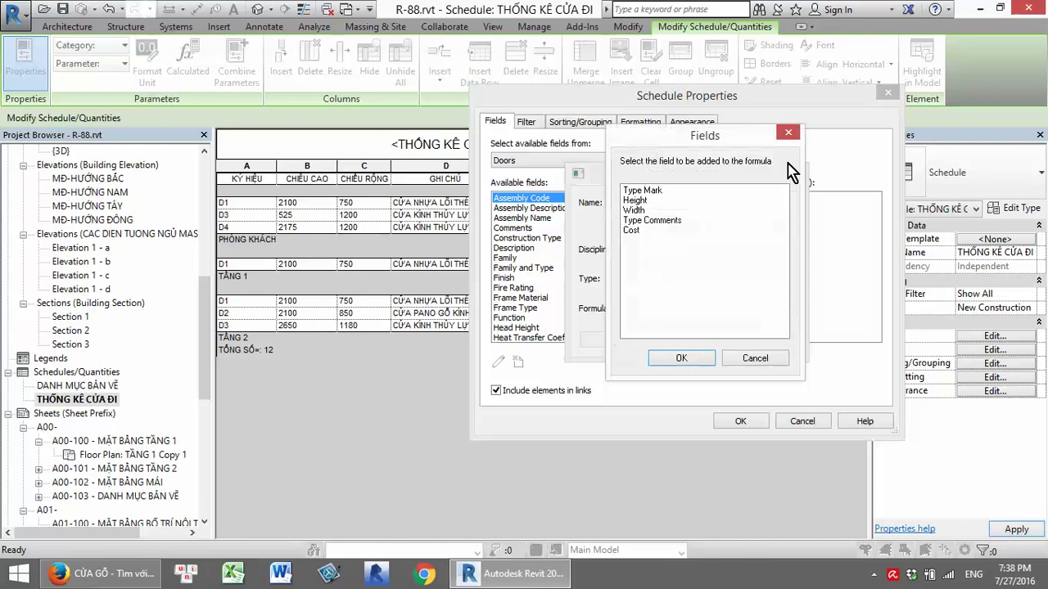
left_click(787, 135)
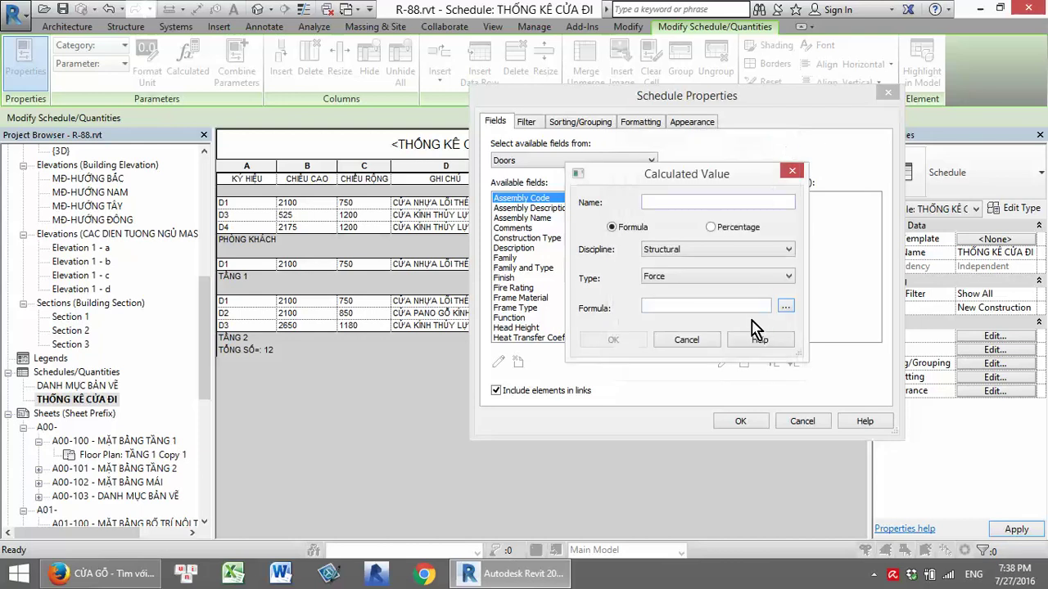
Look through the value types, leave Force selected, and cancel the calculated value
left_click(752, 280)
scroll(732, 344, "down", 3)
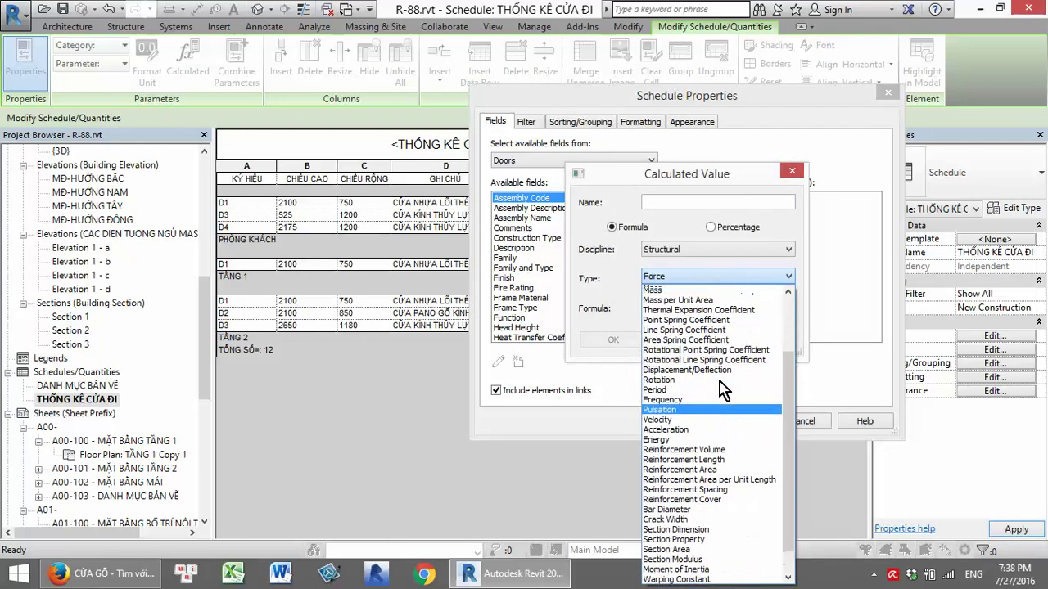
scroll(722, 390, "up", 1)
scroll(722, 390, "up", 1)
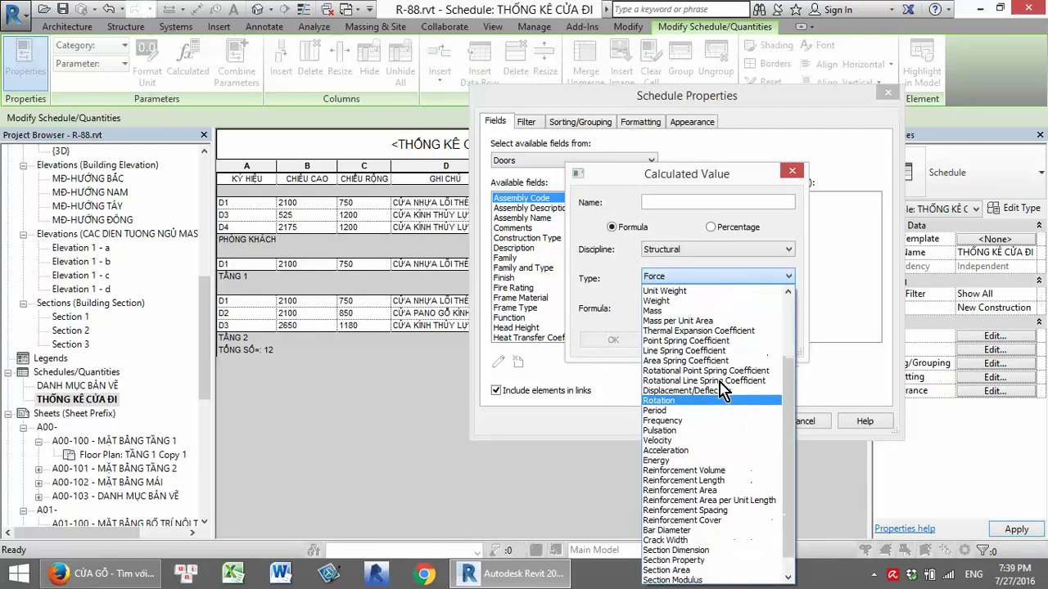
scroll(722, 390, "down", 2)
scroll(722, 391, "up", 1)
scroll(722, 390, "up", 2)
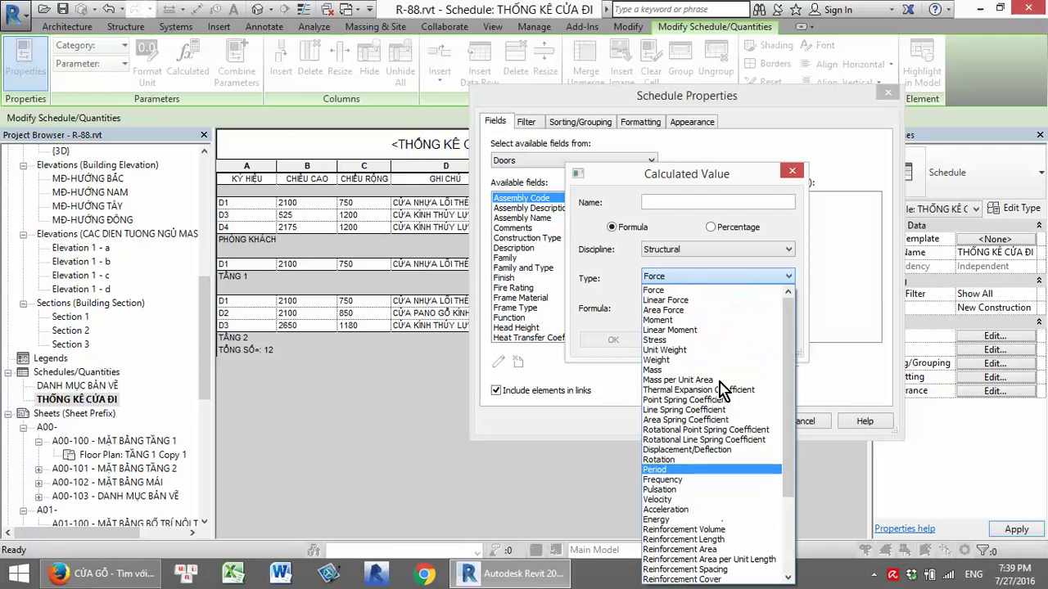
scroll(725, 327, "down", 3)
scroll(726, 324, "down", 1)
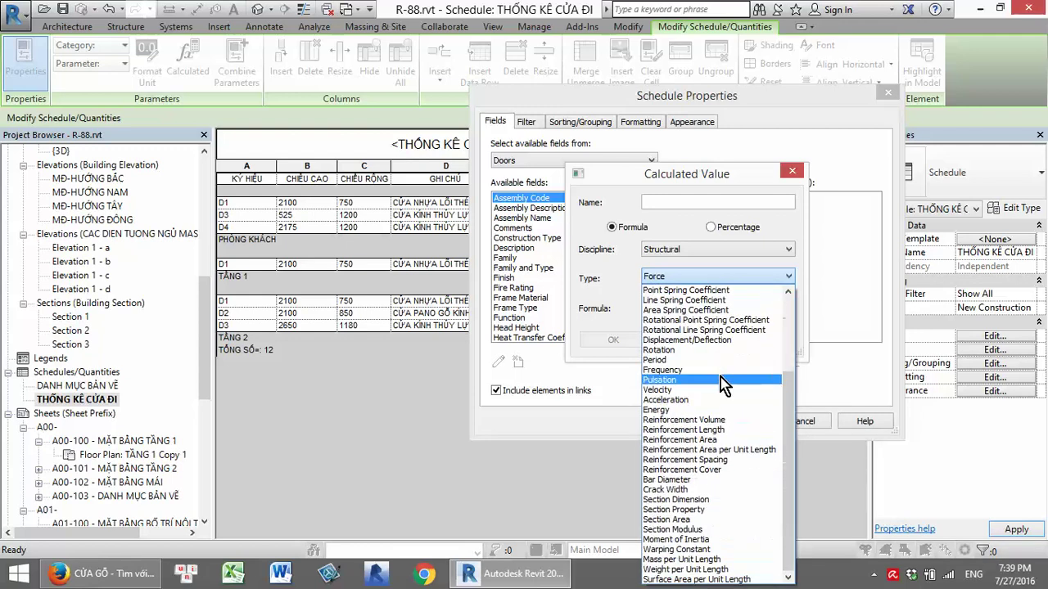
left_click(795, 273)
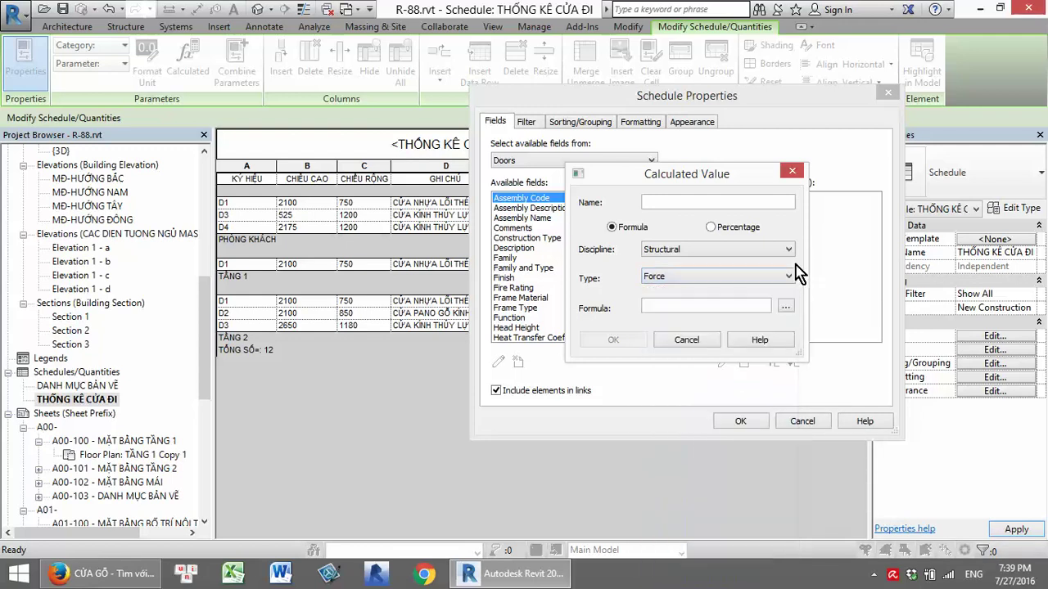
left_click(725, 280)
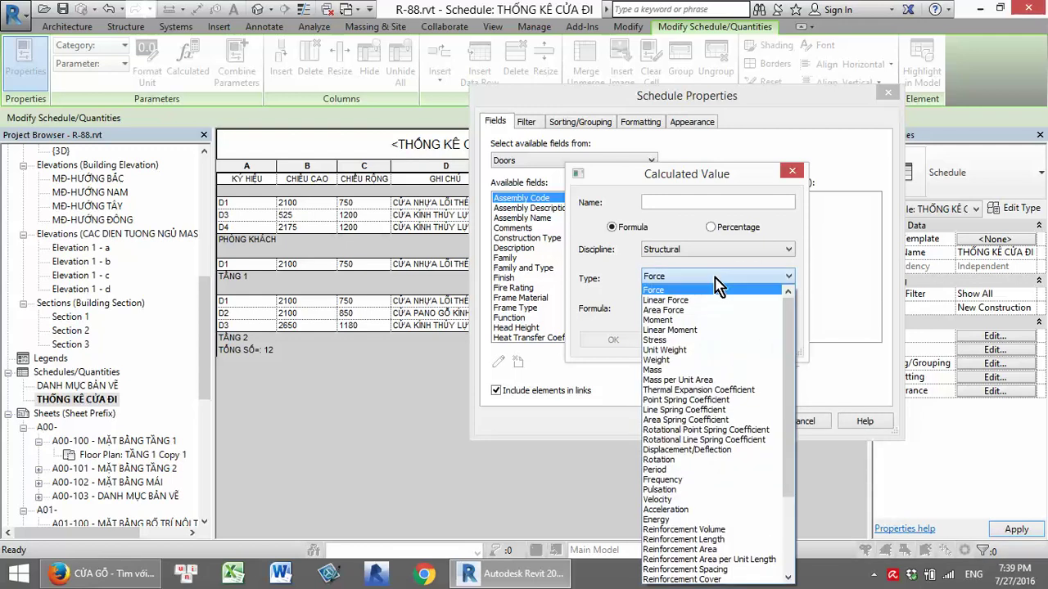
left_click(795, 232)
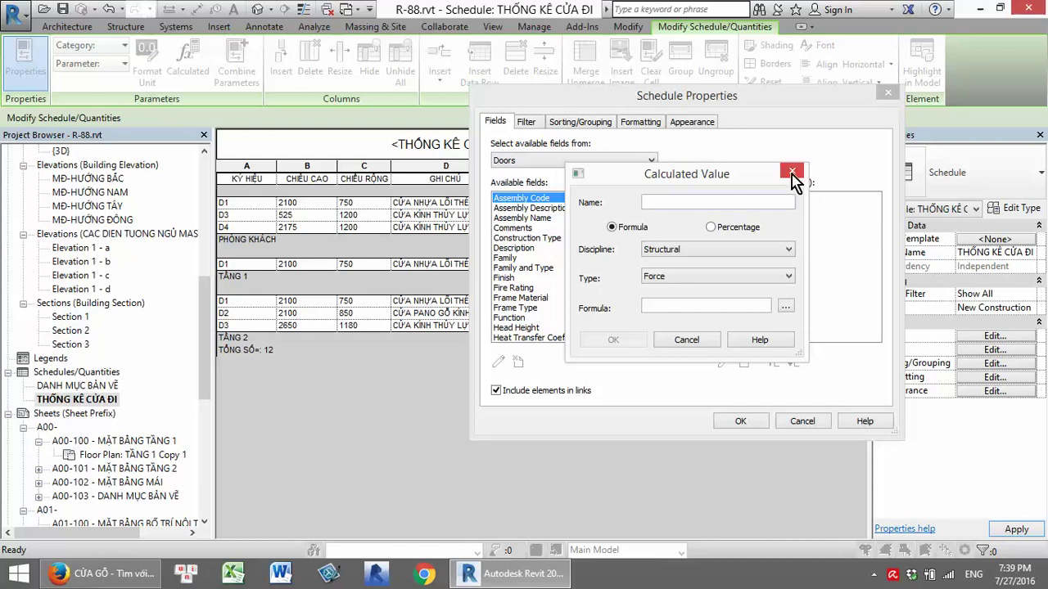
left_click(792, 174)
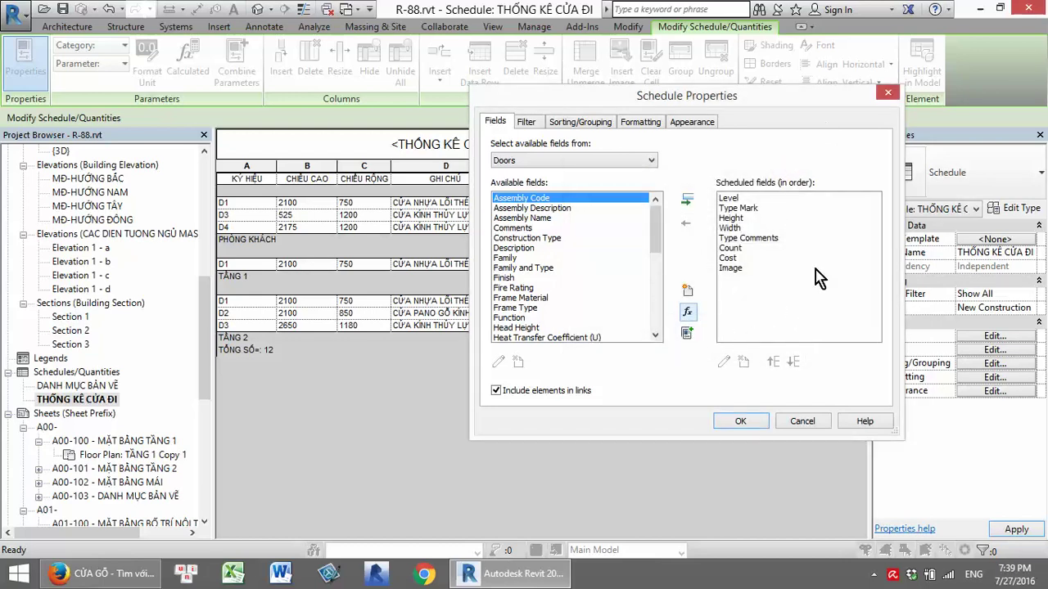
Apply the field changes and add a header row for each Level group
left_click(740, 420)
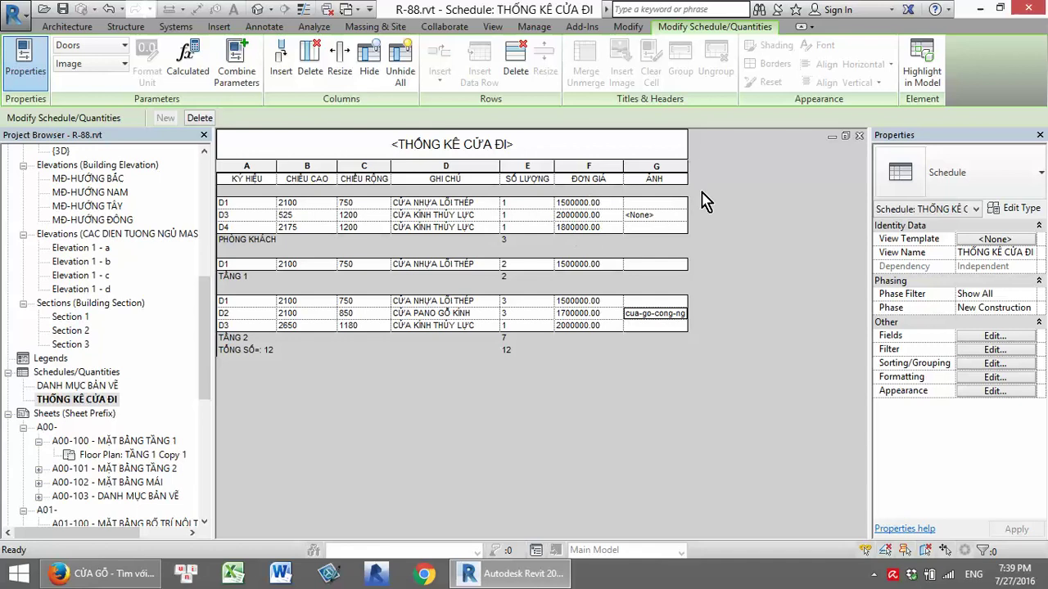
left_click(601, 203)
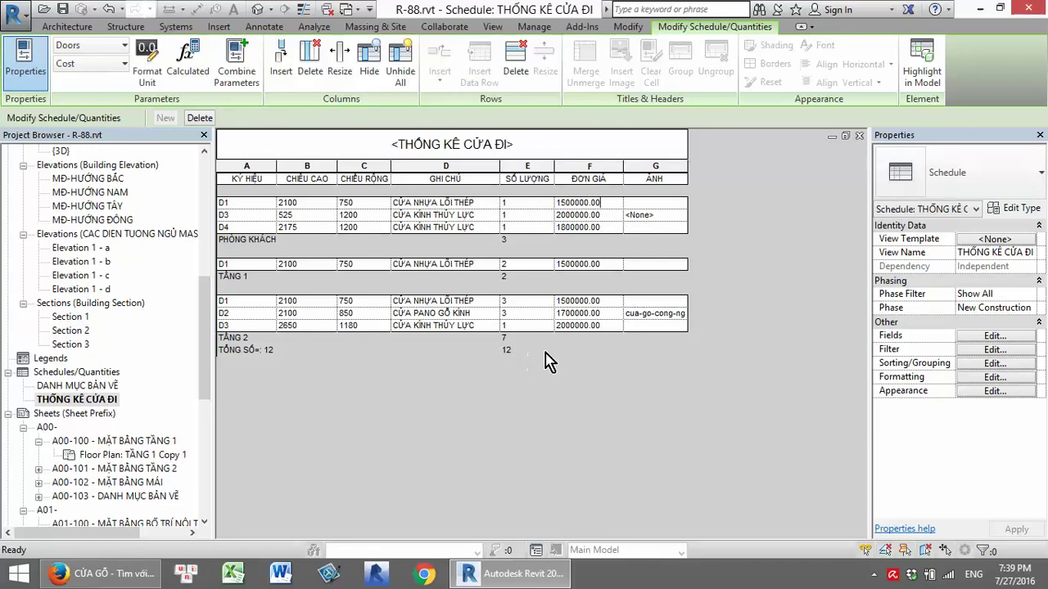
left_click(995, 363)
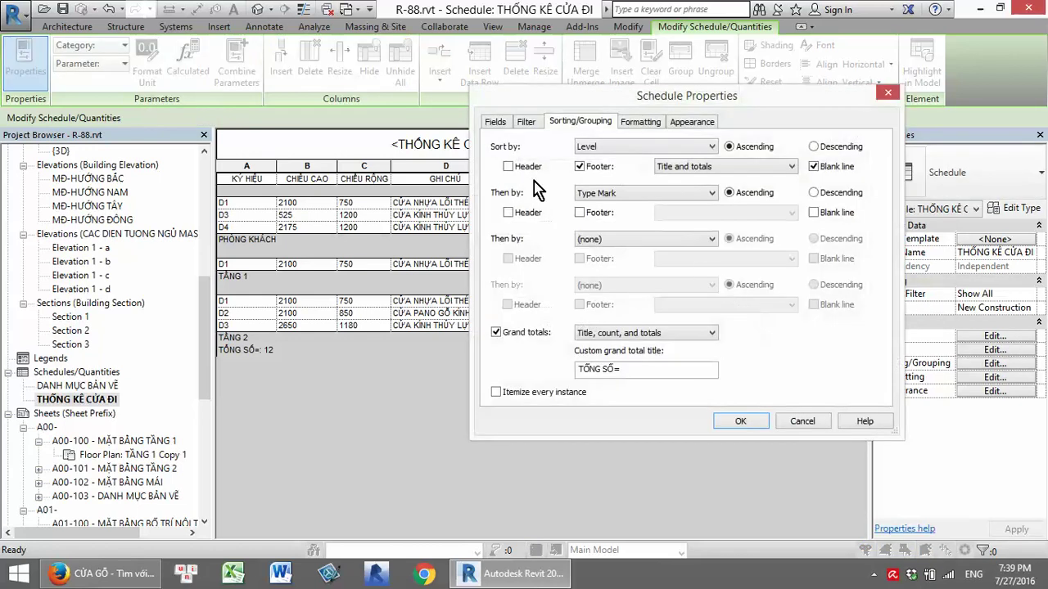
left_click(508, 167)
left_click(724, 421)
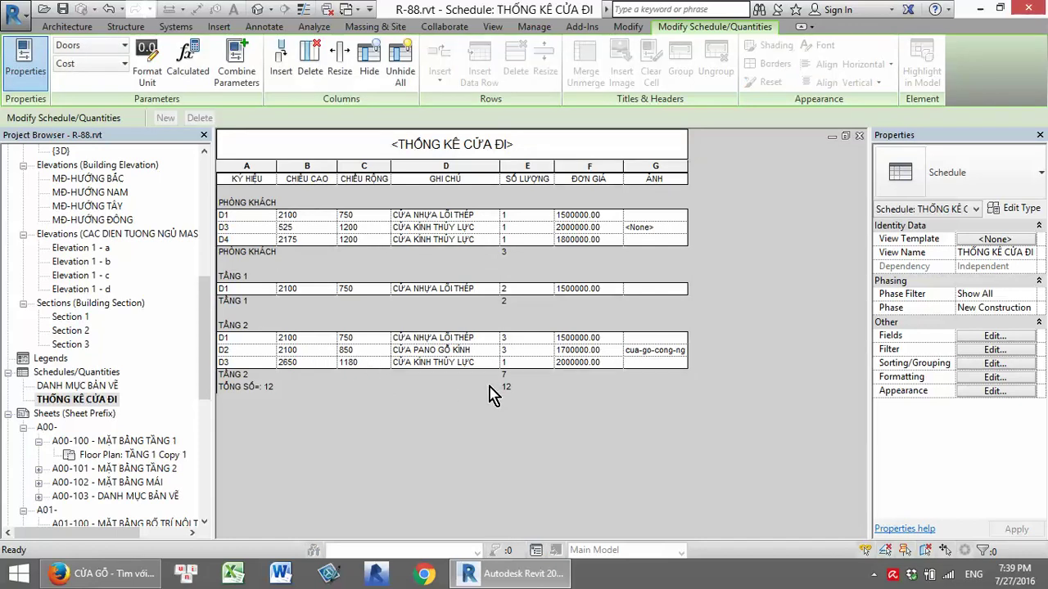
Remove the per-level footer subtotals from the schedule's grouping
left_click(997, 350)
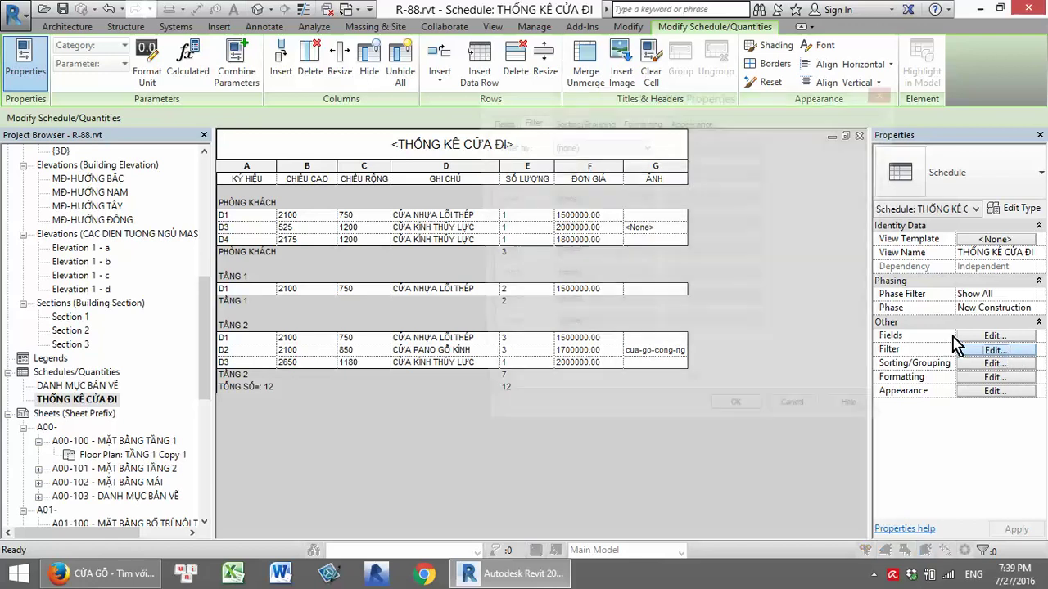
left_click(887, 96)
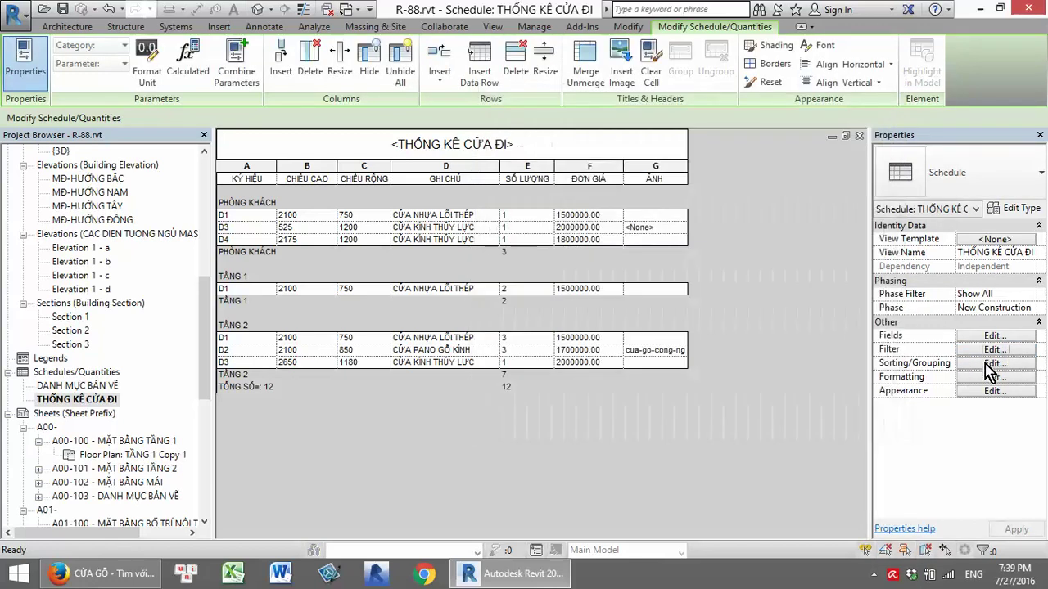
left_click(988, 363)
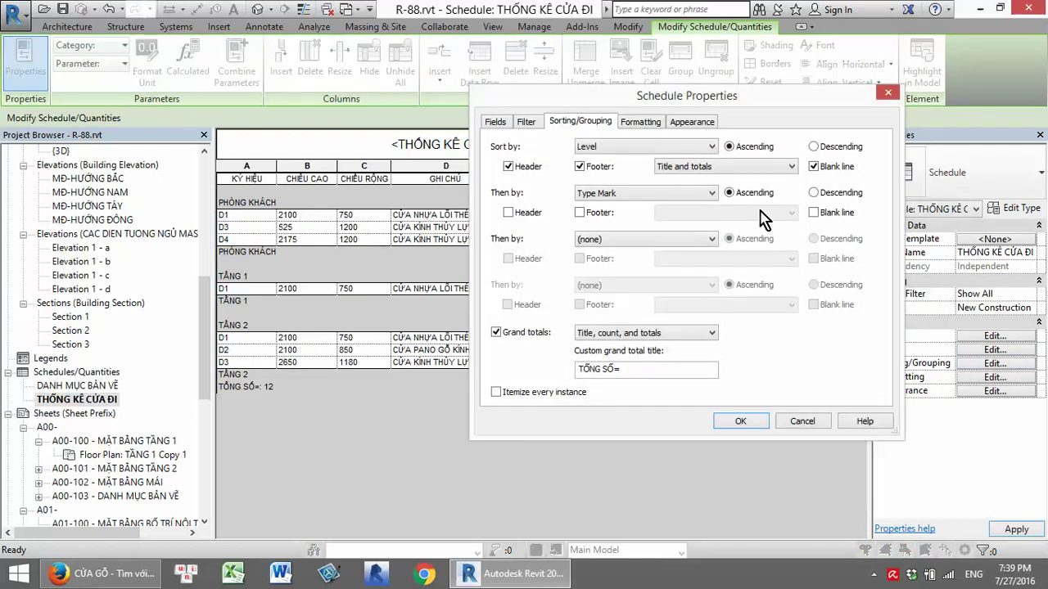
left_click(579, 167)
left_click(741, 421)
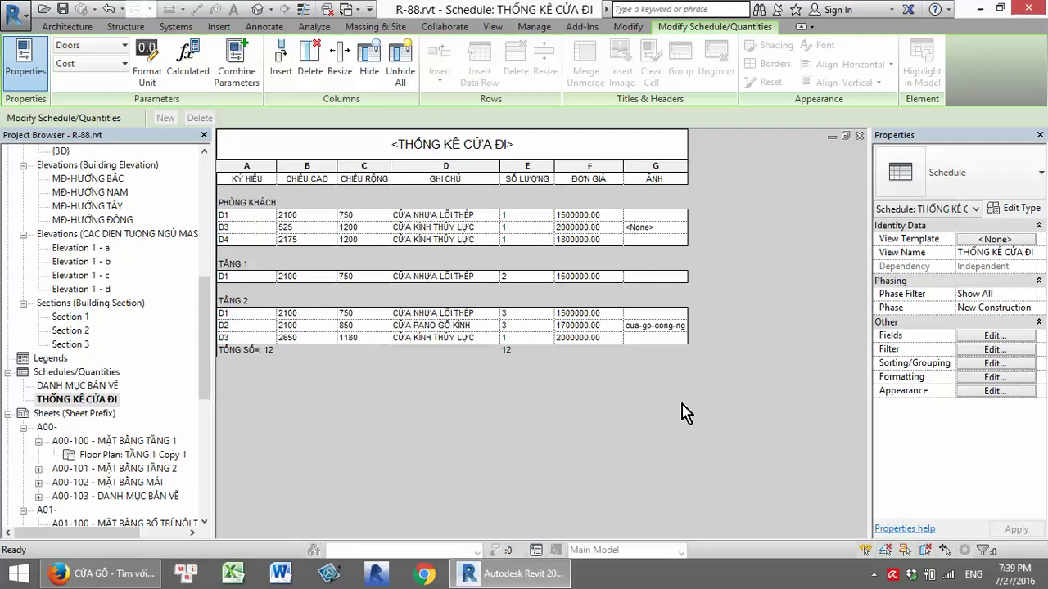
Change the Count column's Calculate totals setting to Standard
left_click(994, 378)
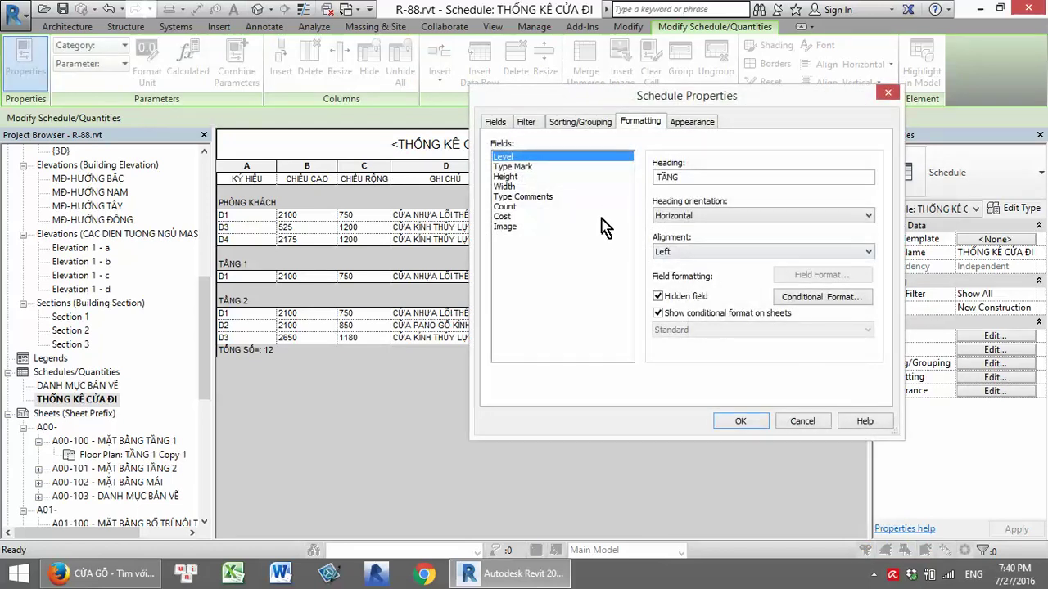
left_click(509, 208)
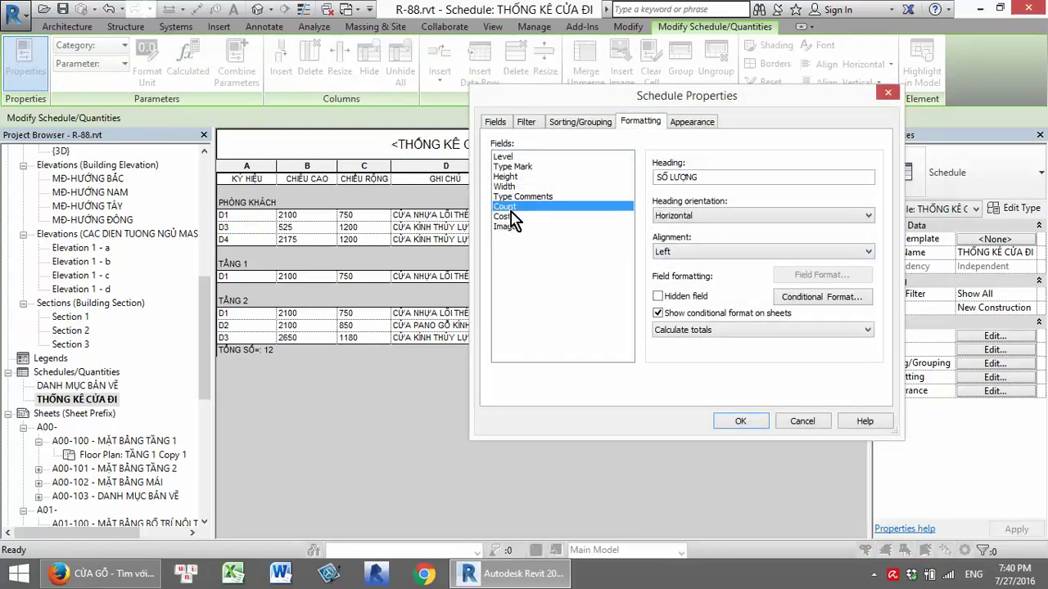
left_click(706, 336)
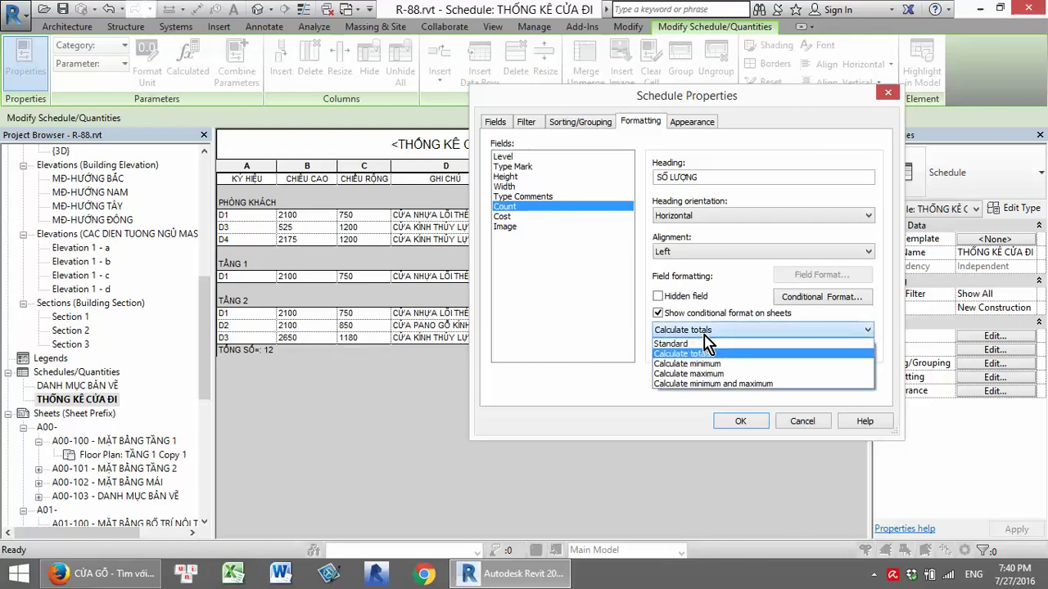
left_click(705, 338)
left_click(706, 336)
left_click(707, 339)
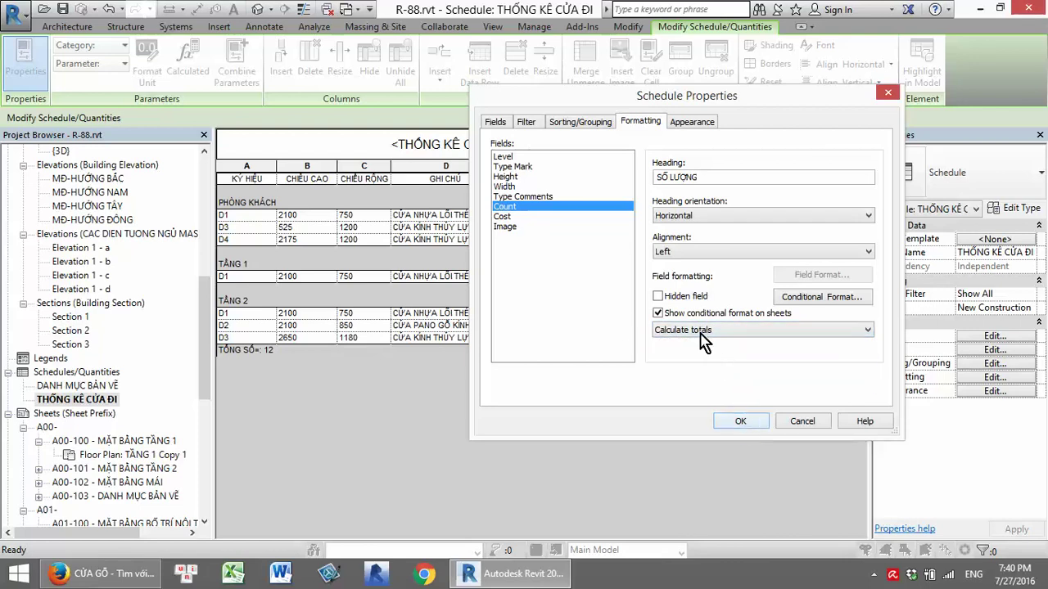
left_click(704, 337)
left_click(700, 342)
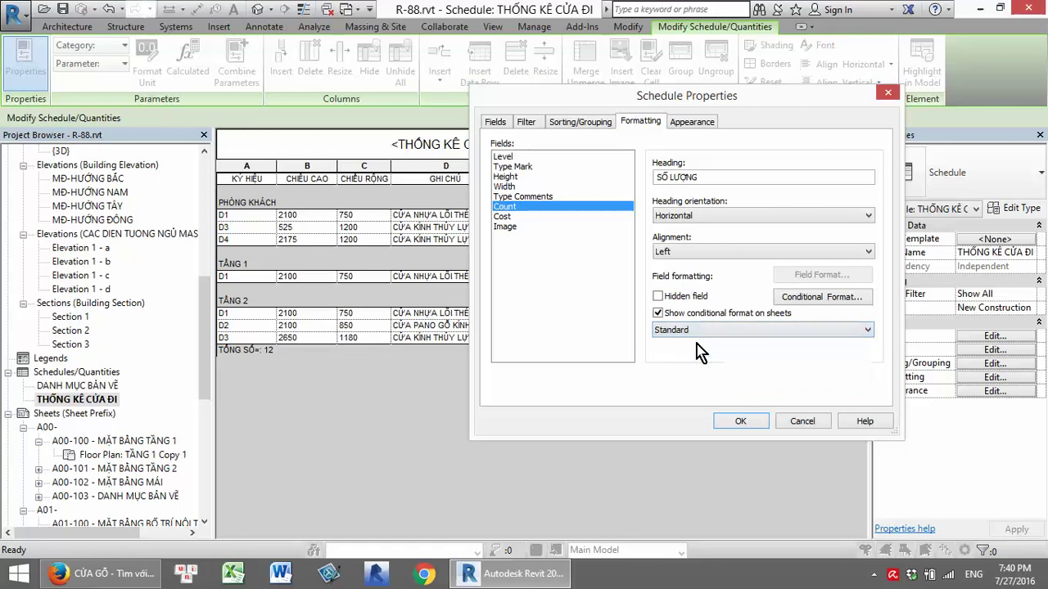
left_click(742, 422)
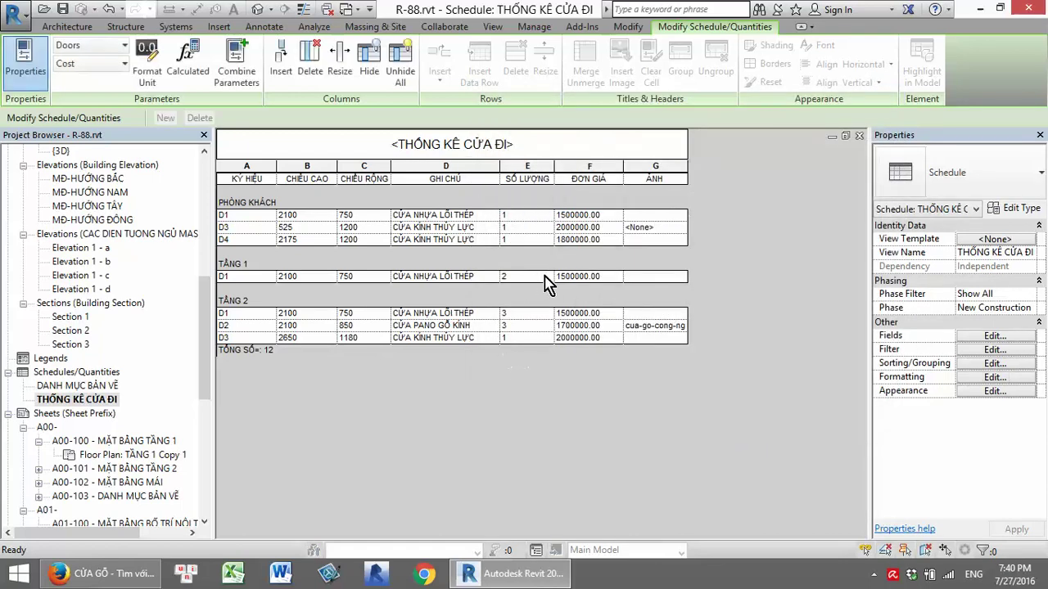
left_click(990, 377)
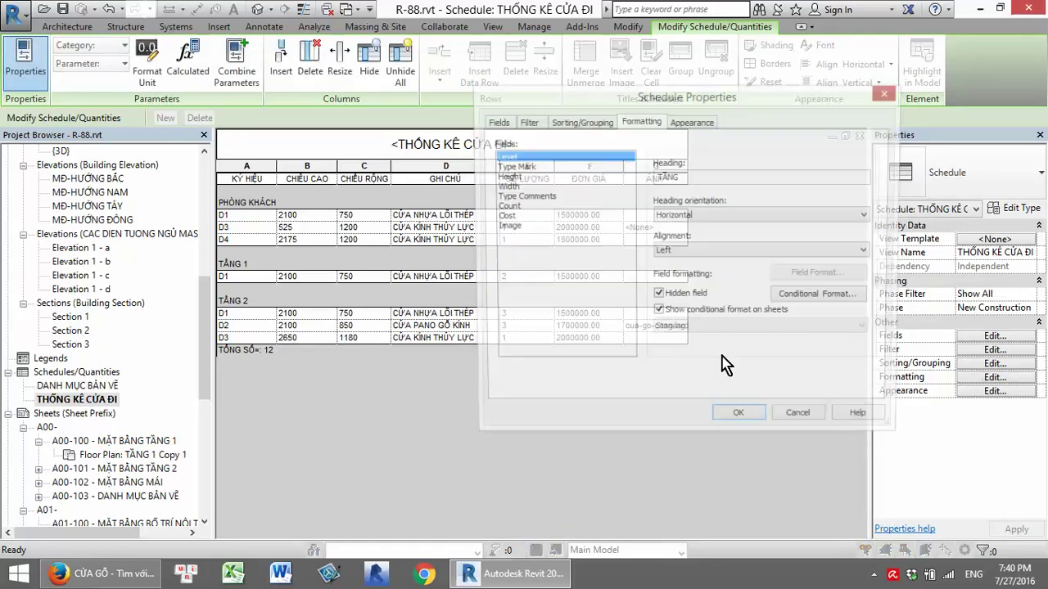
Begin a Combine Parameters field and add Count to it
left_click(885, 94)
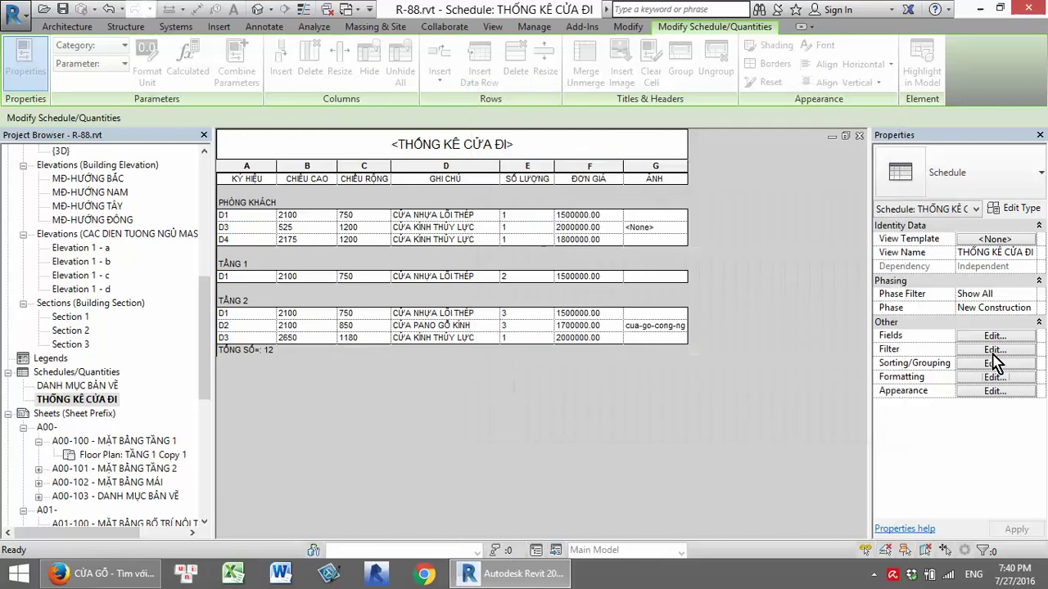
left_click(993, 336)
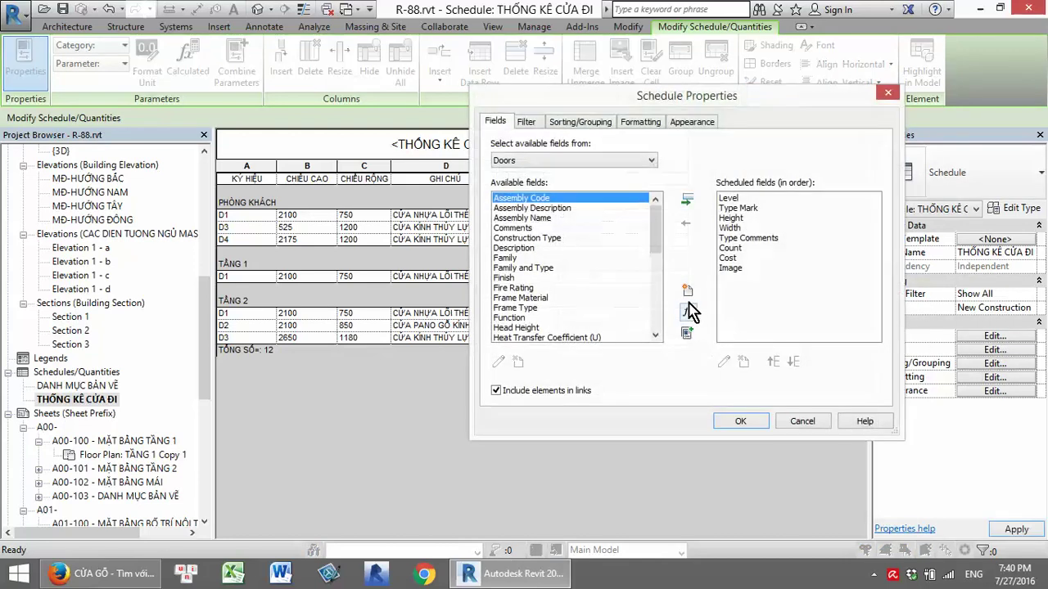
left_click(687, 334)
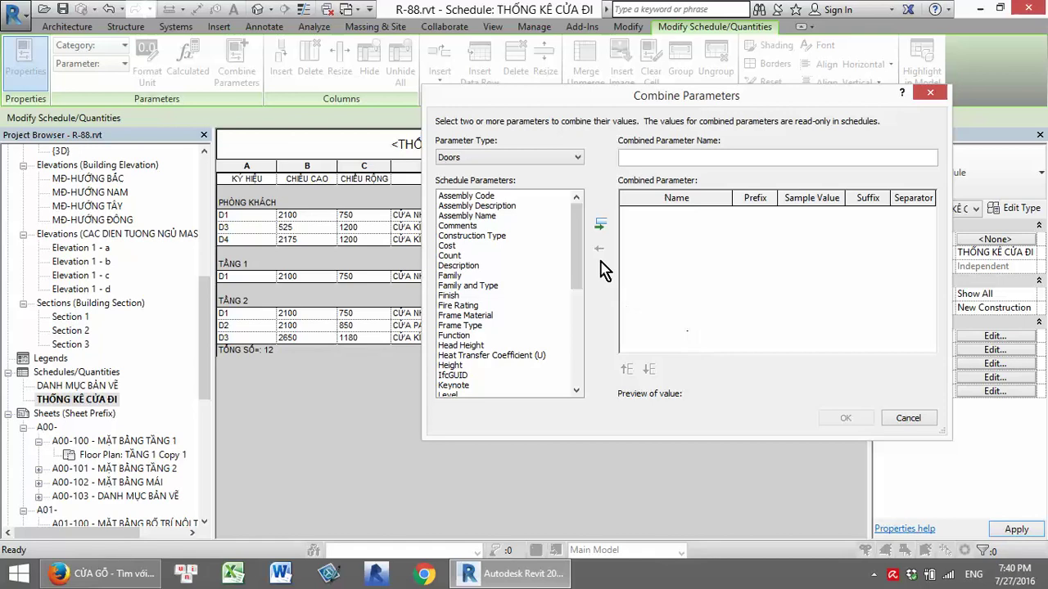
left_click_drag(577, 245, 578, 352)
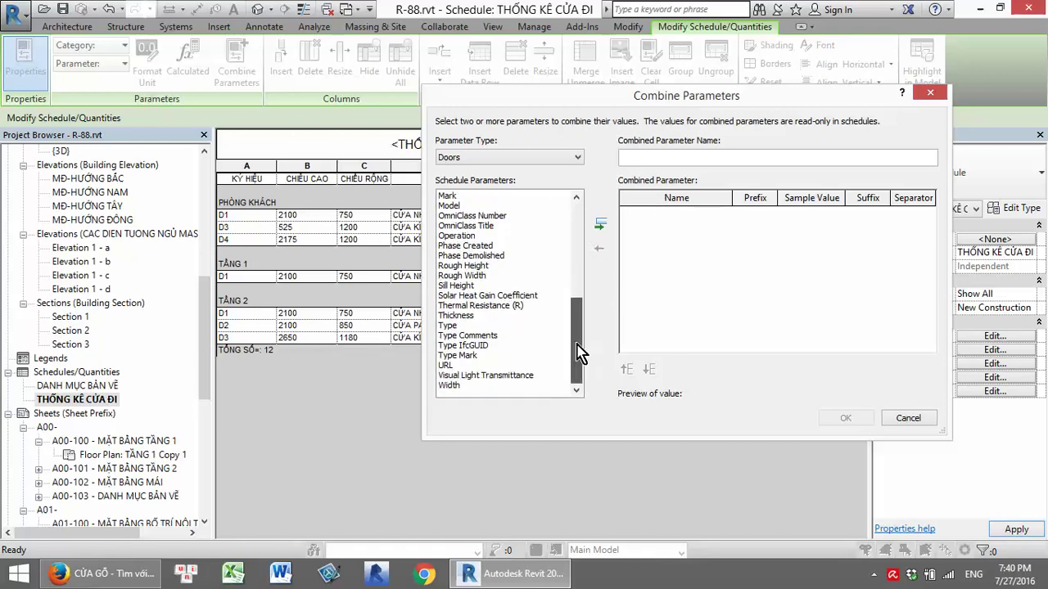
left_click(473, 355)
scroll(479, 330, "up", 4)
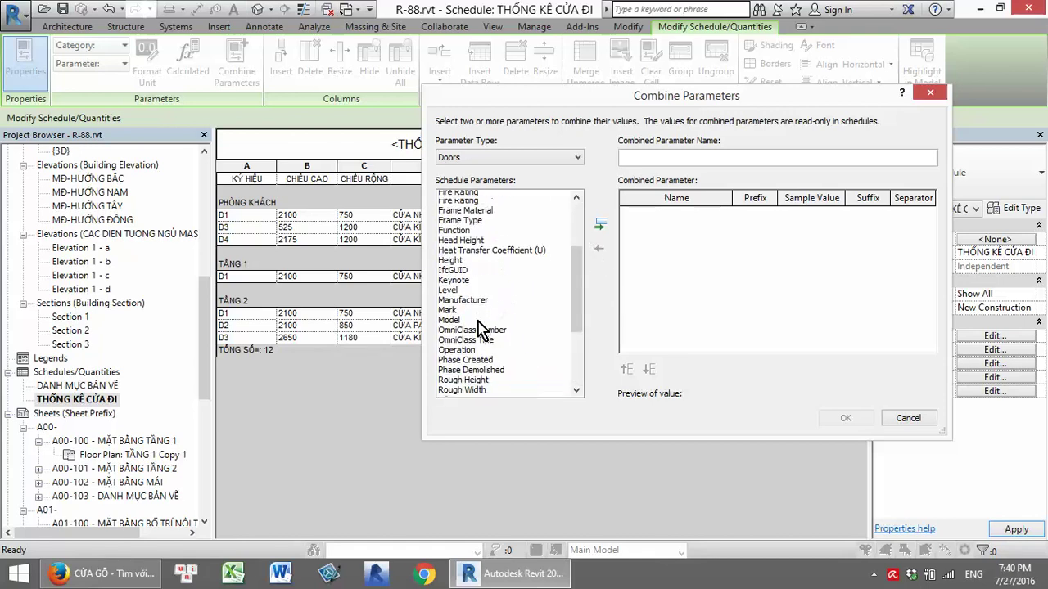
scroll(479, 328, "up", 3)
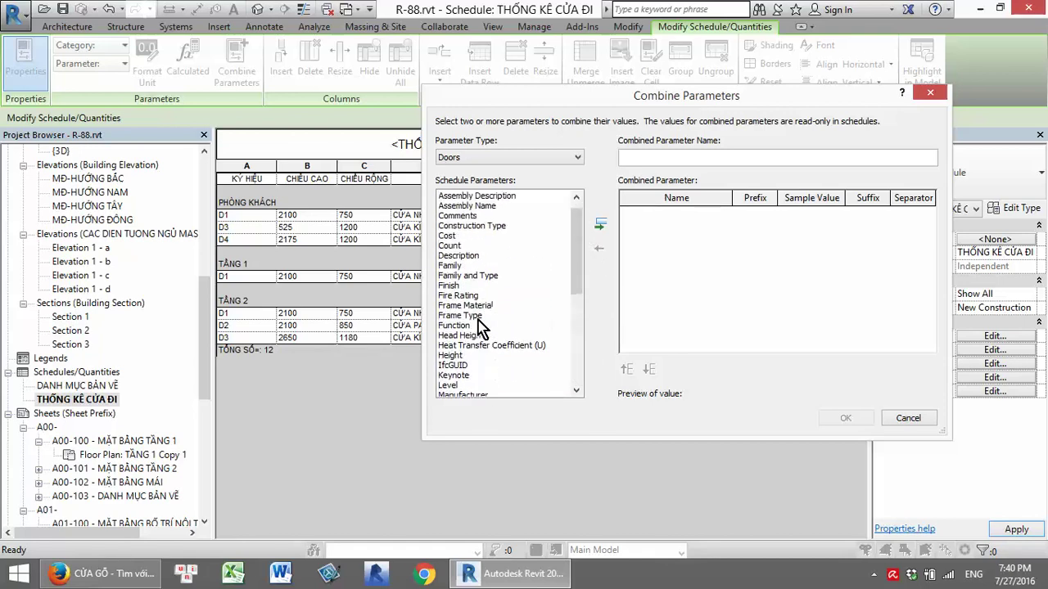
left_click(449, 245)
left_click(600, 223)
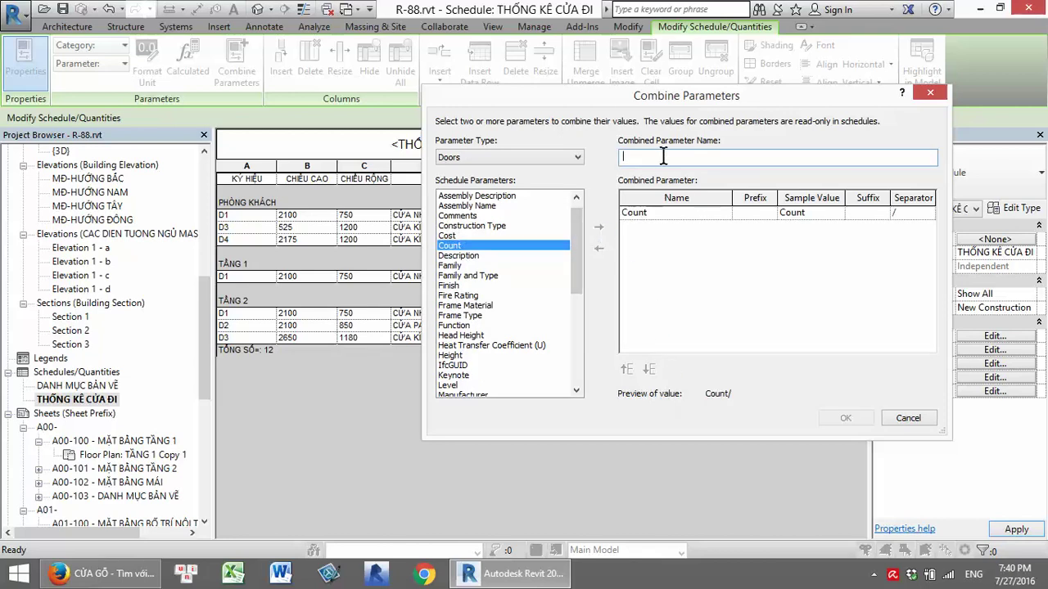
Name the combined parameter SỐ LƯỢNG, review its Count entry, then cancel it
type("SỐ")
type("D")
key("BackSpace")
key("BackSpace")
type("L")
type("GJ")
left_click(650, 214)
left_click(791, 215)
left_click(735, 215)
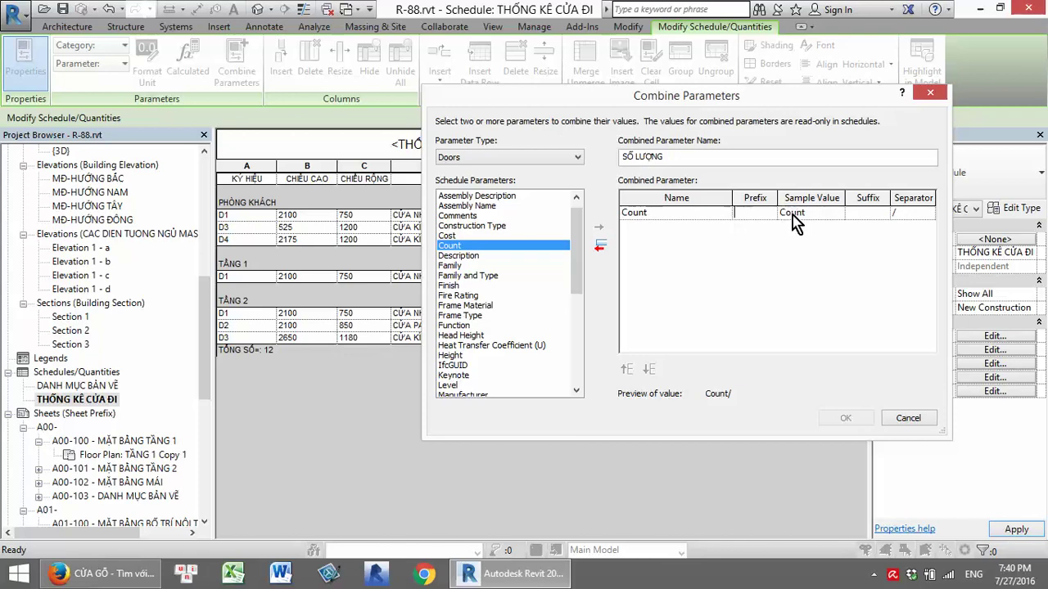
left_click(542, 158)
left_click(542, 166)
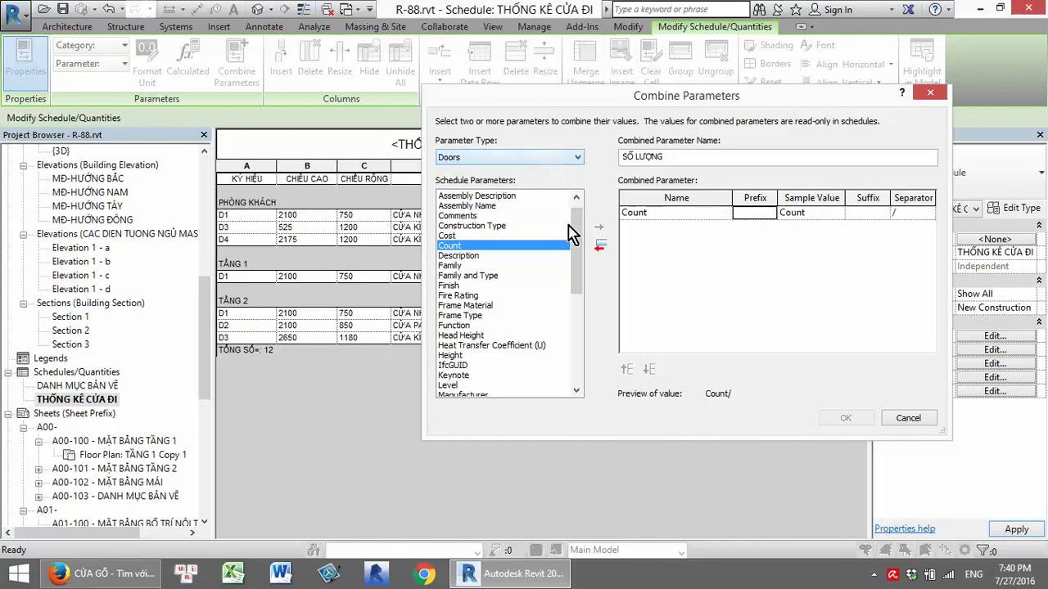
scroll(570, 233, "up", 1)
left_click(533, 157)
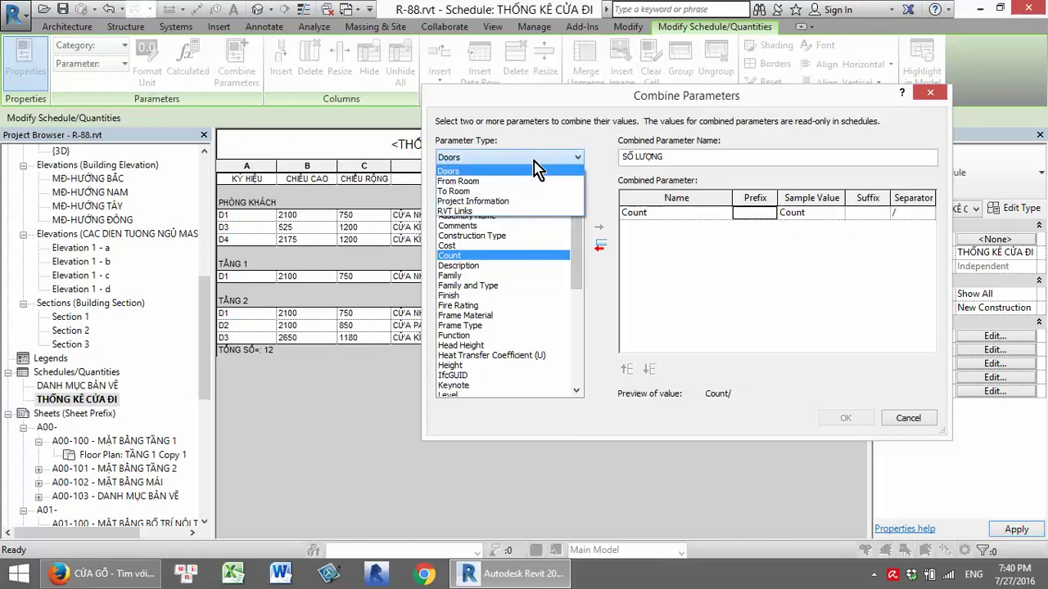
left_click(536, 170)
left_click(908, 419)
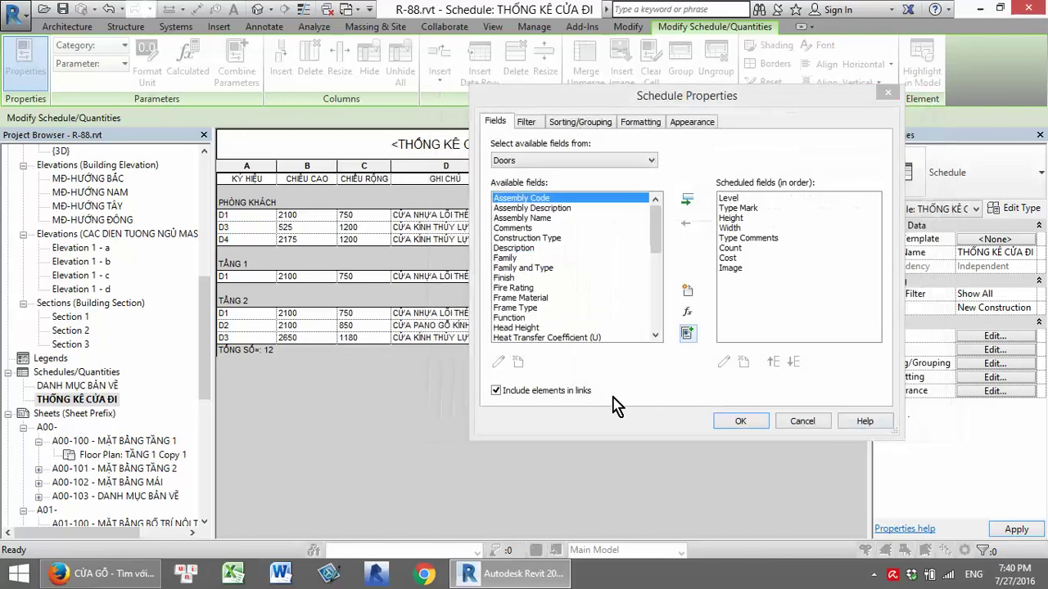
left_click(497, 391)
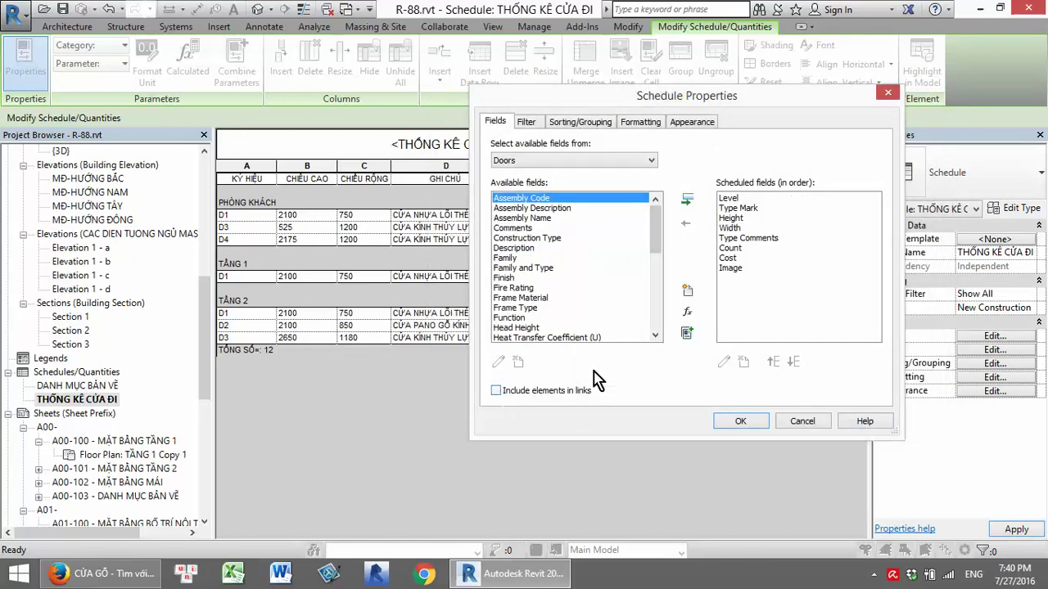
left_click(687, 312)
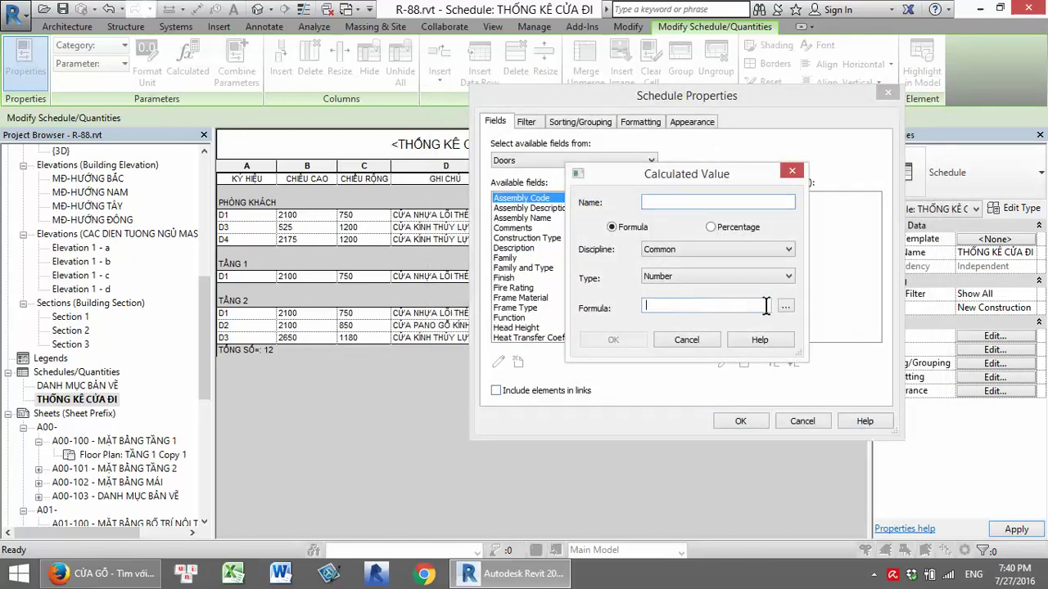
left_click(785, 306)
left_click(645, 220)
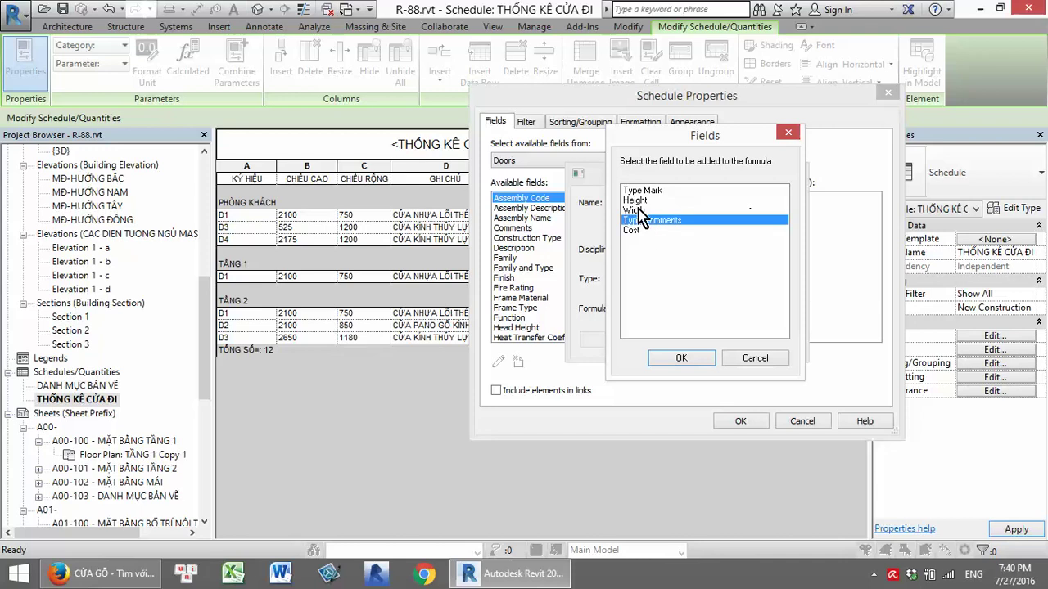
left_click(635, 190)
left_click(634, 199)
left_click(633, 210)
left_click(632, 220)
left_click(630, 230)
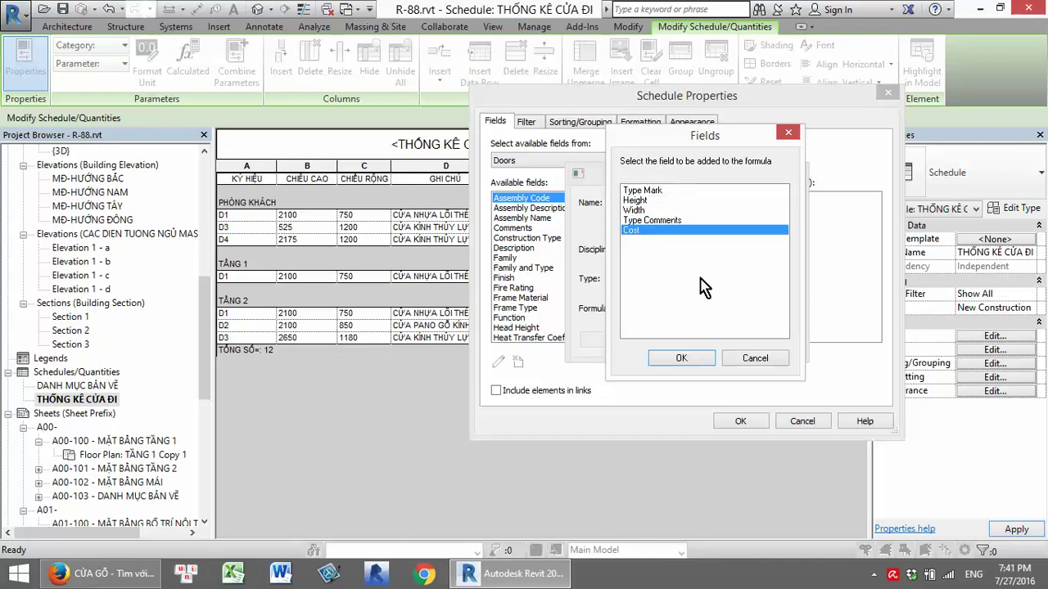
left_click(755, 357)
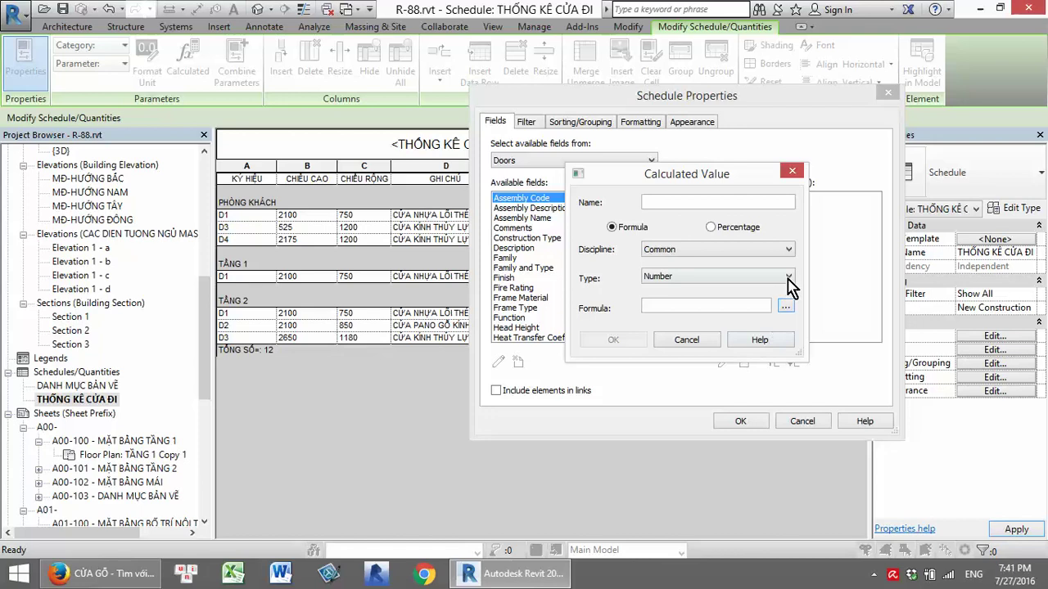
left_click(710, 228)
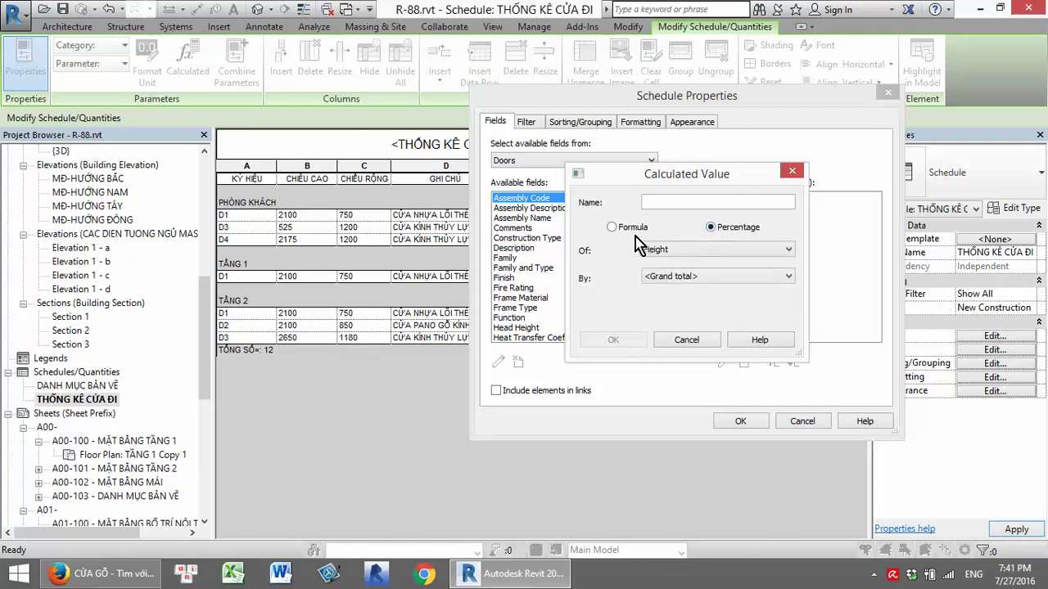
left_click(669, 249)
left_click(665, 254)
left_click(612, 227)
left_click(672, 277)
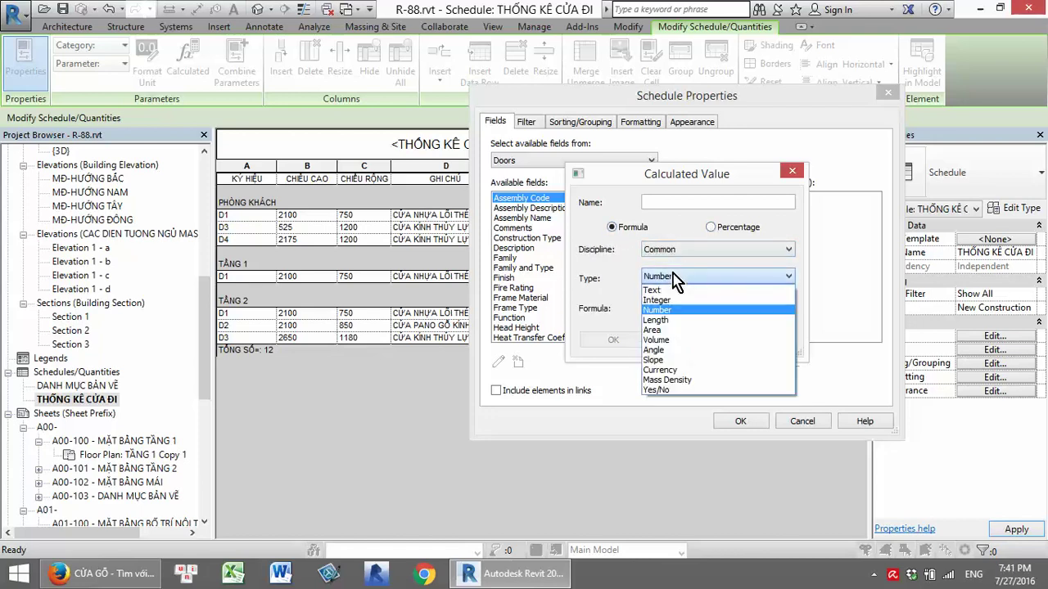
left_click(683, 368)
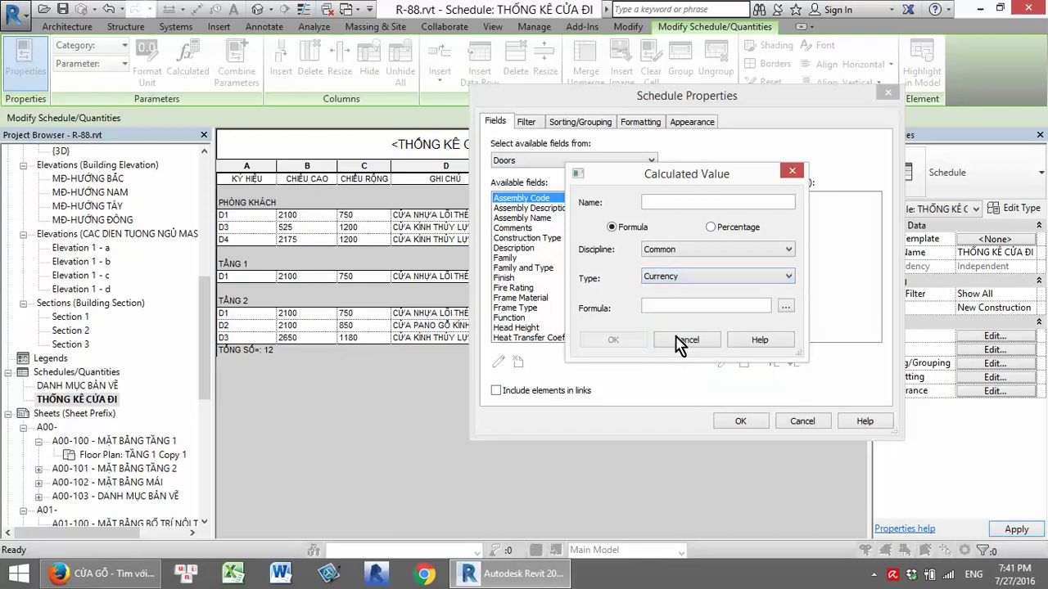
left_click(789, 310)
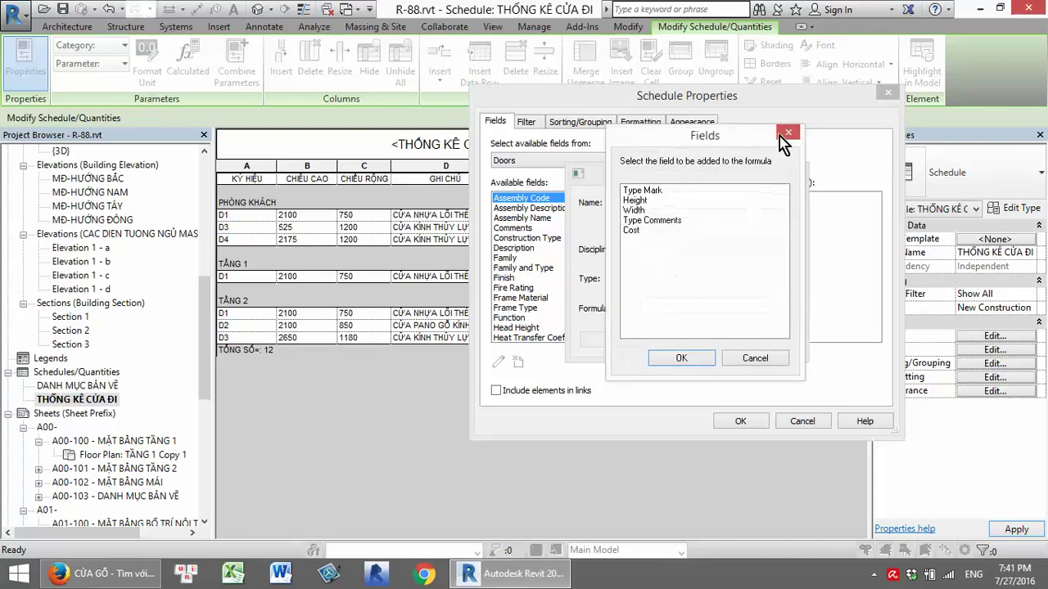
left_click(786, 134)
left_click(790, 173)
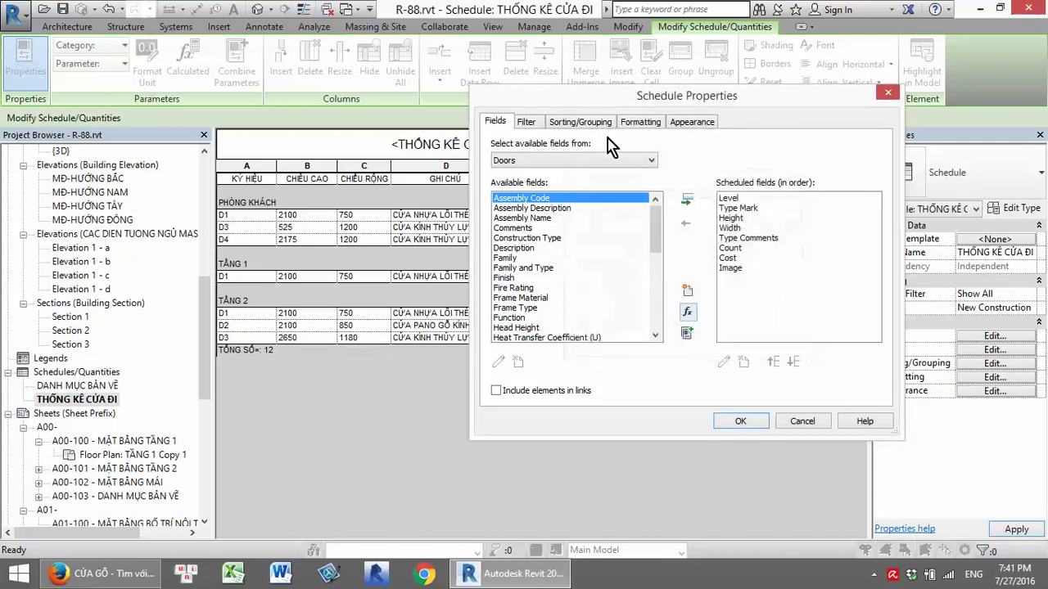
Review the Sorting/Grouping and Filter tabs, leaving Filter by as (none)
left_click(588, 122)
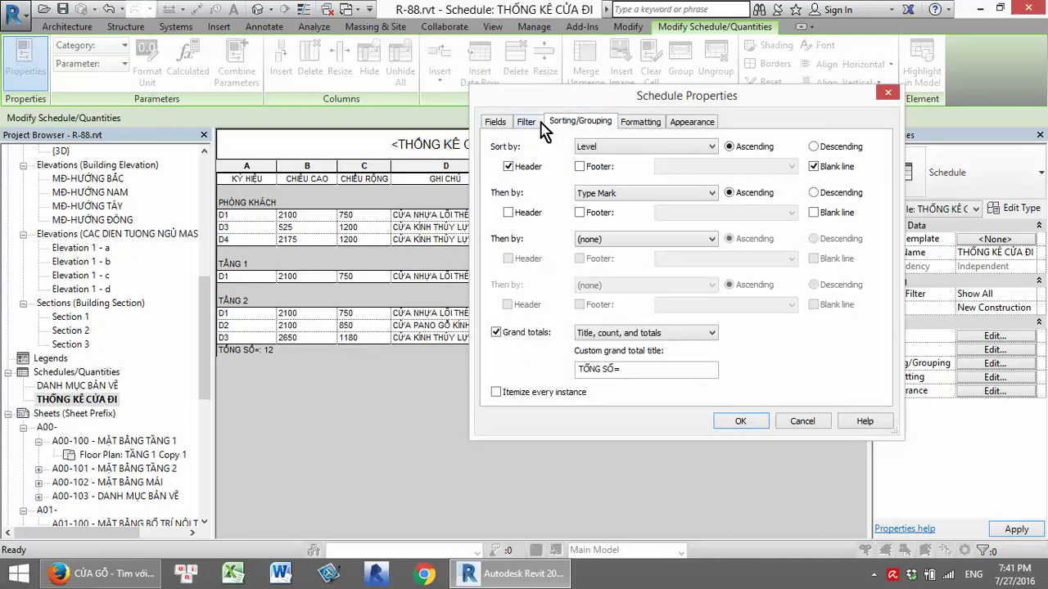
left_click(539, 123)
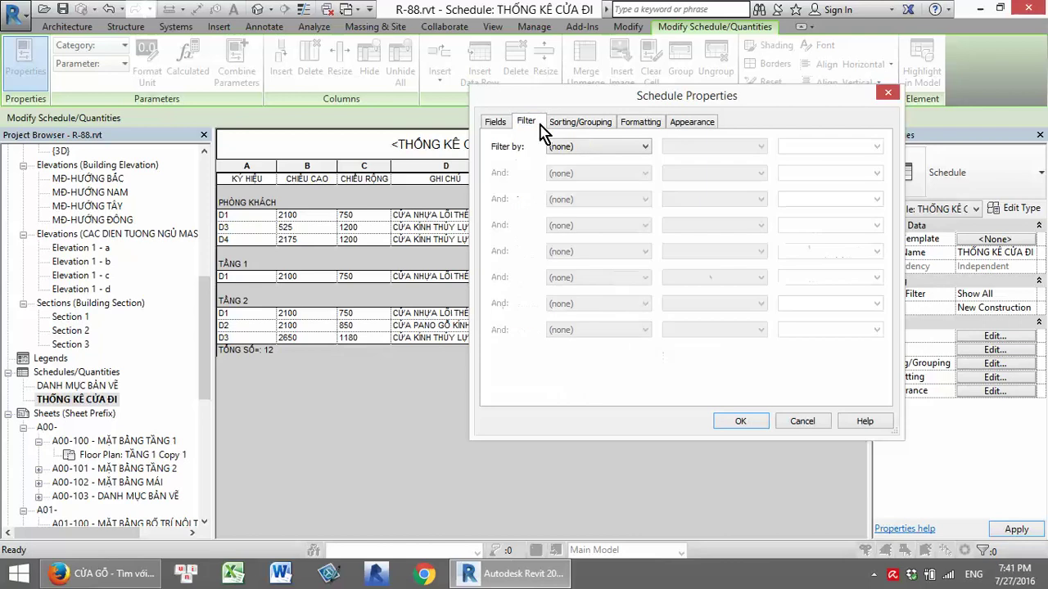
left_click(576, 147)
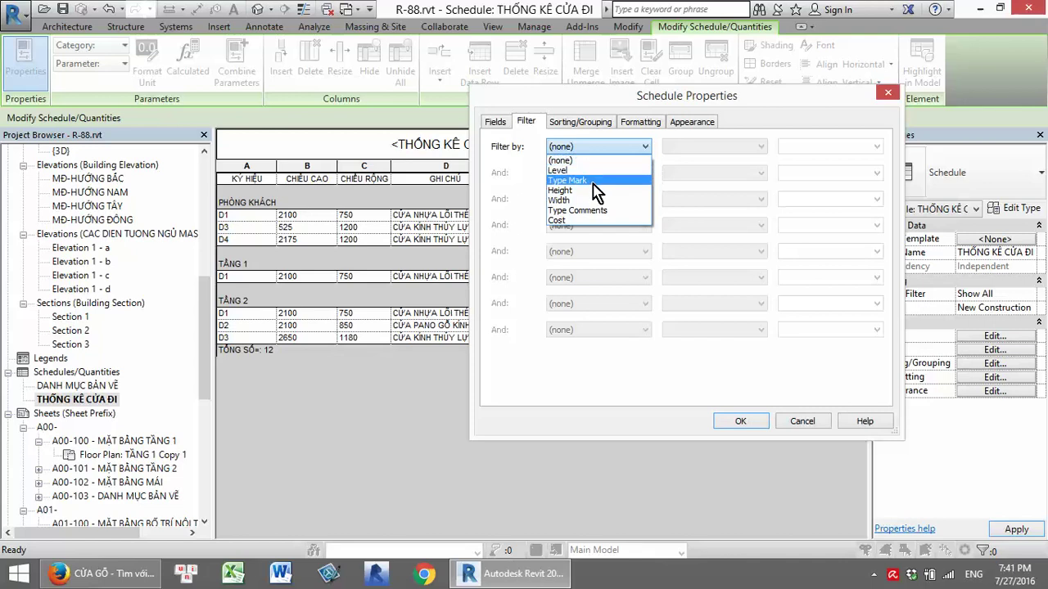
left_click(892, 99)
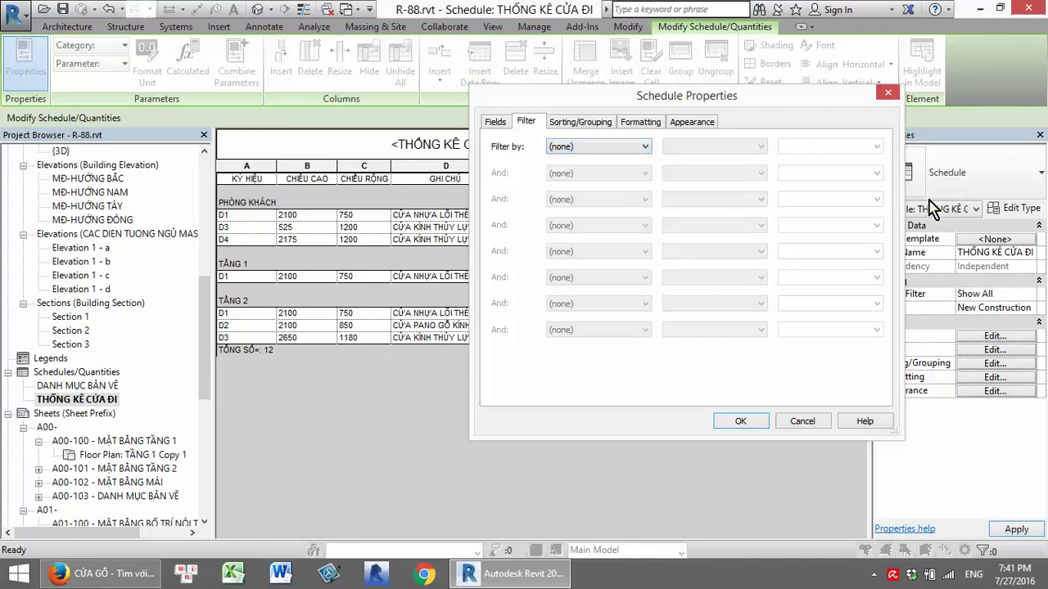
left_click(887, 92)
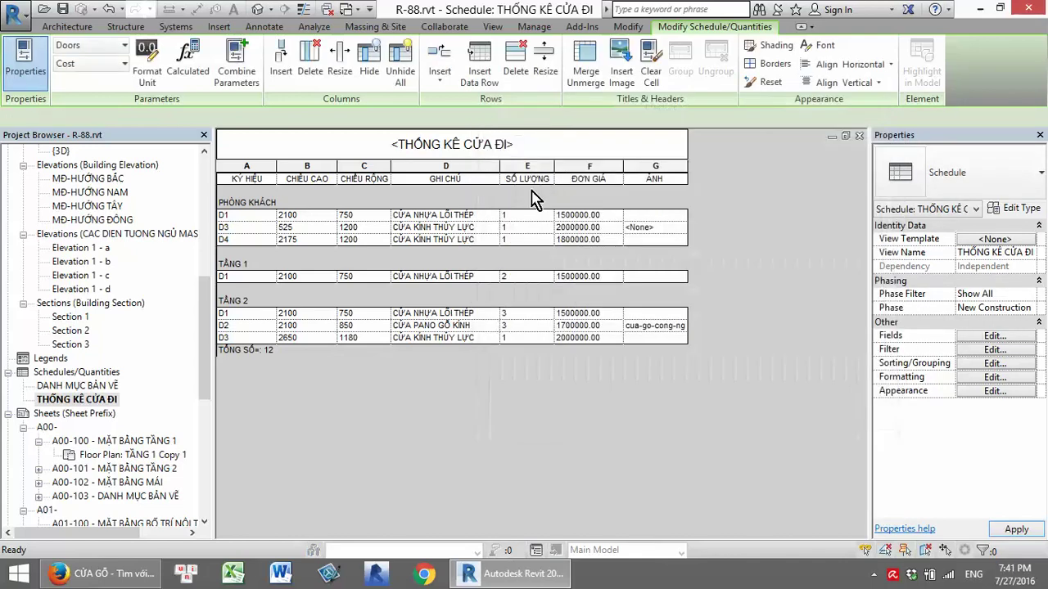
Remove the Count and Cost fields from the schedule and add them back
left_click(992, 336)
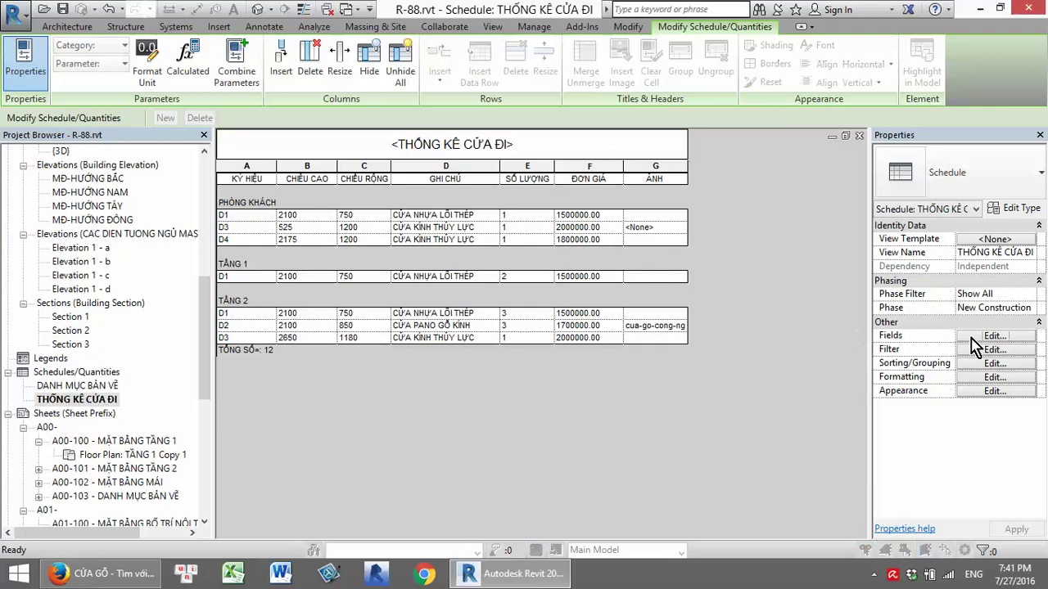
left_click(740, 249)
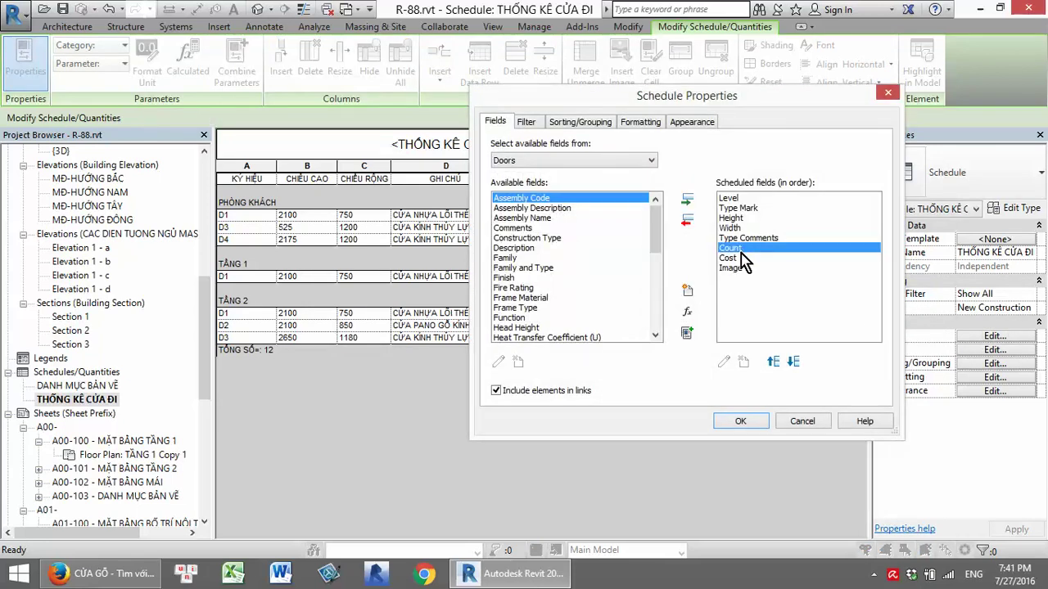
left_click(686, 219)
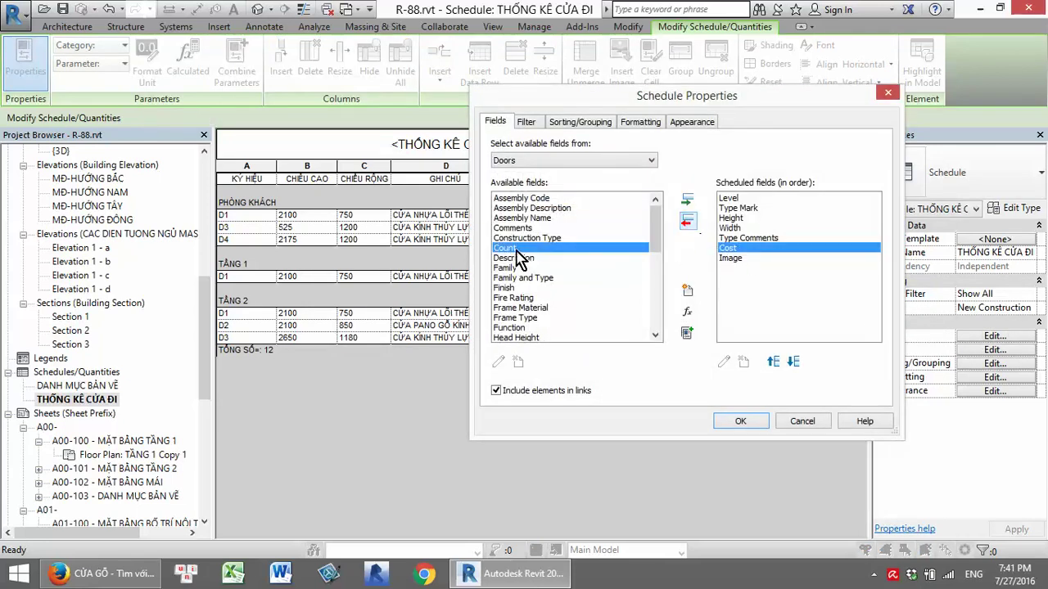
left_click(687, 222)
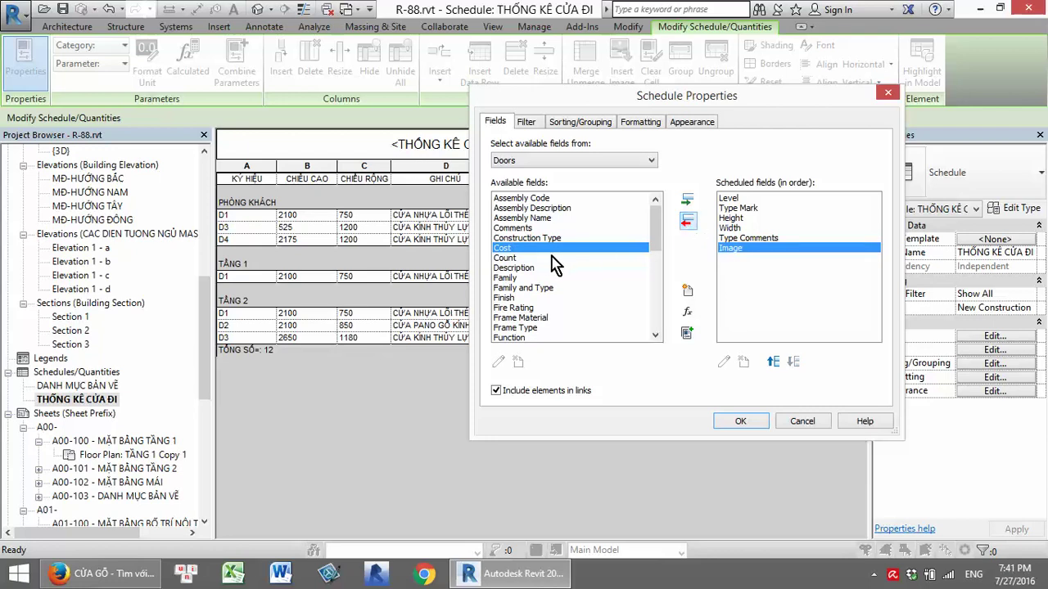
left_click(686, 199)
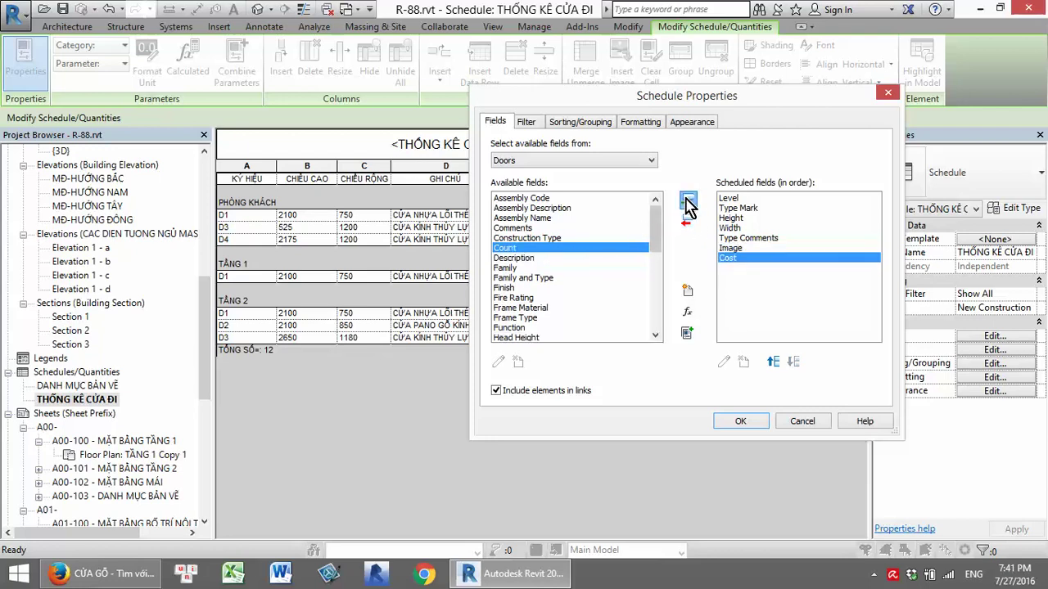
left_click(688, 200)
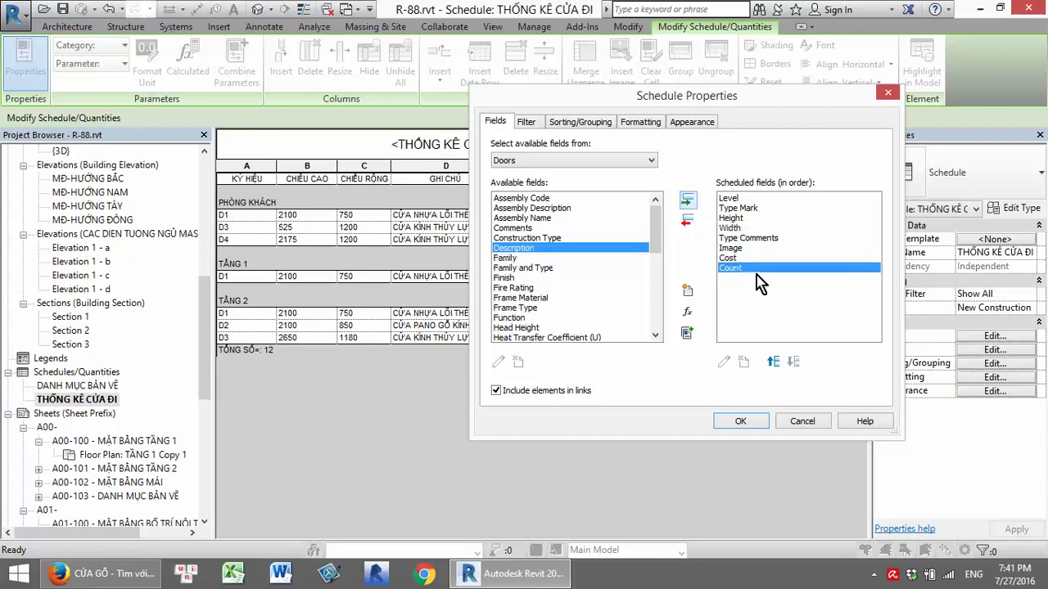
Reorder fields so Type Comments precedes Count and Cost, then apply
left_click(774, 362)
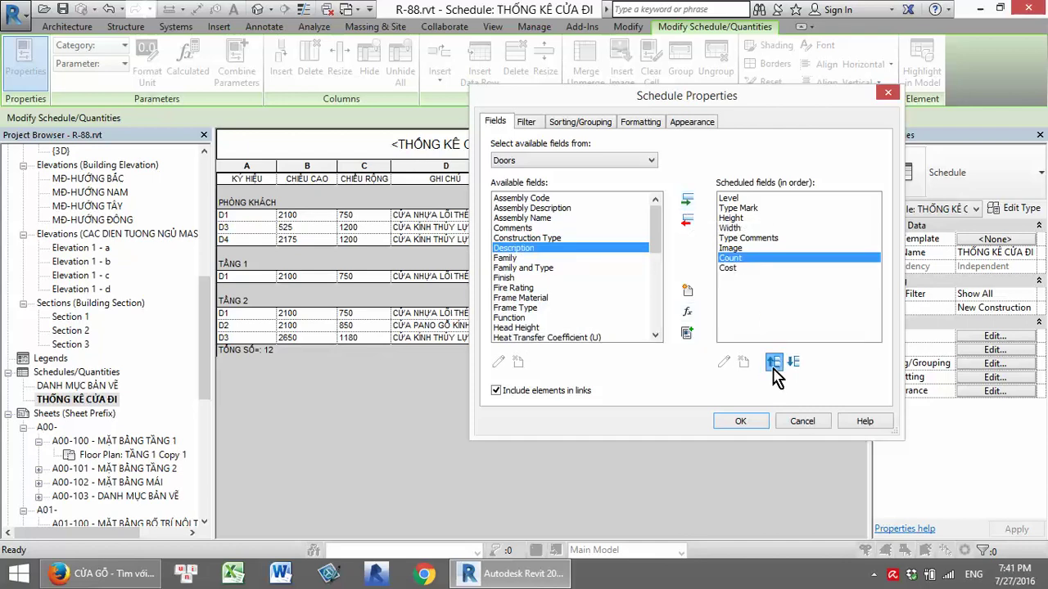
left_click(774, 363)
left_click(774, 363)
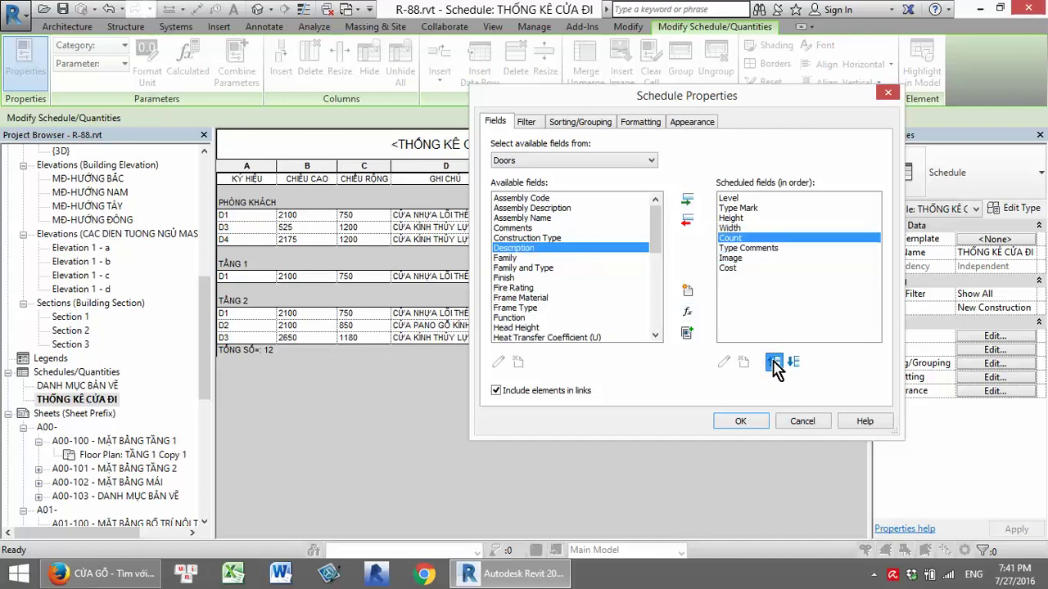
left_click(734, 270)
left_click(773, 363)
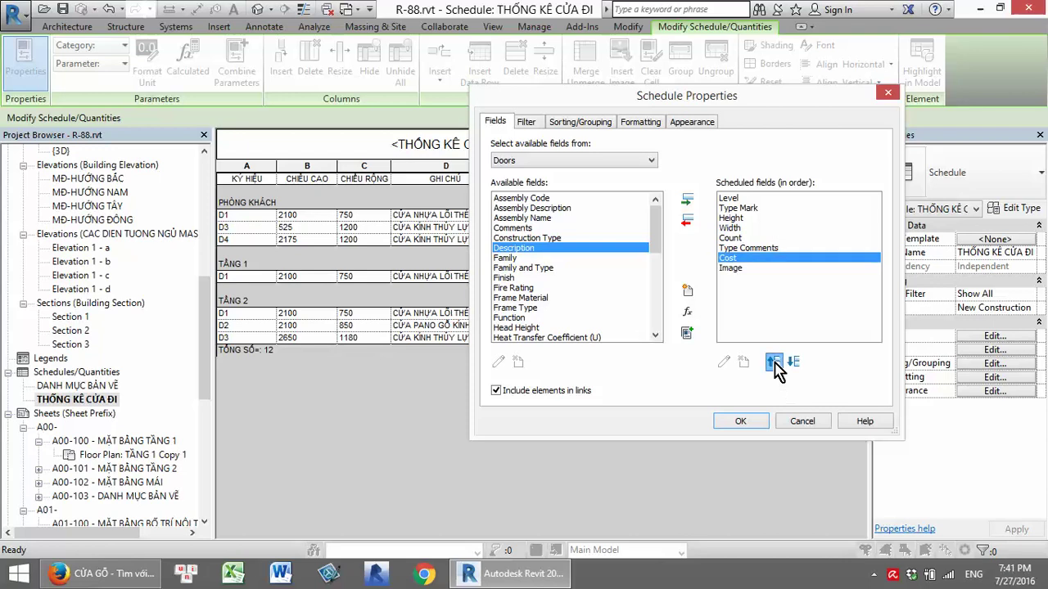
left_click(774, 363)
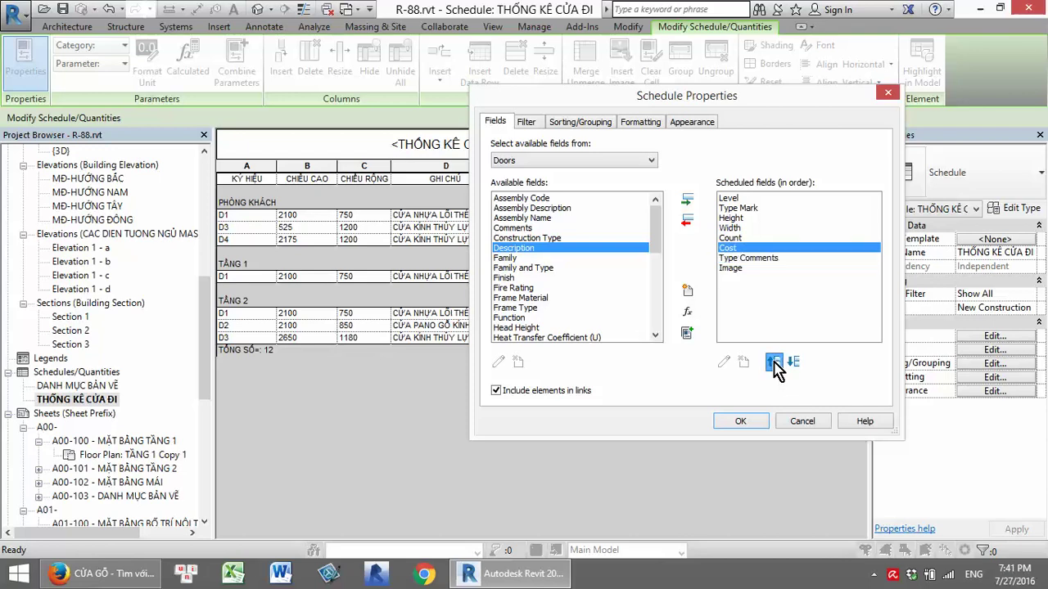
left_click(749, 259)
left_click(772, 361)
left_click(773, 363)
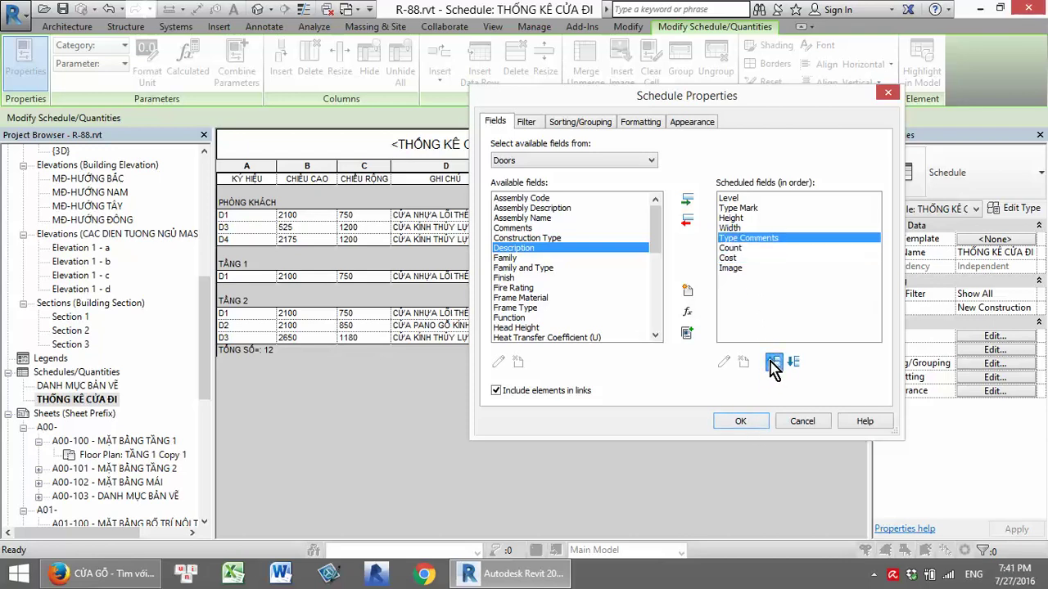
left_click(742, 422)
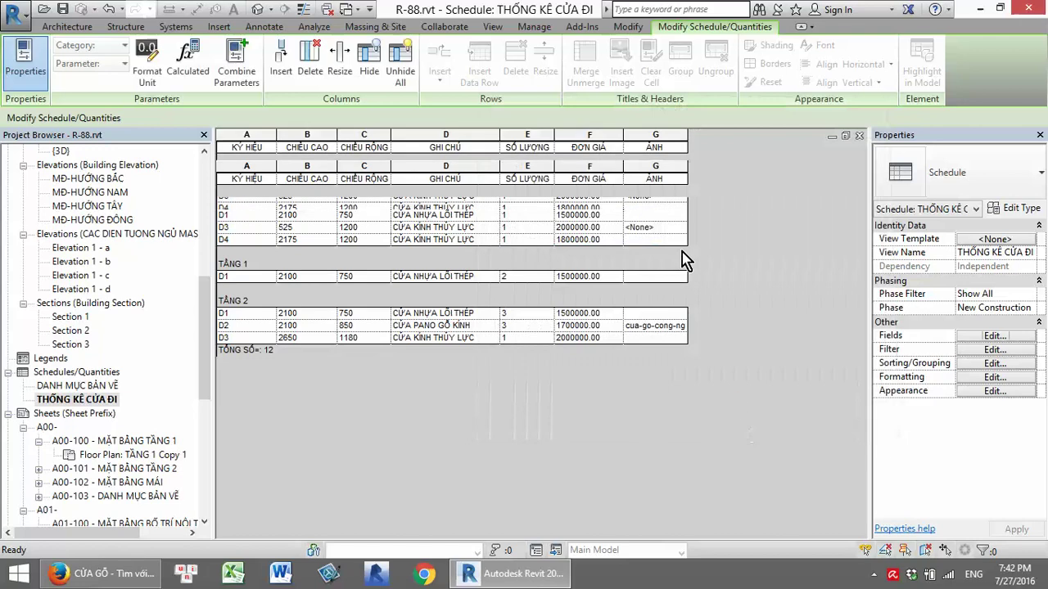
Select the Count column heading and glance at the schedule's formatting settings
left_click(555, 179)
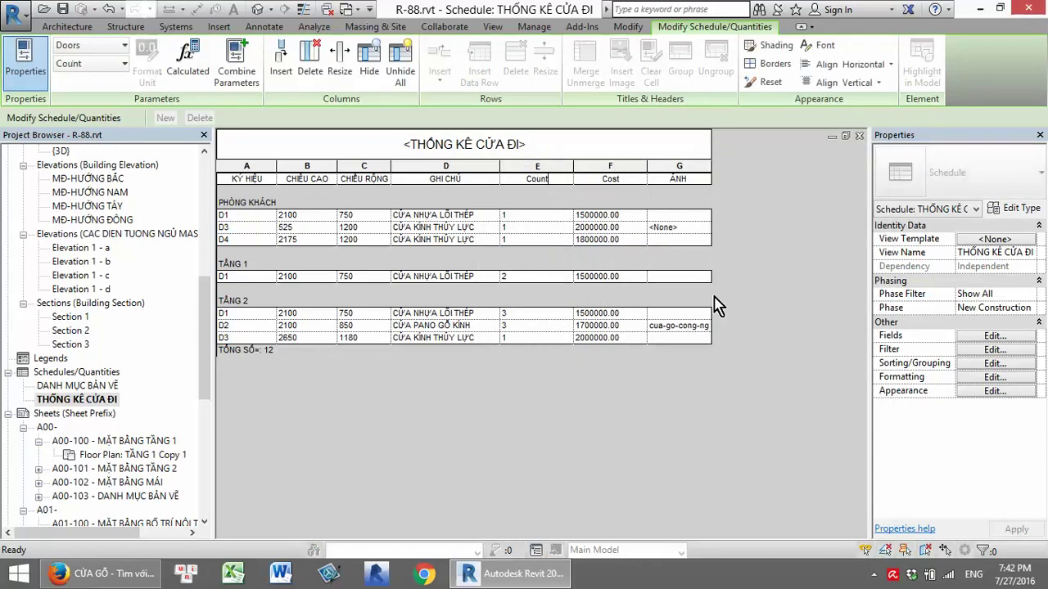
left_click(995, 377)
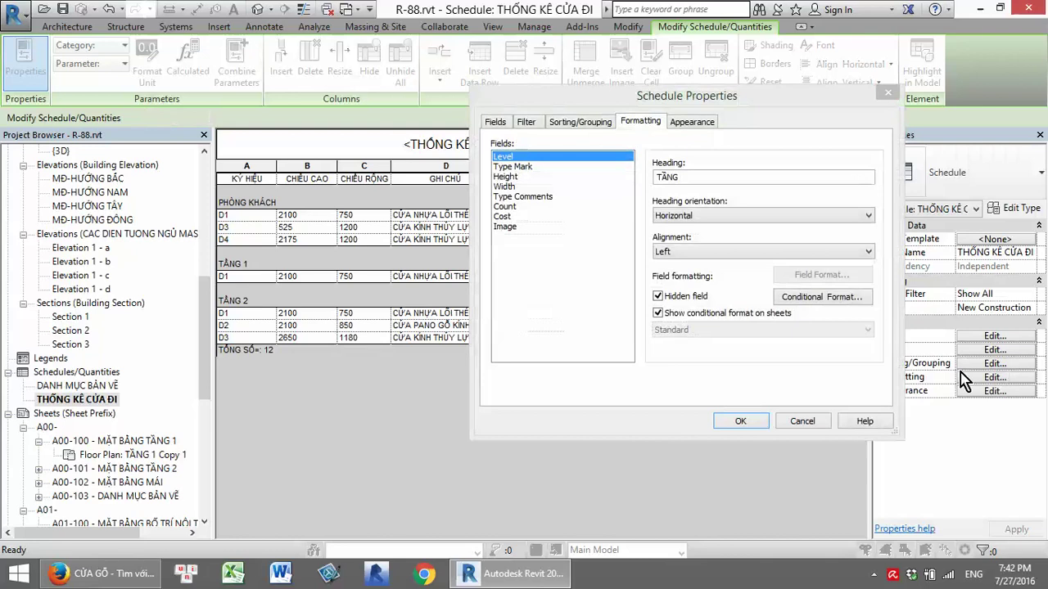
left_click(888, 94)
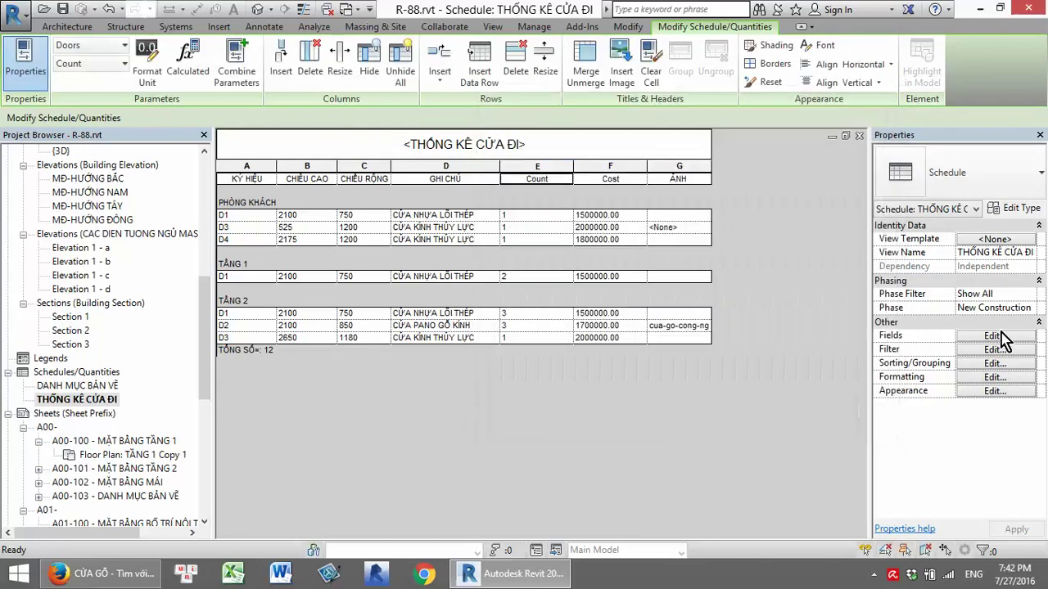
Start a Currency calculated value, open its formula field picker, then abandon it
left_click(995, 336)
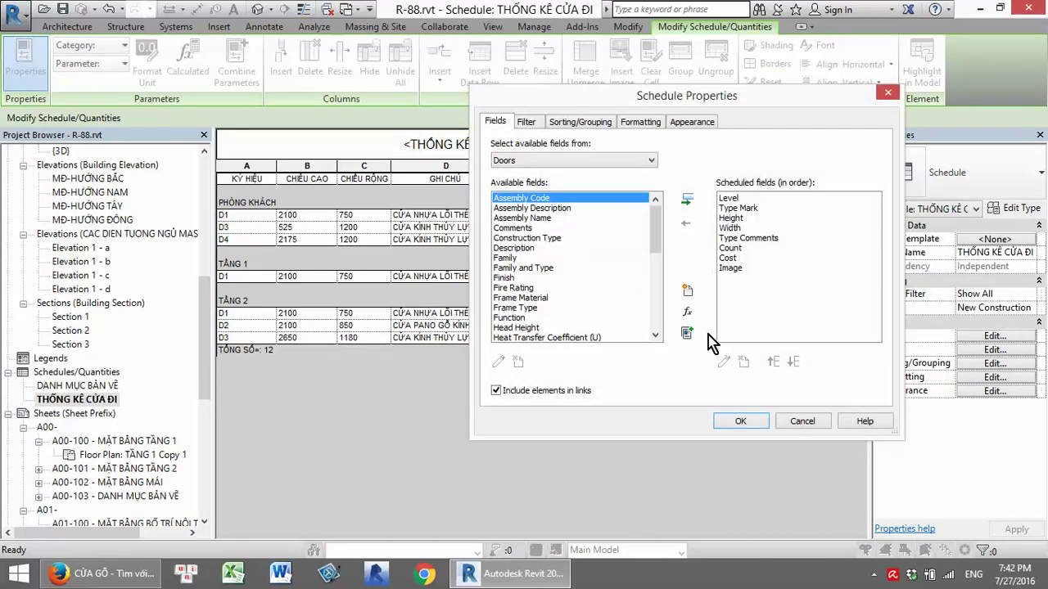
left_click(687, 312)
left_click(752, 279)
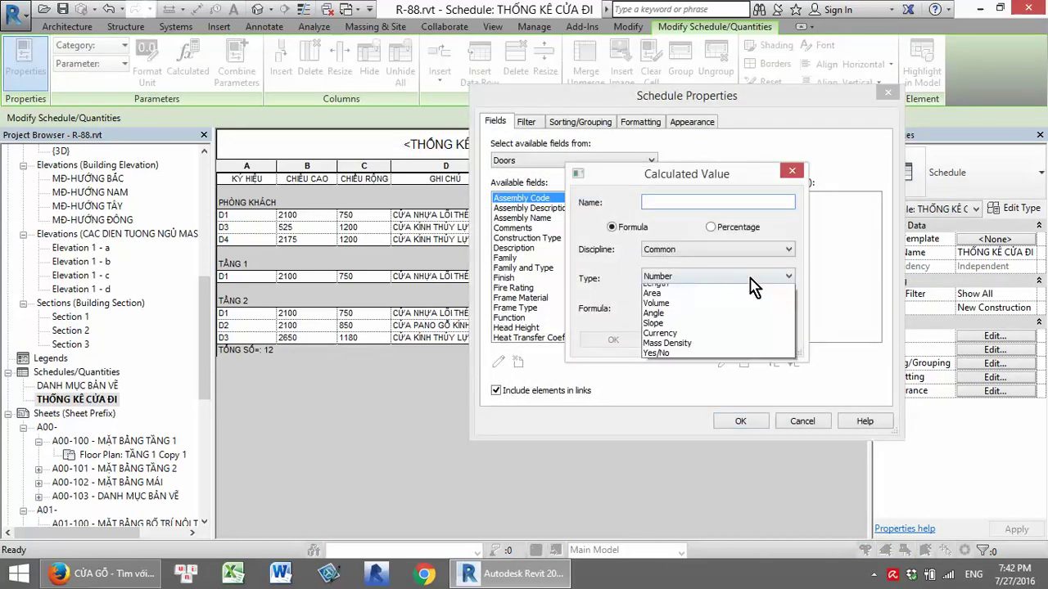
left_click(695, 378)
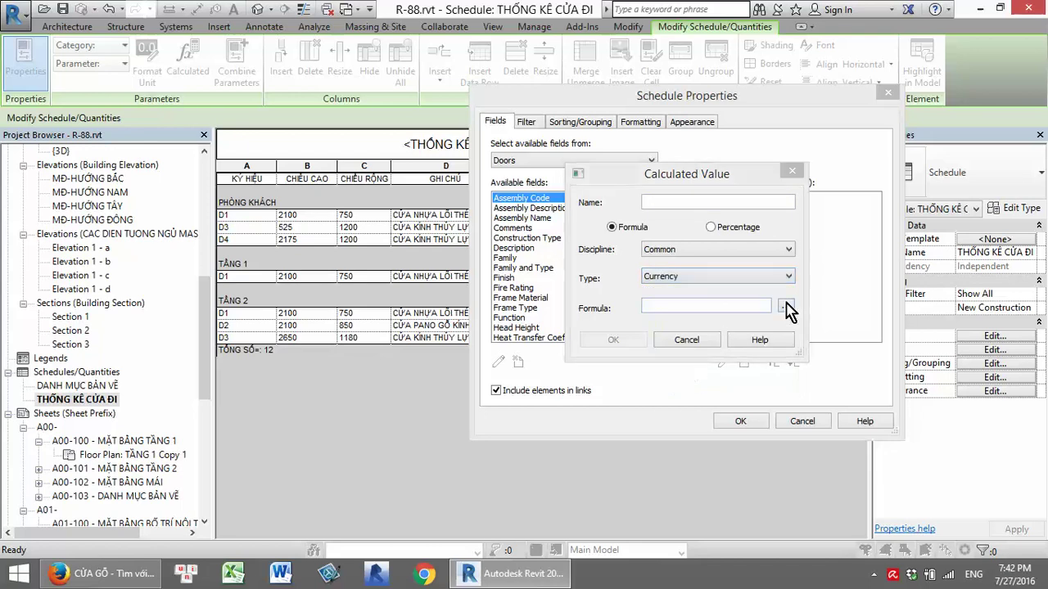
left_click(789, 309)
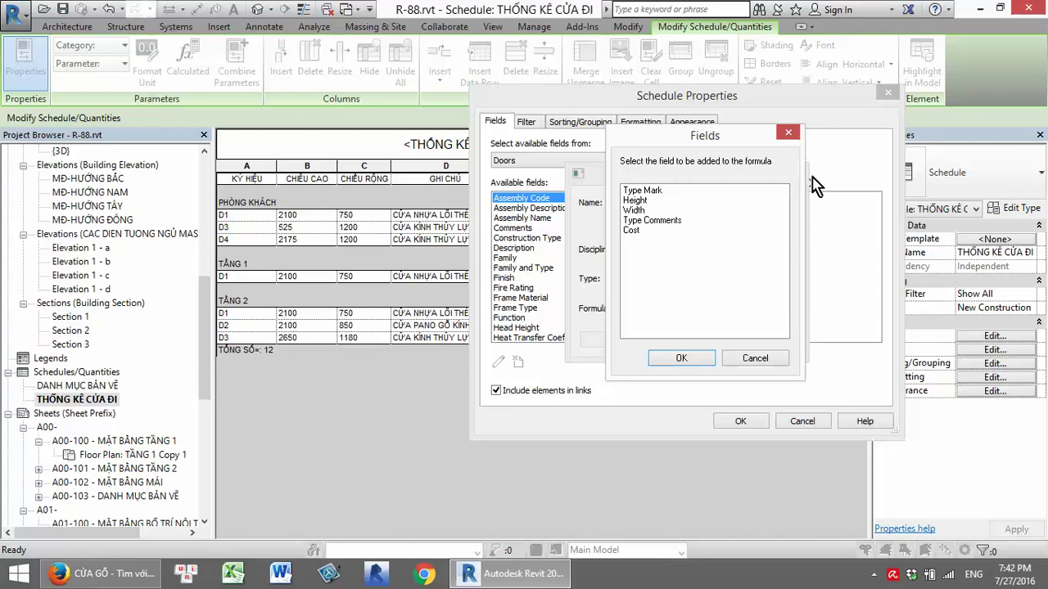
left_click(788, 134)
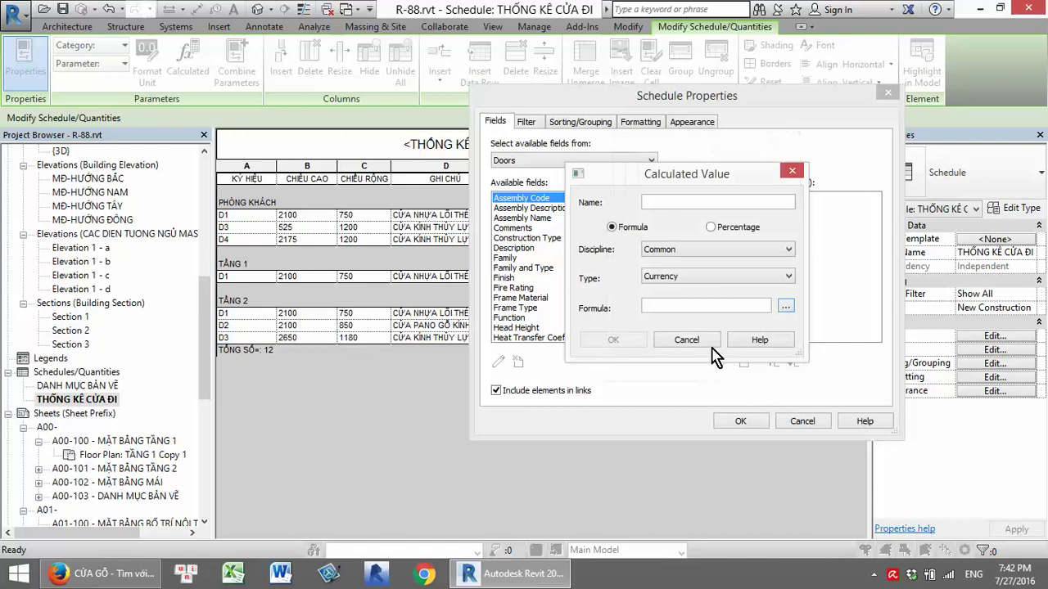
left_click(686, 340)
Close the schedule properties and switch to the 3D view
left_click(744, 422)
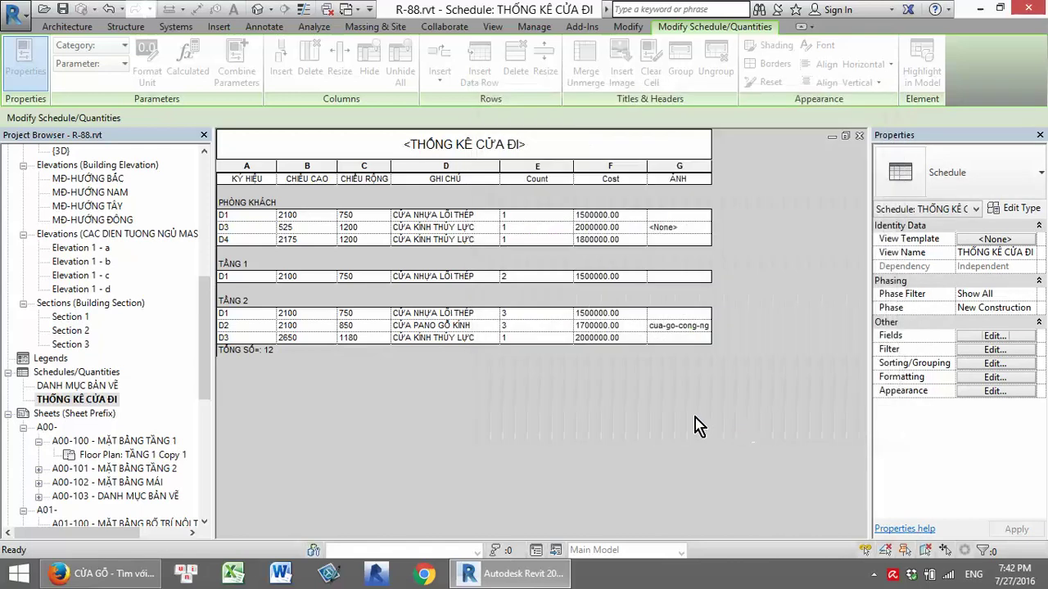
left_click(492, 26)
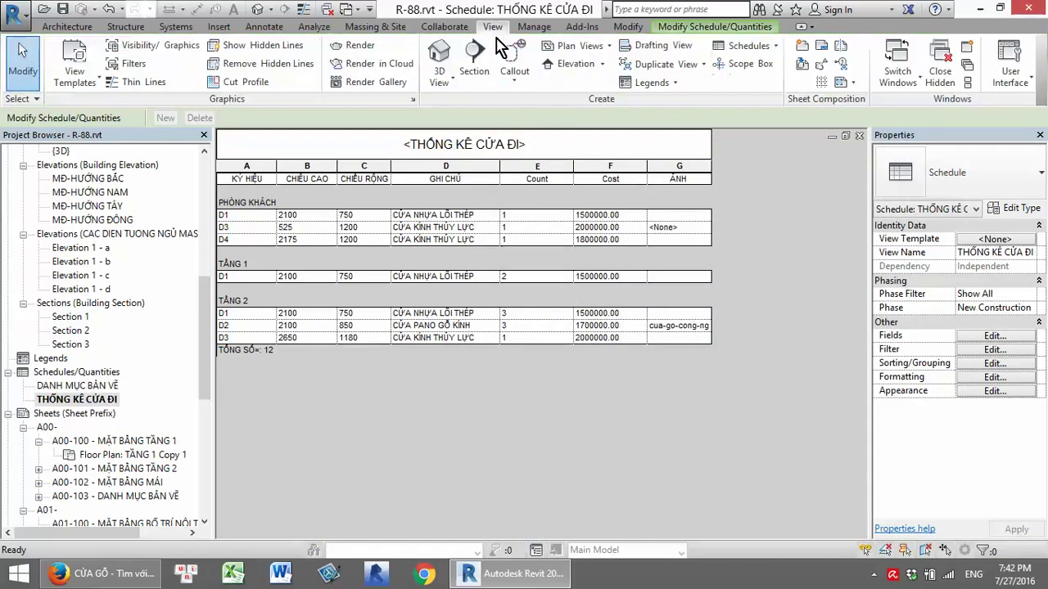
left_click(258, 9)
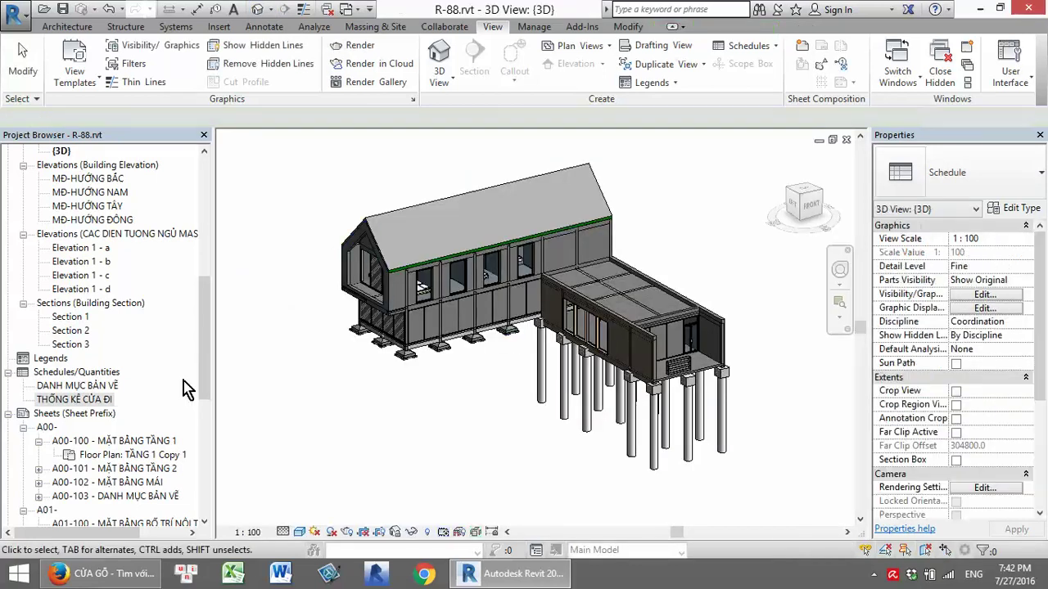
Create a new Window Schedule for the Windows category
left_click(773, 46)
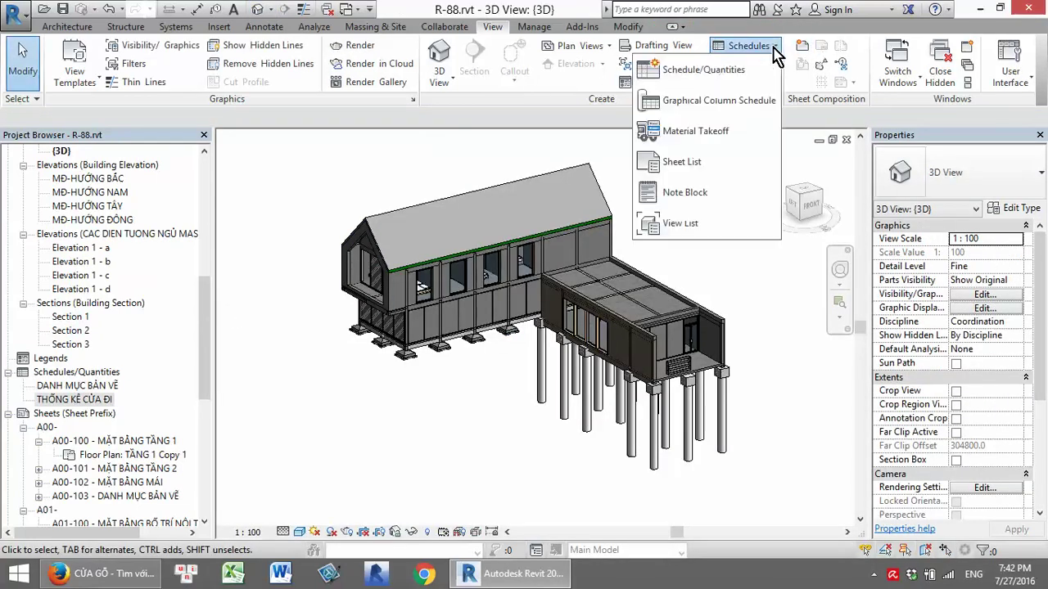
left_click(707, 78)
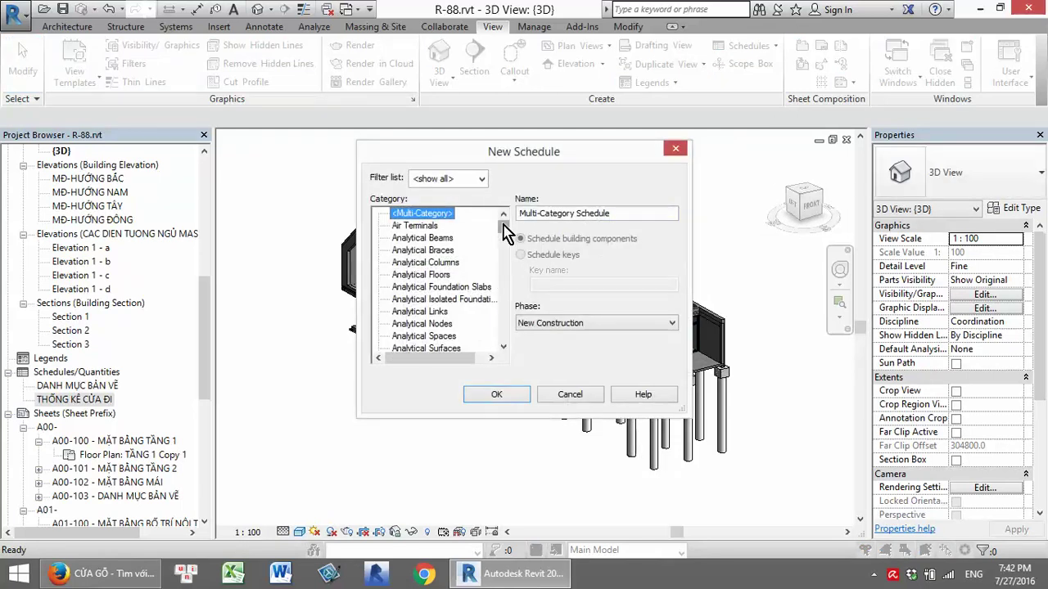
left_click_drag(503, 232, 502, 340)
left_click(409, 335)
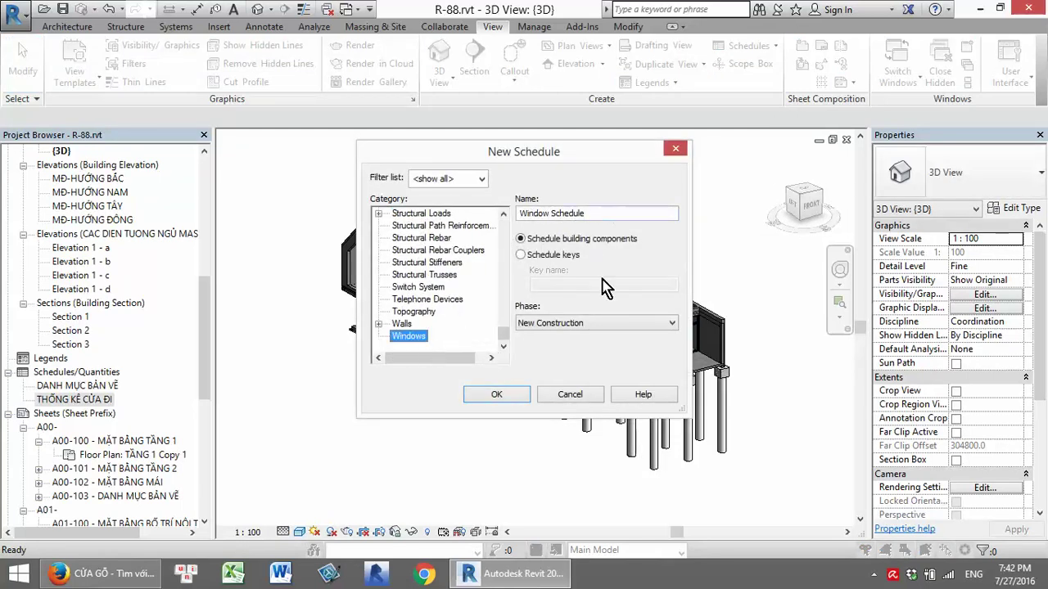
left_click(496, 393)
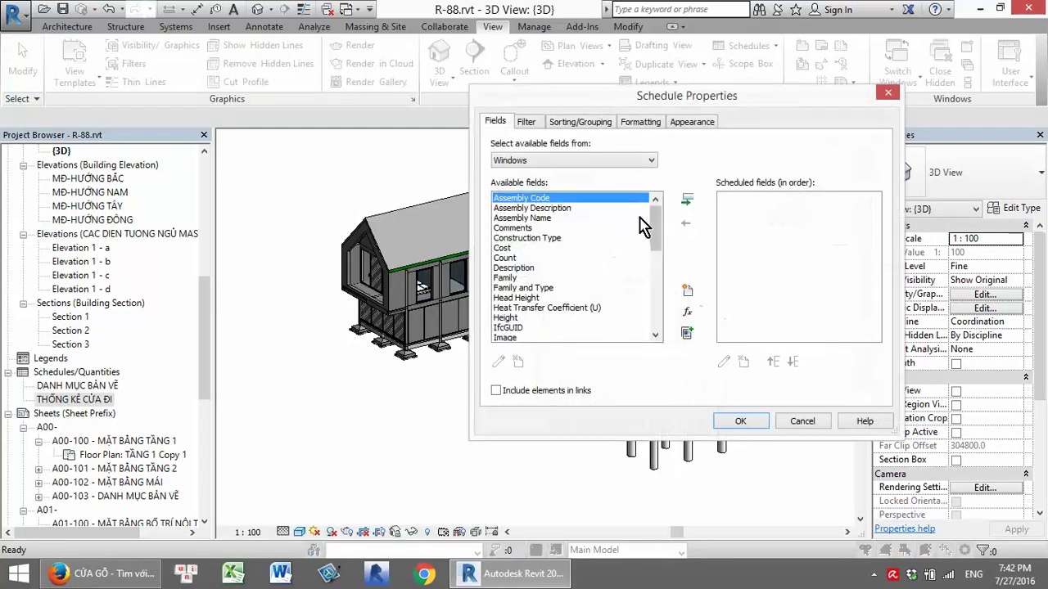
Add Cost, Count and Width to the Window schedule's scheduled fields
left_click(505, 248)
left_click(688, 200)
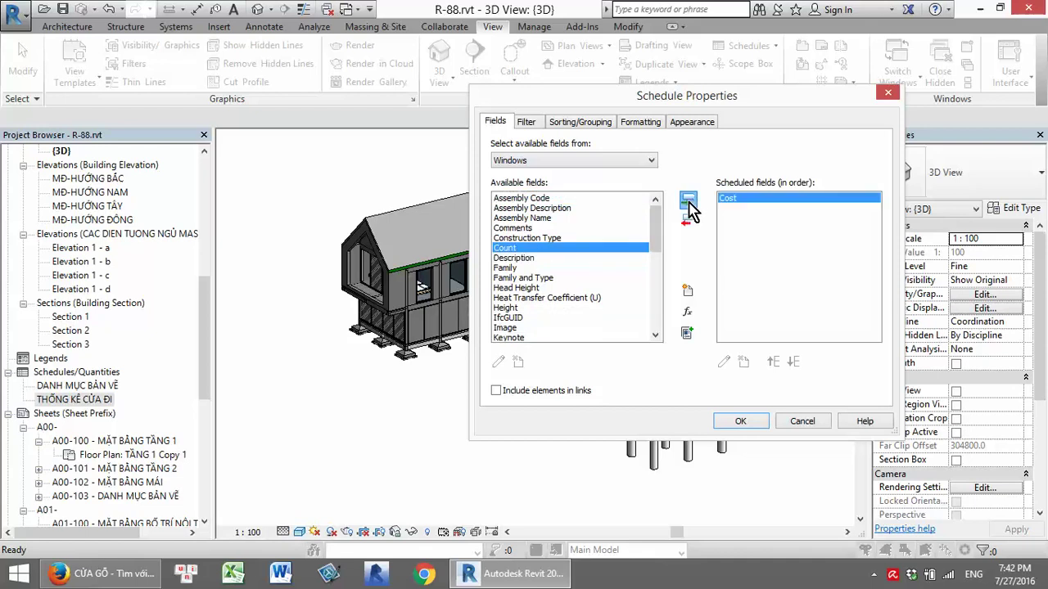
left_click(687, 203)
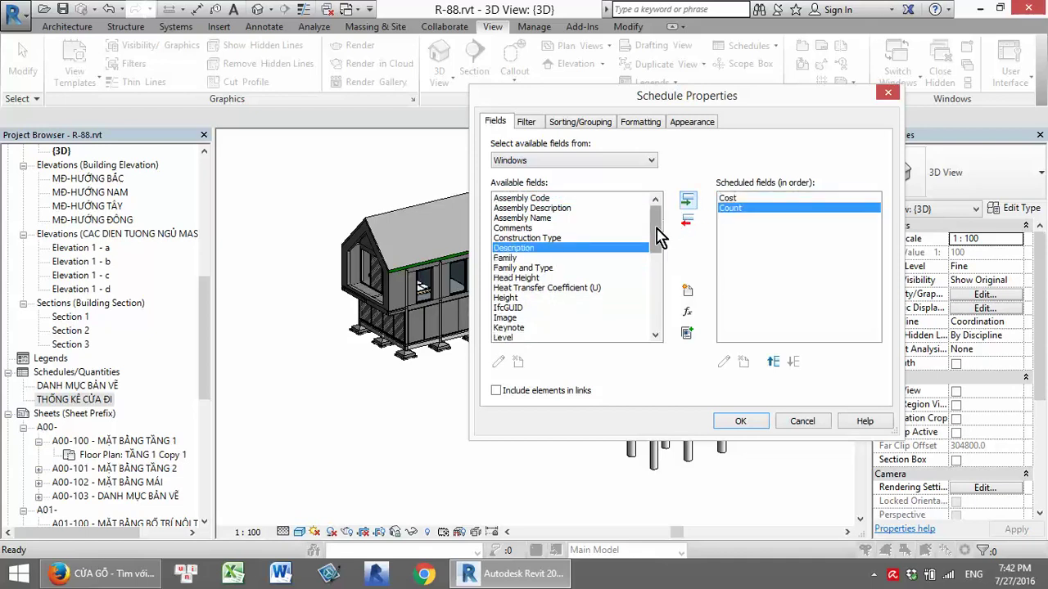
left_click_drag(655, 229, 655, 327)
left_click(528, 327)
left_click(688, 201)
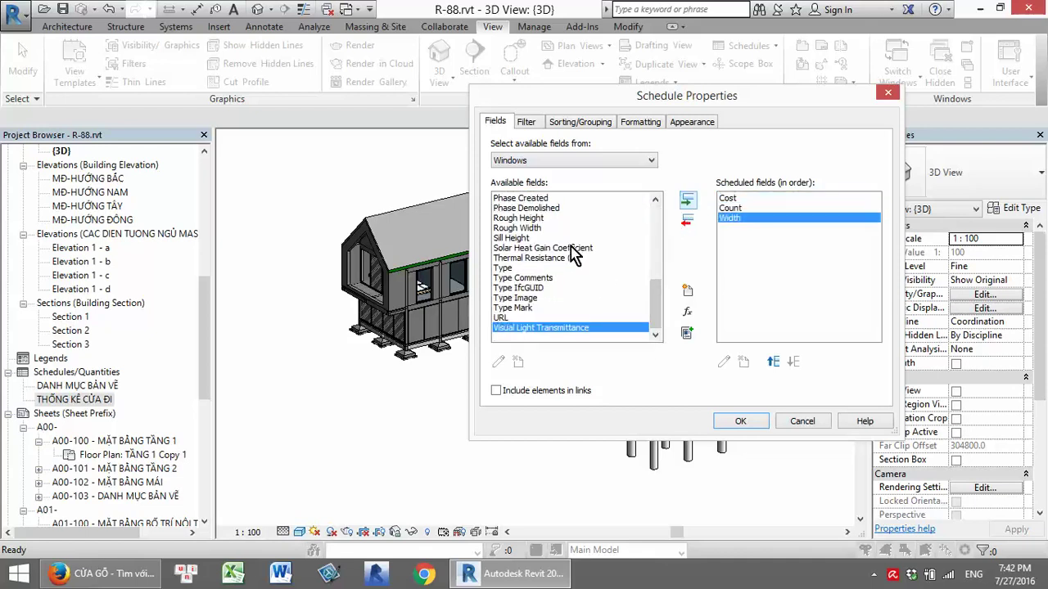
Add the Level and Image fields to the schedule
left_click(522, 239)
scroll(525, 244, "up", 2)
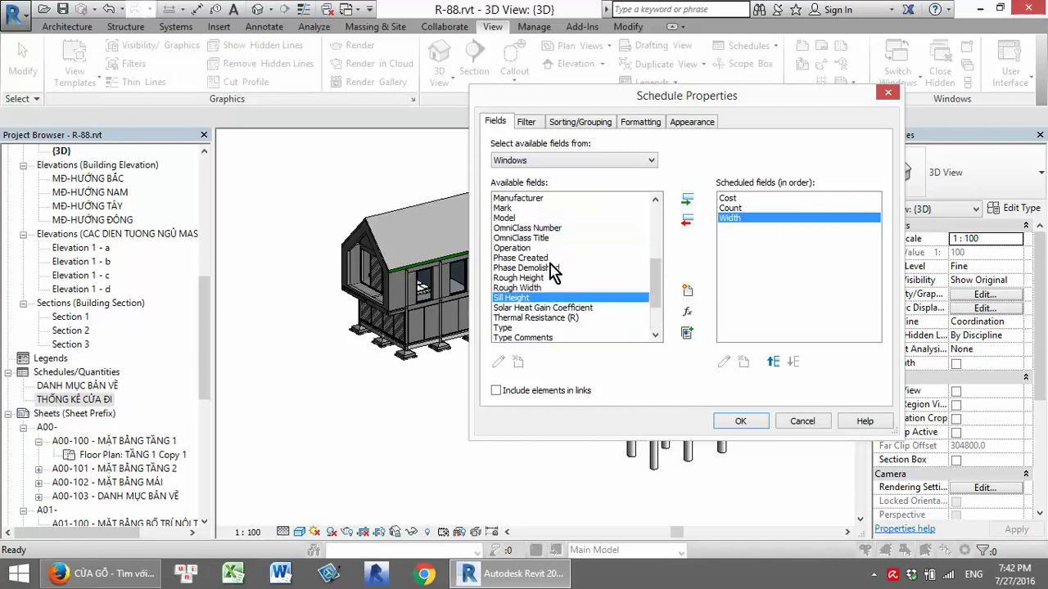
scroll(528, 243, "up", 1)
left_click(503, 218)
left_click(688, 200)
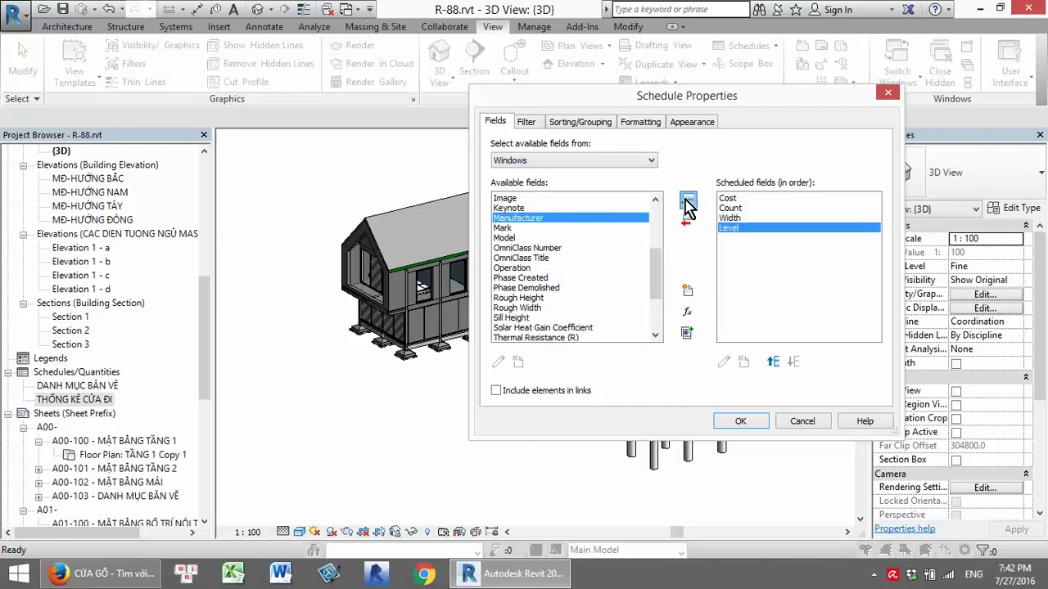
left_click(514, 198)
left_click(685, 199)
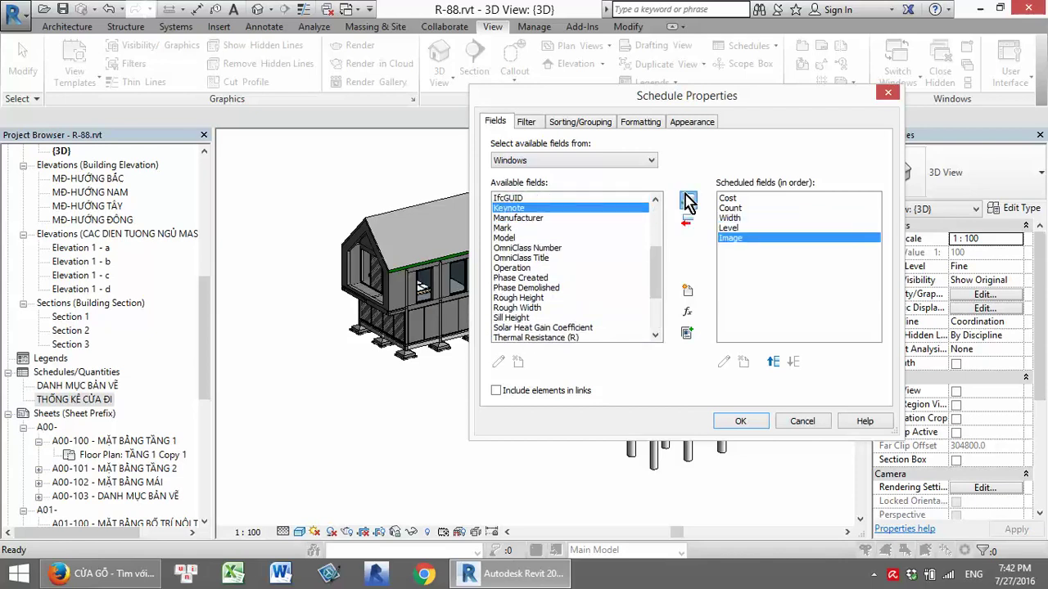
Add the Type Comments and Height fields to the schedule
left_click(573, 288)
scroll(557, 299, "down", 1)
scroll(547, 303, "down", 2)
left_click(541, 278)
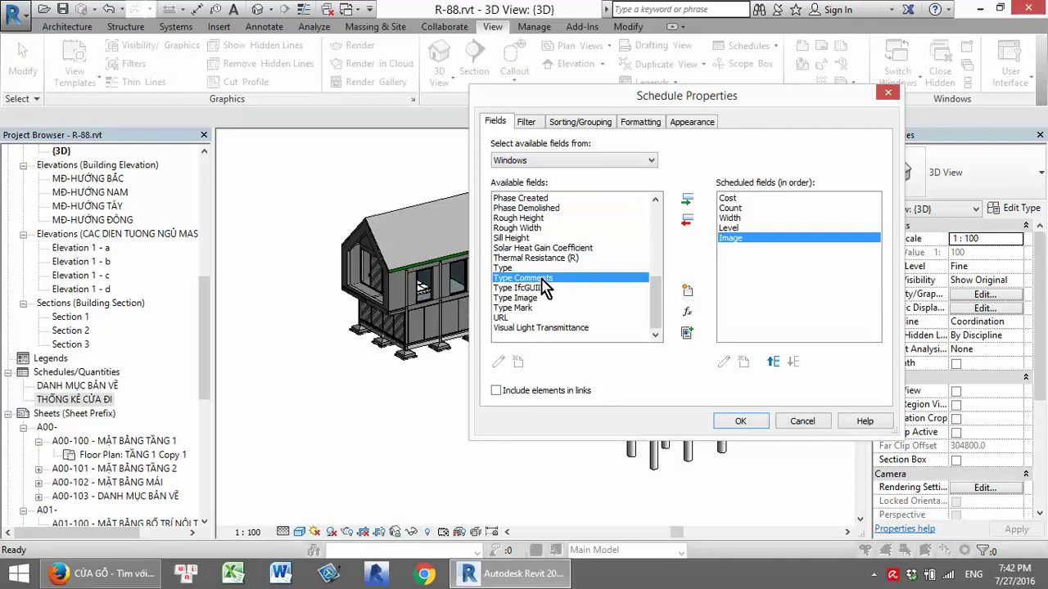
left_click(688, 200)
scroll(655, 289, "up", 1)
scroll(659, 288, "up", 2)
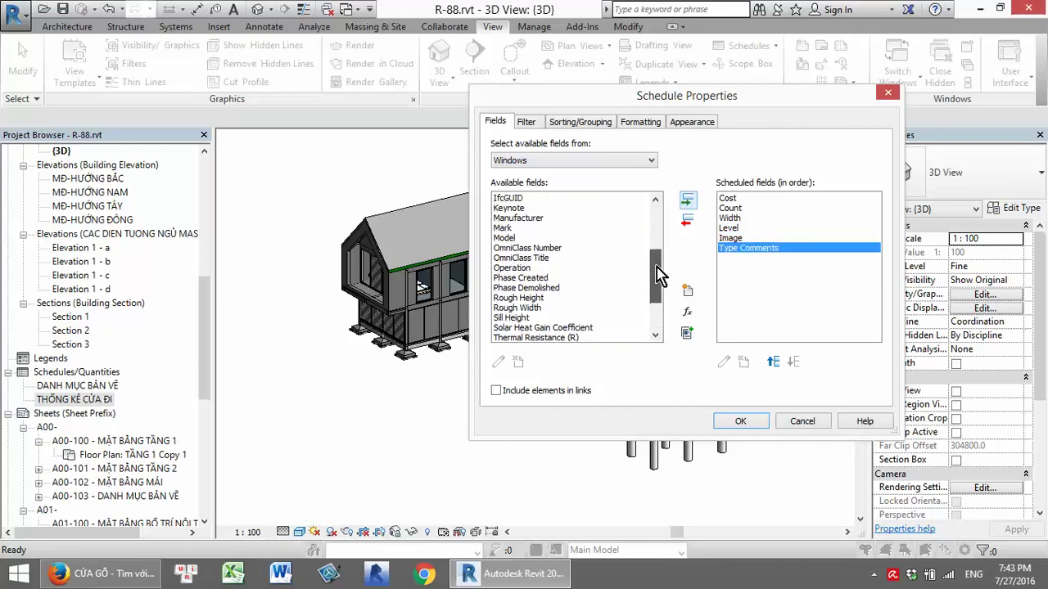
left_click(528, 228)
scroll(528, 233, "up", 1)
scroll(524, 285, "up", 2)
left_click(521, 278)
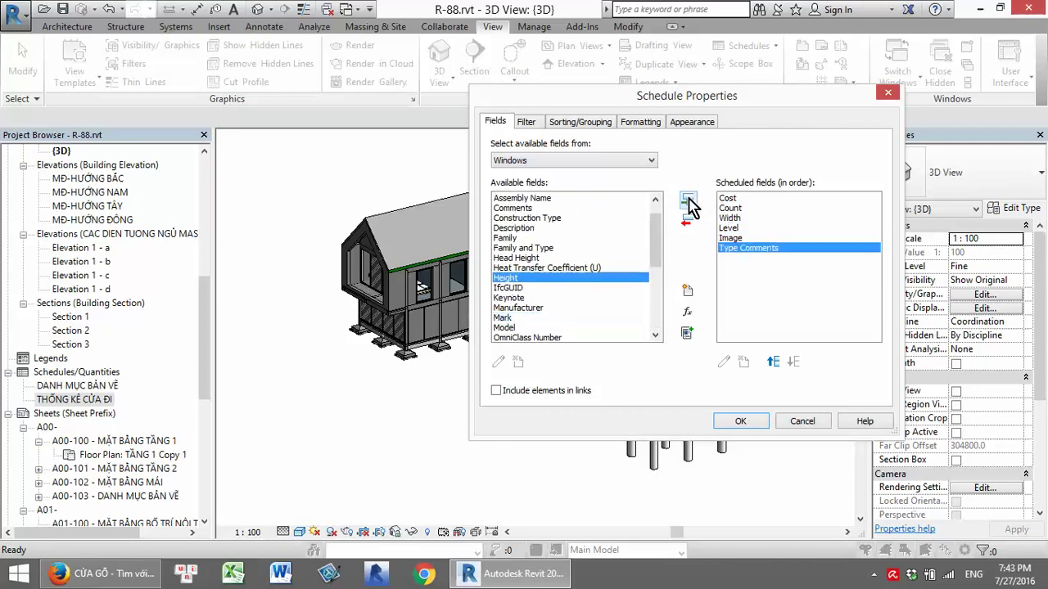
left_click(687, 200)
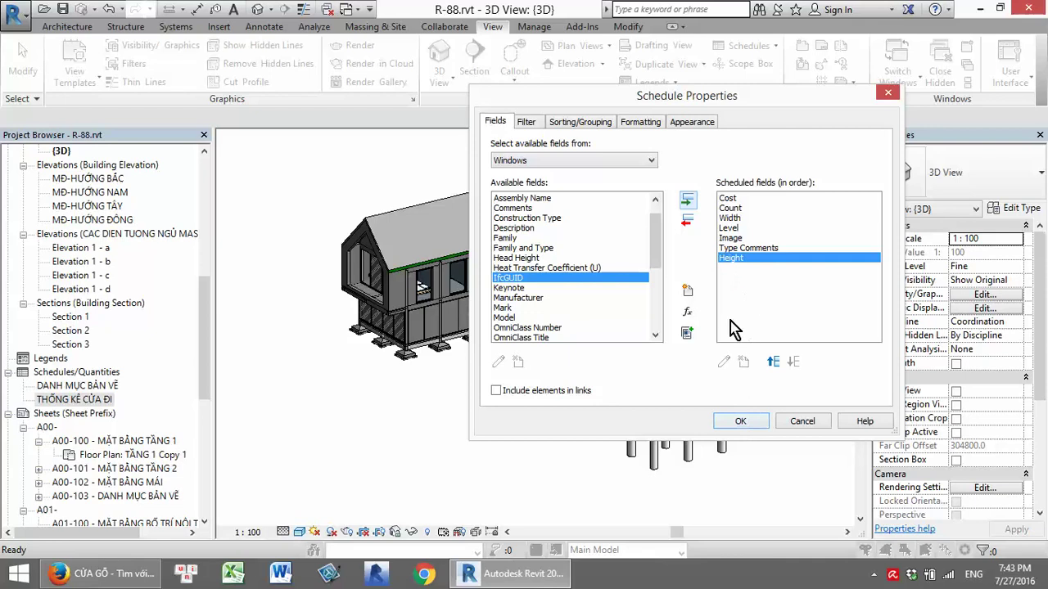
Try setting up a Currency calculated value, then abandon it
left_click(688, 312)
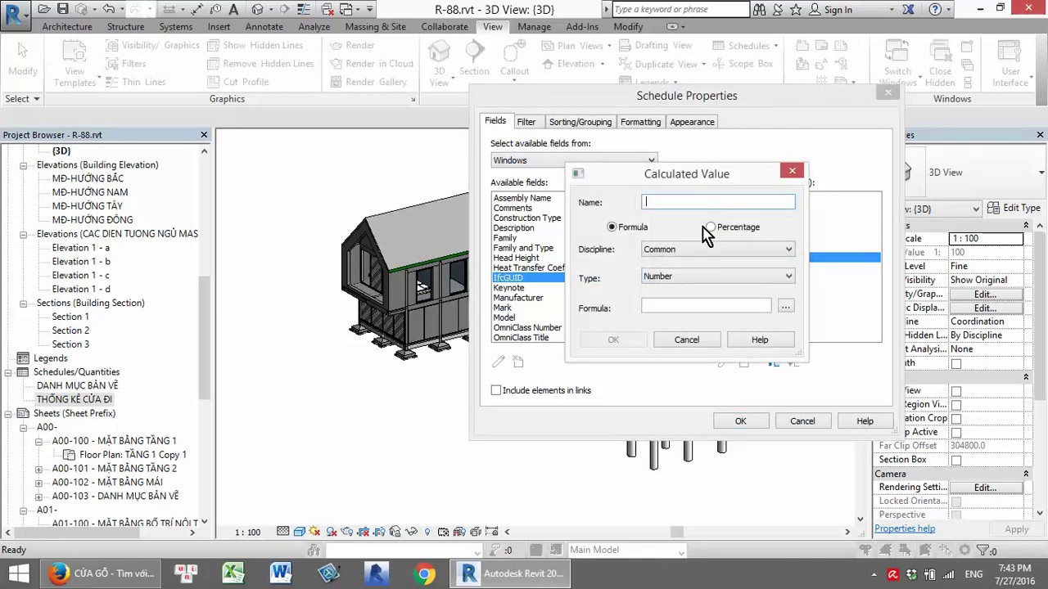
left_click(785, 306)
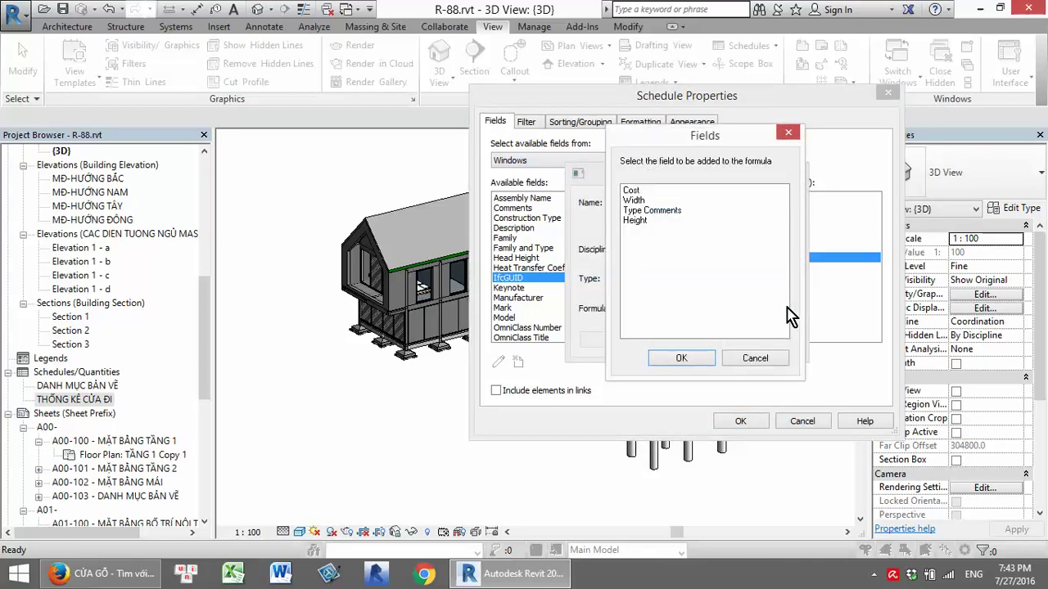
left_click(791, 136)
left_click(725, 276)
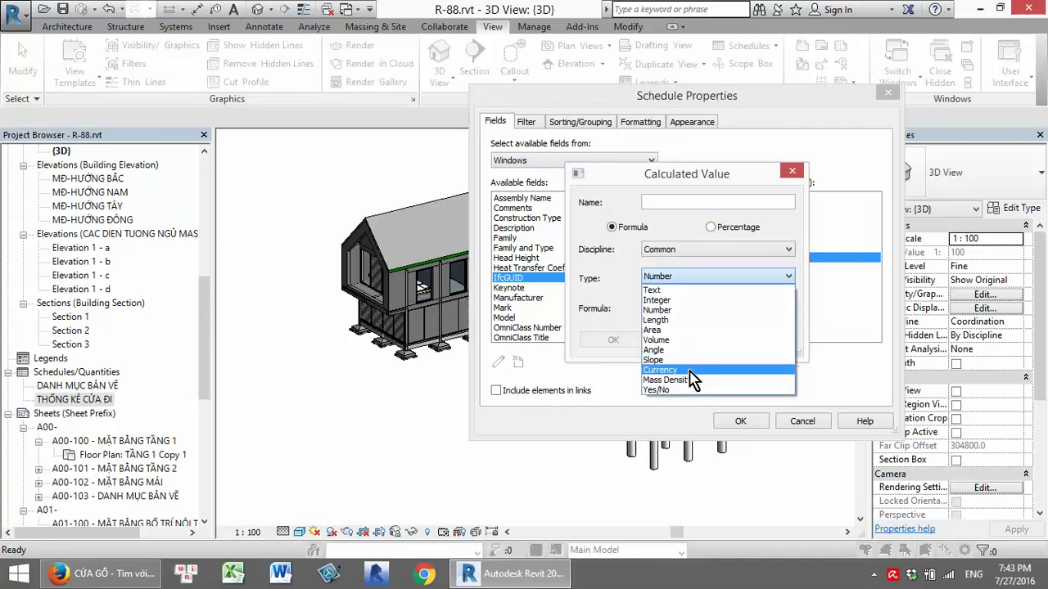
left_click(691, 373)
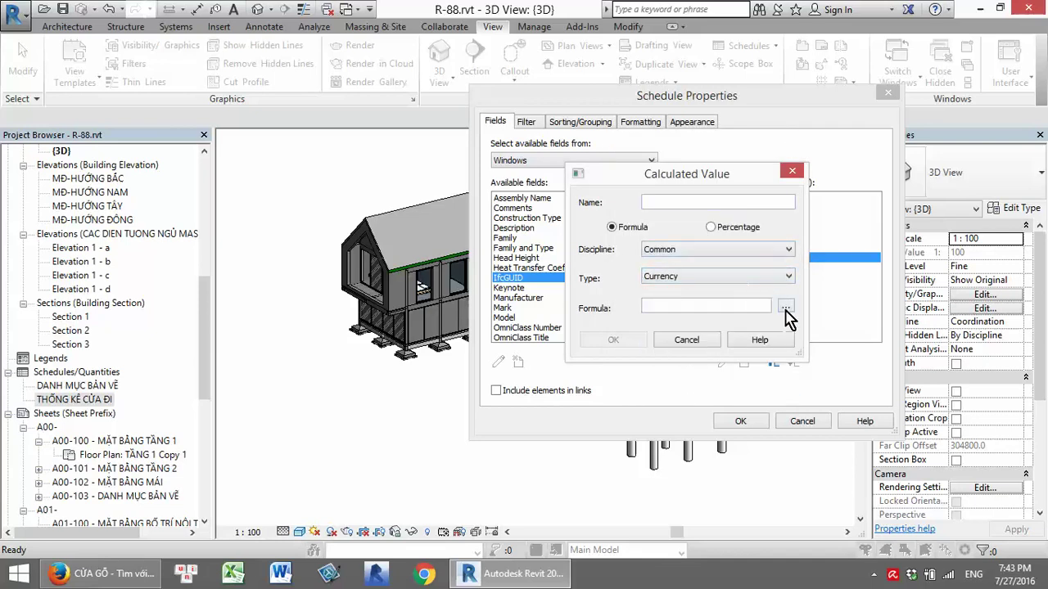
left_click(785, 306)
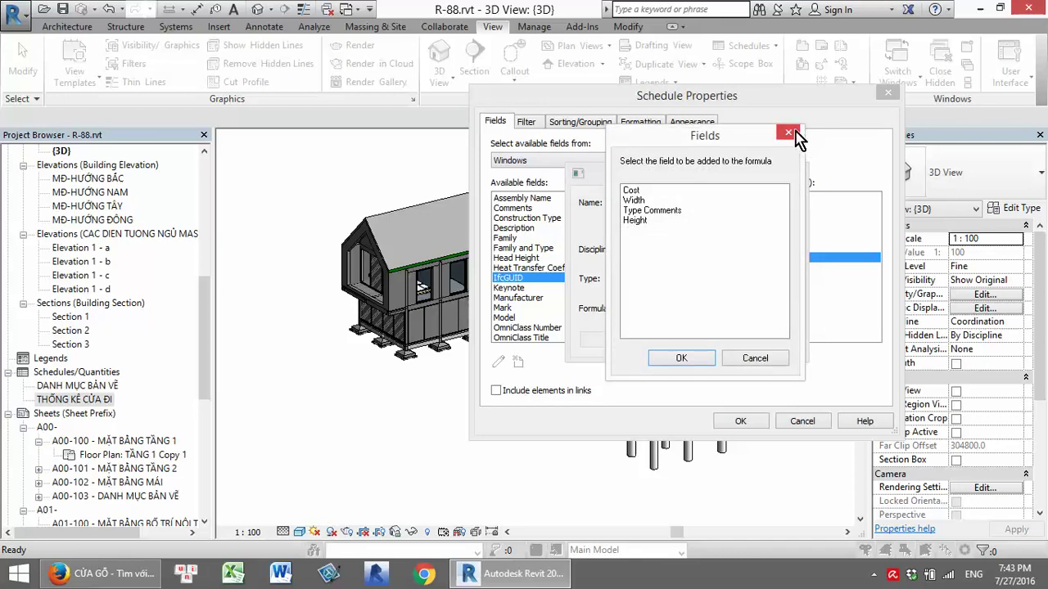
left_click(790, 133)
left_click(791, 165)
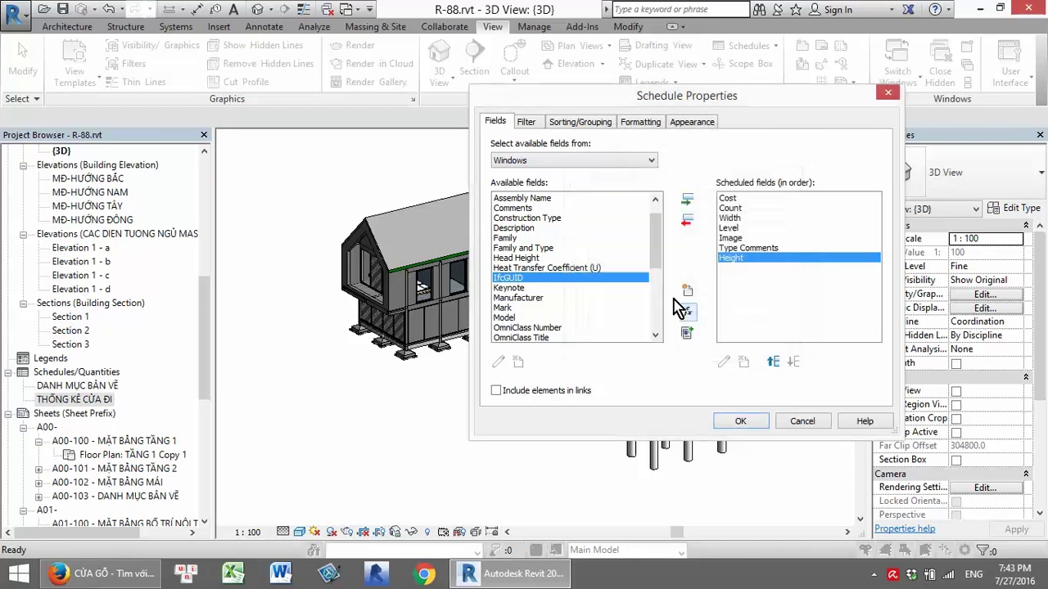
Add Visual Light Transmittance, review the field list, and create the Window Schedule
left_click_drag(656, 245, 656, 299)
left_click(583, 327)
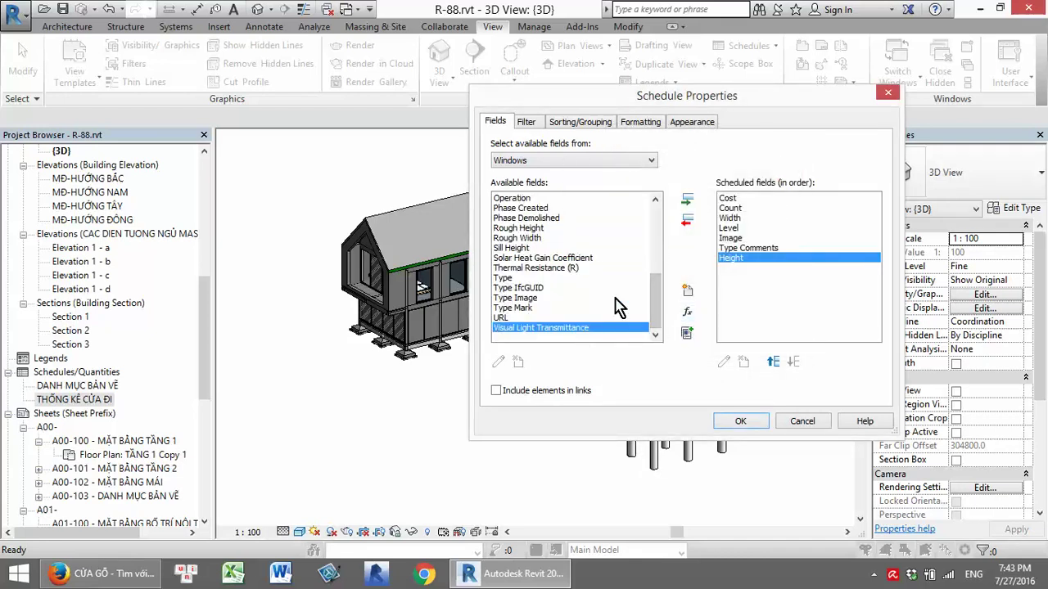
left_click(687, 200)
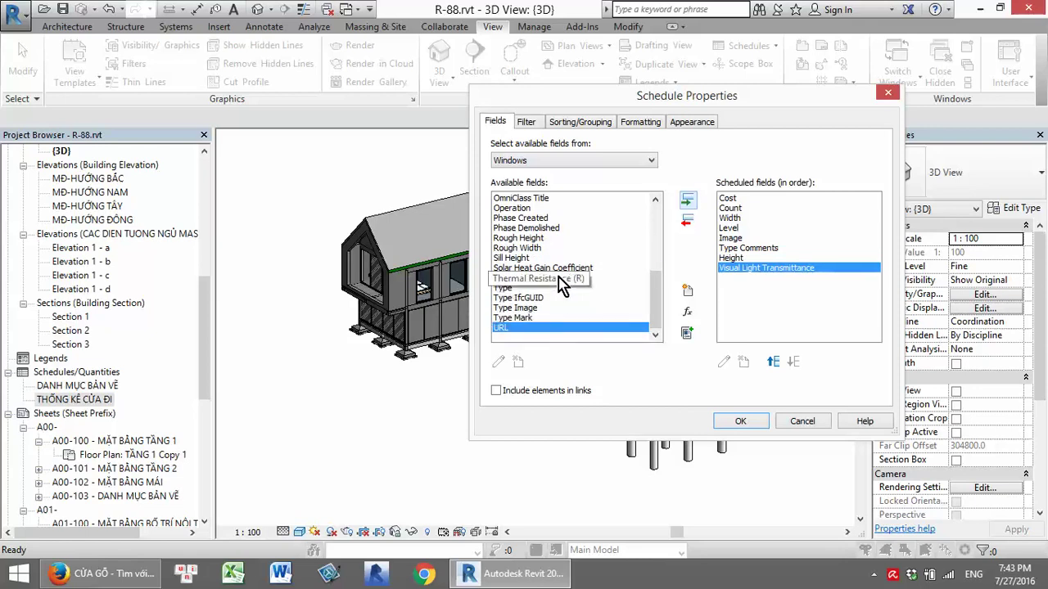
left_click(556, 238)
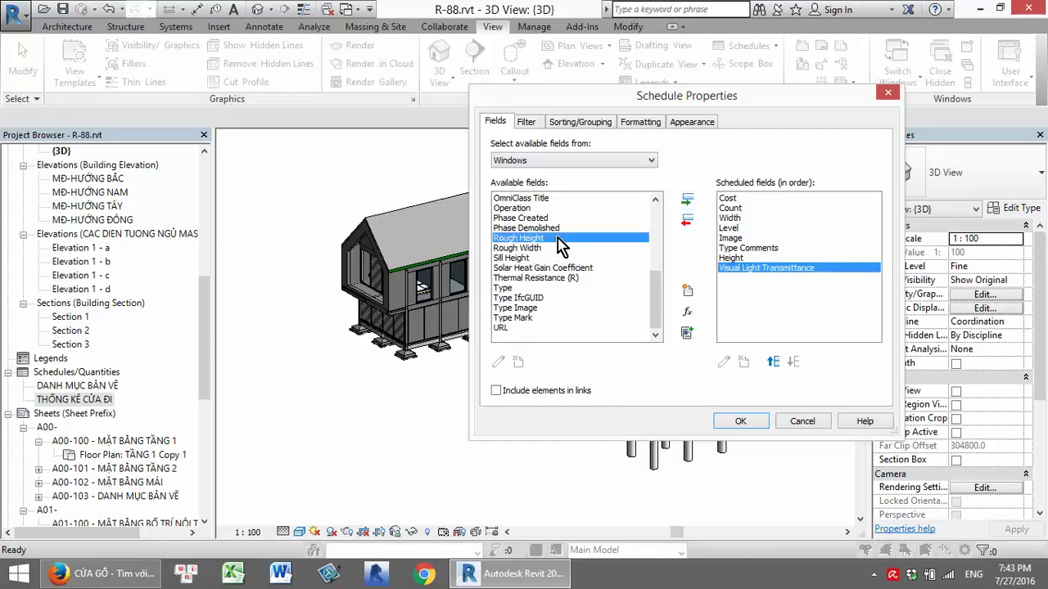
scroll(559, 245, "up", 2)
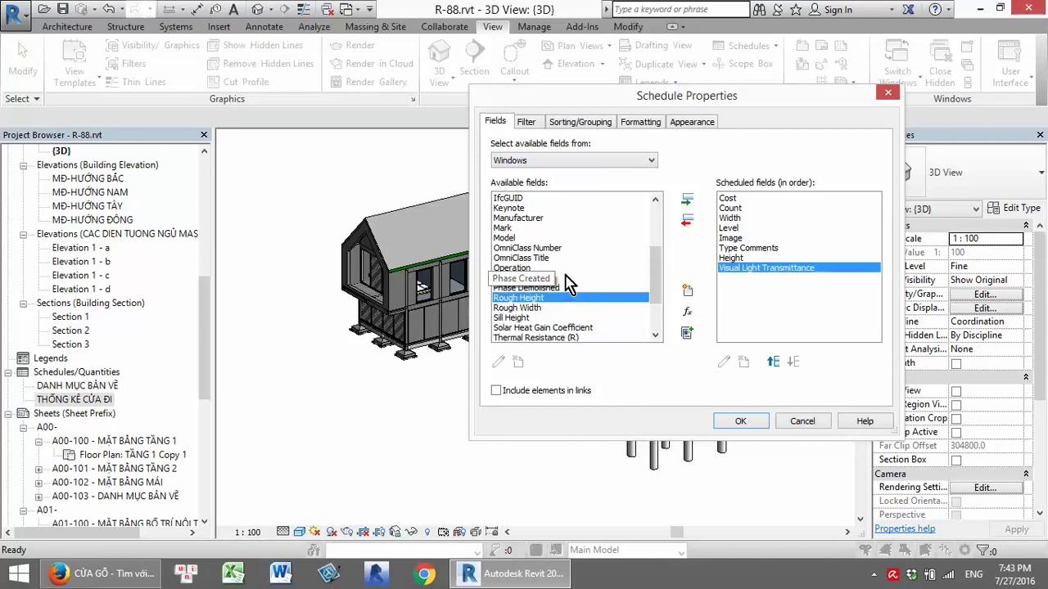
scroll(567, 283, "up", 1)
scroll(568, 282, "up", 1)
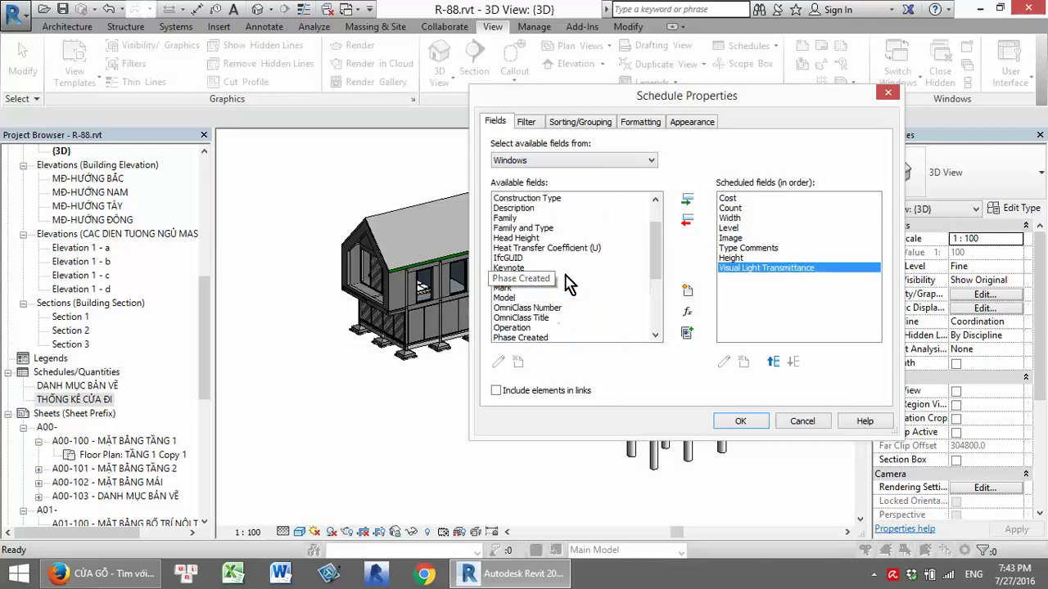
scroll(567, 283, "up", 1)
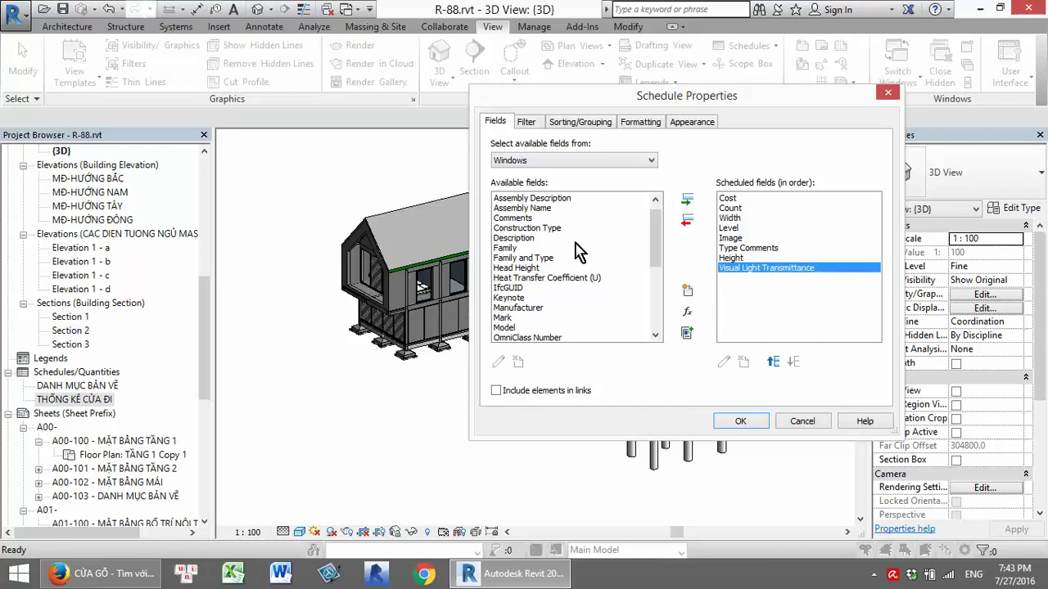
scroll(578, 252, "up", 1)
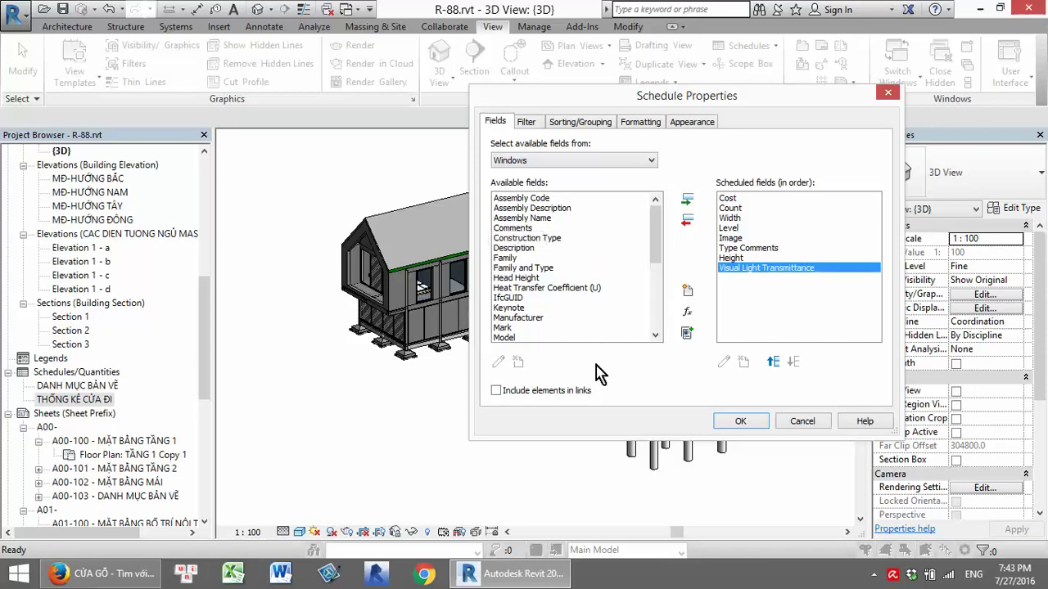
scroll(604, 274, "down", 2)
scroll(604, 274, "down", 2)
scroll(604, 275, "down", 1)
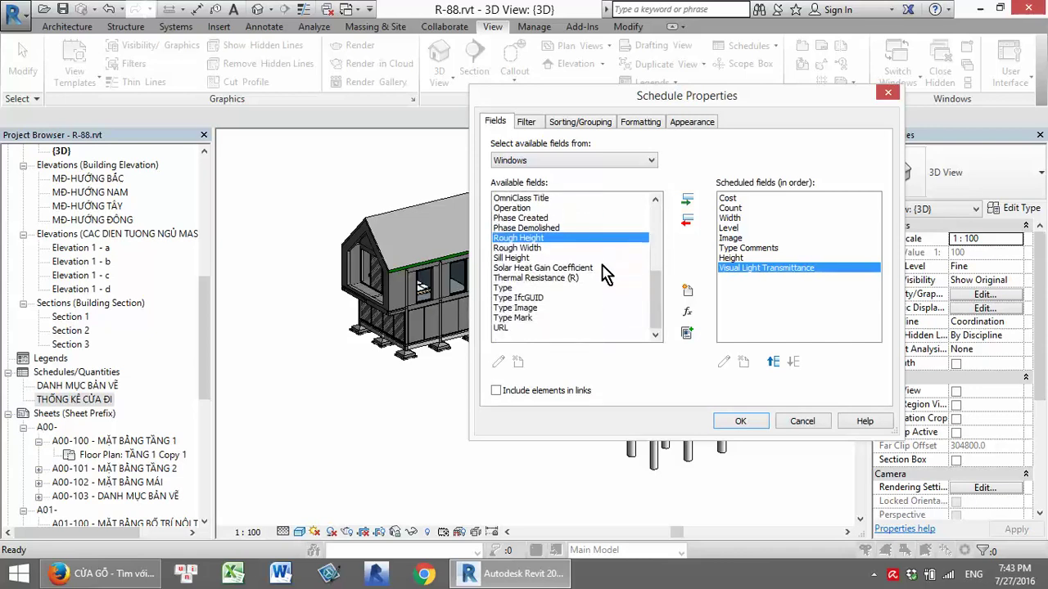
left_click(741, 421)
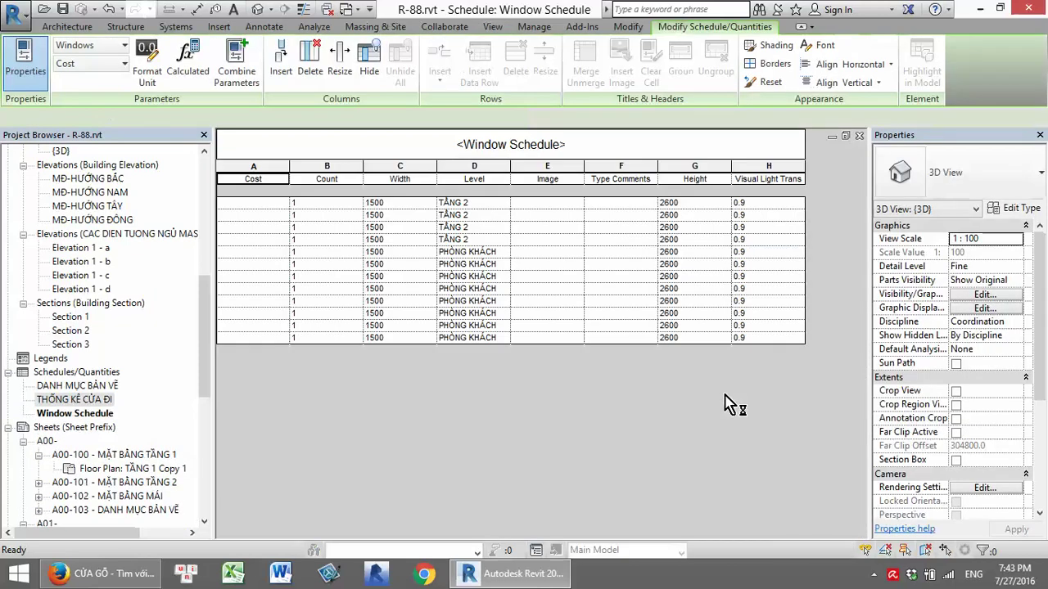
Open THỐNG KÊ CỬA ĐI and rename the Count and Cost headings to SỐ LƯỢNG and ĐƠN GIÁ
left_click(754, 204)
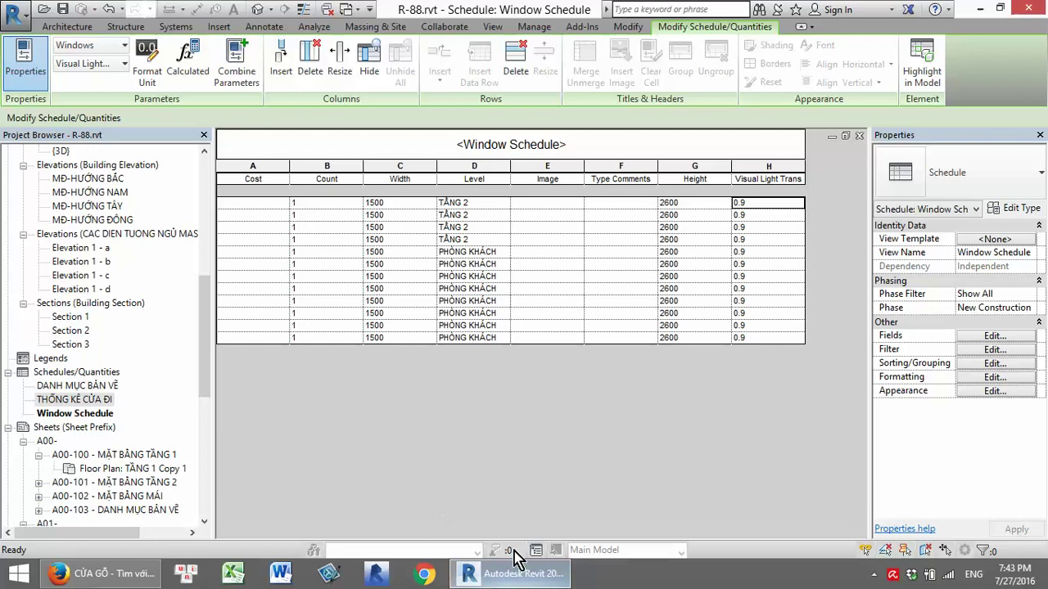
double_click(90, 402)
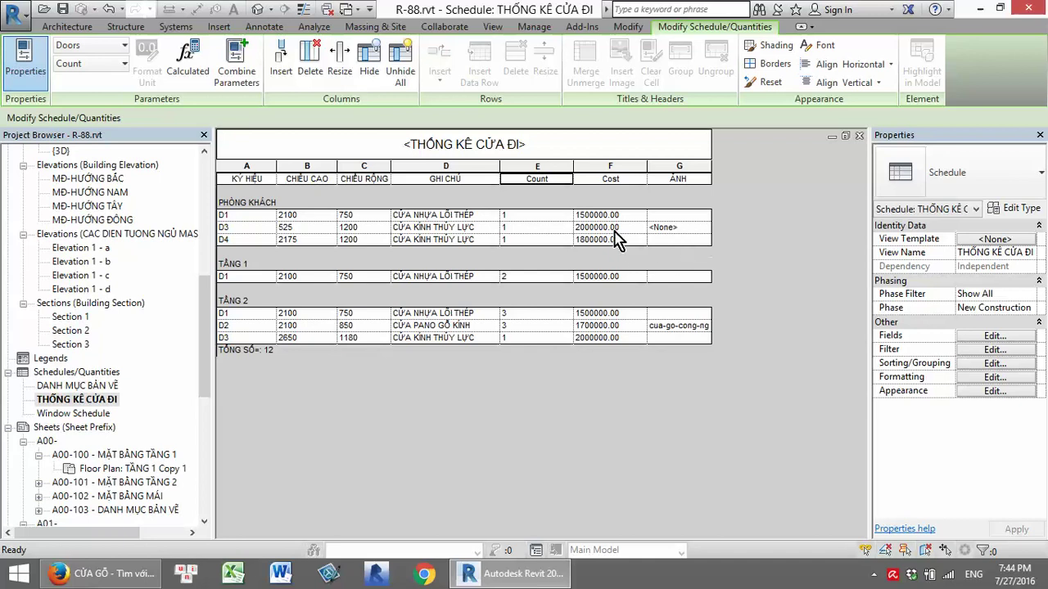
left_click(553, 182)
double_click(517, 182)
double_click(626, 181)
type("ĐƠN GIÁ")
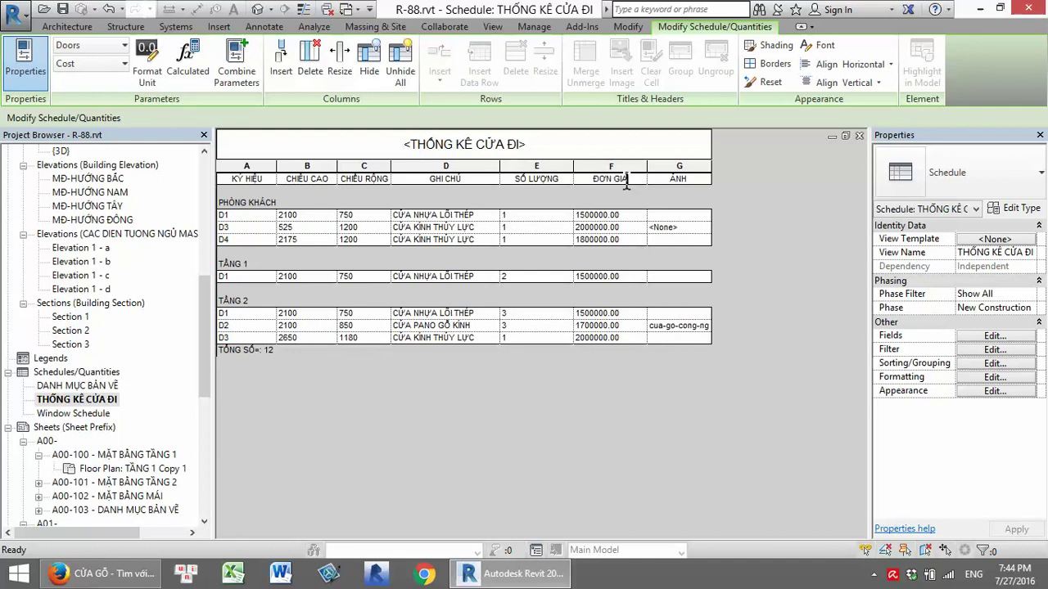
left_click(674, 215)
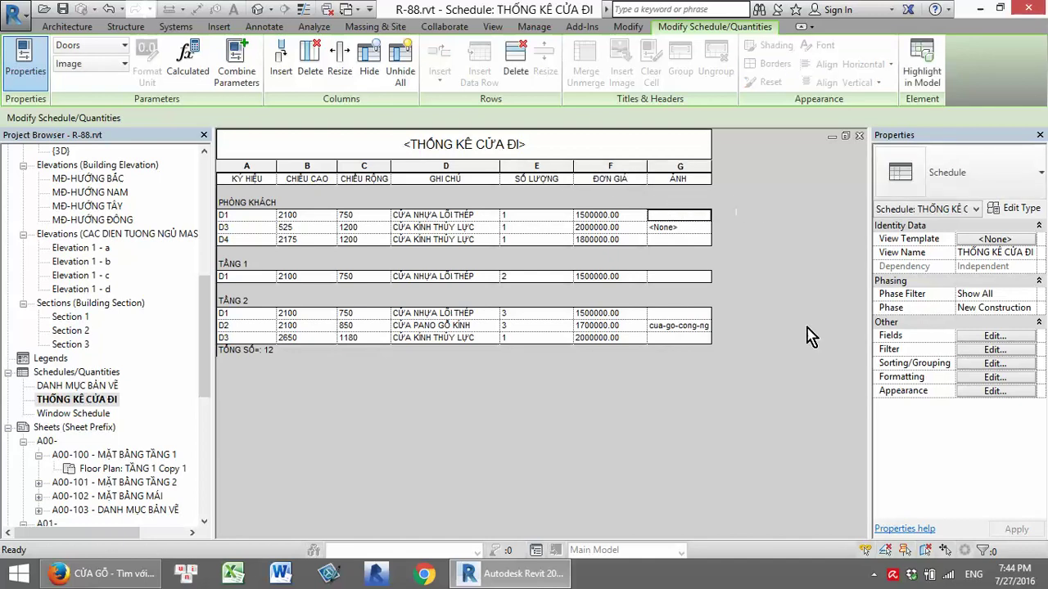
Start a calculated parameter named DIỆN TÍCH with an Area value type
left_click(994, 337)
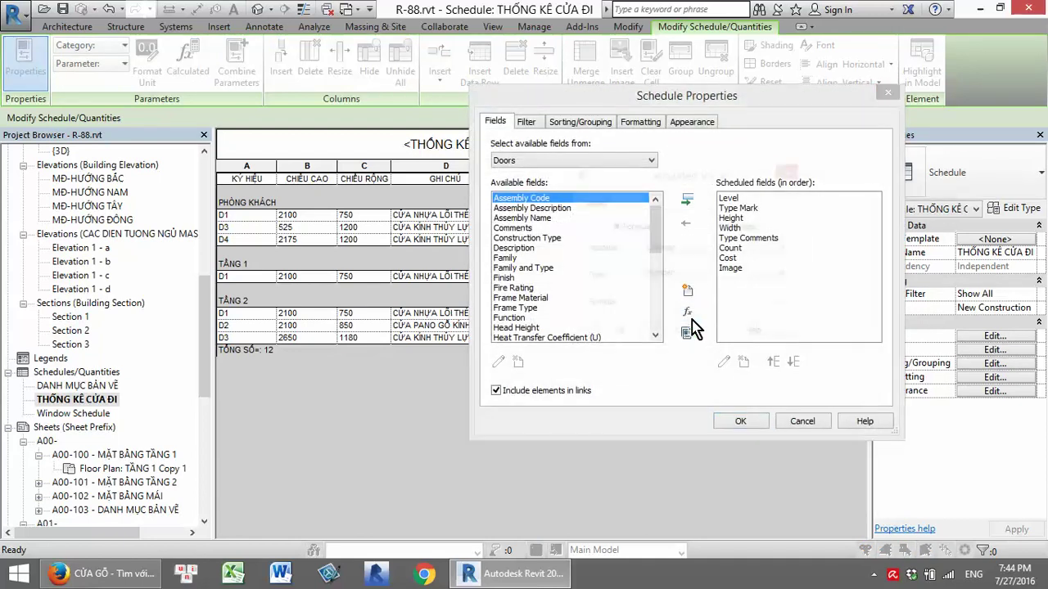
left_click(688, 316)
type("DIE")
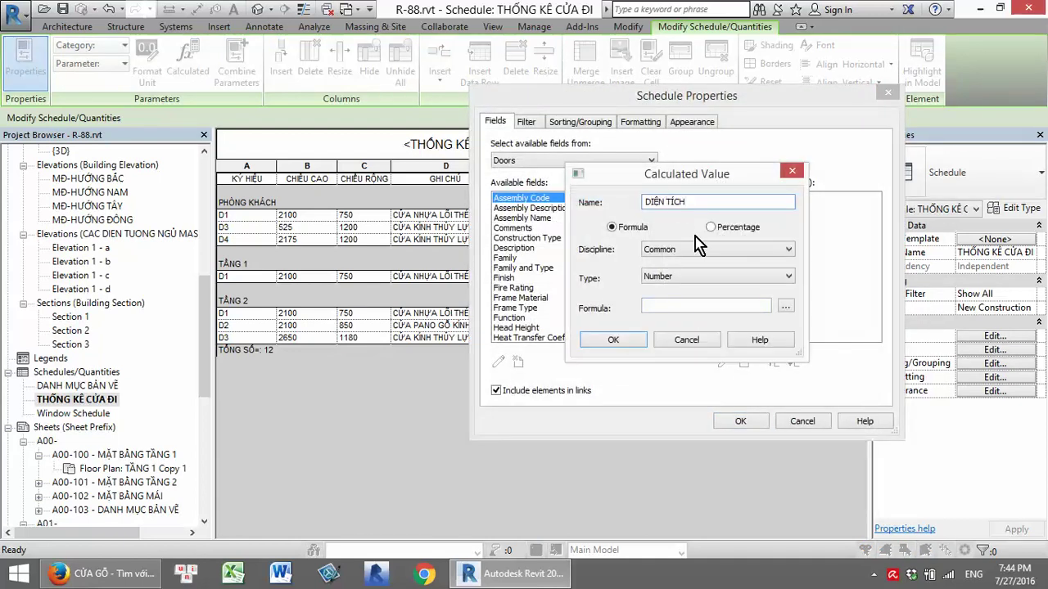
left_click(695, 277)
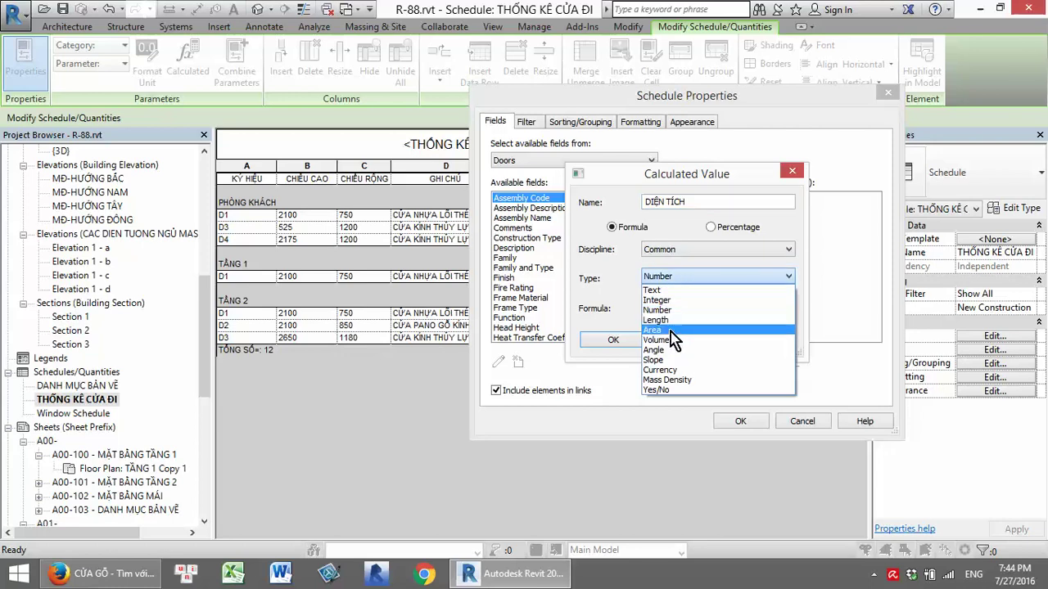
left_click(671, 329)
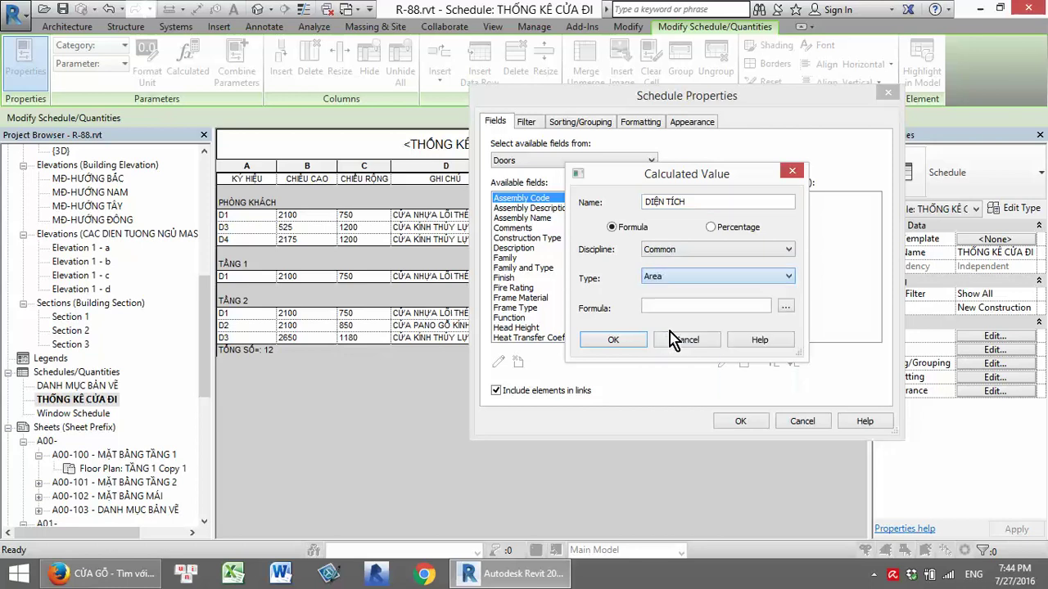
Give DIỆN TÍCH the formula Height*Width and add it to the door schedule
left_click(784, 309)
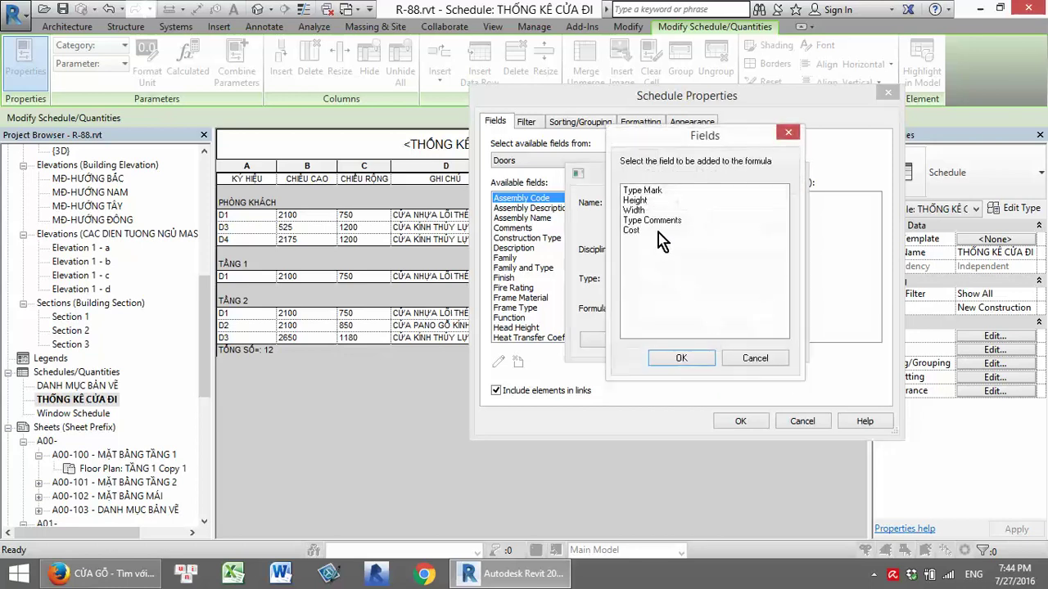
left_click(640, 201)
left_click(680, 358)
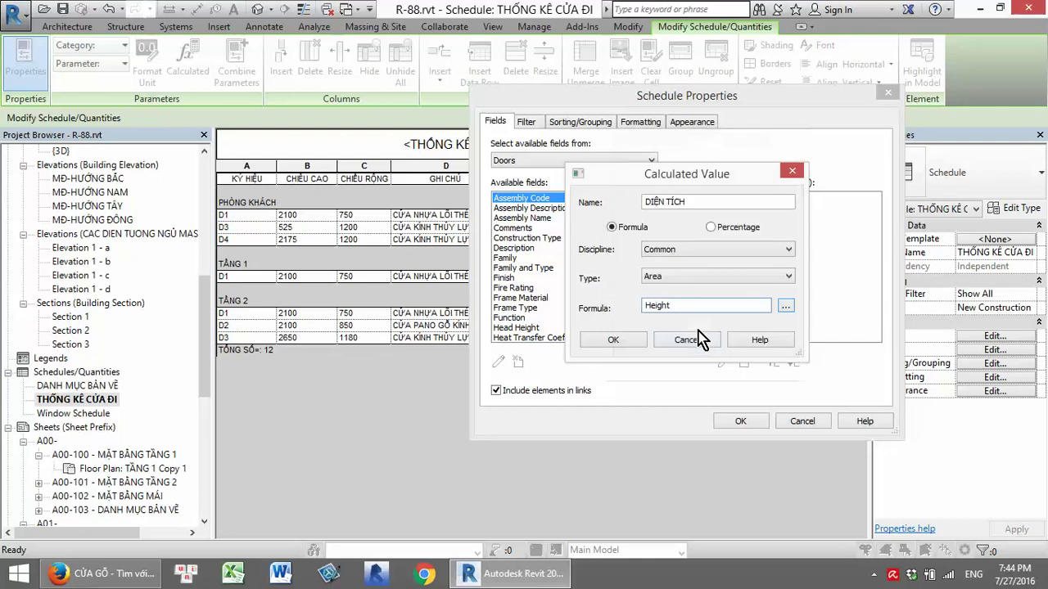
type("*")
left_click(785, 306)
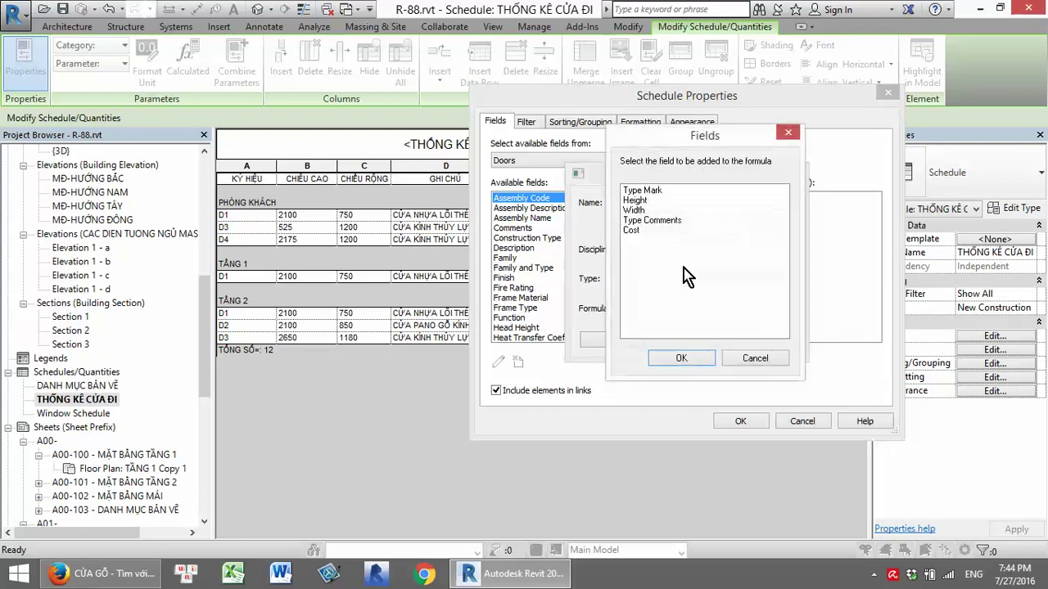
left_click(638, 211)
left_click(681, 360)
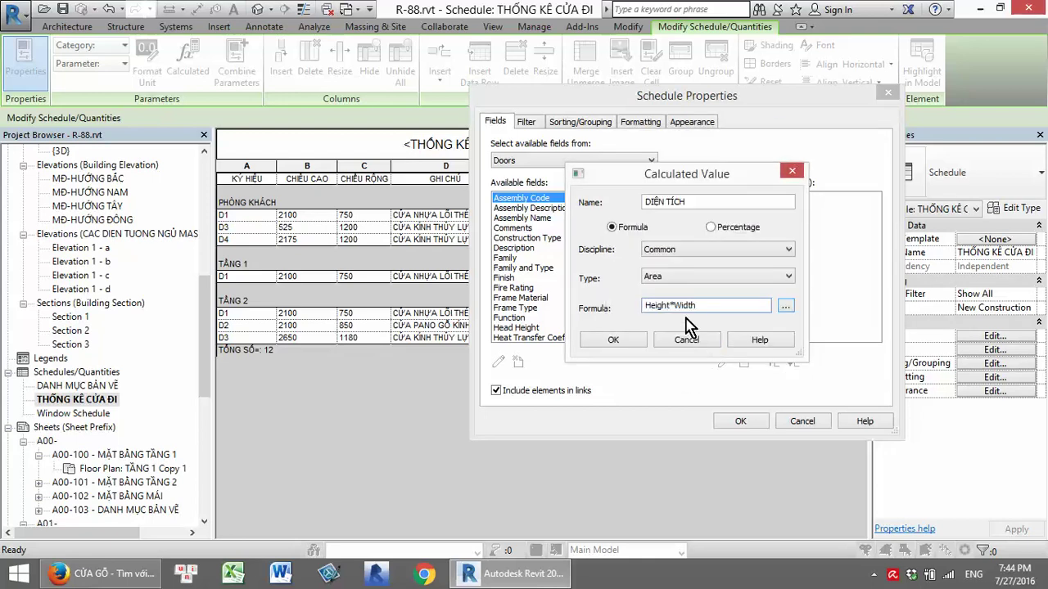
left_click(616, 340)
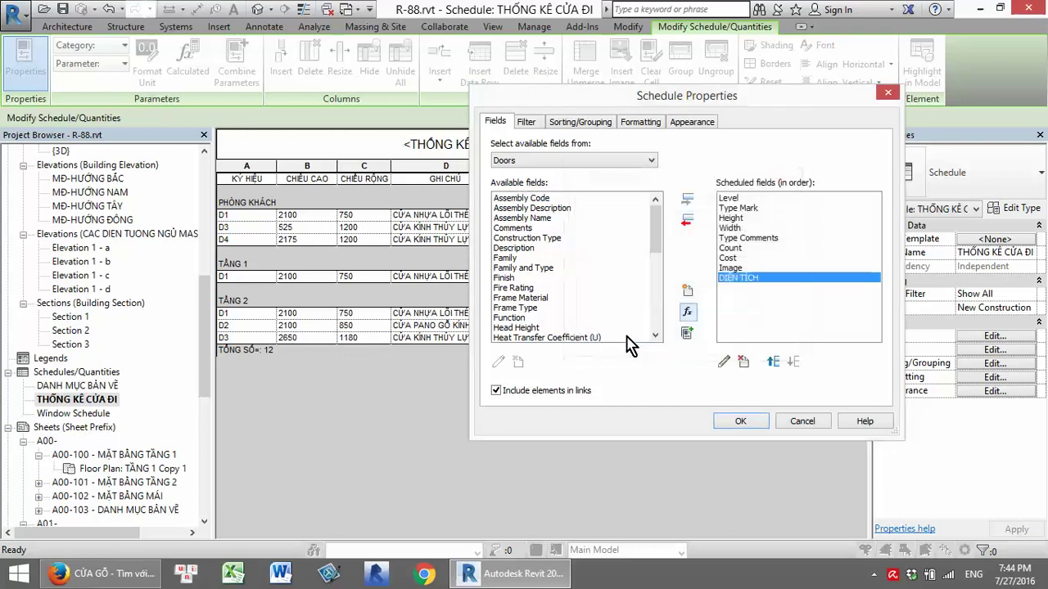
left_click(740, 421)
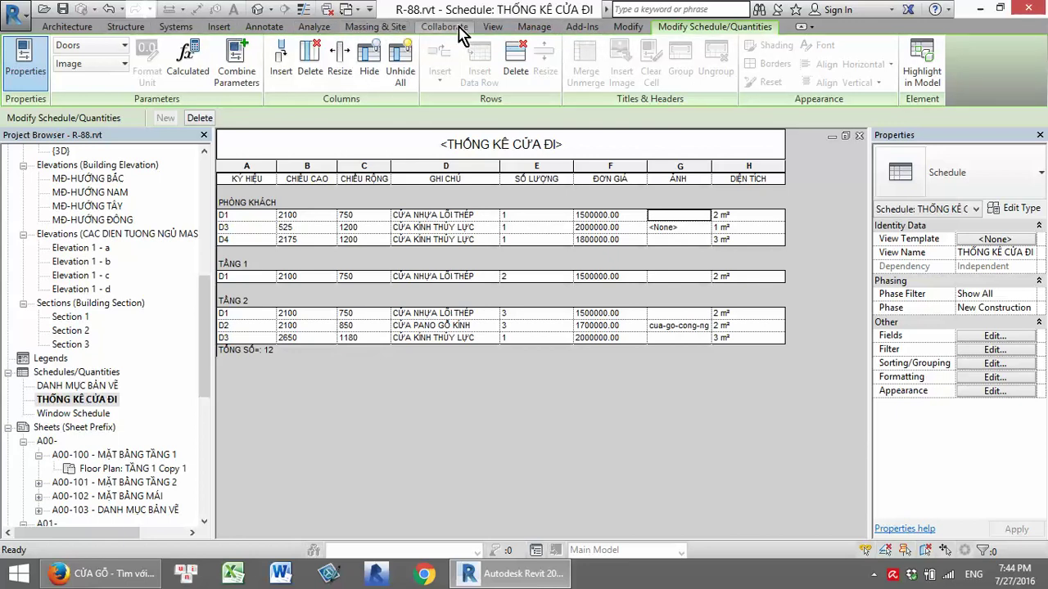
Look through the Manage settings, opening and closing Snaps and Purge Unused unchanged
left_click(275, 52)
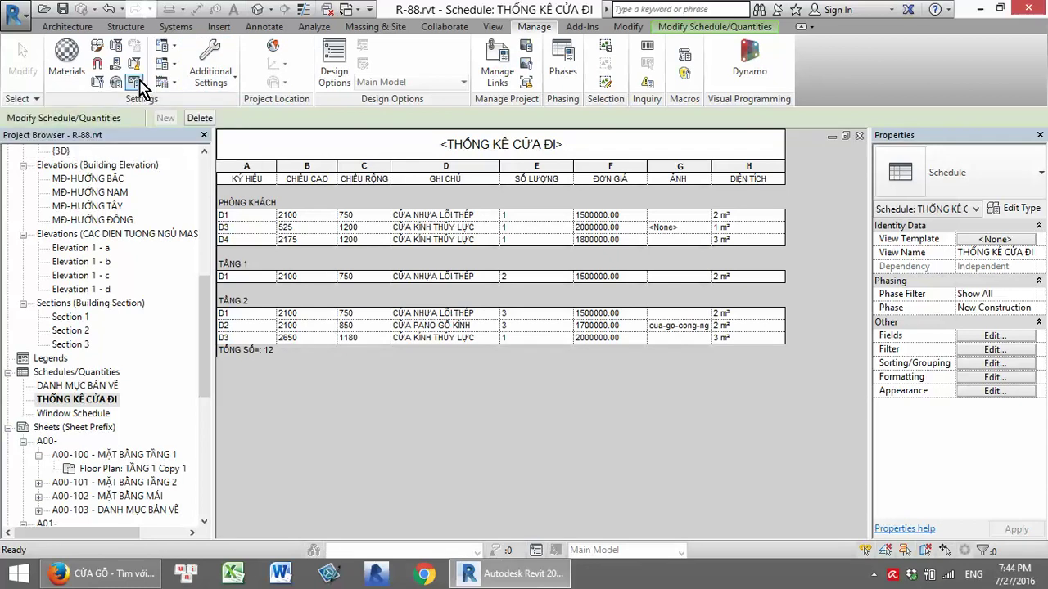
left_click(97, 64)
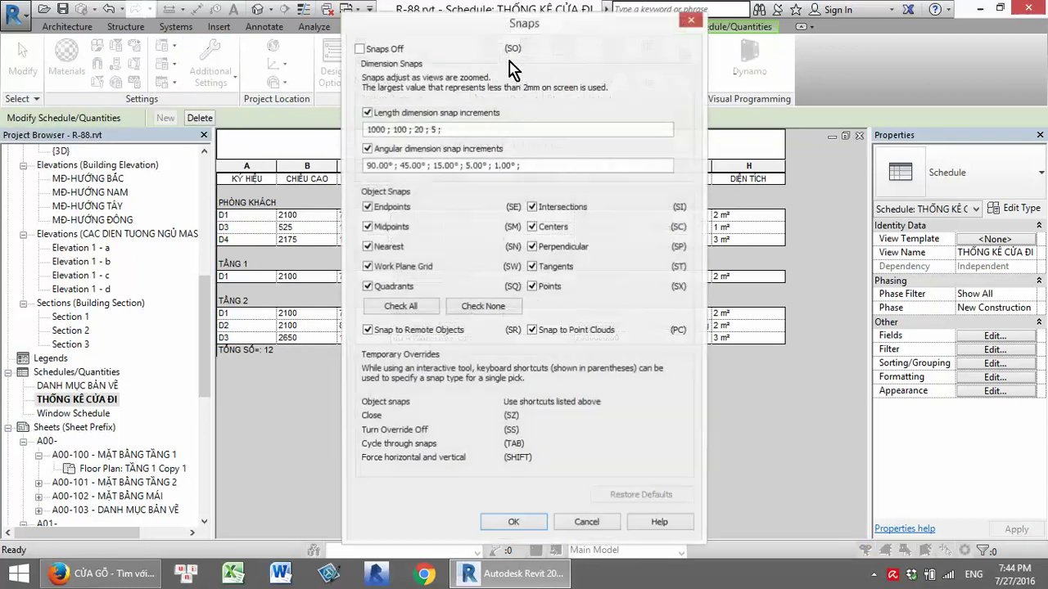
left_click(690, 20)
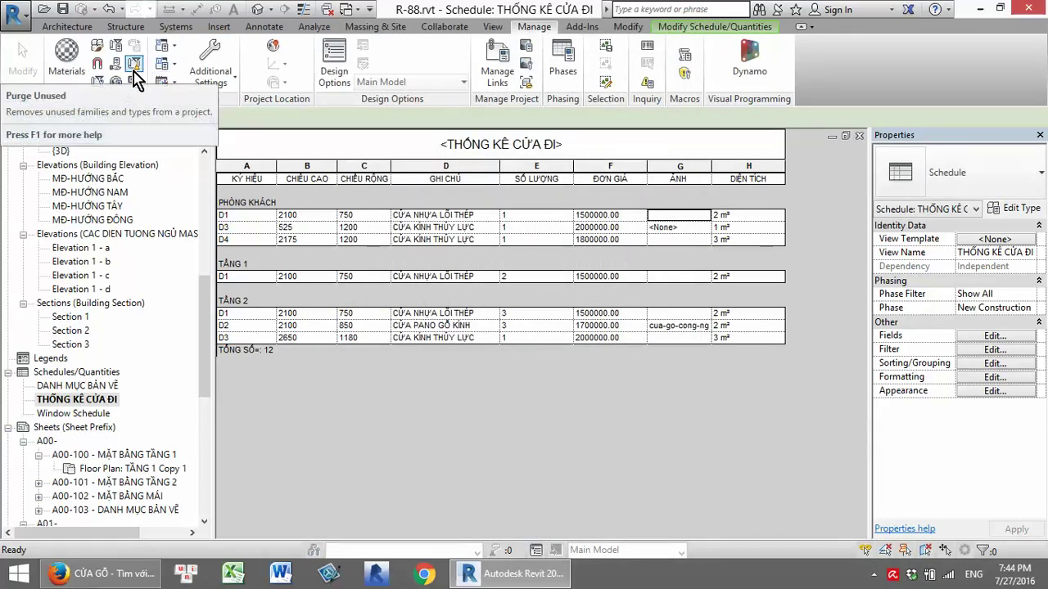
left_click(135, 65)
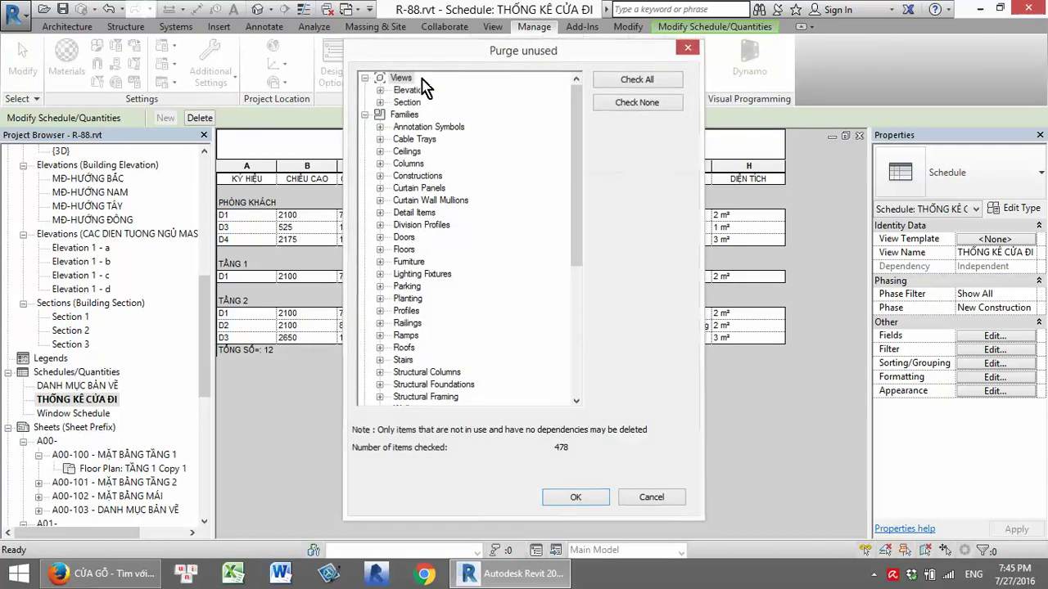
left_click(688, 47)
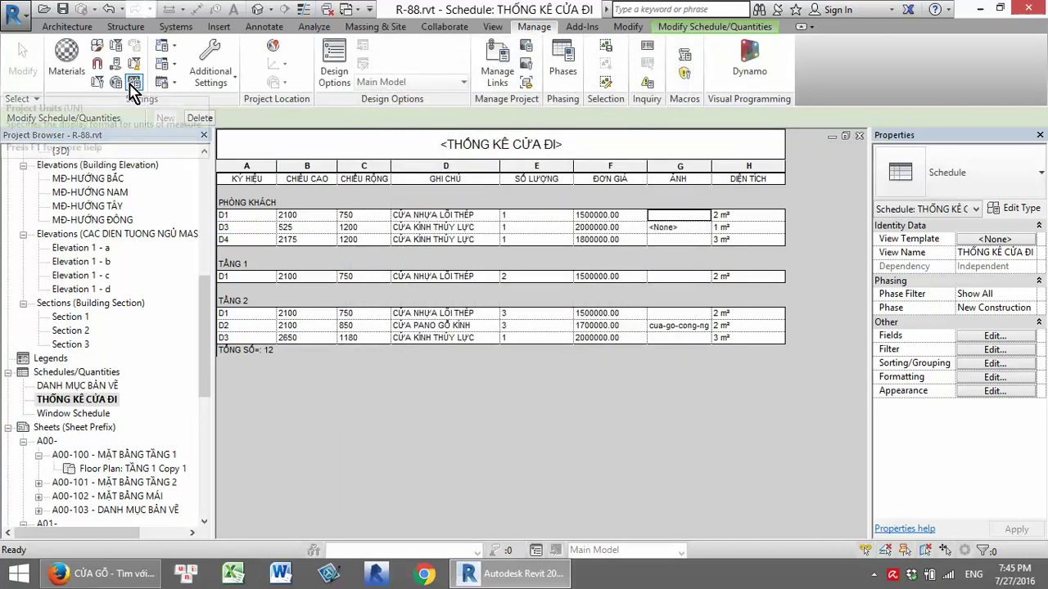
Set the project's Area unit rounding to 2 decimal places
left_click(134, 84)
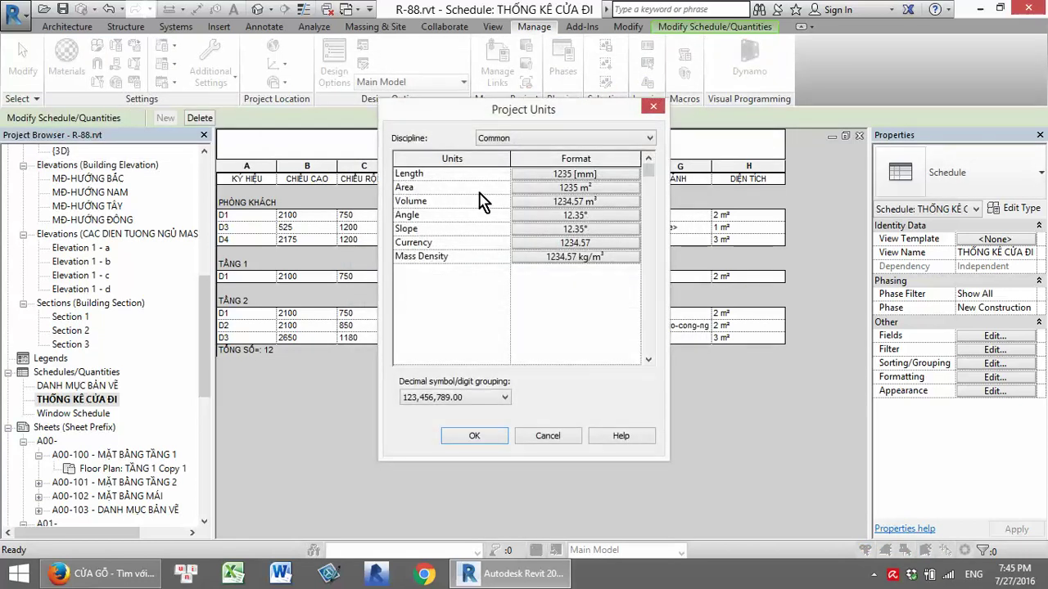
left_click(543, 188)
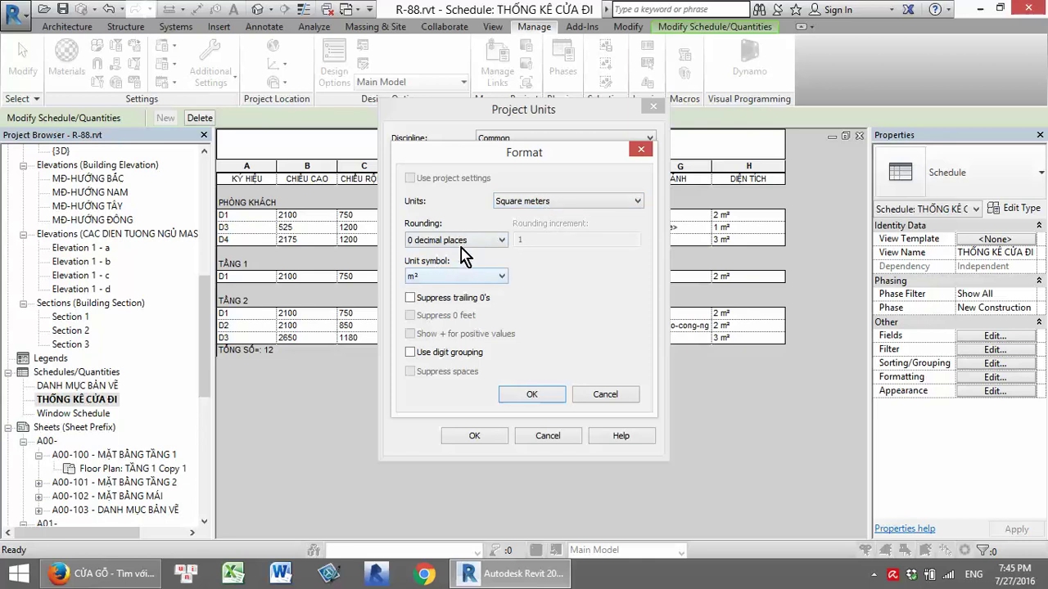
left_click(473, 240)
left_click(453, 305)
left_click(530, 396)
left_click(477, 436)
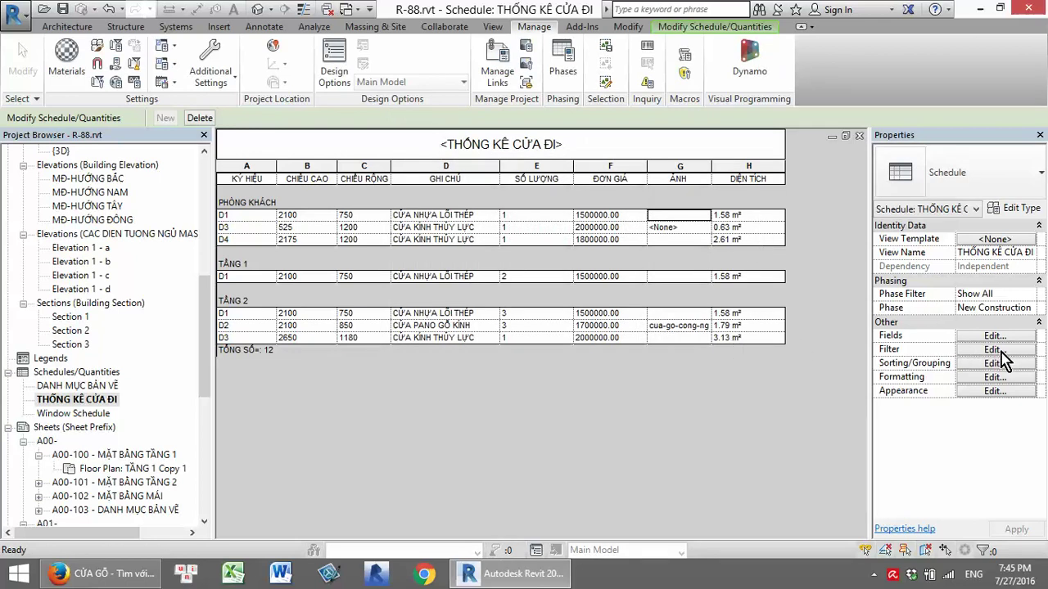
Set the DIỆN TÍCH field to Calculate totals in the schedule's Formatting settings
left_click(993, 378)
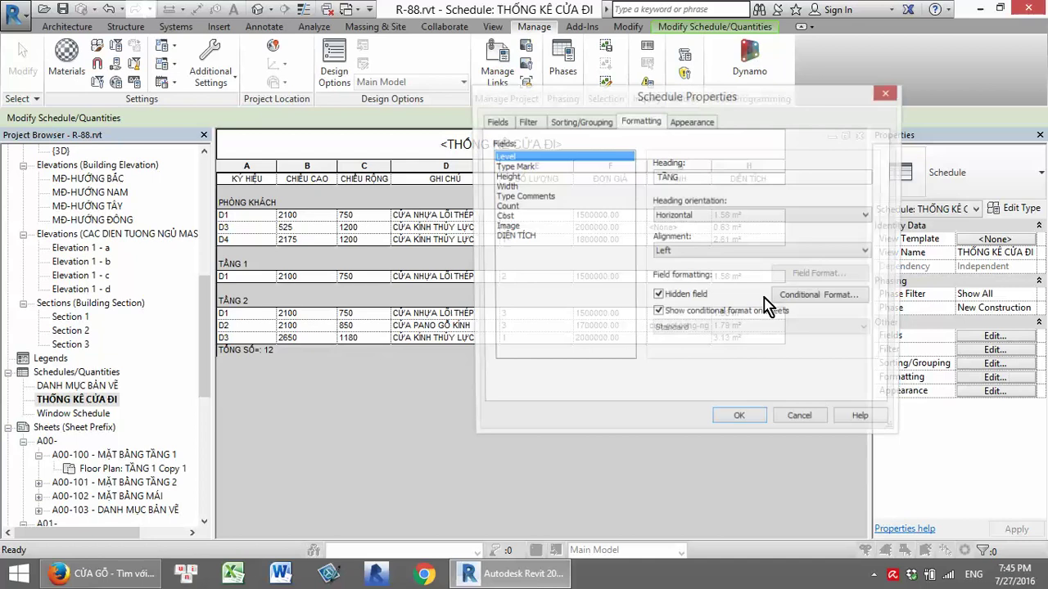
left_click(515, 236)
left_click(679, 330)
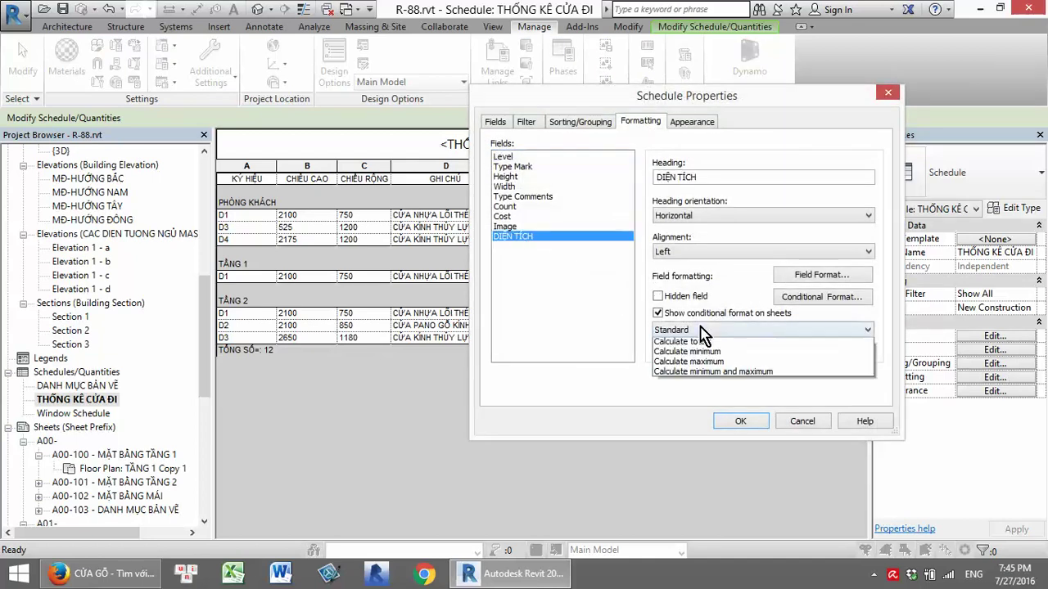
left_click(694, 347)
left_click(755, 422)
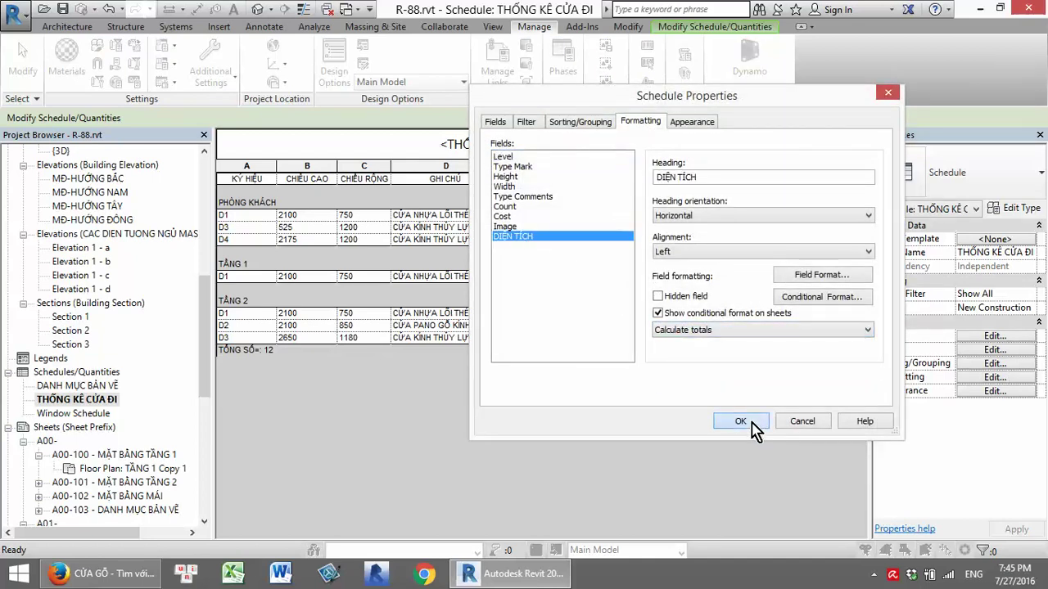
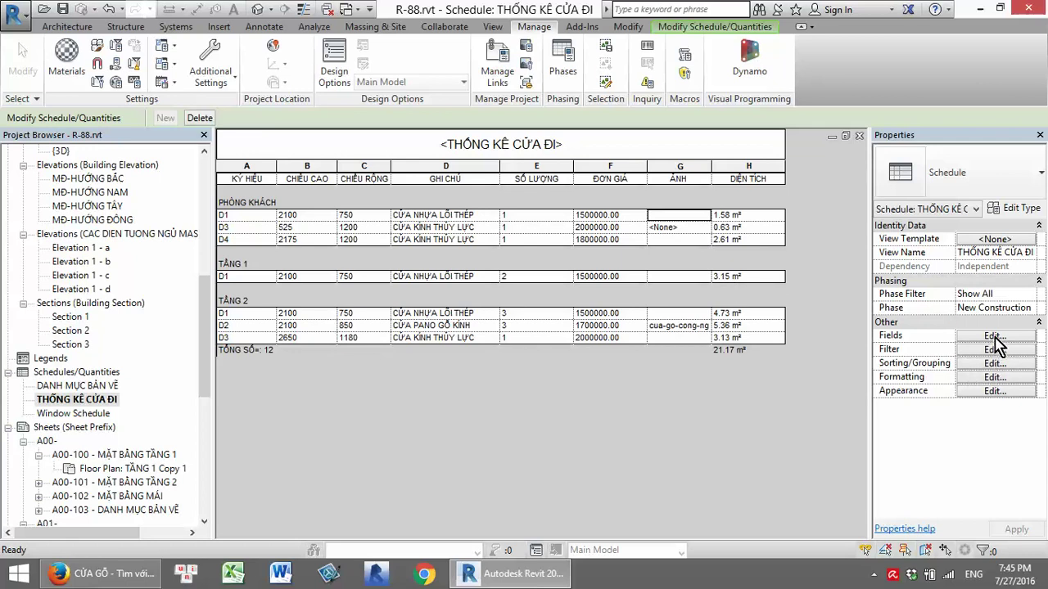
Start a calculated field named THÀNH TIỀN with value type Currency
left_click(995, 337)
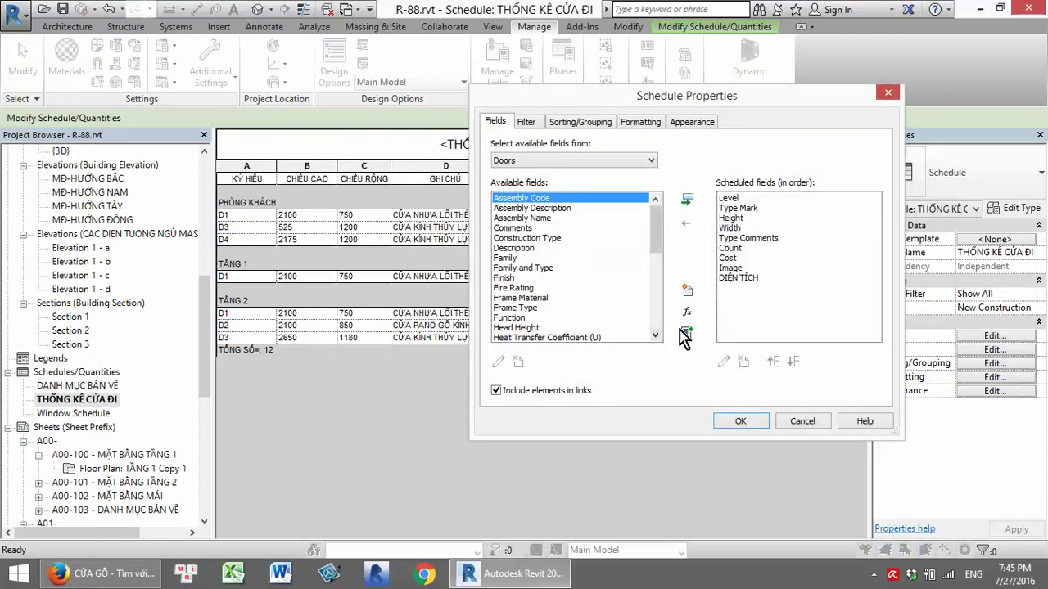
left_click(686, 312)
type("THA")
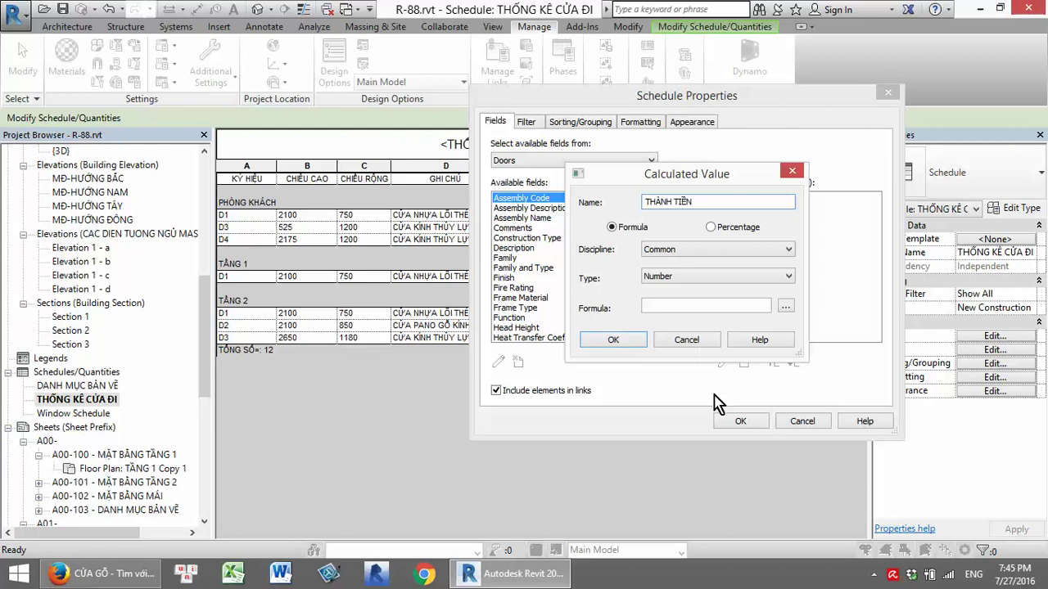
left_click(698, 278)
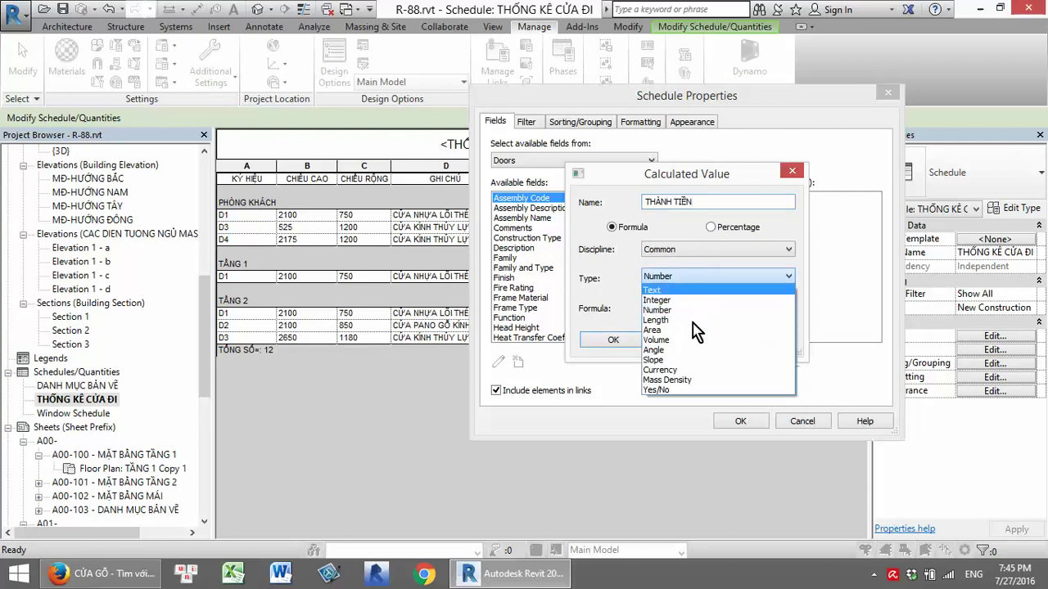
left_click(676, 370)
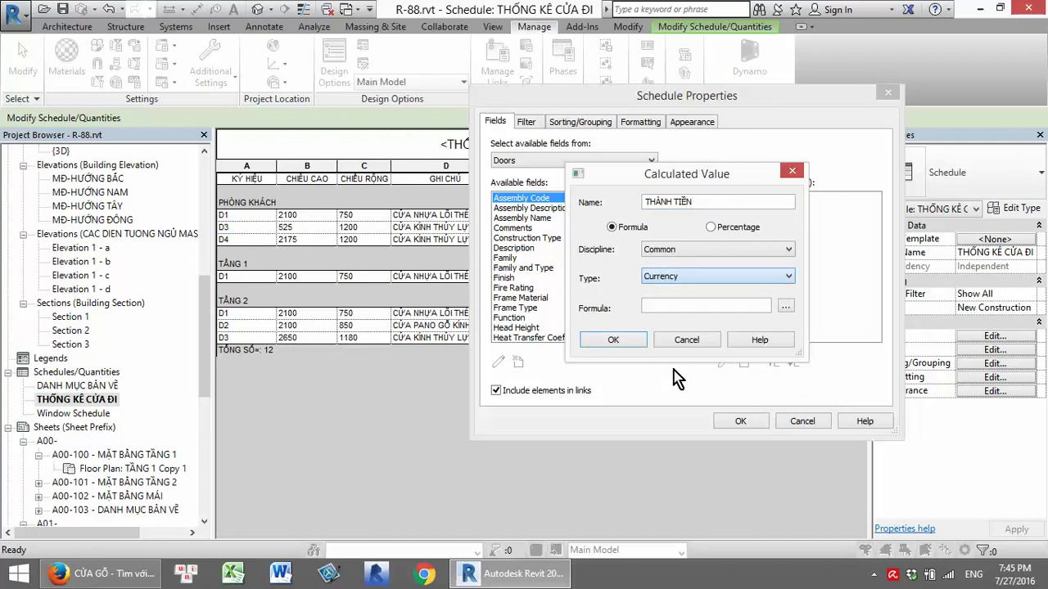
Set the THÀNH TIỀN formula to Cost*DIỆN TÍCH/1M² and apply it to the schedule
left_click(791, 310)
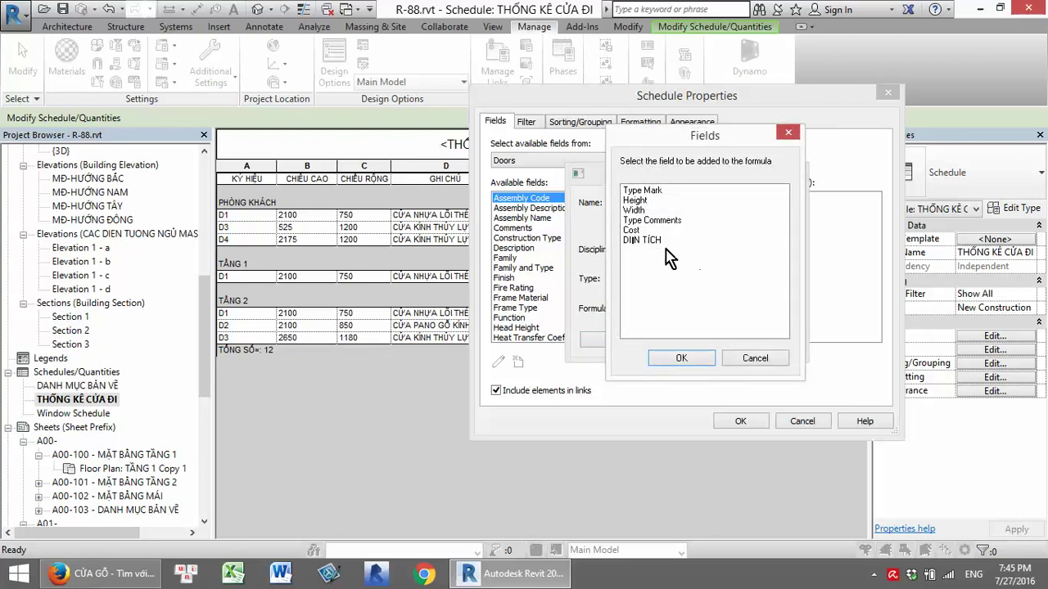
left_click(644, 231)
left_click(682, 358)
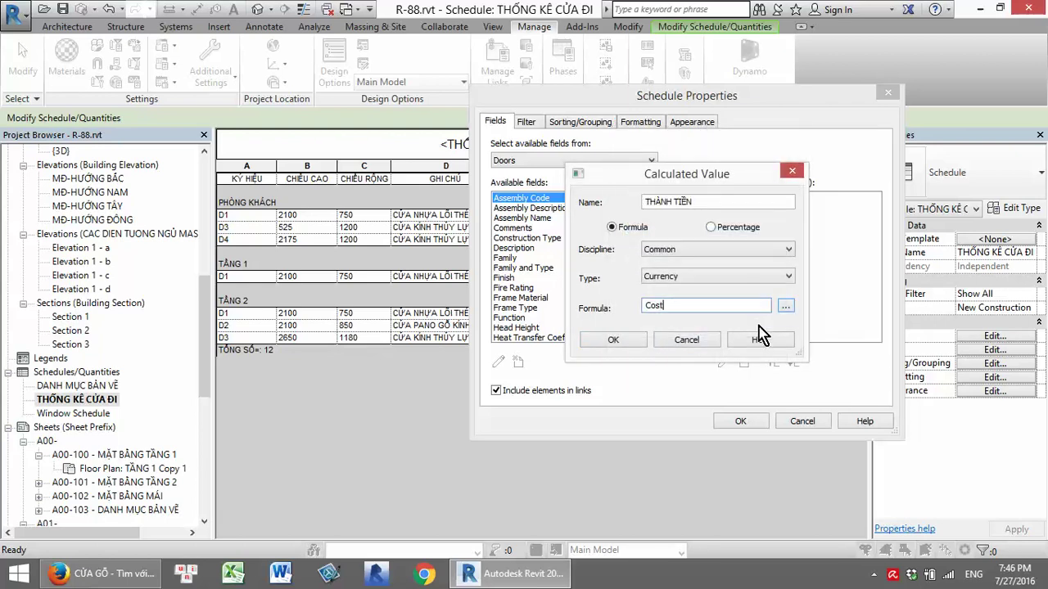
type("*")
left_click(785, 305)
left_click(642, 240)
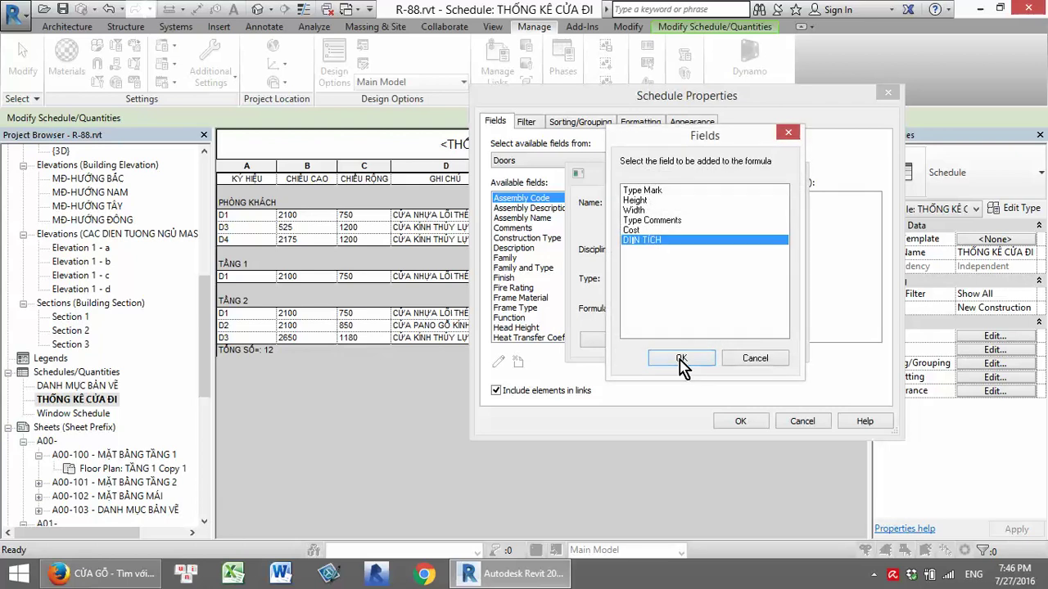
left_click(680, 358)
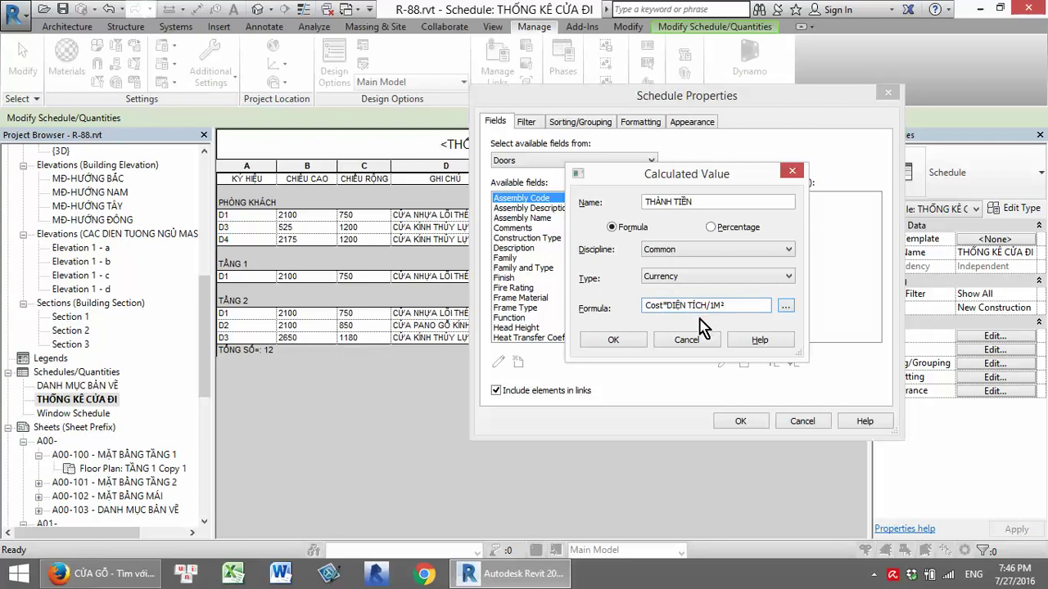
left_click(700, 254)
left_click(700, 254)
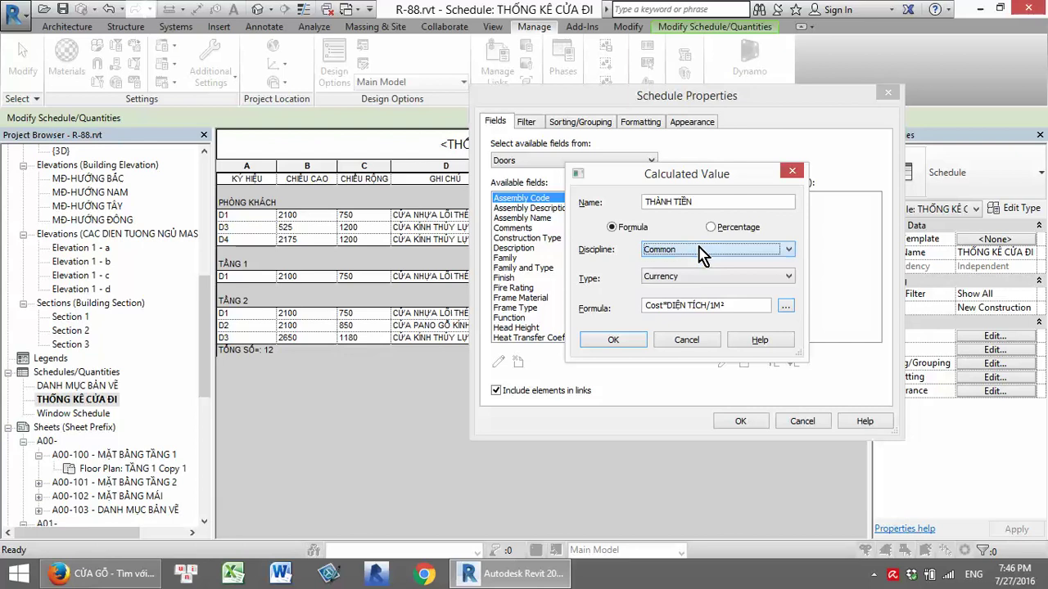
left_click(691, 278)
left_click(692, 278)
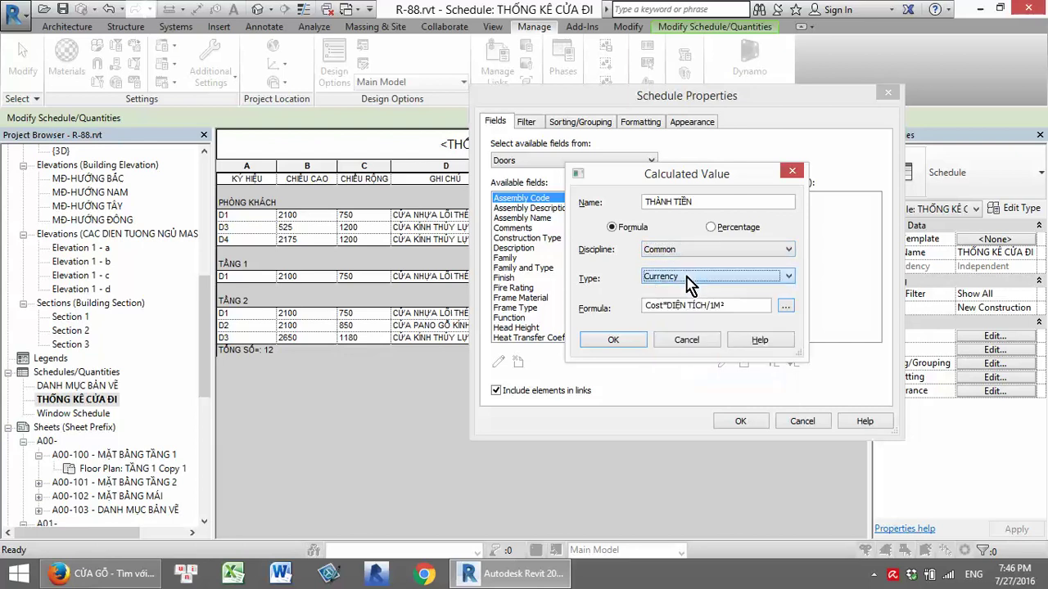
left_click(641, 340)
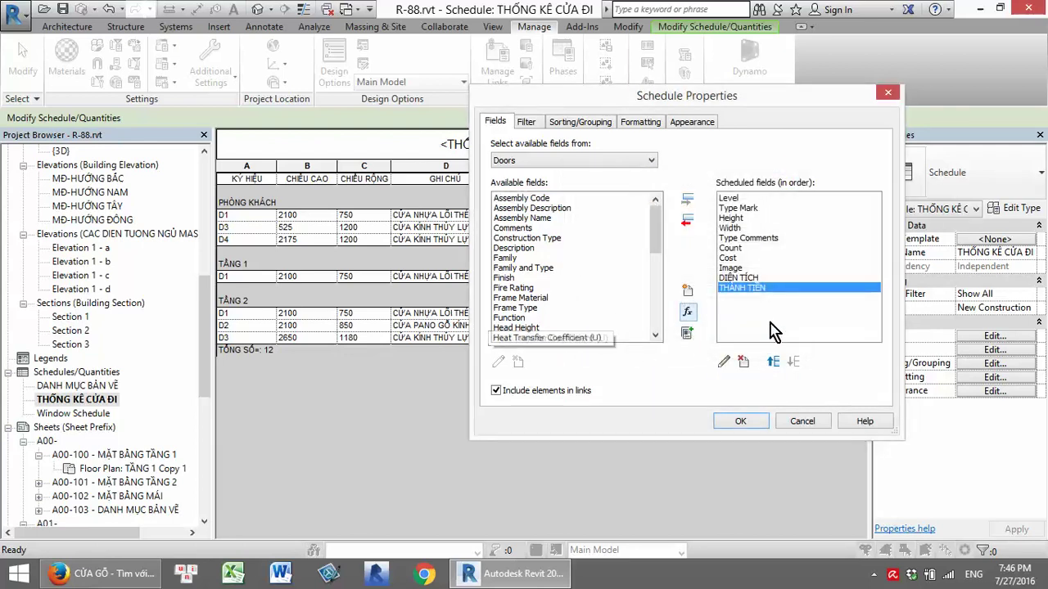
left_click(742, 420)
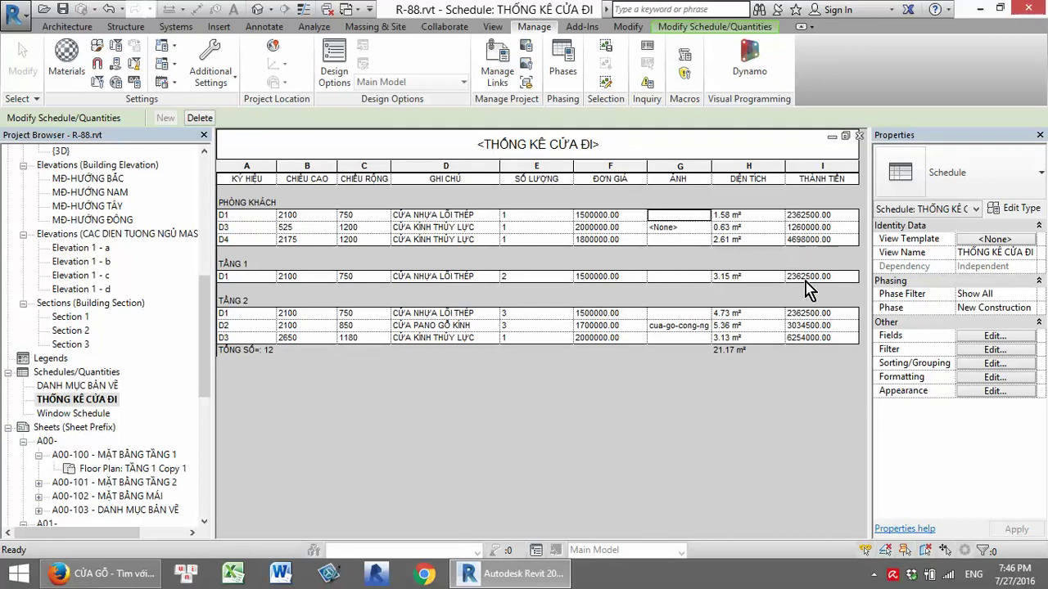
Turn on calculated totals for the THÀNH TIỀN field
left_click(990, 378)
left_click(537, 246)
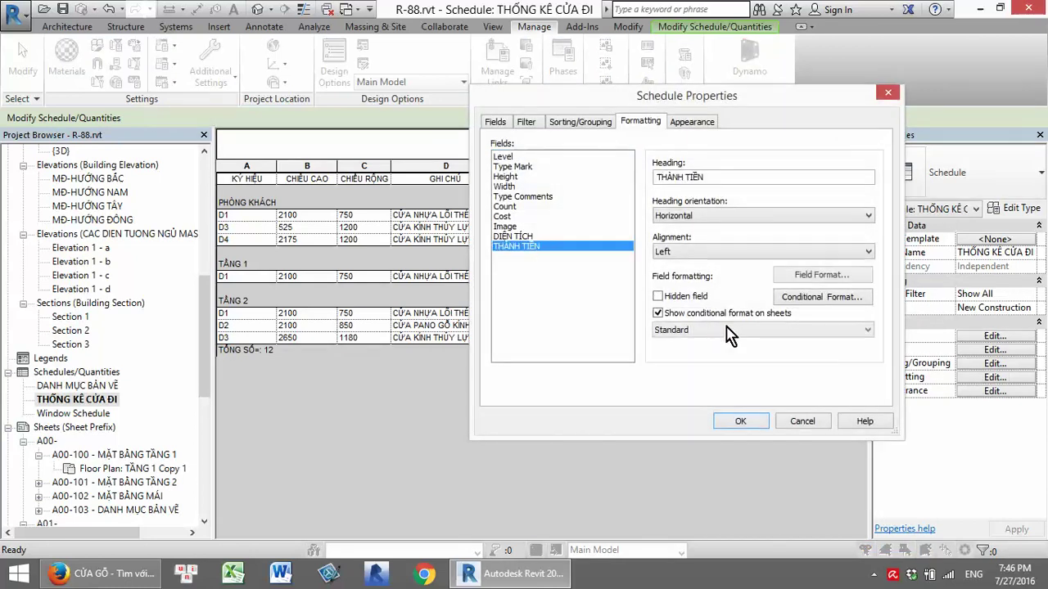
left_click(729, 330)
left_click(703, 360)
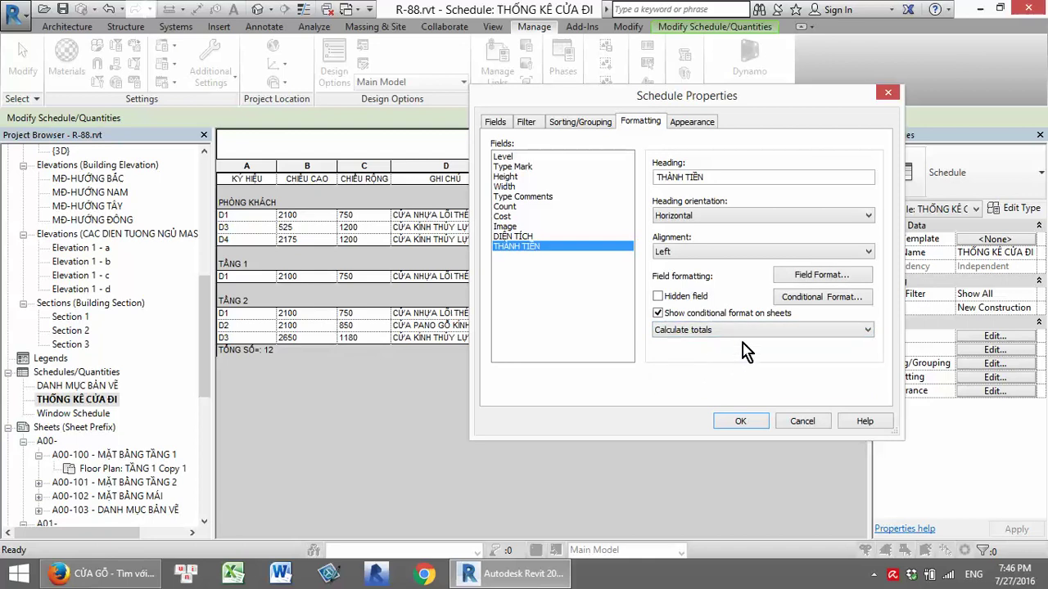
Override project number settings for THÀNH TIỀN and round it to 2 decimal places
left_click(822, 277)
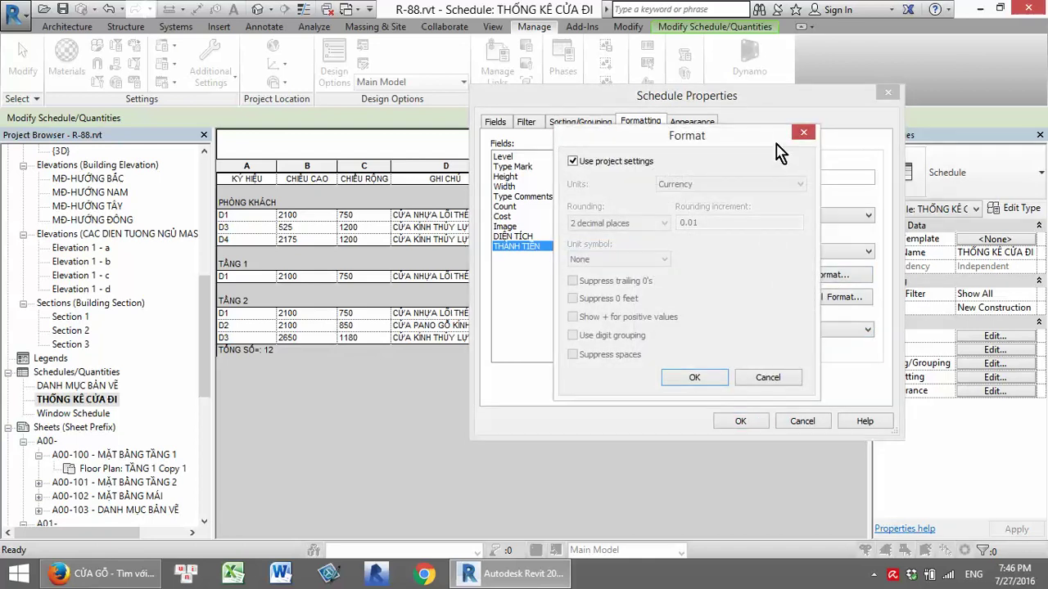
left_click(573, 161)
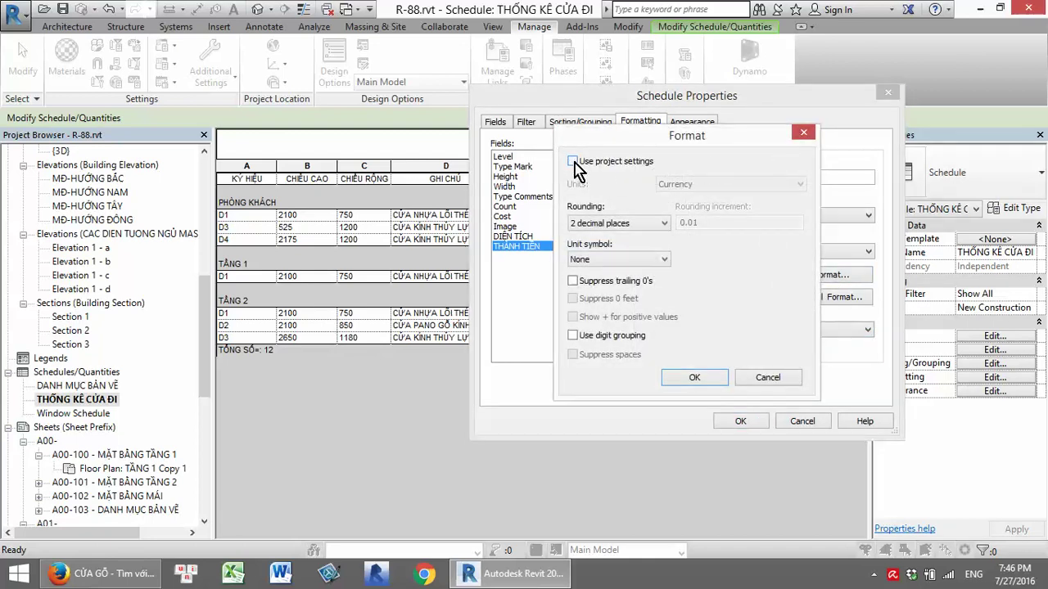
left_click(573, 161)
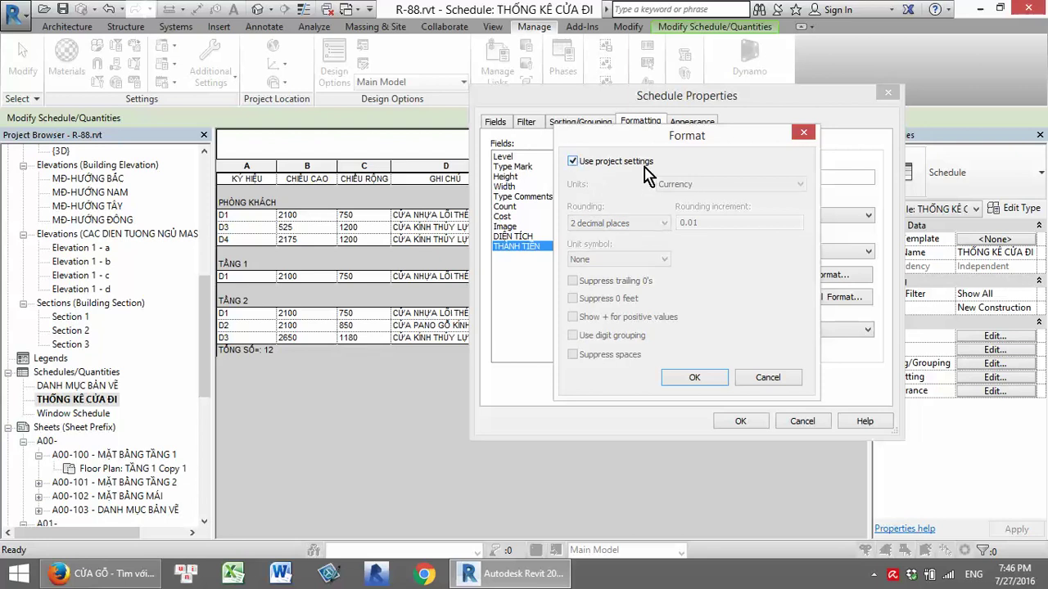
left_click(573, 161)
left_click(643, 224)
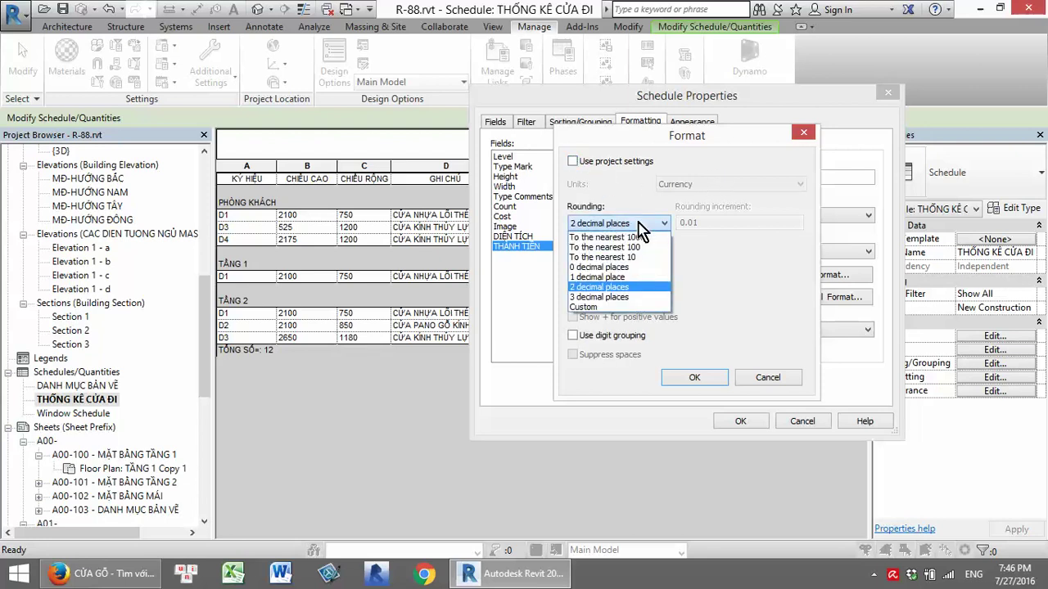
left_click(643, 224)
left_click(655, 261)
left_click(651, 259)
left_click(642, 225)
left_click(642, 226)
left_click(637, 225)
left_click(620, 270)
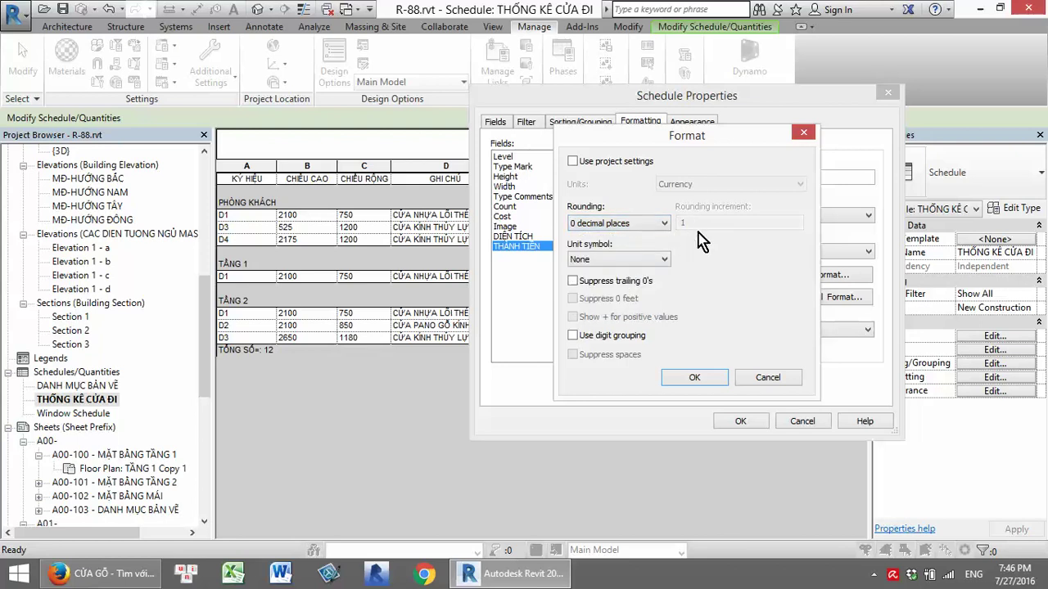
left_click(663, 224)
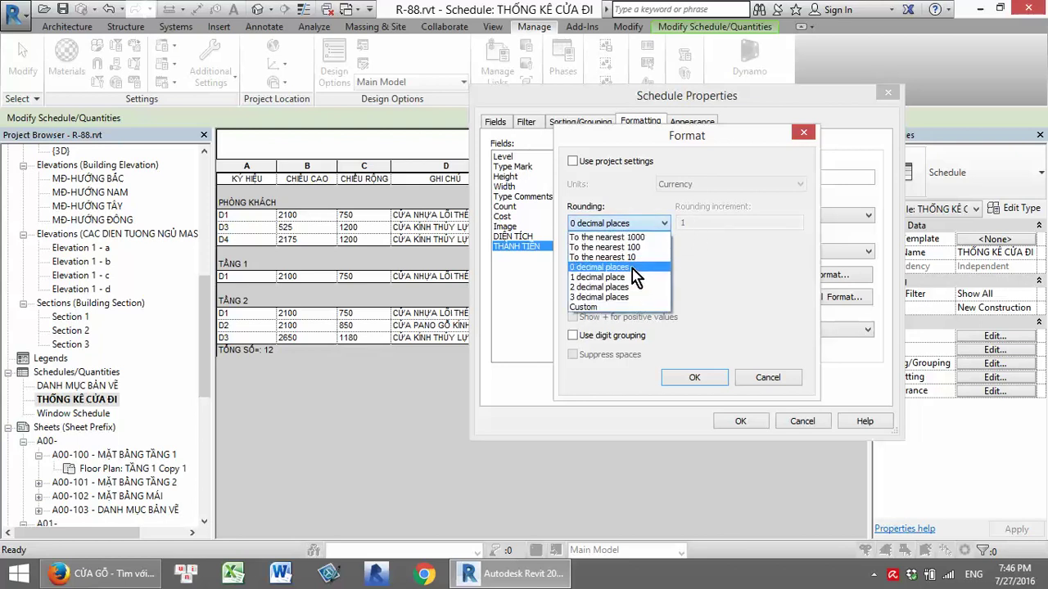
left_click(629, 287)
Show THÀNH TIỀN amounts with the ₫ unit symbol and apply the formatting
left_click(664, 258)
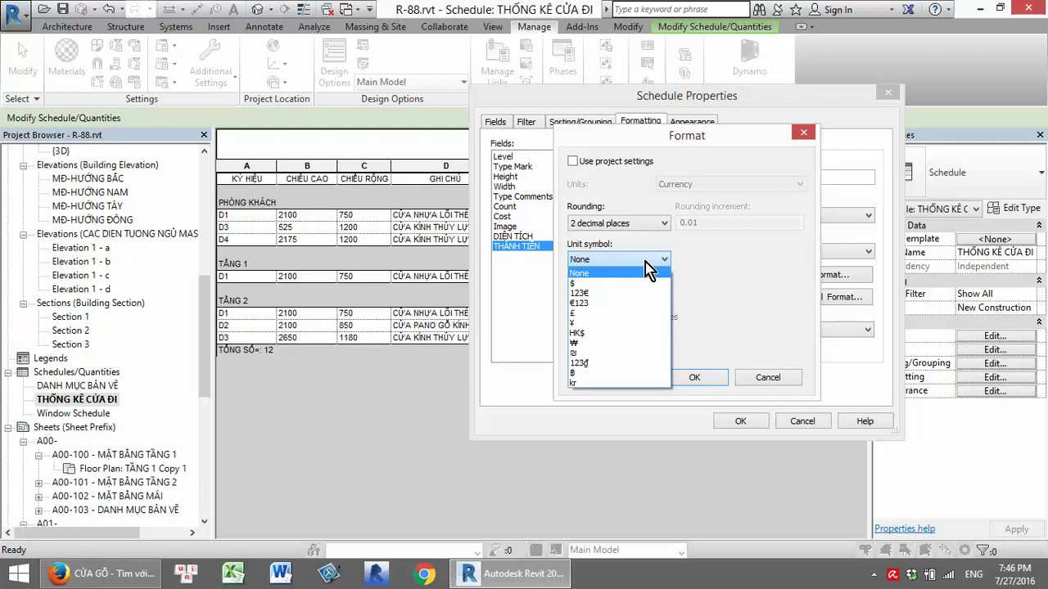
left_click(629, 362)
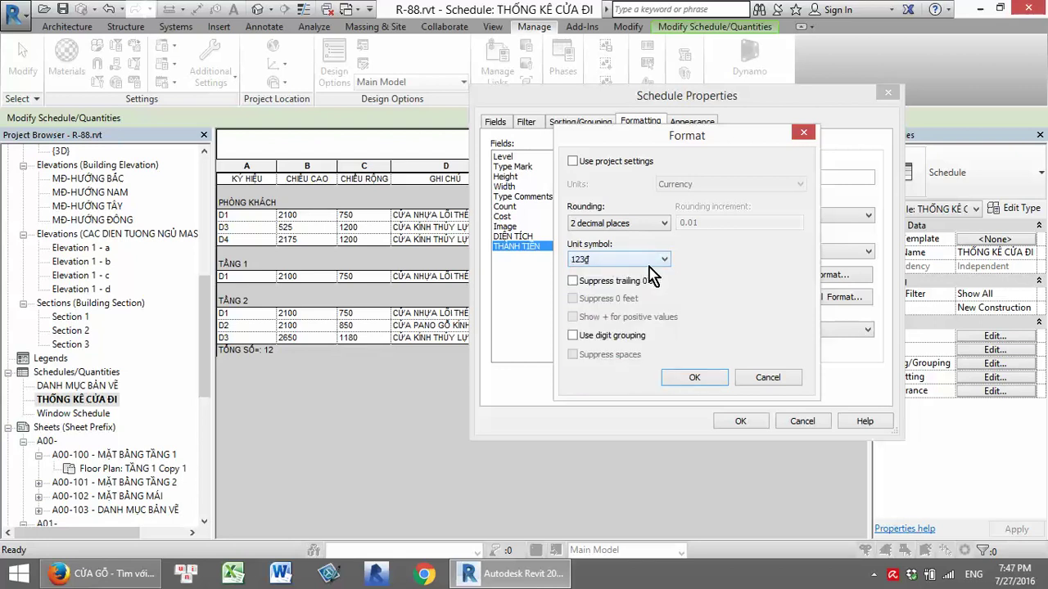
left_click(684, 383)
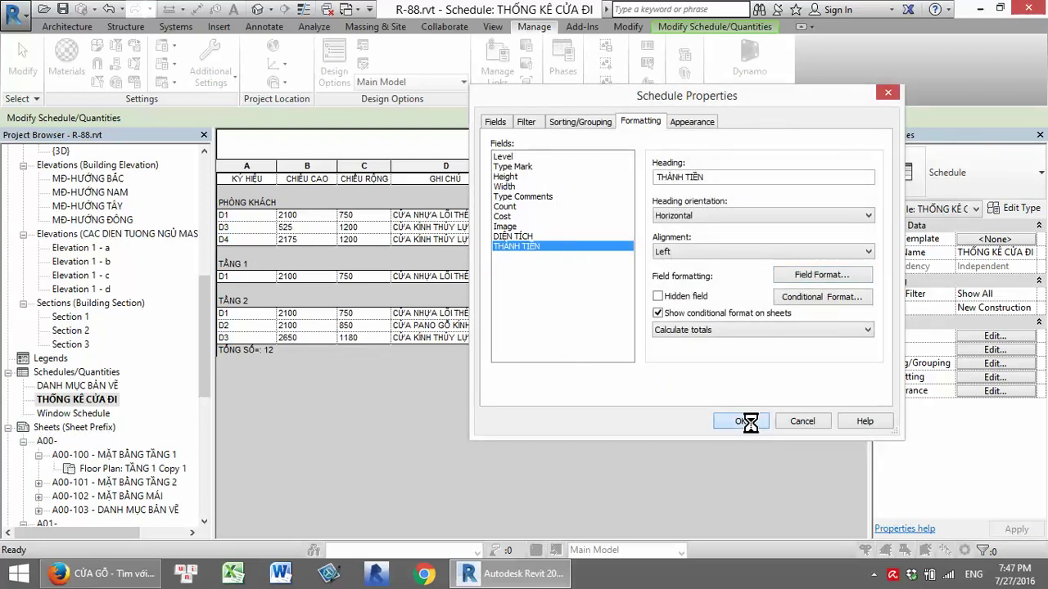
left_click(742, 421)
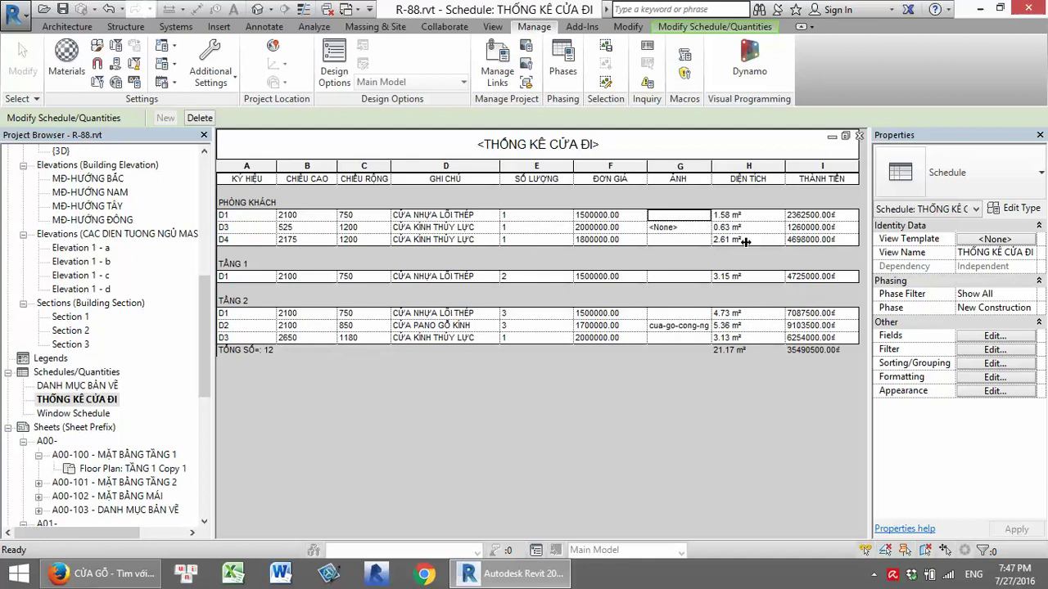
Start a calculated field named KHUÔN CỬA with value type Length
left_click(1000, 336)
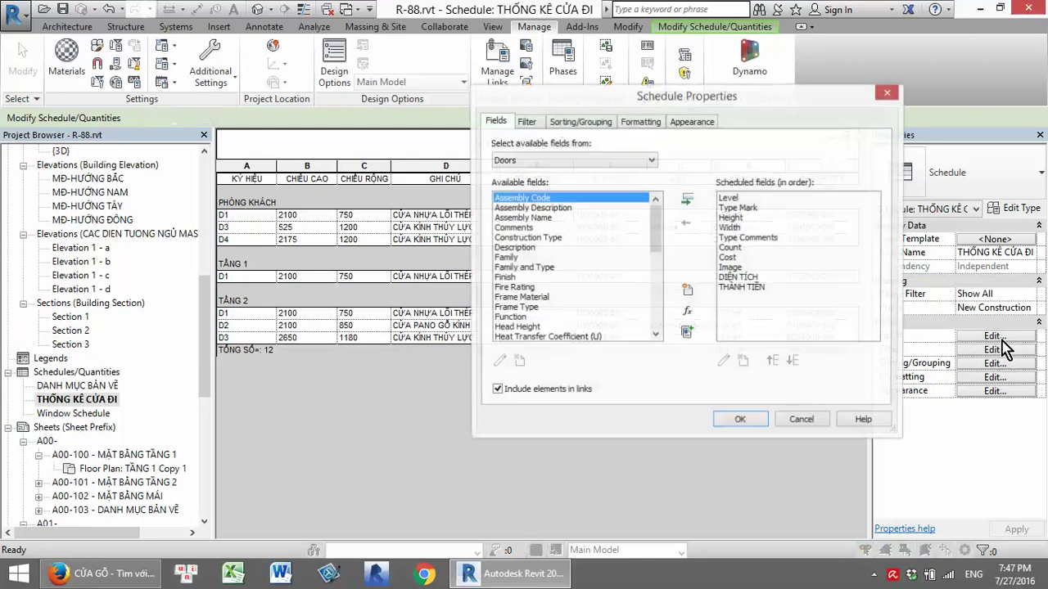
left_click(688, 314)
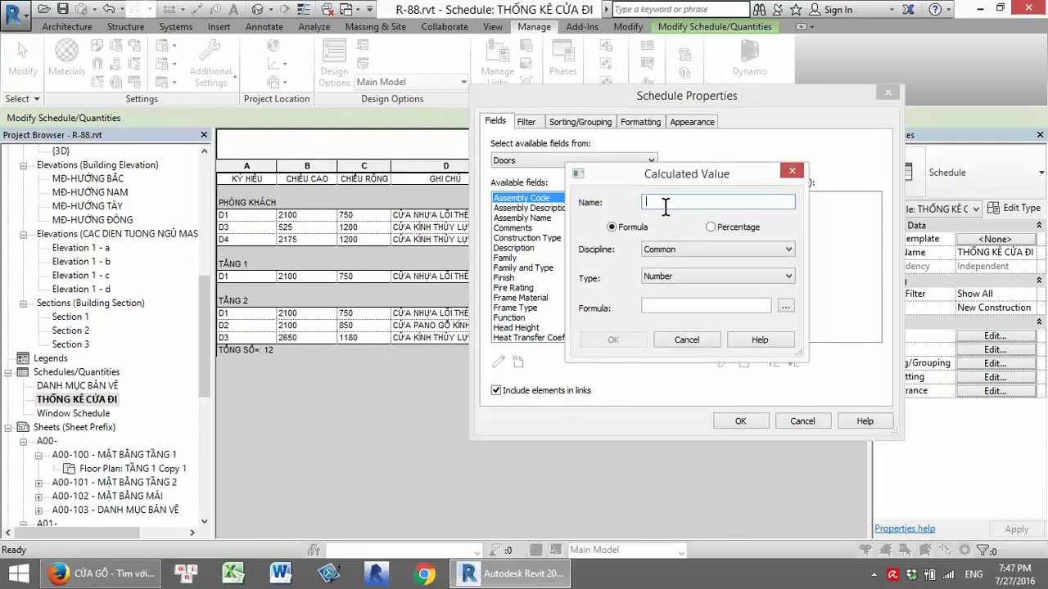
type("CHIỀU DÀI KHUÔN CỬA")
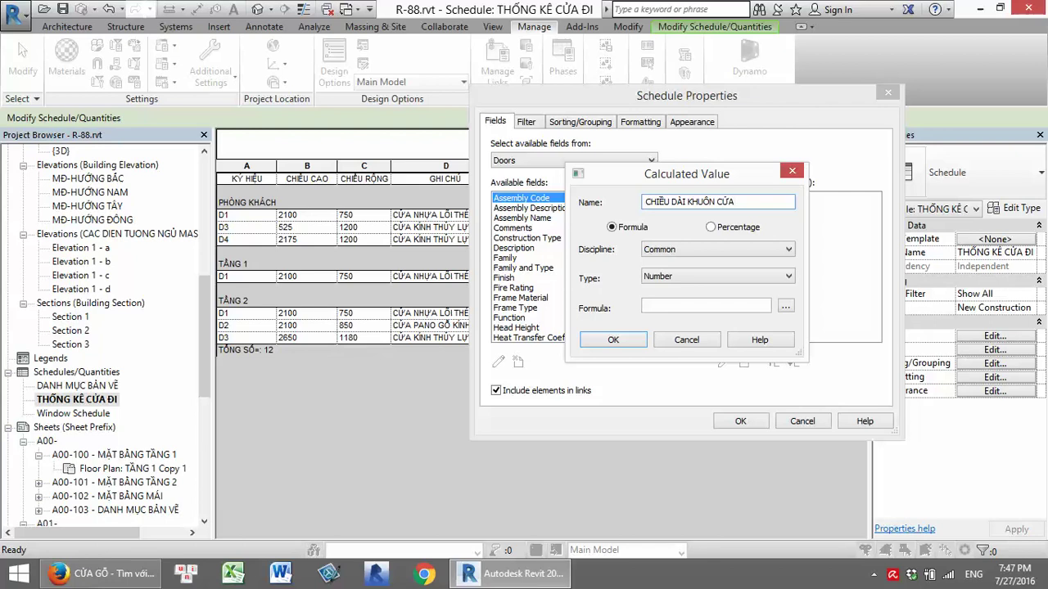
key("BackSpace")
key("BackSpace")
key("BackSpace")
type("K")
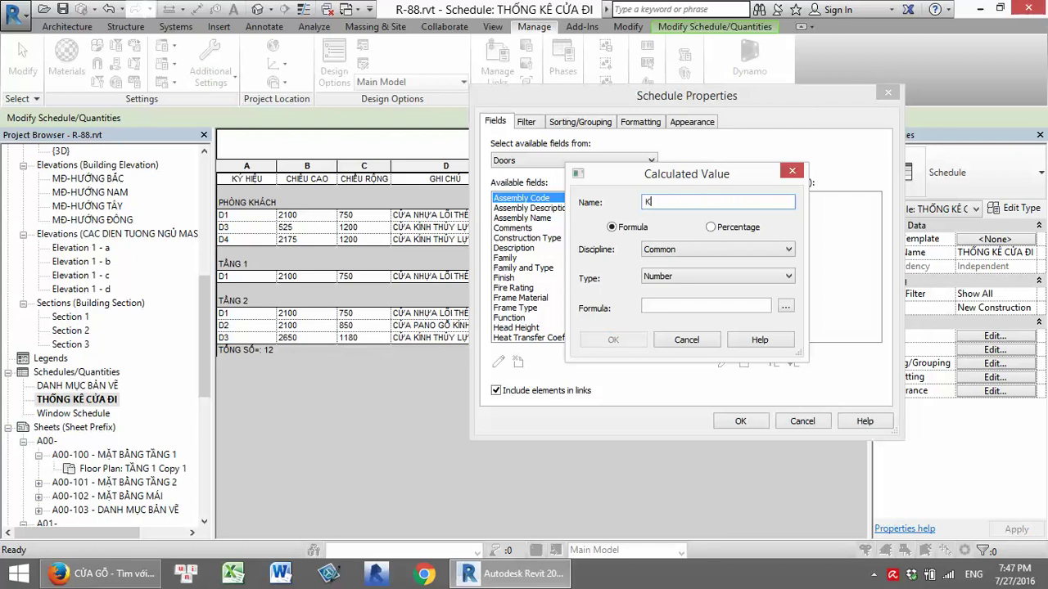
type("HUÔN CỬA")
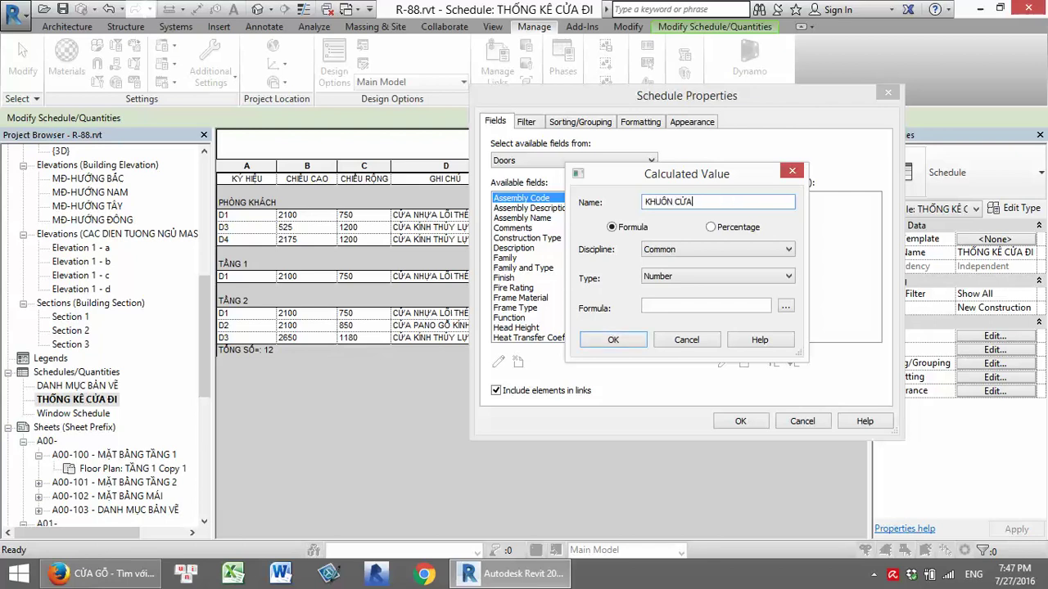
left_click(660, 278)
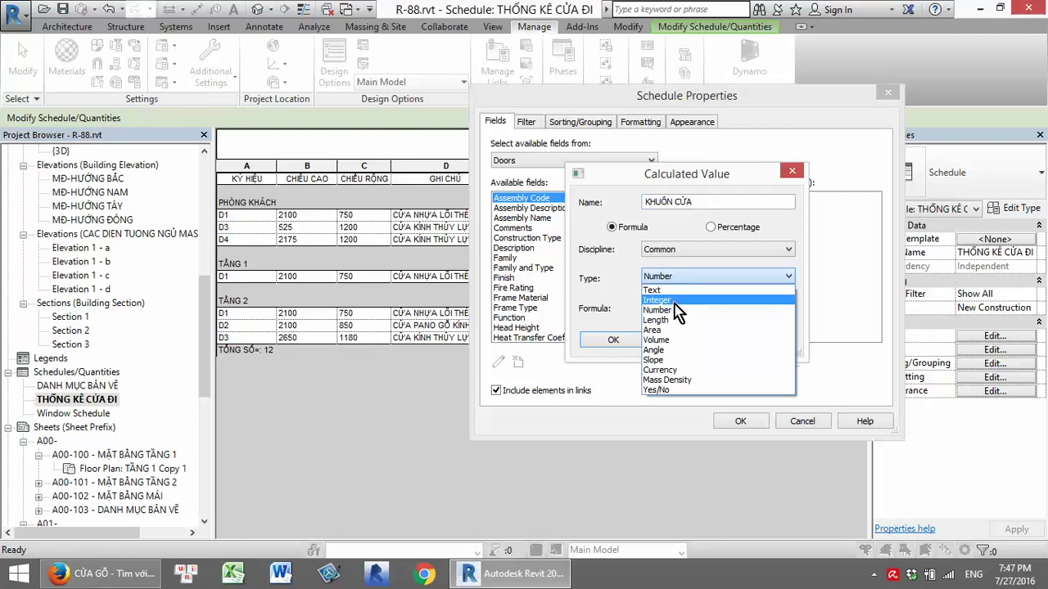
left_click(678, 319)
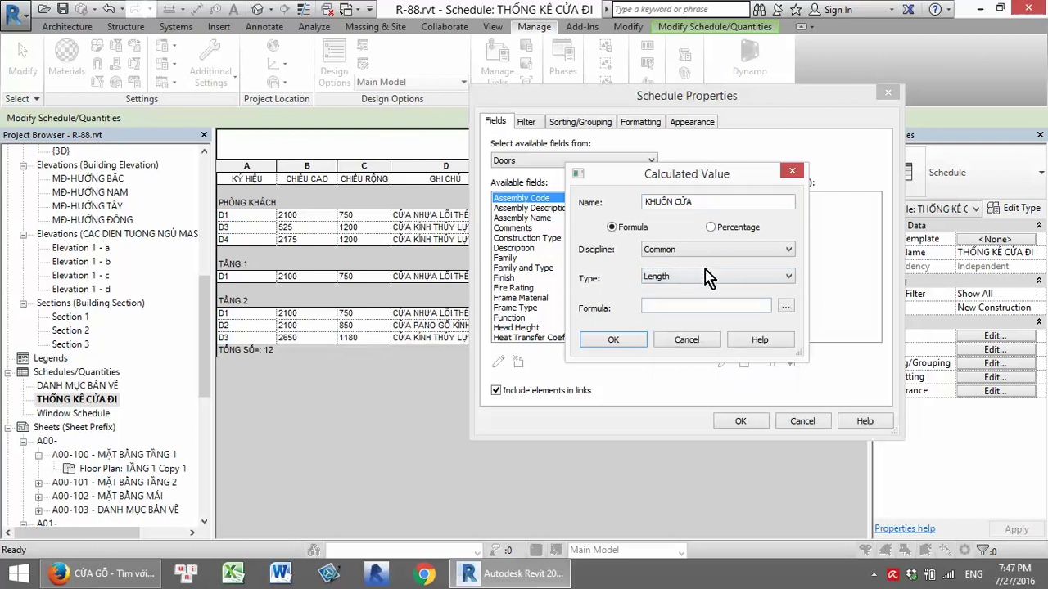
Build the KHUÔN CỬA formula Height+Height+Width, apply it, and scroll to the new column
left_click(785, 306)
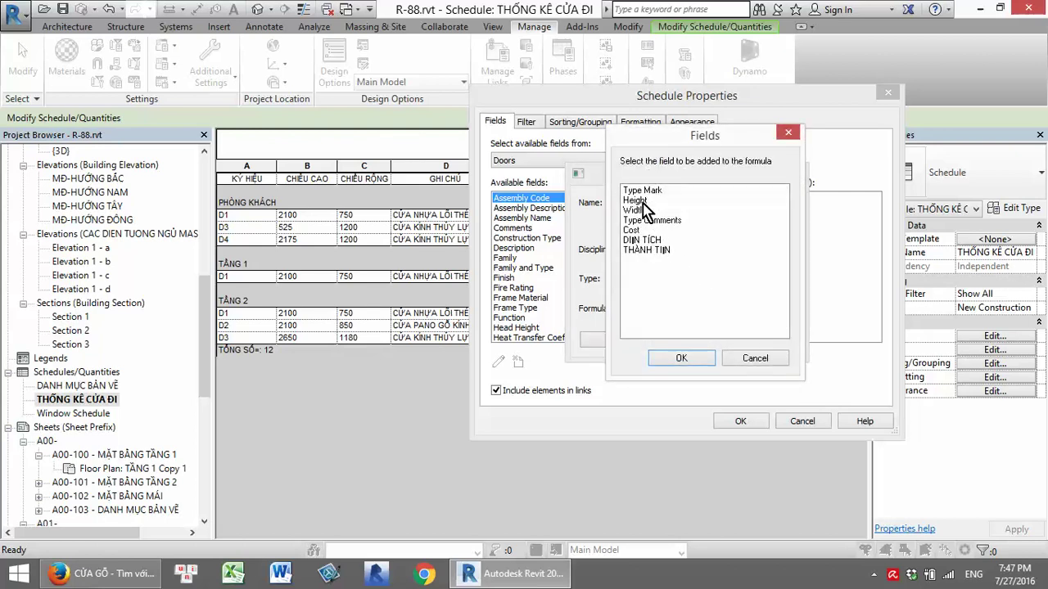
left_click(642, 201)
left_click(681, 357)
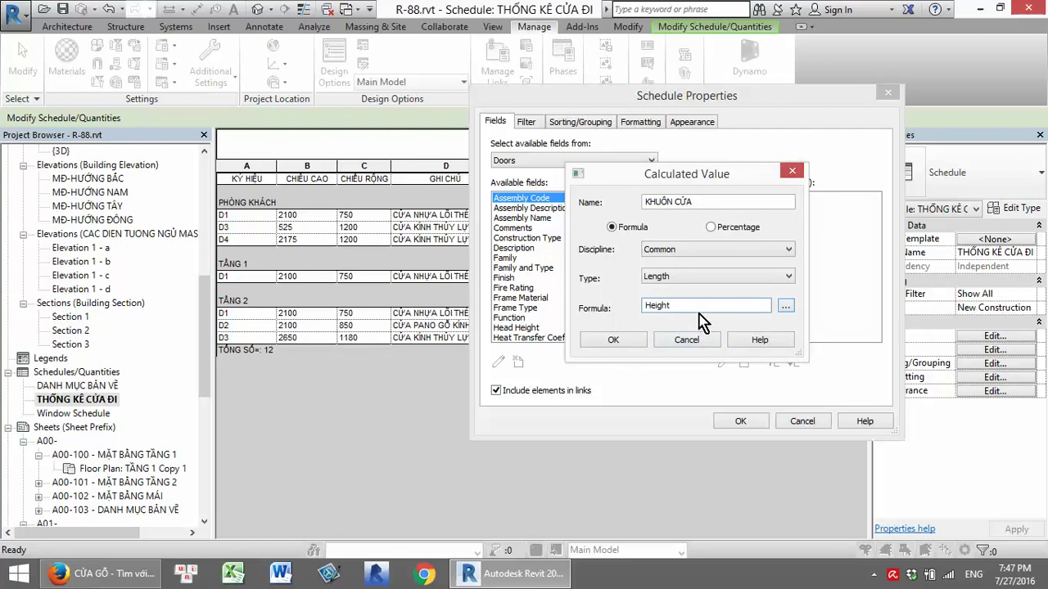
left_click(785, 305)
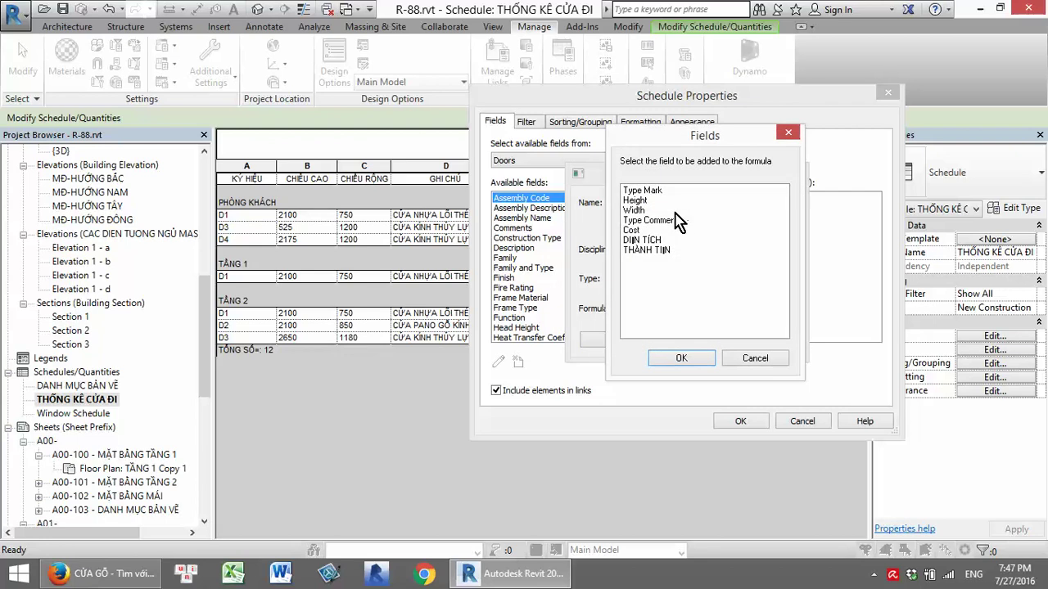
left_click(644, 201)
left_click(699, 356)
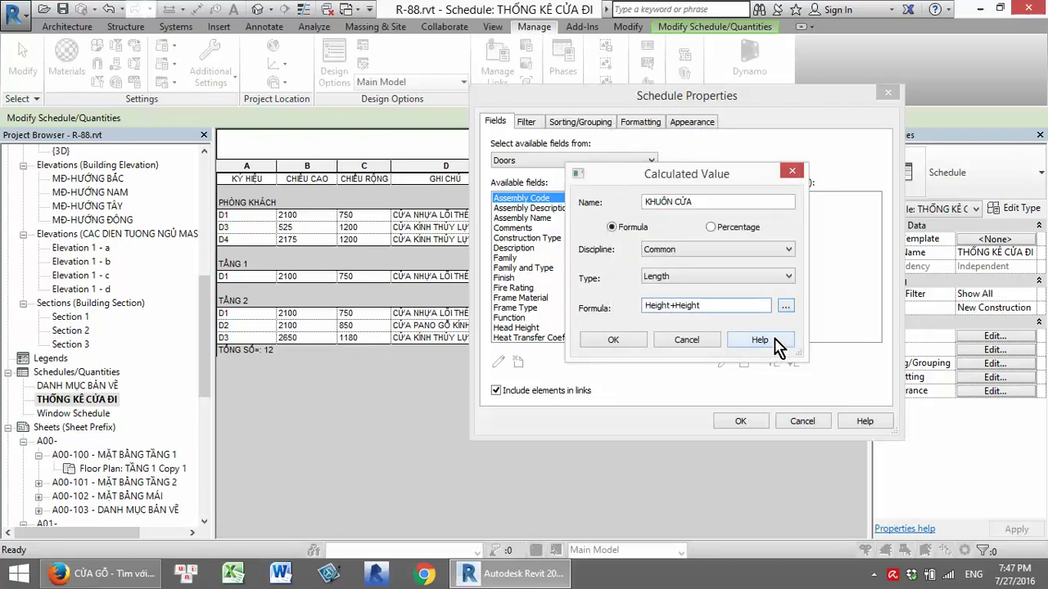
left_click(785, 306)
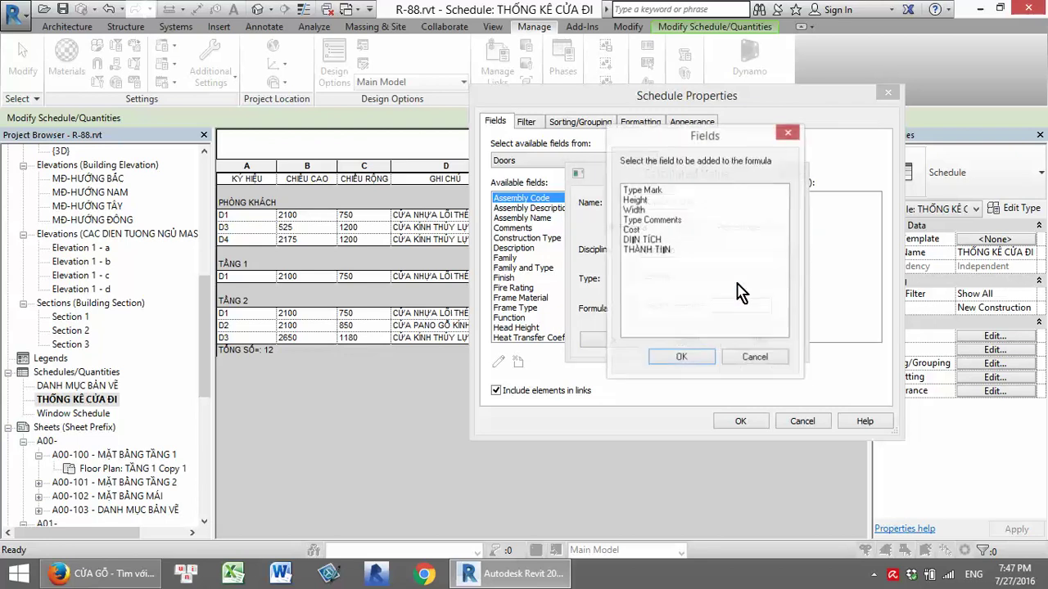
left_click(643, 211)
left_click(683, 357)
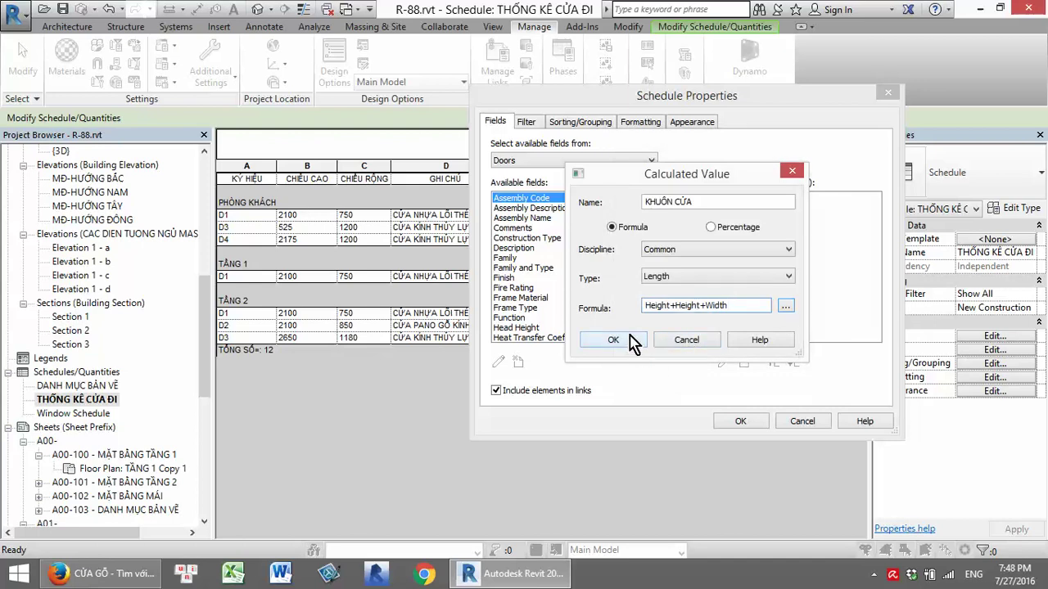
left_click(635, 340)
left_click(740, 421)
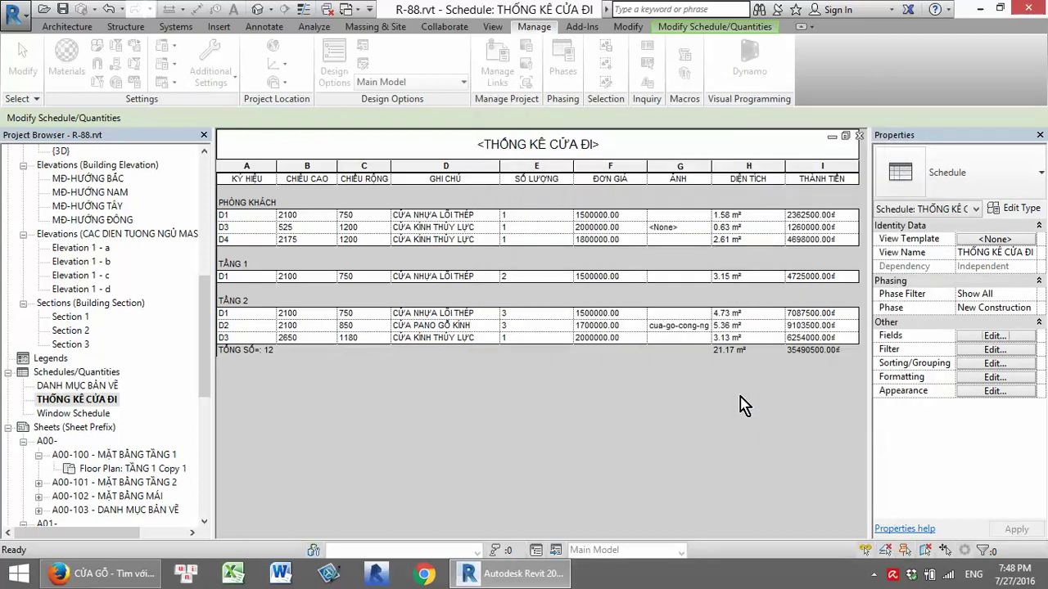
left_click_drag(613, 533, 742, 533)
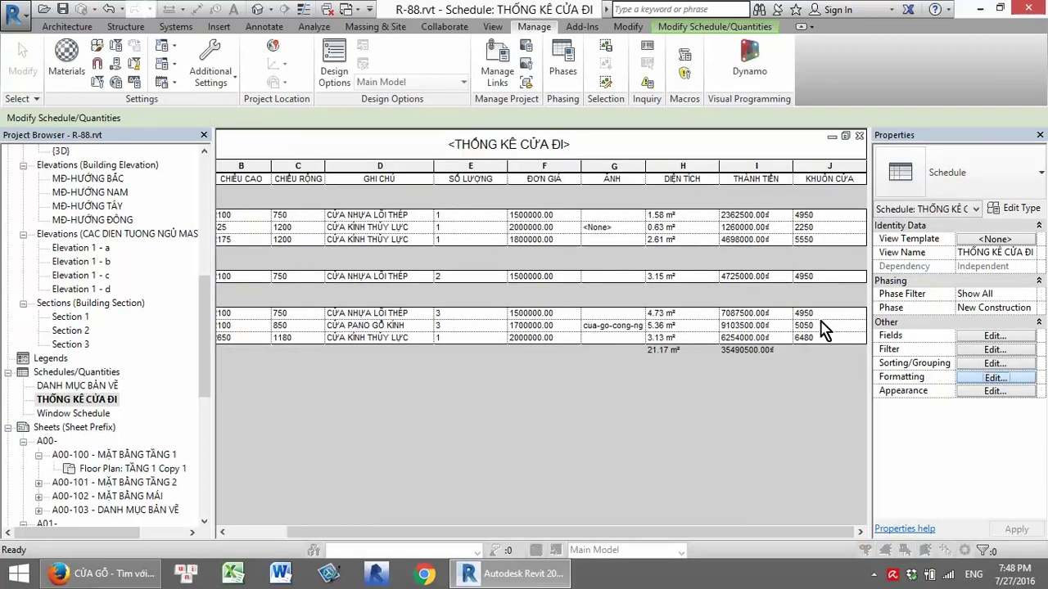
Turn on calculated totals for KHUÔN CỬA, giving a 59130 total
left_click(994, 377)
left_click(517, 256)
left_click(687, 330)
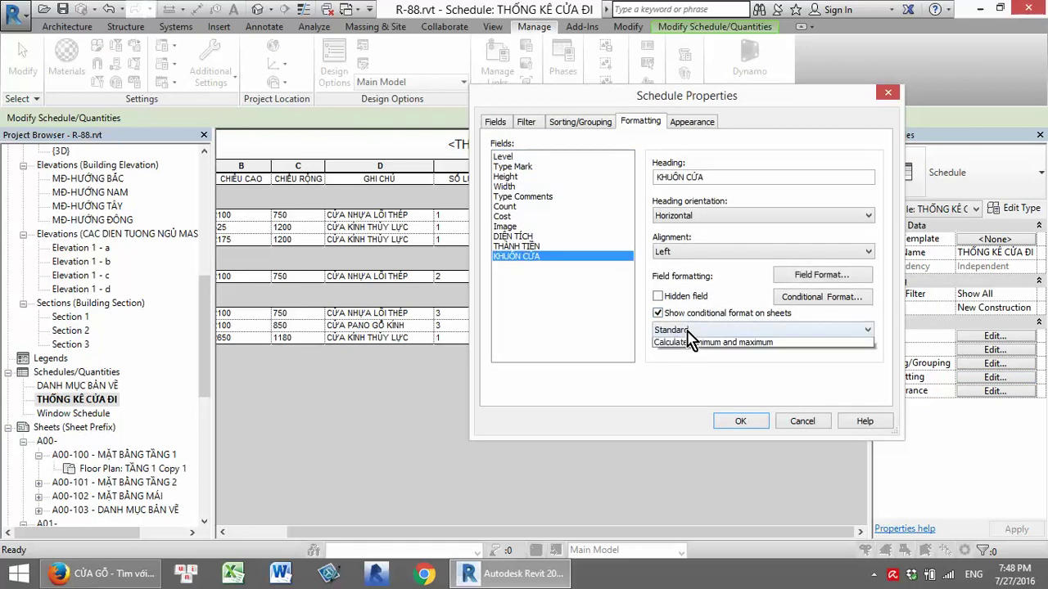
left_click(688, 342)
left_click(740, 421)
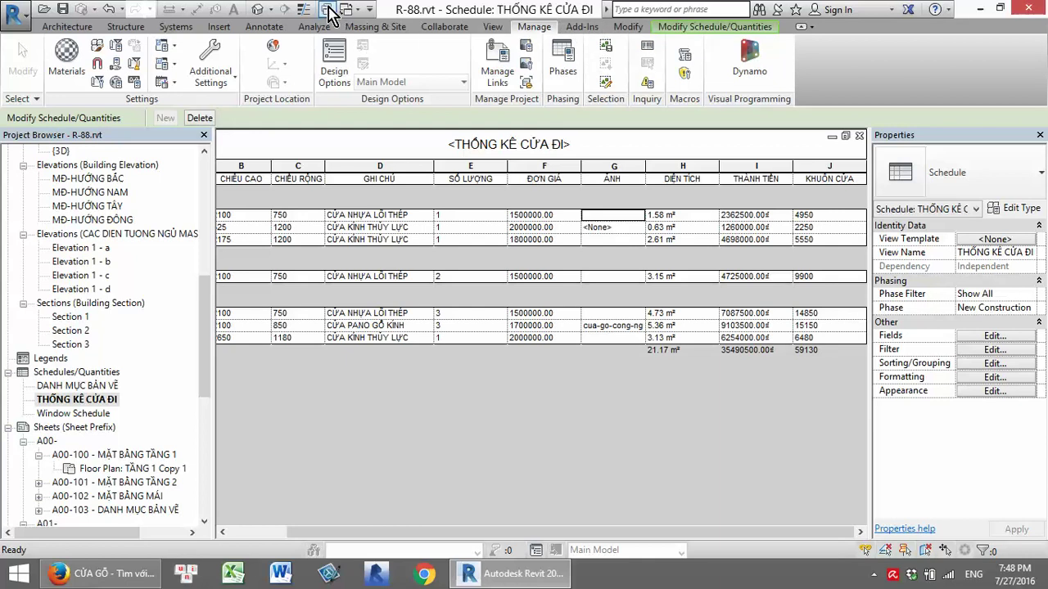
Open the New Sheet dialog from the View tab and close it without creating a sheet
left_click(492, 27)
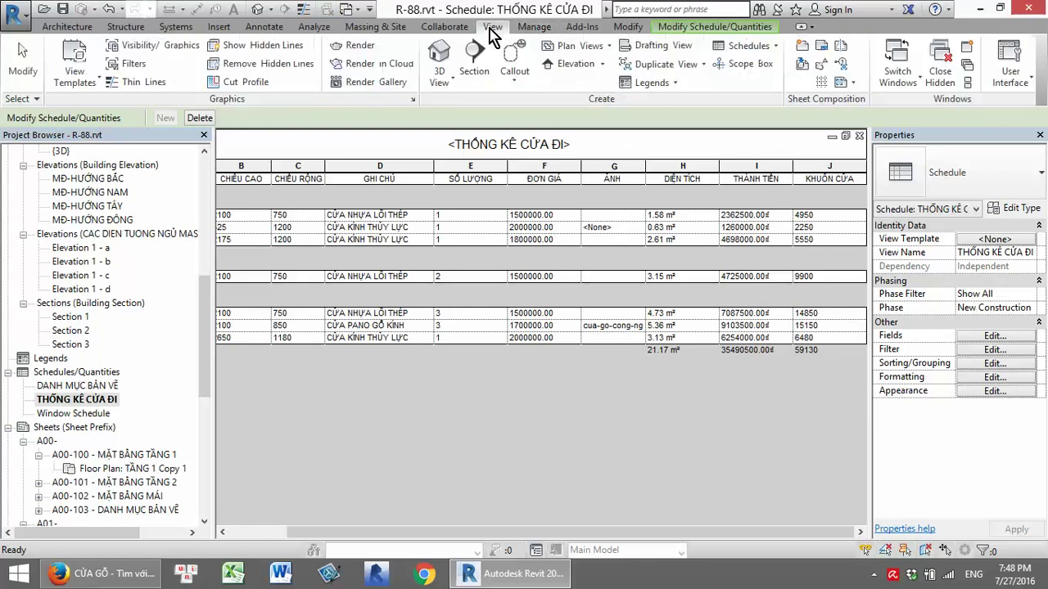
left_click(802, 45)
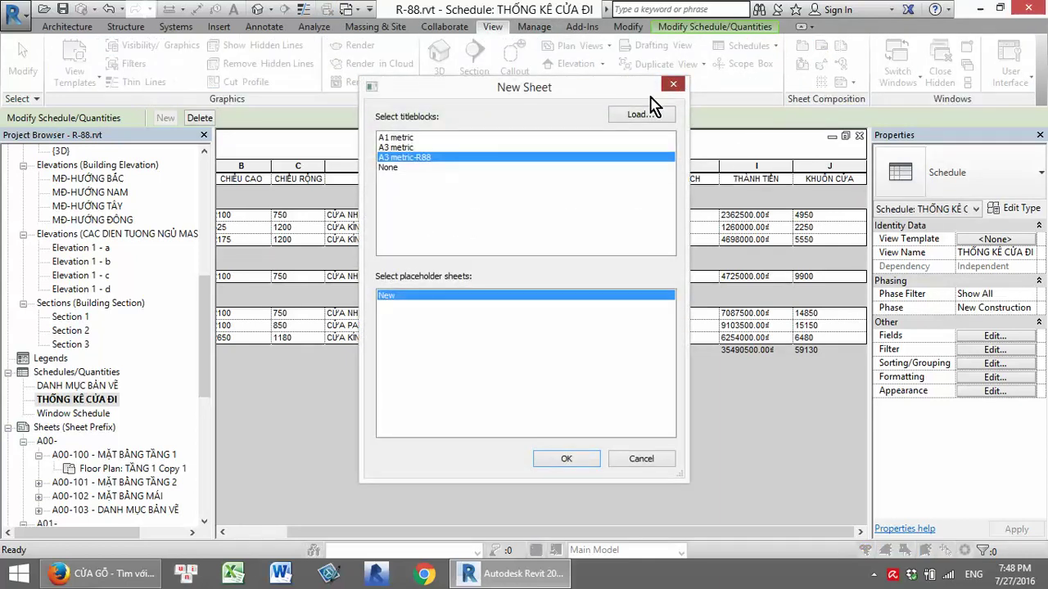
left_click(670, 86)
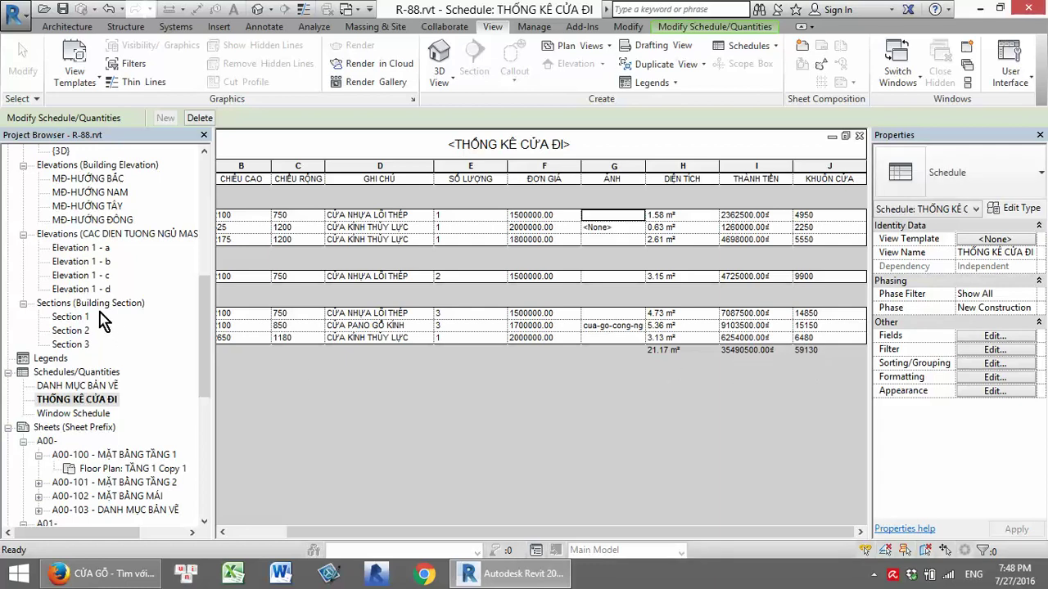
Open the TẦNG 1 floor plan and select the existing door near grid C
left_click_drag(206, 282, 206, 176)
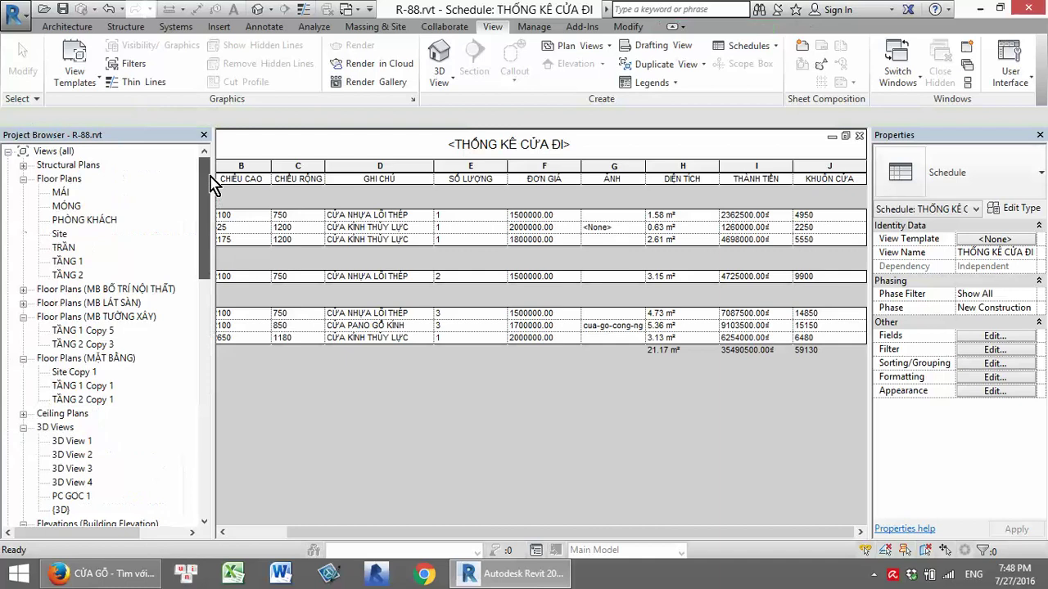
left_click(73, 261)
double_click(73, 262)
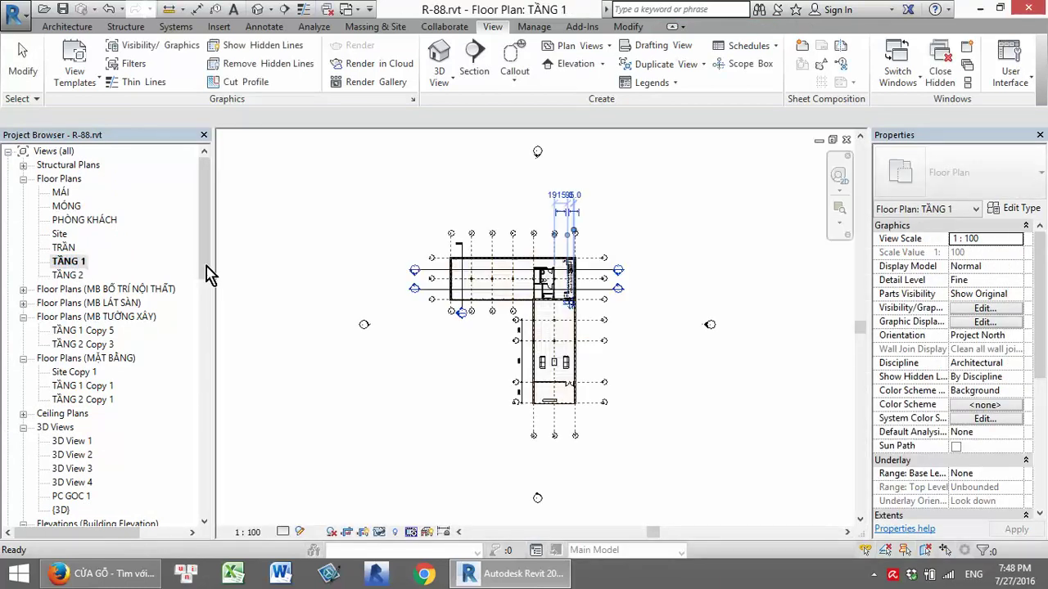
scroll(520, 322, "up", 3)
scroll(573, 313, "up", 3)
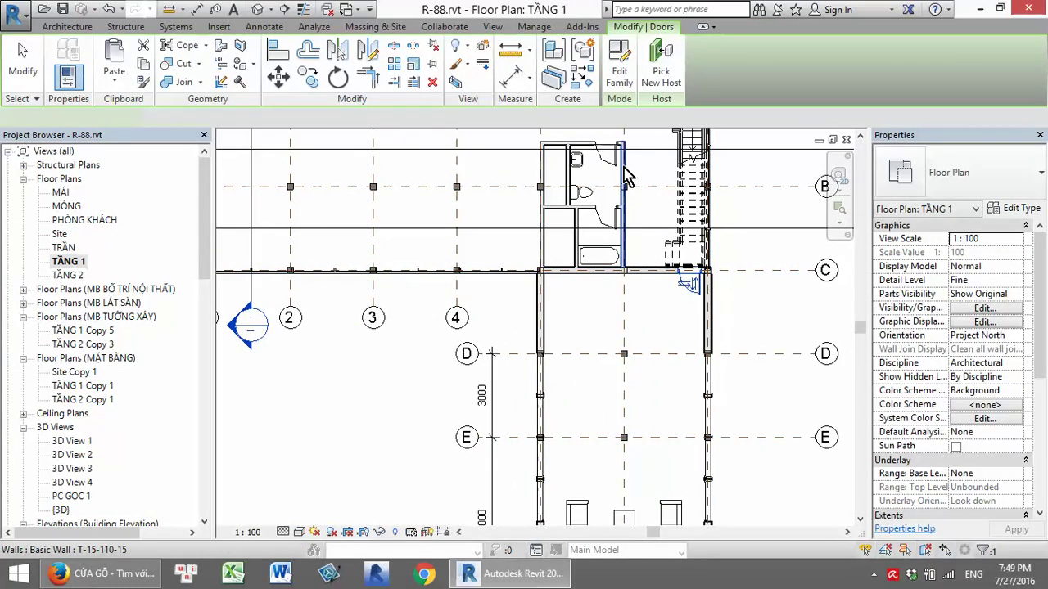
left_click(689, 278)
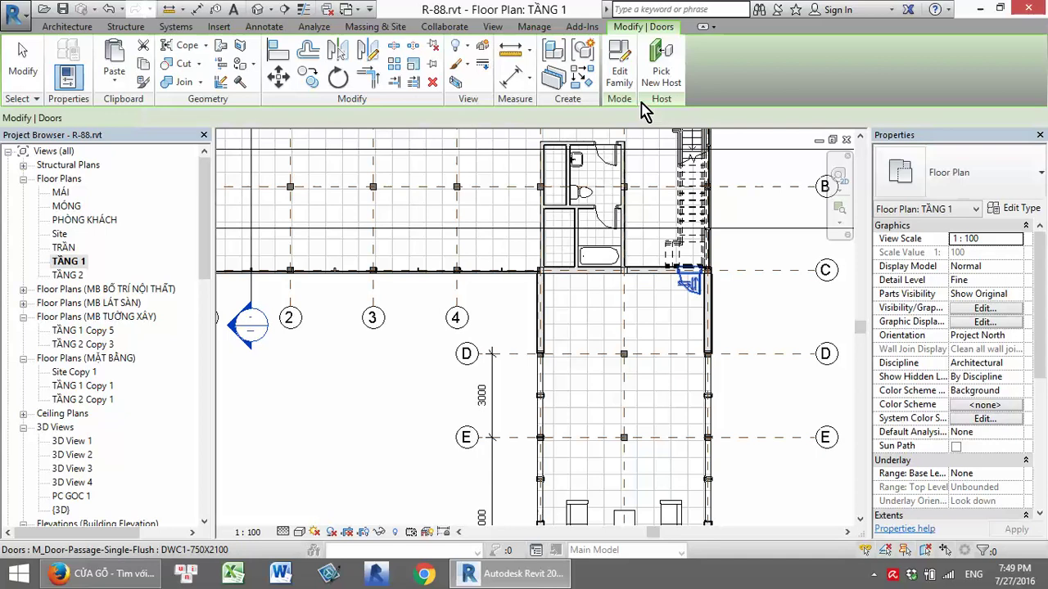
Place a similar door in the bathroom wall, then reopen the THỐNG KÊ CỬA ĐI schedule
left_click(582, 77)
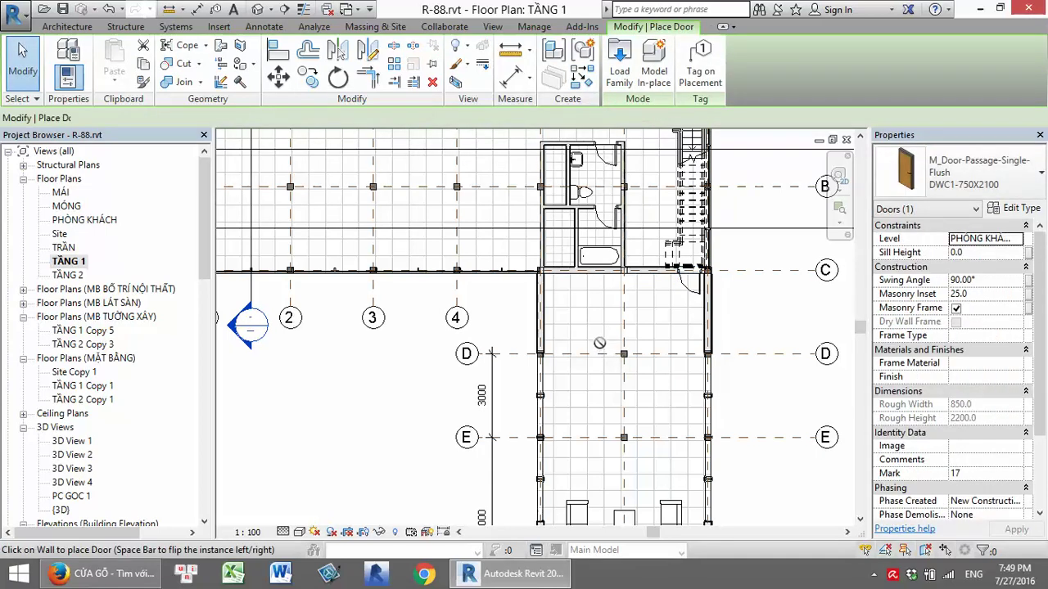
scroll(585, 150, "up", 3)
left_click(498, 347)
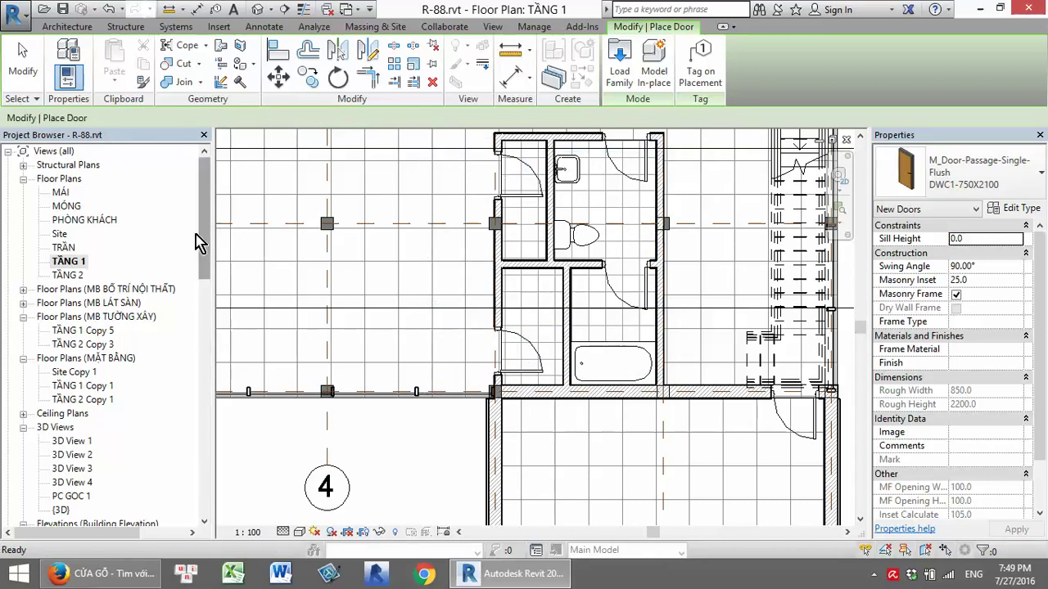
key("Escape")
key("Escape")
left_click_drag(203, 245, 207, 375)
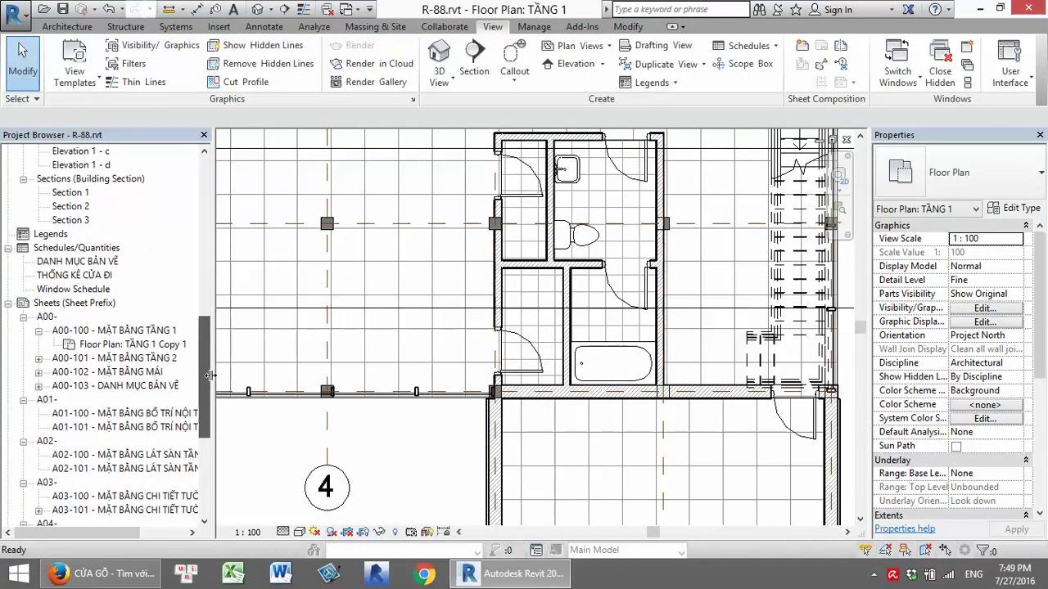
double_click(102, 277)
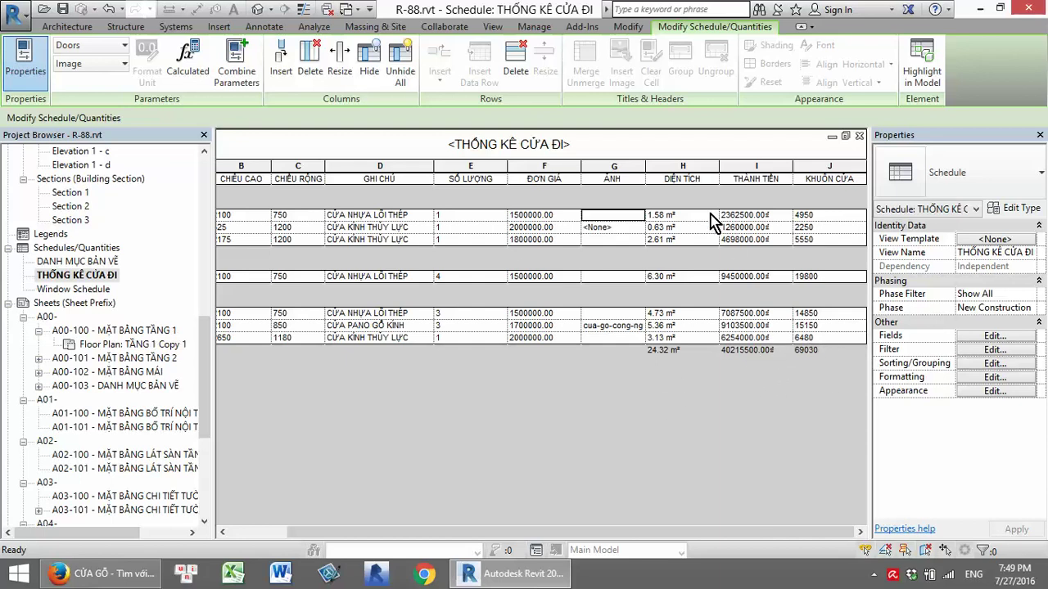
Scroll across the door schedule to check 4 doors on TẦNG 1 and the 69030 KHUÔN CỬA total
mouse_move(595, 534)
left_mouse_down()
mouse_move(429, 533)
mouse_move(701, 532)
left_mouse_up()
Create a new Schedule/Quantities view for the Walls category, skipping the save reminder
left_click(491, 27)
left_click(772, 47)
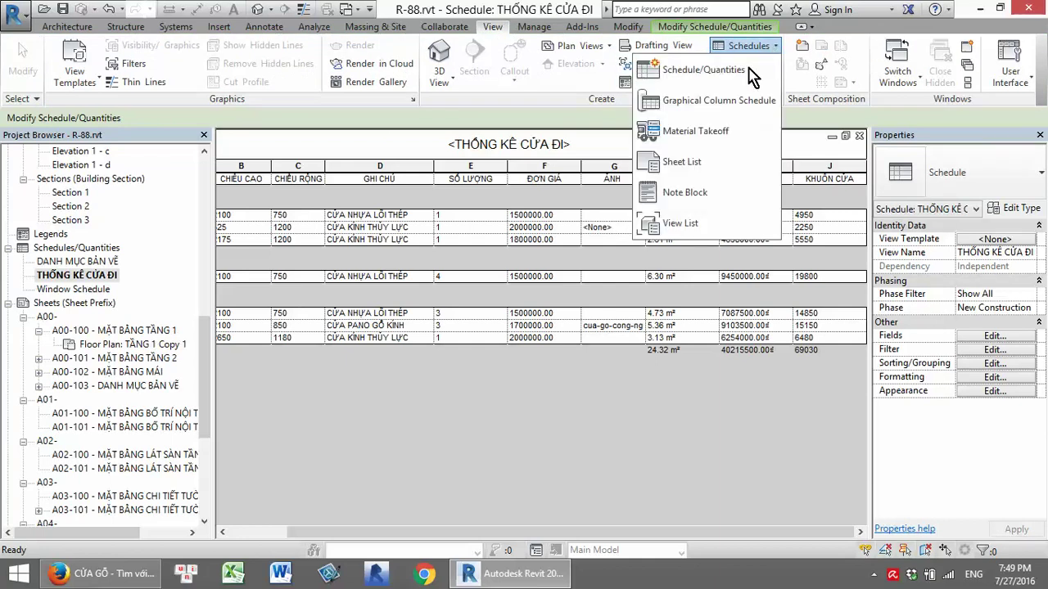
left_click(749, 71)
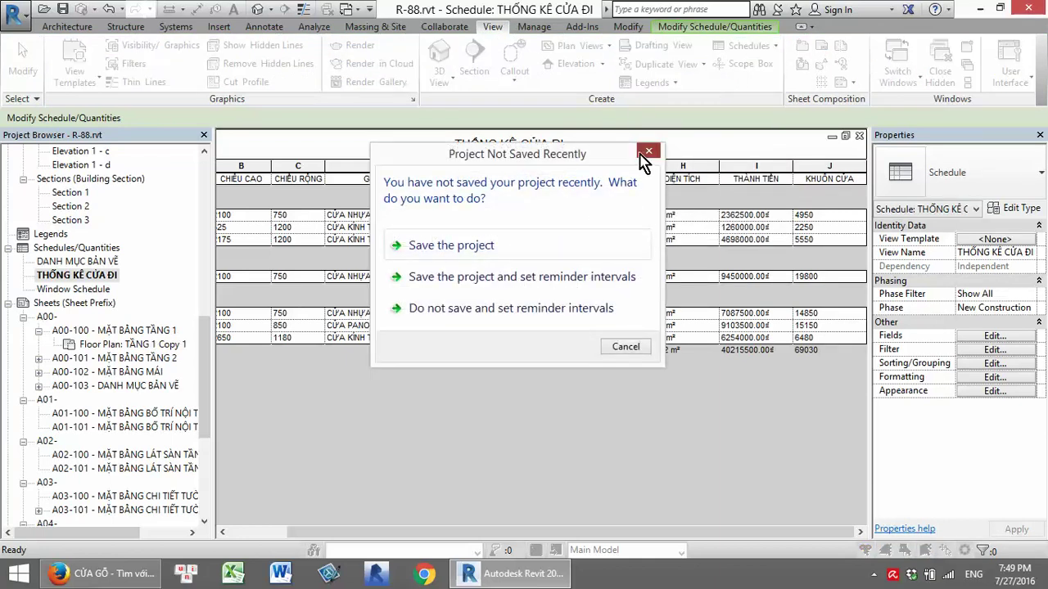
left_click(647, 152)
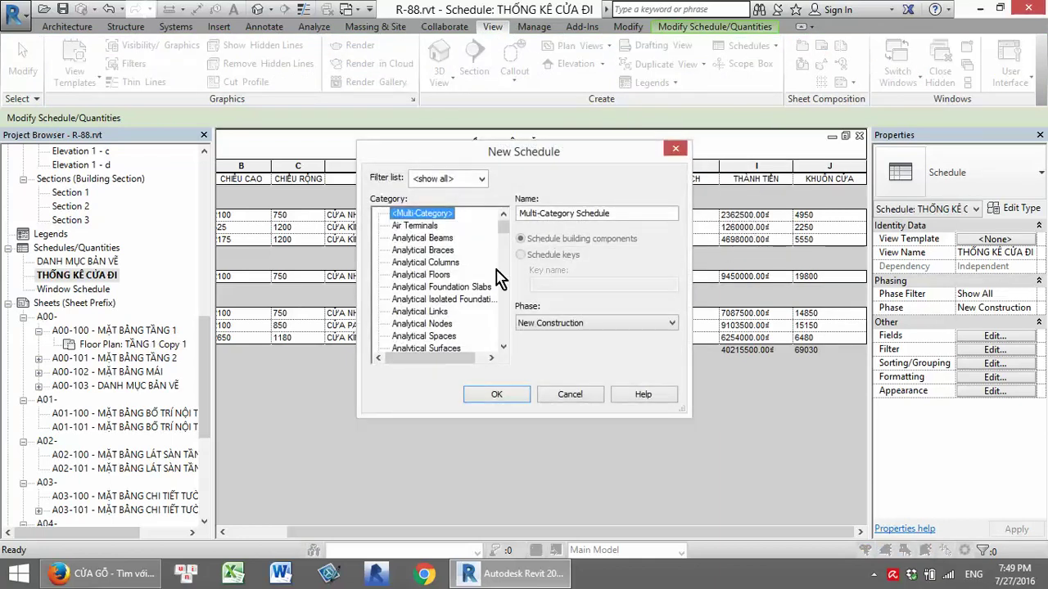
left_click_drag(503, 229, 505, 357)
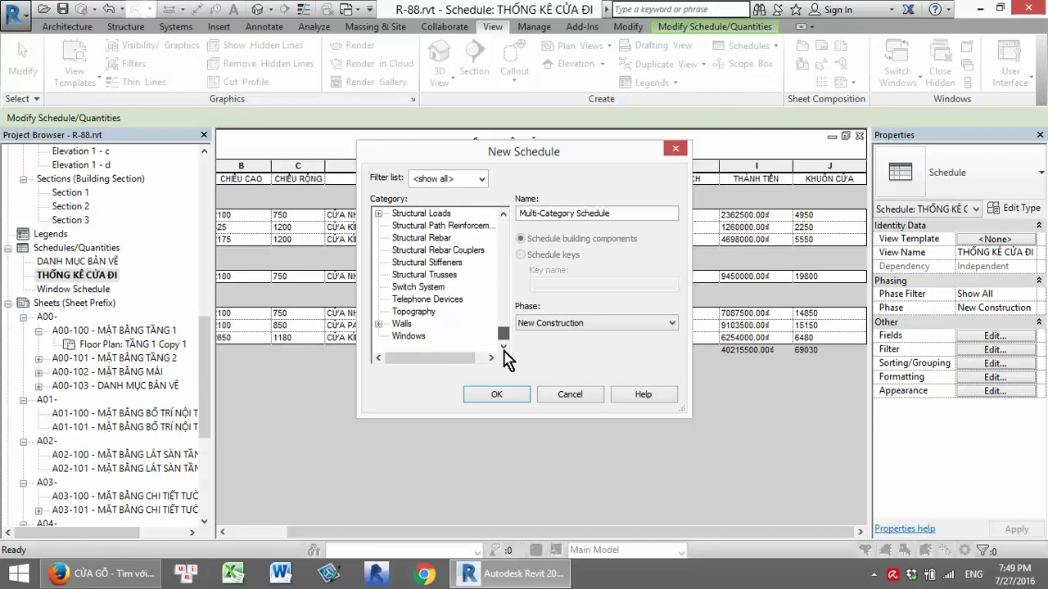
left_click(402, 324)
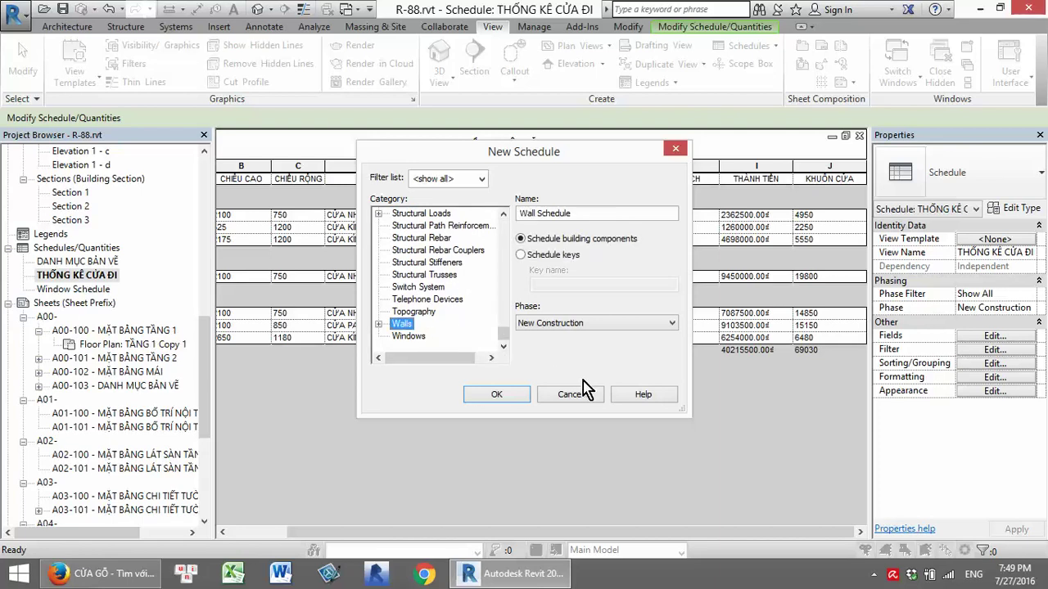
left_click(501, 395)
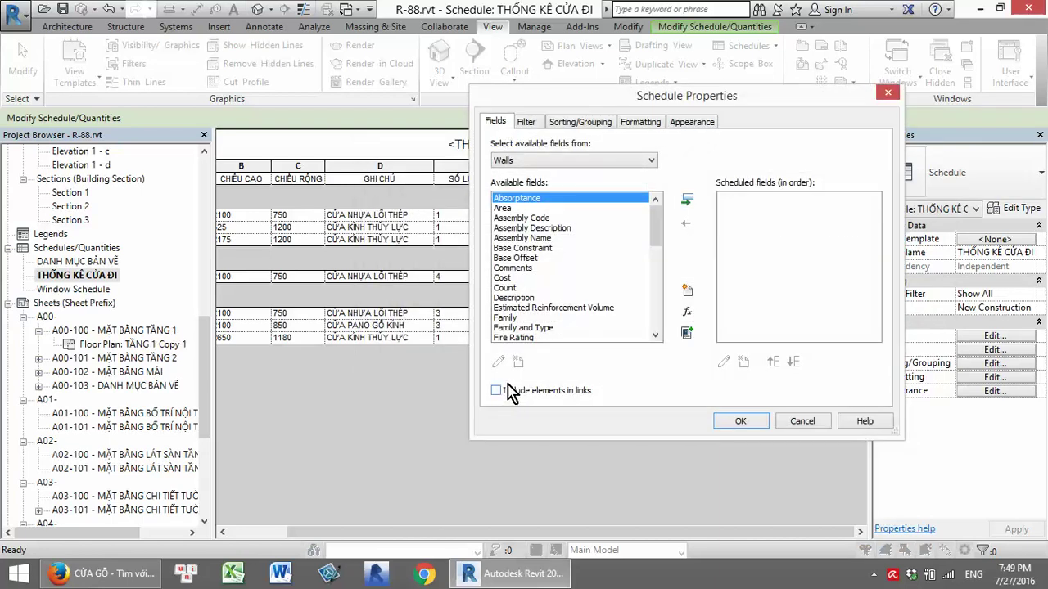
Add Area, Width and Volume as the Wall Schedule's fields
left_click(524, 208)
left_click(687, 201)
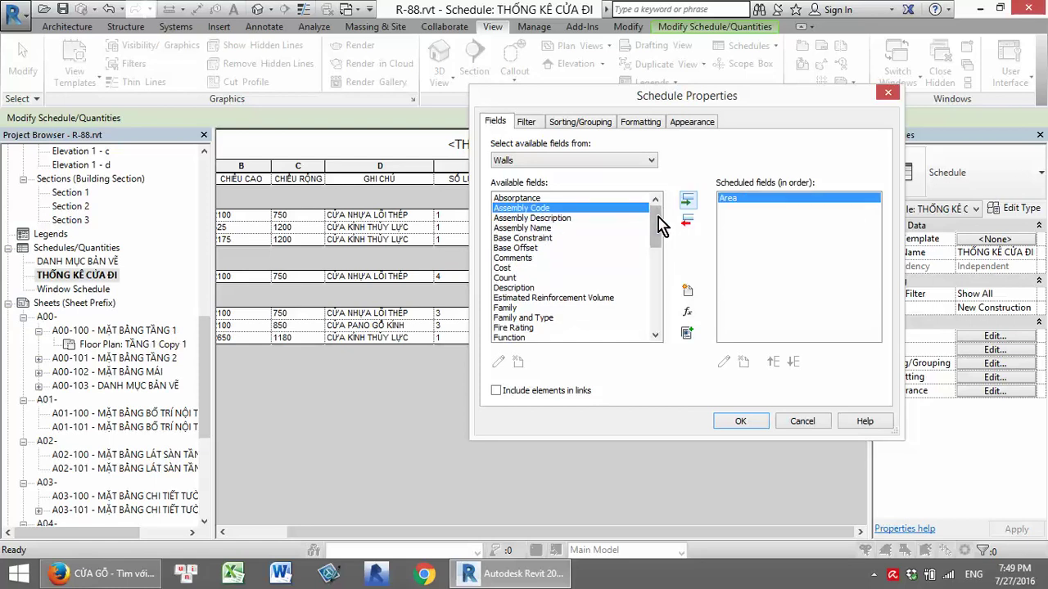
scroll(581, 328, "down", 10)
left_click(510, 327)
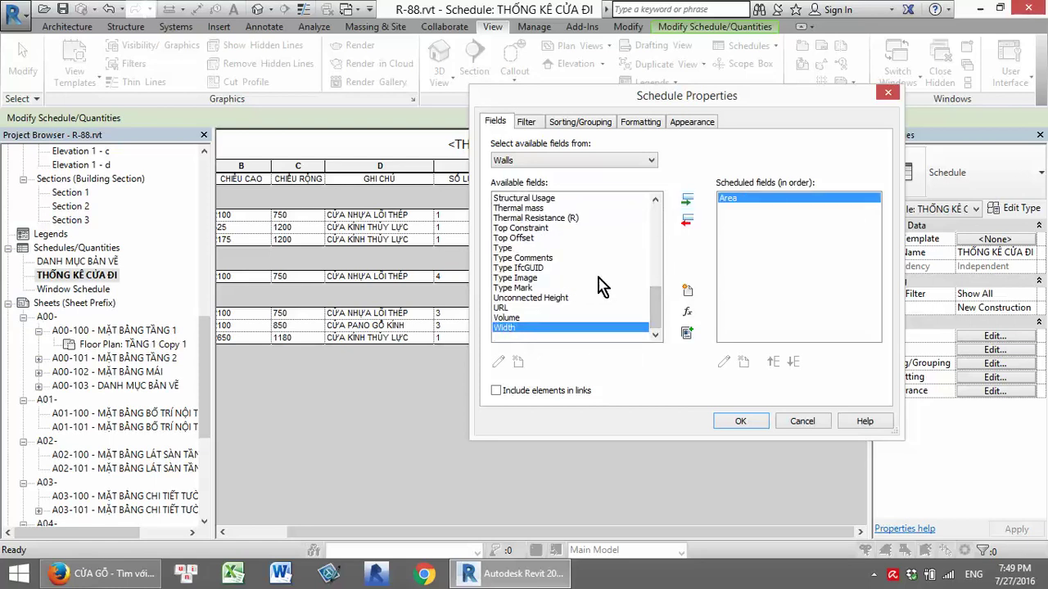
left_click(687, 200)
left_click(688, 200)
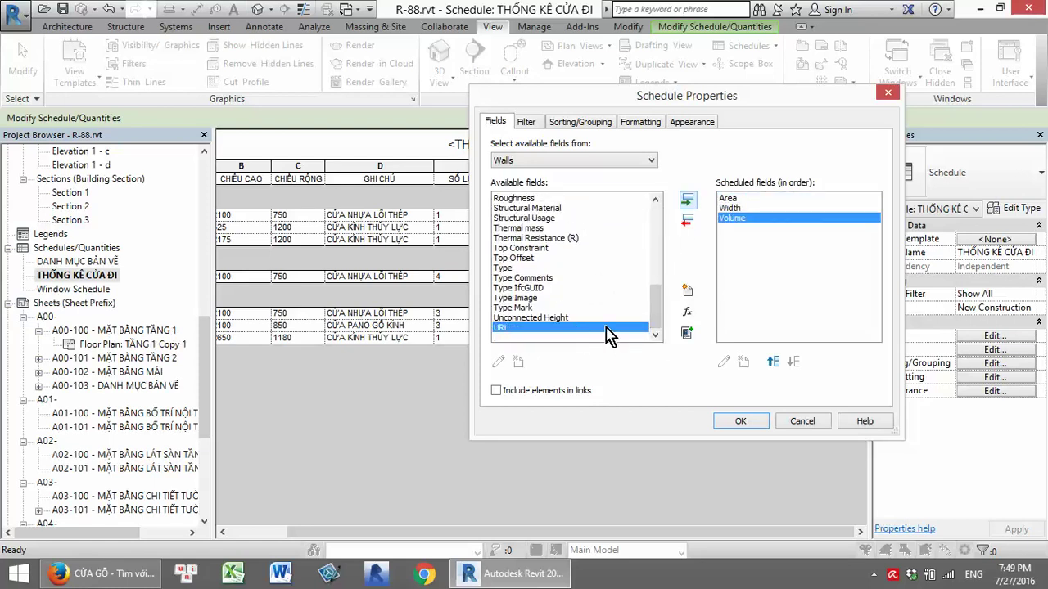
left_click(740, 421)
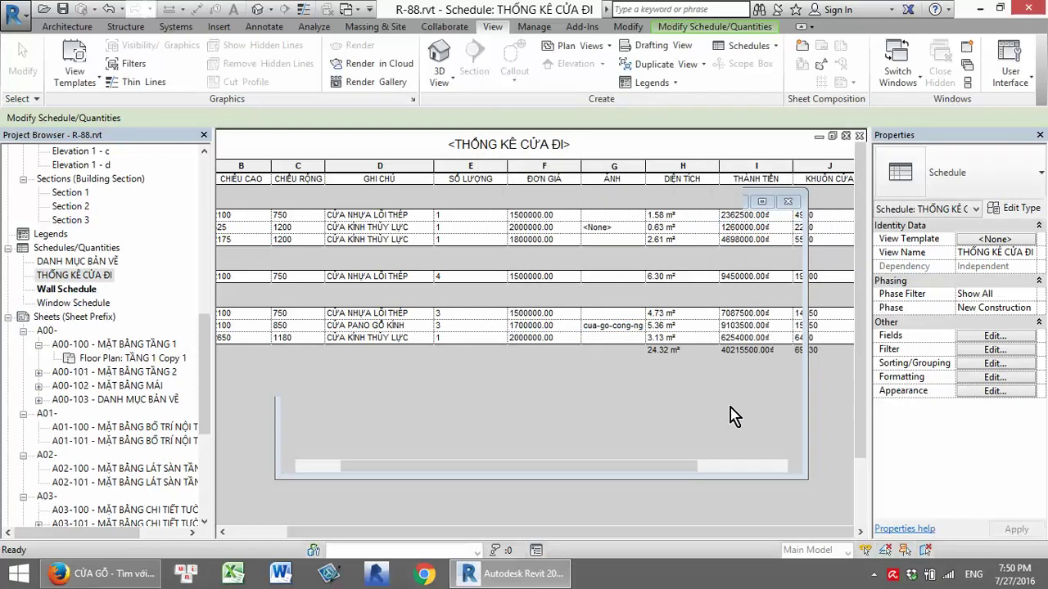
Scroll through the new Wall Schedule and glance at its Formatting settings
scroll(421, 253, "down", 5)
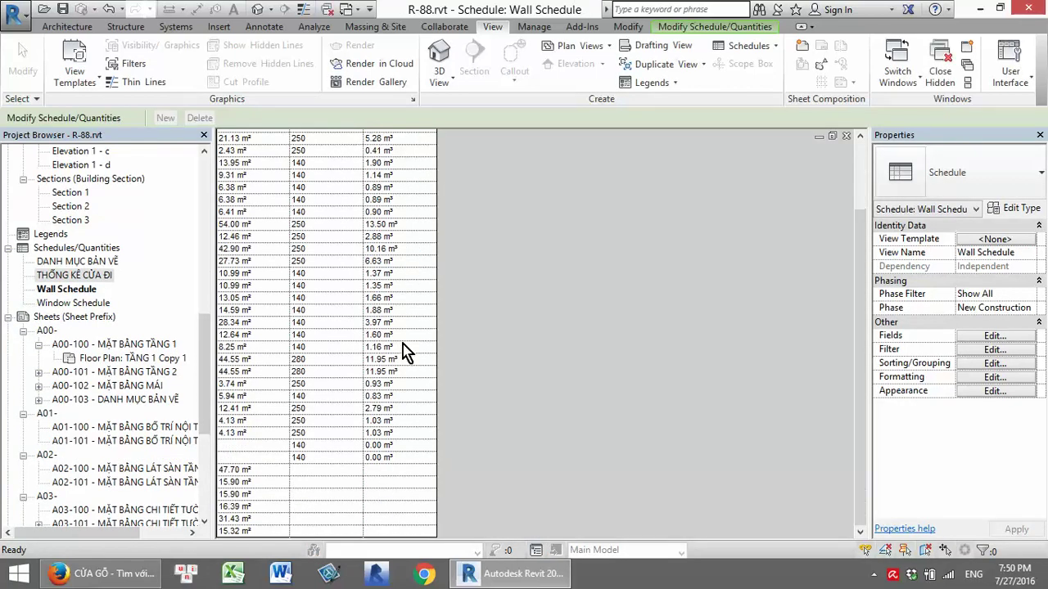
scroll(407, 352, "up", 3)
scroll(385, 221, "down", 3)
scroll(418, 245, "up", 3)
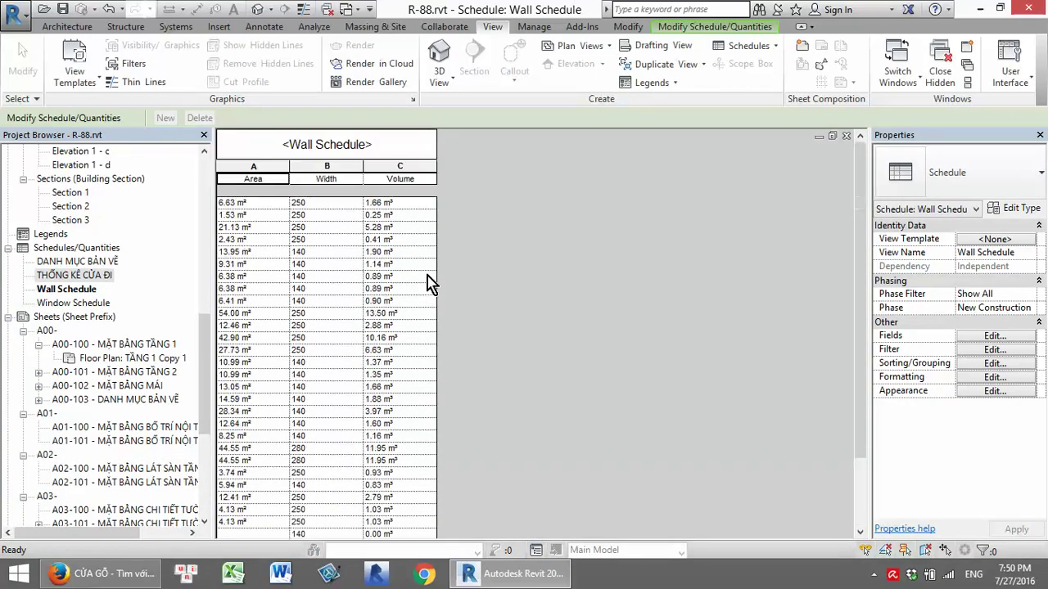
scroll(428, 283, "down", 3)
scroll(435, 276, "down", 1)
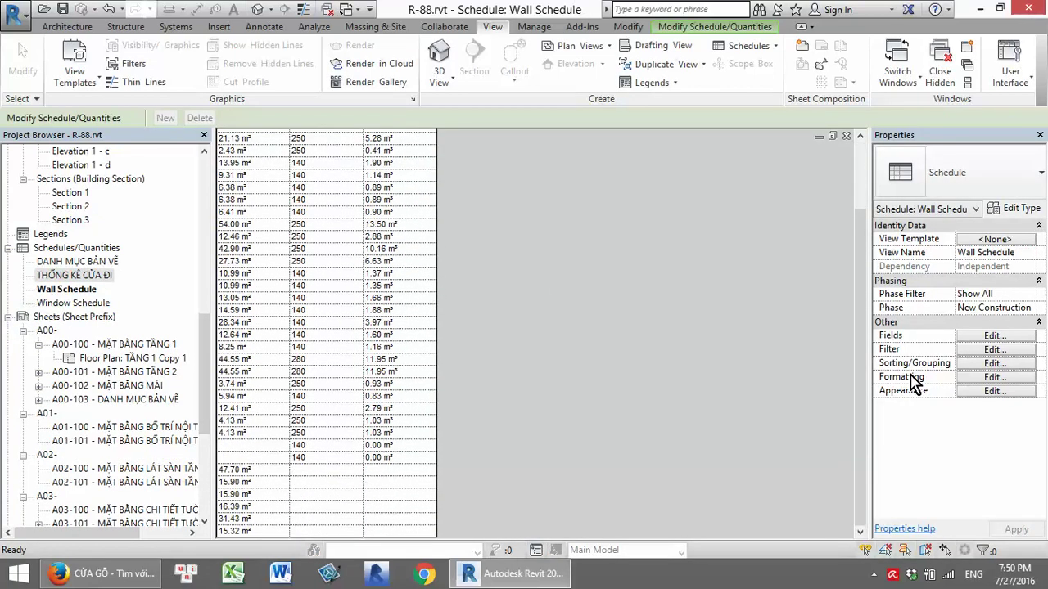
left_click(990, 376)
left_click(894, 96)
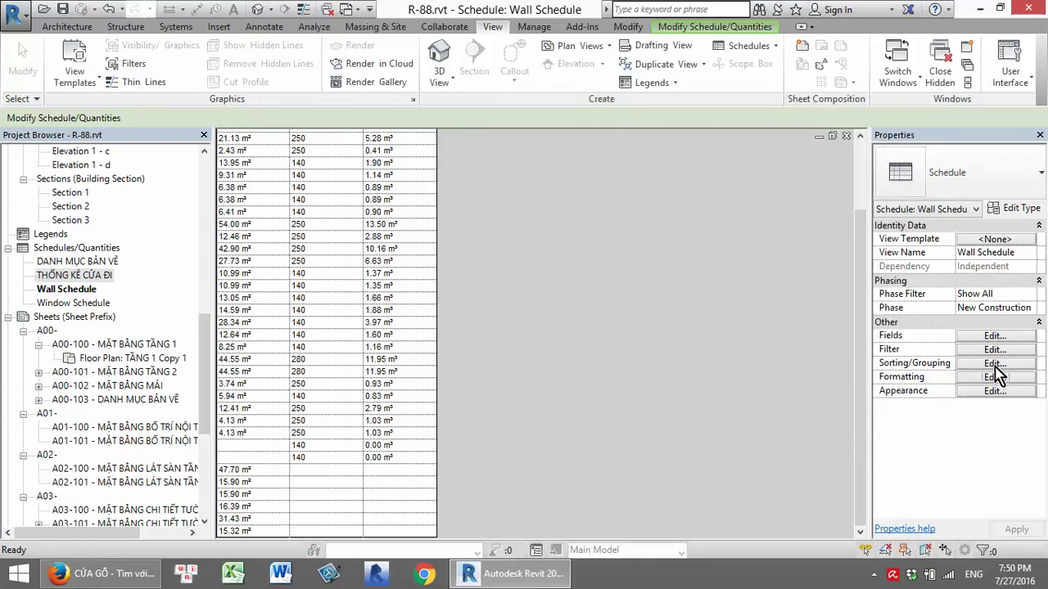
Enable grand totals titled TỔNG SỐ while keeping every wall instance itemized
left_click(992, 364)
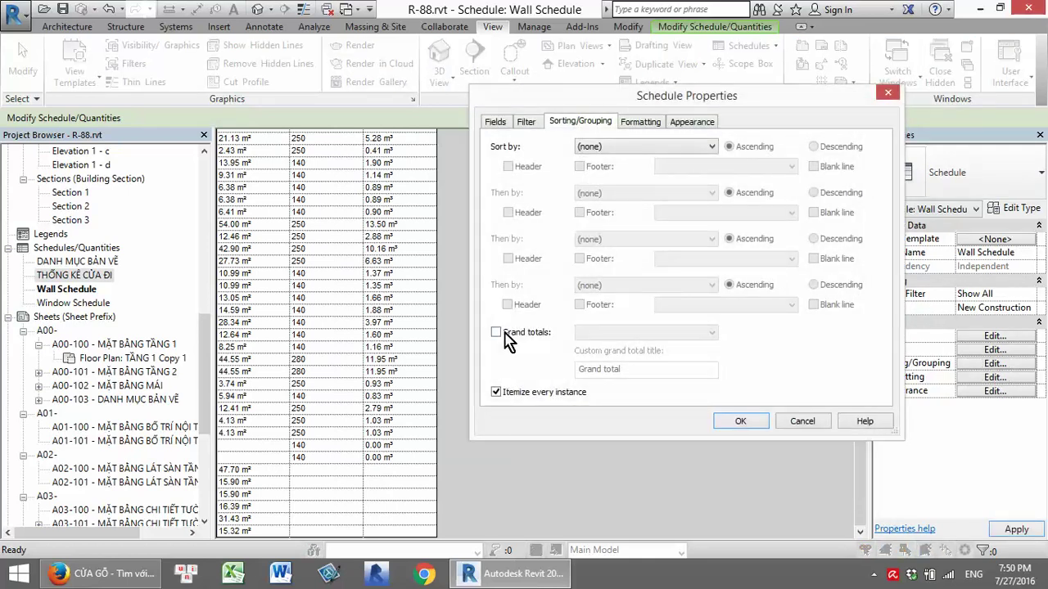
left_click(495, 332)
left_click_drag(615, 367, 568, 391)
type("TỔNG SỐ")
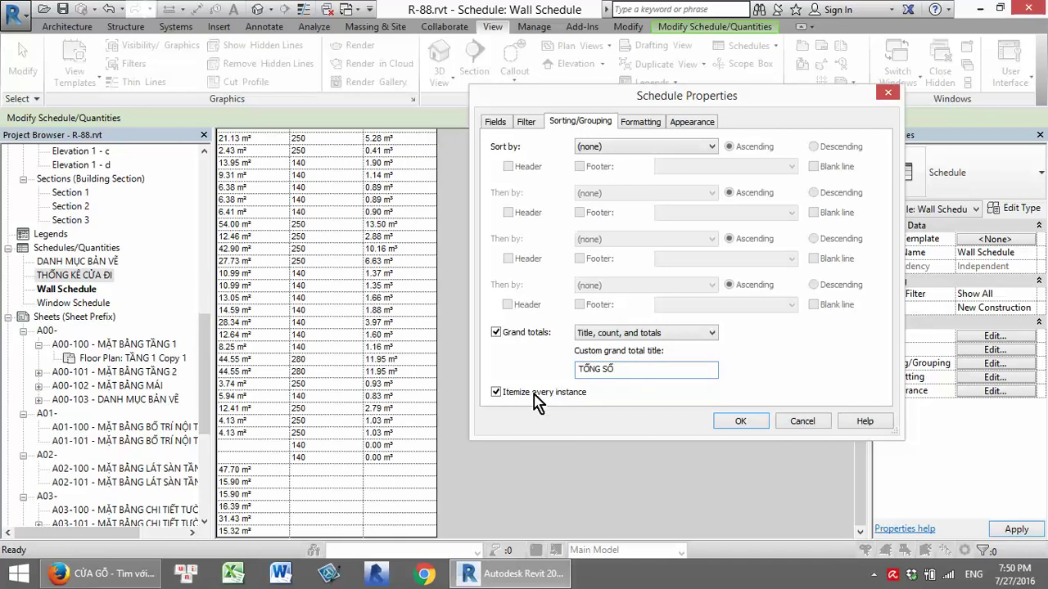
left_click(496, 392)
left_click(741, 420)
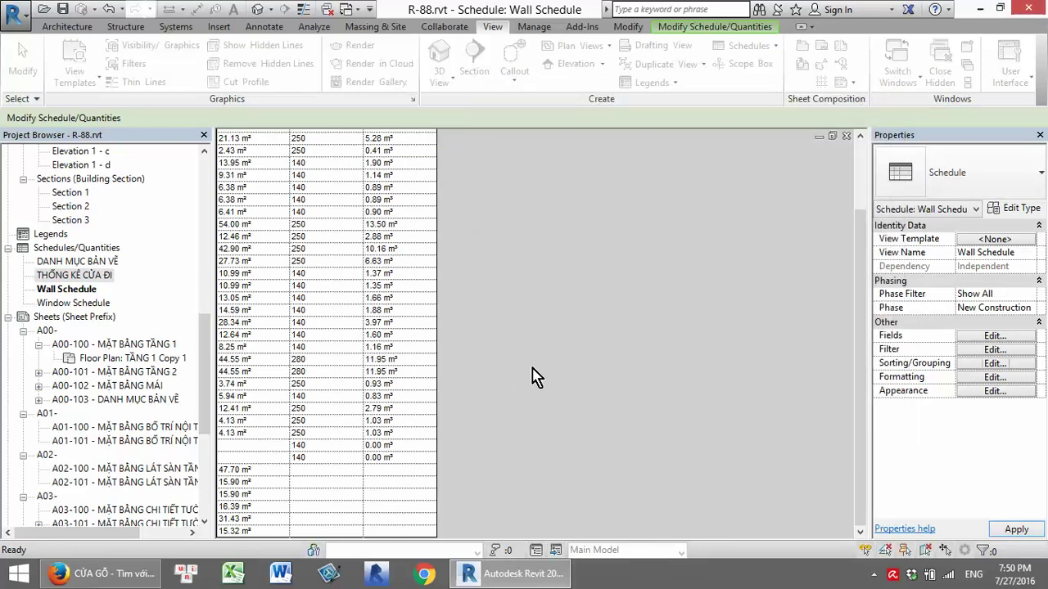
left_click(994, 363)
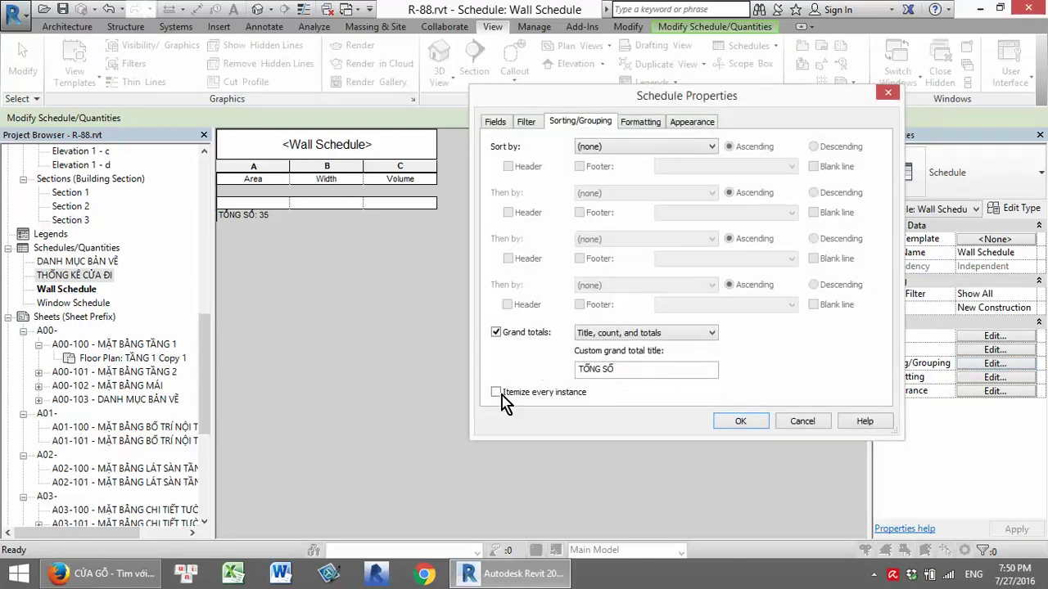
left_click(496, 392)
left_click(737, 420)
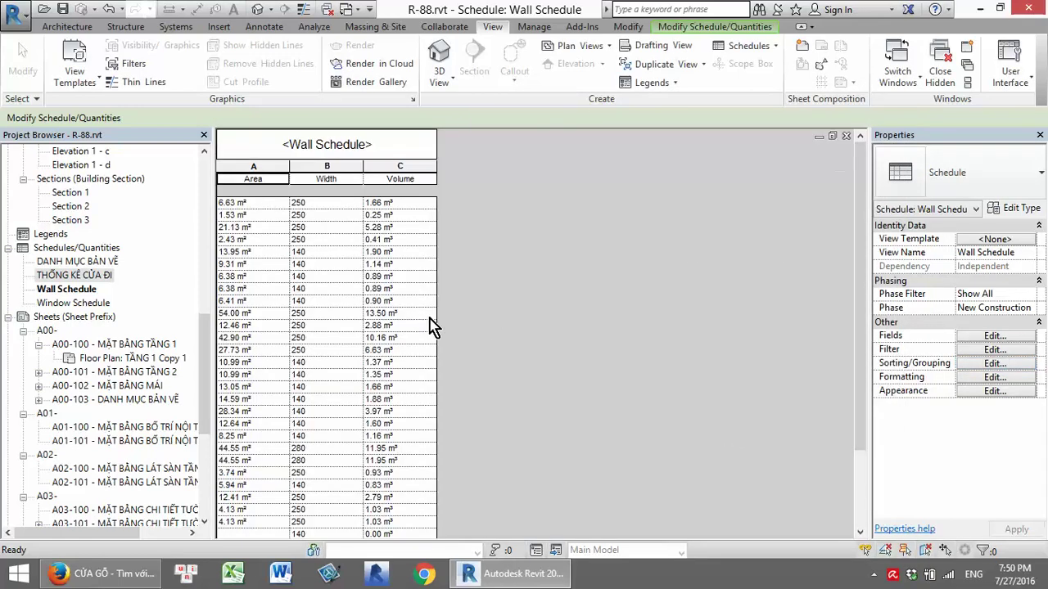
Calculate totals for the Volume column, summing to 89.98 m³
scroll(432, 326, "down", 3)
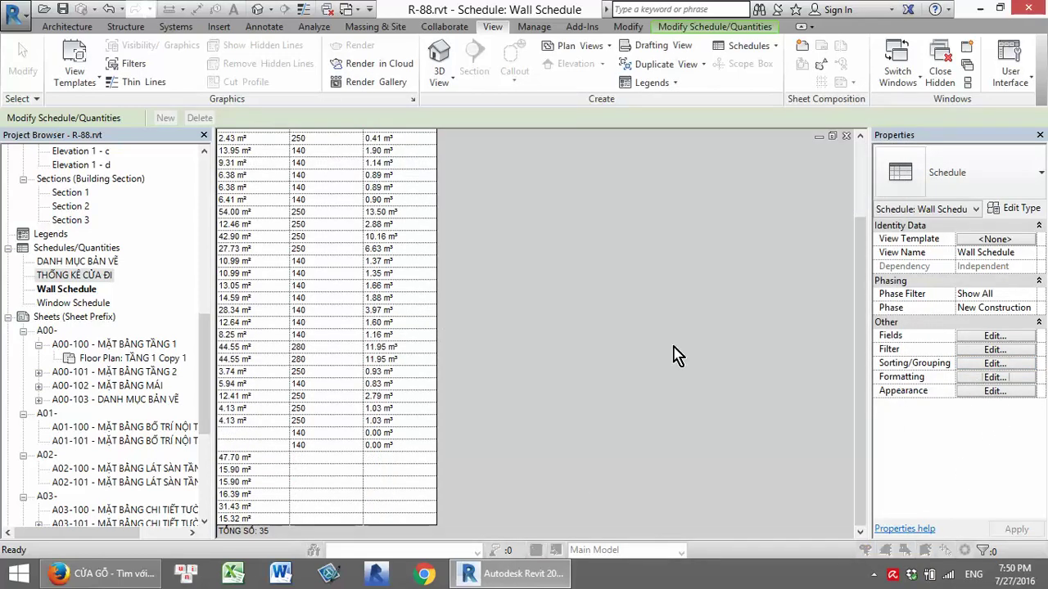
left_click(995, 376)
left_click(502, 166)
left_click(503, 176)
left_click(701, 330)
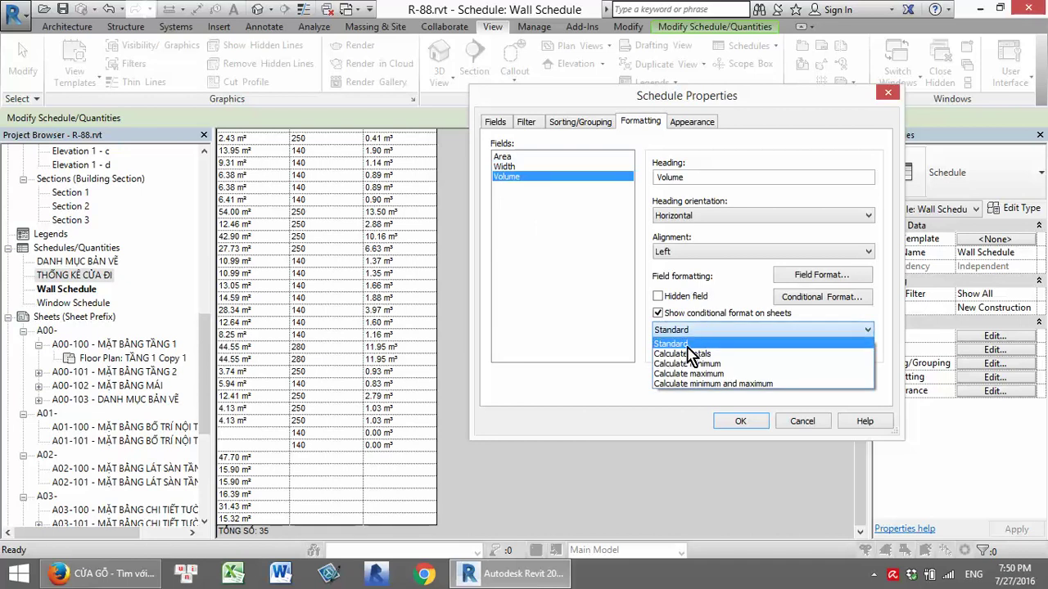
left_click(689, 354)
left_click(741, 422)
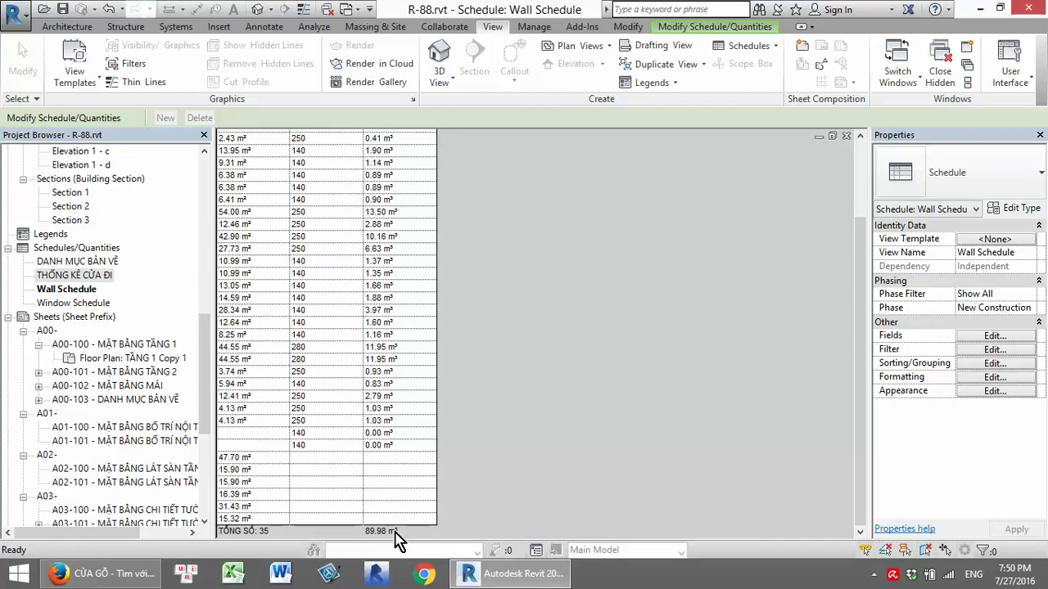
Check Project Units (UN): Volume stays cubic metres rounded to 2 decimal places
left_click(532, 27)
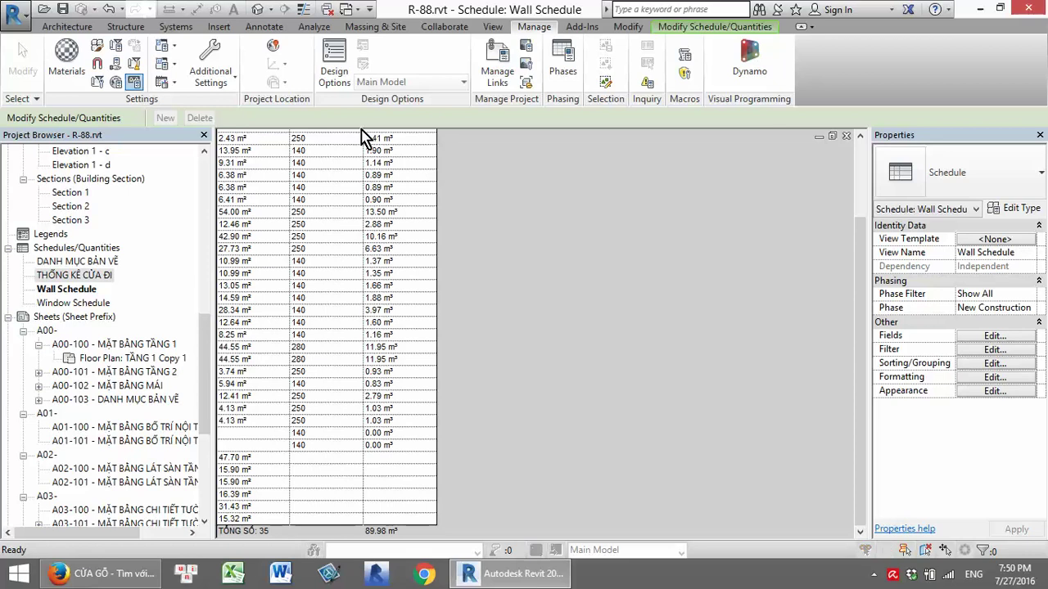
key("u")
key("n")
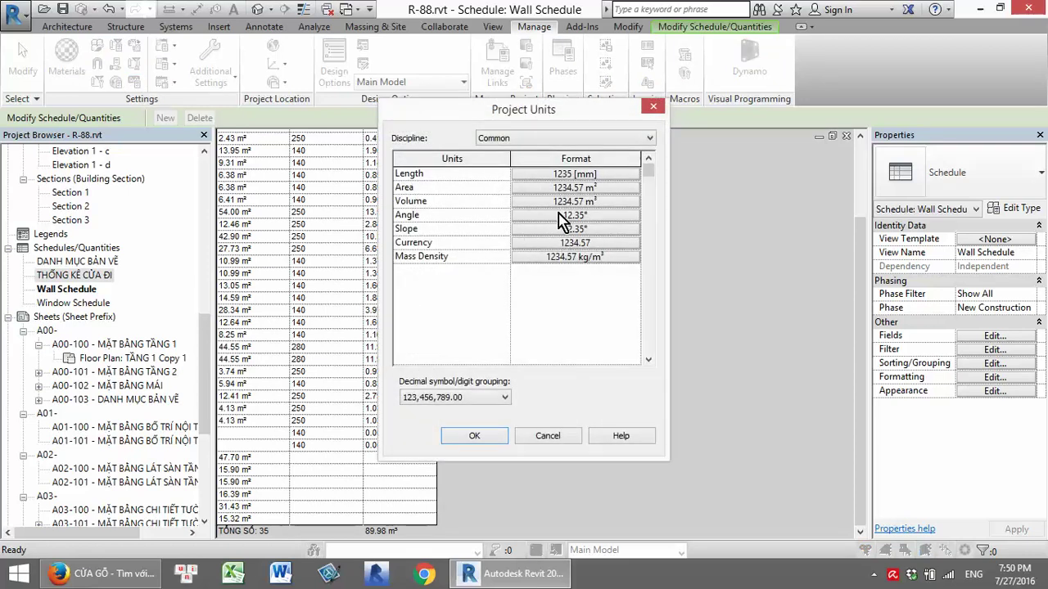
left_click(561, 203)
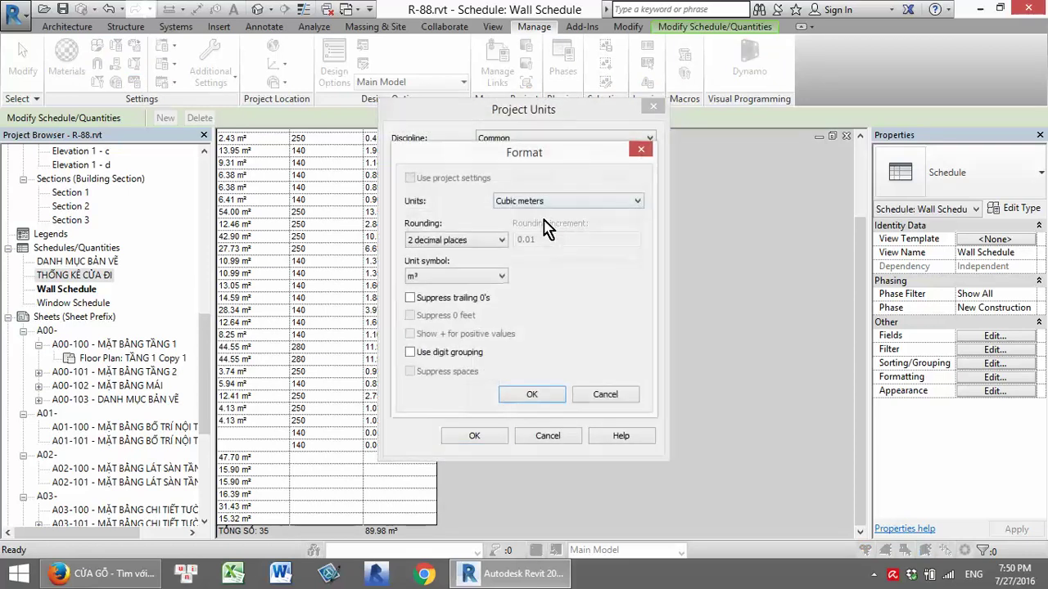
left_click(490, 240)
left_click(499, 315)
left_click(529, 396)
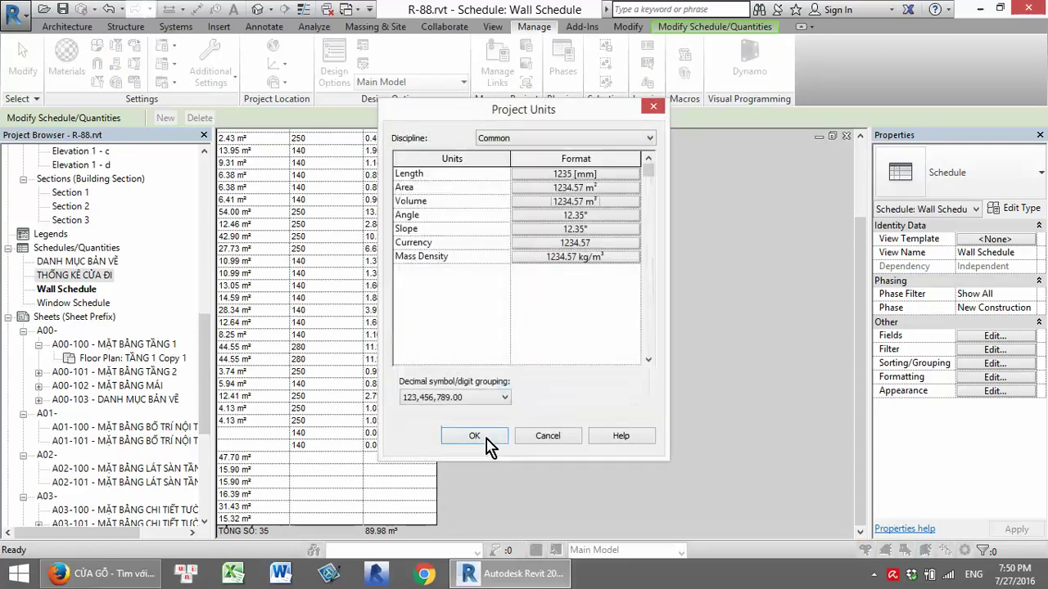
left_click(475, 435)
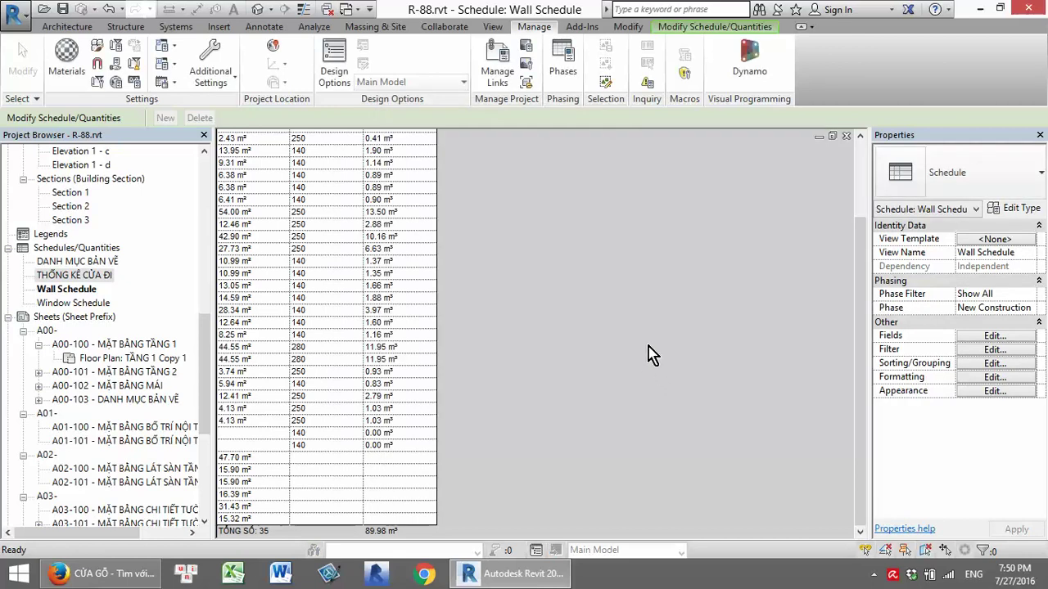
Add a Number calculated field SỐ LƯỢNG GẠCH with formula Volume*550/1M³
left_click(987, 337)
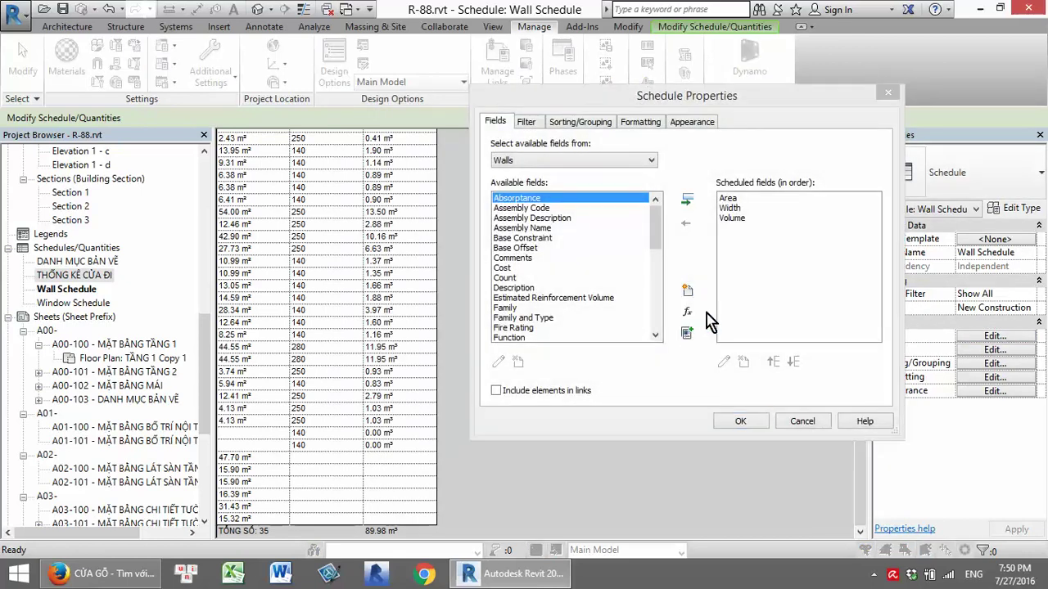
left_click(687, 312)
type("SỐ LƯỢNG GACH")
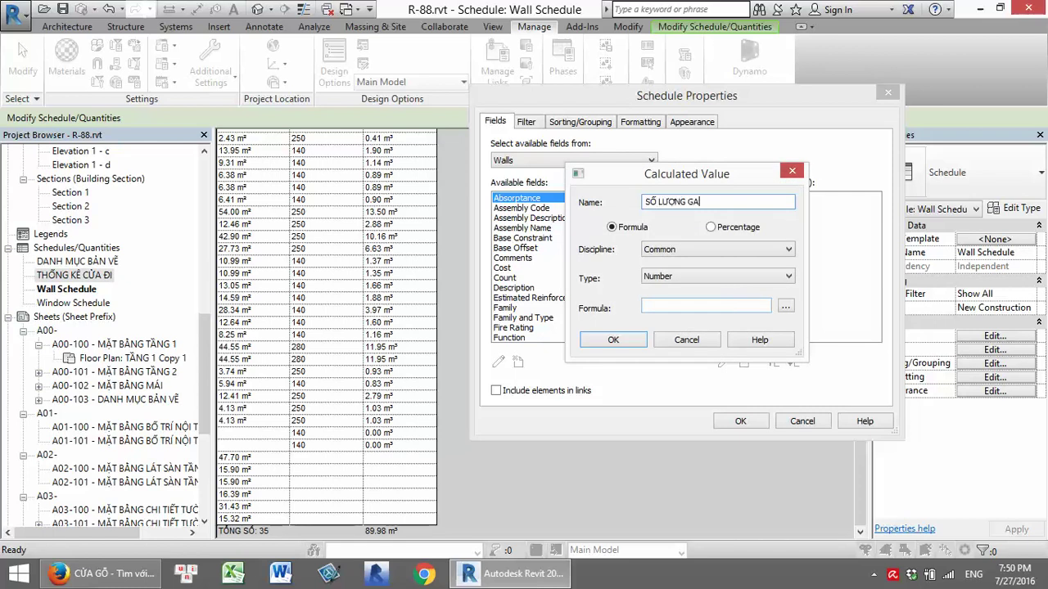
left_click(696, 277)
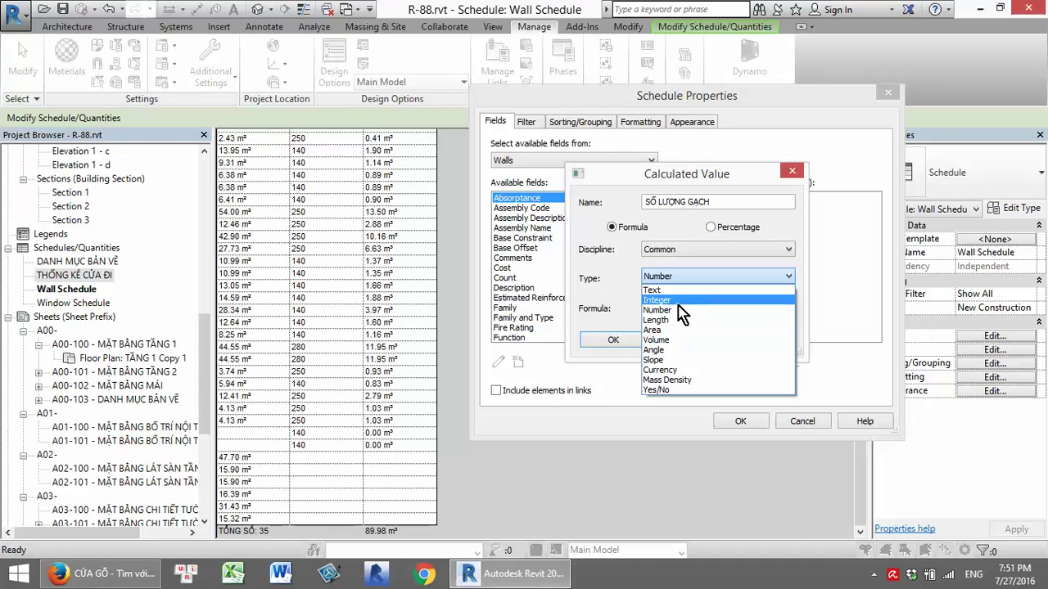
left_click(674, 311)
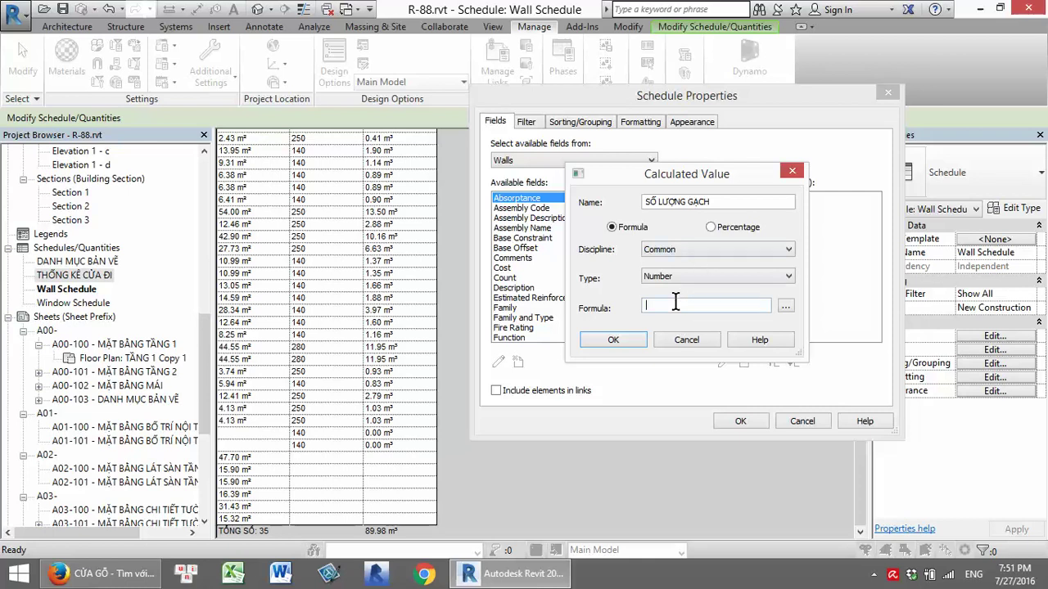
left_click(787, 308)
left_click(645, 212)
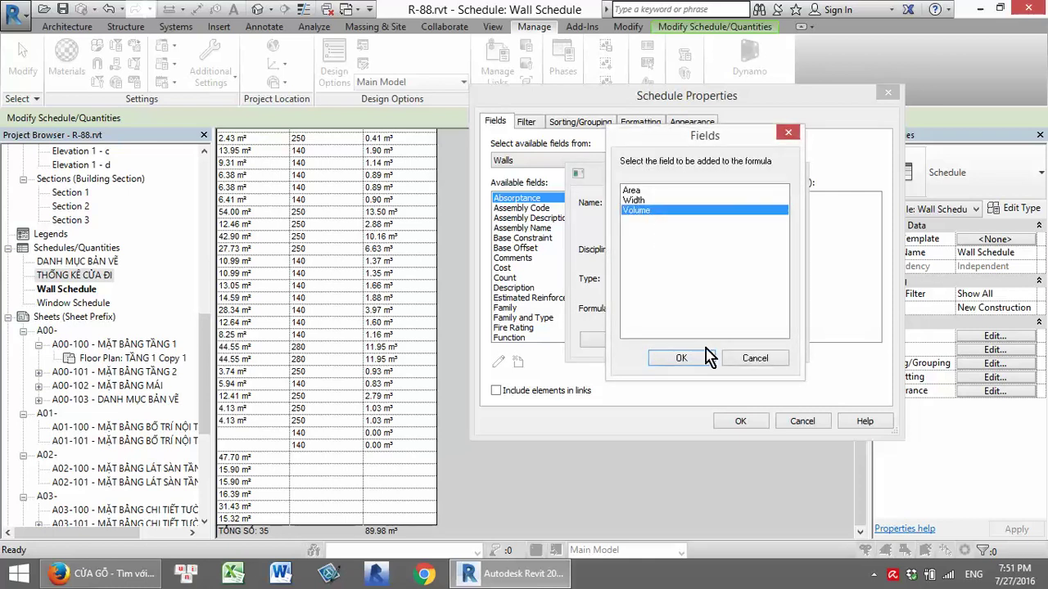
left_click(681, 358)
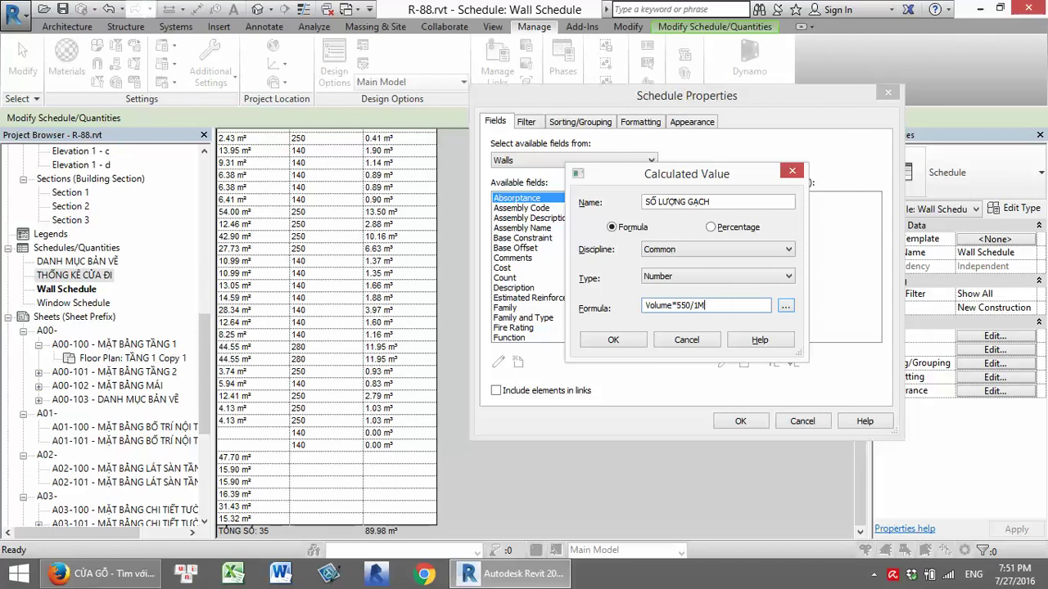
left_click(625, 337)
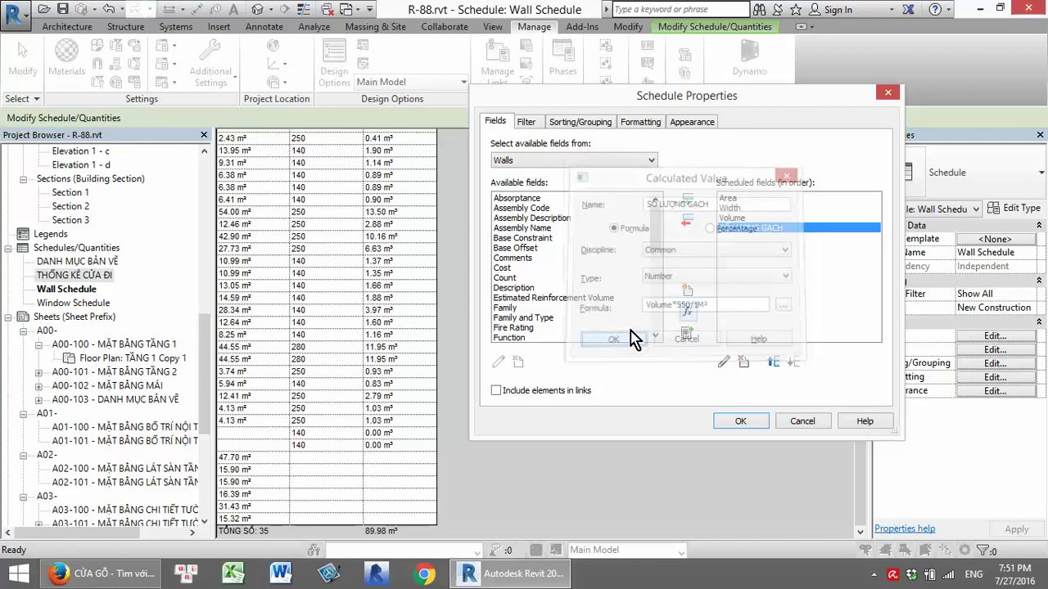
left_click(740, 421)
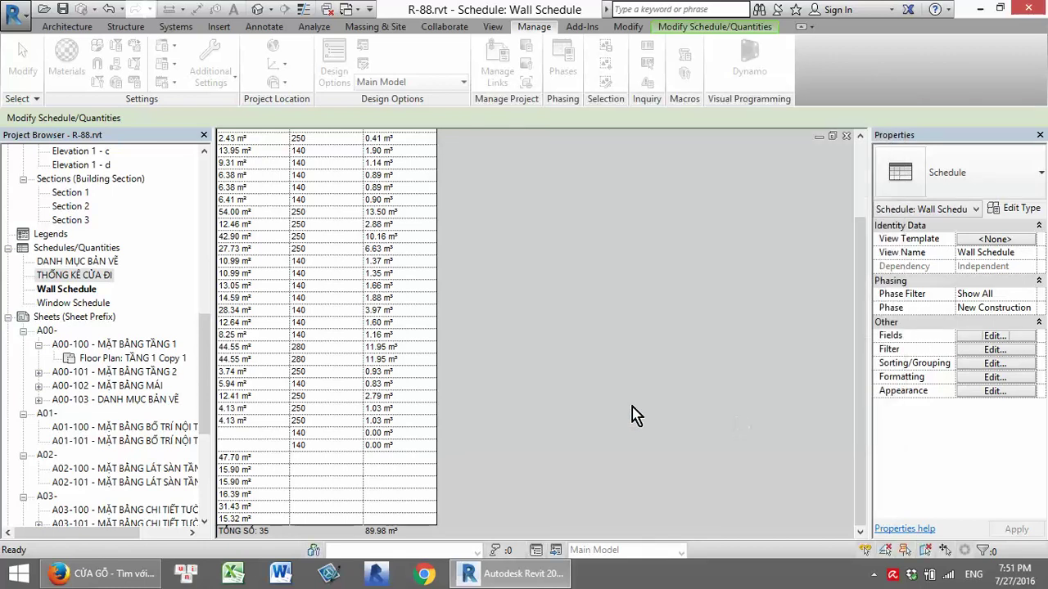
Set the SỐ LƯỢNG GẠCH field to Calculate totals, giving a 49489.585758 brick total
scroll(495, 393, "up", 5)
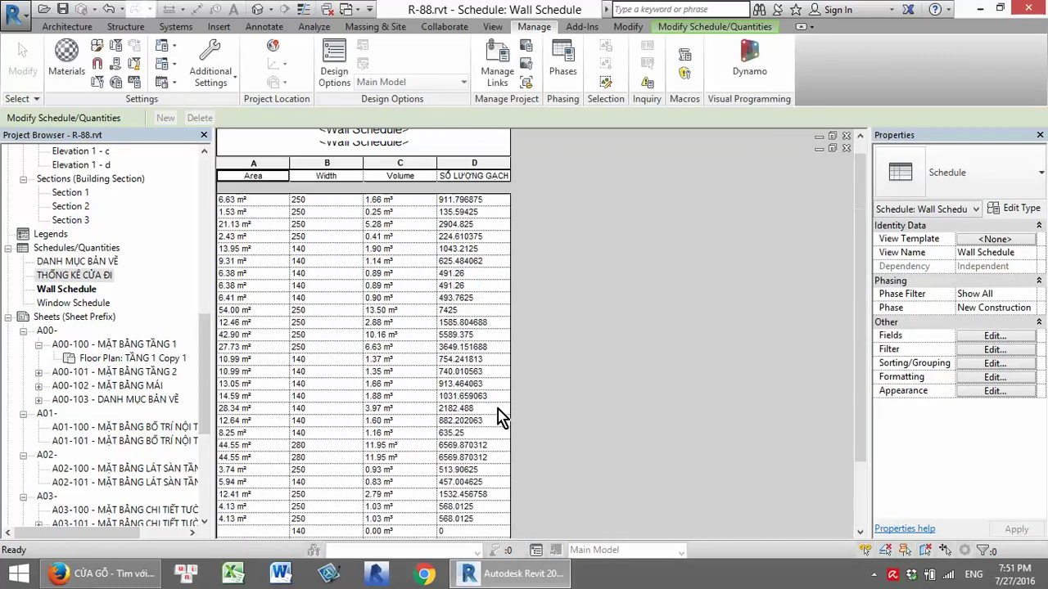
scroll(491, 344, "up", 2)
scroll(470, 311, "down", 10)
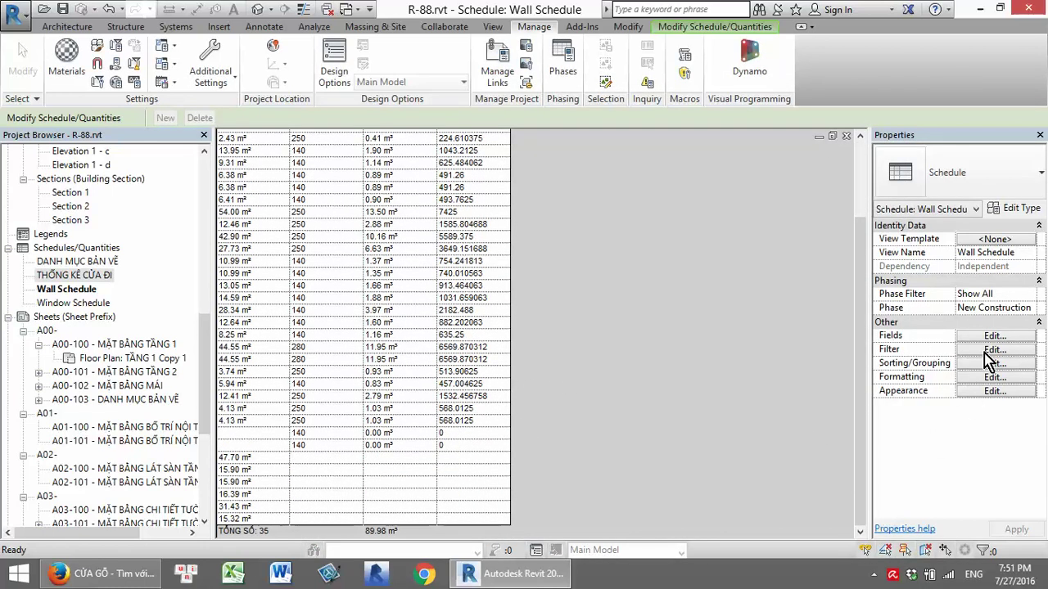
left_click(992, 378)
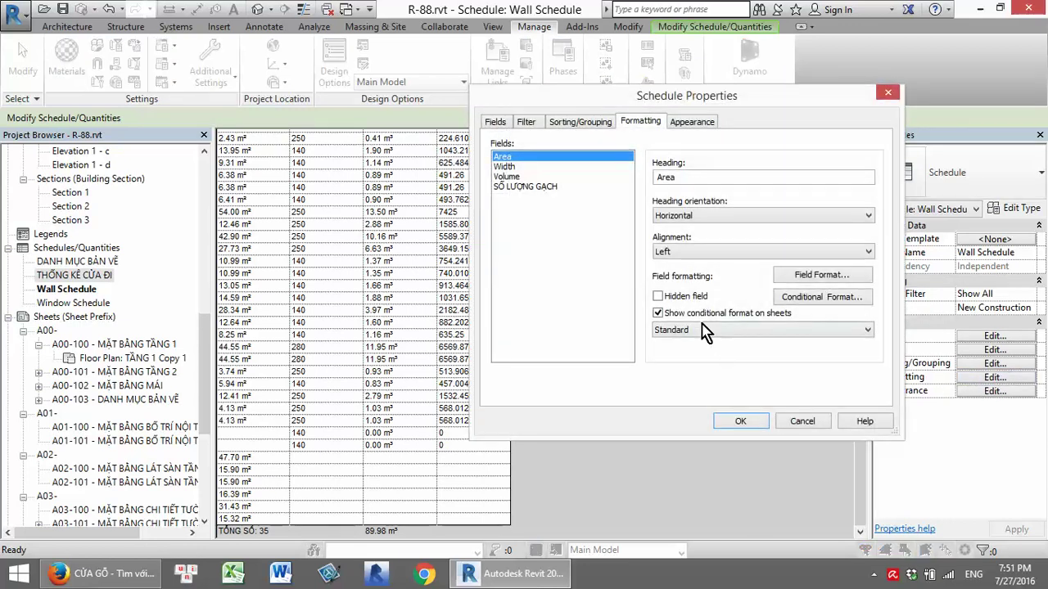
left_click(540, 188)
left_click(696, 330)
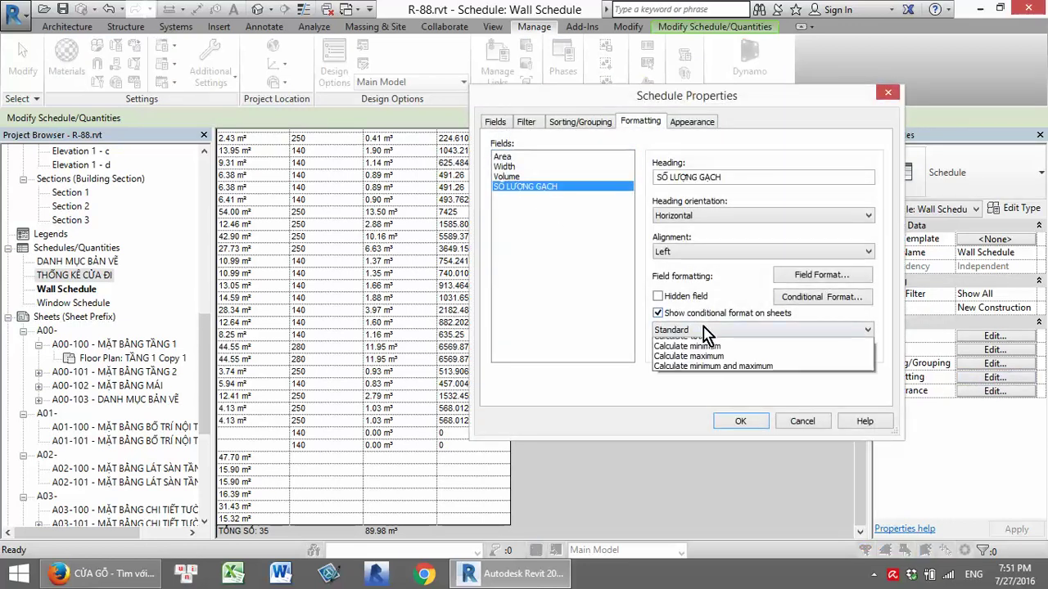
left_click(704, 356)
left_click(754, 424)
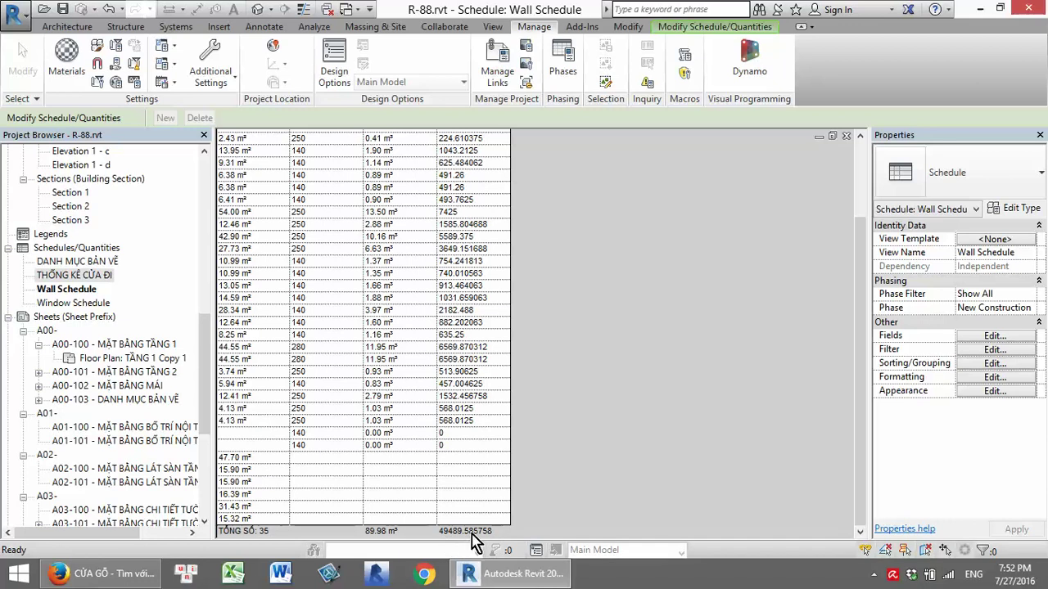
scroll(472, 536, "up", 10)
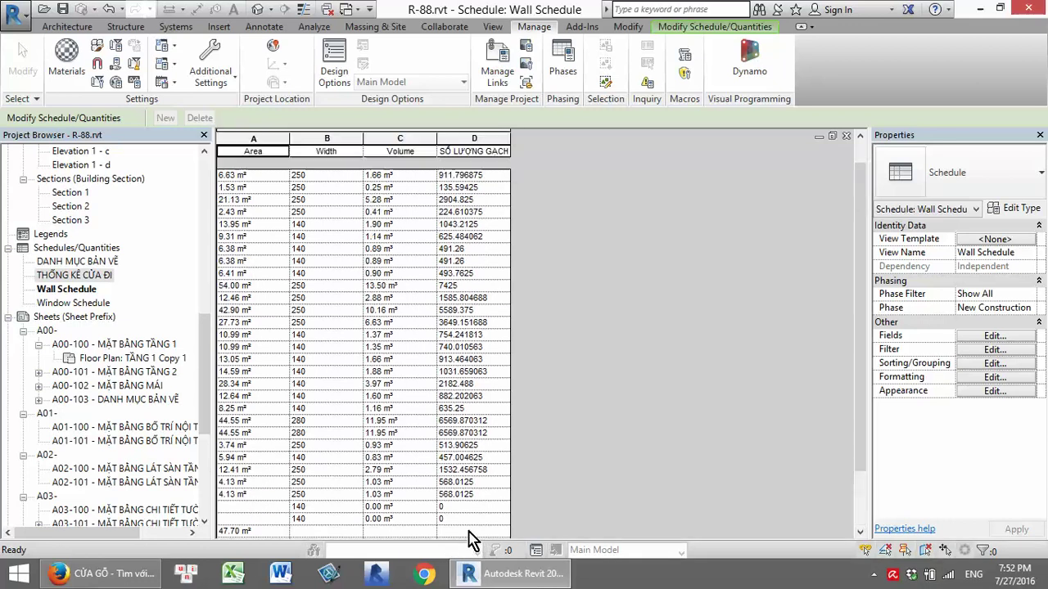
scroll(459, 458, "up", 2)
scroll(553, 399, "down", 12)
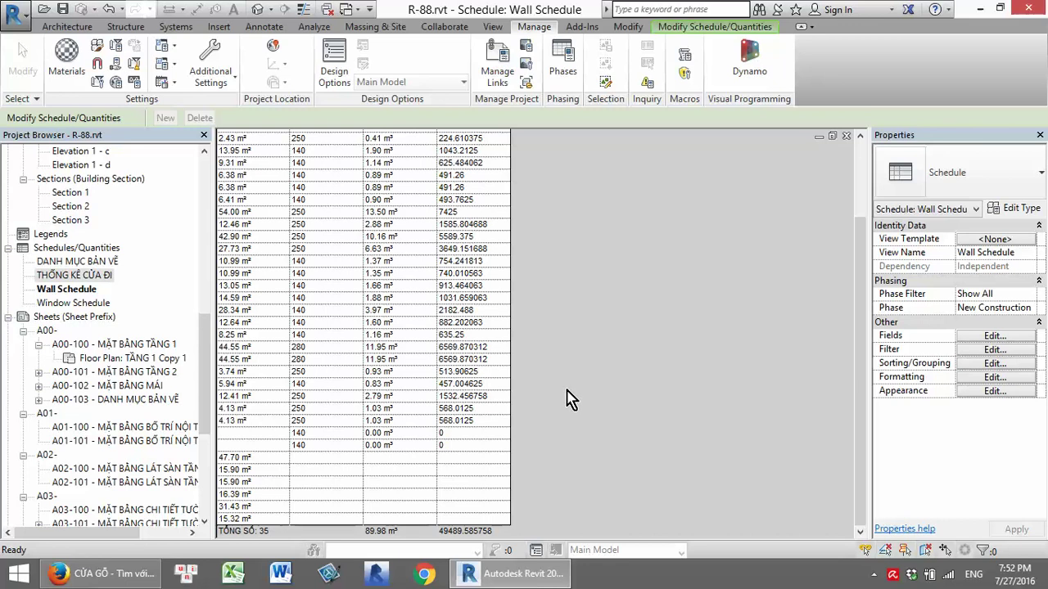
scroll(569, 398, "up", 3)
scroll(569, 396, "down", 1)
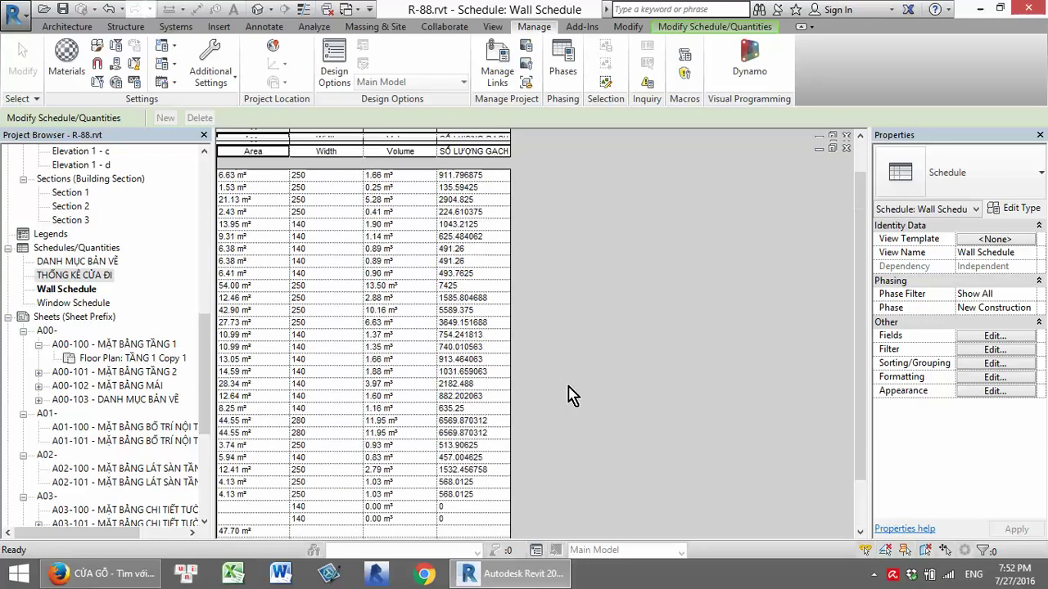
scroll(568, 391, "up", 1)
scroll(573, 392, "down", 3)
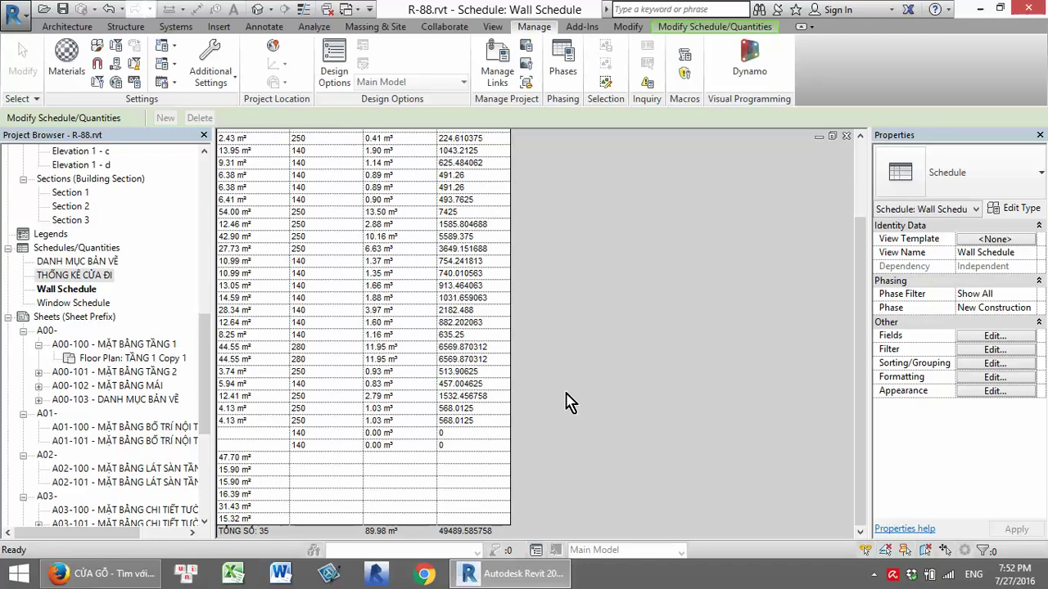
scroll(519, 332, "up", 3)
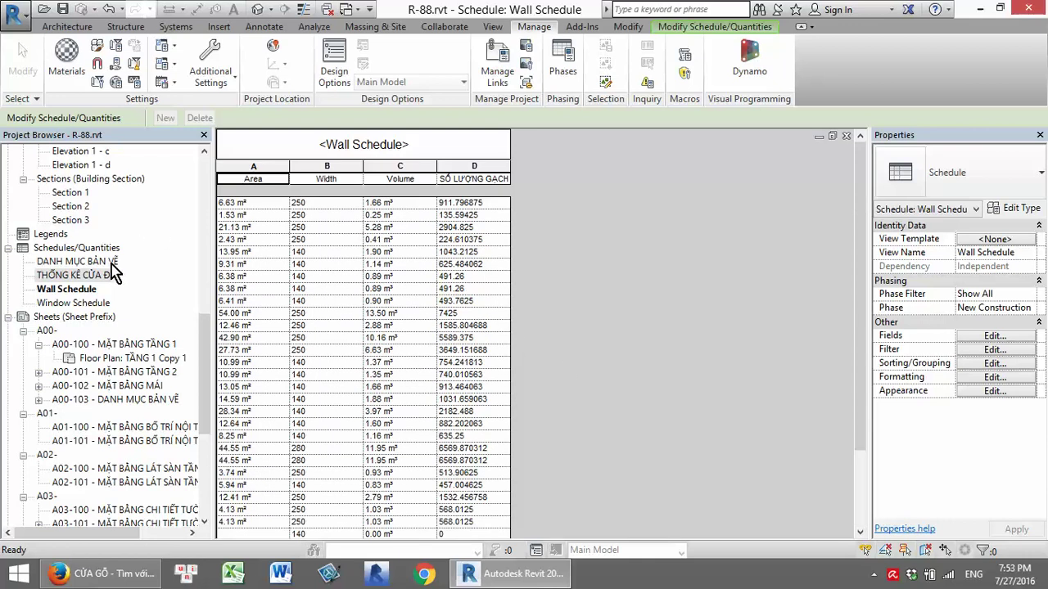
left_click(91, 291)
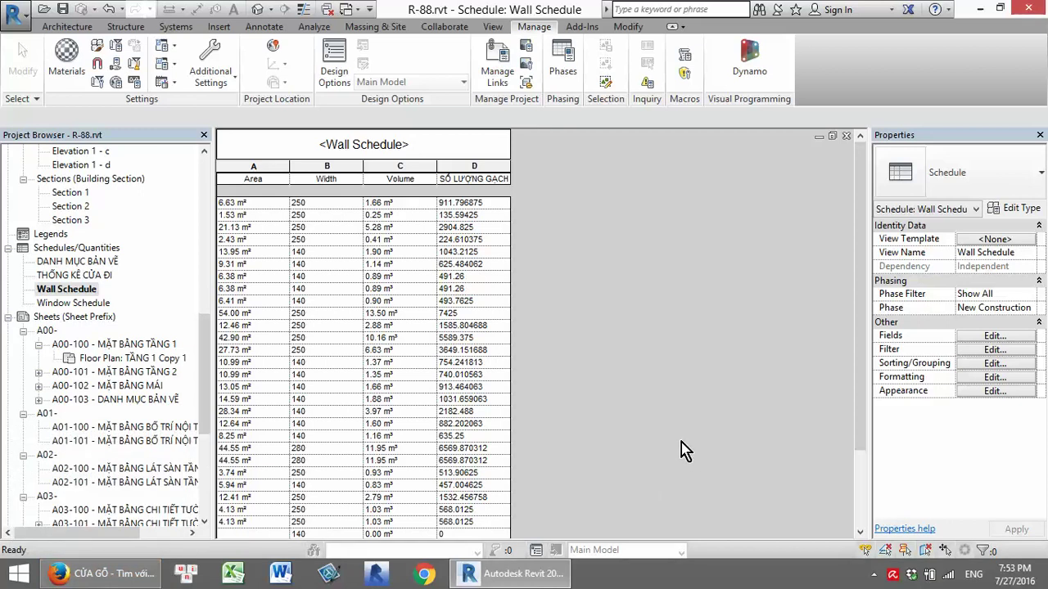
left_click(560, 293)
scroll(610, 229, "down", 3)
left_click(331, 12)
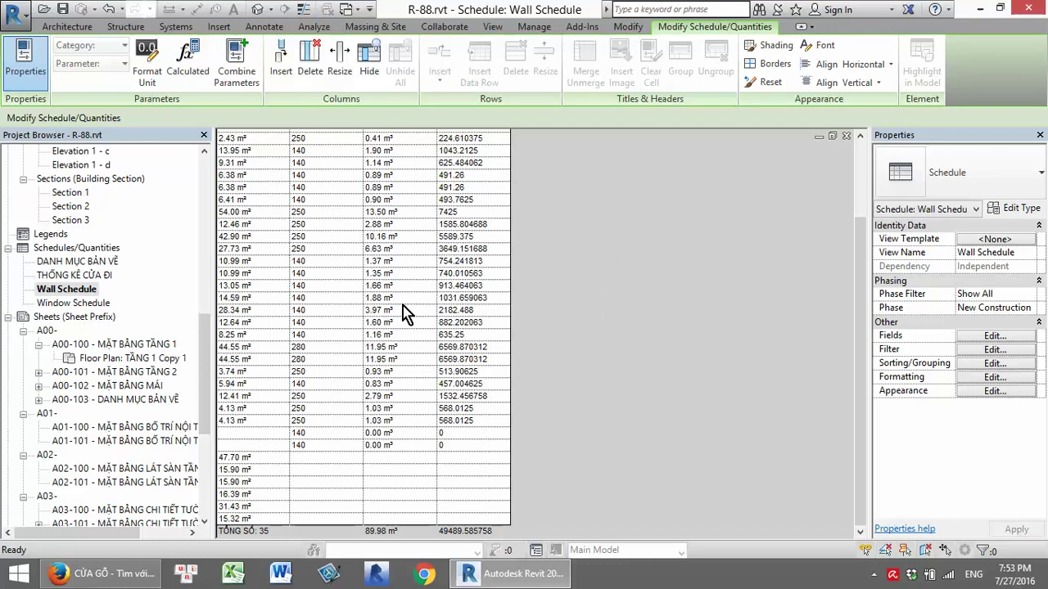
Add the Type Mark and Type fields to the Wall Schedule's scheduled fields
left_click(475, 286)
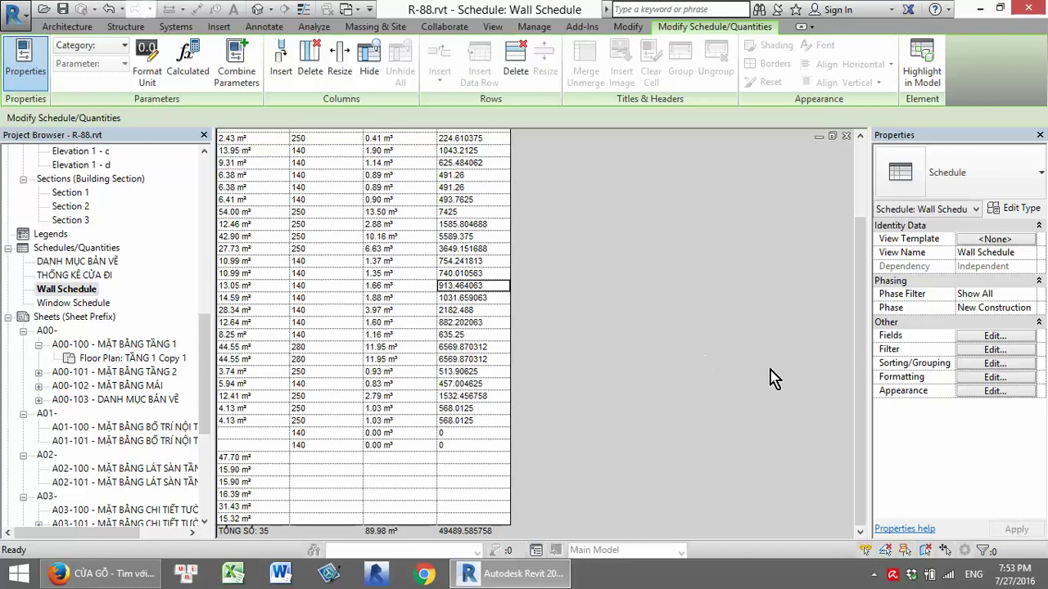
left_click(994, 337)
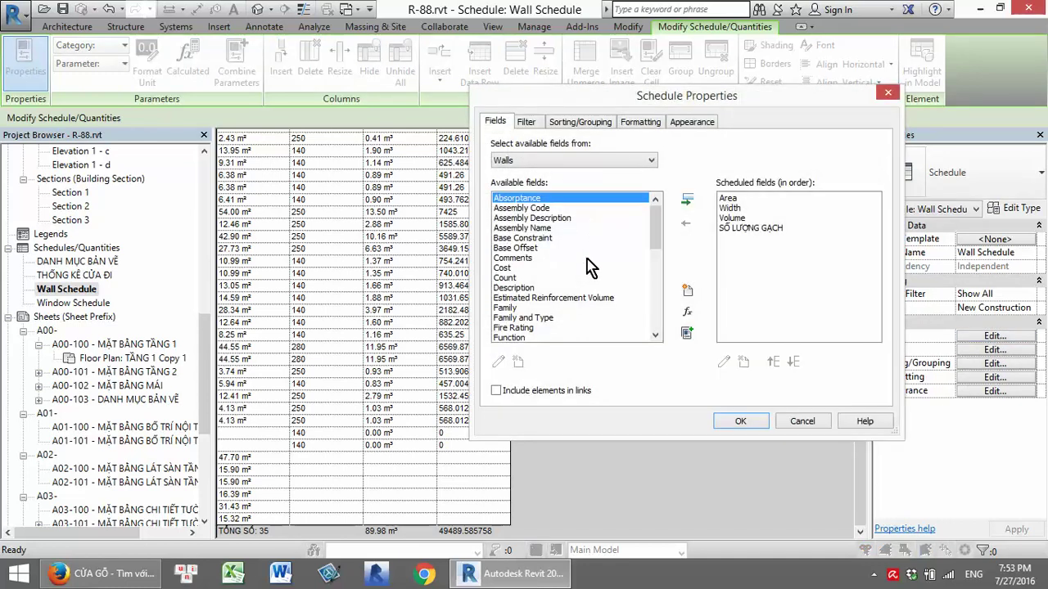
left_click_drag(658, 226, 652, 327)
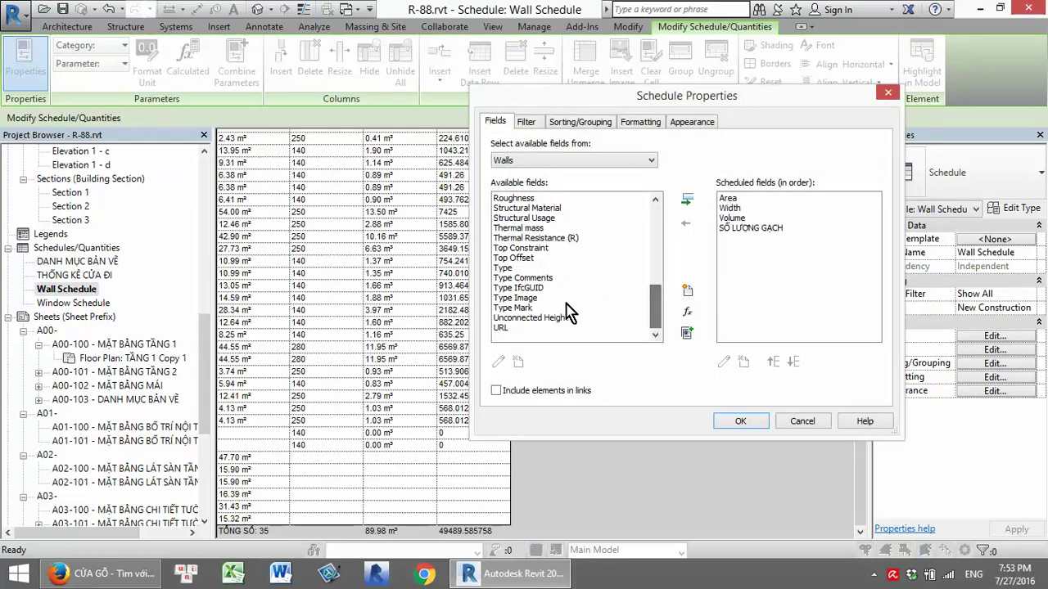
left_click(514, 307)
left_click(688, 203)
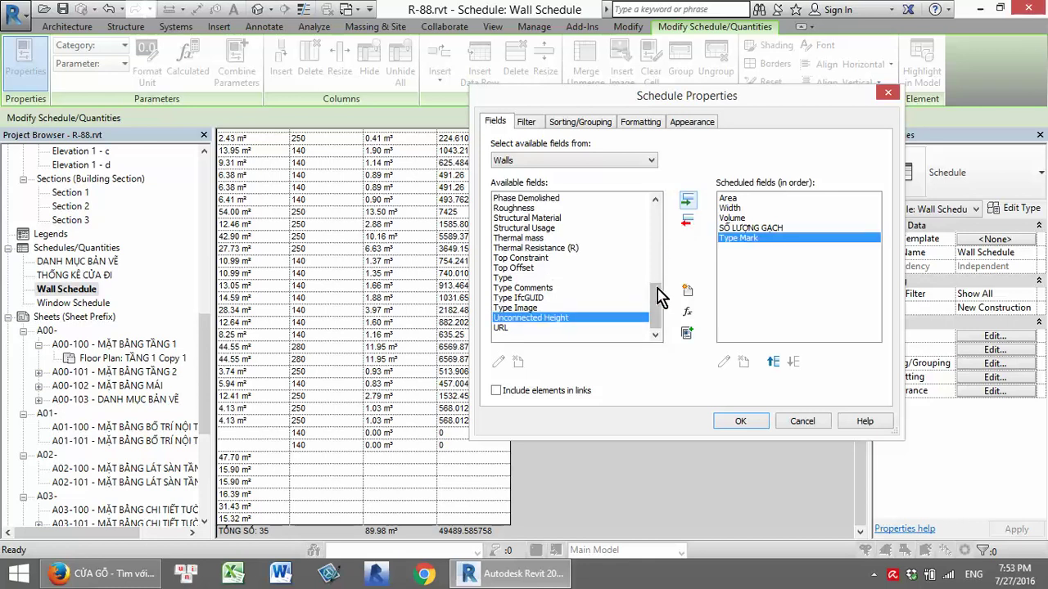
left_click_drag(662, 320, 661, 310)
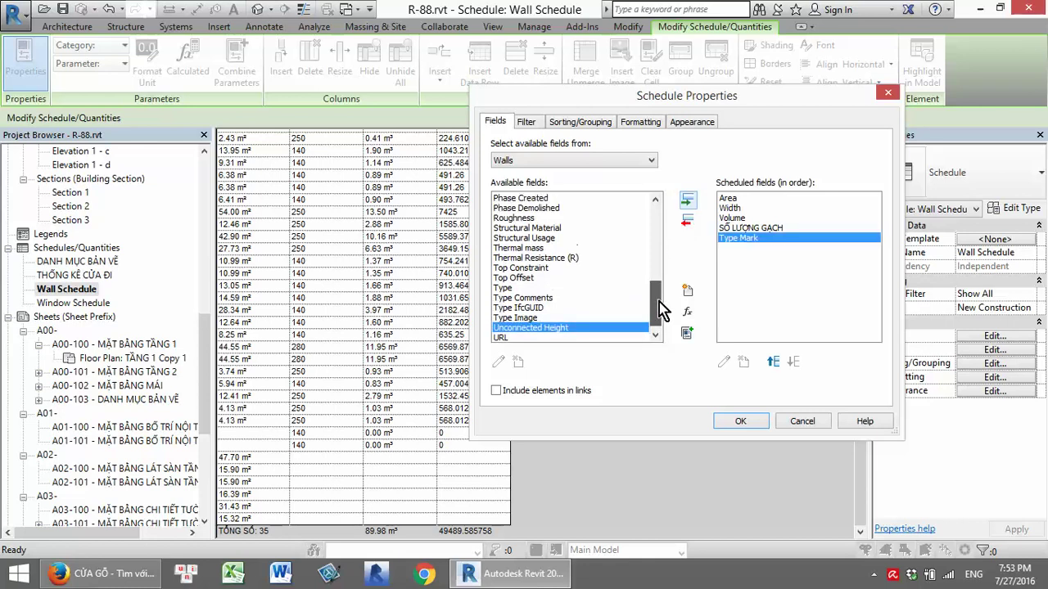
left_click(503, 288)
left_click(688, 200)
Add the Count and Cost fields, remove Description, and apply the new column set
scroll(655, 288, "up", 1)
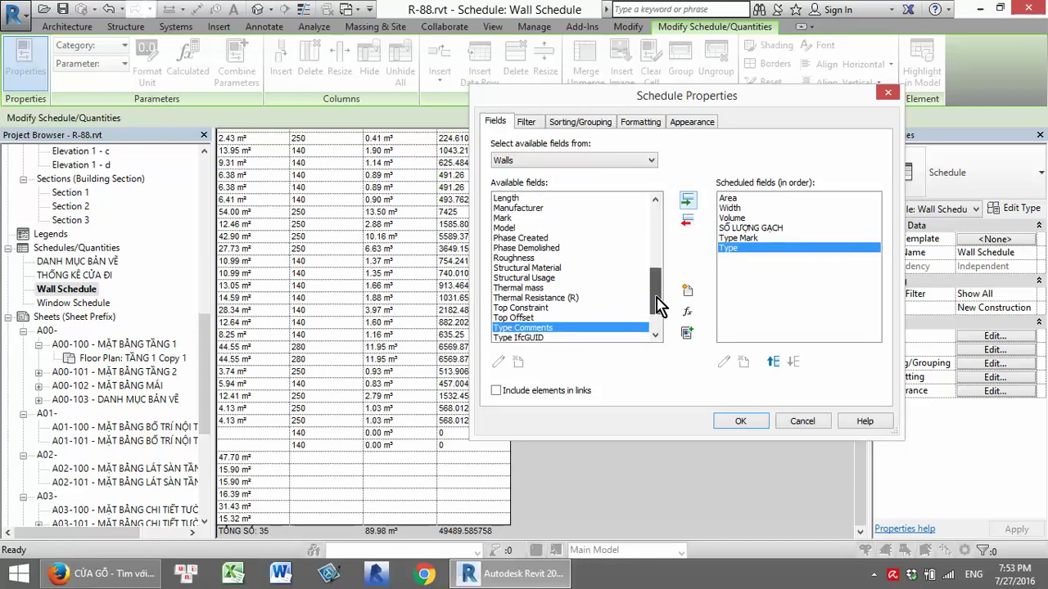
left_click_drag(661, 307, 662, 230)
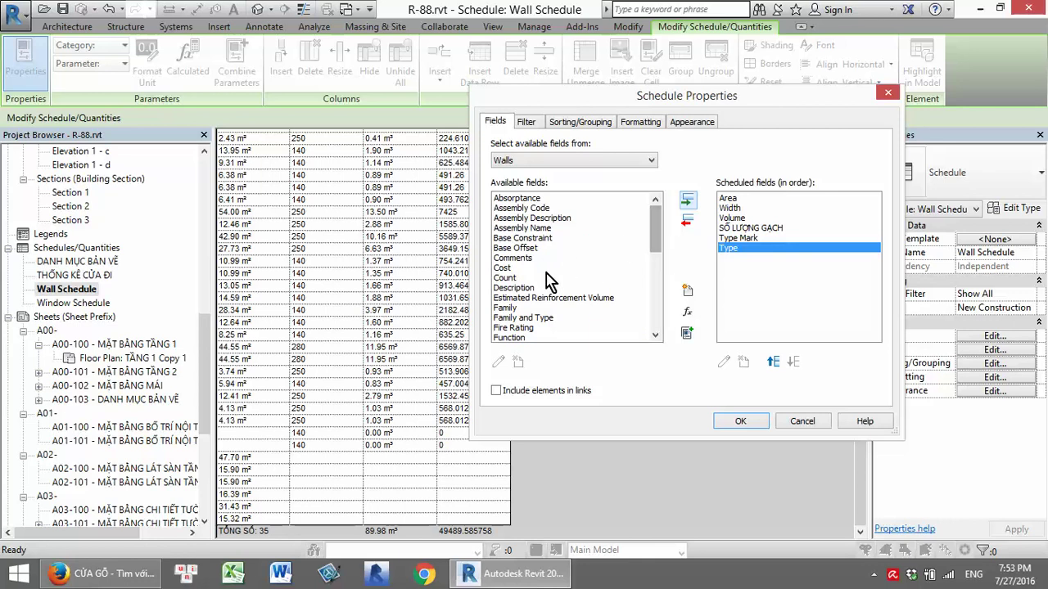
left_click(522, 278)
left_click(687, 201)
left_click(687, 200)
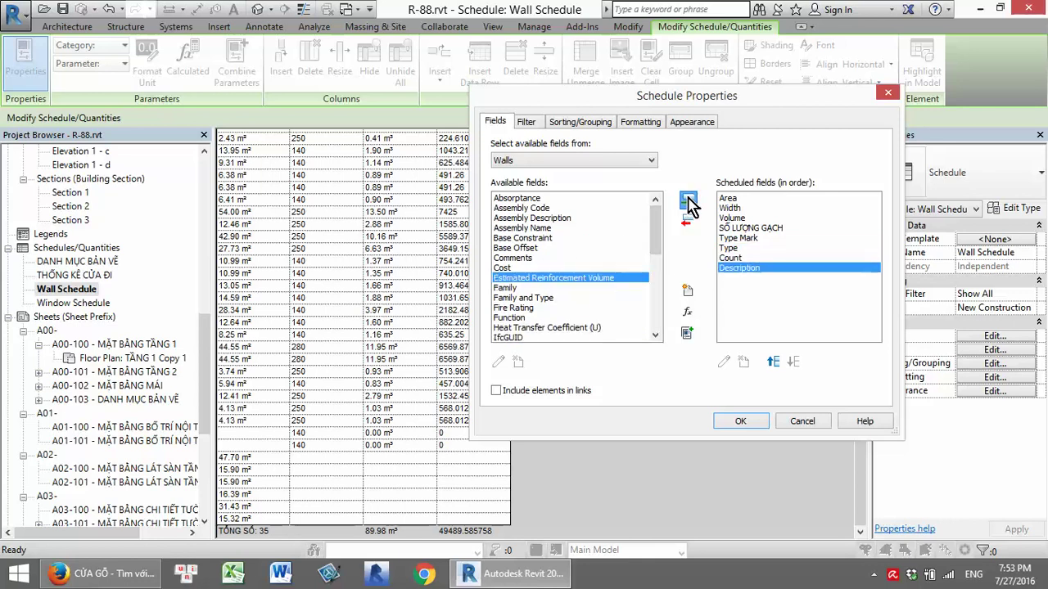
left_click(503, 267)
left_click(686, 202)
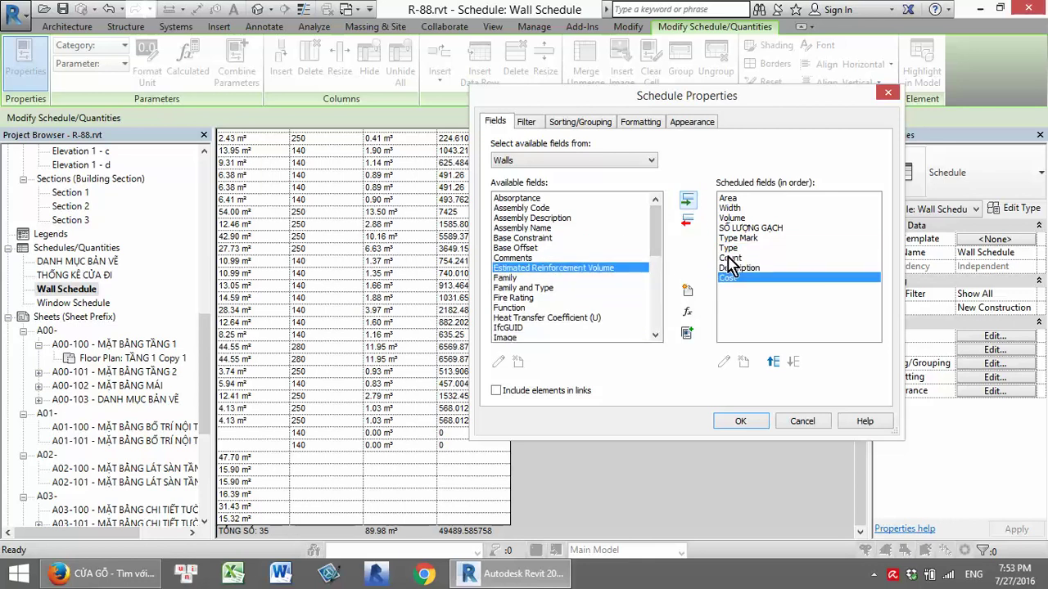
left_click(746, 268)
left_click(687, 222)
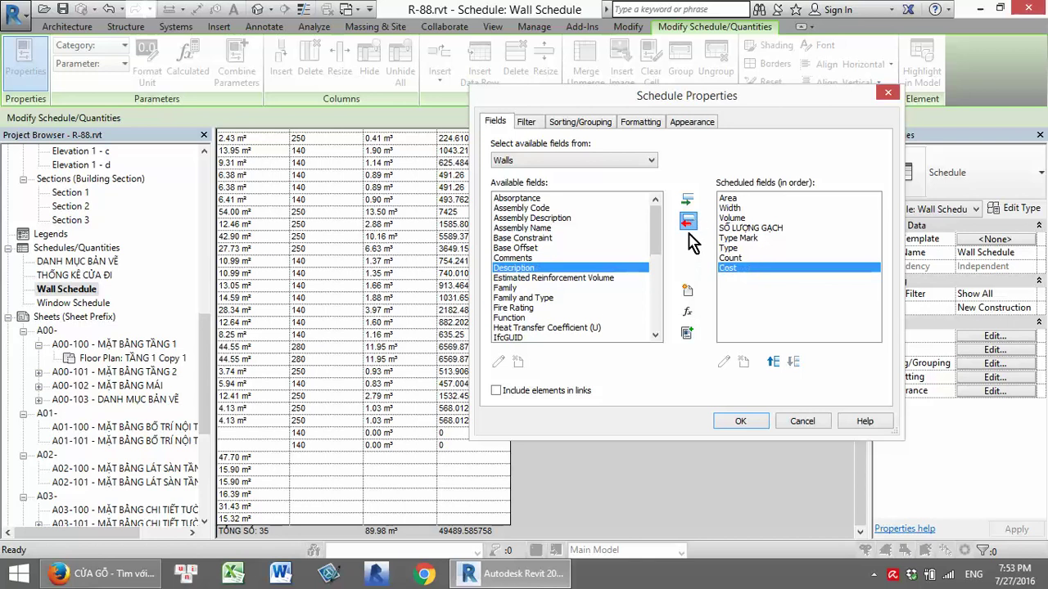
left_click(741, 421)
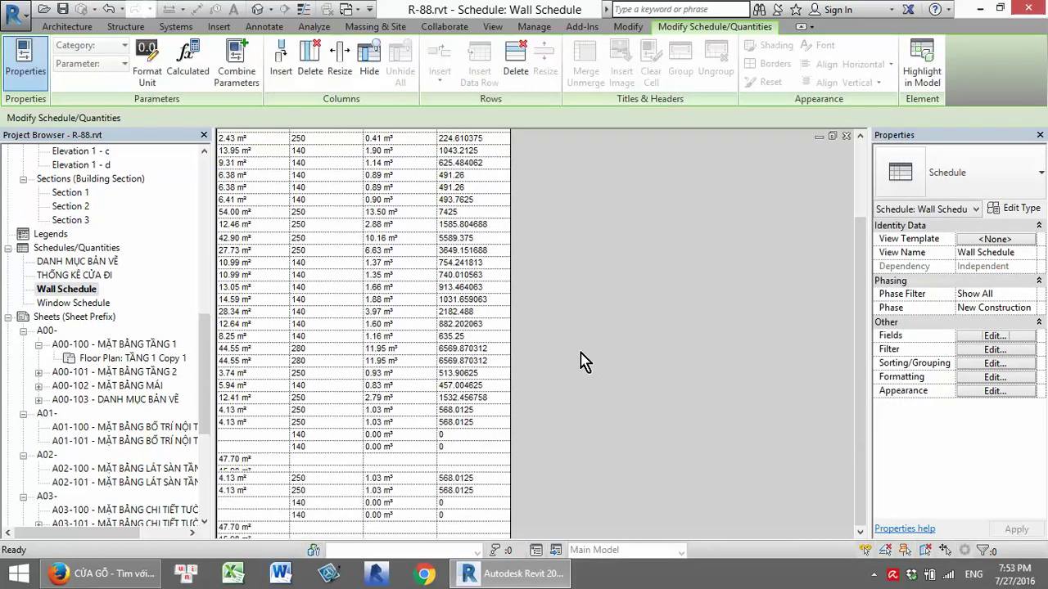
left_click(501, 321)
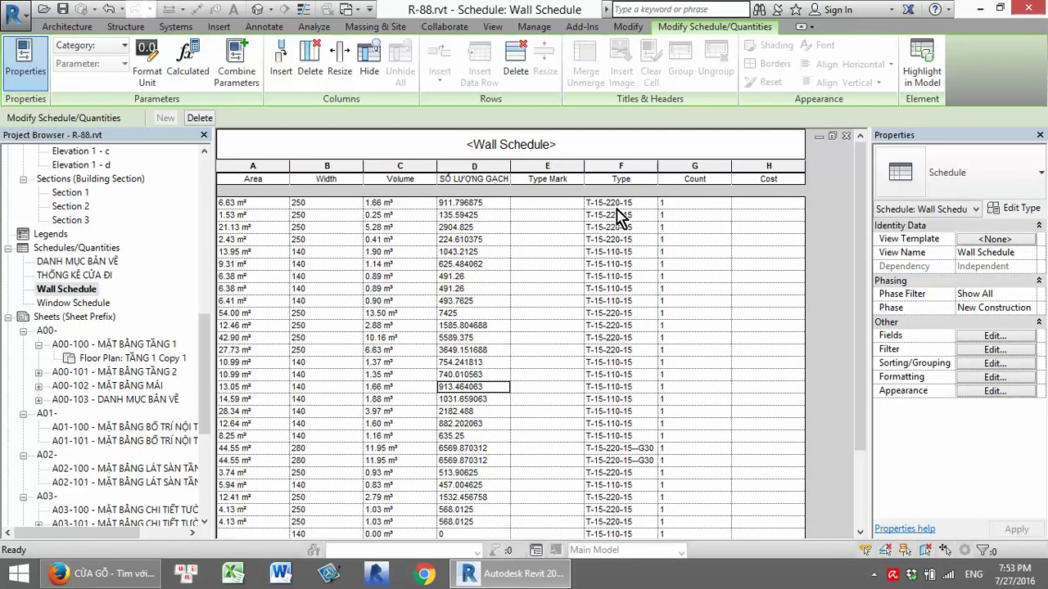
scroll(637, 441, "down", 3)
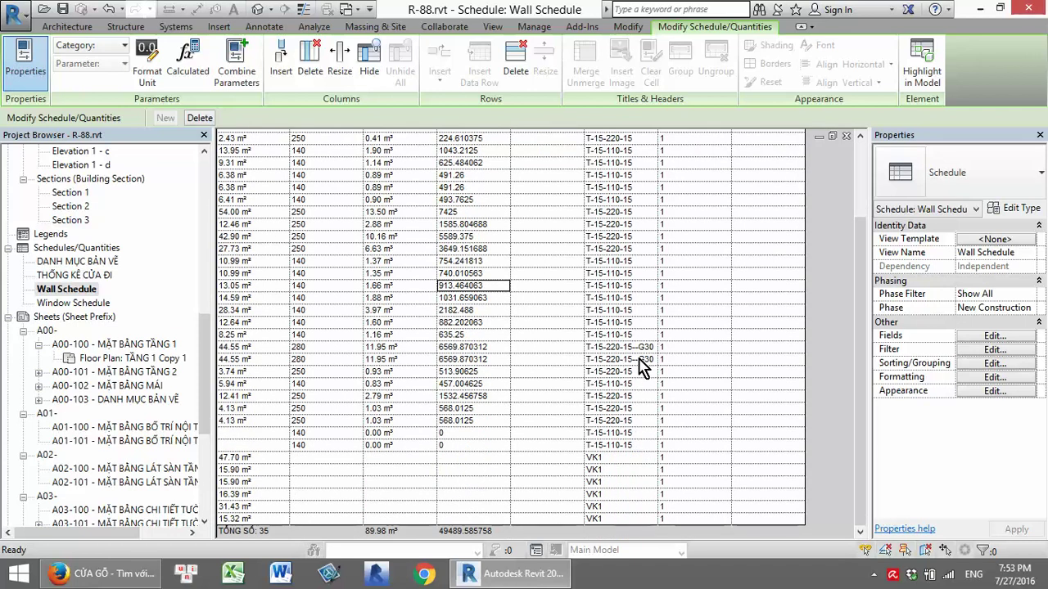
Sort and group the schedule by Type, with a header and totals footer per group
left_click(995, 363)
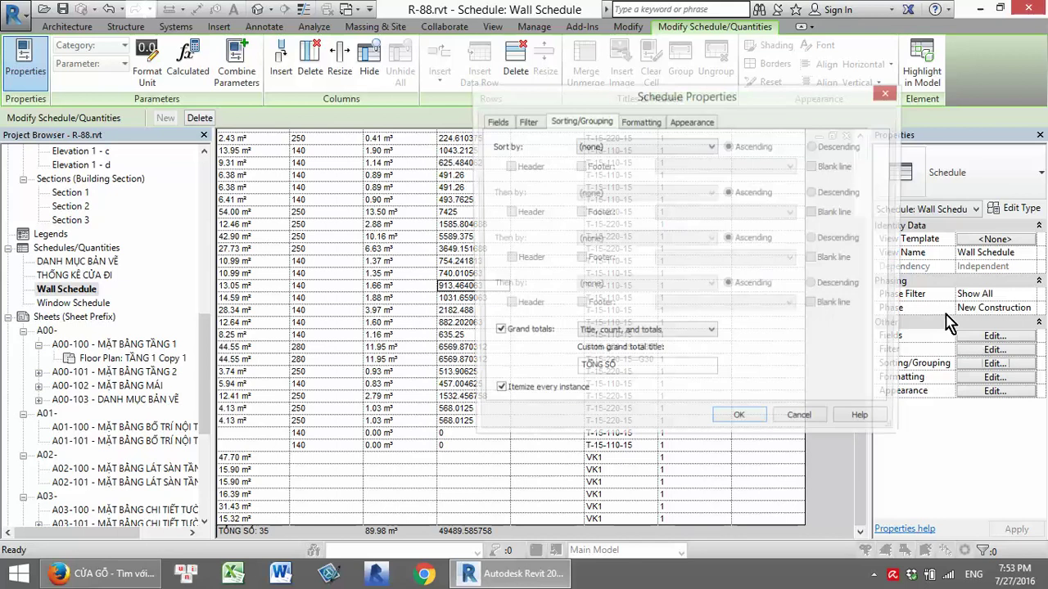
left_click(655, 147)
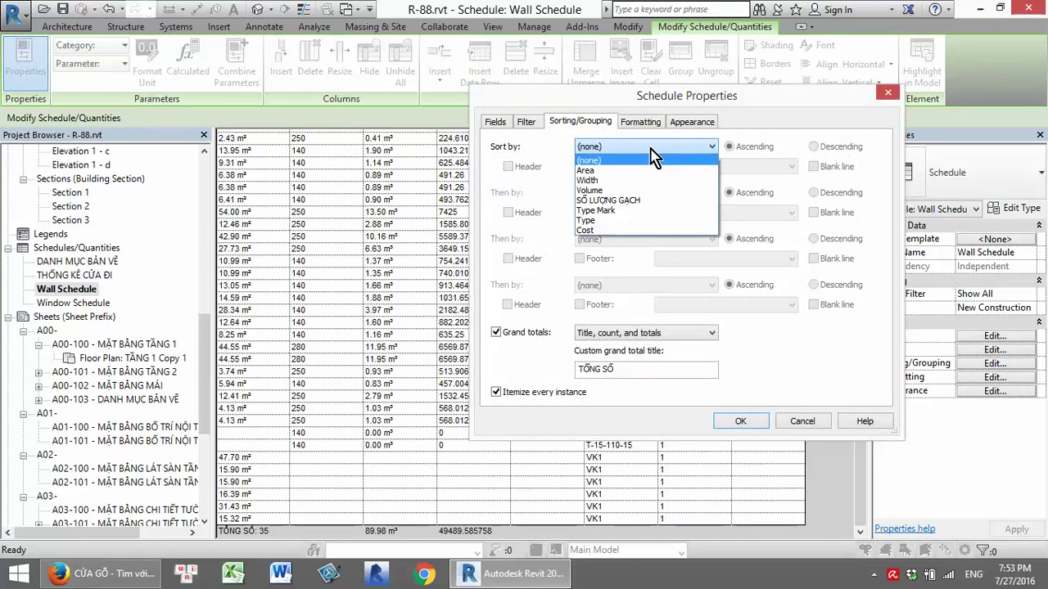
left_click(622, 220)
left_click(580, 166)
left_click(507, 166)
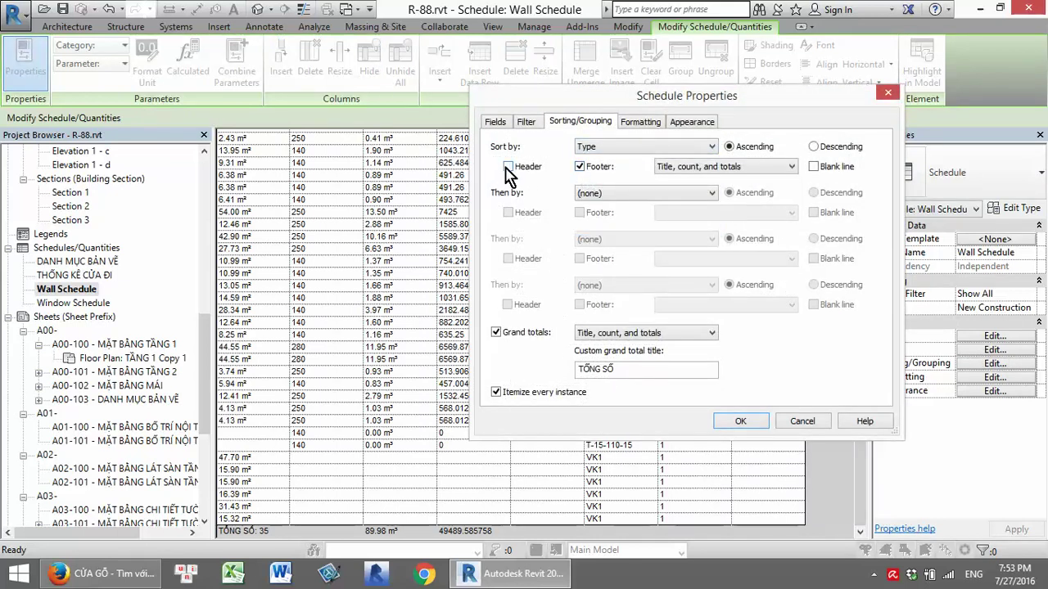
left_click(740, 420)
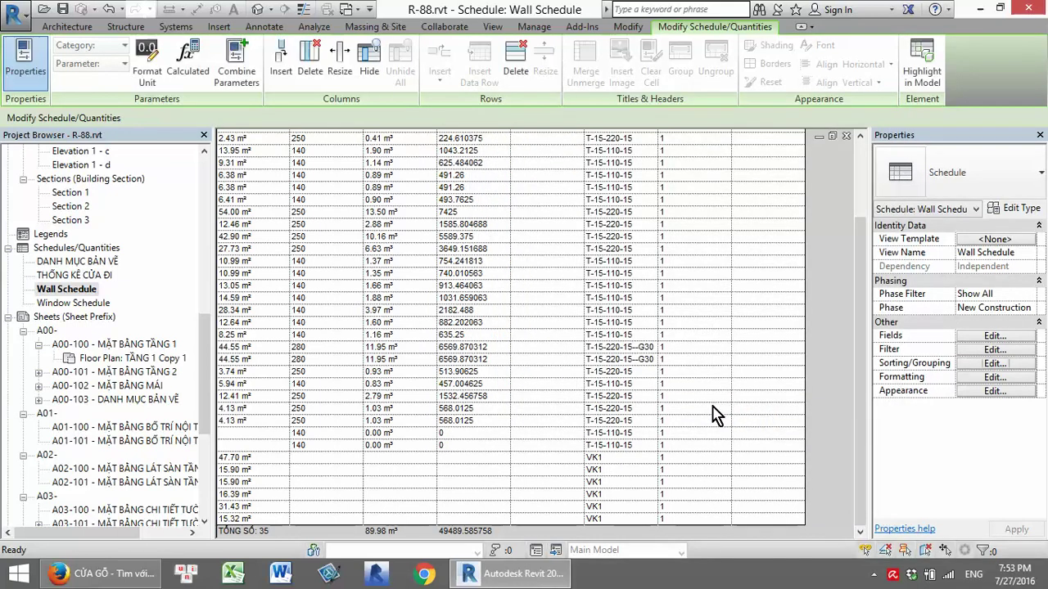
Move the Type field to the top of the scheduled fields list
left_click(992, 338)
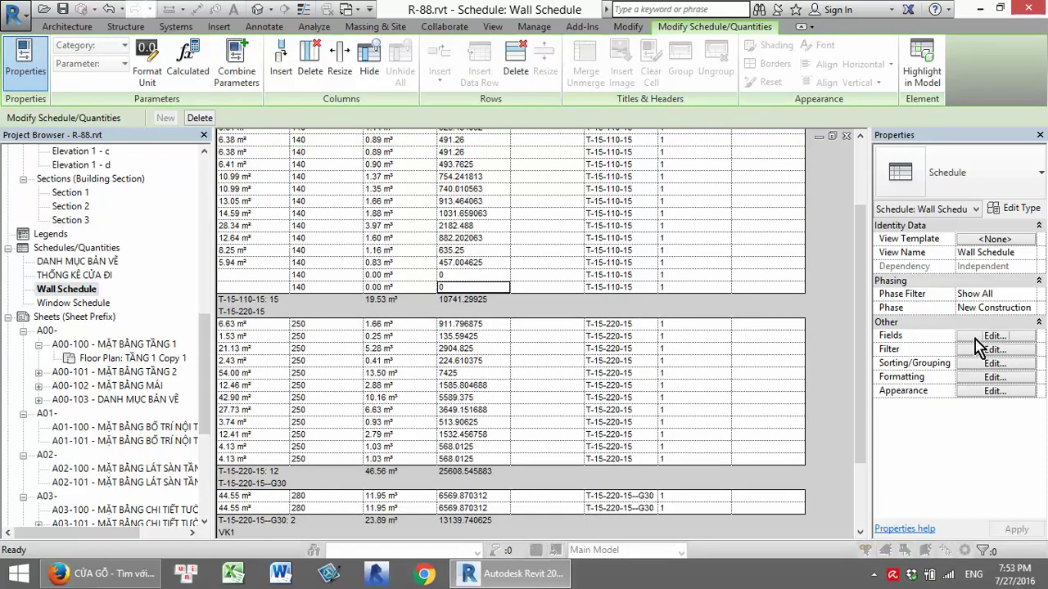
left_click(729, 247)
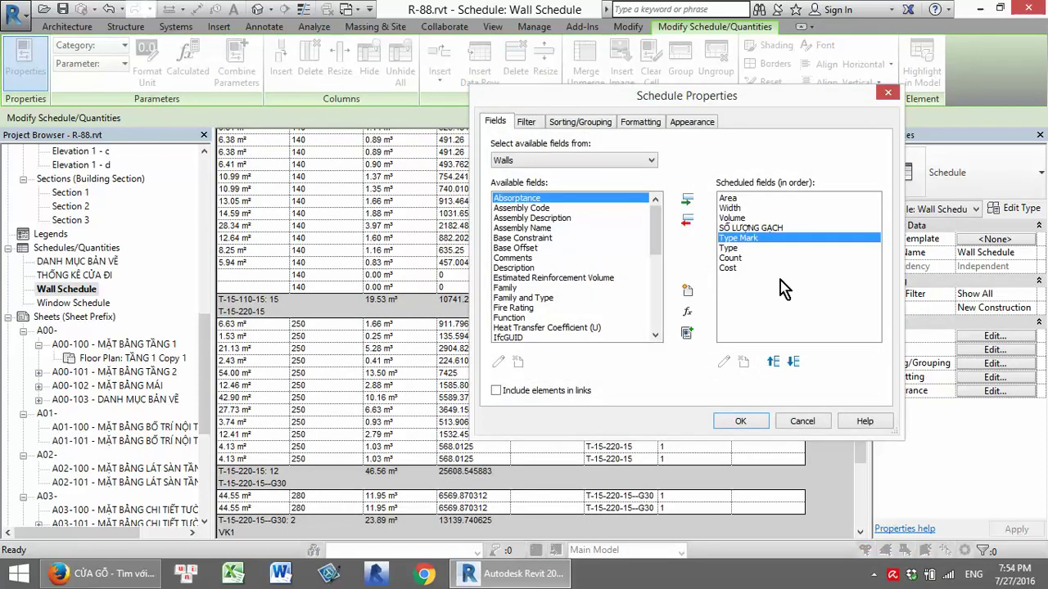
left_click(773, 361)
left_click(773, 361)
left_click(774, 361)
left_click(773, 361)
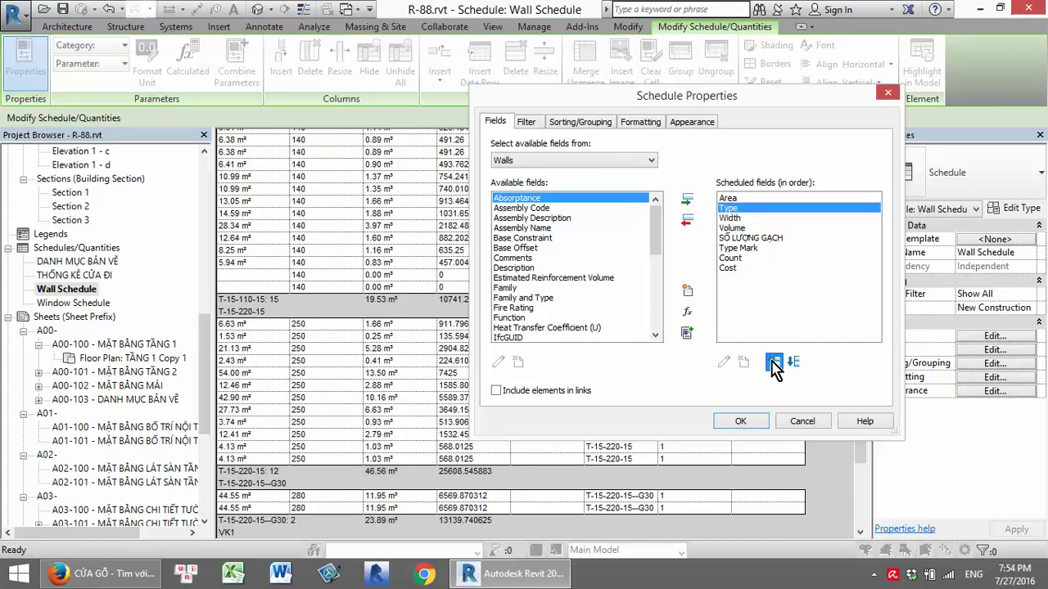
left_click(774, 361)
left_click(741, 422)
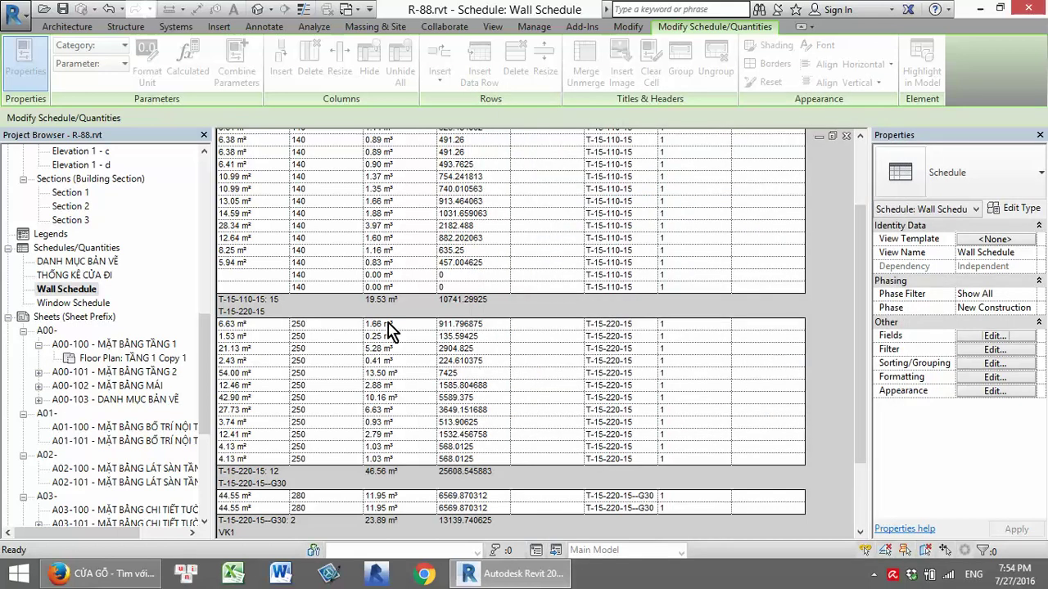
scroll(287, 294, "up", 5)
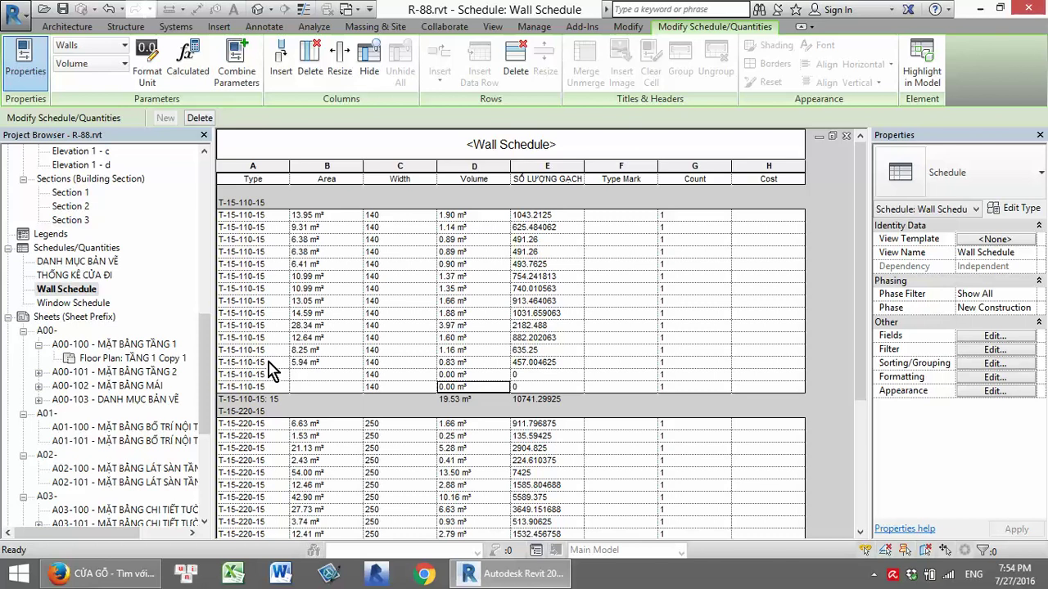
Mark the Type field as hidden and scroll down to the type-group footers
left_click(990, 378)
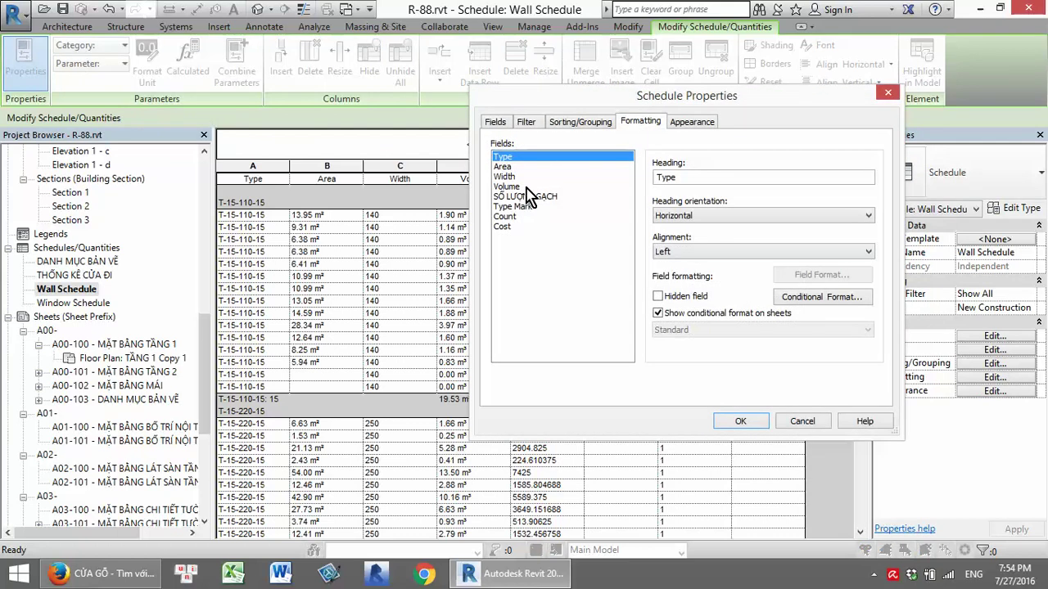
left_click(658, 295)
left_click(740, 420)
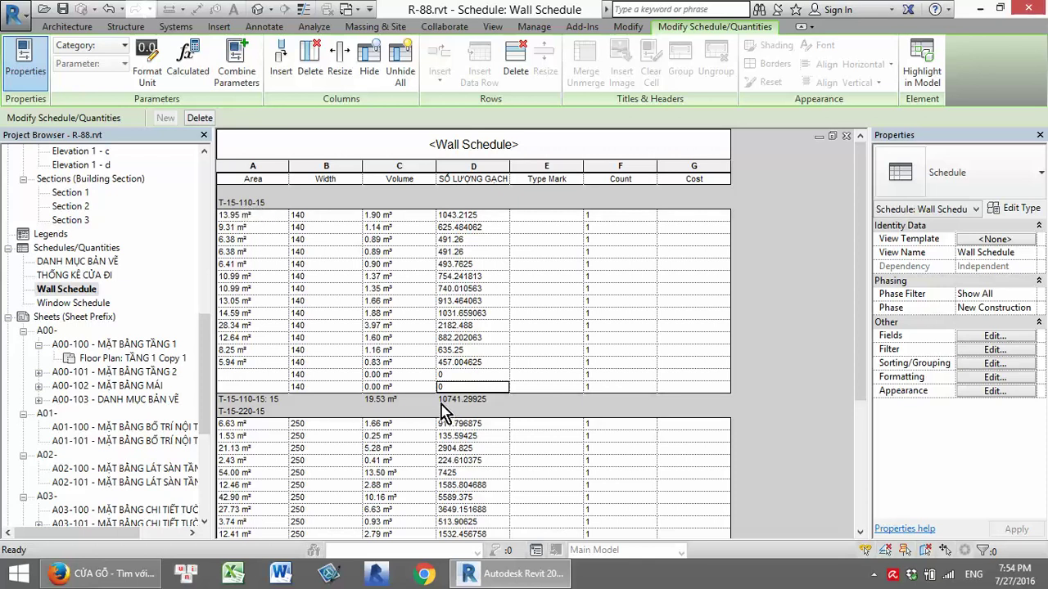
scroll(483, 405, "down", 4)
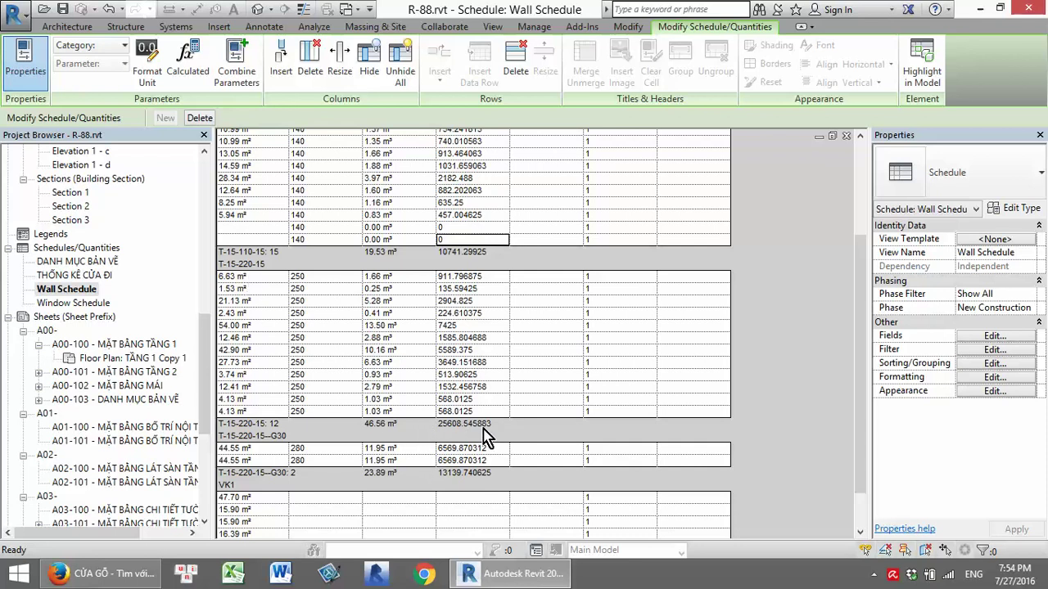
scroll(484, 427, "down", 2)
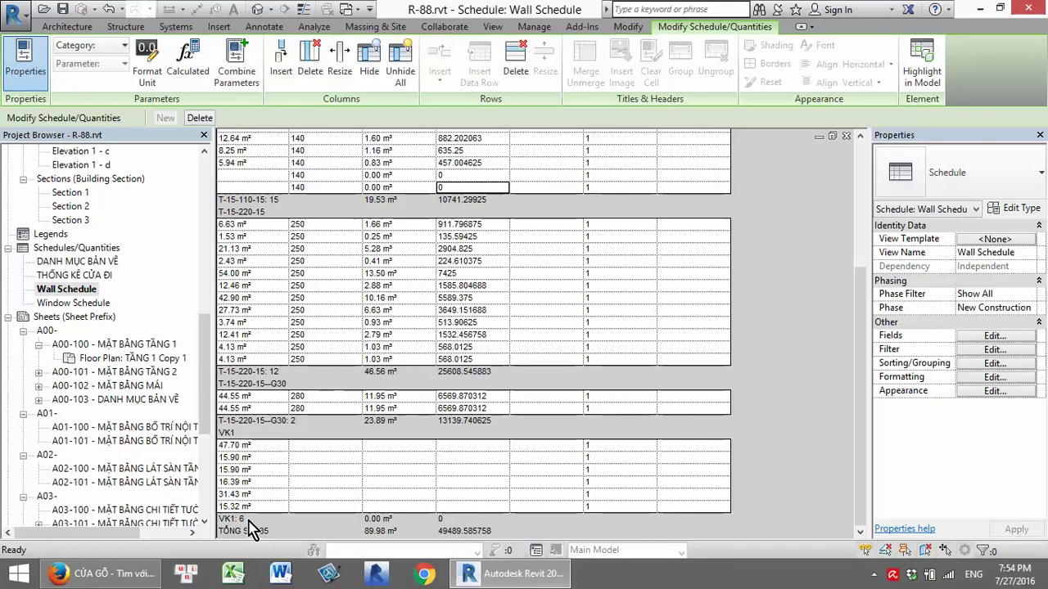
Set the Area field to Calculate totals: 193.22 m² for T-15-220-15, 572.18 m² overall
left_click(986, 378)
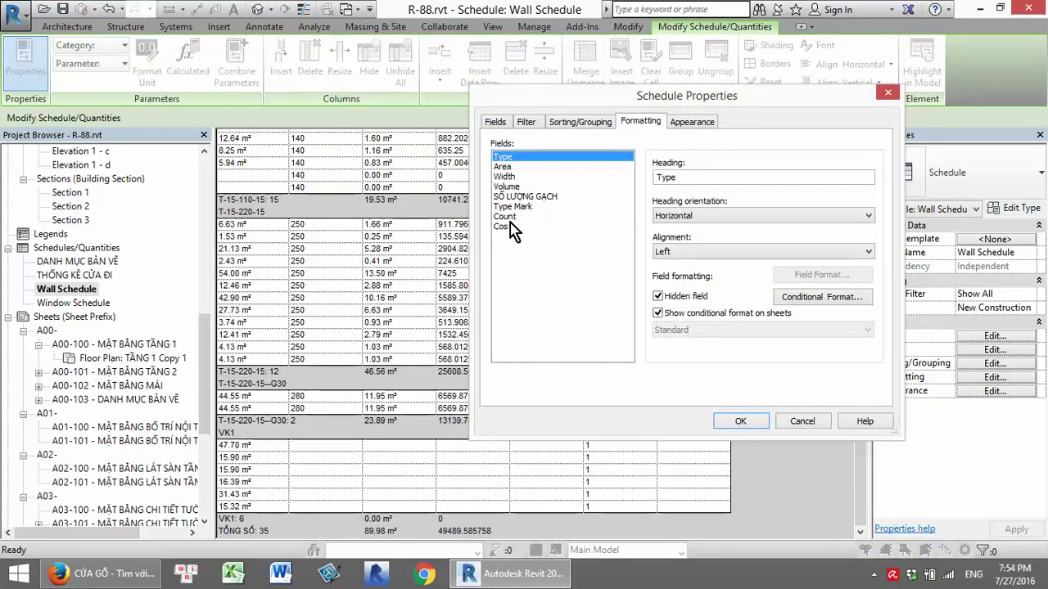
left_click(505, 167)
left_click(741, 331)
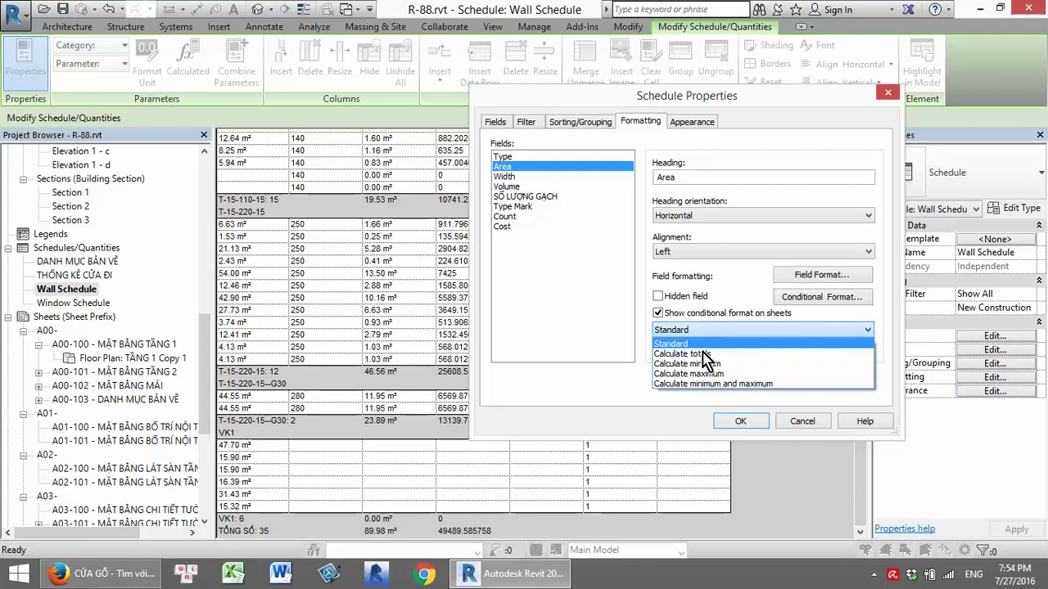
left_click(701, 355)
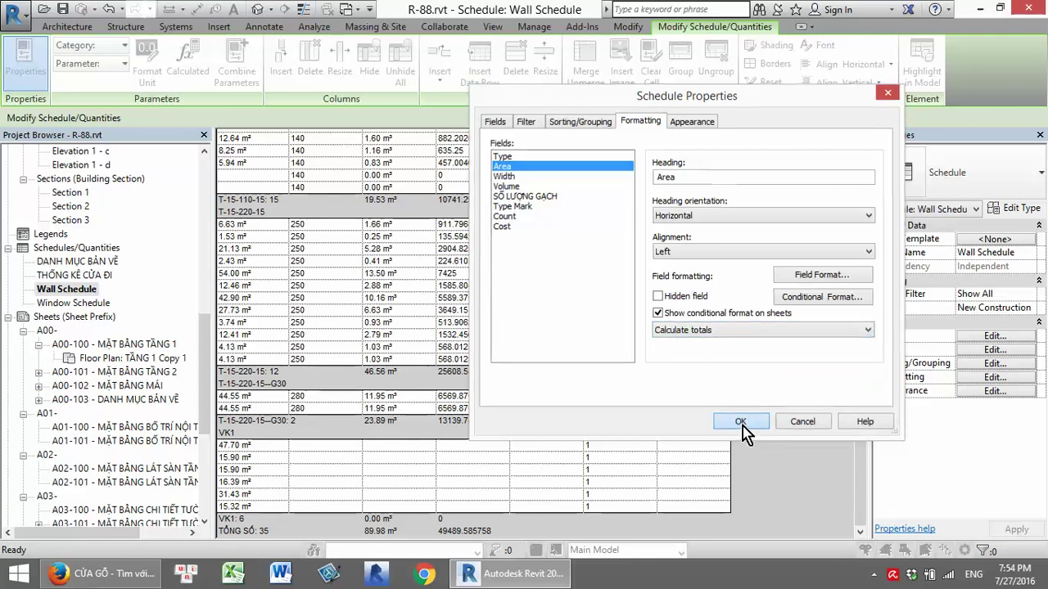
left_click(740, 421)
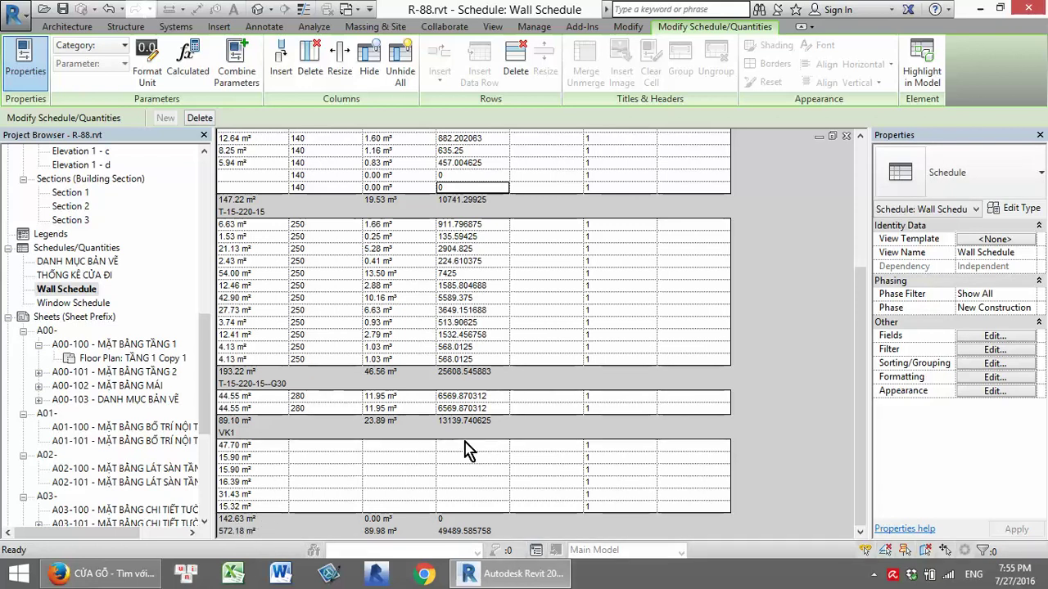
scroll(463, 448, "up", 5)
scroll(467, 448, "down", 5)
Set the schedule's Grand totals option to Title and totals
left_click(992, 363)
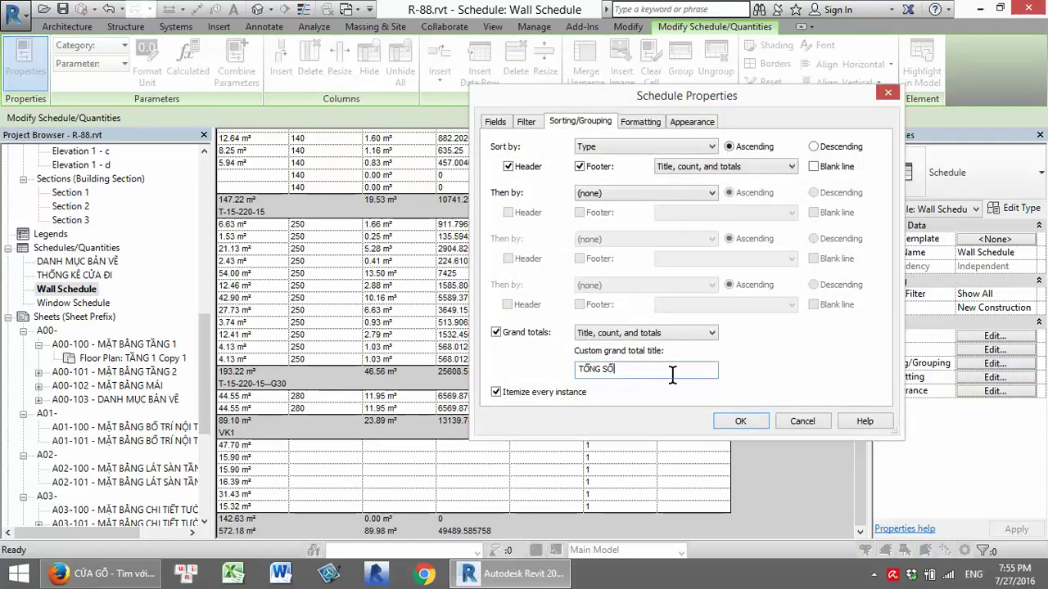
left_click(673, 333)
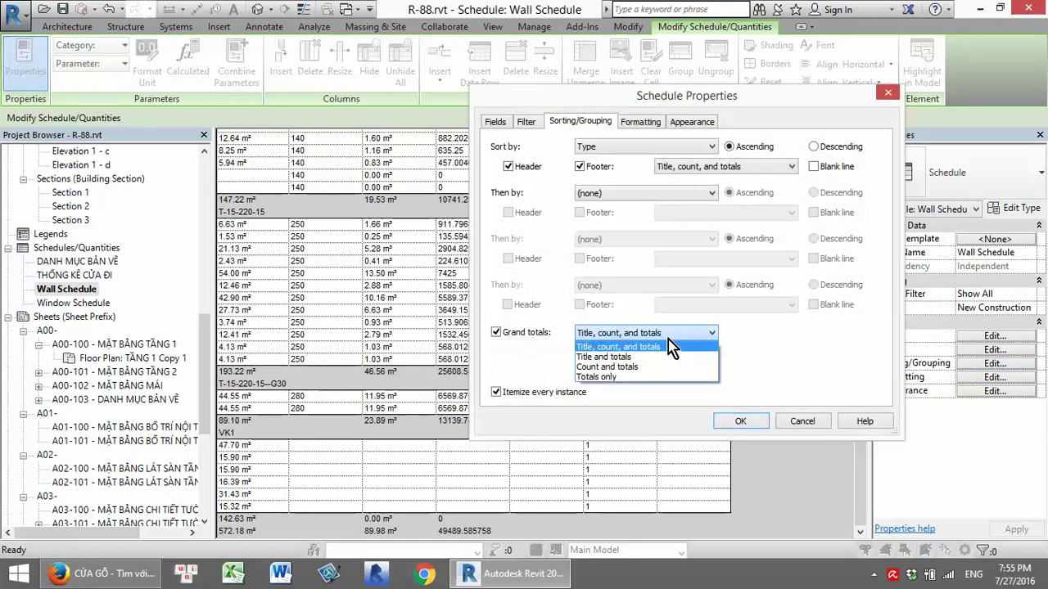
left_click(673, 354)
left_click(740, 421)
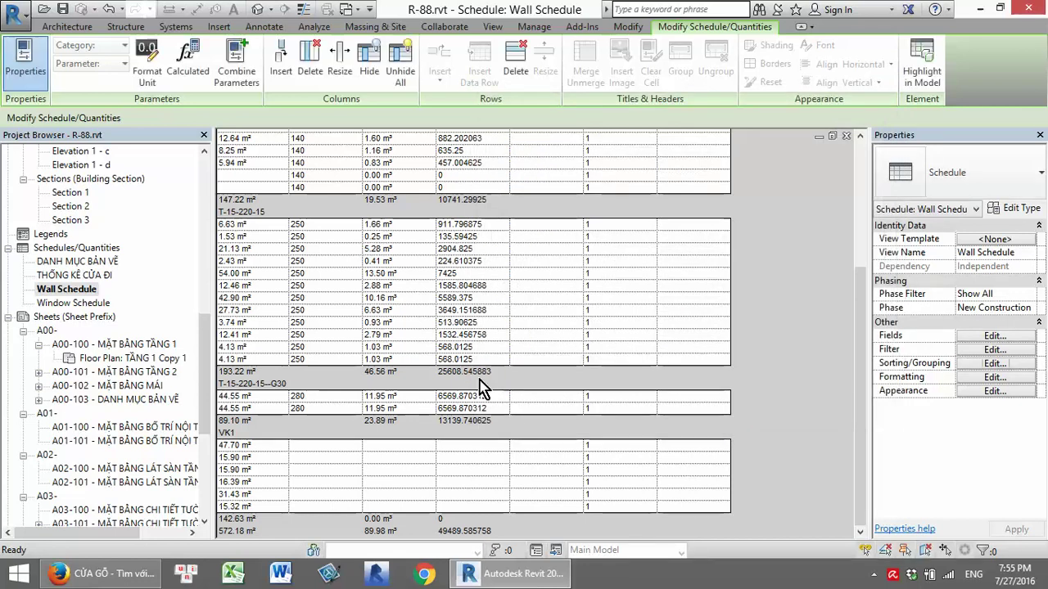
Review the Formatting and Sorting/Grouping settings, closing both without changes
left_click(990, 377)
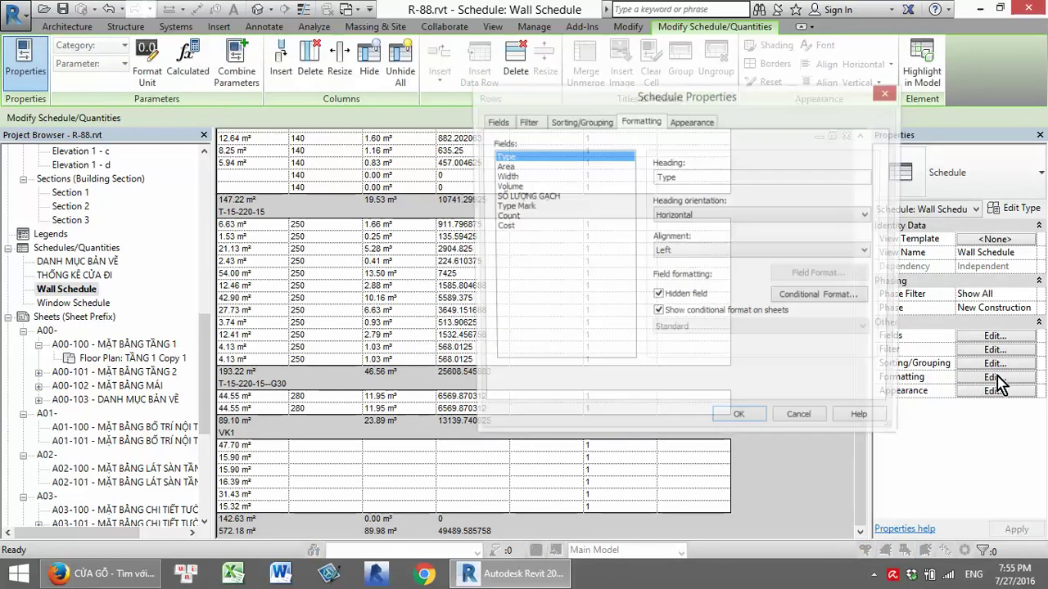
left_click(907, 96)
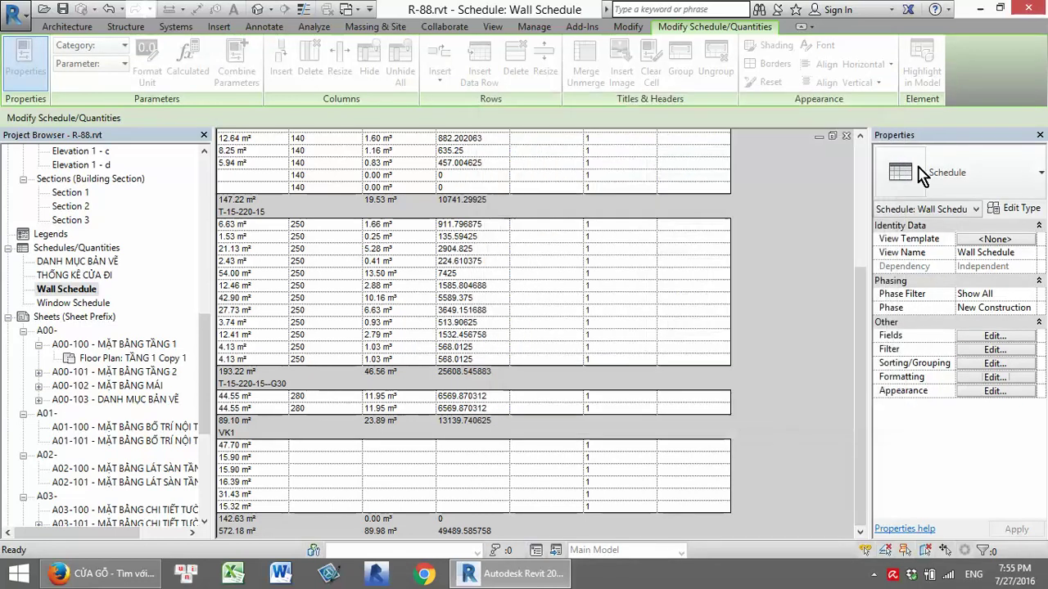
left_click(992, 364)
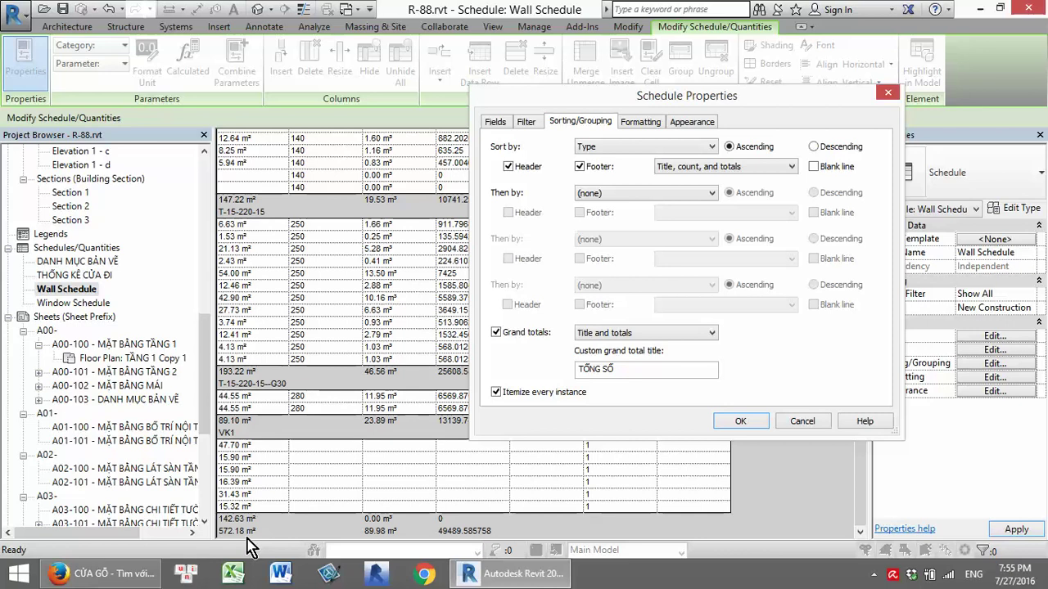
left_click(804, 422)
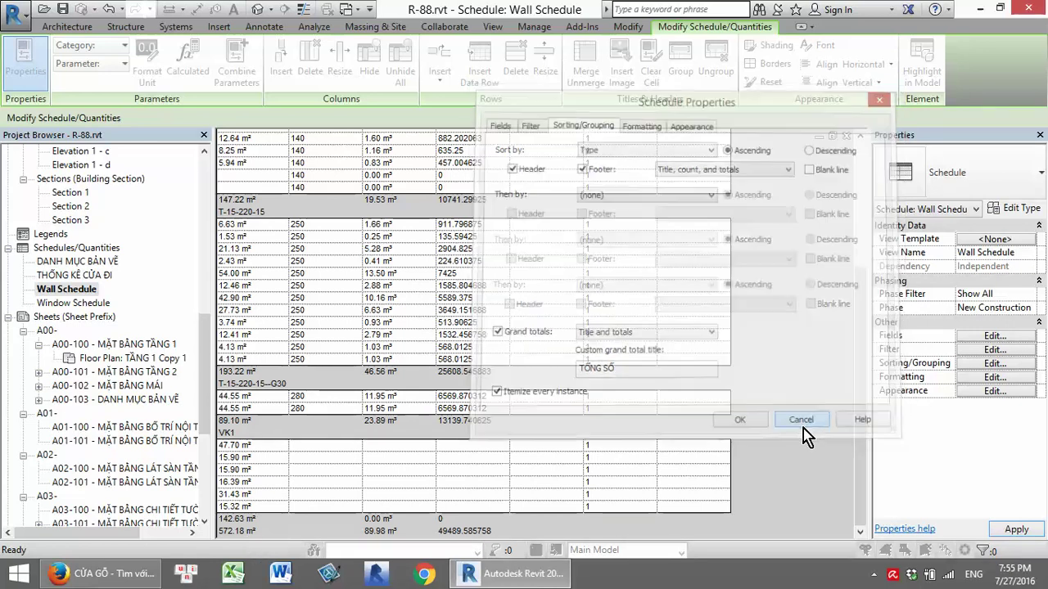
left_click(251, 534)
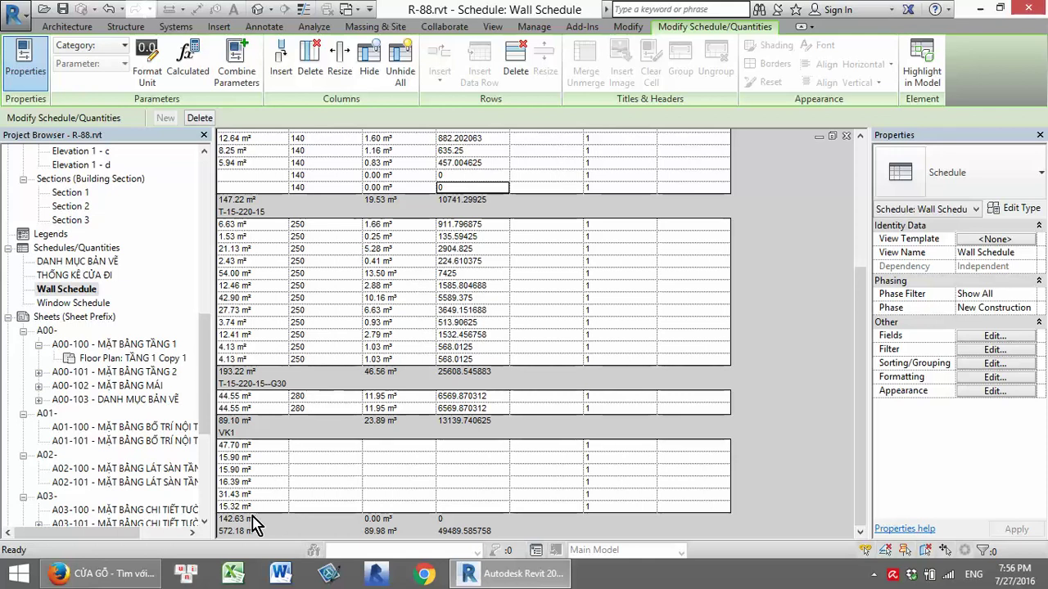
scroll(270, 508, "up", 3)
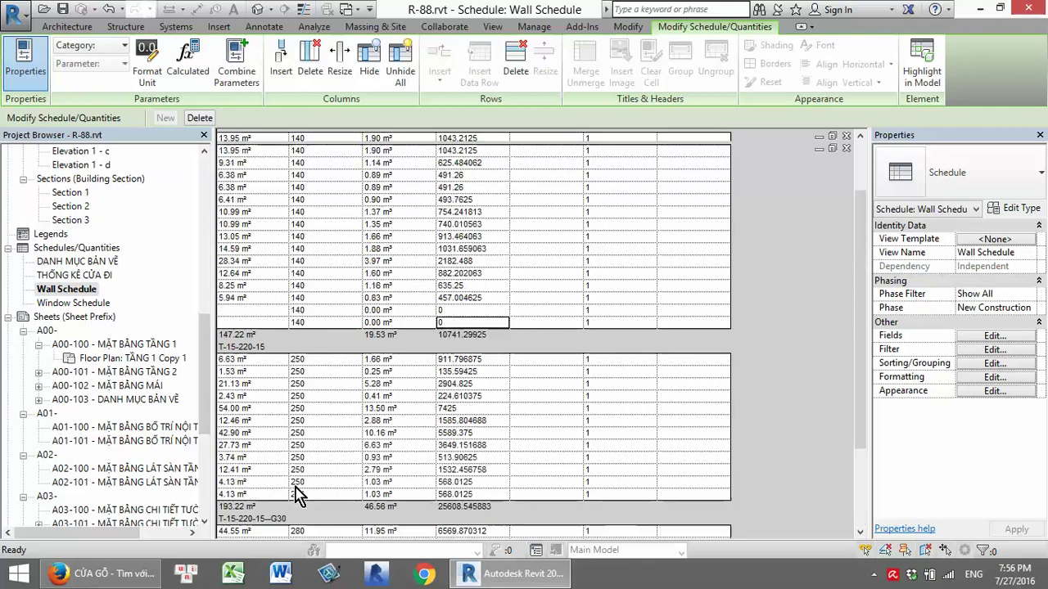
scroll(303, 442, "up", 3)
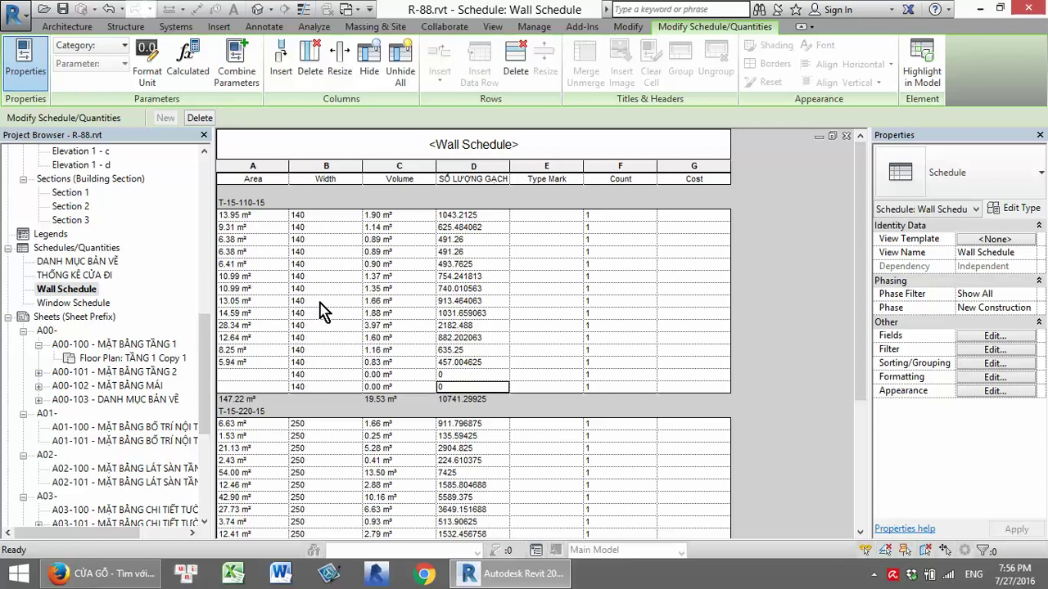
scroll(323, 311, "down", 3)
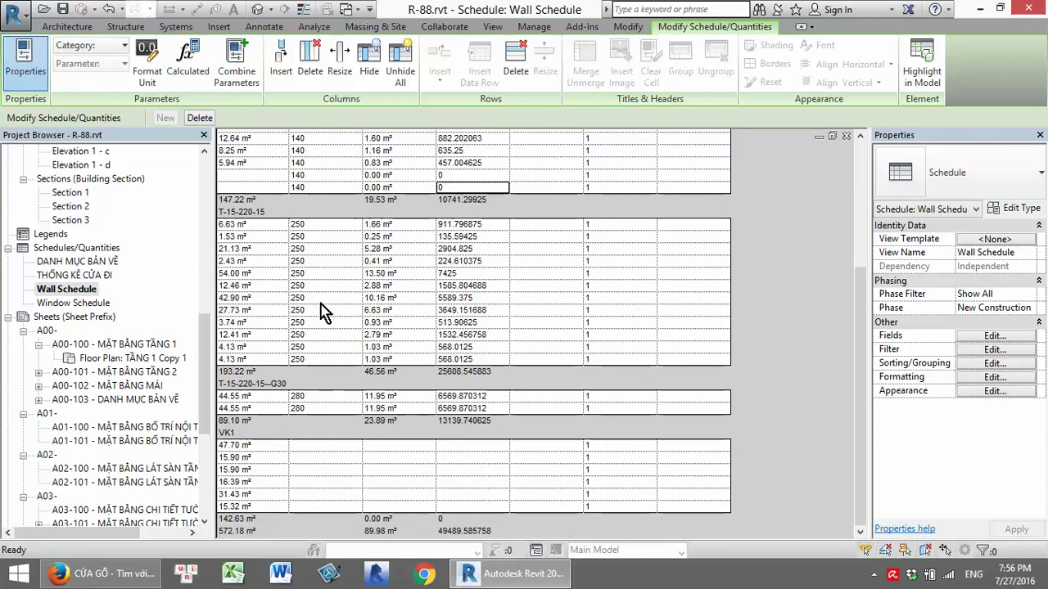
scroll(323, 312, "up", 3)
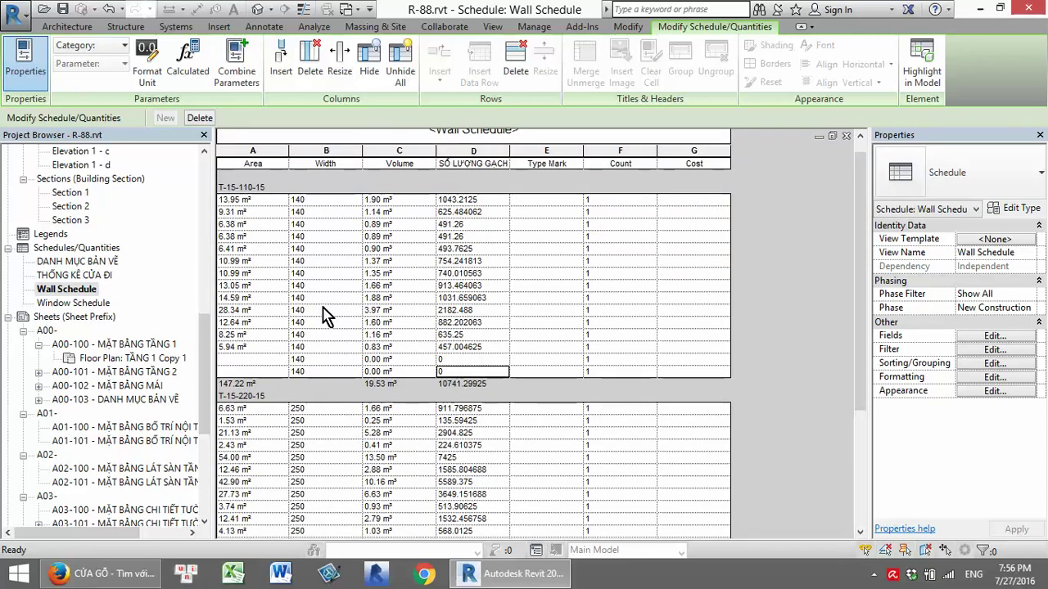
scroll(323, 313, "down", 4)
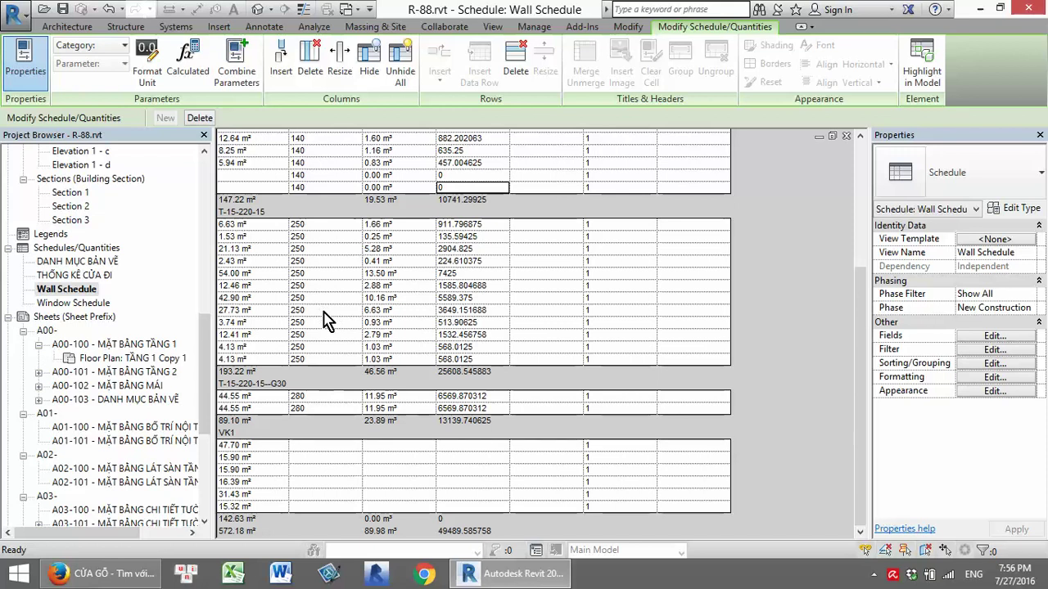
scroll(325, 318, "up", 5)
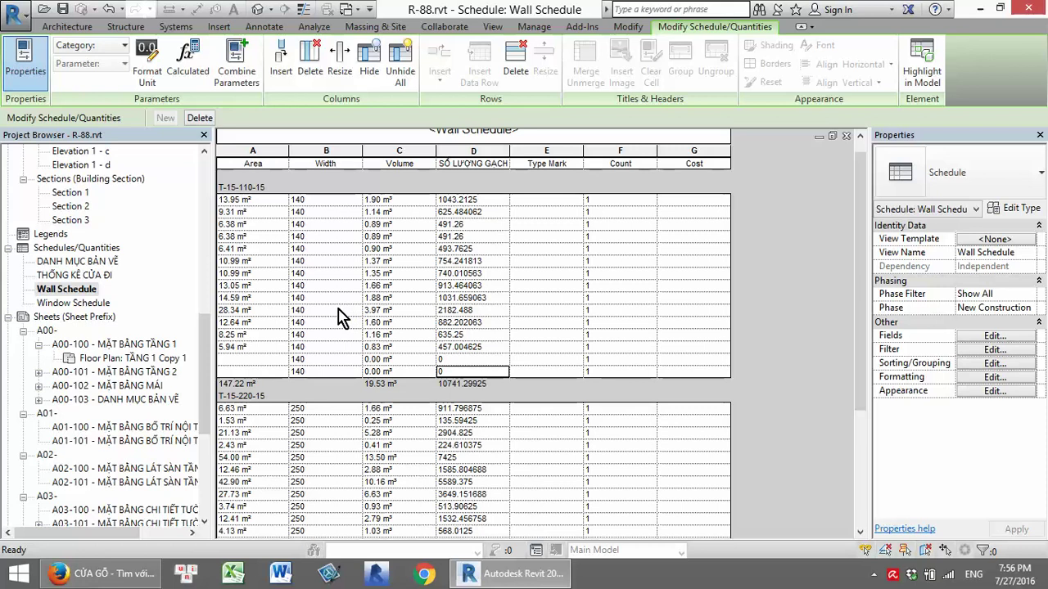
Add Width as the secondary sort field after Type
left_click(996, 376)
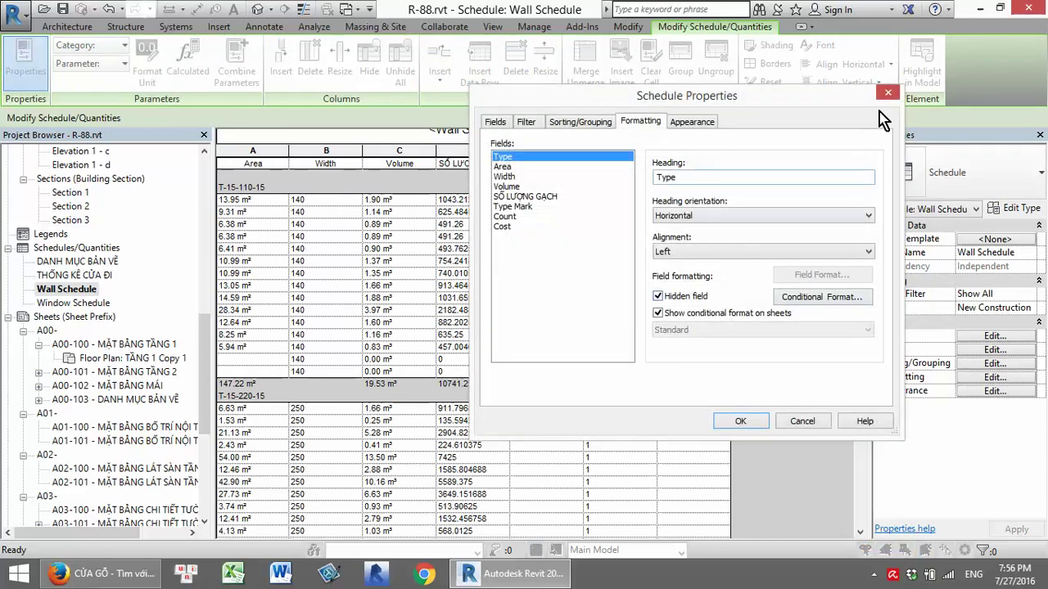
left_click(887, 93)
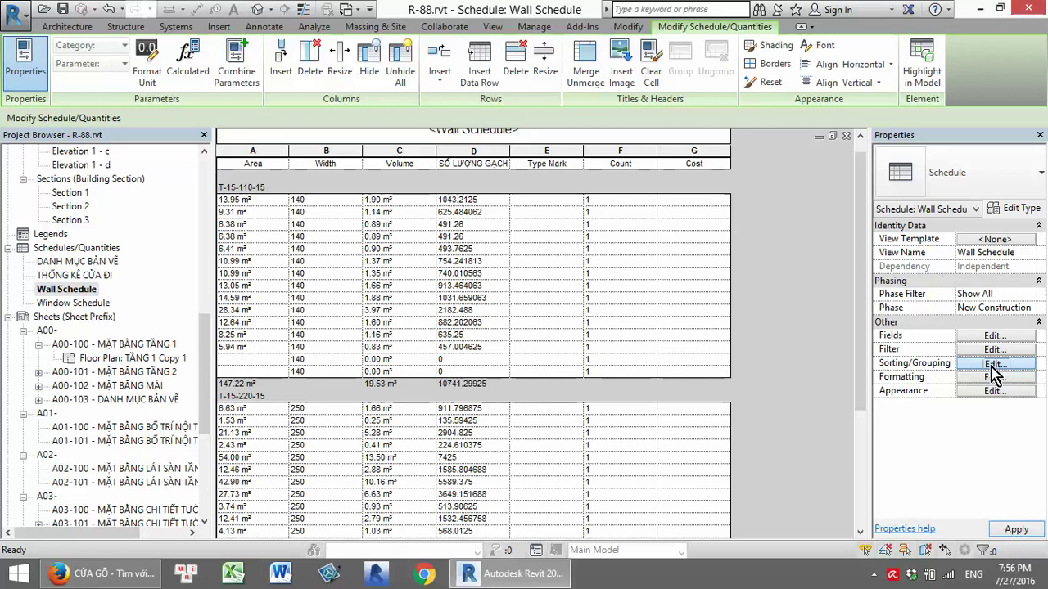
left_click(994, 372)
left_click(642, 193)
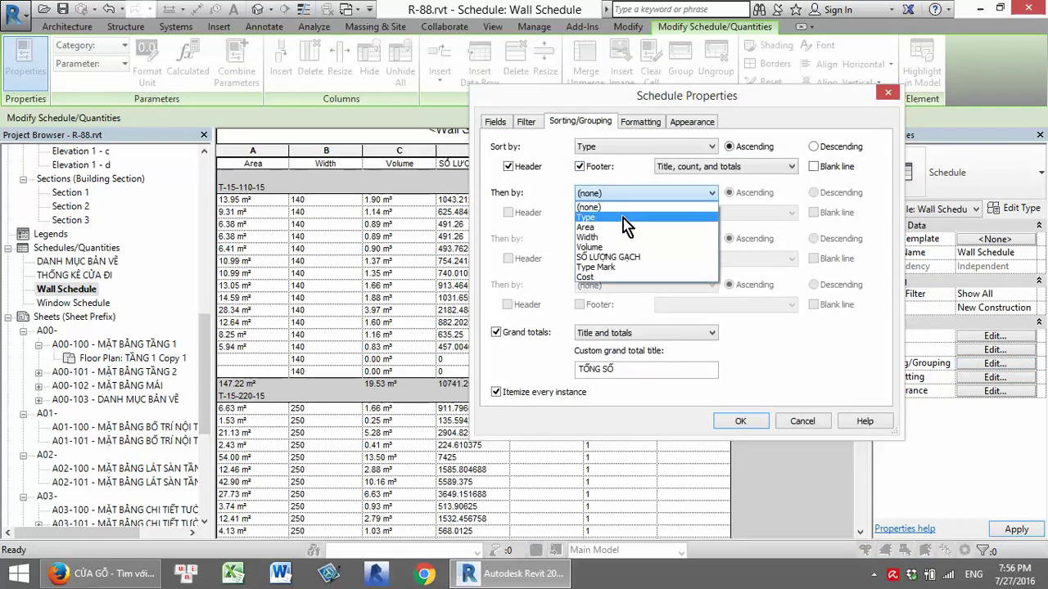
left_click(604, 238)
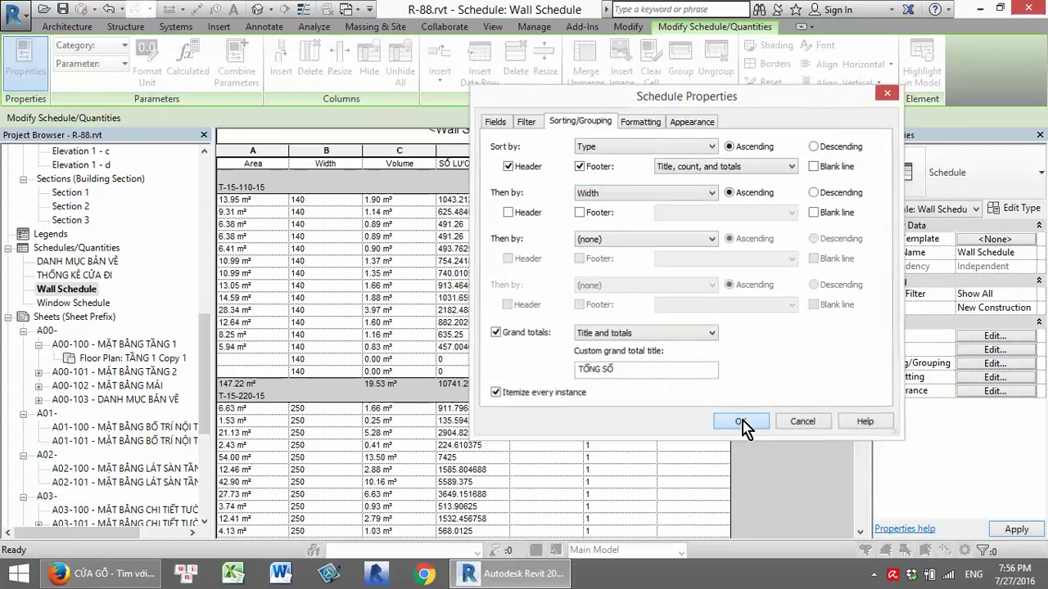
left_click(741, 422)
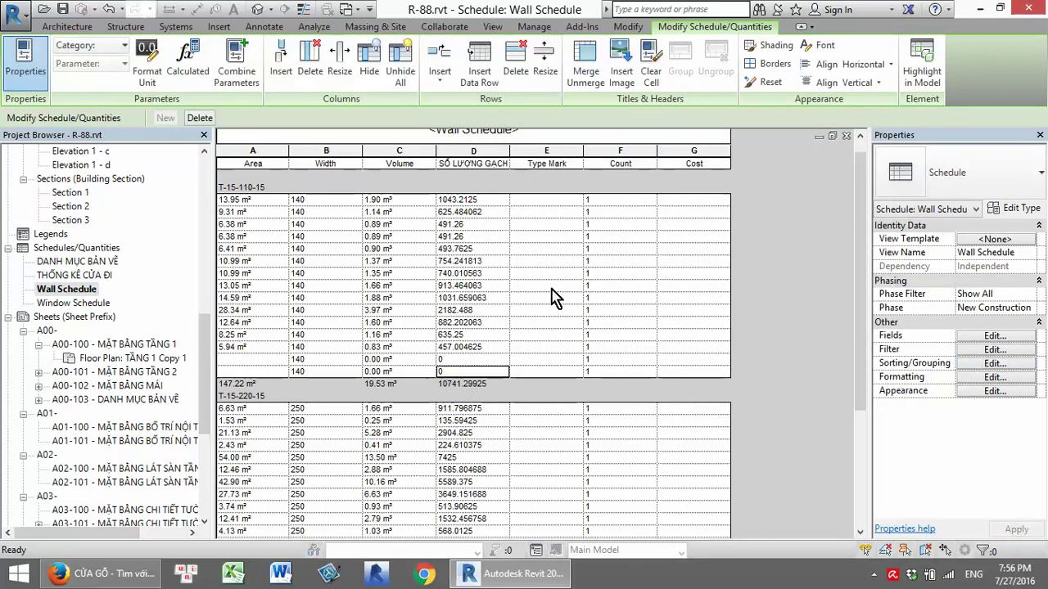
Give the Width grouping a header row and no footer
left_click(988, 363)
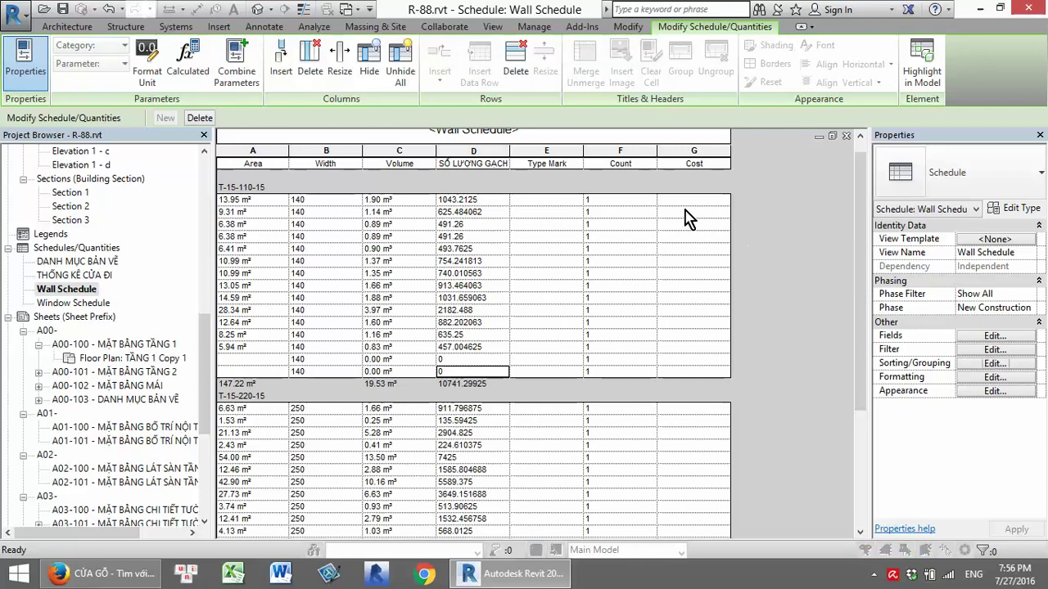
left_click(580, 213)
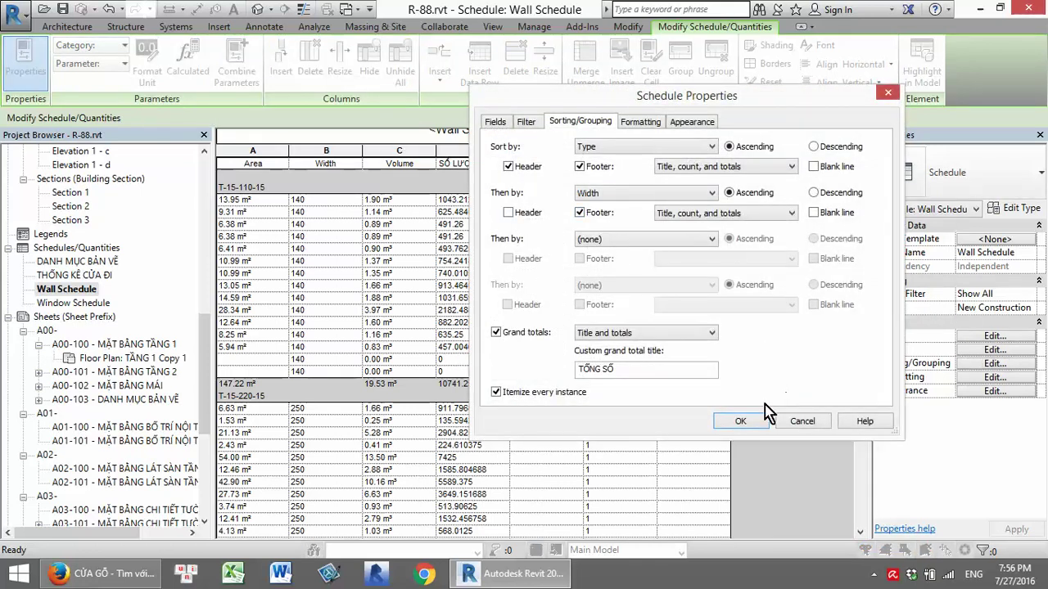
left_click(741, 421)
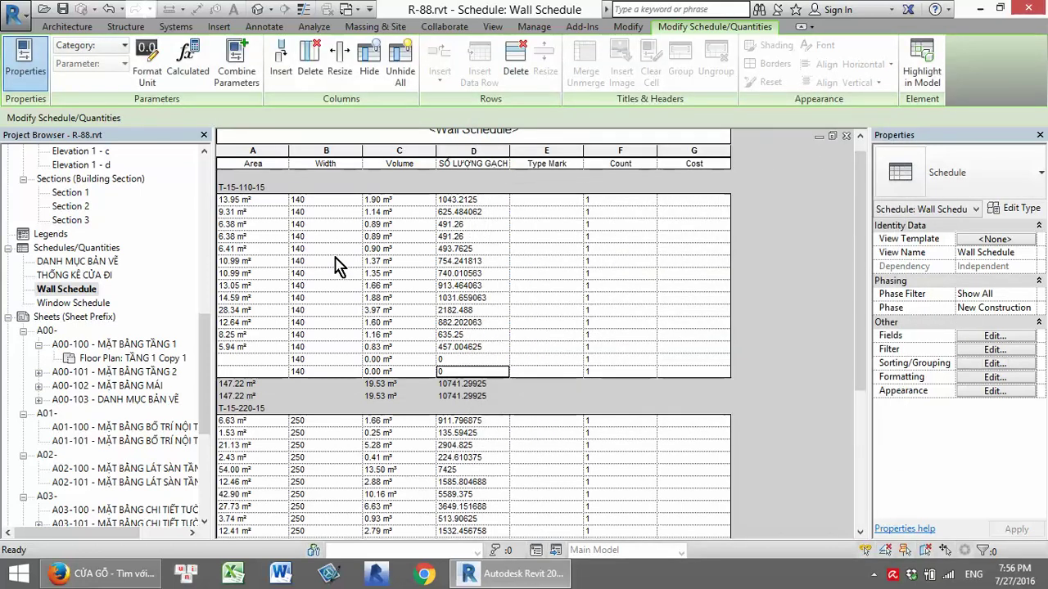
left_click(994, 364)
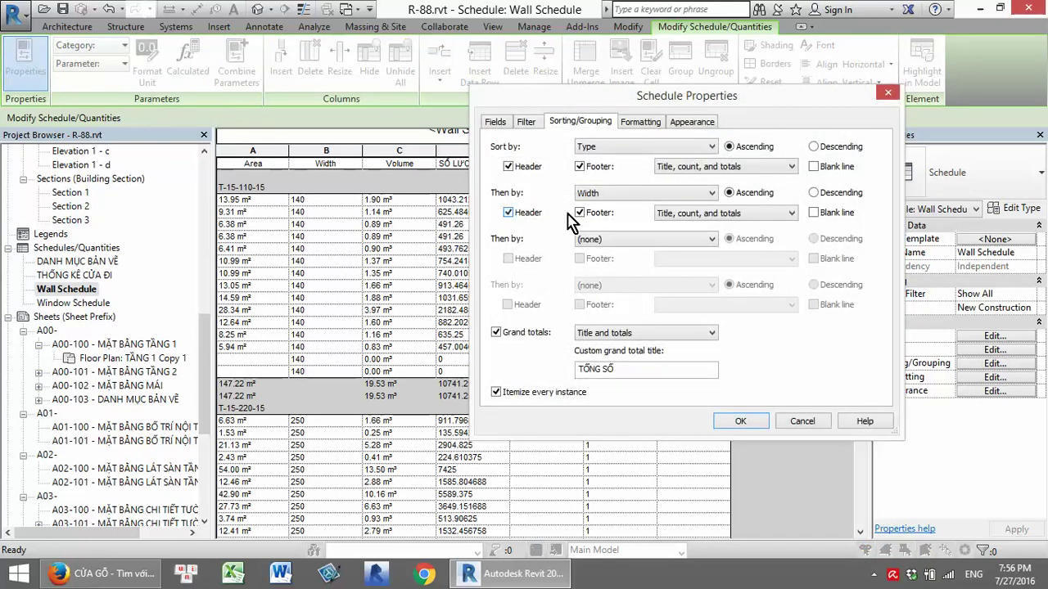
left_click(580, 213)
left_click(740, 421)
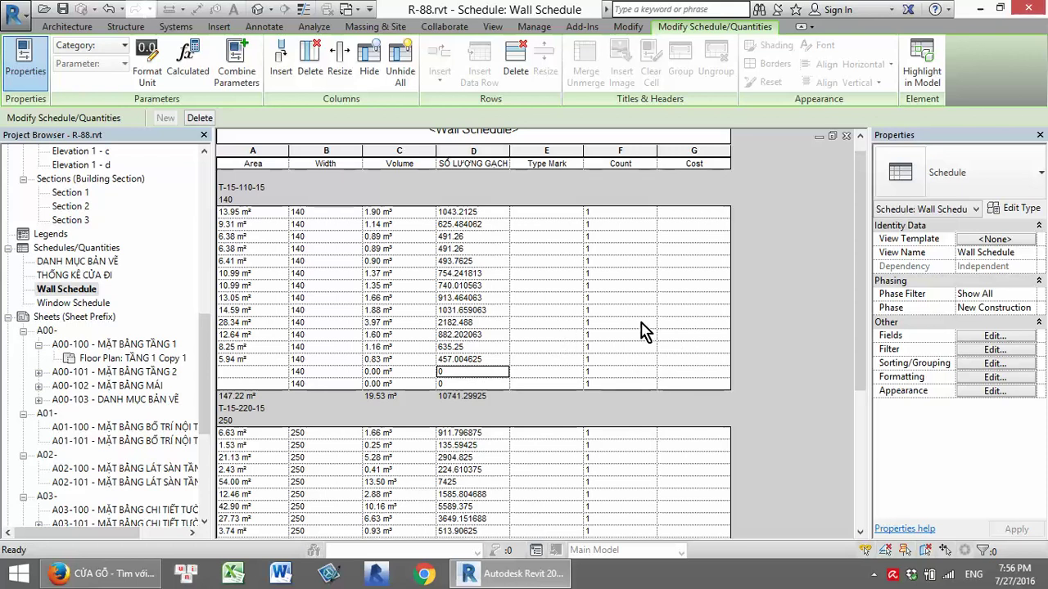
Mark the Width field as hidden, then scroll through the schedule to check the width headings
left_click(994, 376)
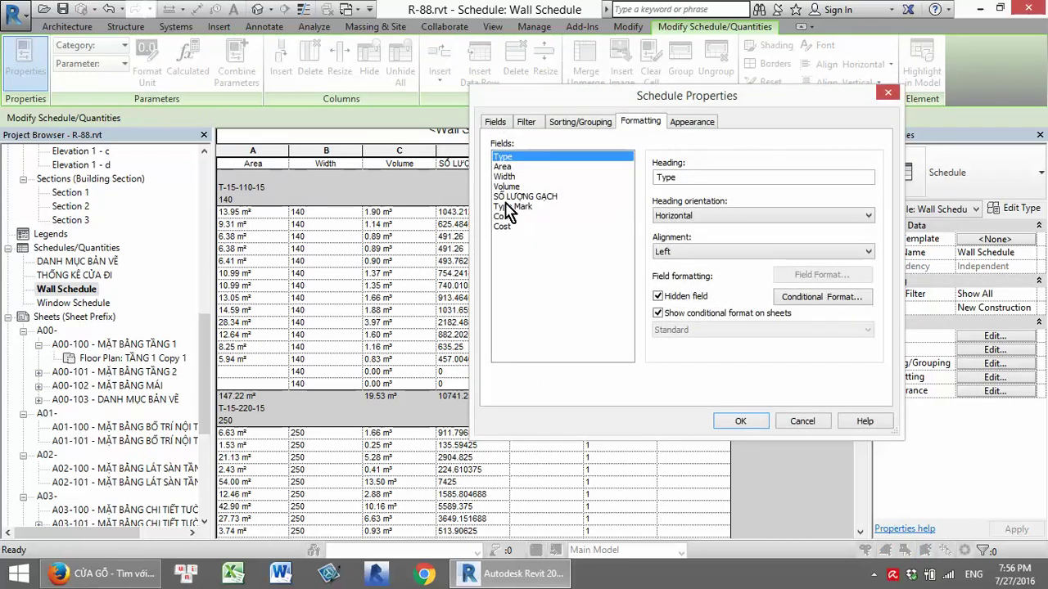
left_click(514, 177)
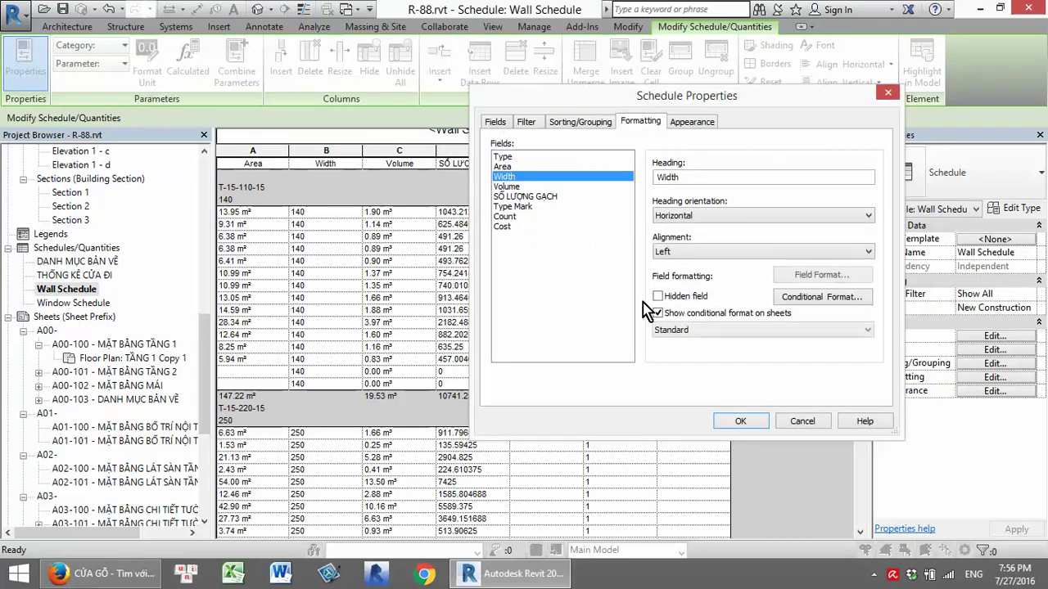
left_click(737, 419)
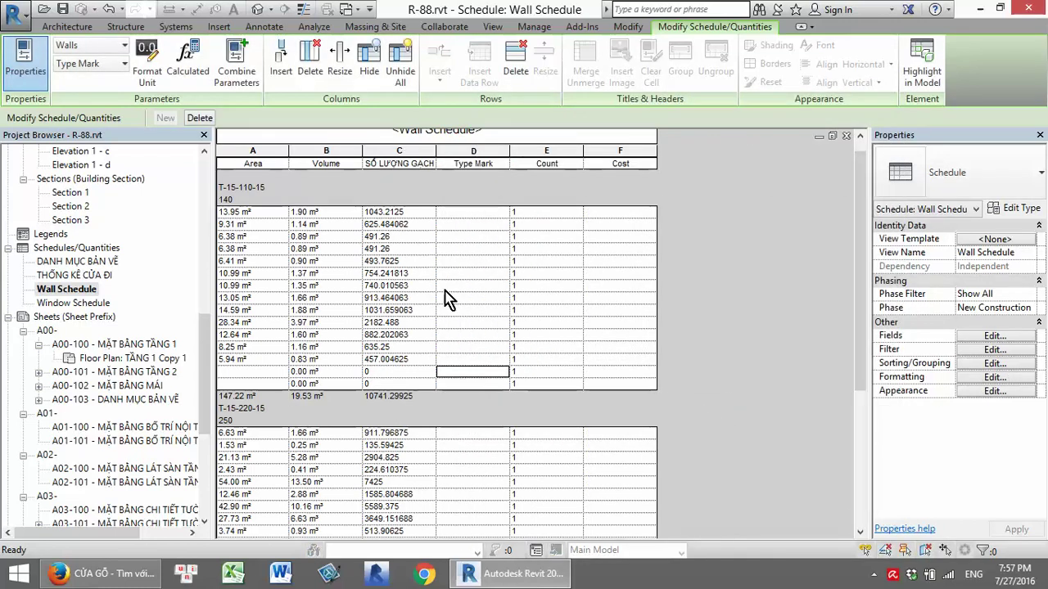
left_click(254, 199)
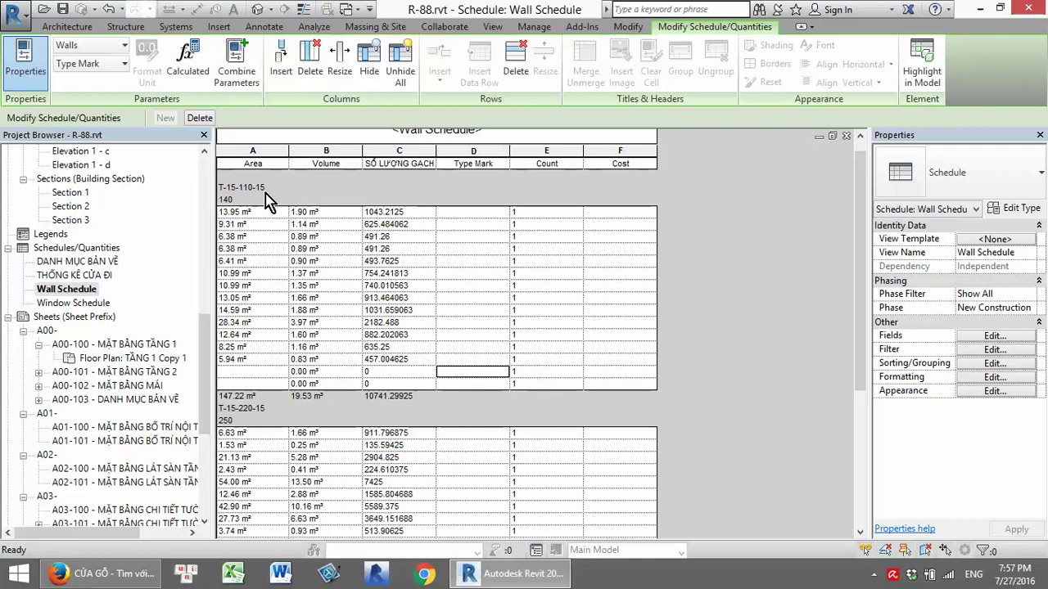
scroll(254, 360, "down", 3)
scroll(244, 336, "down", 1)
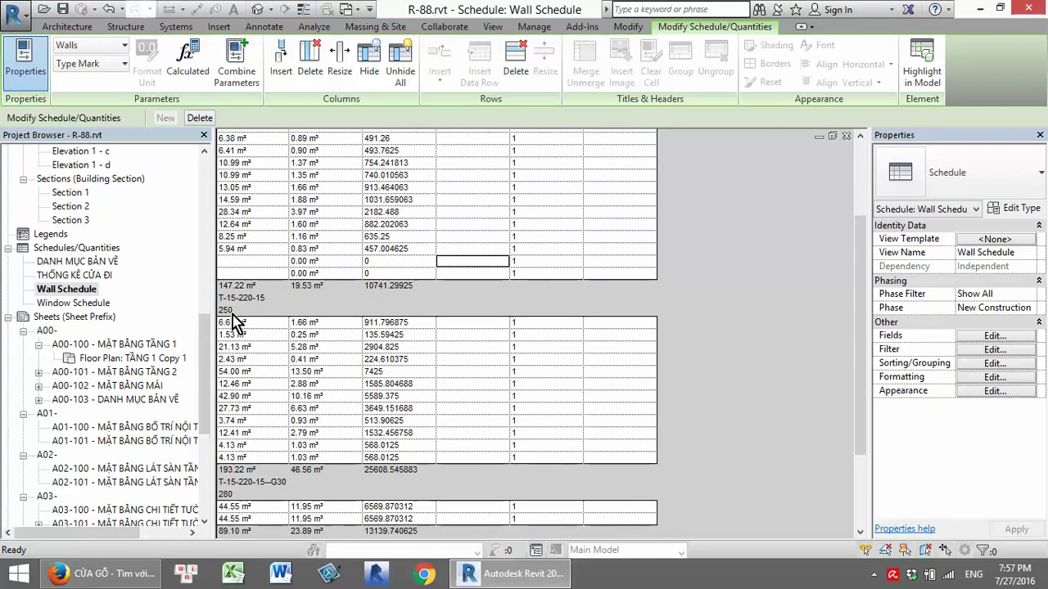
scroll(236, 321, "down", 2)
scroll(236, 320, "down", 1)
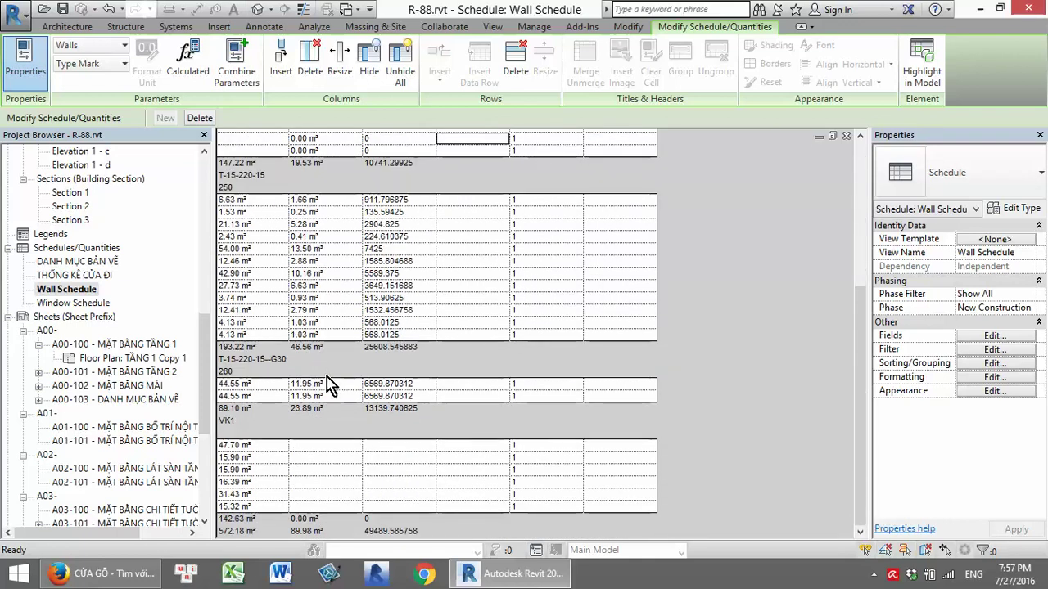
scroll(327, 384, "up", 4)
scroll(329, 386, "up", 2)
scroll(332, 386, "up", 1)
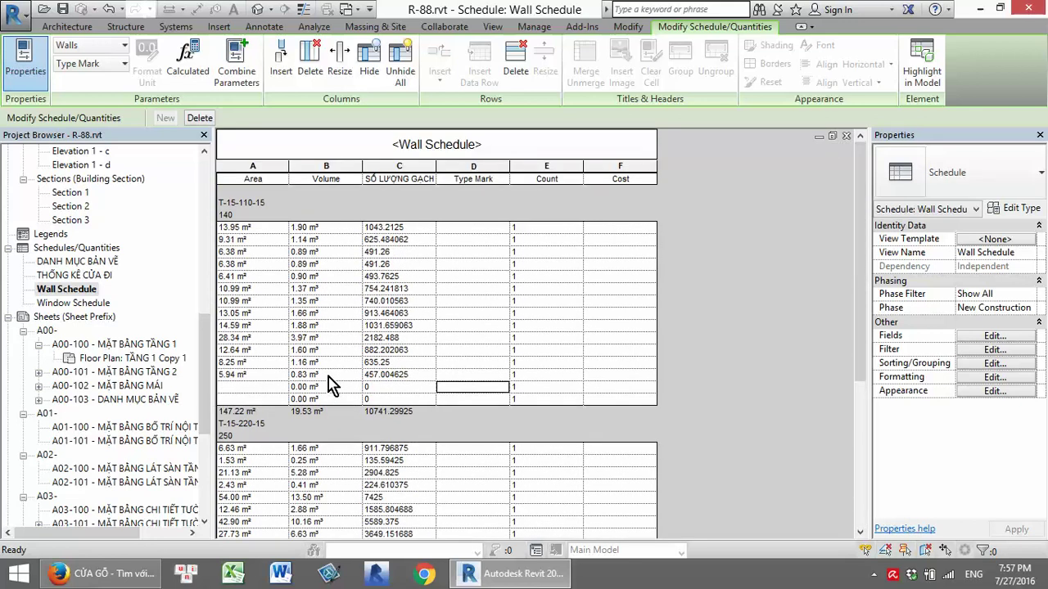
Enter a Cost of 1600 for both T-15 wall types, applying it to each whole type
left_click(612, 229)
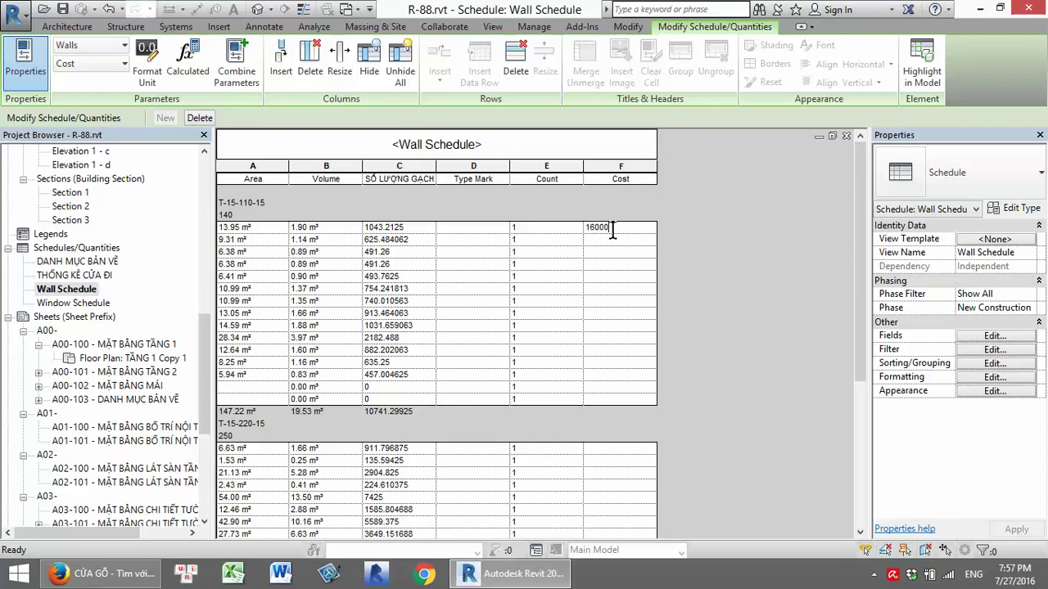
key("Return")
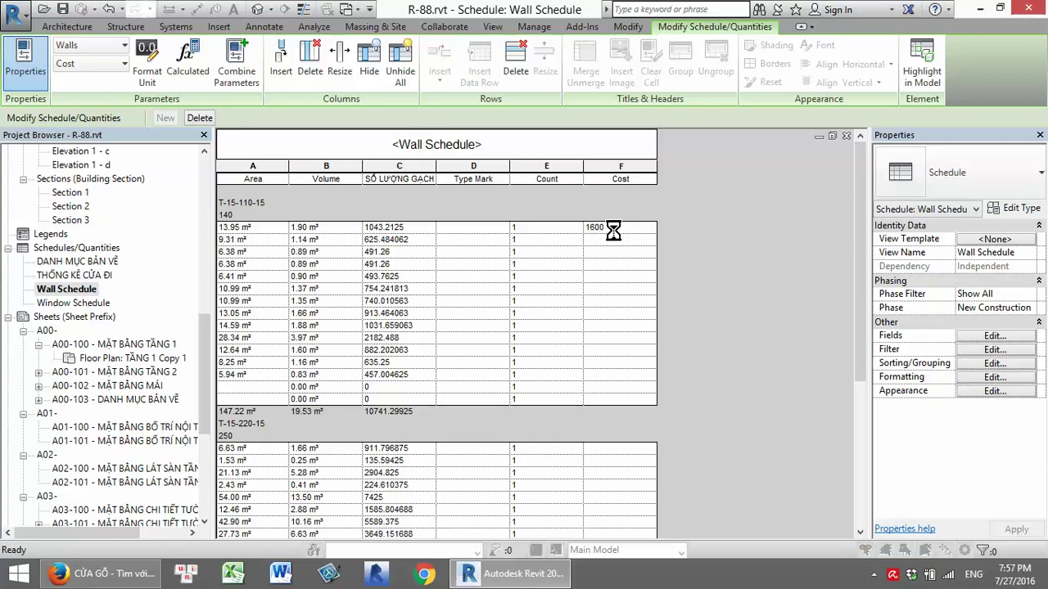
left_click(622, 302)
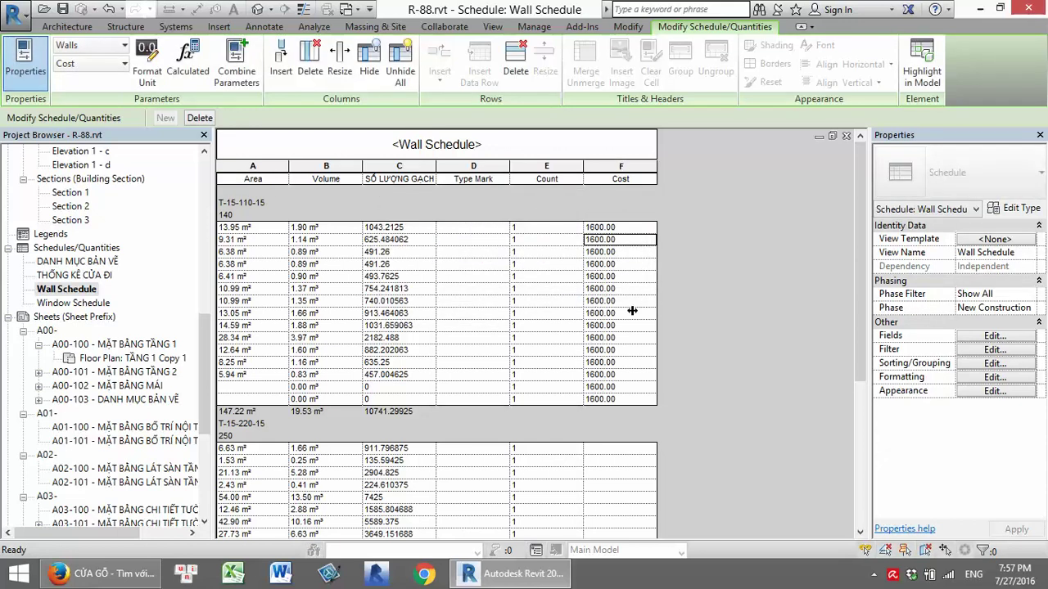
scroll(606, 369, "down", 5)
left_click(607, 263)
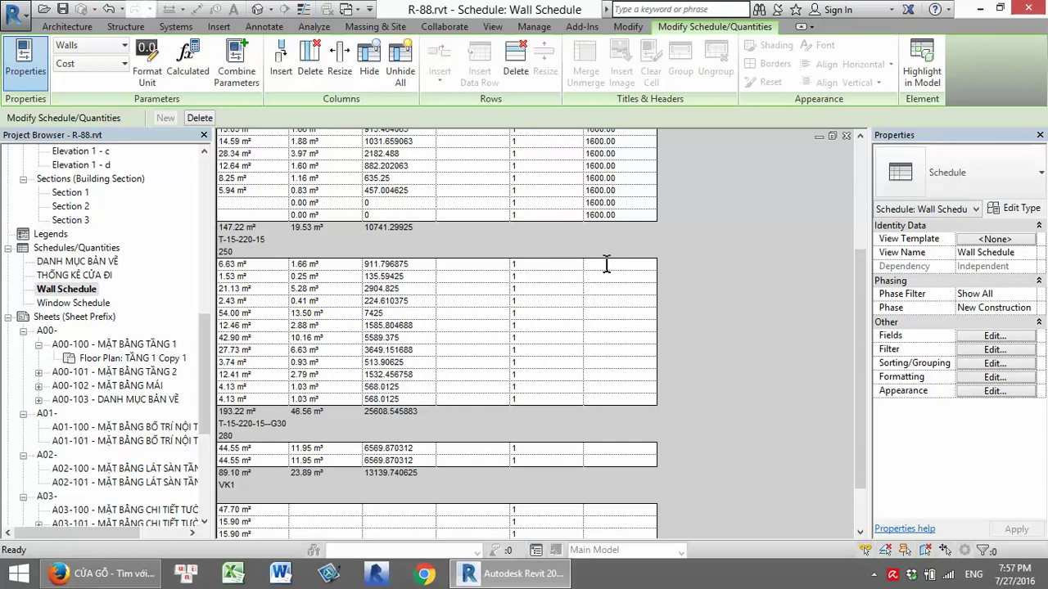
type("1600")
key("Return")
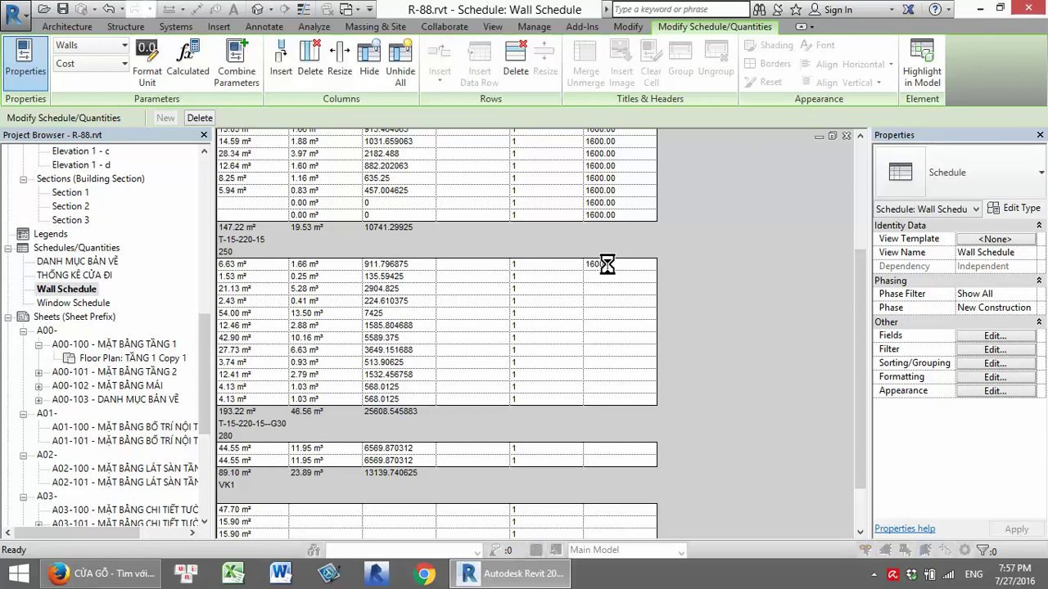
left_click(563, 306)
scroll(580, 311, "down", 2)
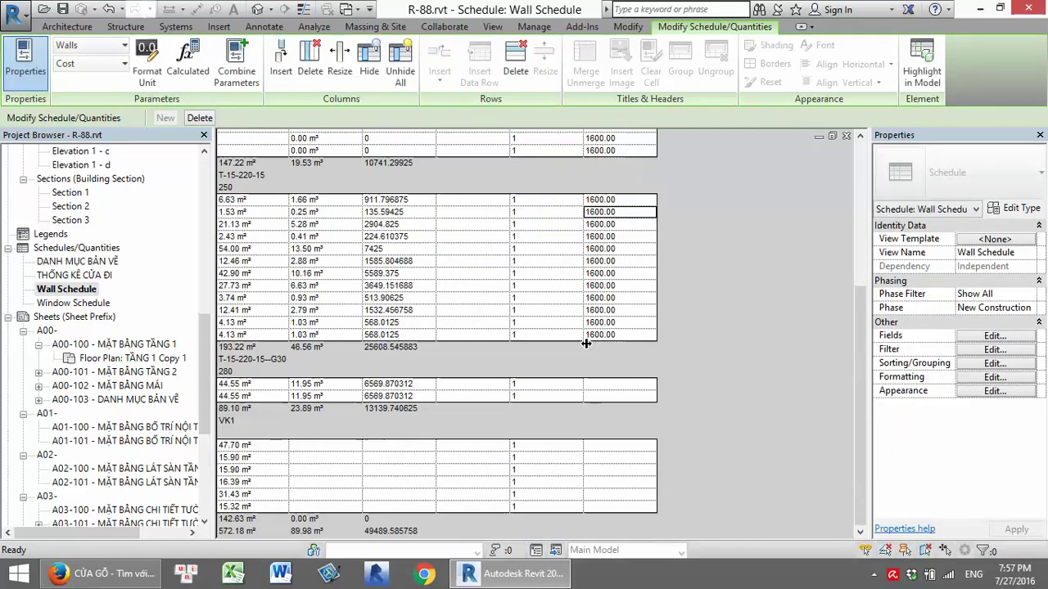
Set the G30 walls' Cost to 2000, correcting an accidental 20000 entry
left_click(602, 386)
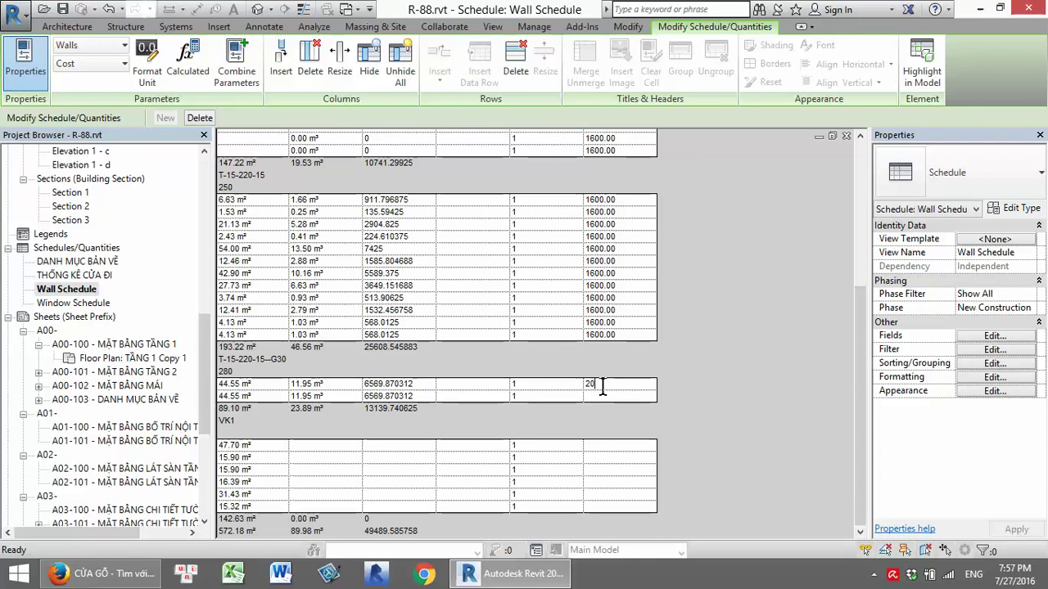
type("2000")
key("Return")
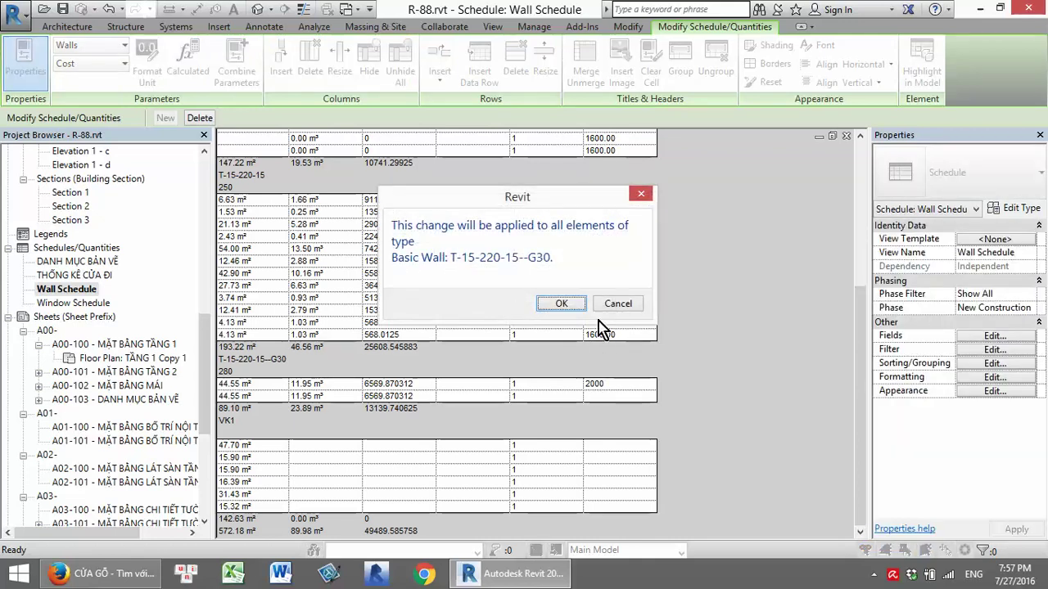
left_click(562, 304)
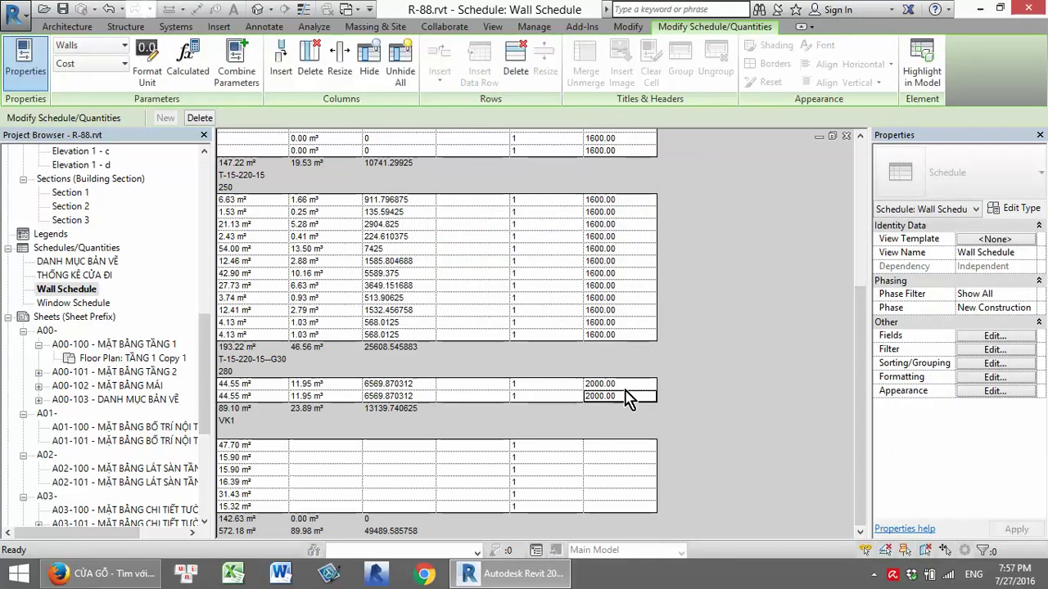
left_click(625, 384)
type("200")
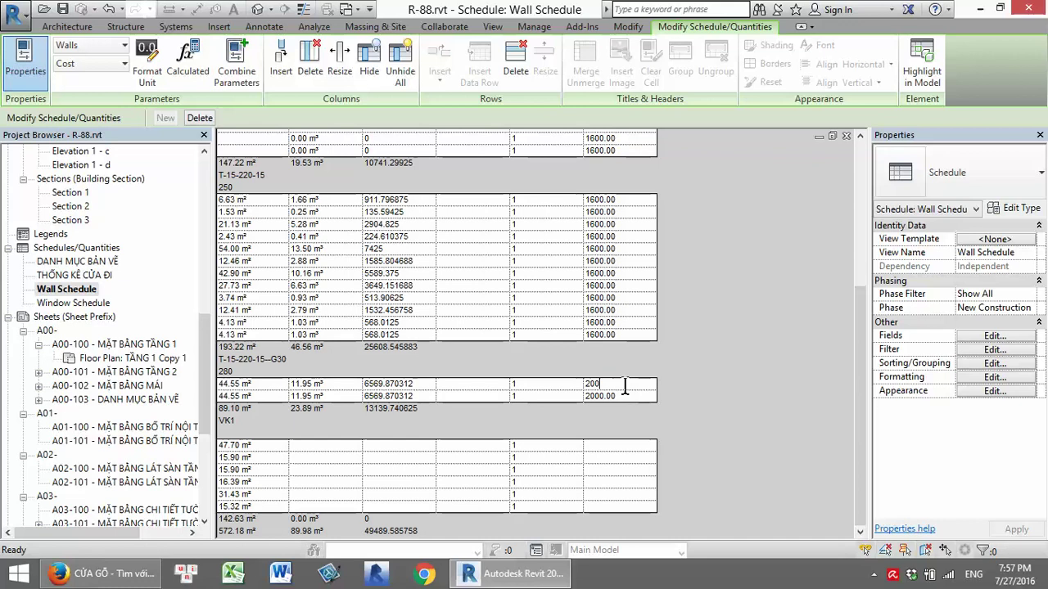
type("00")
key("Return")
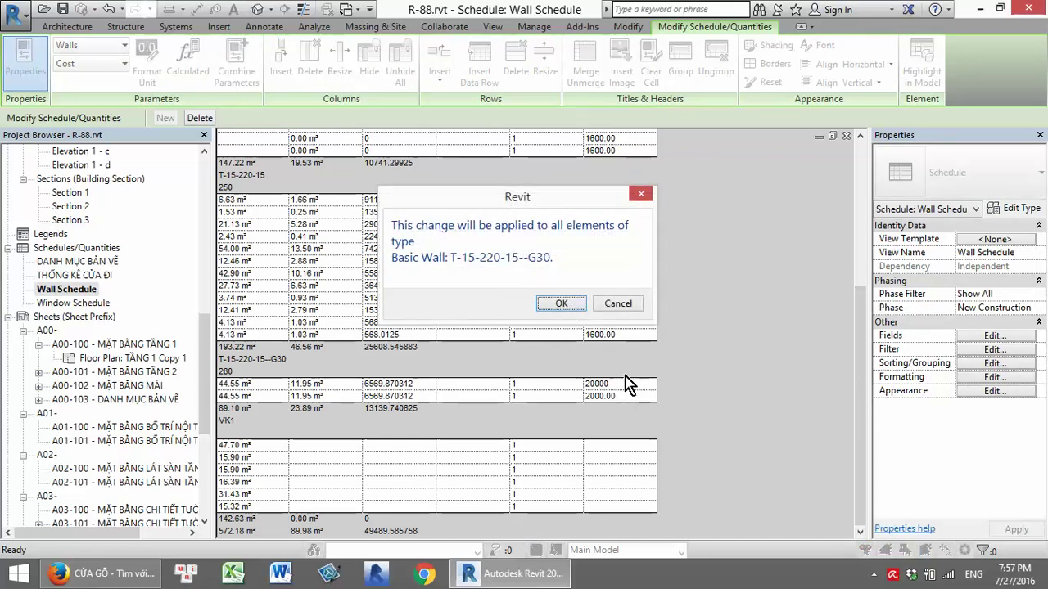
left_click(561, 304)
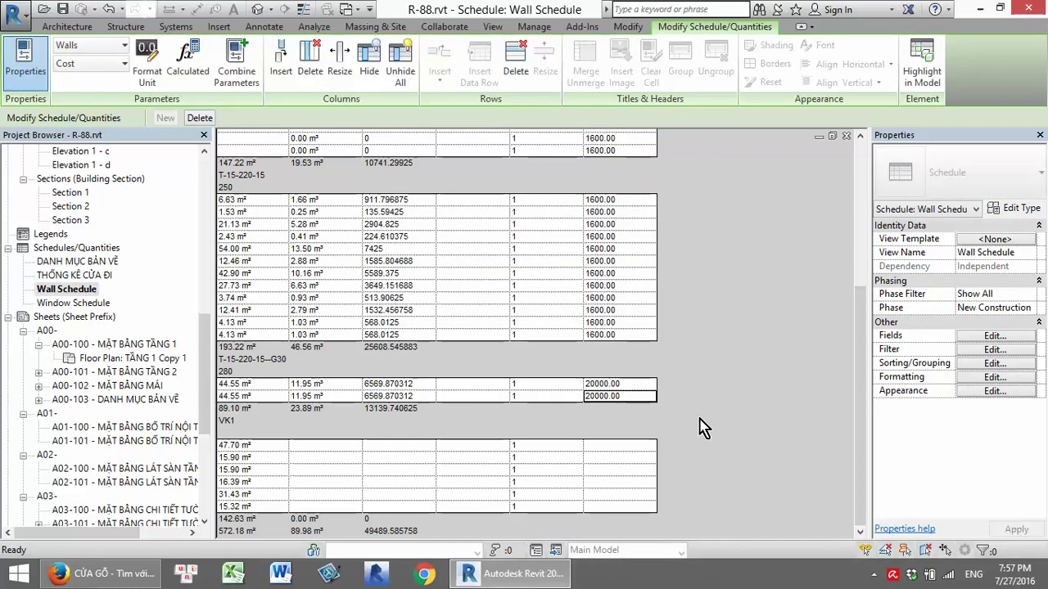
left_click(623, 383)
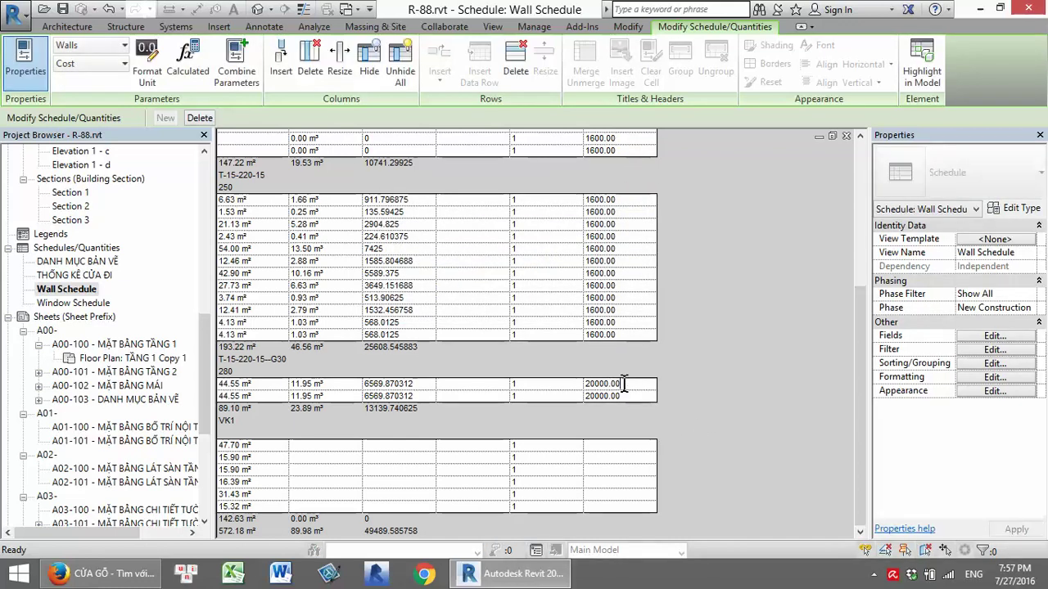
key("BackSpace")
key("BackSpace")
key("BackSpace")
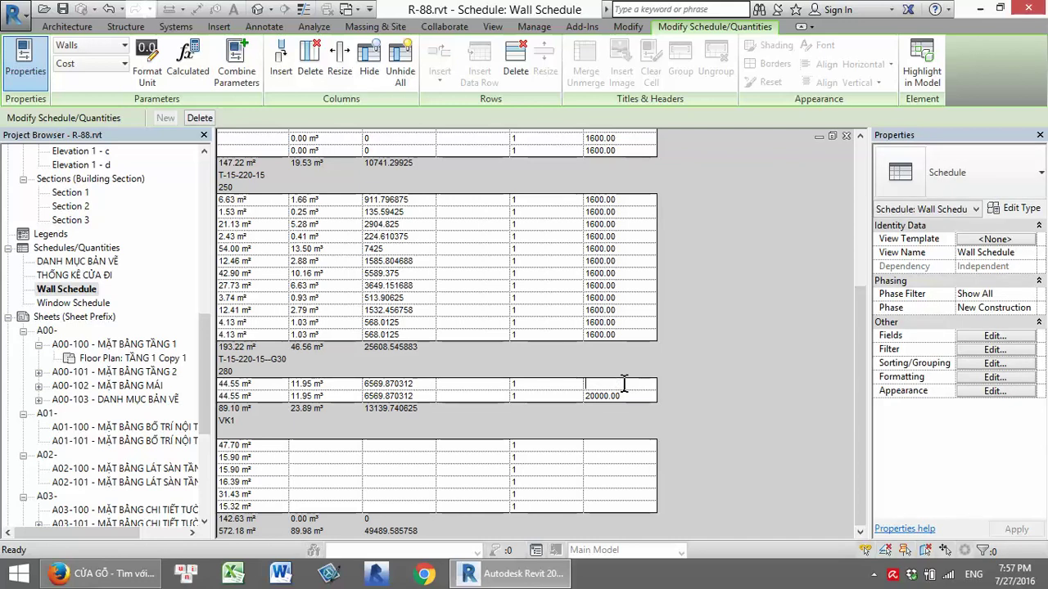
type("20")
type("00")
key("Return")
left_click(556, 304)
Set the VK1 walls' Cost to 1800000 and apply it to the whole type
key("Return")
left_click(575, 306)
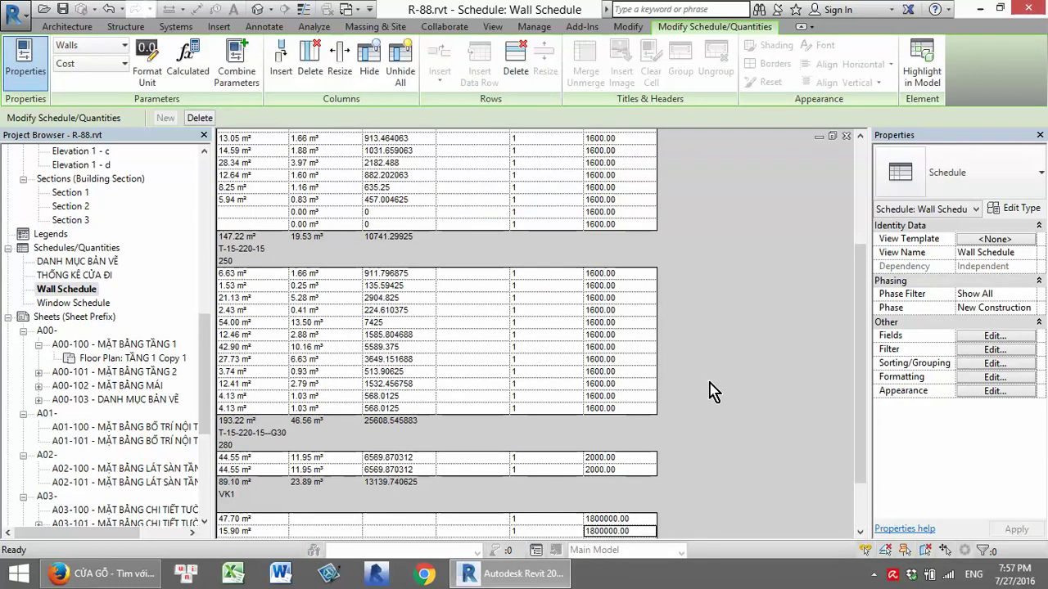
scroll(706, 377, "up", 5)
scroll(699, 362, "up", 1)
scroll(676, 316, "down", 3)
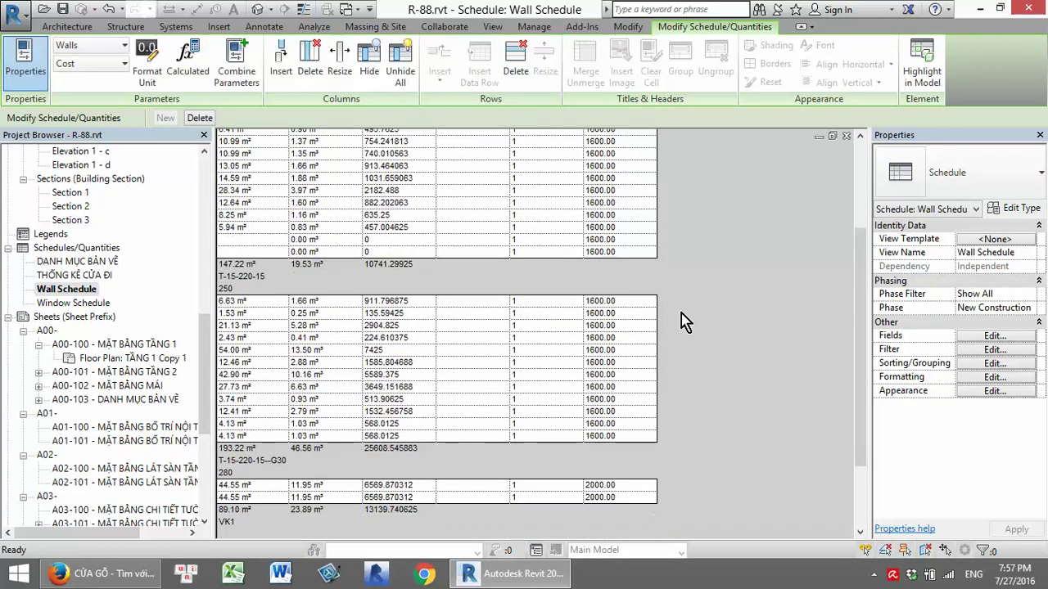
scroll(684, 336, "up", 3)
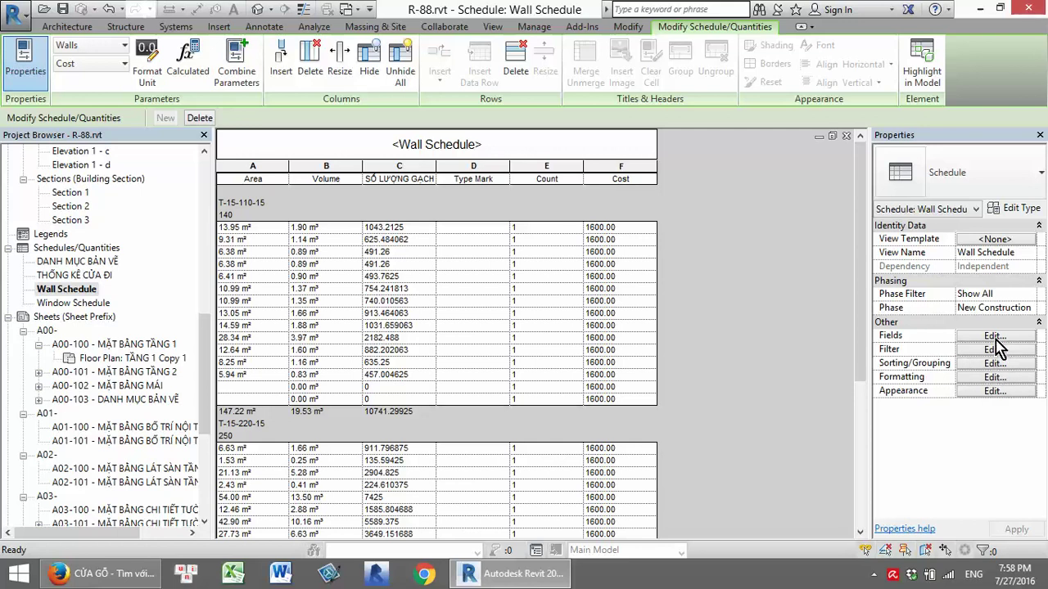
Create the THÀNH TIỀN calculated field with formula SỐ LƯỢNG GẠCH*Cost and apply it
left_click(994, 337)
left_click(686, 316)
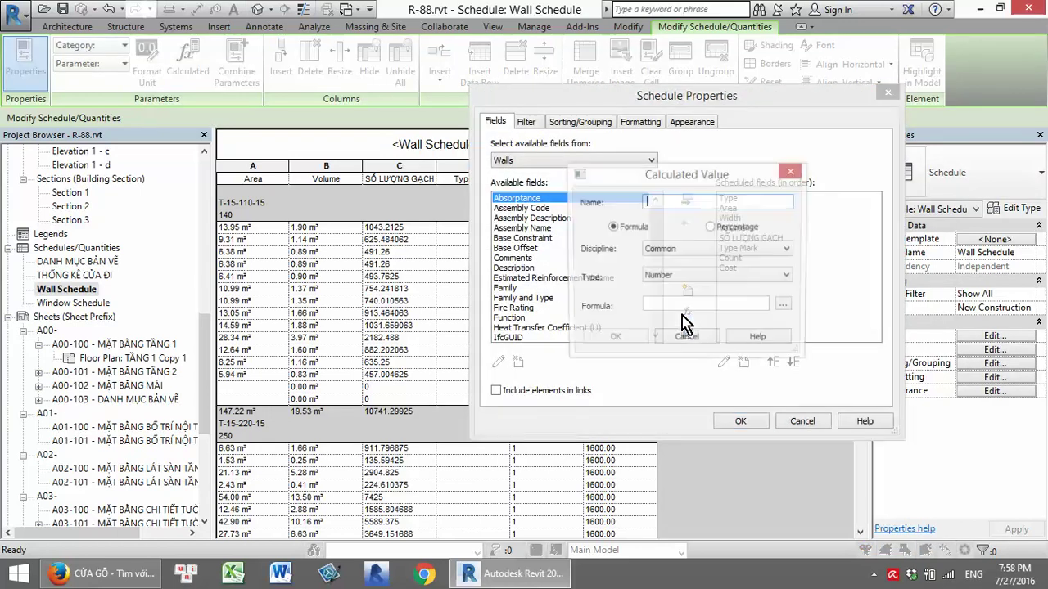
type("THÀNH TIỀN")
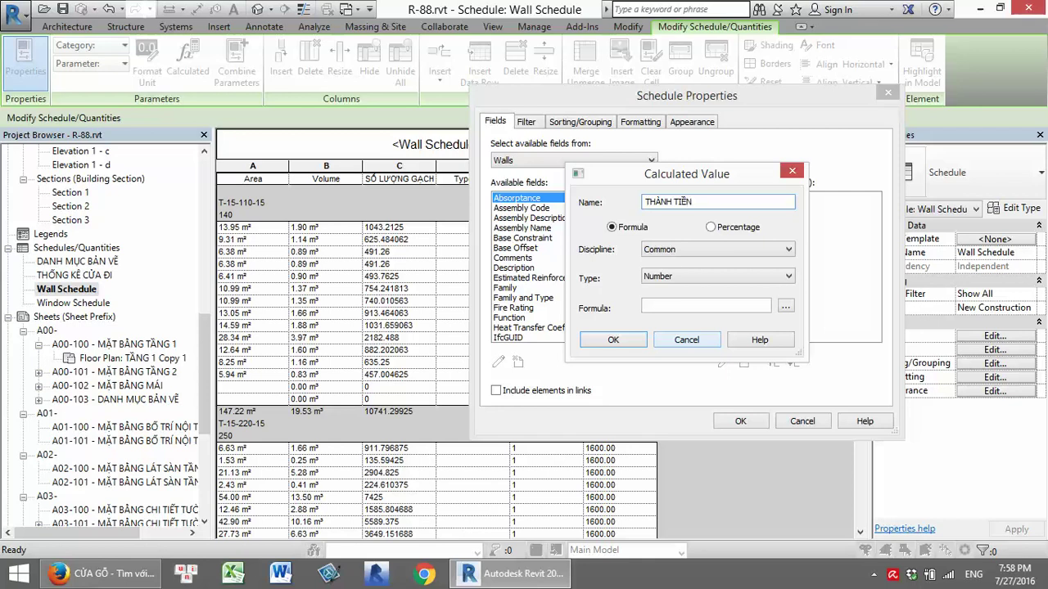
left_click(783, 307)
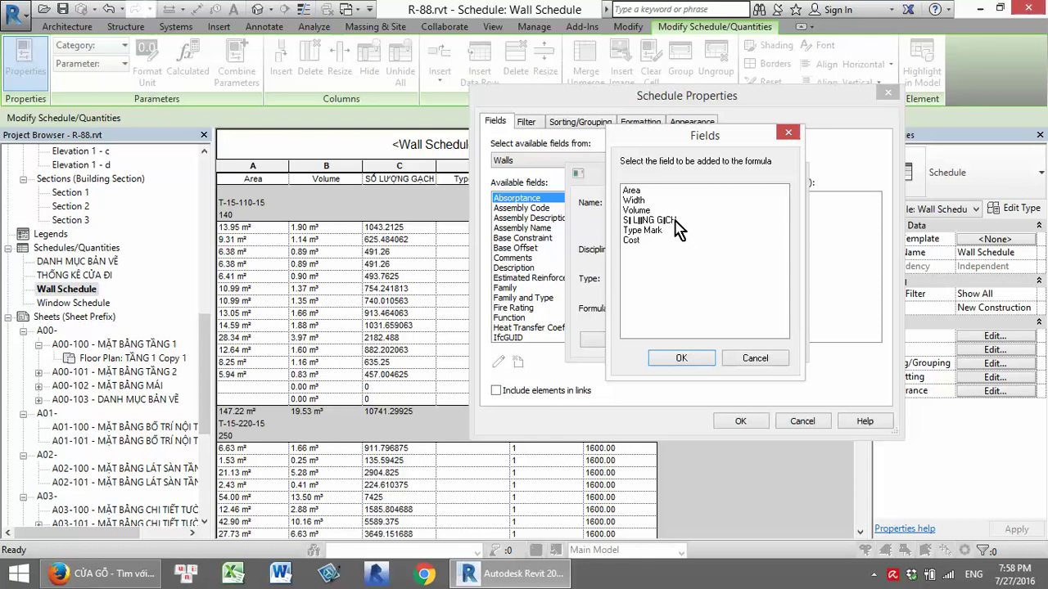
left_click(677, 221)
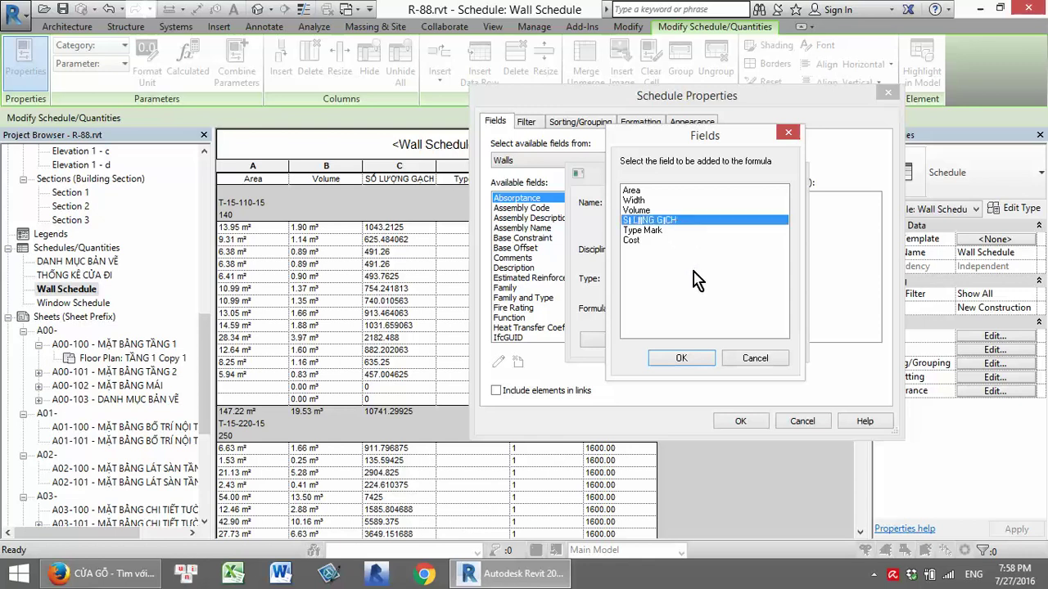
left_click(690, 359)
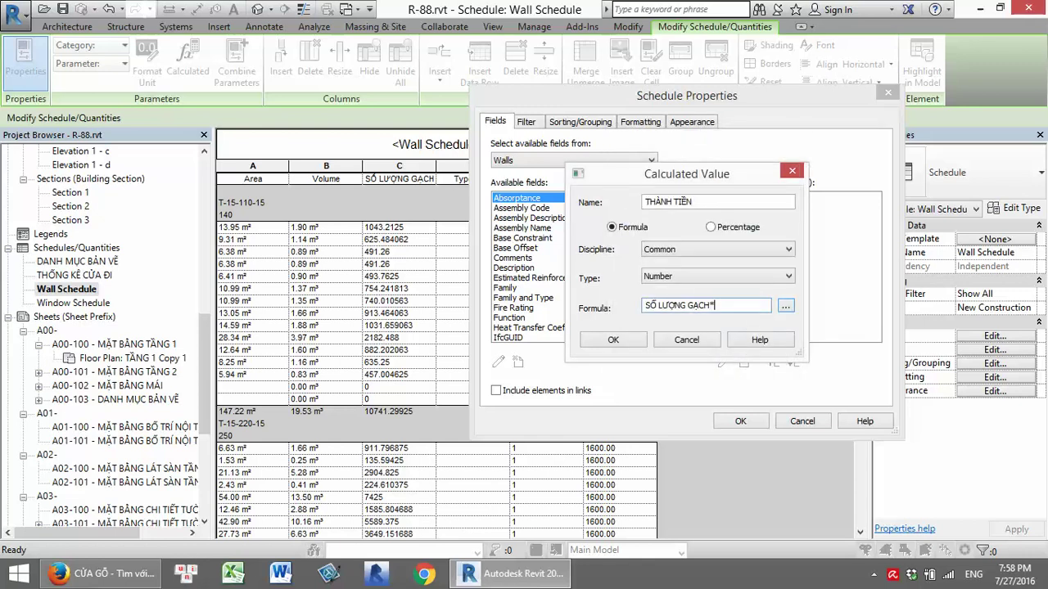
left_click(785, 306)
left_click(635, 241)
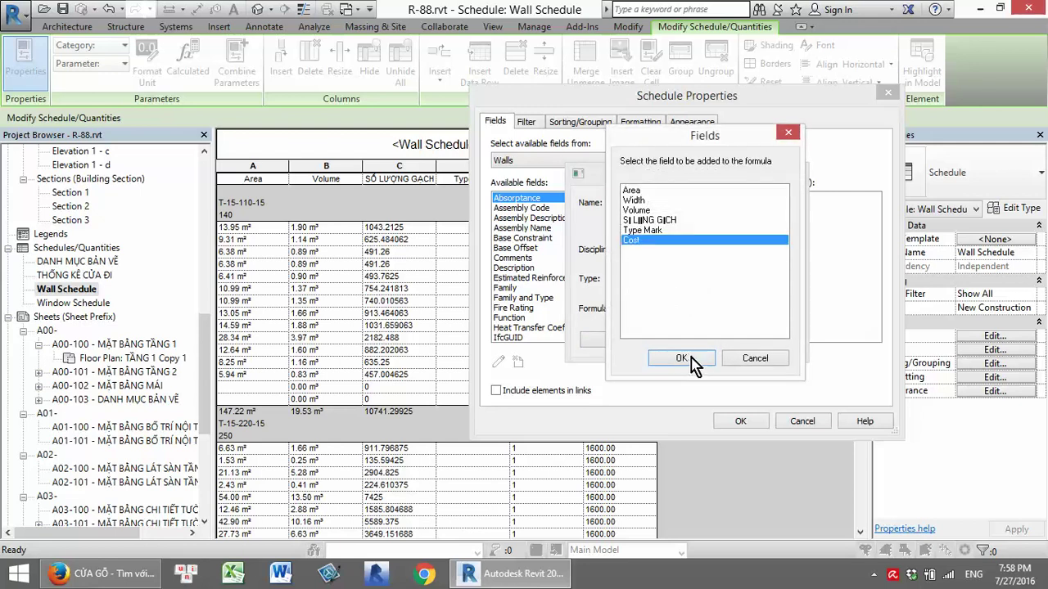
left_click(690, 358)
left_click(632, 343)
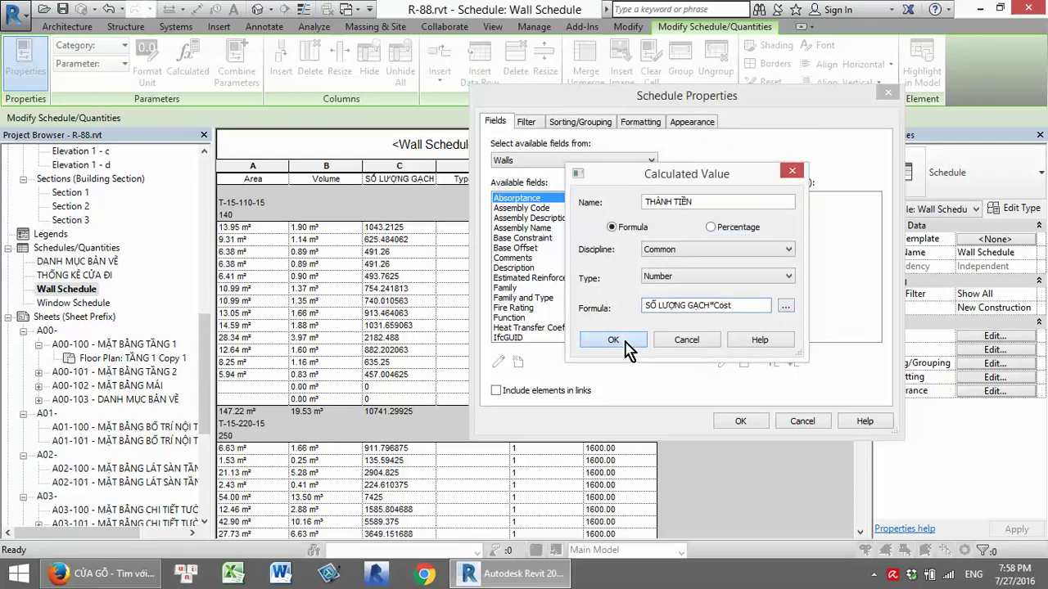
left_click(740, 421)
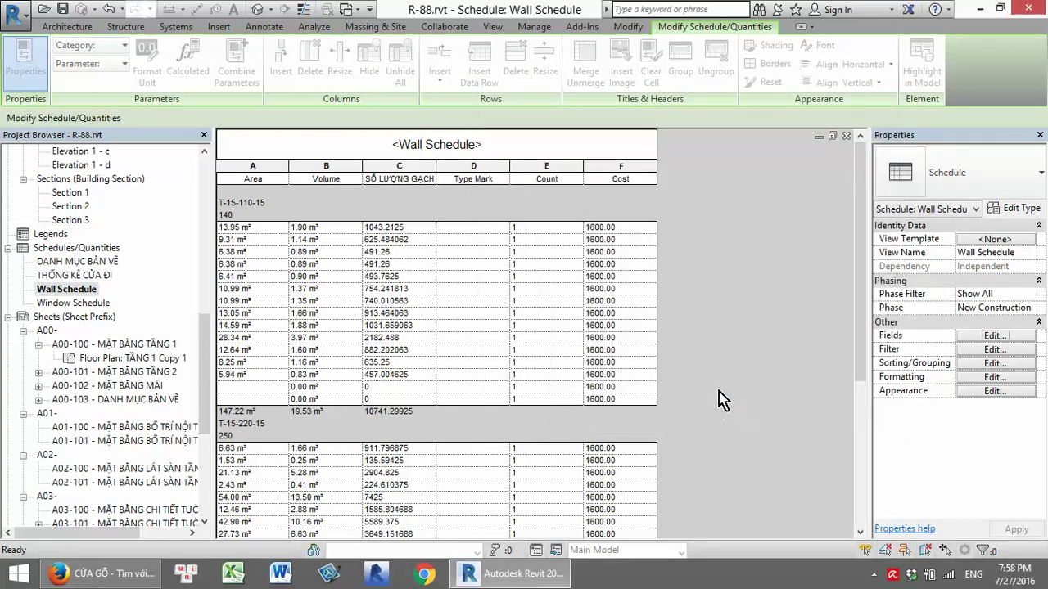
Unhide THÀNH TIỀN and total it per wall type and overall, cancelling a stray cell edit
scroll(716, 369, "down", 3)
scroll(717, 378, "down", 1)
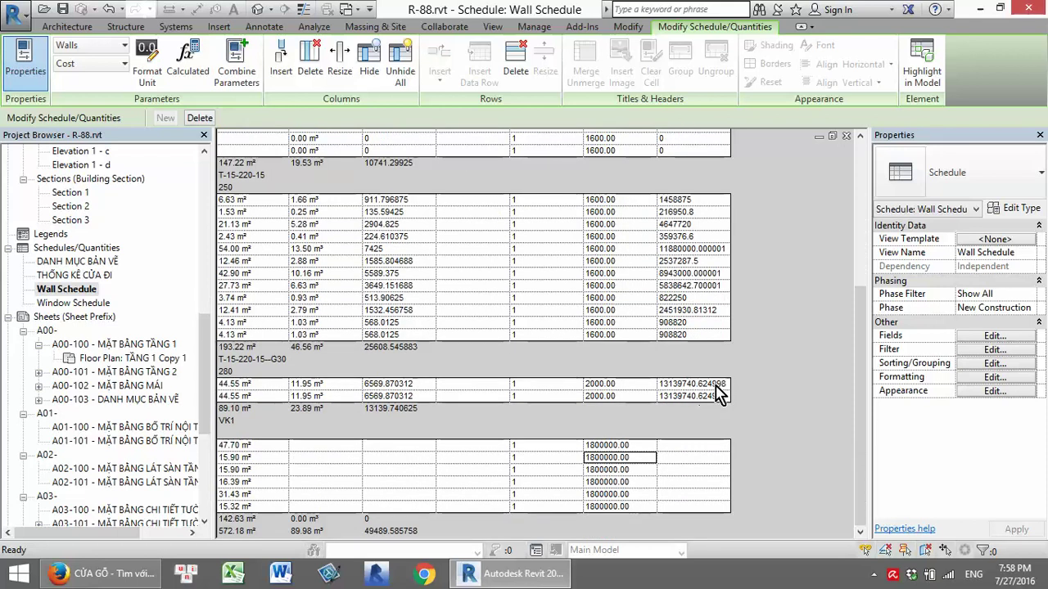
left_click(994, 376)
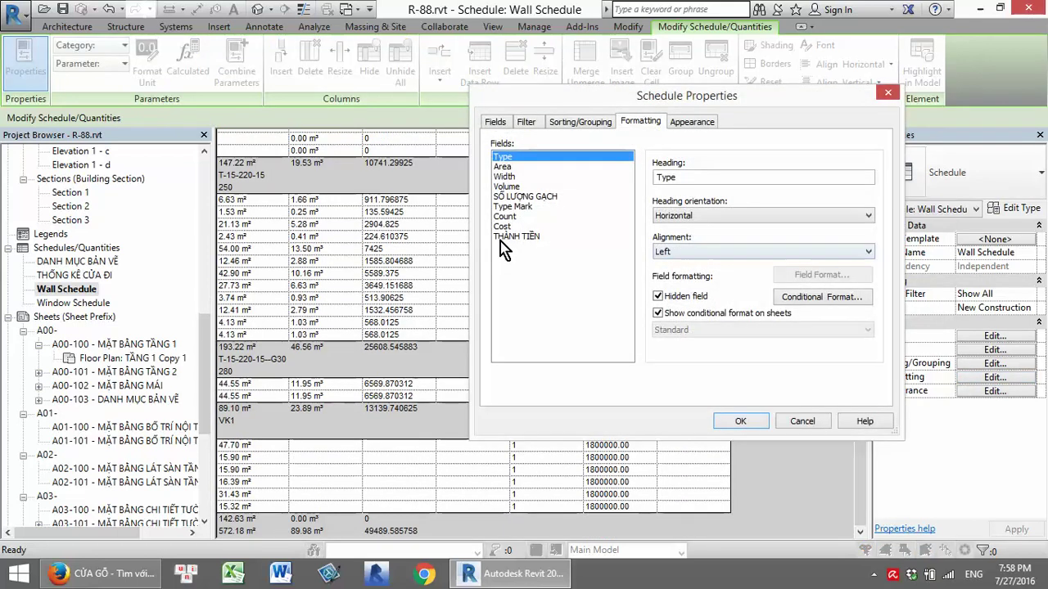
left_click(507, 236)
left_click(660, 297)
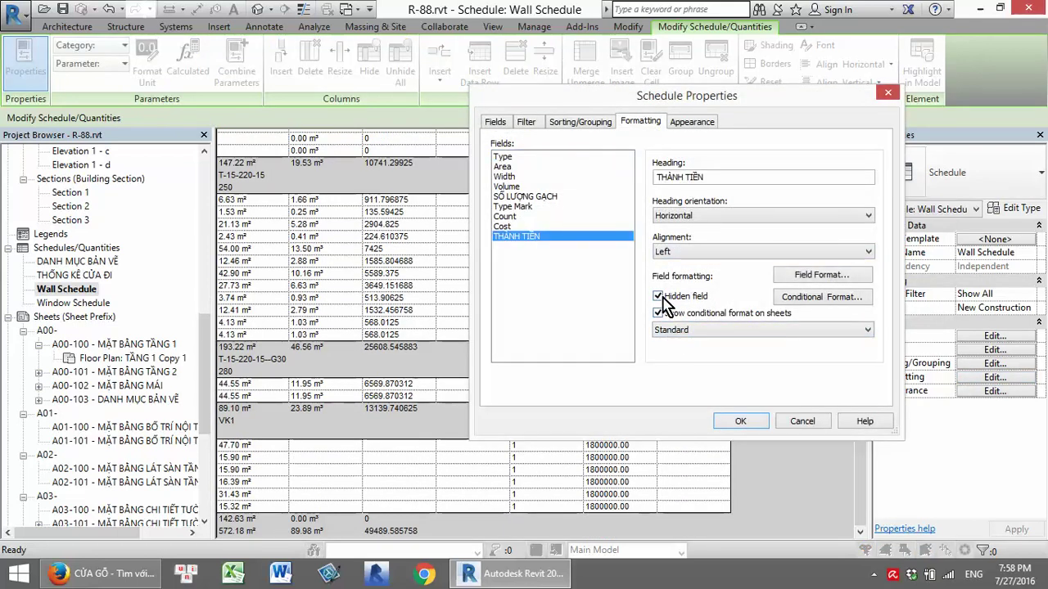
left_click(658, 296)
left_click(696, 330)
left_click(691, 351)
left_click(740, 422)
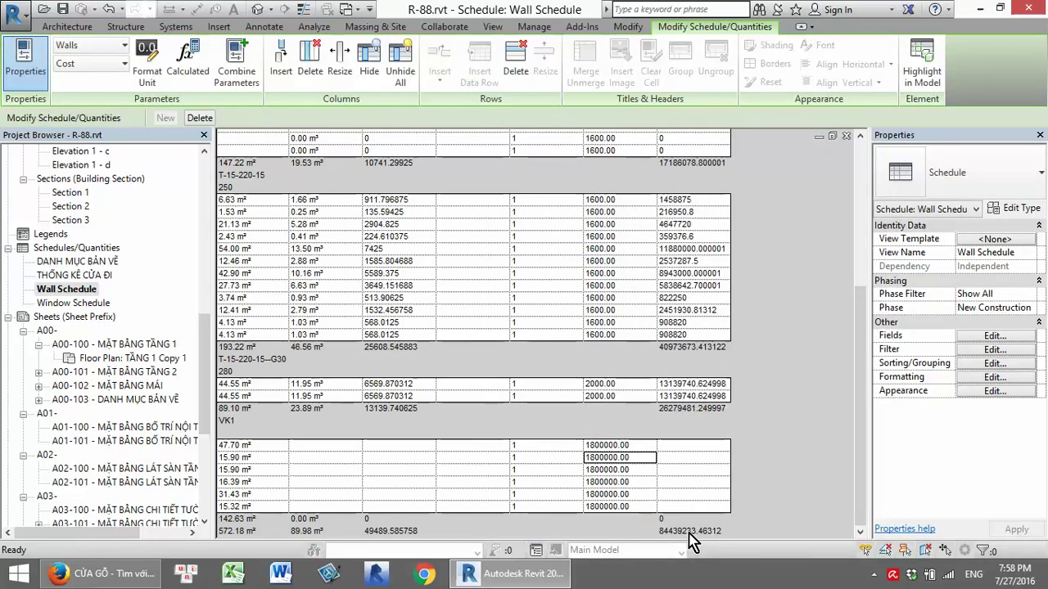
type("UN")
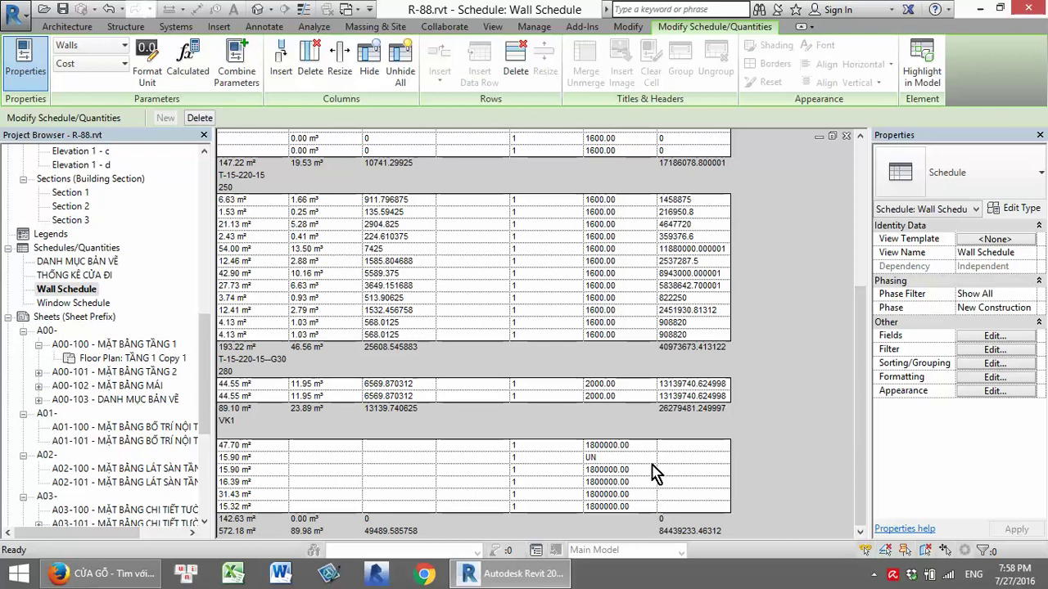
key("Escape")
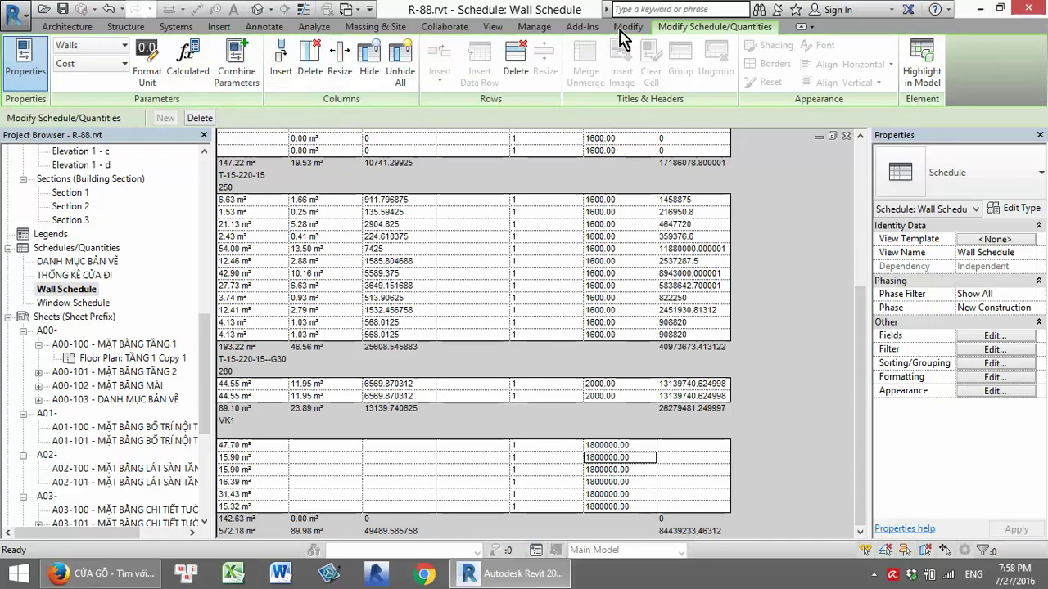
Set the project Currency unit symbol to ₫ in Project Units (UN)
left_click(534, 26)
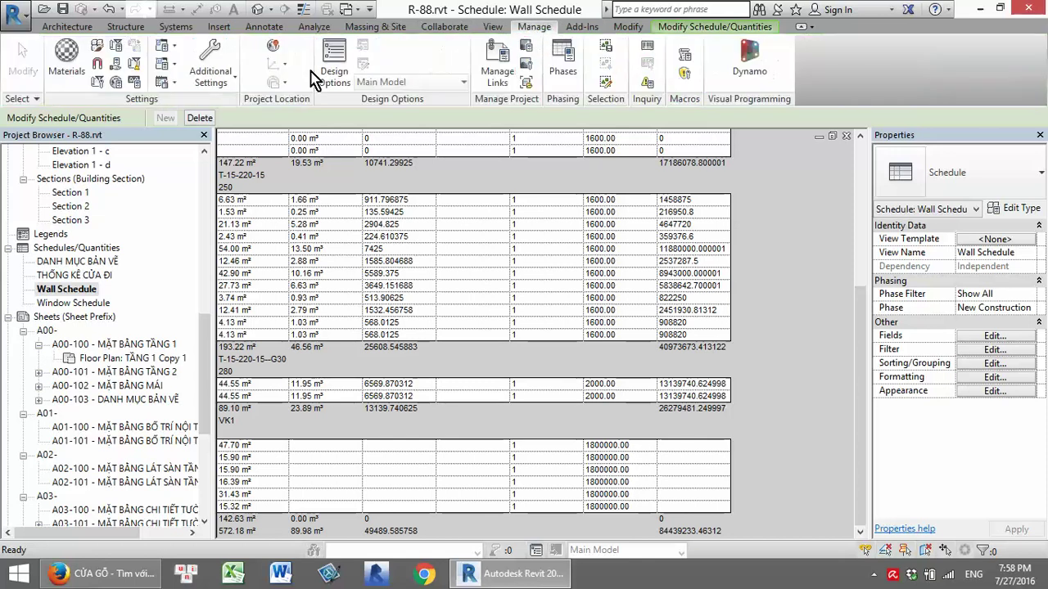
left_click(166, 83)
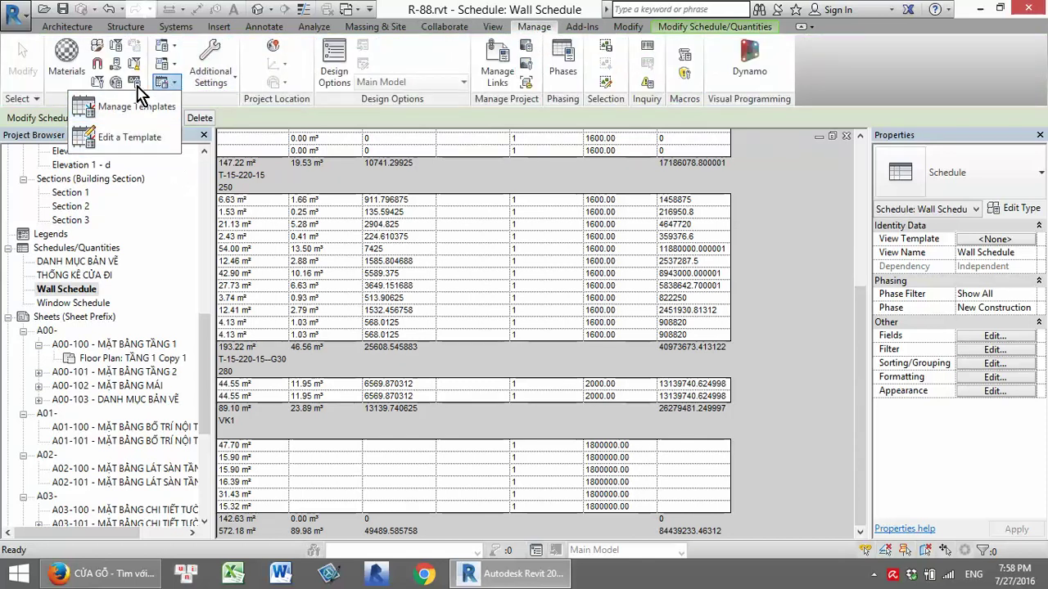
key("u")
key("n")
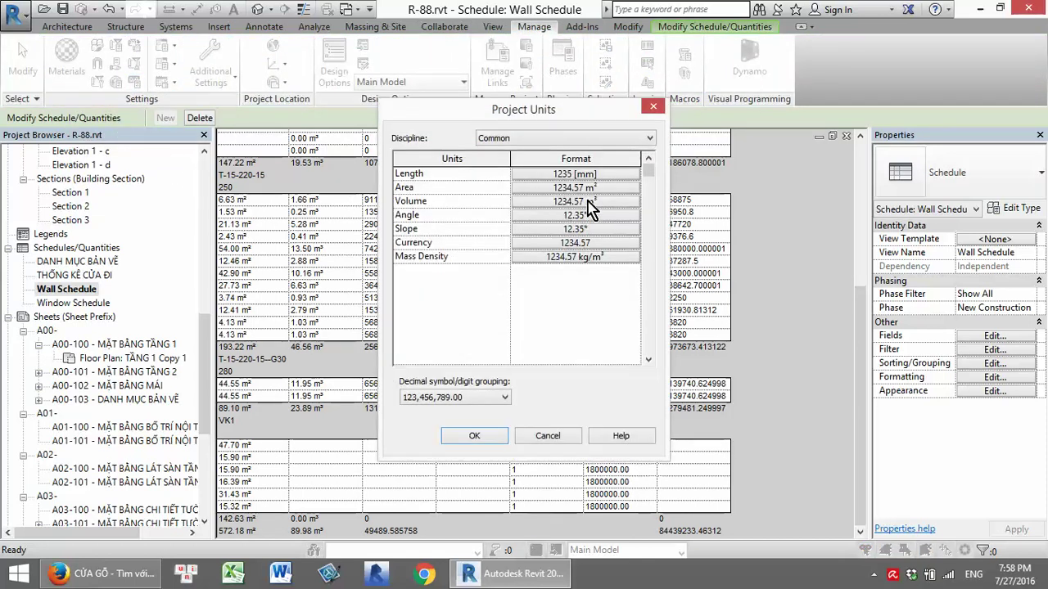
left_click(561, 244)
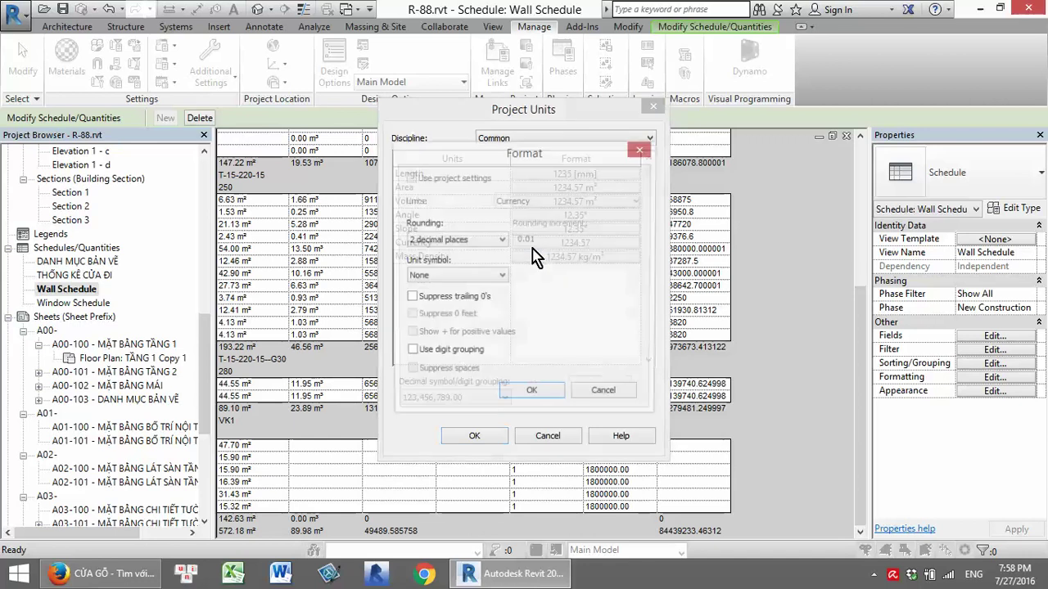
left_click(493, 276)
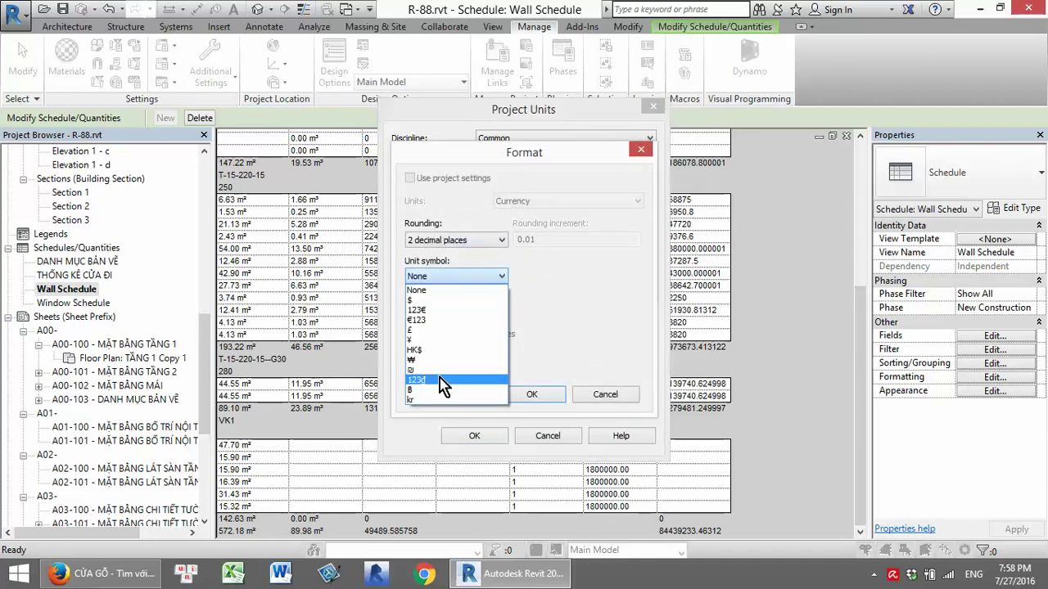
left_click(446, 379)
left_click(532, 394)
left_click(475, 436)
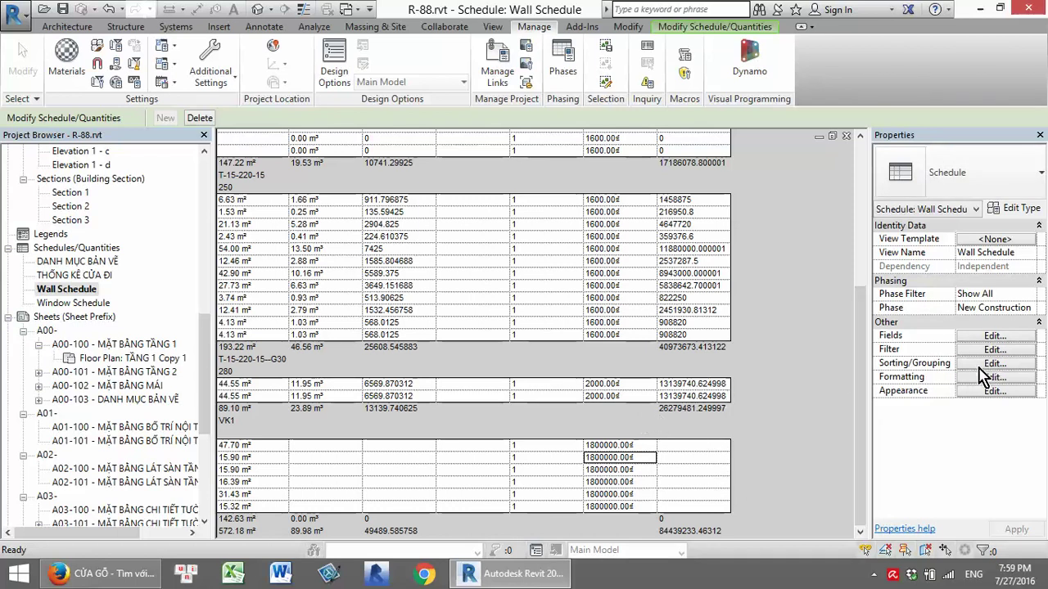
left_click(992, 336)
left_click(759, 278)
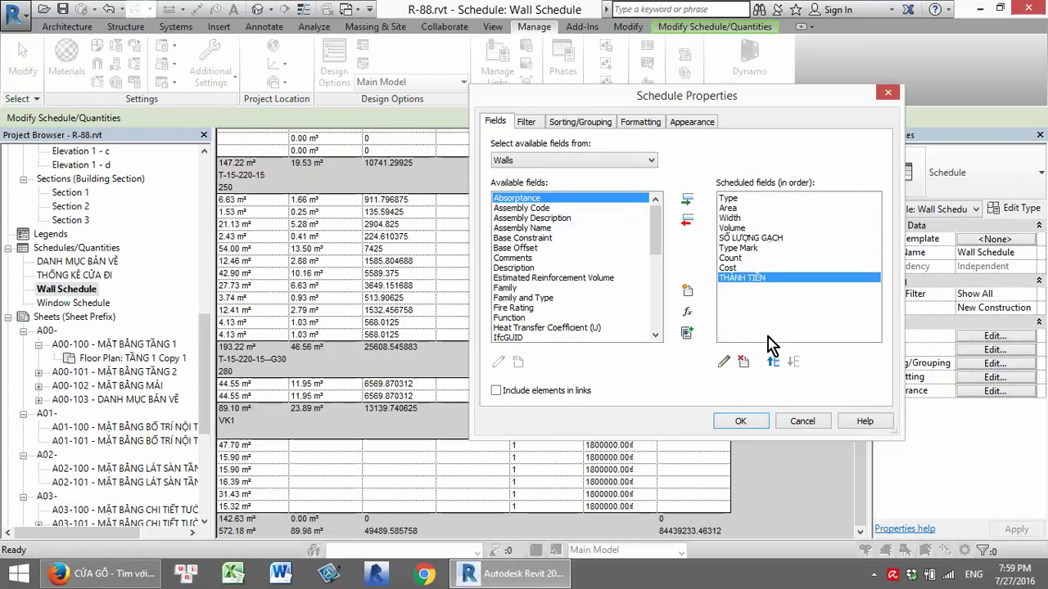
left_click(723, 361)
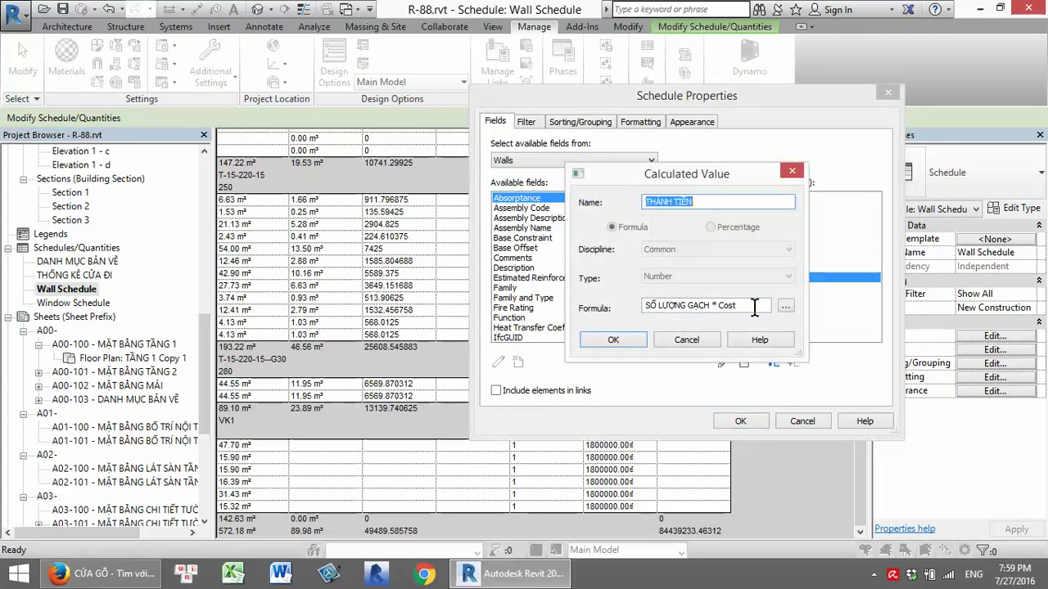
left_click(786, 307)
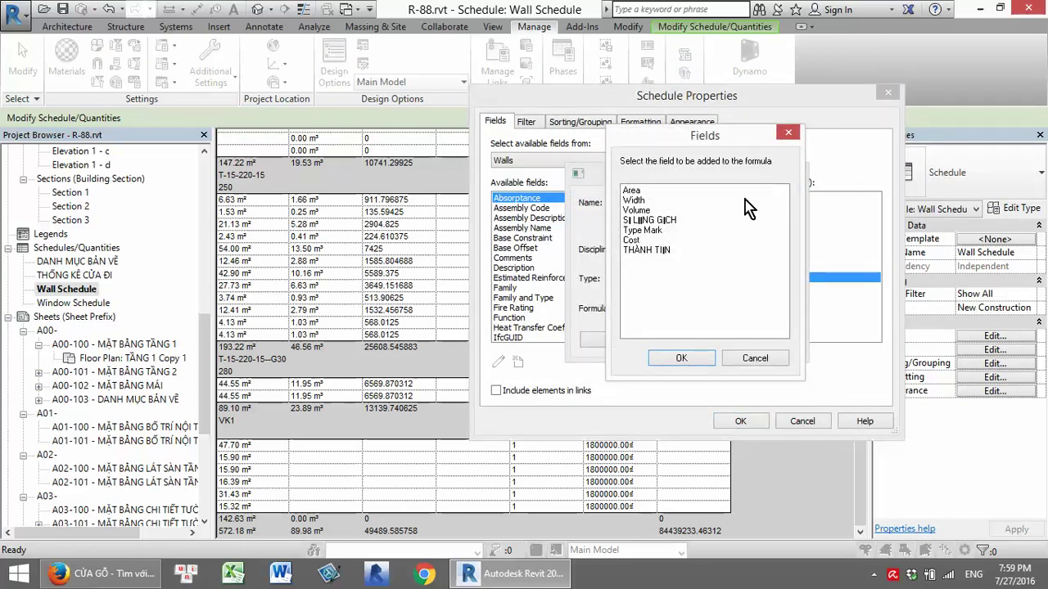
left_click(681, 359)
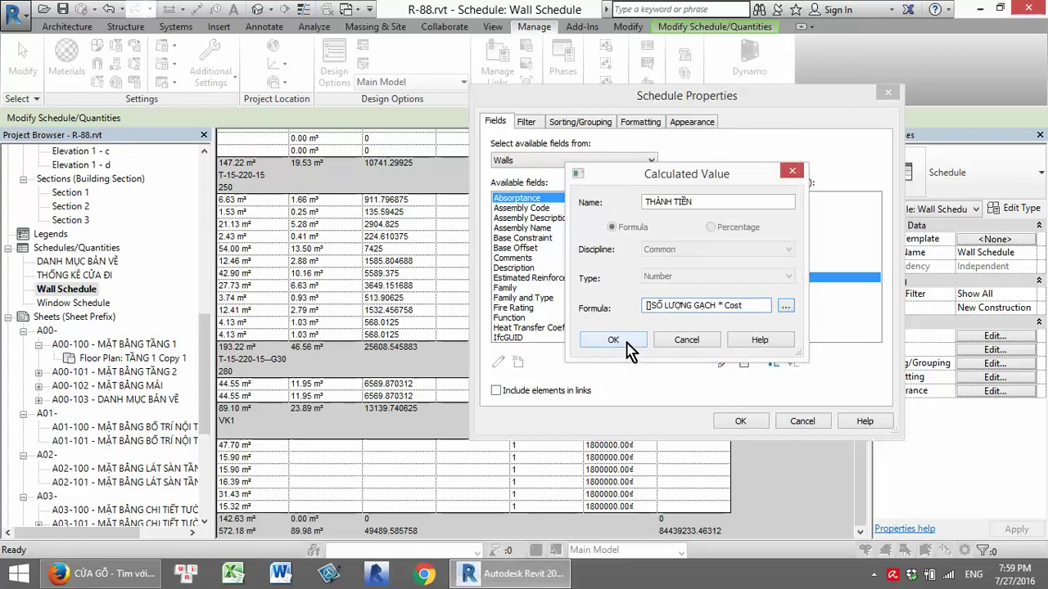
left_click(636, 345)
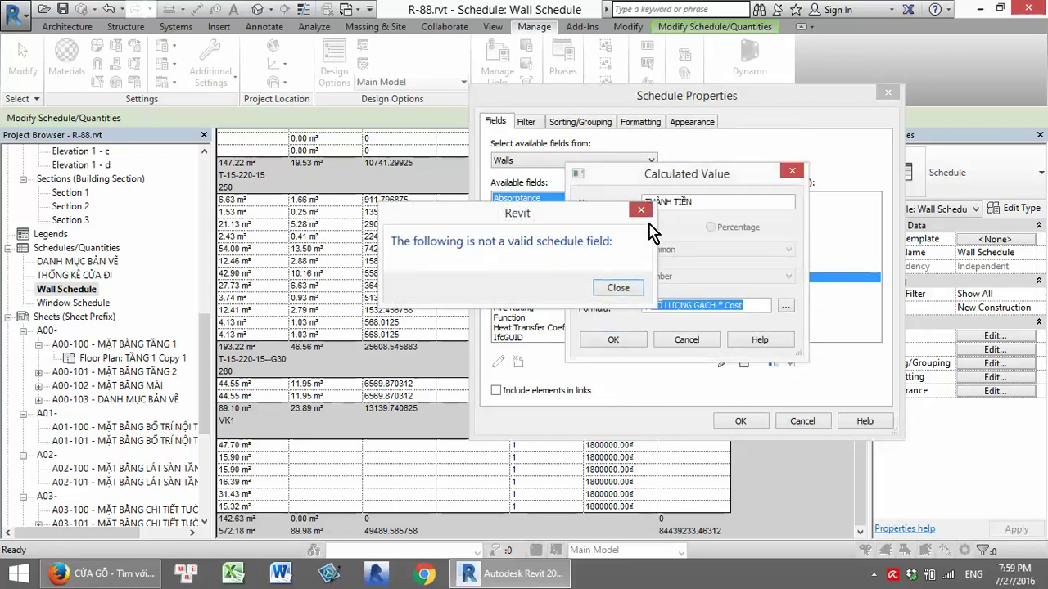
left_click(641, 210)
left_click(613, 340)
left_click(641, 210)
left_click(668, 306)
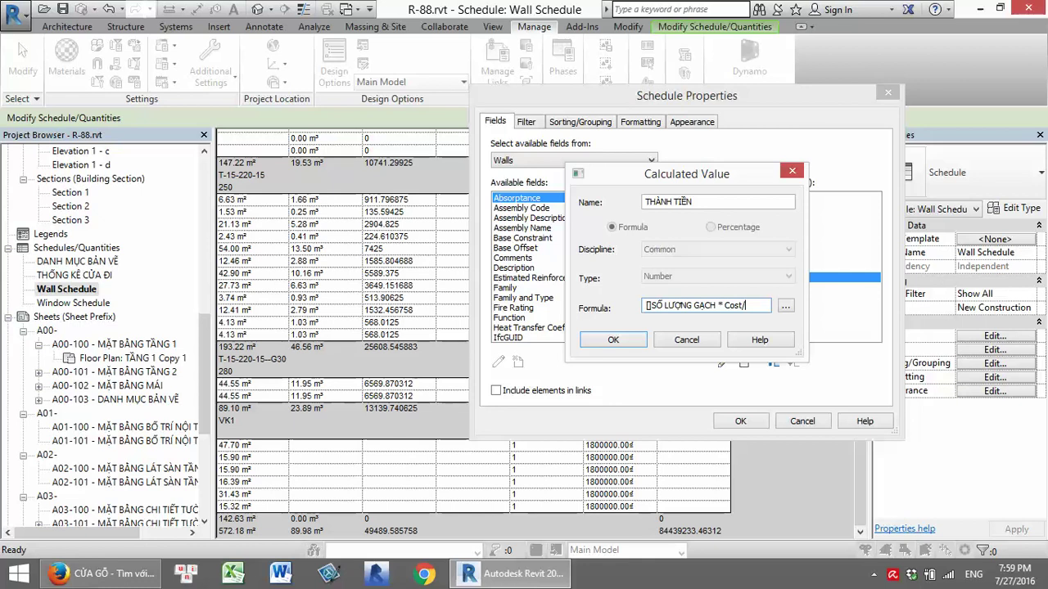
left_click(615, 339)
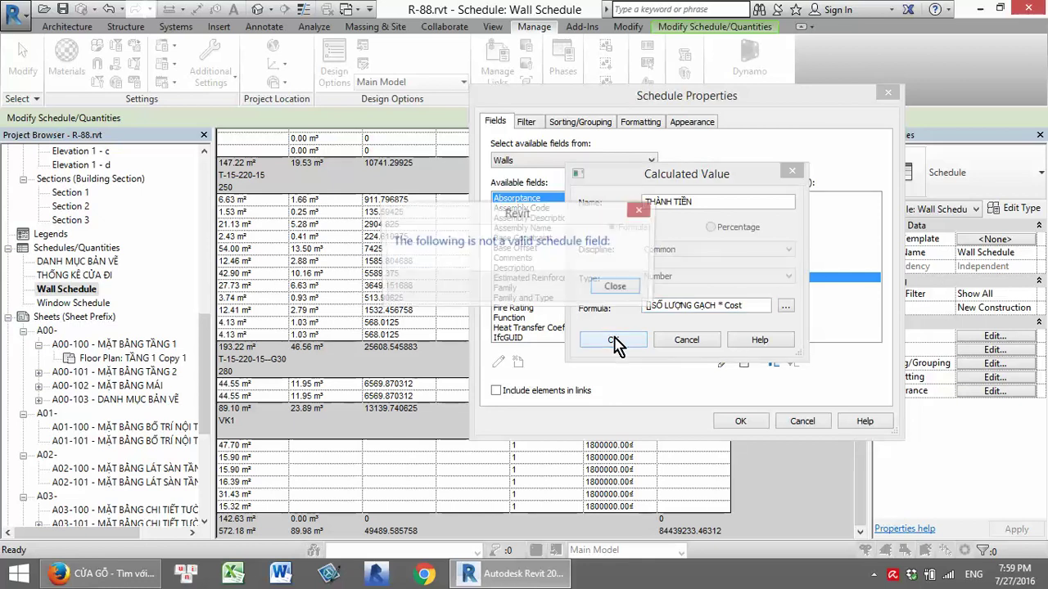
left_click(609, 292)
left_click(715, 308)
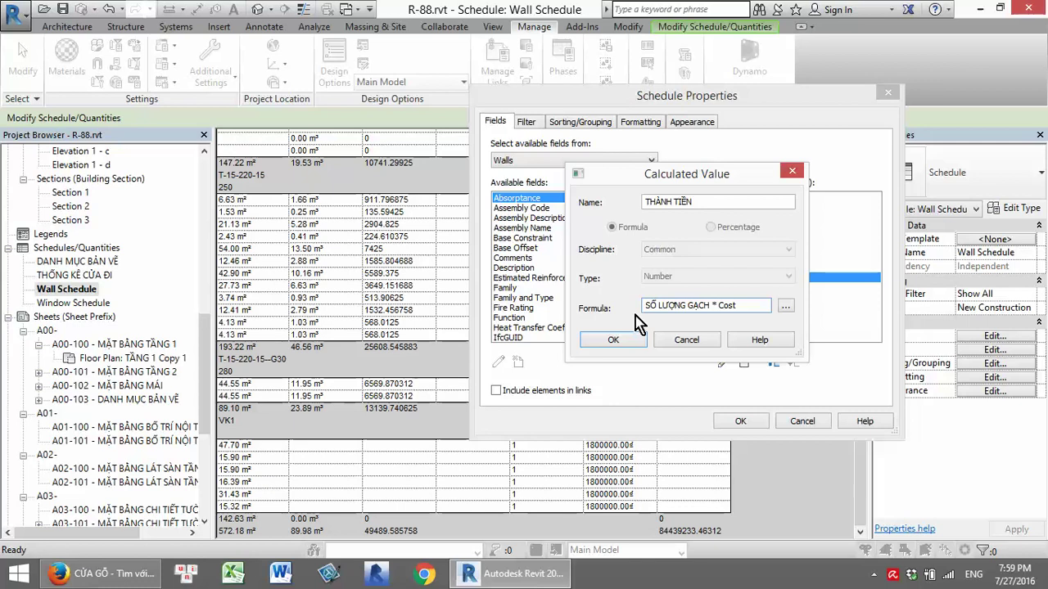
left_click(630, 340)
left_click(741, 419)
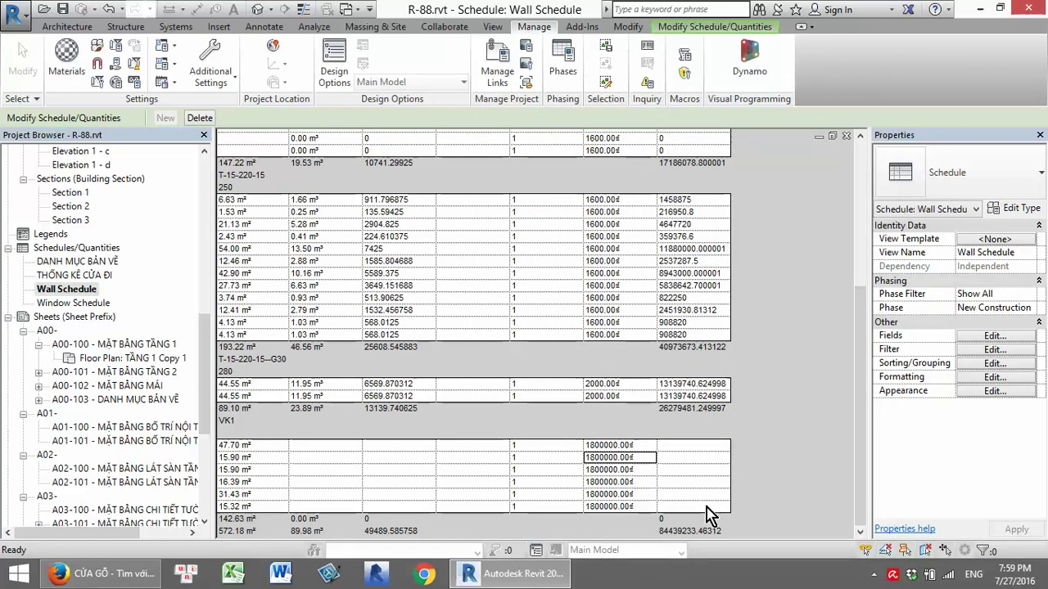
Format THÀNH TIỀN as Currency with the ₫ symbol and 2 decimal places
scroll(701, 431, "up", 5)
scroll(701, 431, "up", 1)
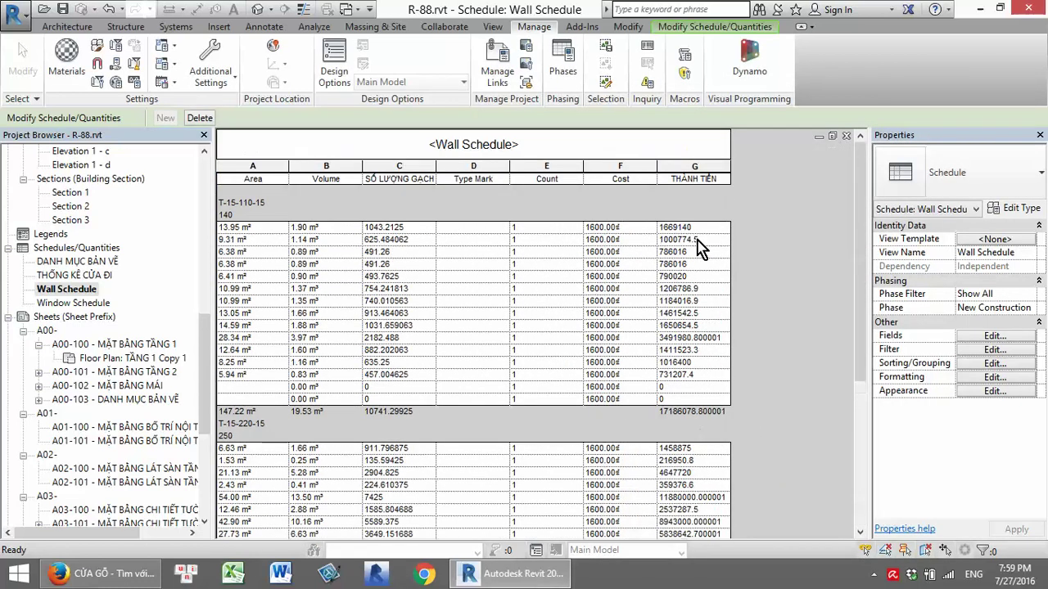
left_click(698, 179)
left_click(991, 377)
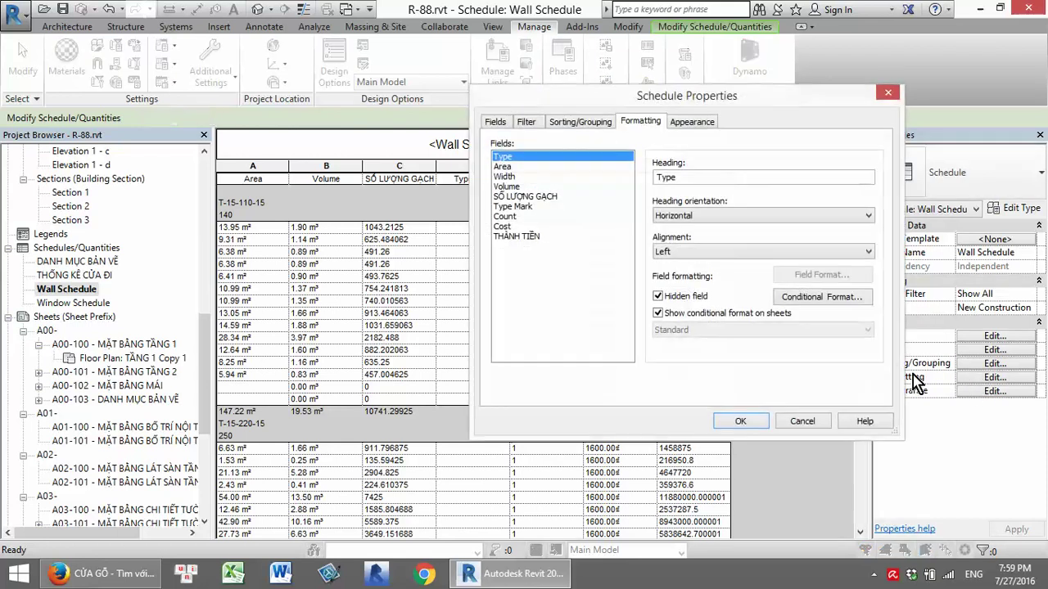
left_click(524, 237)
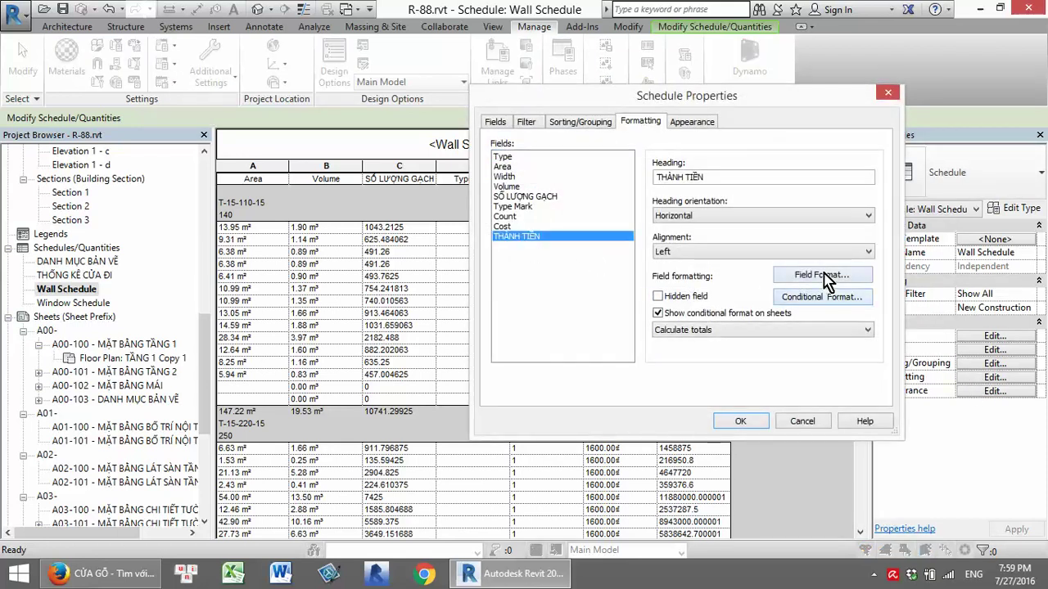
left_click(823, 276)
left_click(574, 161)
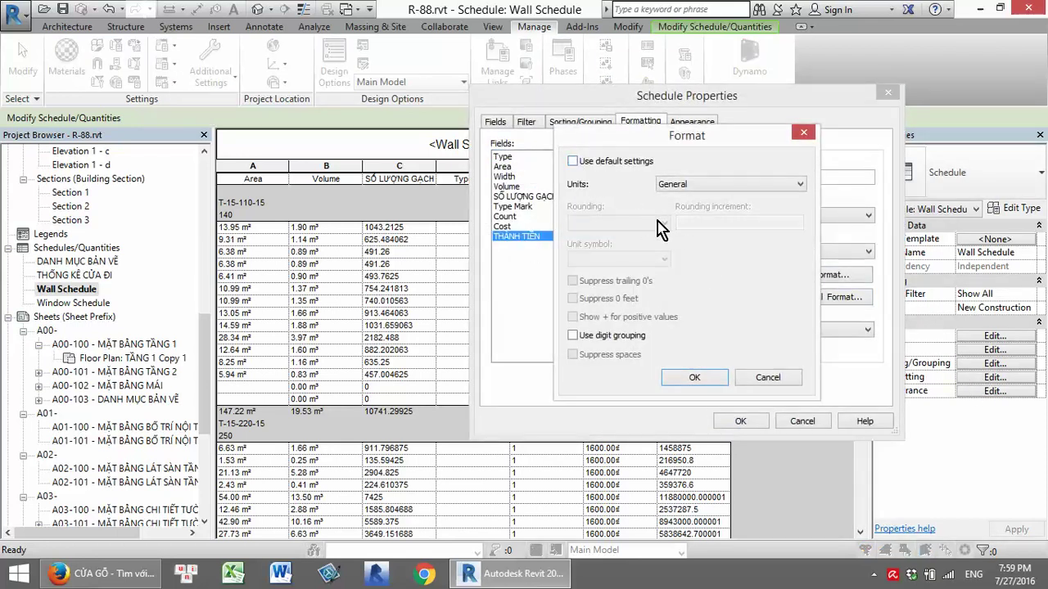
left_click(708, 185)
left_click(700, 215)
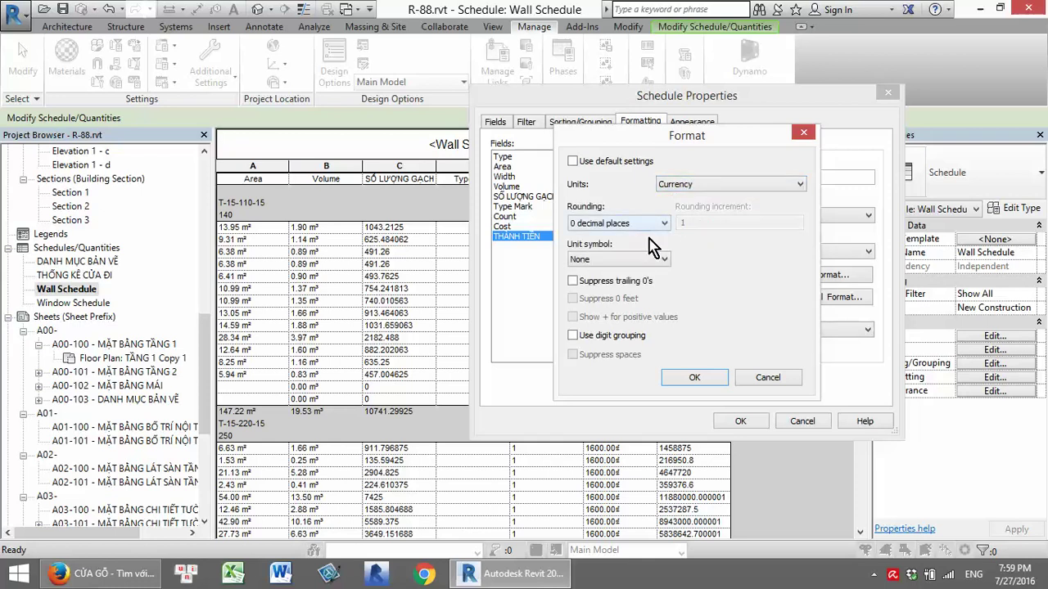
left_click(648, 260)
left_click(606, 363)
left_click(614, 223)
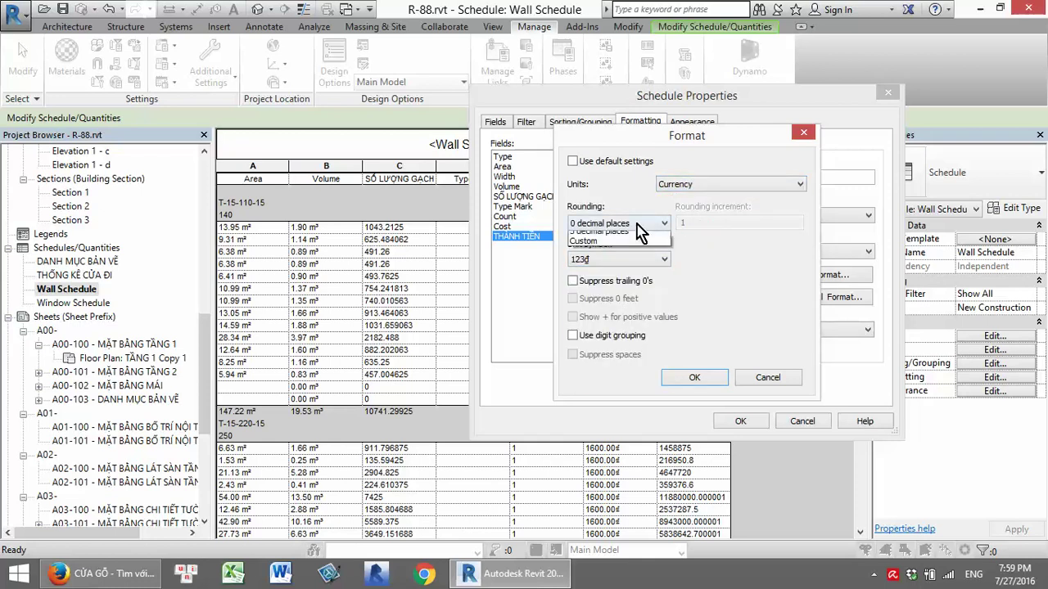
left_click(615, 287)
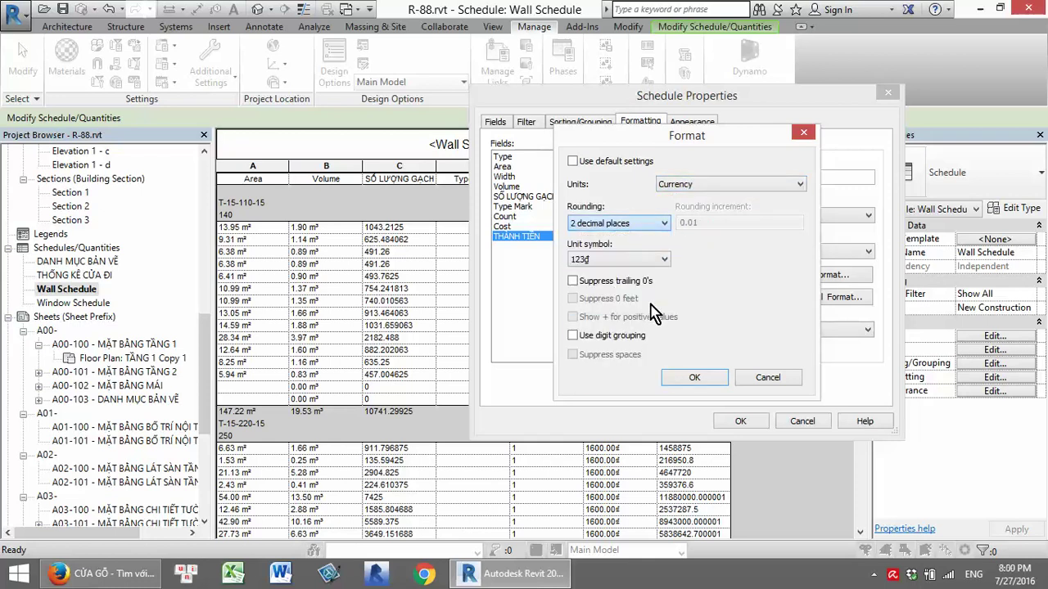
left_click(692, 377)
left_click(737, 421)
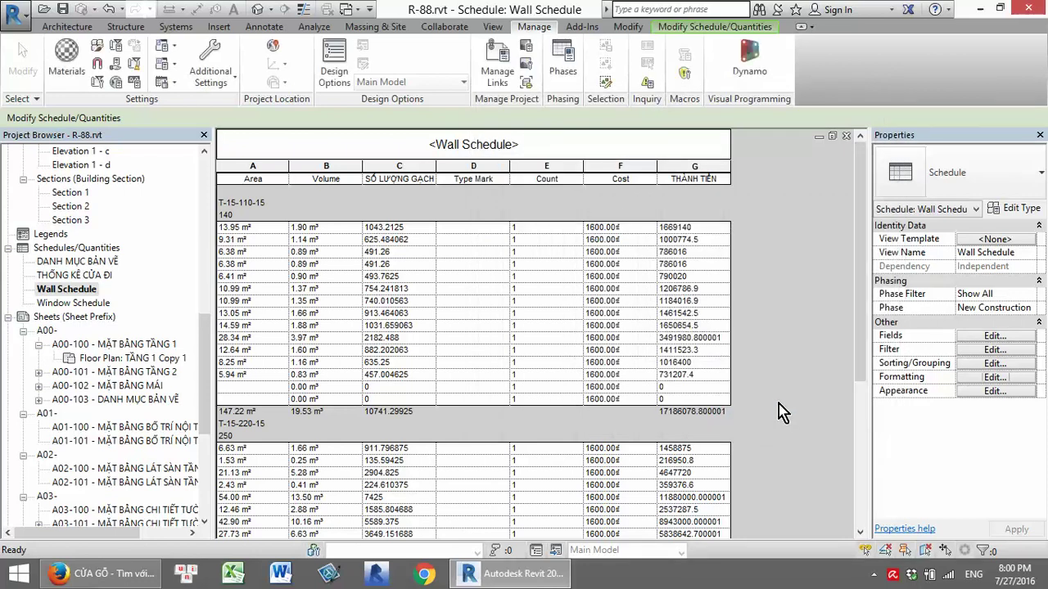
Review the schedule's fields and begin adding a calculated parameter
scroll(735, 342, "down", 5)
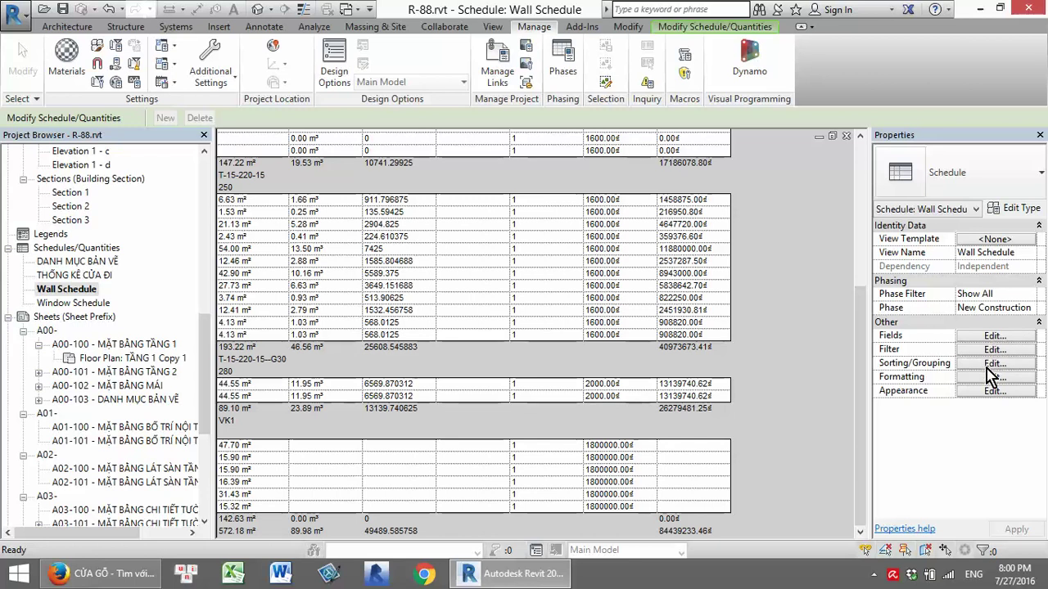
left_click(995, 335)
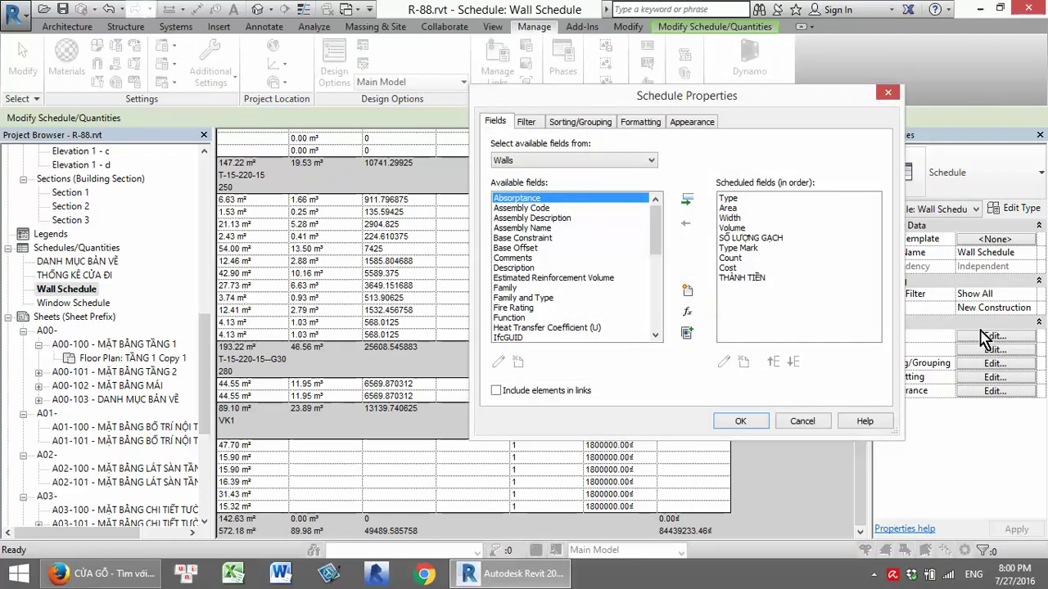
left_click(758, 278)
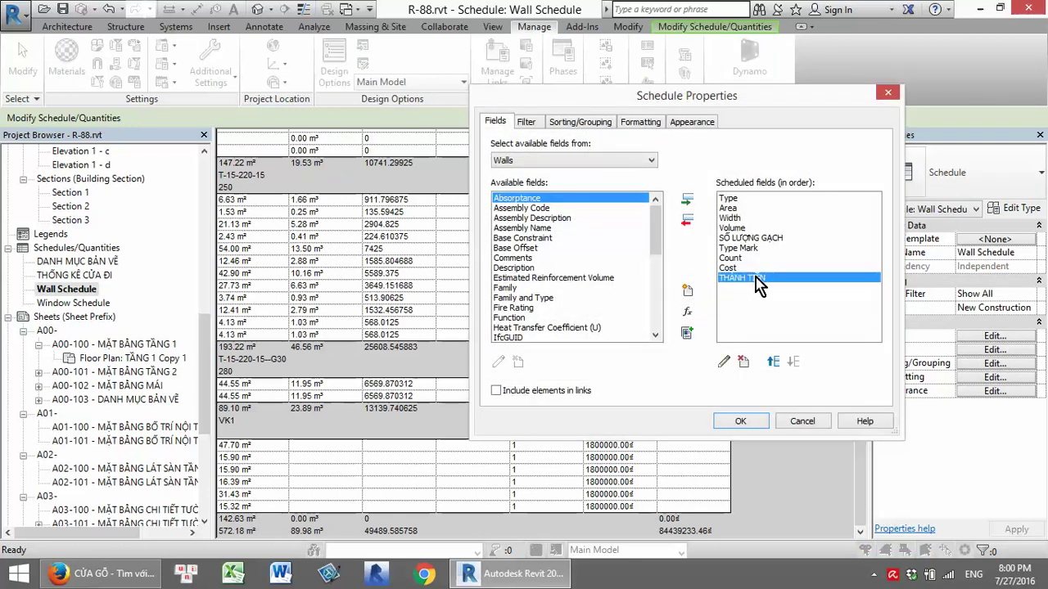
left_click(889, 93)
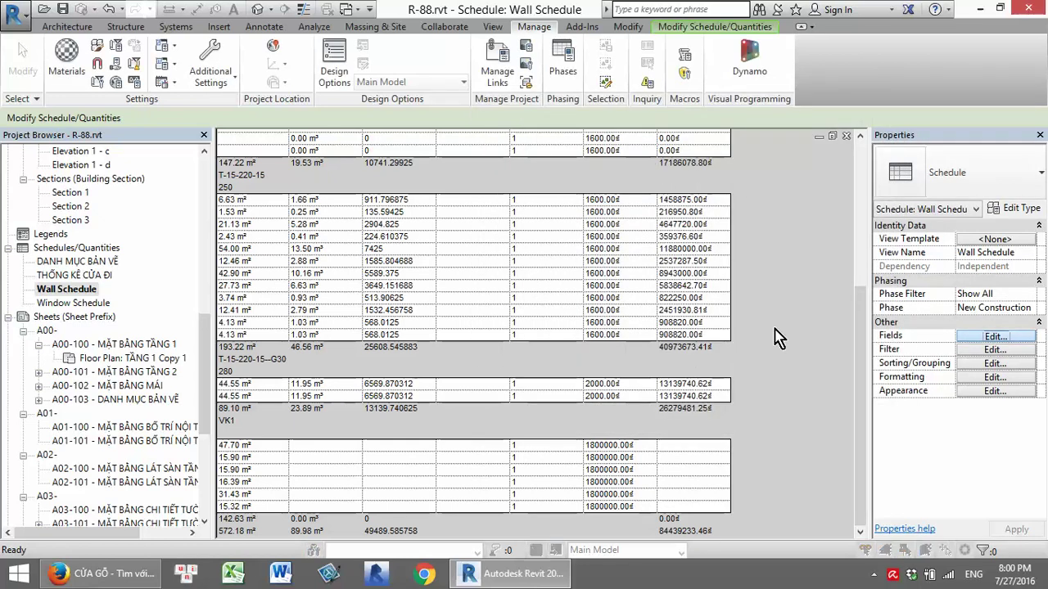
left_click(690, 311)
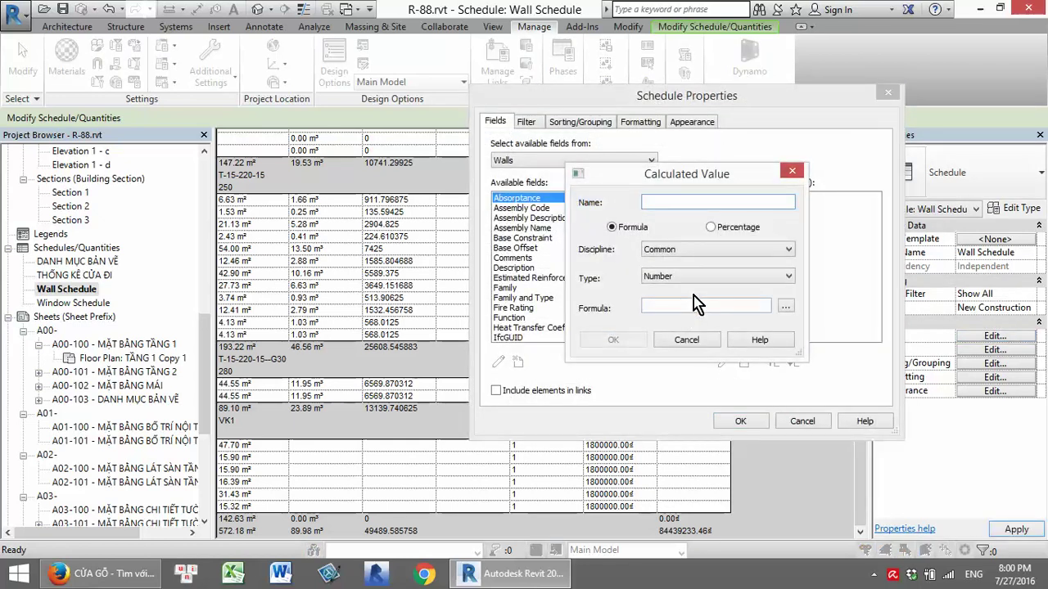
Name the calculated field THÀNH TIỀN VÁCH KÍNH with Currency type in the Common discipline
type("THÀNH TIỀN VÁCH KÍNH")
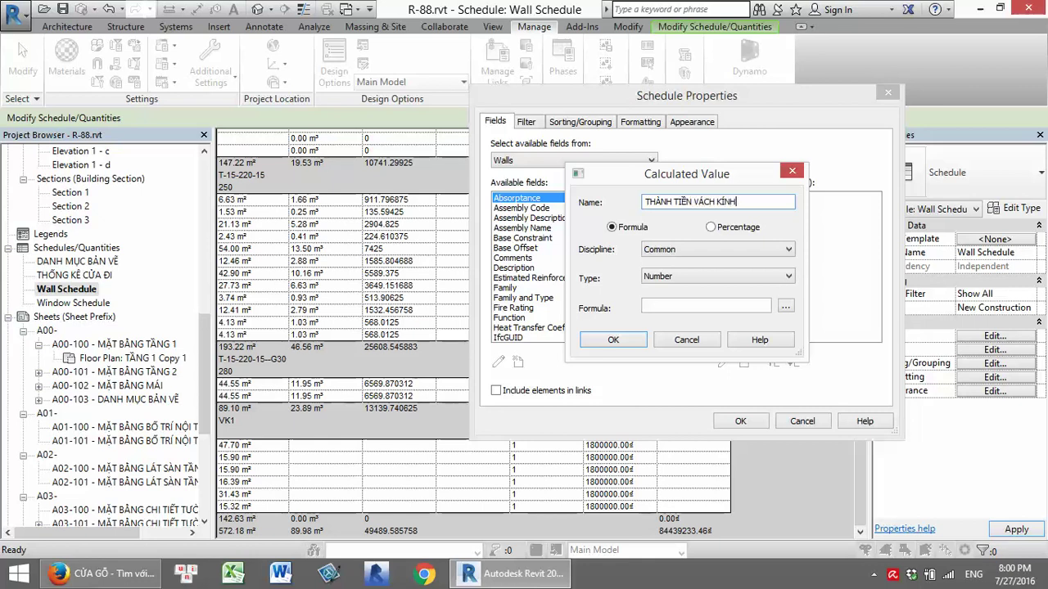
left_click(690, 279)
left_click(690, 369)
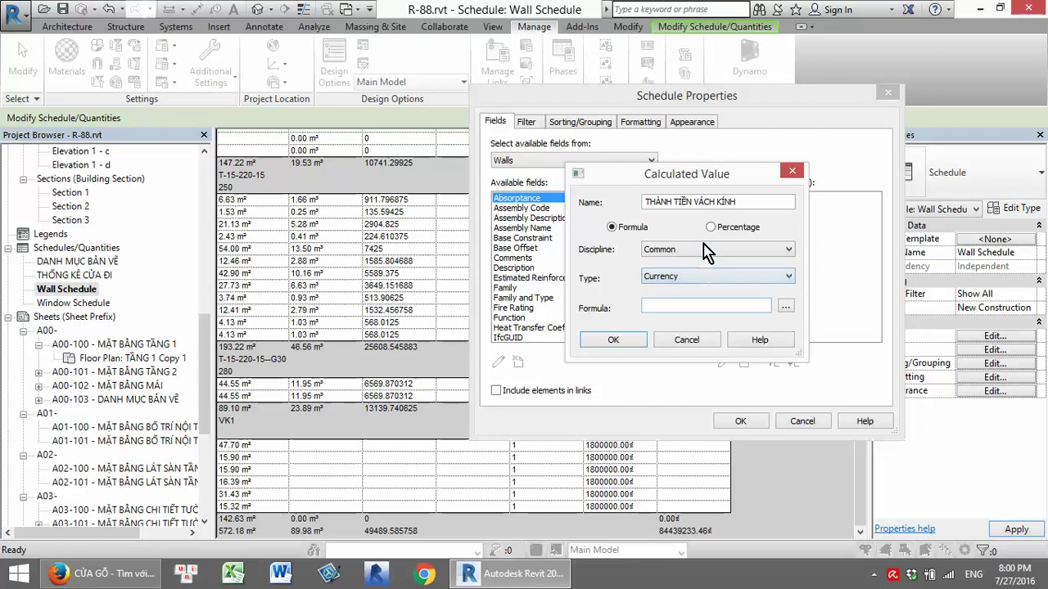
left_click(704, 250)
left_click(700, 262)
Define its formula as Area*Cost/1M², dismiss the units warning, and add it to the schedule
left_click(789, 309)
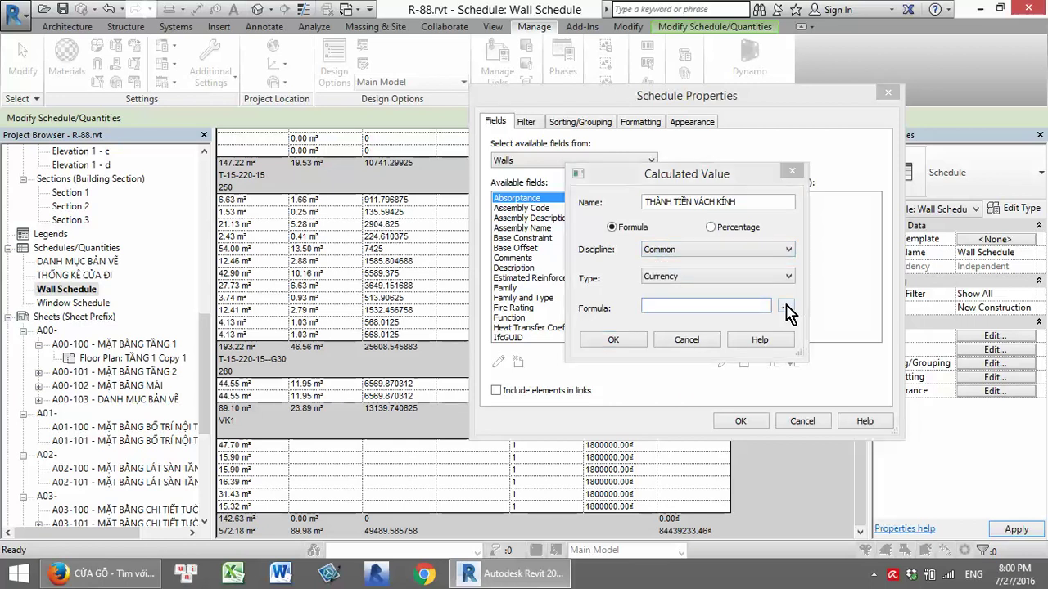
left_click(631, 190)
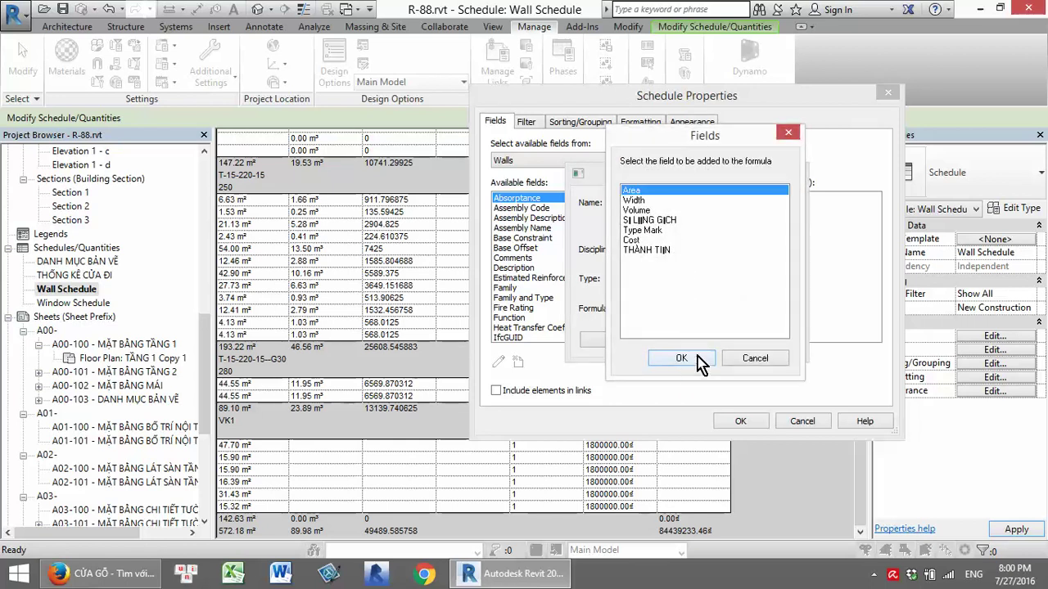
left_click(681, 358)
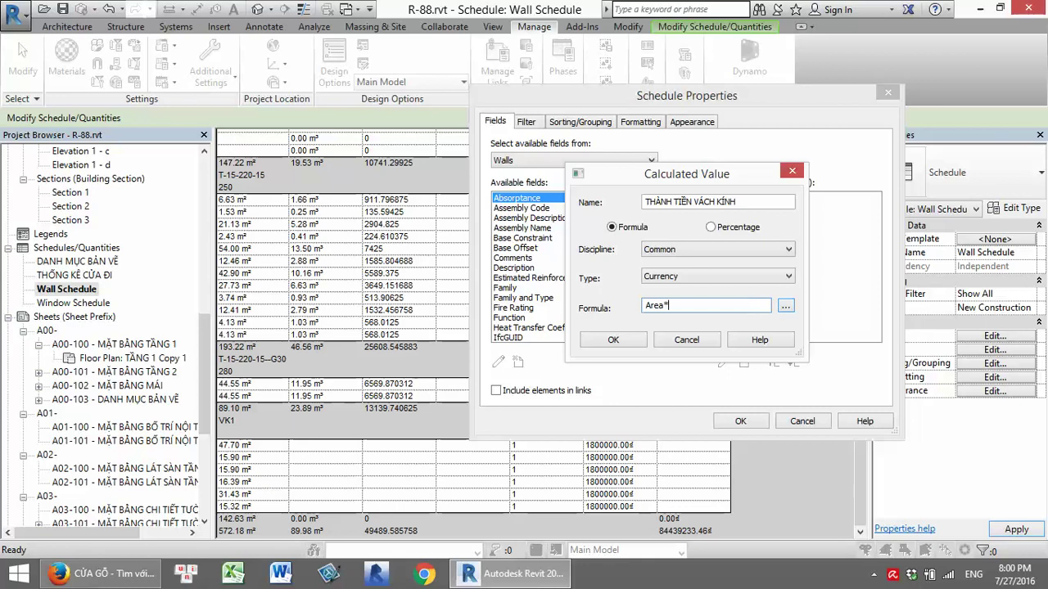
left_click(786, 307)
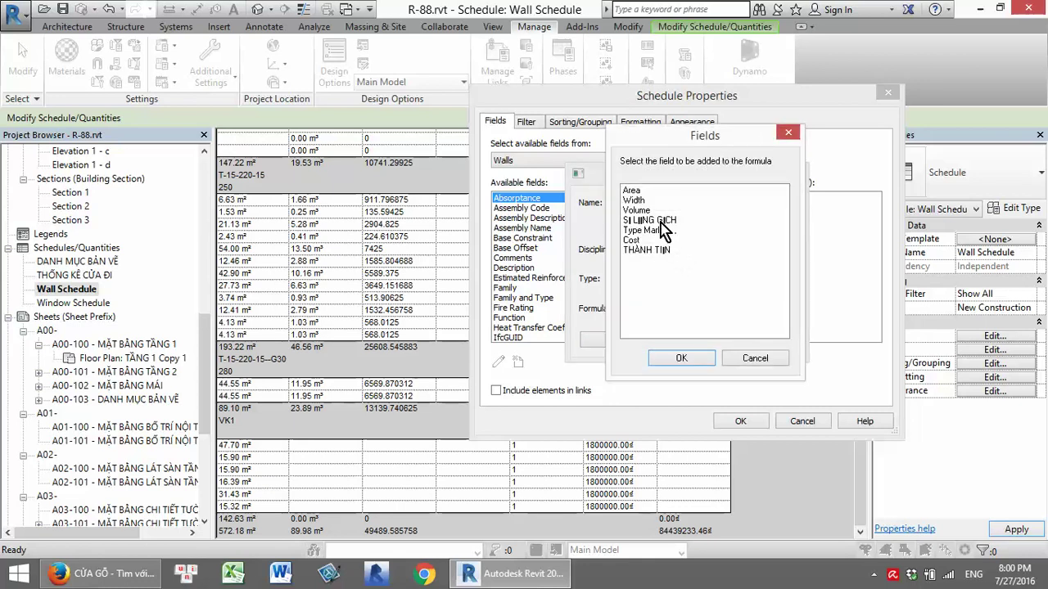
left_click(633, 240)
left_click(681, 358)
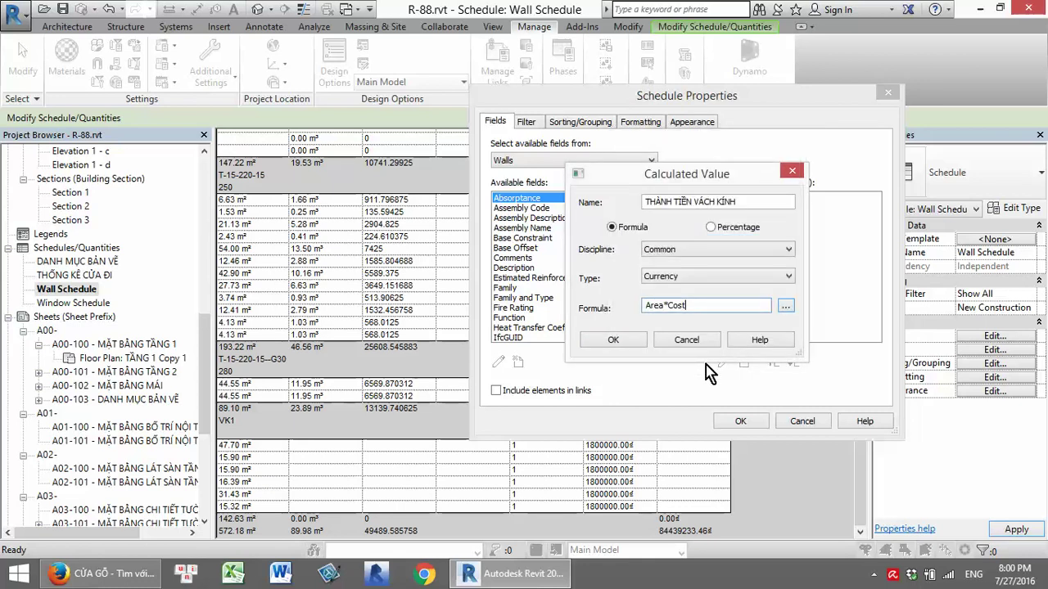
left_click(623, 342)
left_click(626, 296)
left_click(612, 340)
left_click(740, 420)
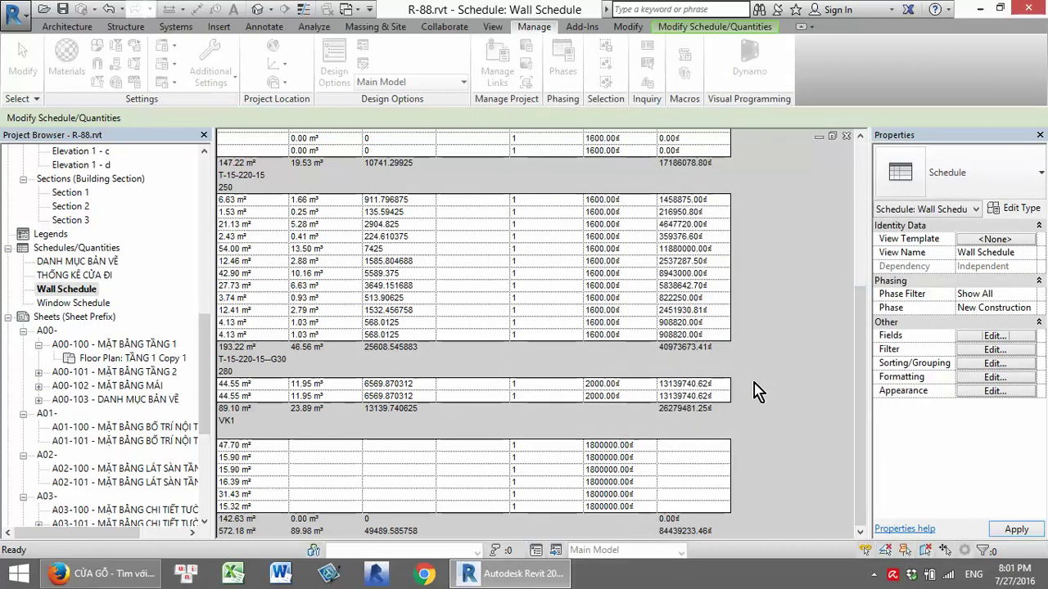
scroll(769, 456, "up", 2)
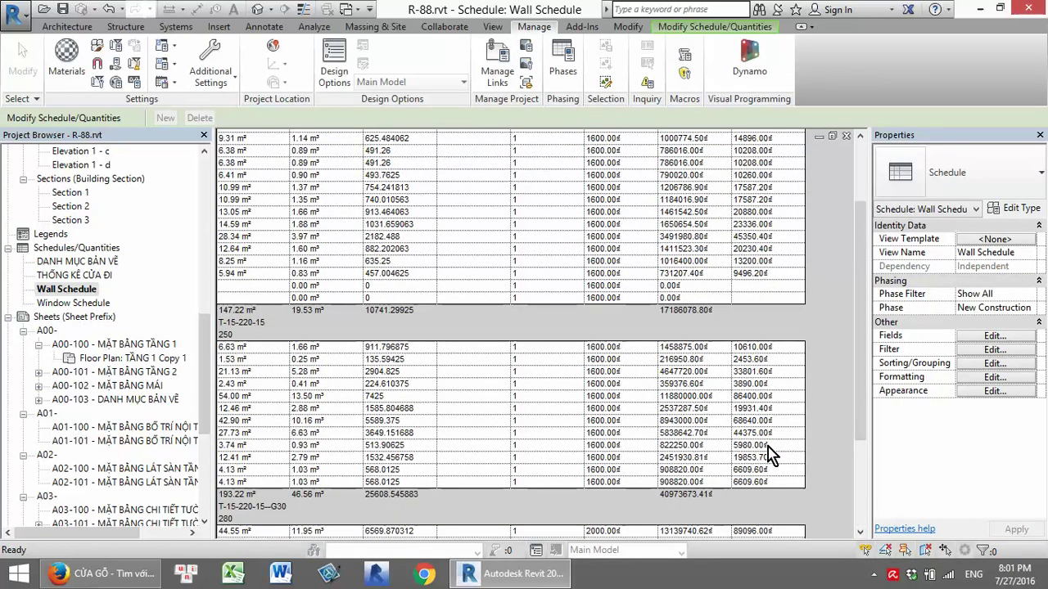
scroll(770, 456, "up", 3)
scroll(739, 206, "down", 5)
scroll(743, 202, "down", 2)
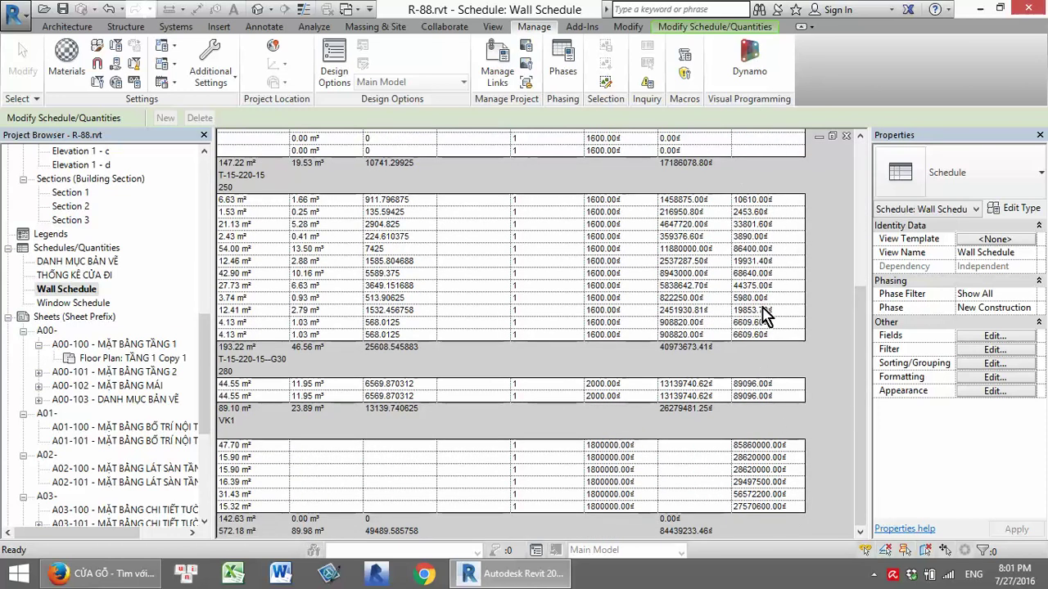
scroll(763, 315, "down", 2)
scroll(763, 316, "down", 1)
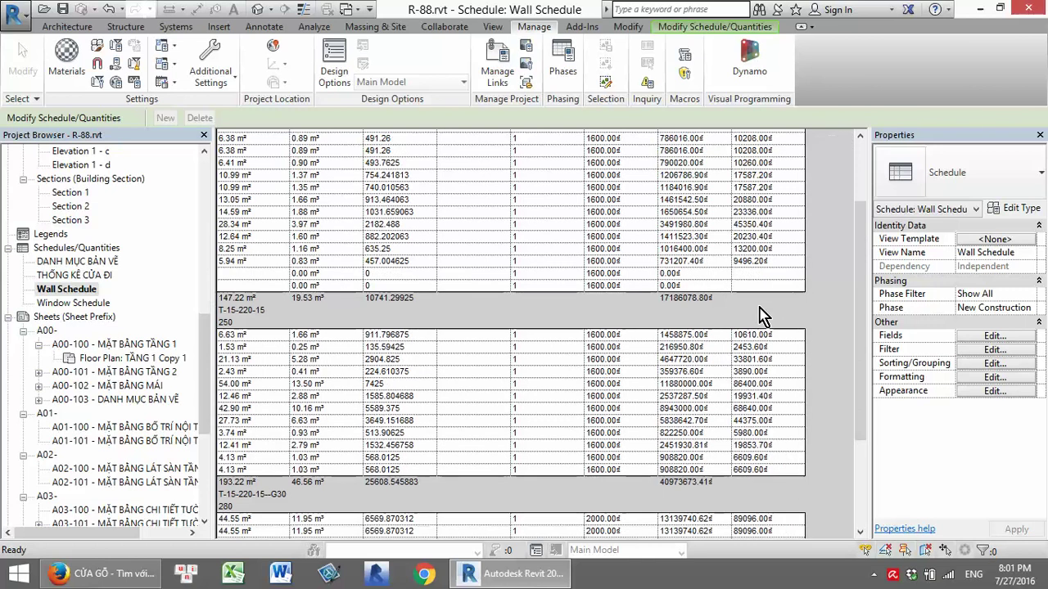
scroll(763, 315, "up", 3)
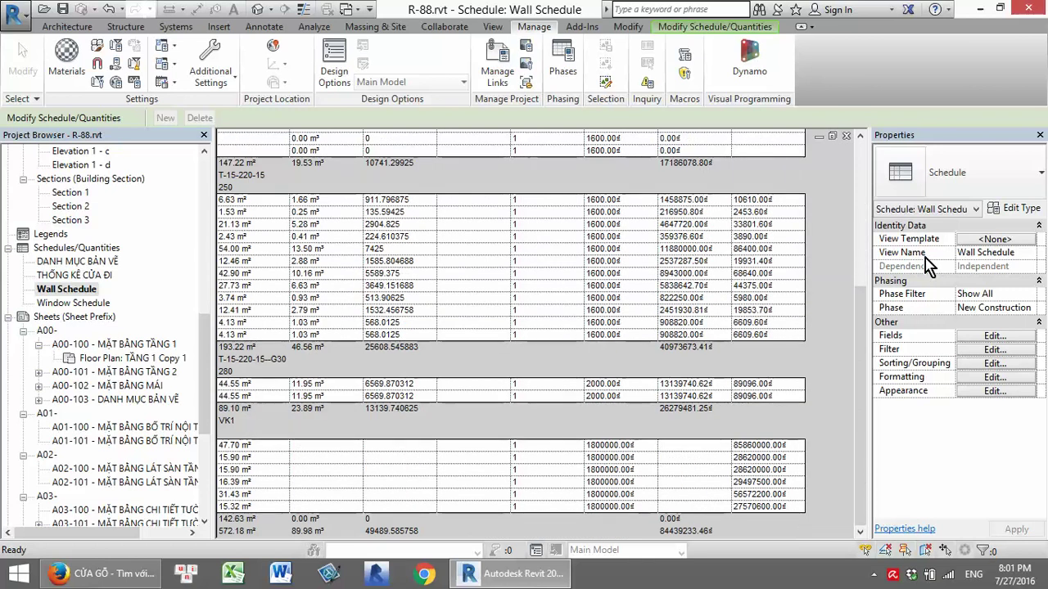
left_click(1012, 339)
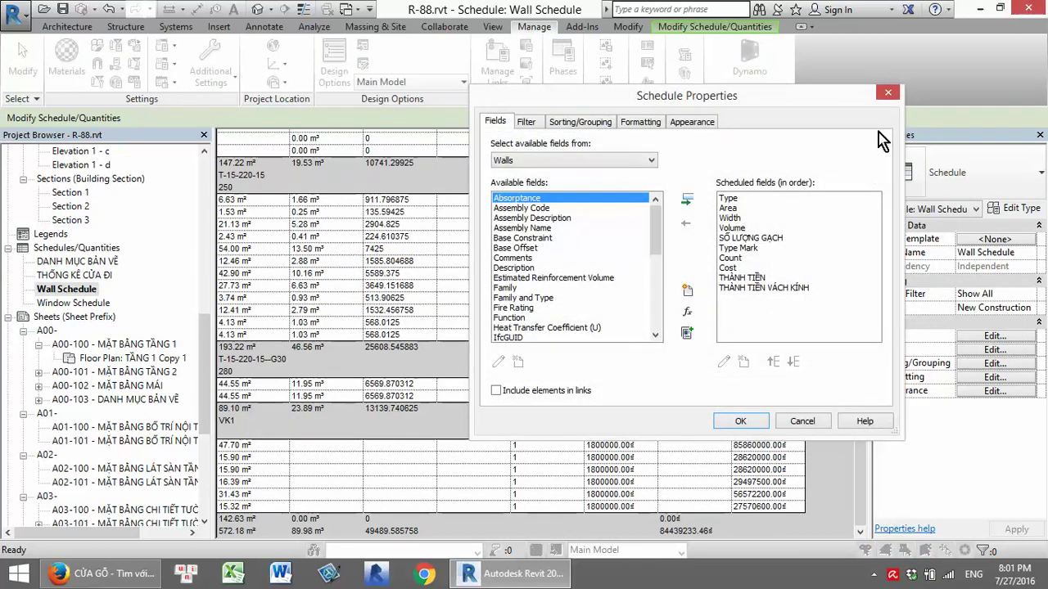
key("Escape")
Duplicate Wall Schedule and rename the copy to Wall Schedule VK1
right_click(82, 291)
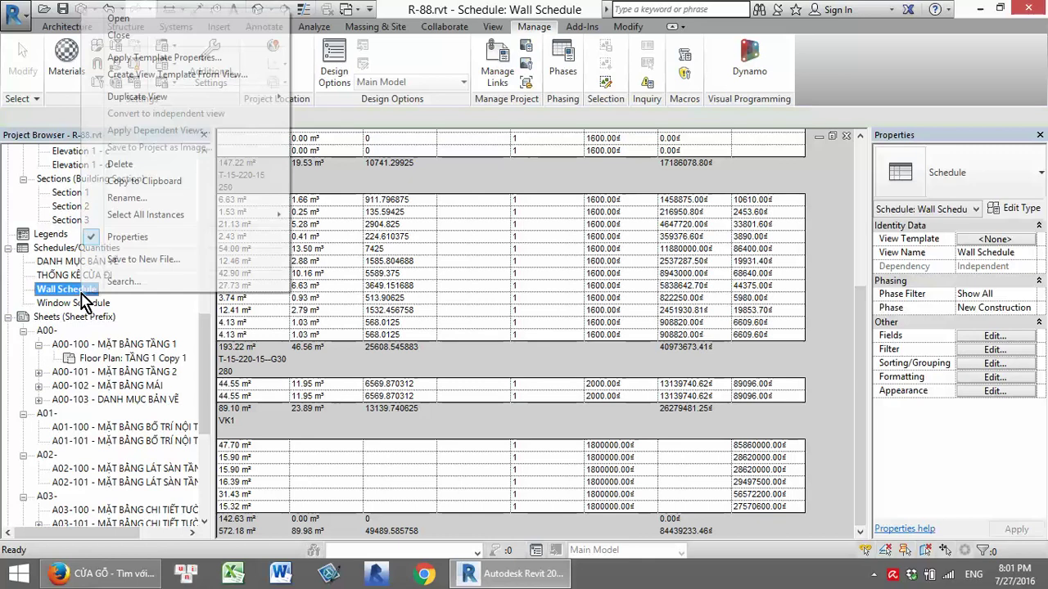
mouse_move(137, 97)
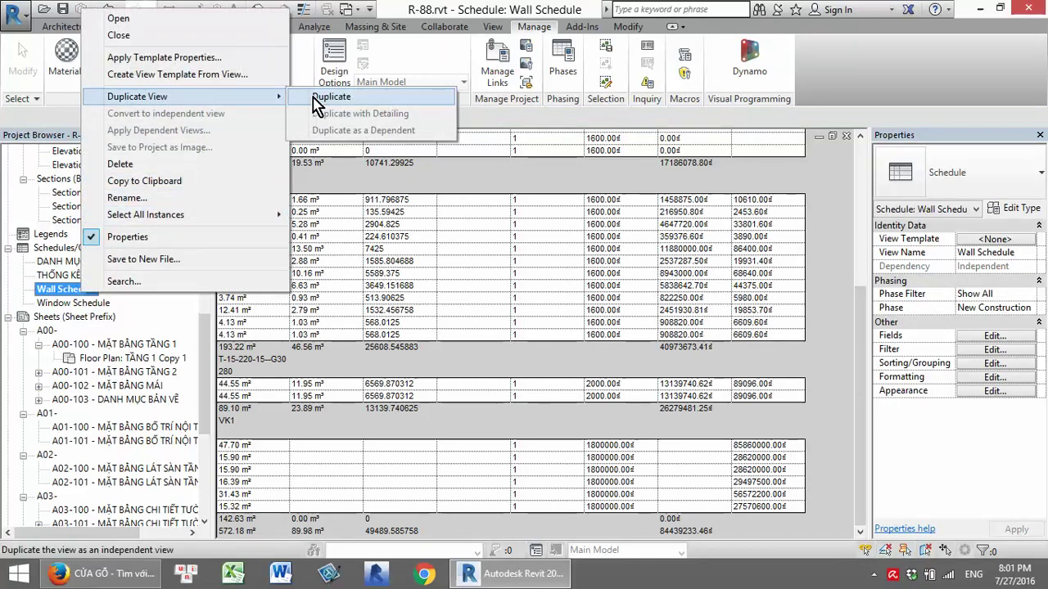
left_click(327, 97)
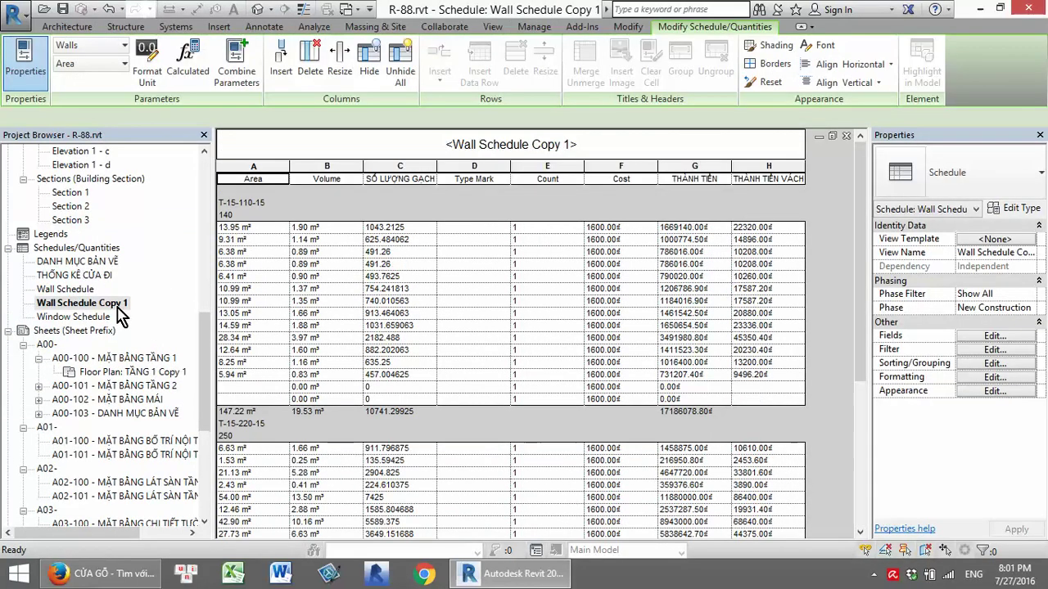
right_click(118, 308)
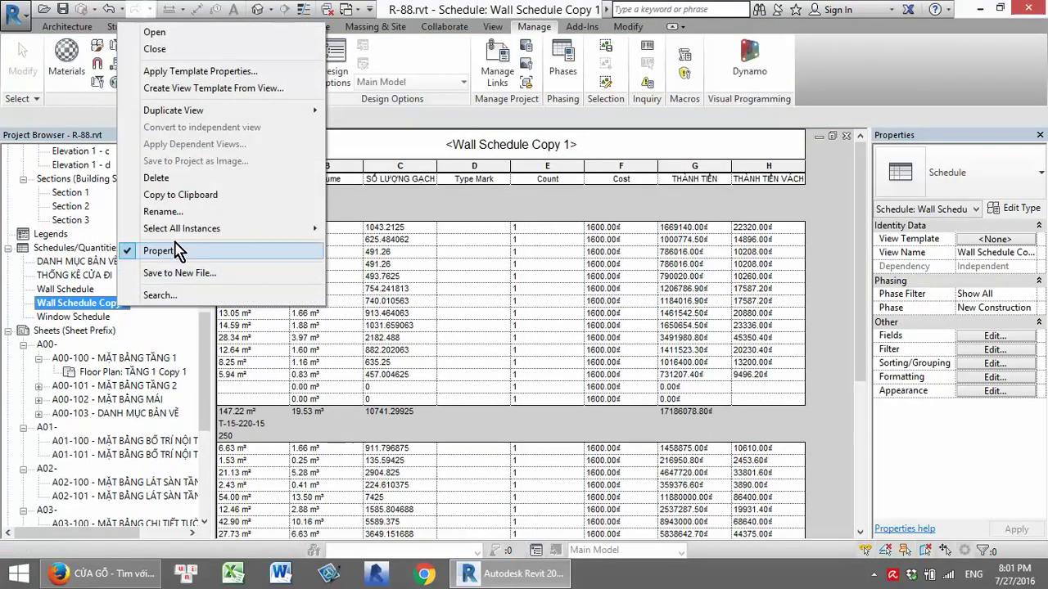
left_click(147, 212)
left_click(669, 136)
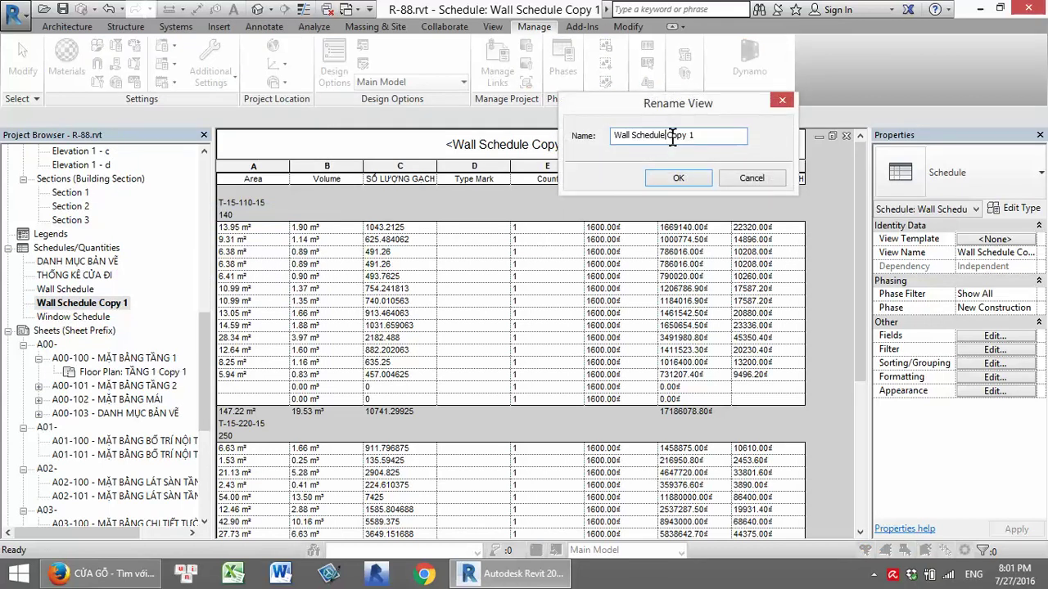
mouse_move(674, 140)
left_mouse_down()
mouse_move(709, 140)
mouse_move(702, 135)
left_mouse_up()
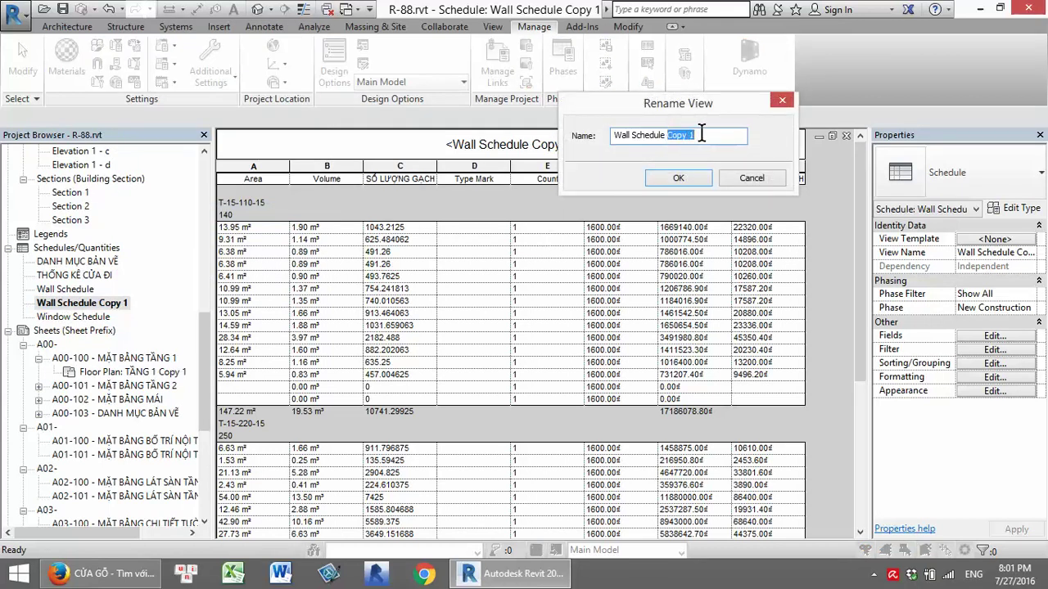
type("VK")
left_click(679, 180)
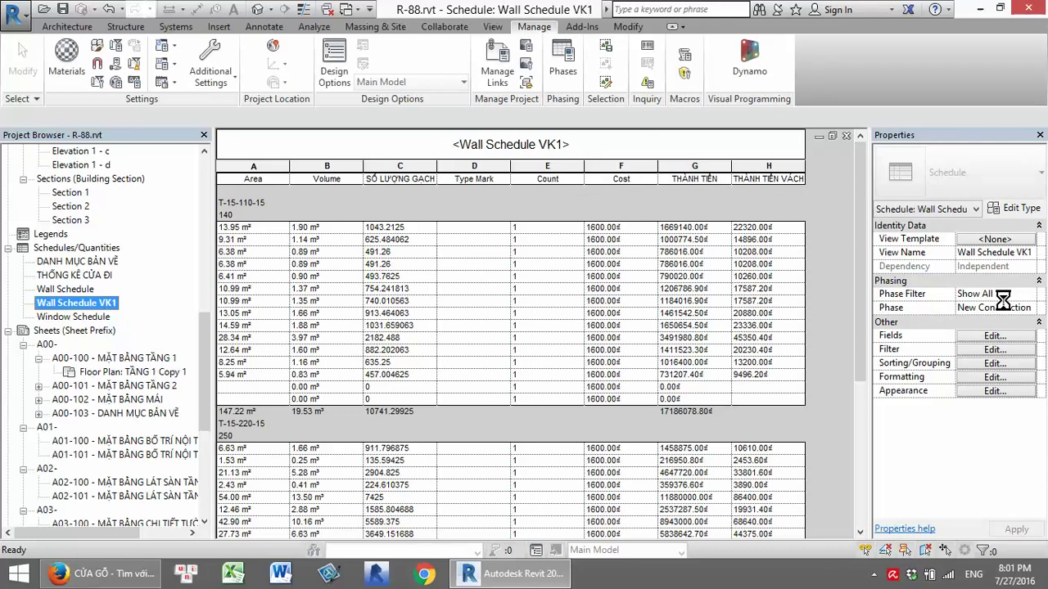
left_click(1006, 336)
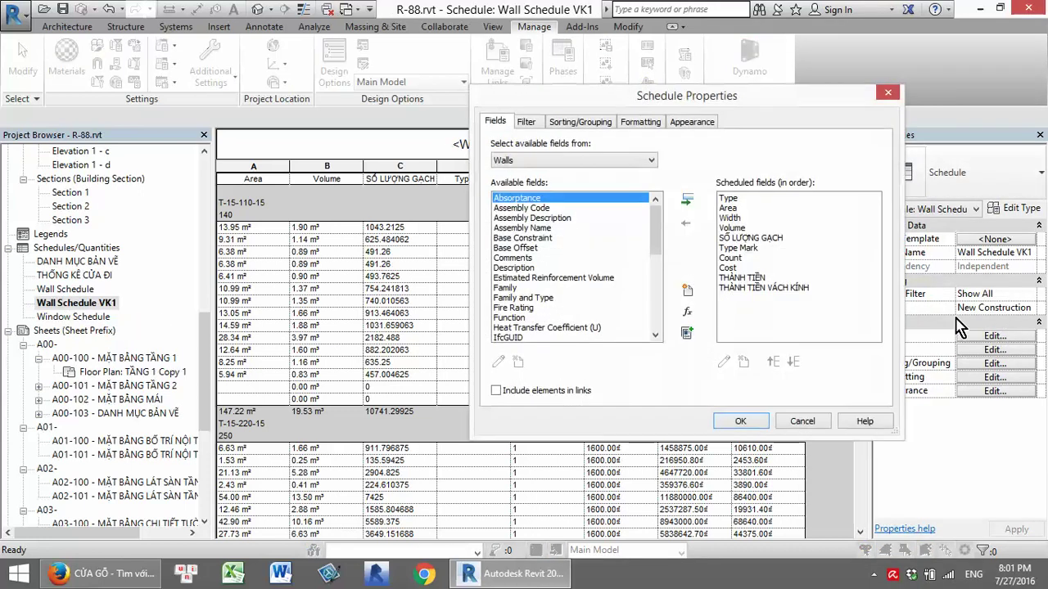
Set Wall Schedule VK1's filter to Type Mark equals, replacing an initial Area choice
left_click(888, 92)
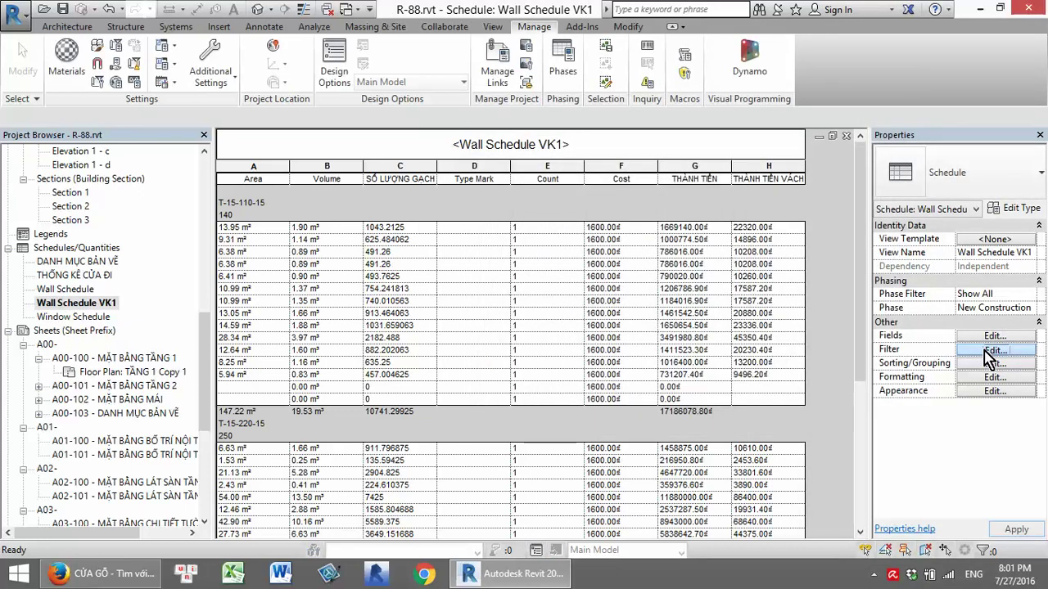
left_click(985, 350)
left_click(607, 146)
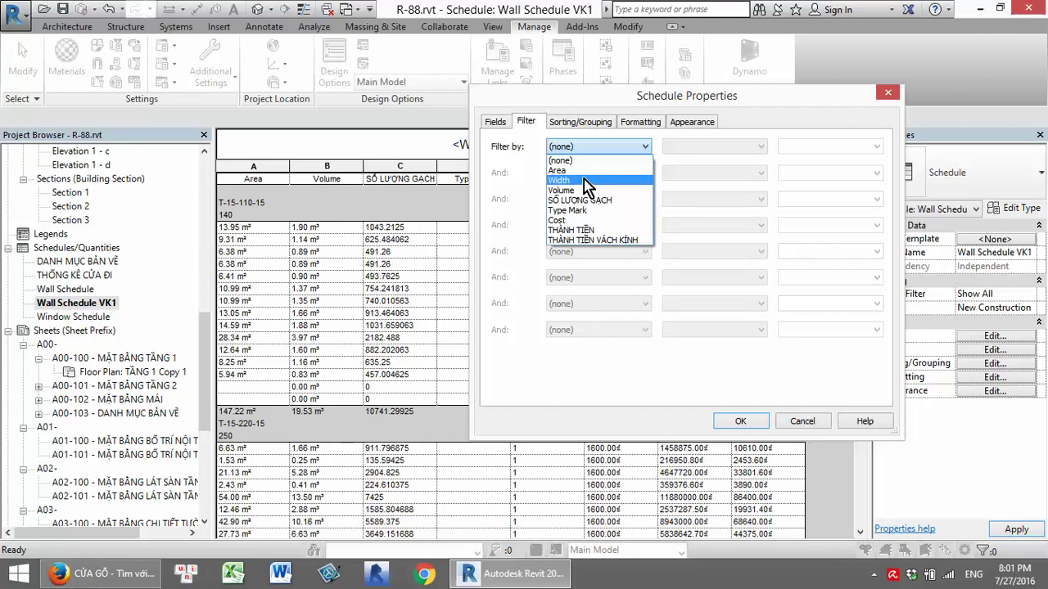
left_click(584, 171)
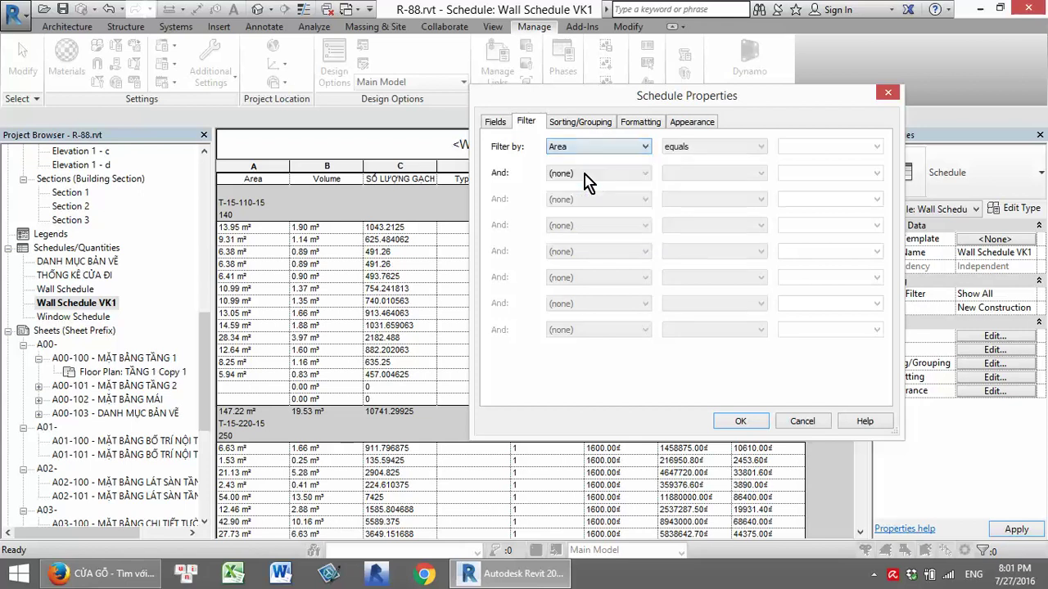
left_click(759, 147)
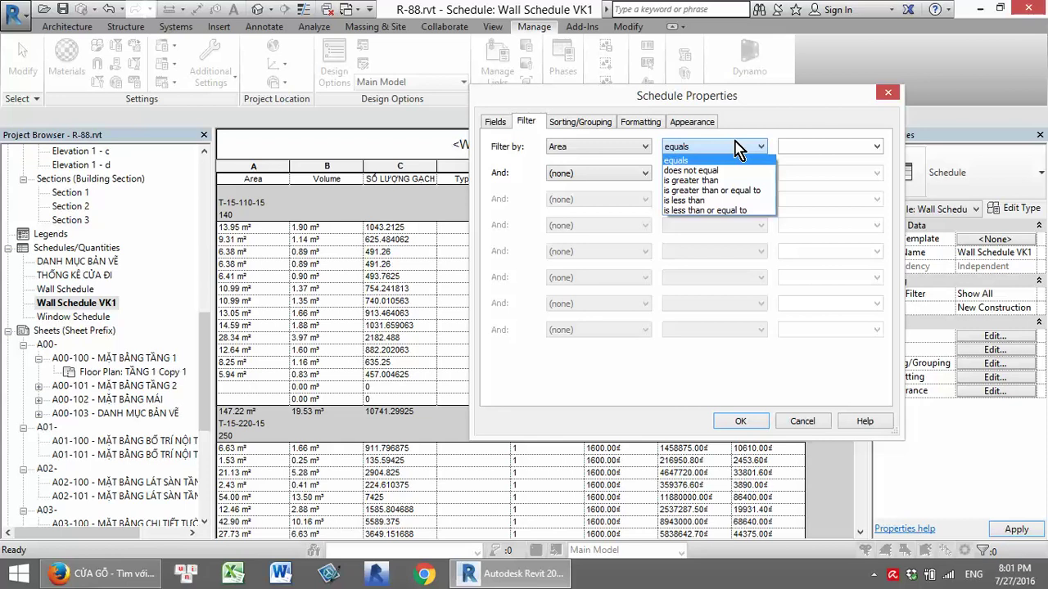
left_click(677, 160)
left_click(620, 152)
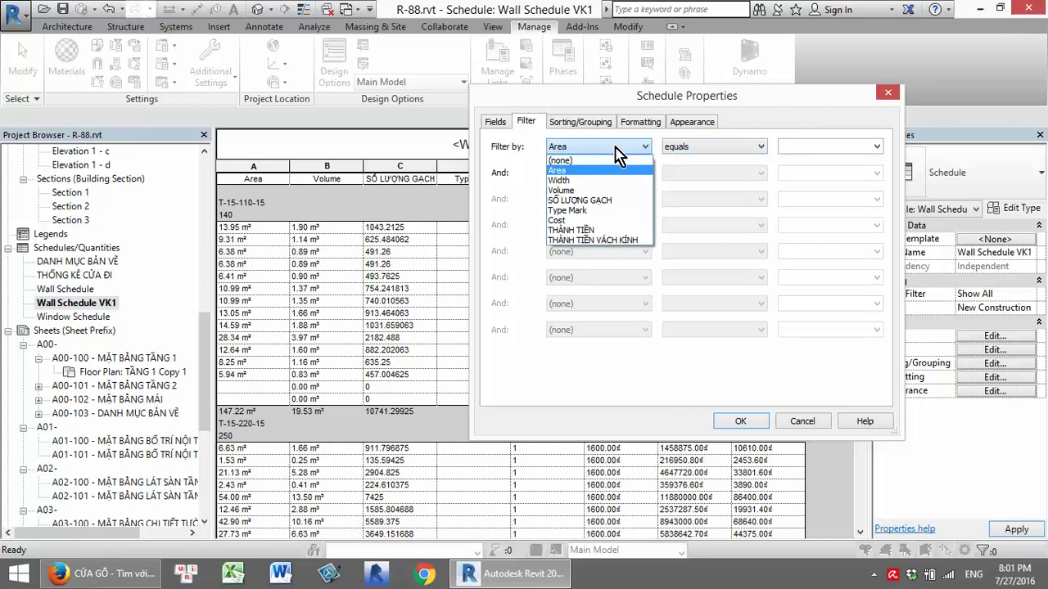
left_click(602, 212)
left_click(739, 422)
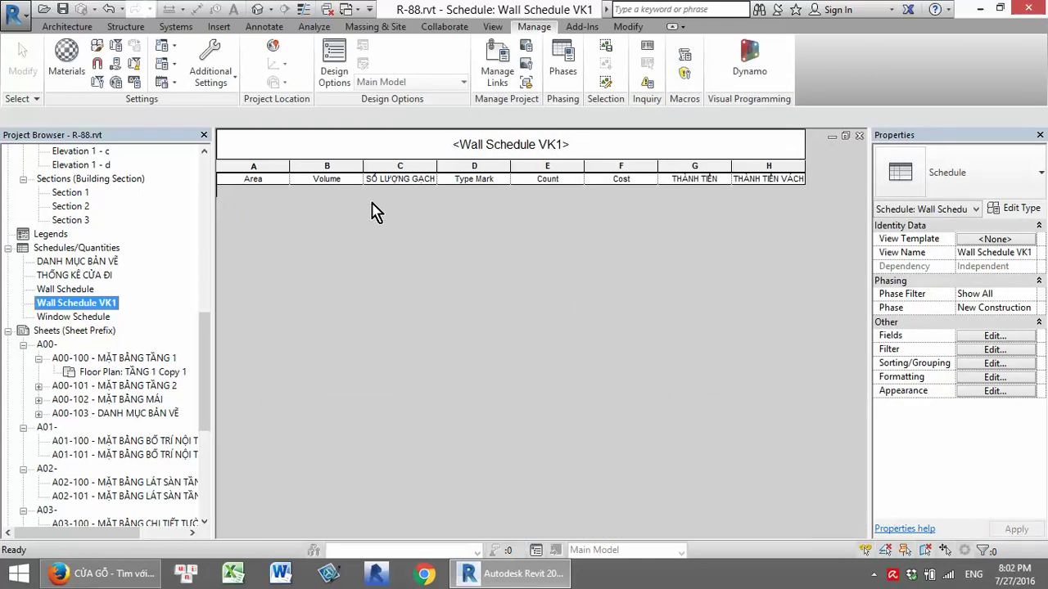
In Wall Schedule, give all curtain walls Type Mark VK1, then return to Wall Schedule VK1
left_click(80, 290)
double_click(81, 291)
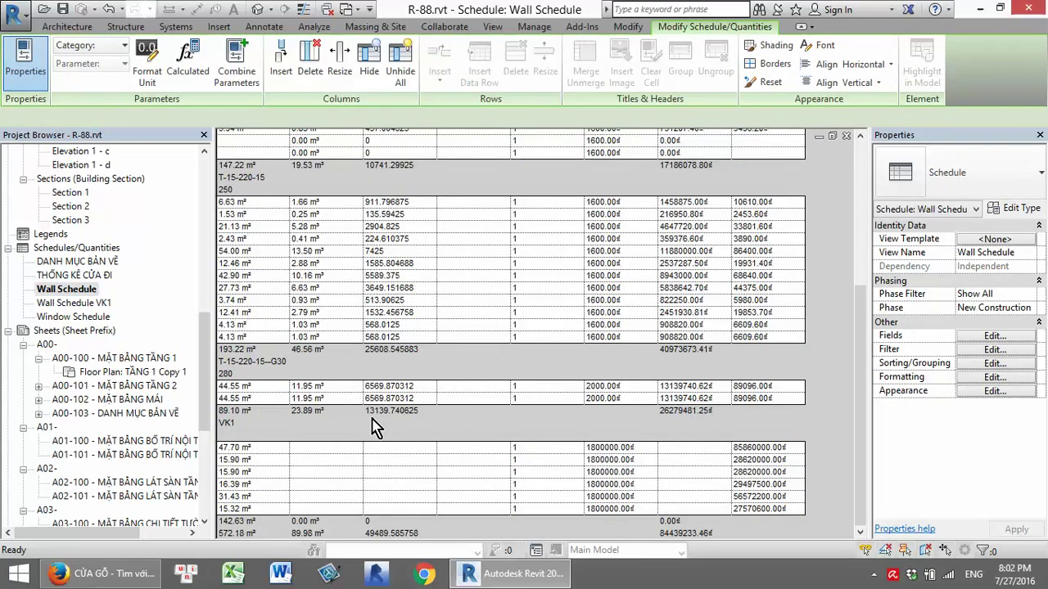
scroll(374, 421, "up", 3)
scroll(446, 449, "up", 2)
scroll(450, 446, "down", 2)
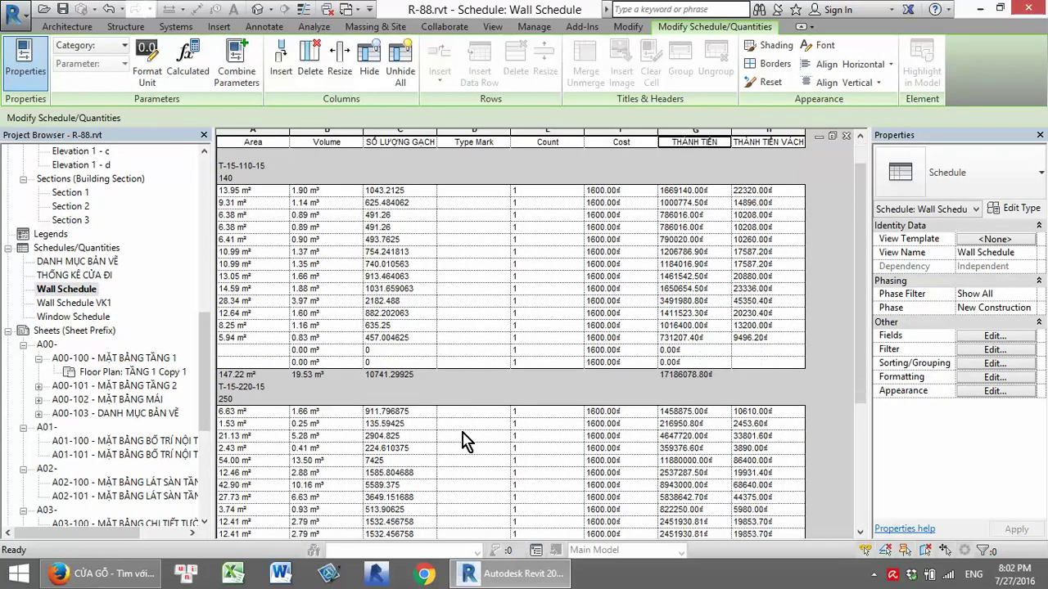
scroll(464, 446, "down", 4)
left_click(473, 446)
type("VK1")
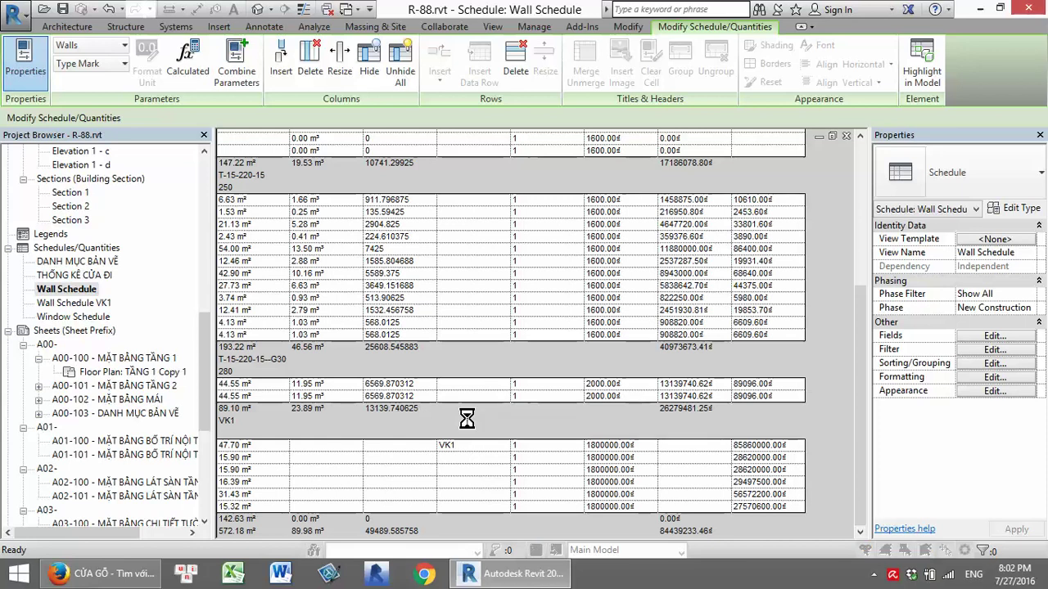
left_click(467, 414)
left_click(561, 304)
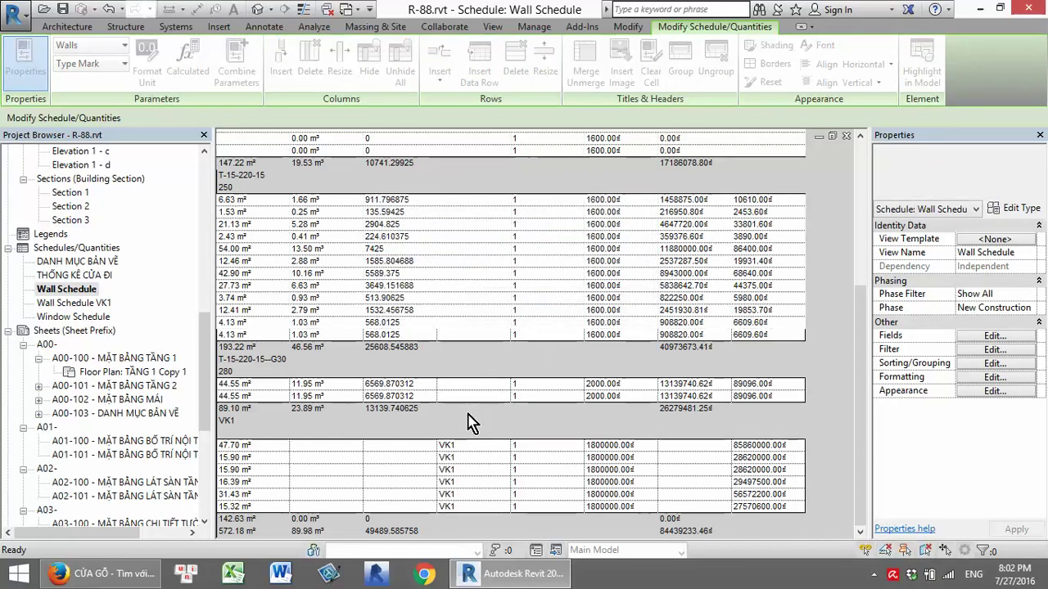
double_click(96, 304)
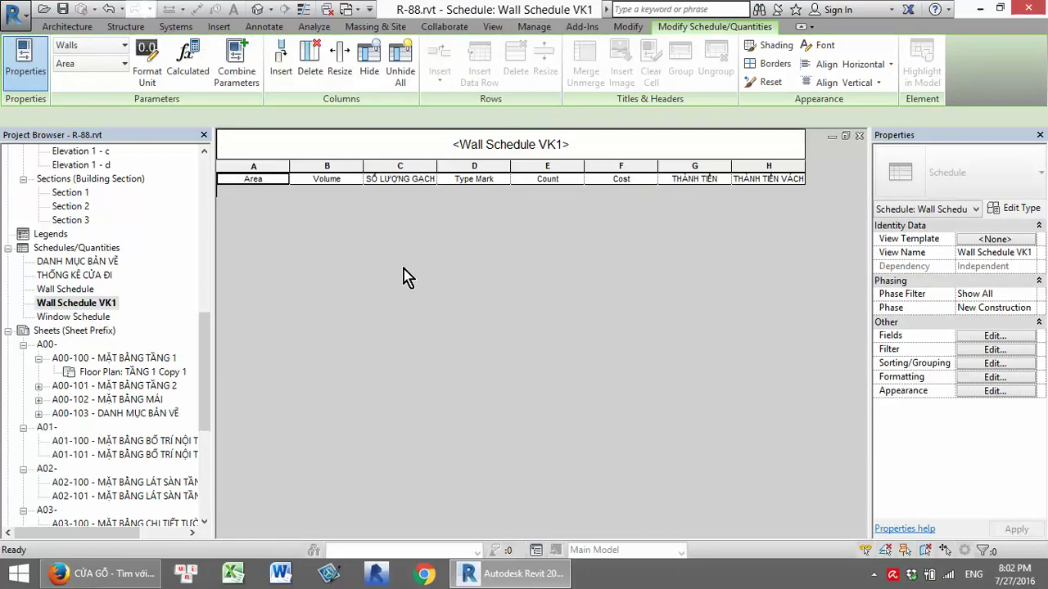
left_click(99, 304)
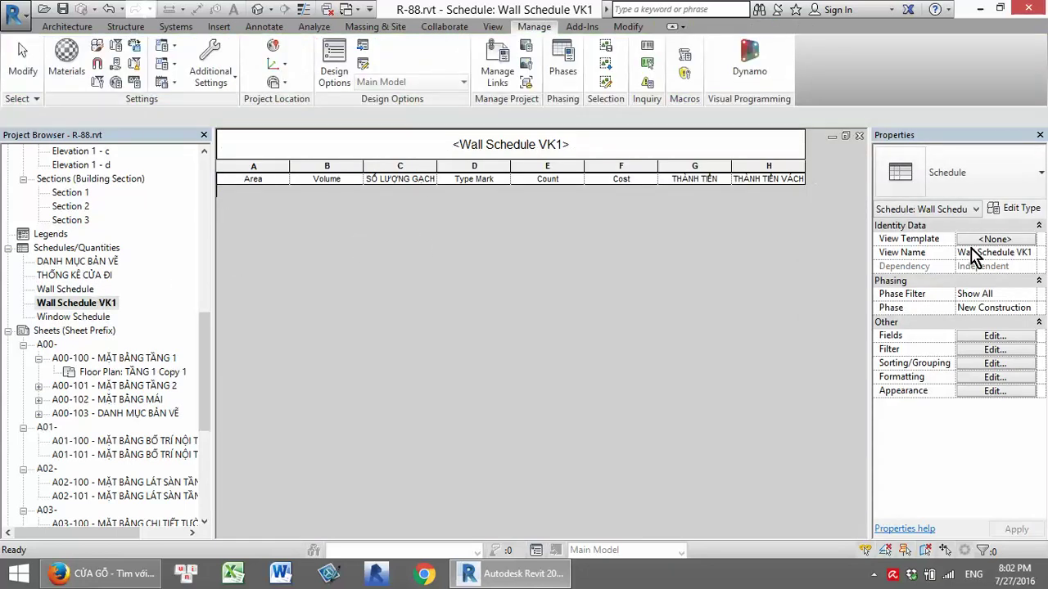
Set the Type Mark equals filter value to VK1, listing six walls totalling 142.63 m²
left_click(992, 350)
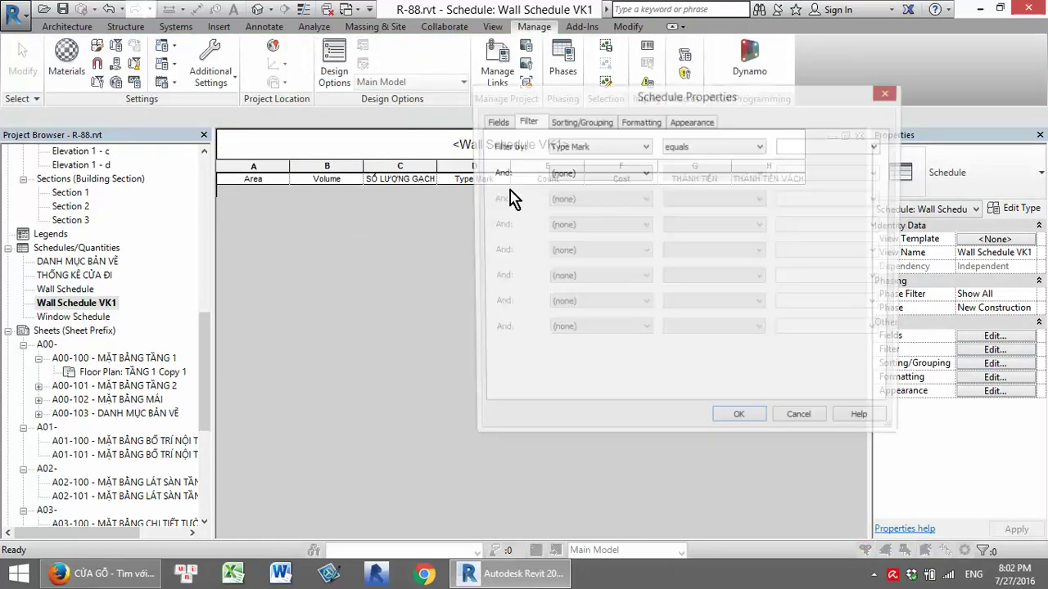
left_click(709, 147)
left_click(810, 150)
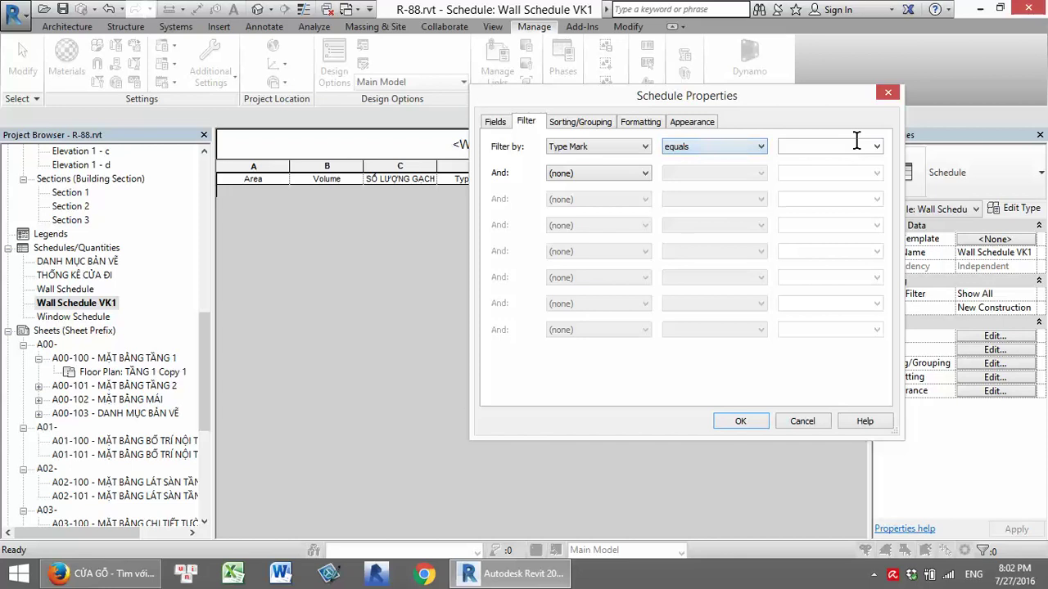
left_click(876, 147)
left_click(811, 162)
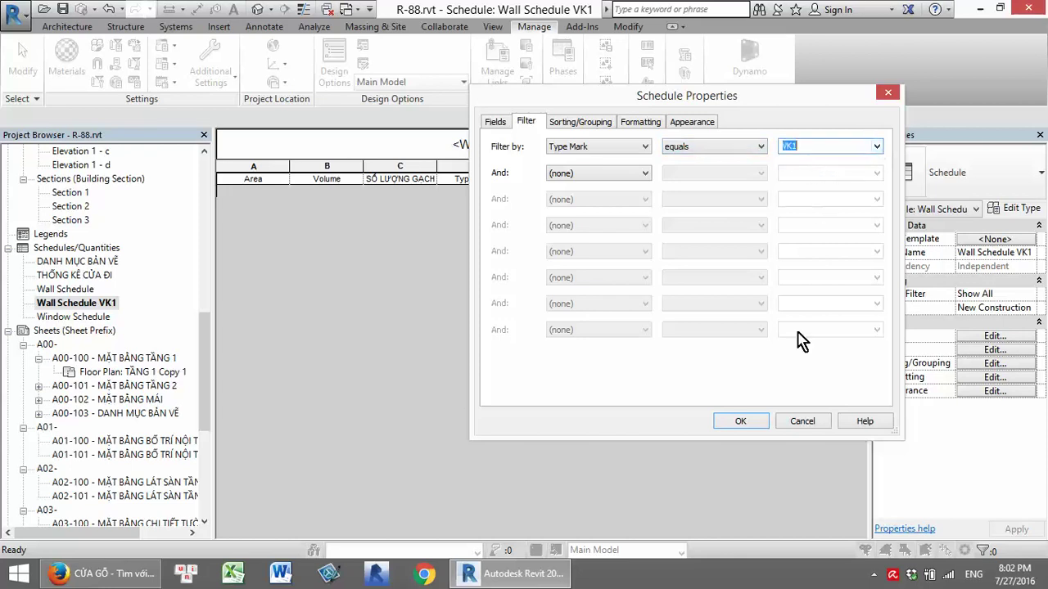
left_click(739, 421)
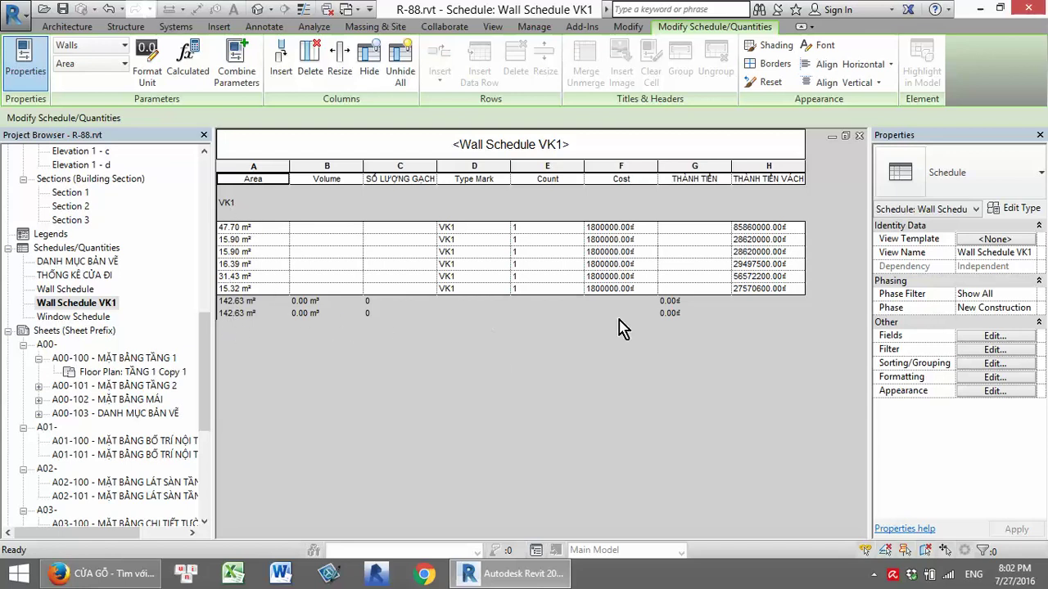
Calculate totals for the visible THÀNH TIỀN VÁCH KÍNH column, reaching 256740300.00₫
left_click(992, 378)
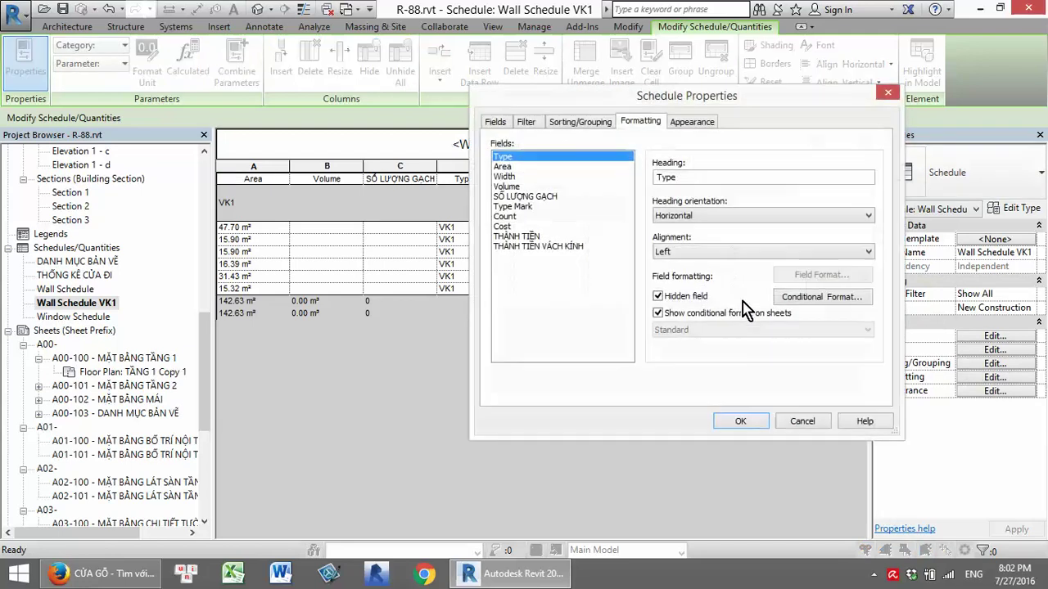
left_click(570, 246)
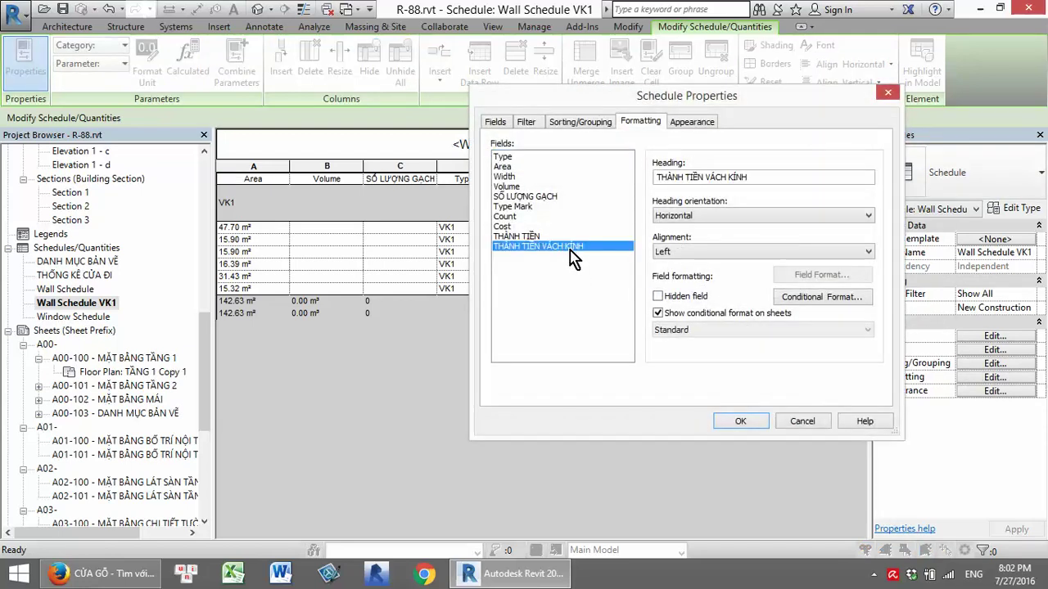
left_click(657, 296)
left_click(701, 332)
left_click(701, 352)
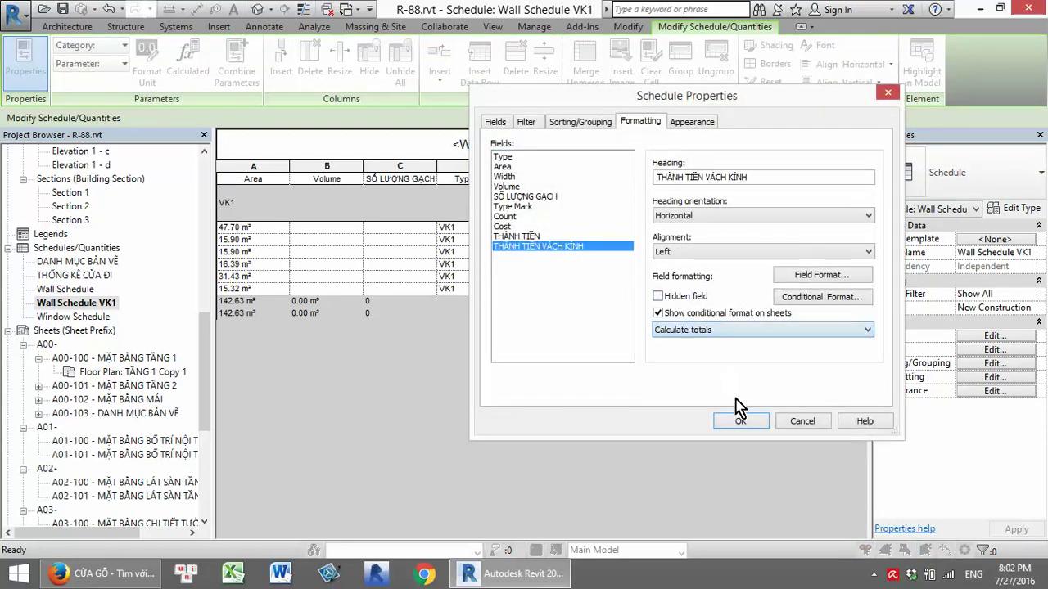
left_click(740, 421)
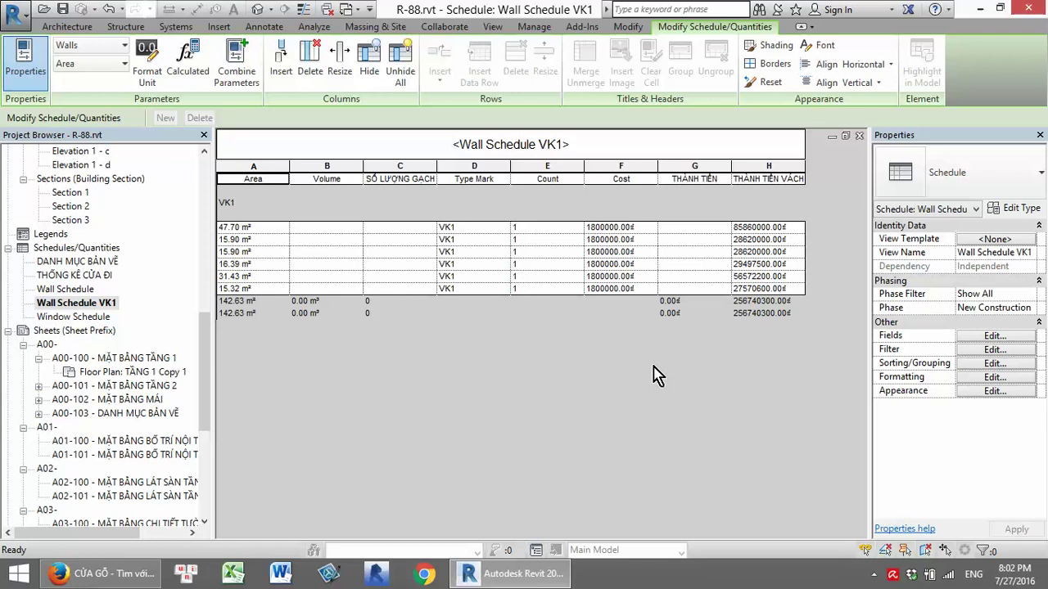
left_click(332, 9)
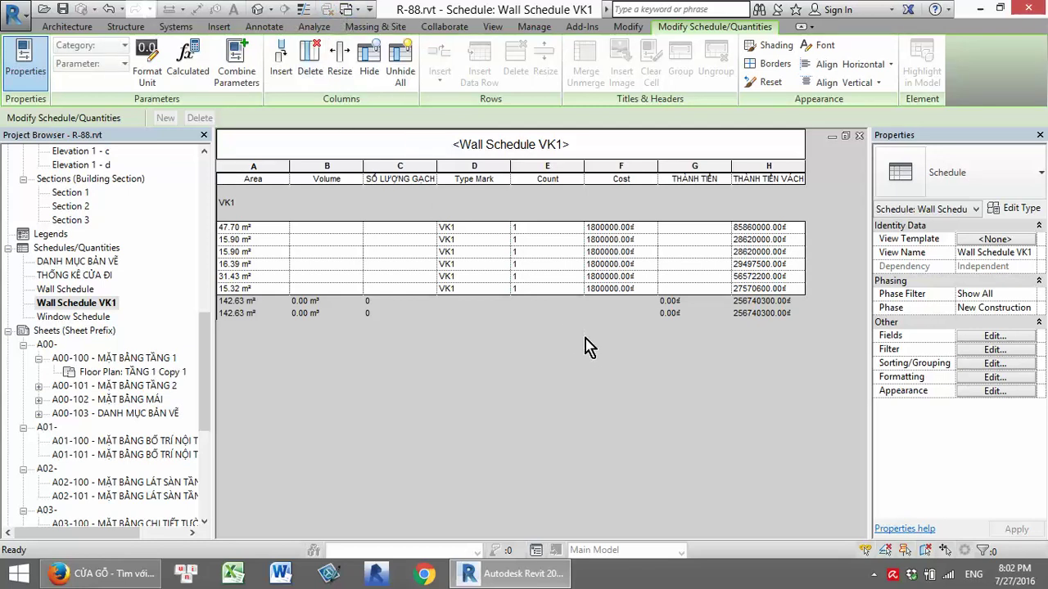